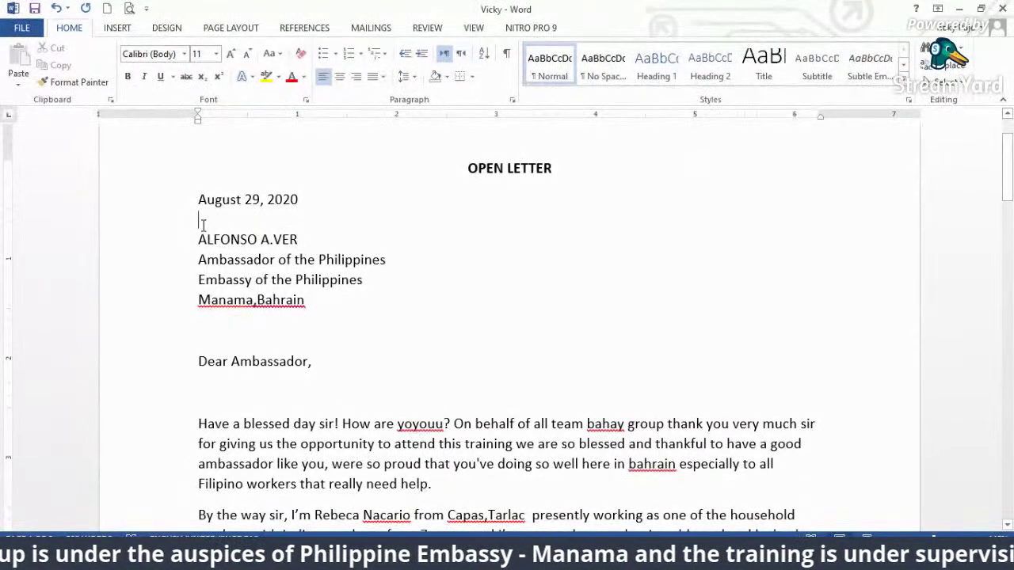
- Insert "His Excellency" before the addressee's name and correct its spelling with the suggested word
left_click(204, 238)
key("Left")
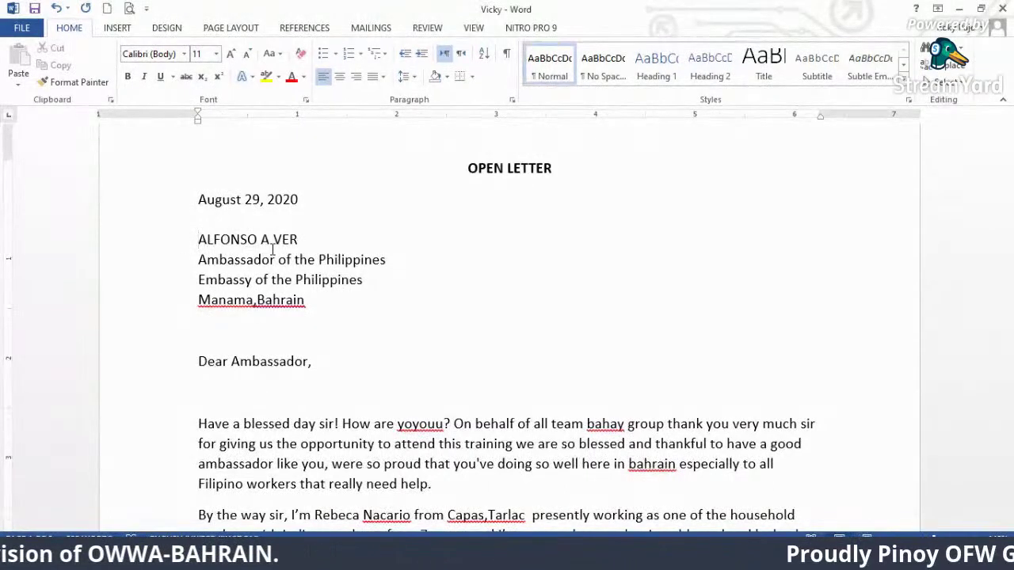
type("His Exce")
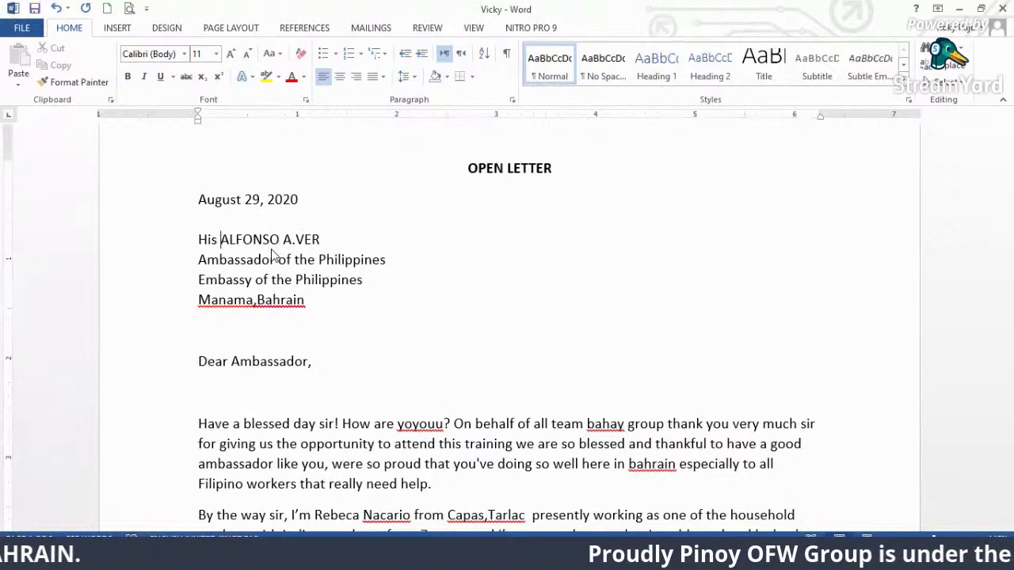
type("llne")
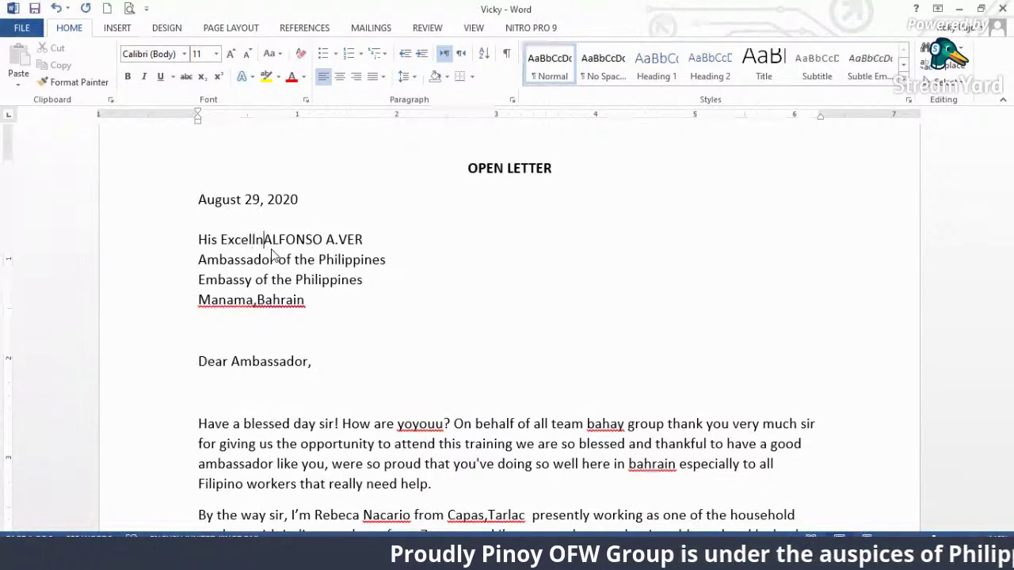
key("BackSpace")
key("BackSpace")
type("ence")
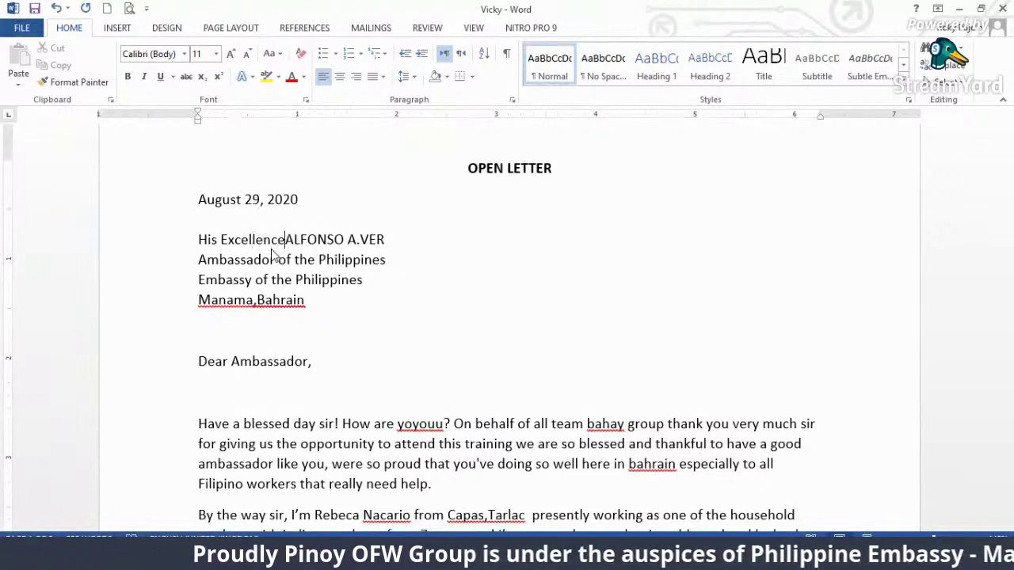
type("cy")
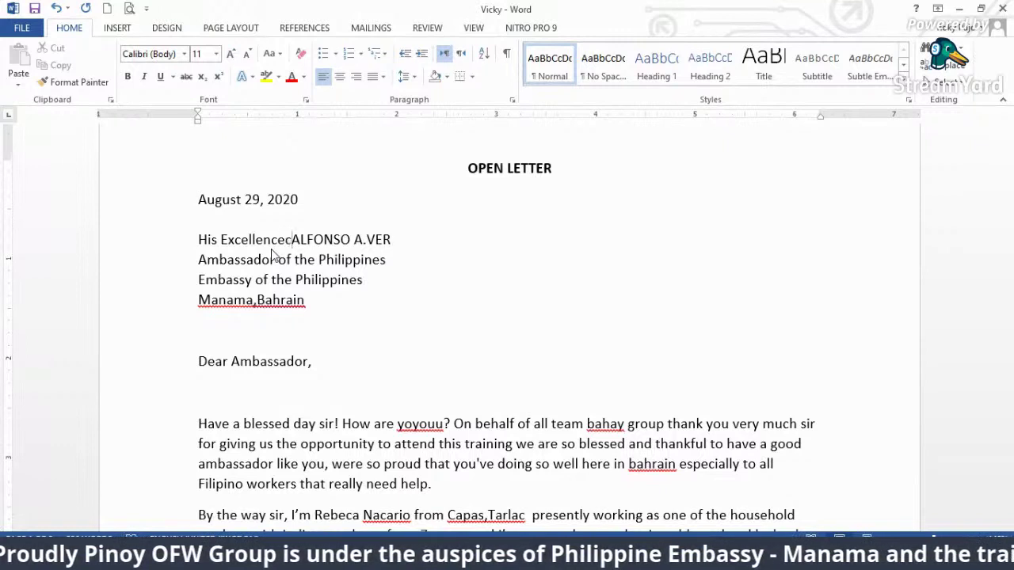
left_click(251, 240)
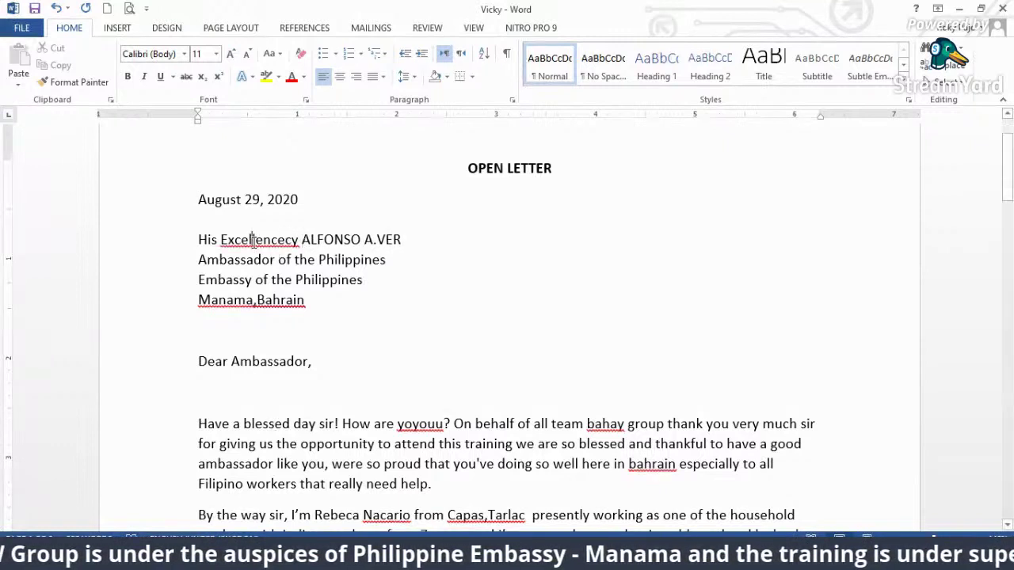
right_click(299, 247)
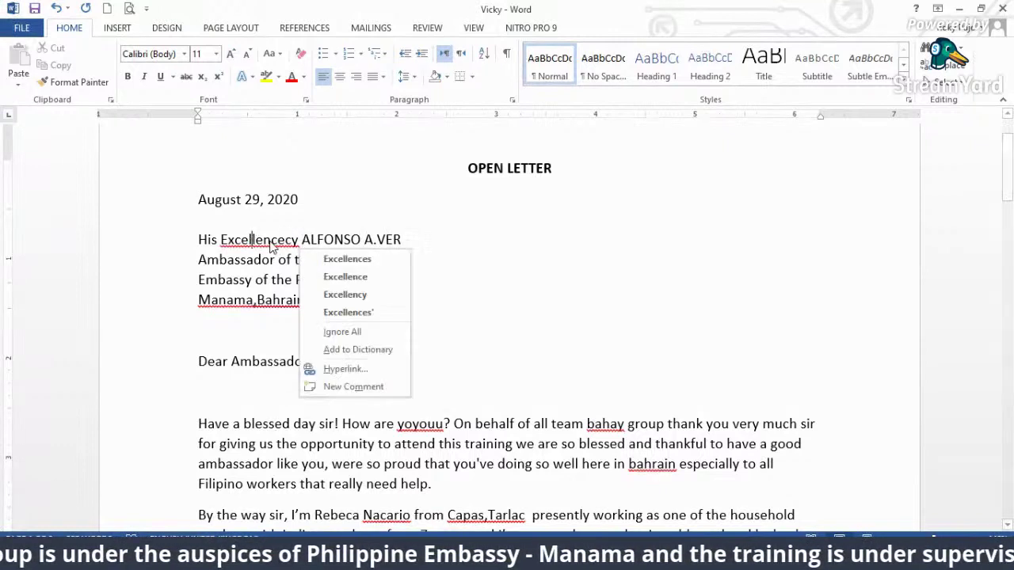
left_click(338, 295)
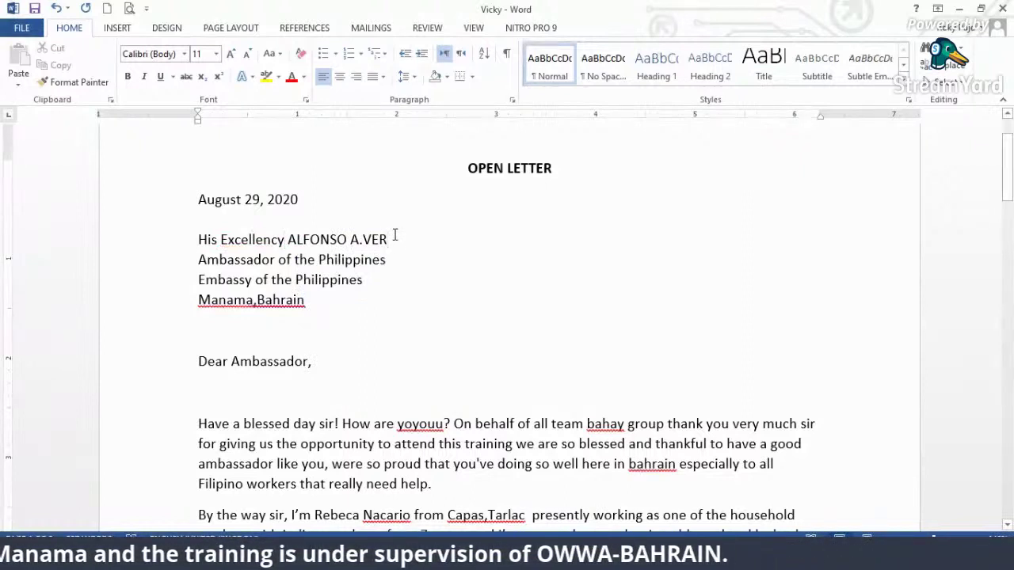
- Add a period after "His Excellency" and insert "Amb." before the addressee's name
type(".")
key("BackSpace")
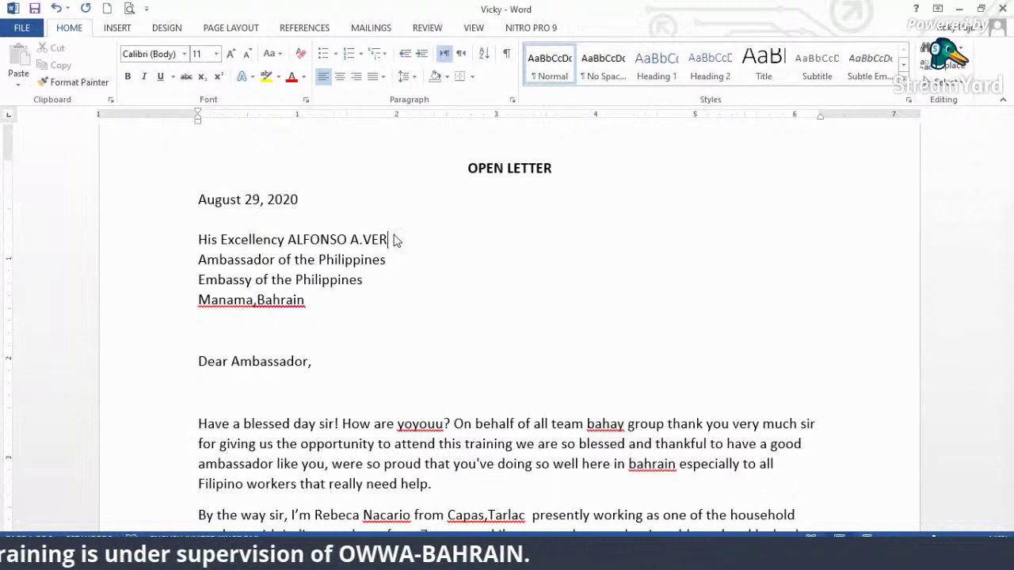
left_click(286, 239)
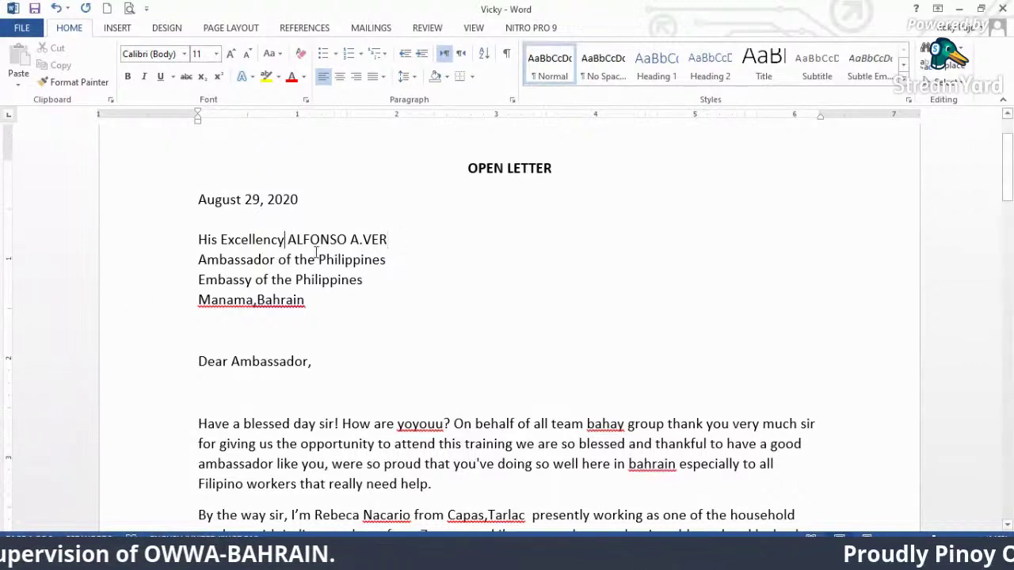
key("BackSpace")
type(". ")
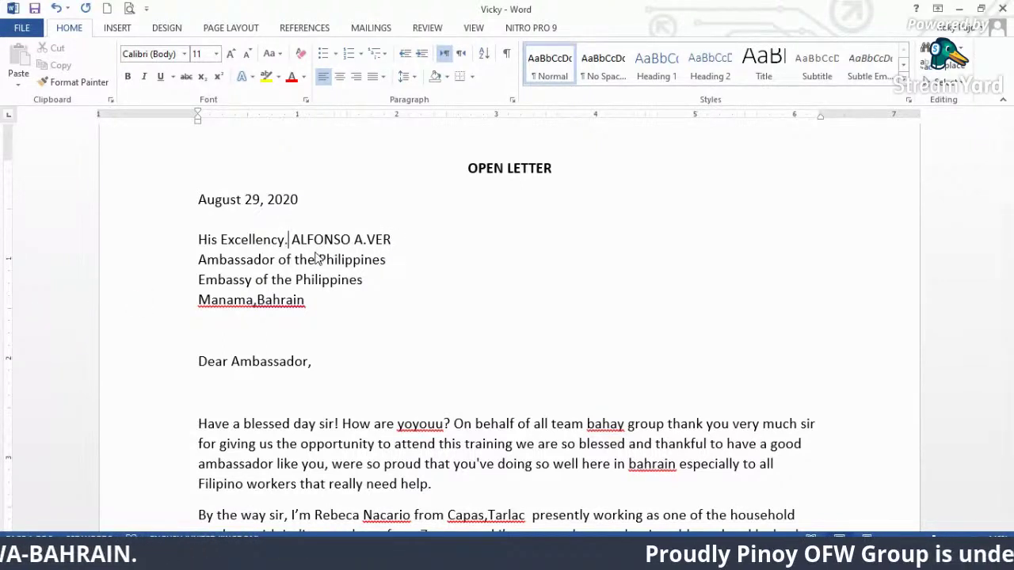
type("Amb")
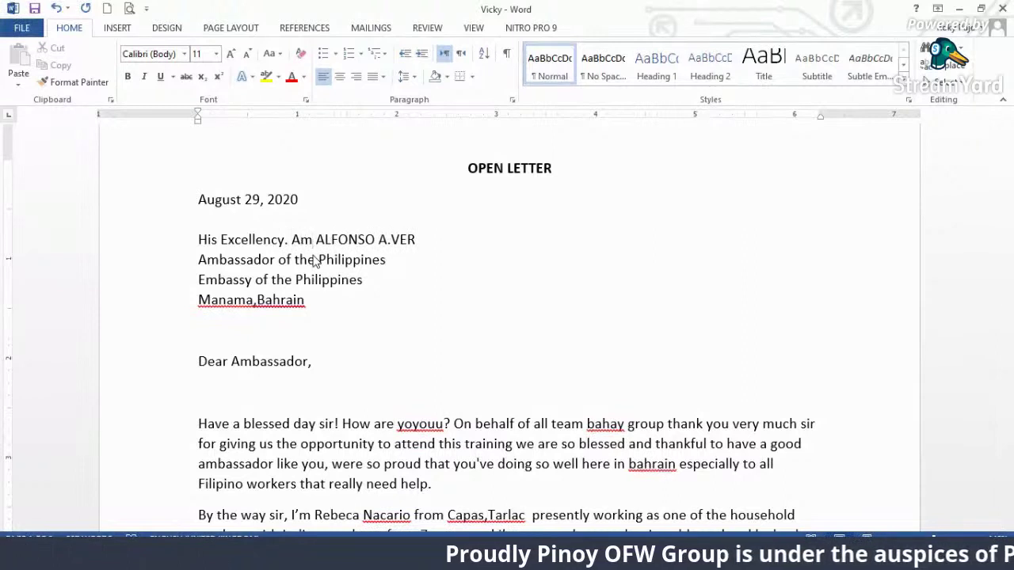
type(".")
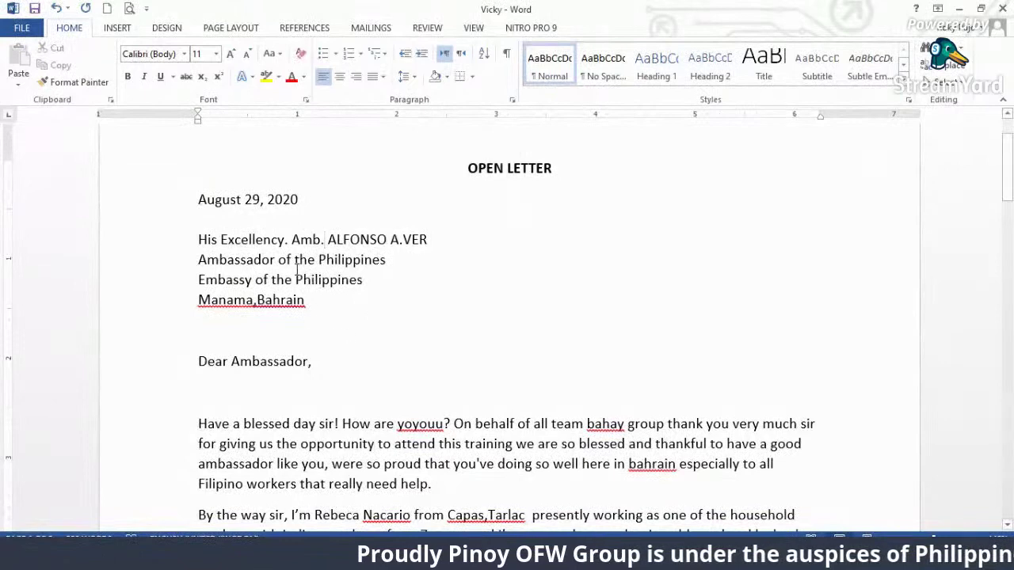
- Replace "His Excellency" in the addressee line with the abbreviation "H.E."
left_click_drag(285, 239, 204, 240)
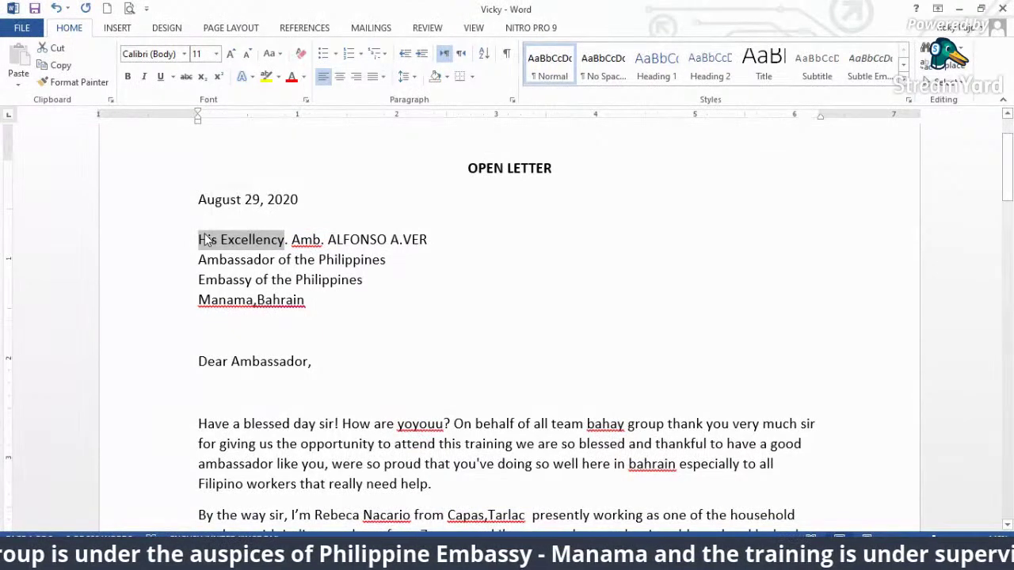
type("H")
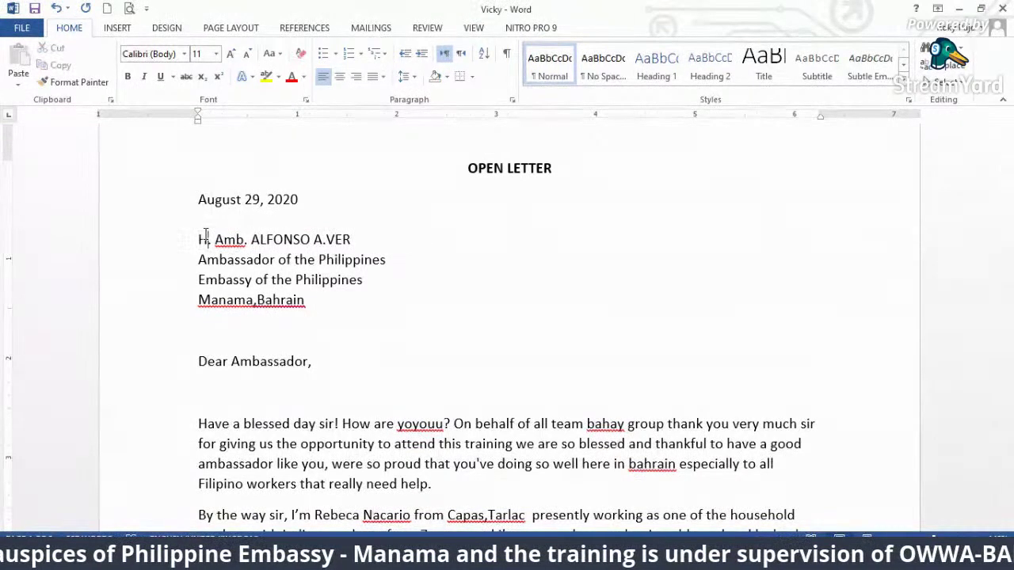
type(".E.")
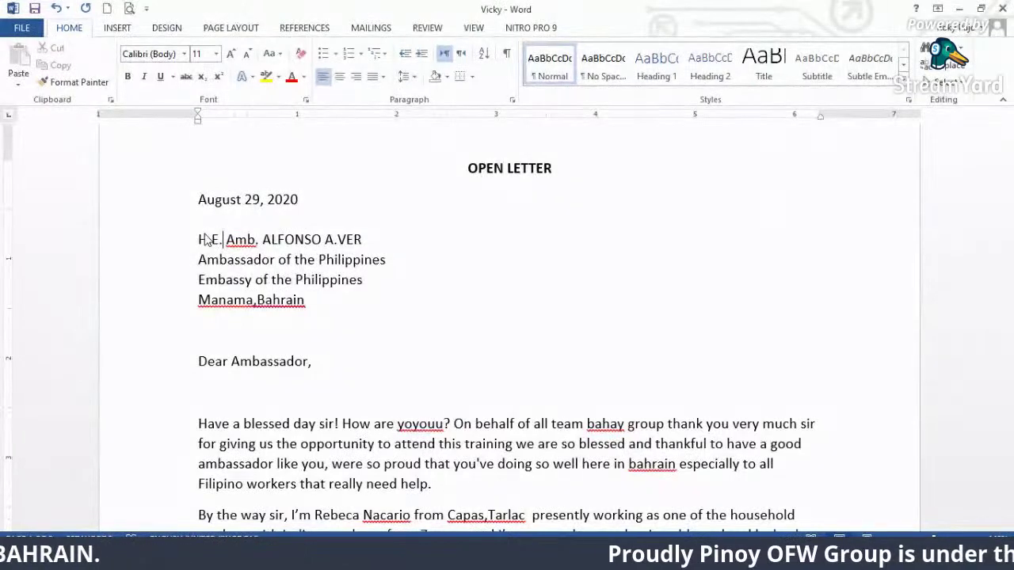
key("Right")
key("Right")
key("Right")
key("Right")
key("Right")
key("Right")
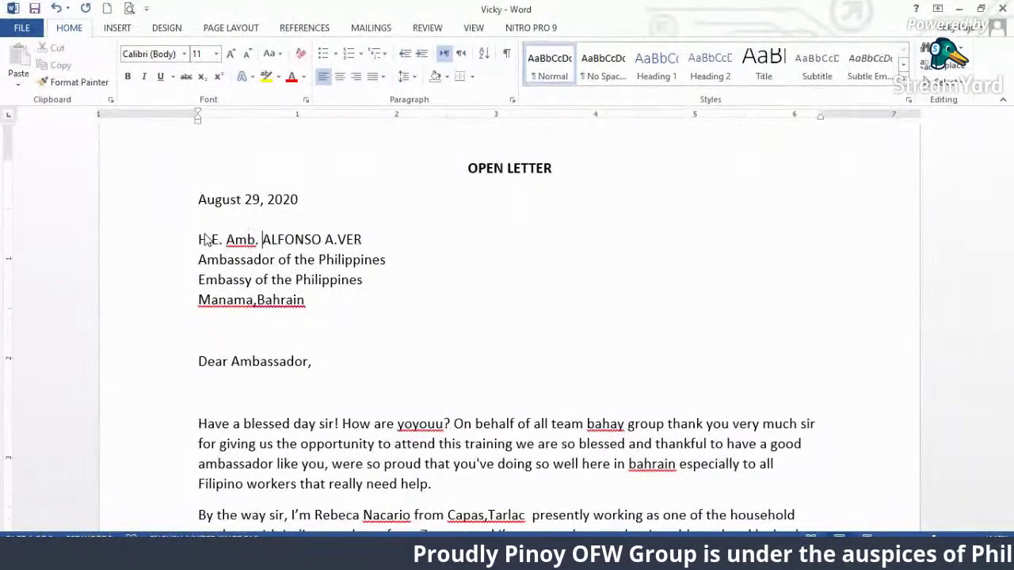
key("Right")
key("Right")
key("Right")
key("Right")
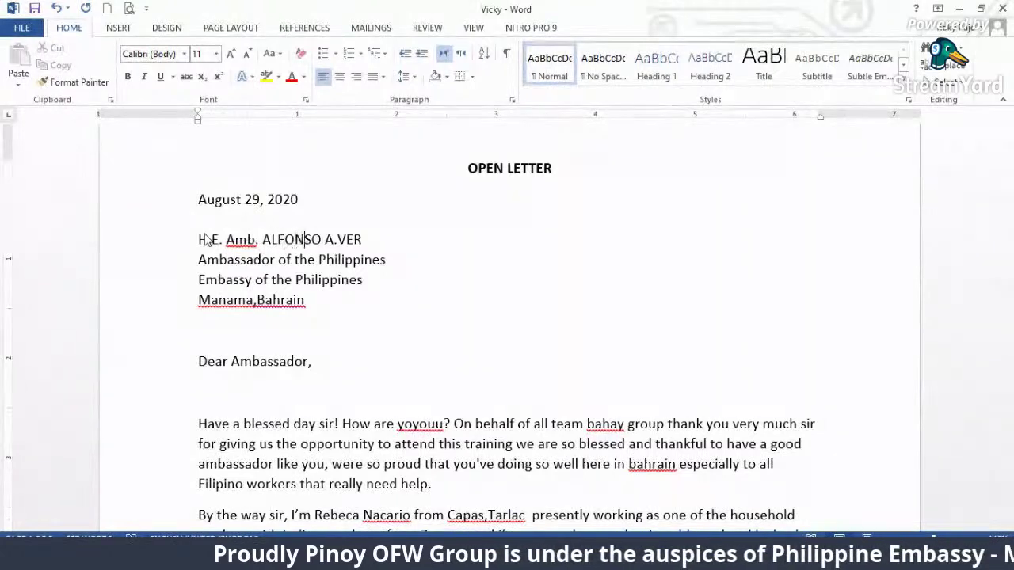
left_click(379, 280)
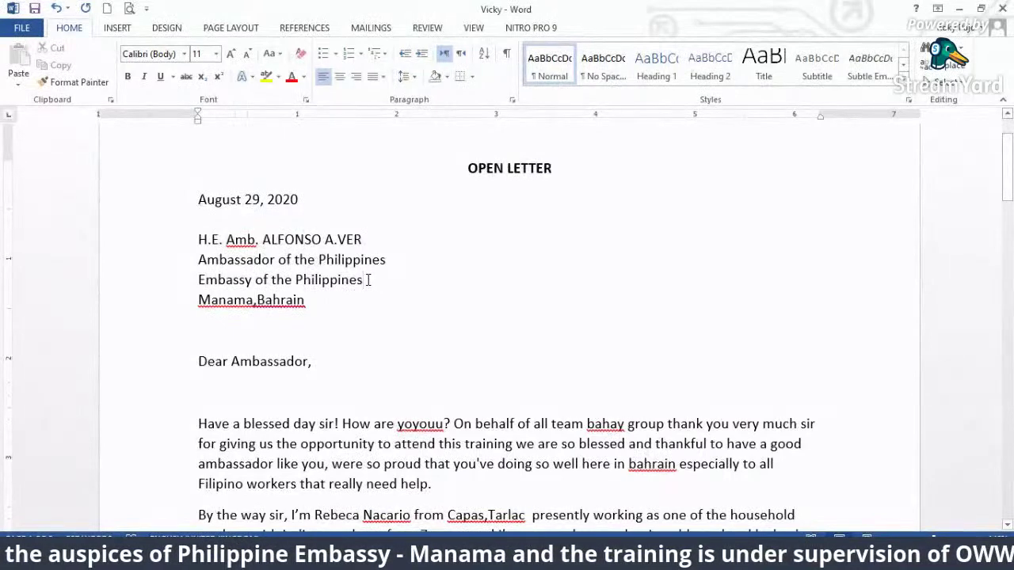
left_click_drag(367, 280, 201, 280)
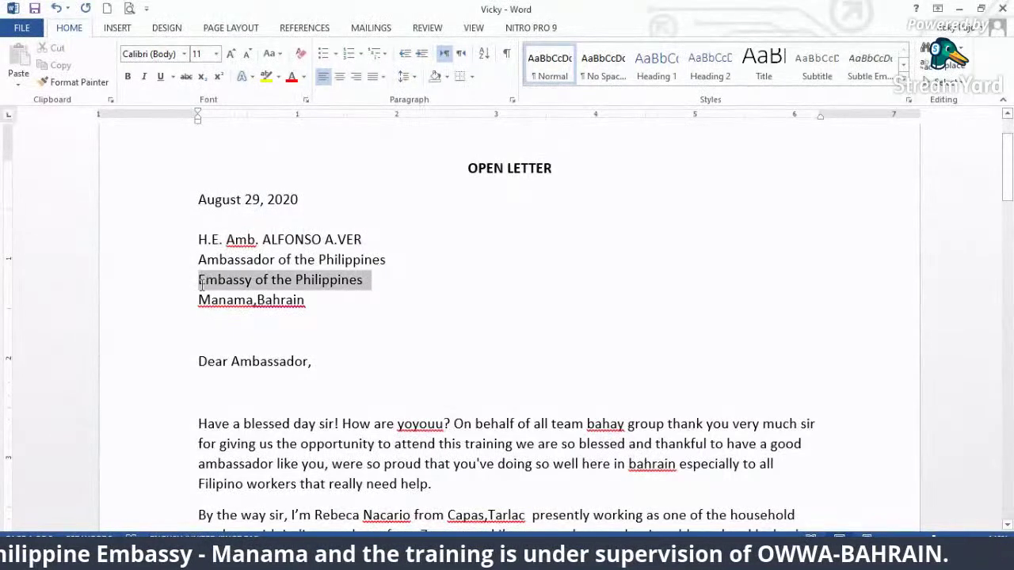
left_click(371, 280)
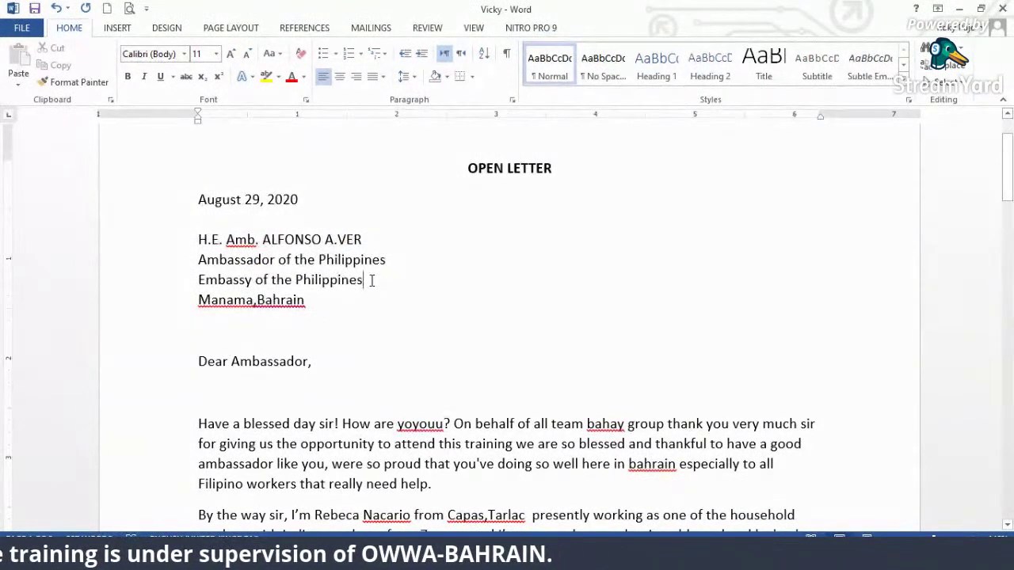
left_click_drag(389, 260, 201, 261)
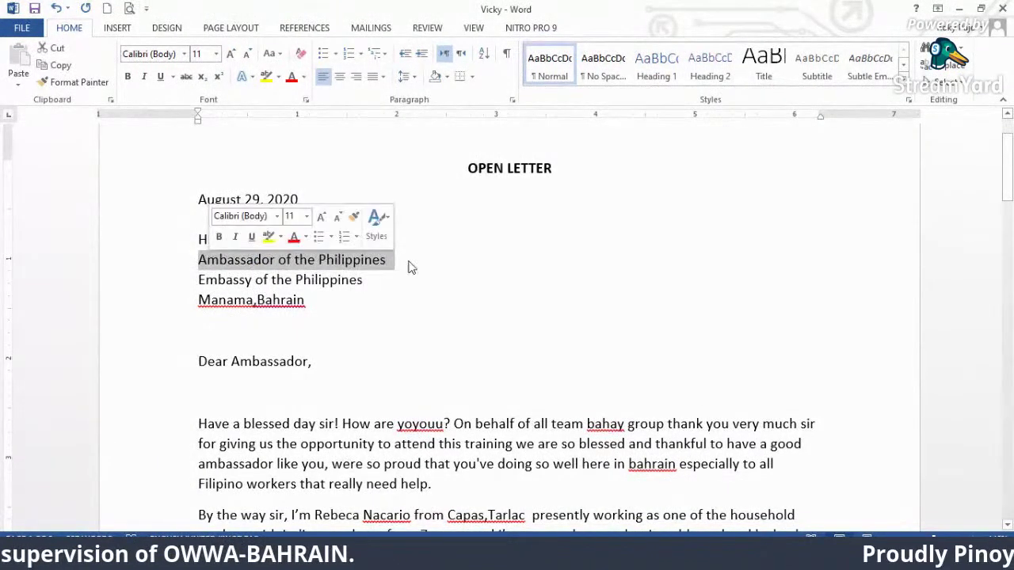
left_click_drag(375, 281, 198, 286)
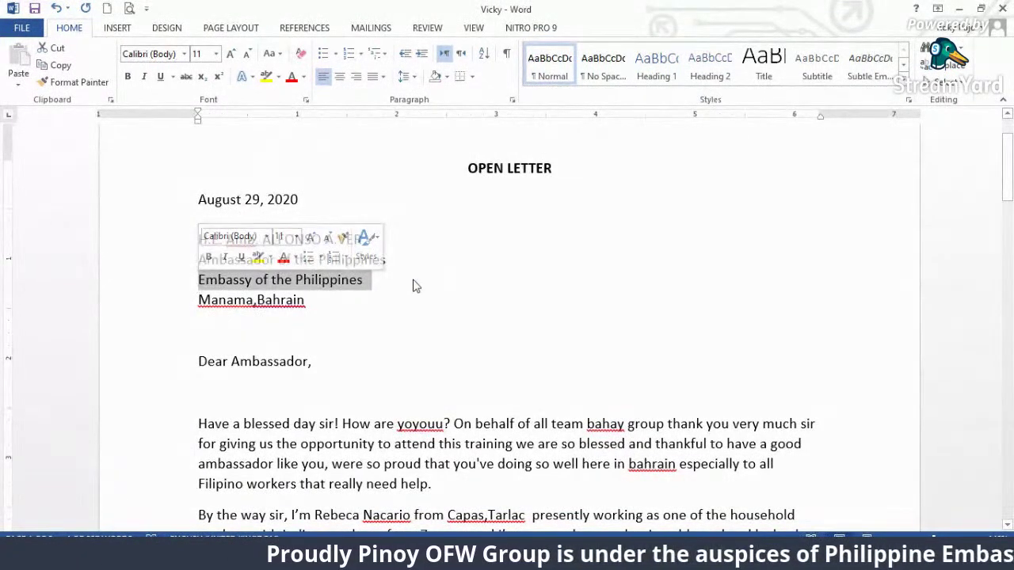
- Copy "Philippines" from the embassy line of the address, then shorten that line to "Embassy"
left_click(385, 287)
left_click_drag(372, 280, 290, 282)
key("ctrl+c")
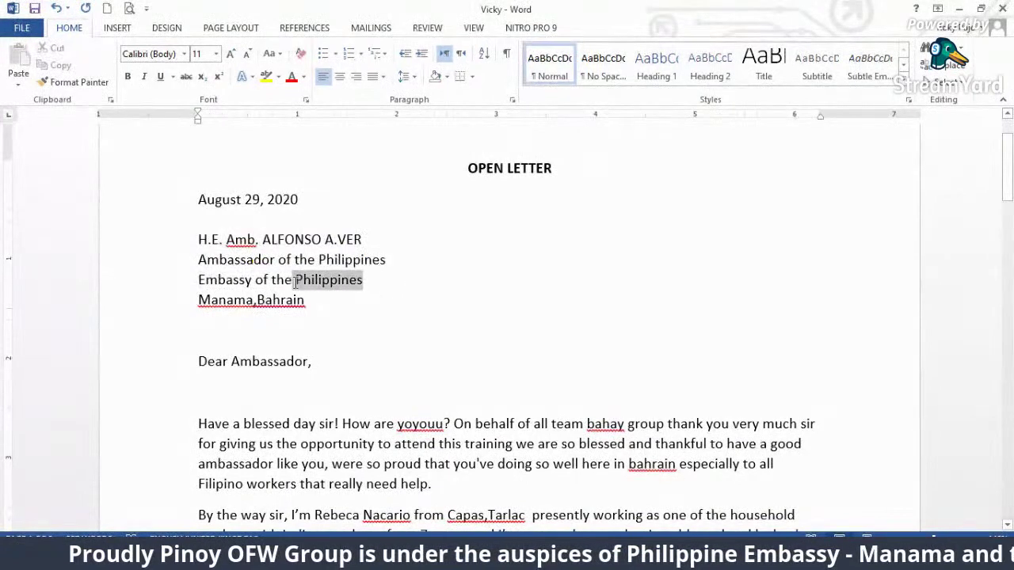
key("BackSpace")
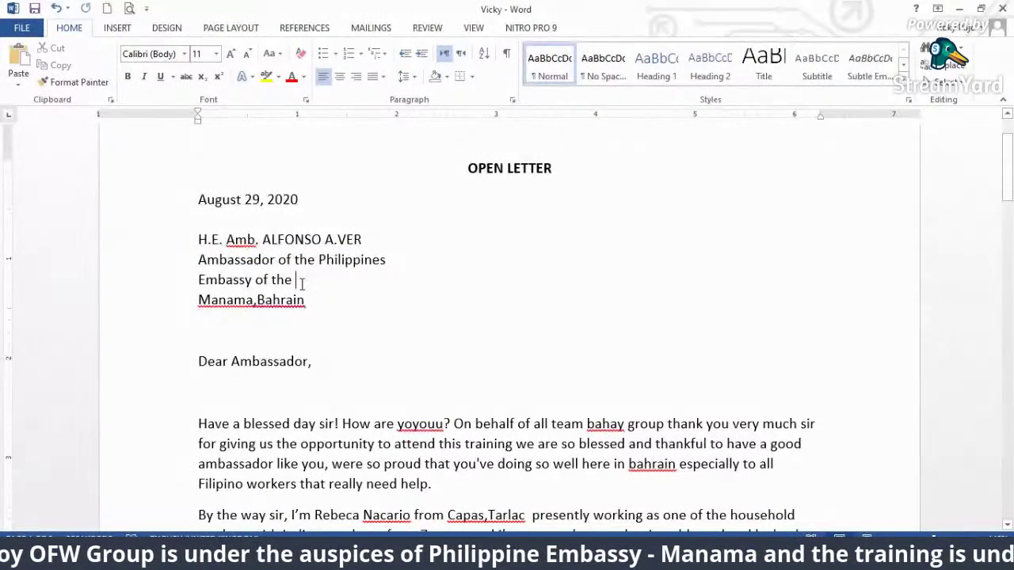
key("BackSpace")
key("BackSpace")
key("BackSpace")
key("BackSpace")
key("BackSpace")
key("BackSpace")
key("BackSpace")
key("BackSpace")
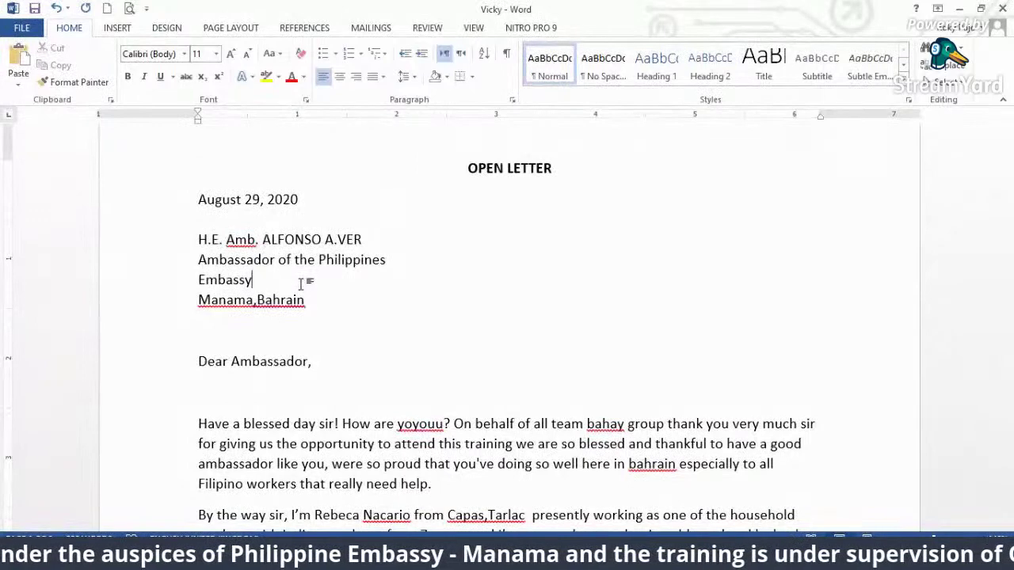
- Delete "of the Philippines" from the line below the addressee's name, leaving only "Ambassador"
left_click_drag(388, 263, 277, 257)
left_click(278, 258)
left_click_drag(386, 261, 285, 266)
key("BackSpace")
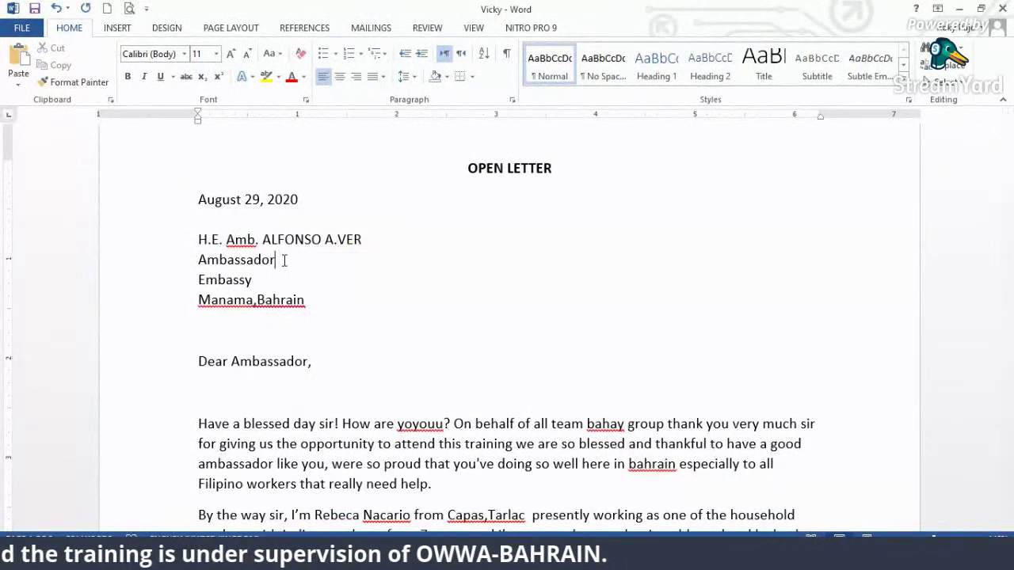
- Paste the copied "Philippines" in front of "Embassy" in the address block
left_click(198, 282)
key("ctrl+v")
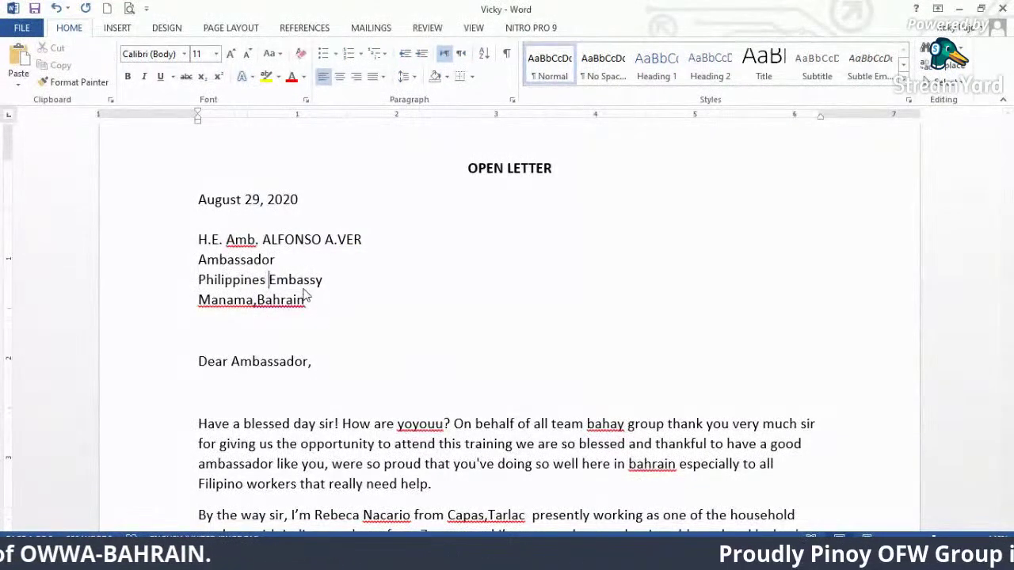
left_click(336, 303)
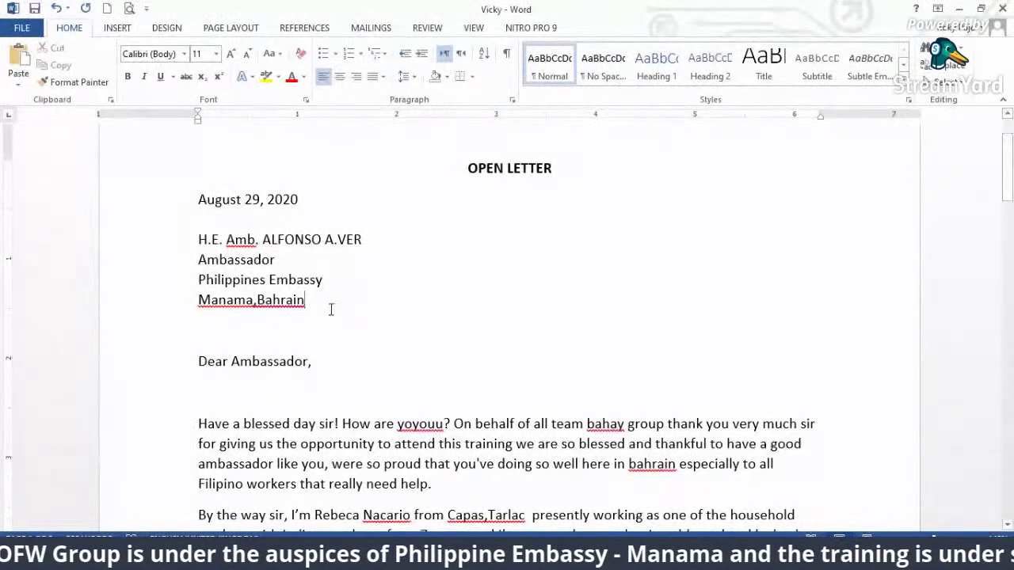
- Make the addressee's full name line, including "H.E. Amb.", bold
left_click_drag(373, 238, 181, 238)
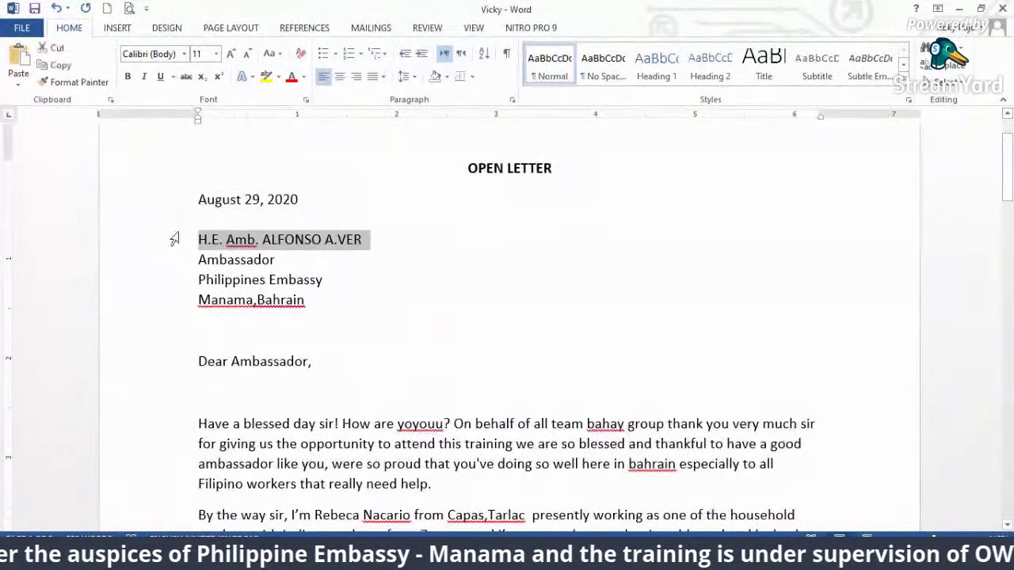
key("ctrl+b")
left_click(329, 286)
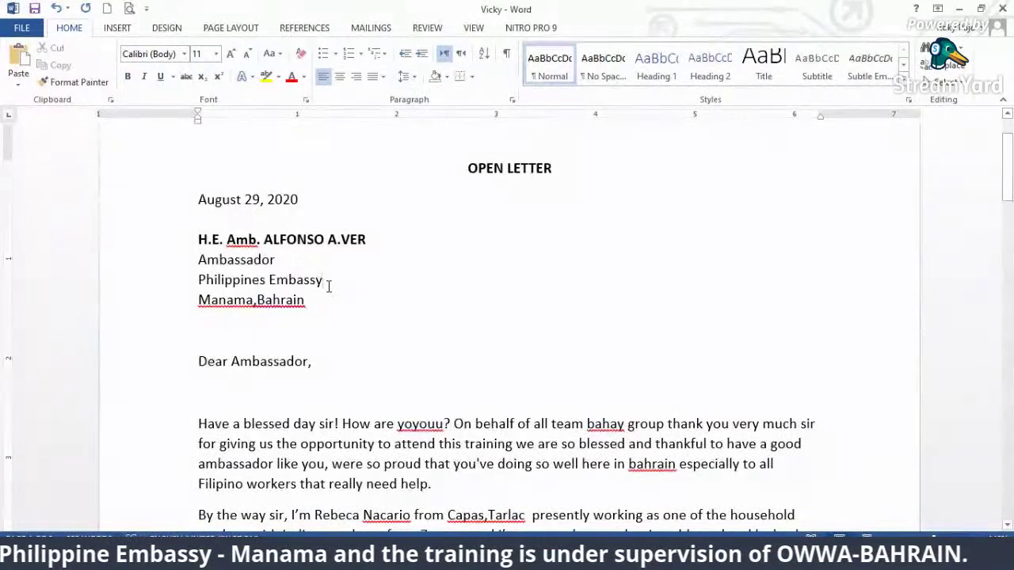
- Change "Philippines Embassy" in the address block to "Philippine Embassy"
left_click(291, 267)
left_click(268, 281)
key("BackSpace")
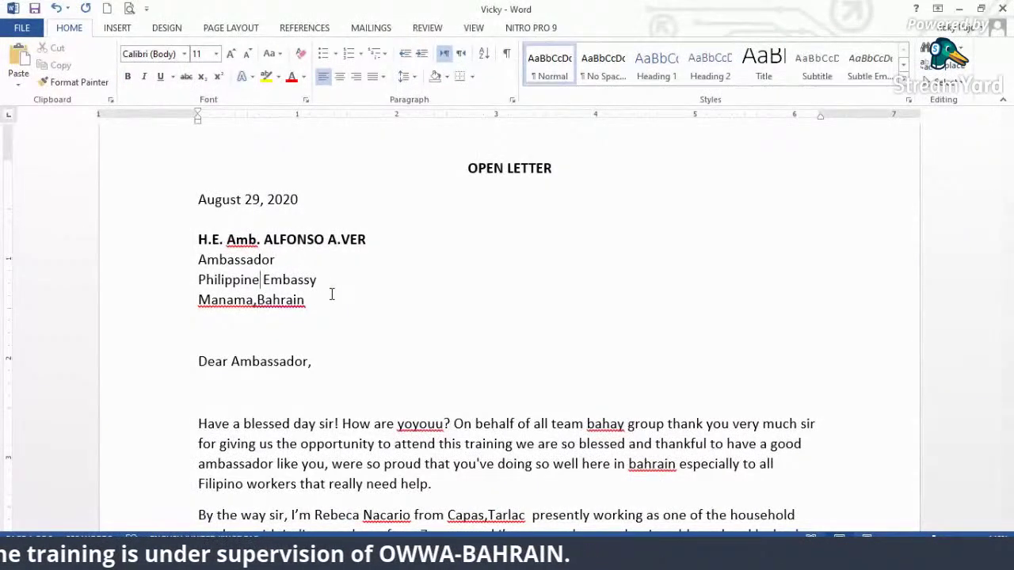
- Change "Manama,Bahrain" in the address block to "Manama, Kingdom of Bahrain"
left_click(256, 300)
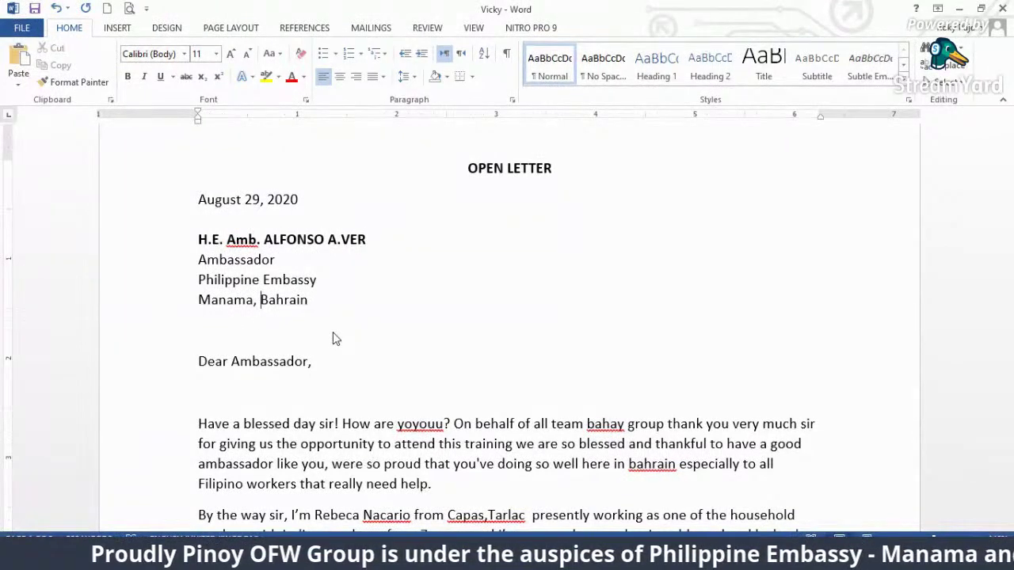
type("KIn")
type("g")
key("BackSpace")
key("BackSpace")
key("BackSpace")
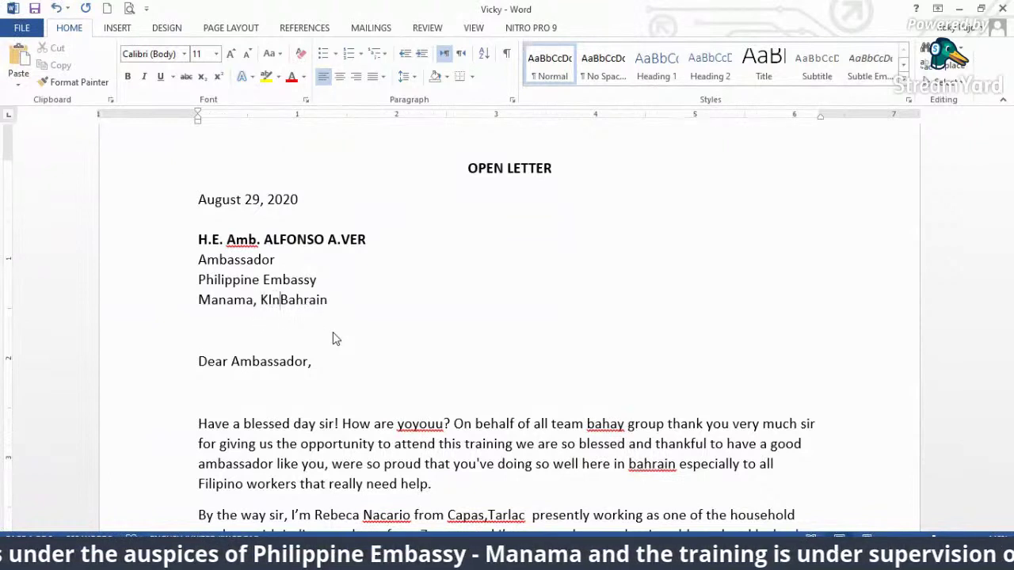
type("ingdom ")
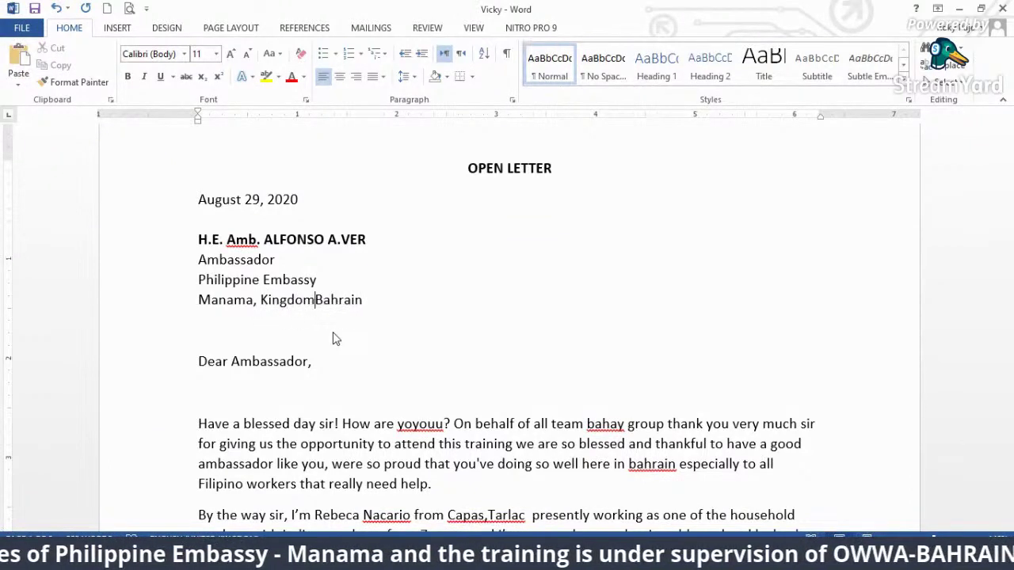
type("of")
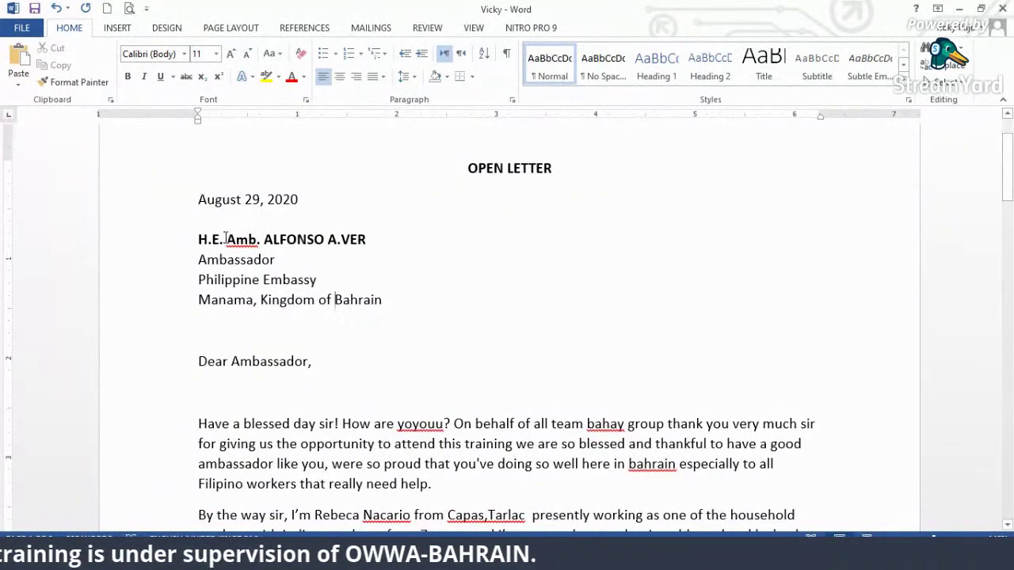
left_click(225, 239)
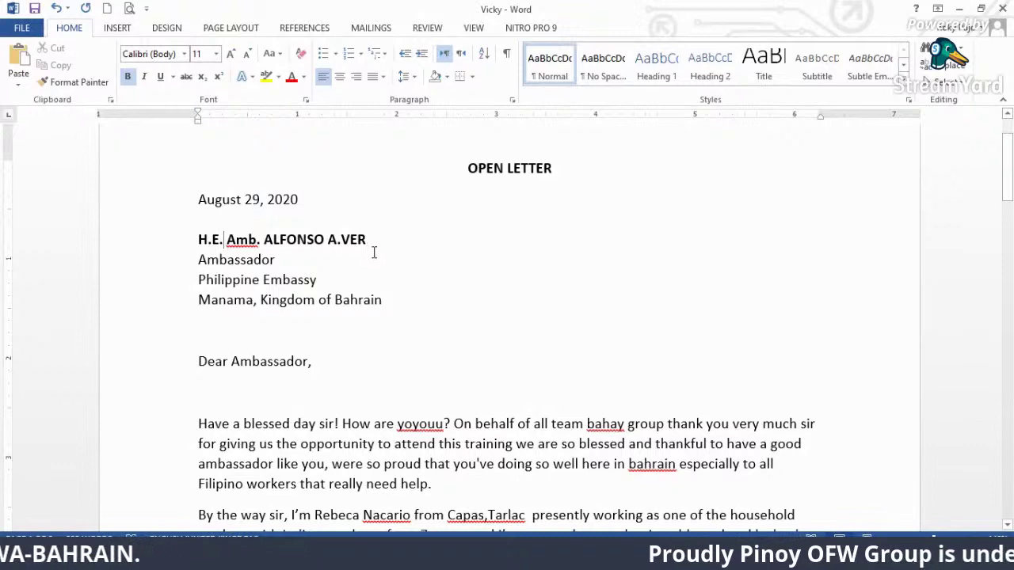
left_click(363, 266)
- Try shortening "Ambassador" in the salutation to "Amb." followed by the addressee's surname
scroll(363, 273, "down", 1)
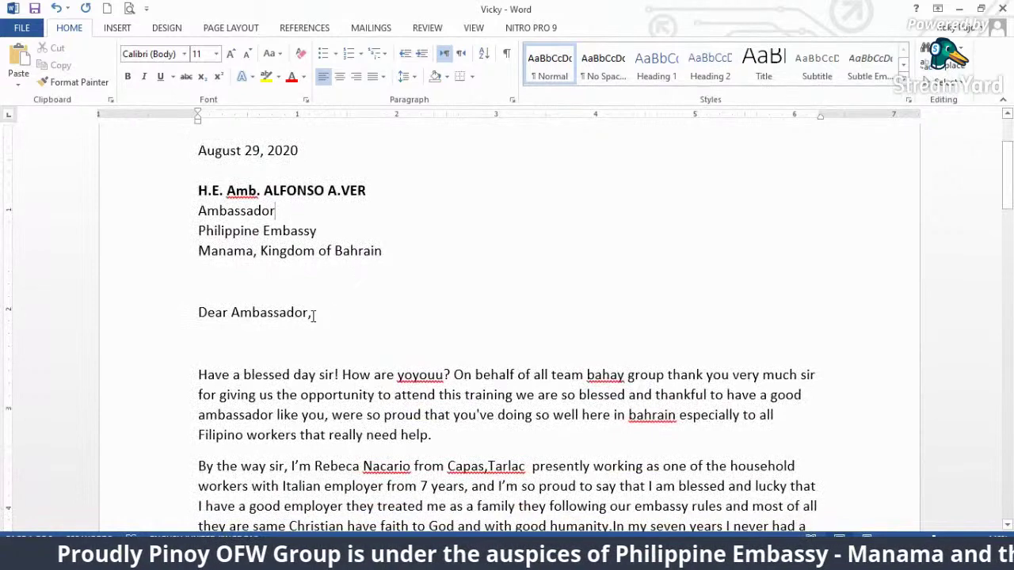
scroll(317, 310, "down", 2)
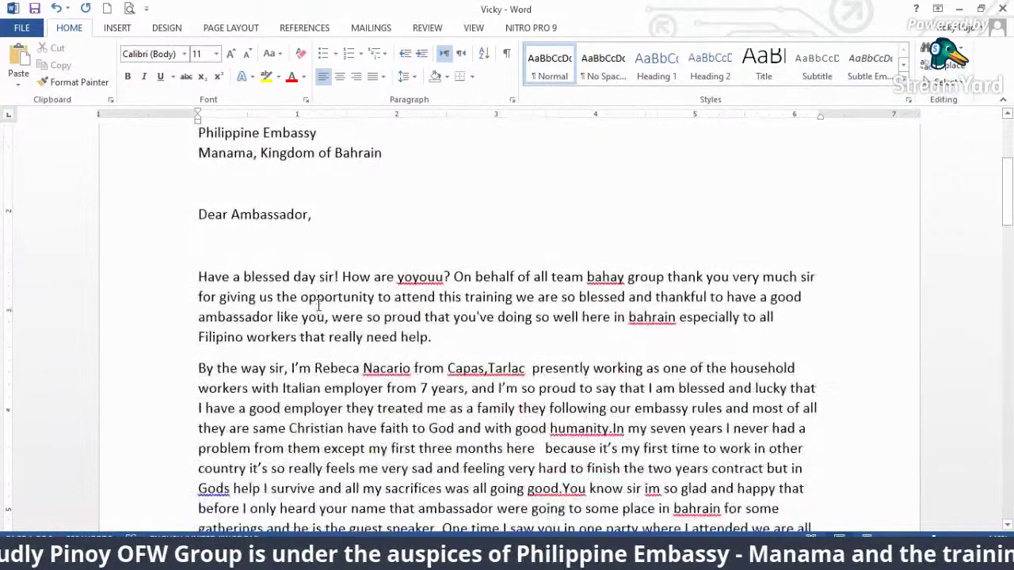
left_click(329, 215)
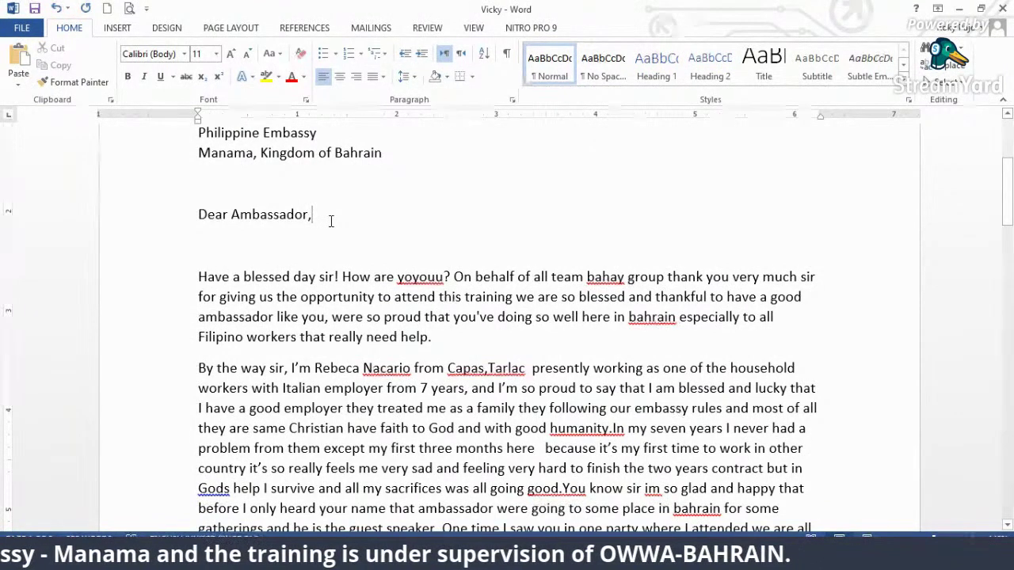
key("Left")
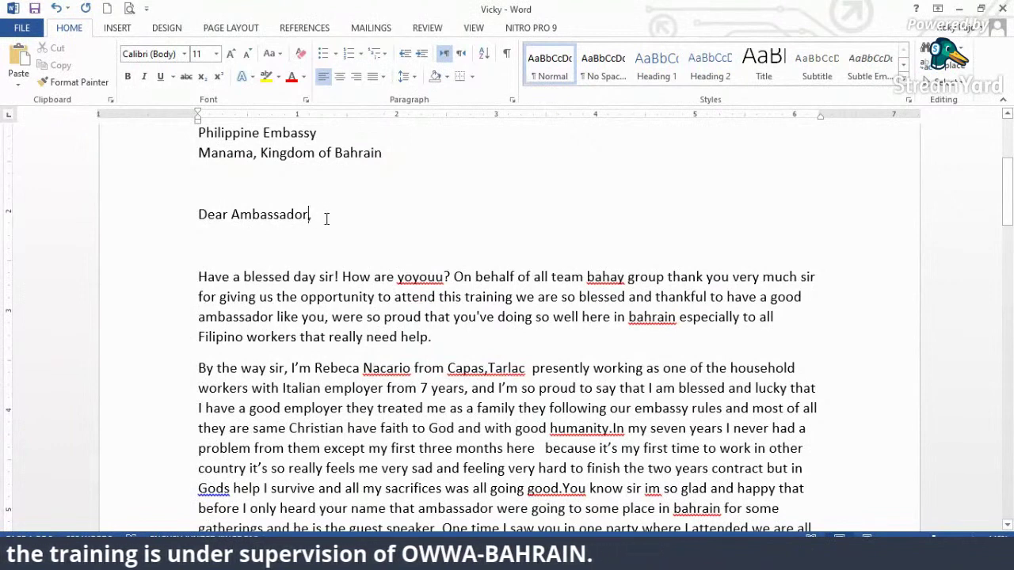
key("BackSpace")
key("BackSpace")
key("BackSpace")
key("BackSpace")
key("BackSpace")
key("BackSpace")
key("BackSpace")
key("BackSpace")
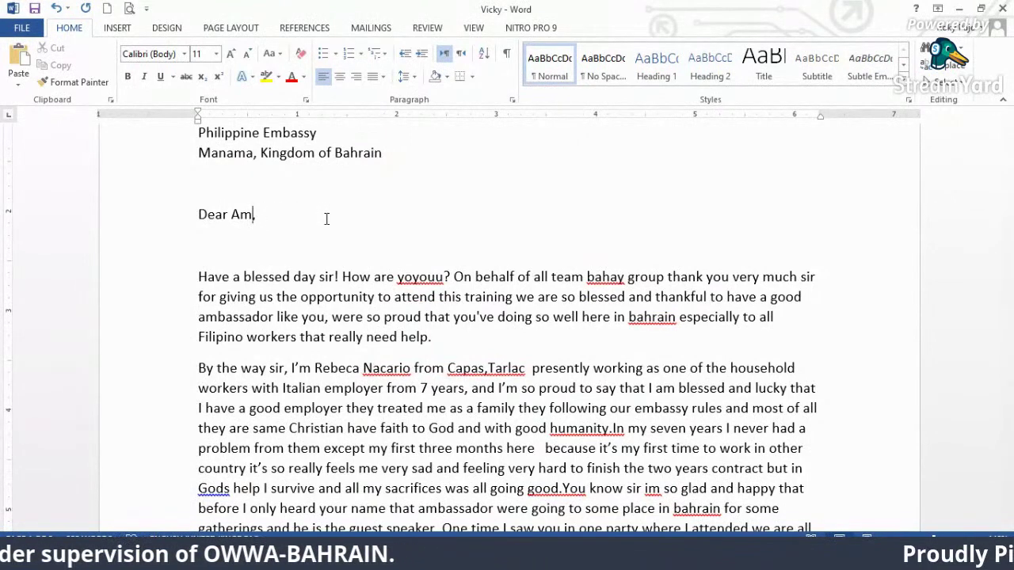
type("b")
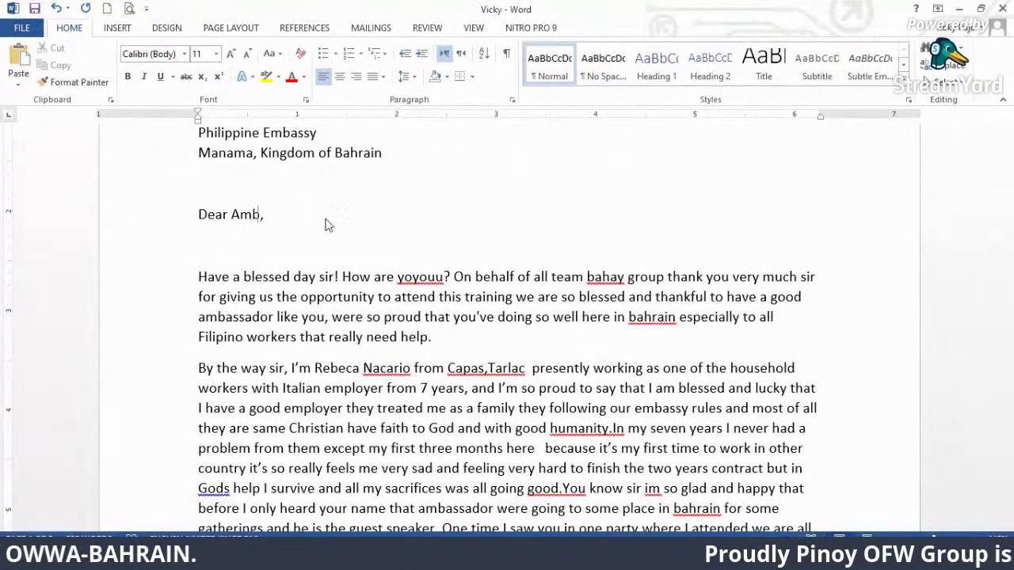
type(". Ver")
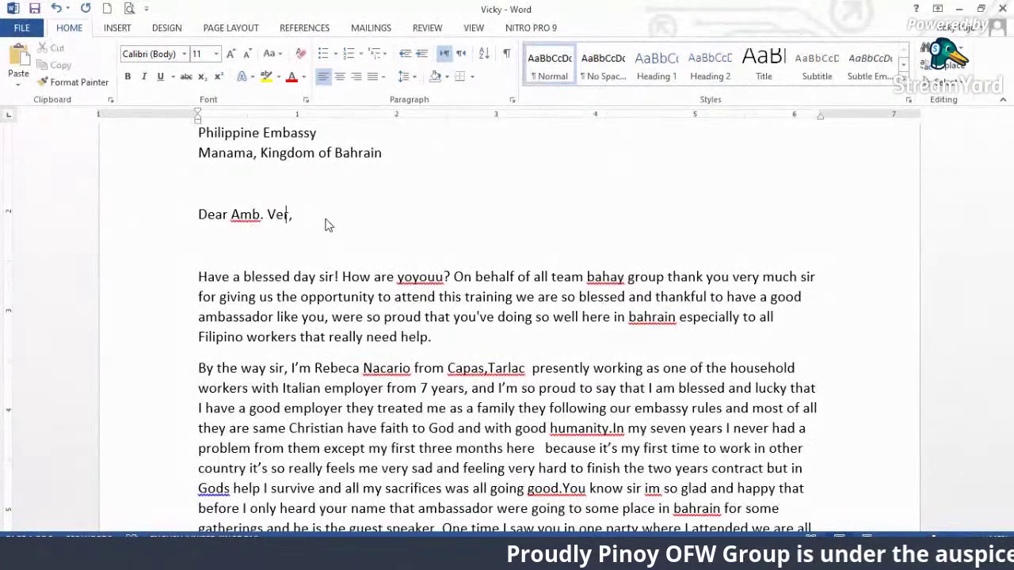
key("Down")
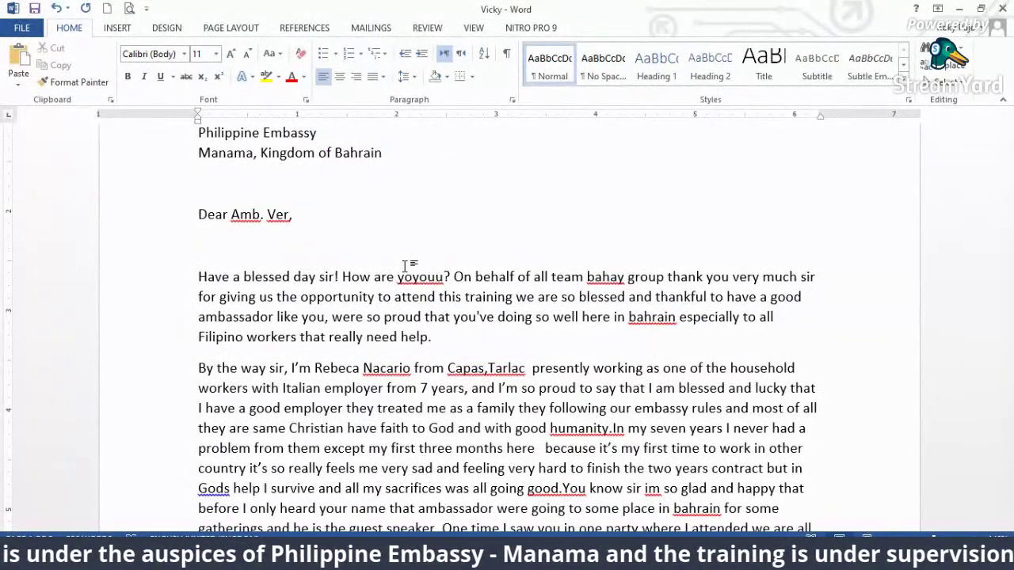
- Undo the shortened form of address so the salutation reads "Dear Ambassador," again
key("ctrl+z")
key("ctrl+z")
key("ctrl+z")
key("ctrl+z")
key("ctrl+z")
key("ctrl+z")
key("ctrl+z")
key("ctrl+z")
type("ssador")
key("Down")
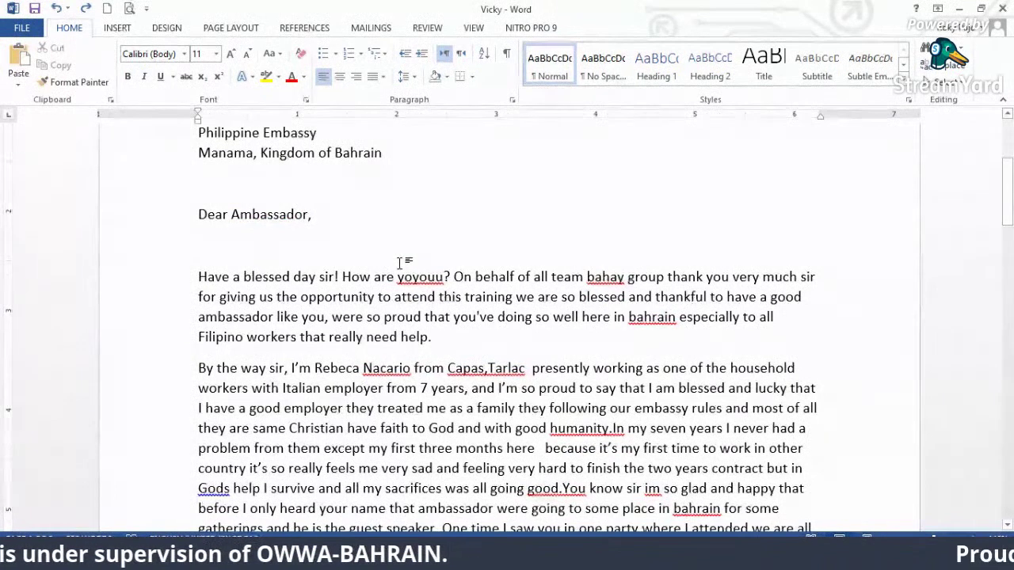
- Remove the space after paragraph from the "Dear Ambassador," line and the blank line below it
left_click_drag(168, 228, 159, 262)
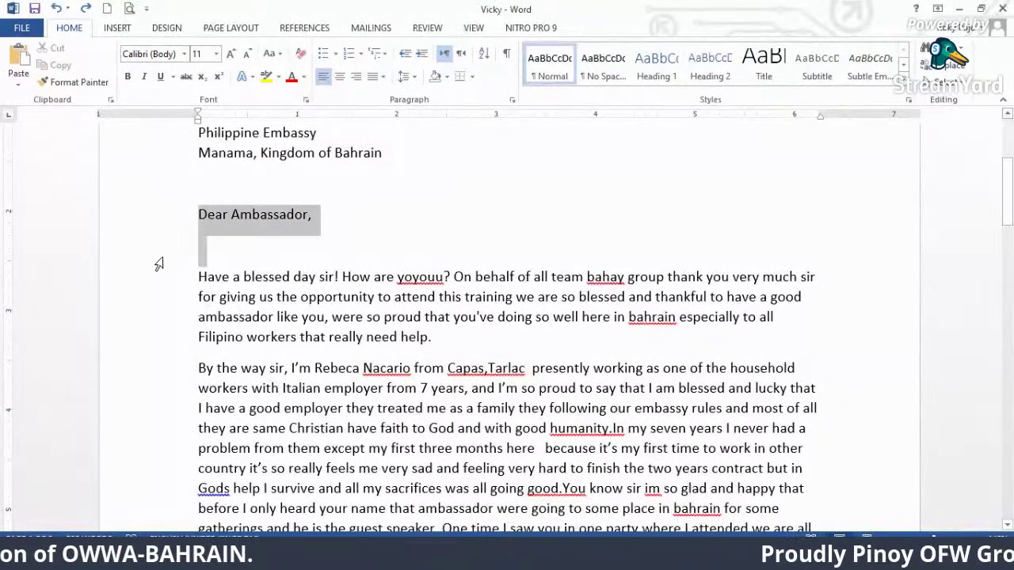
left_click(411, 76)
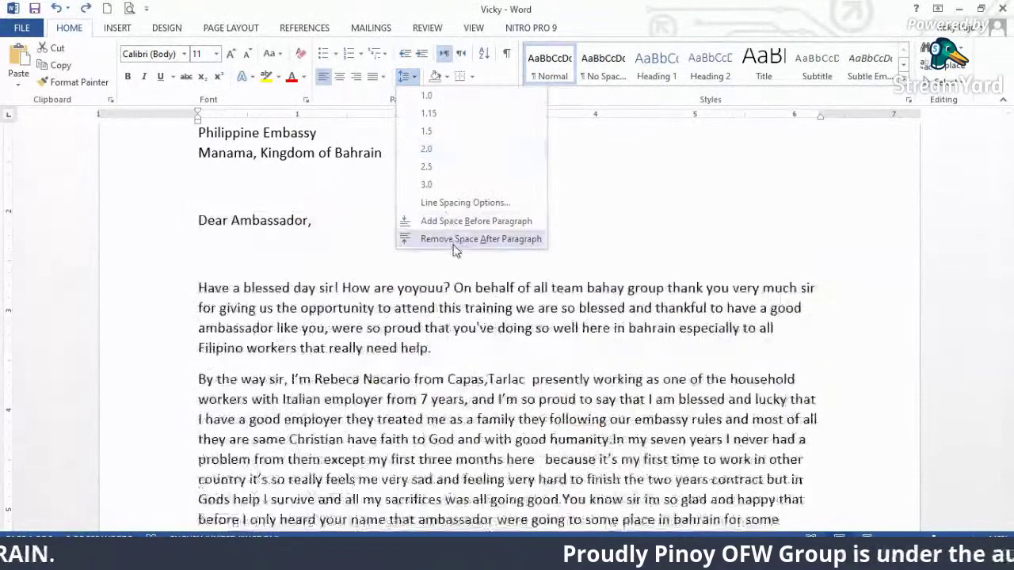
left_click(455, 236)
left_click(273, 239)
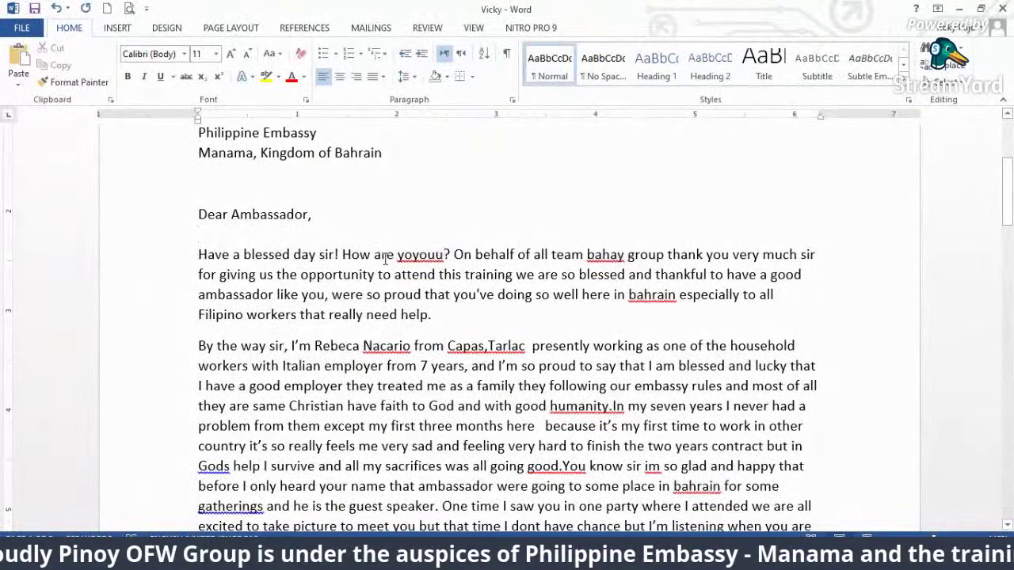
- Correct "yoyouu" to "you" in the opening sentence of the first body paragraph
left_click(413, 257)
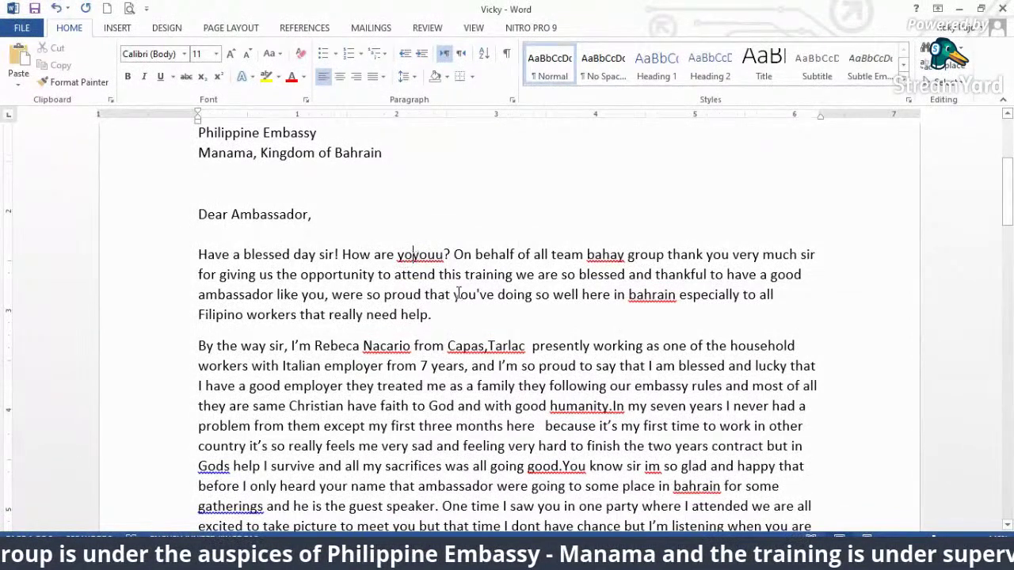
key("BackSpace")
key("BackSpace")
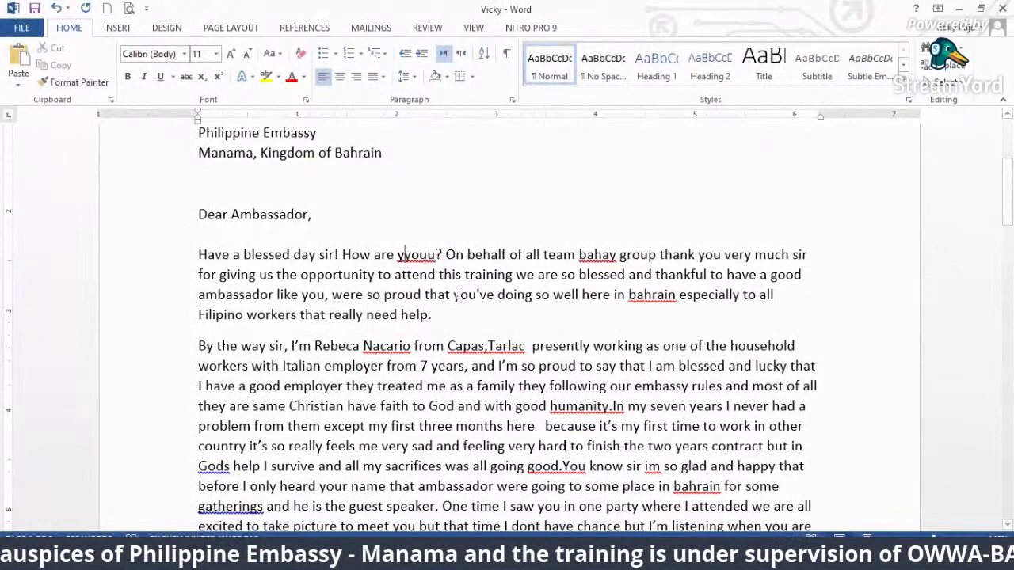
key("Right")
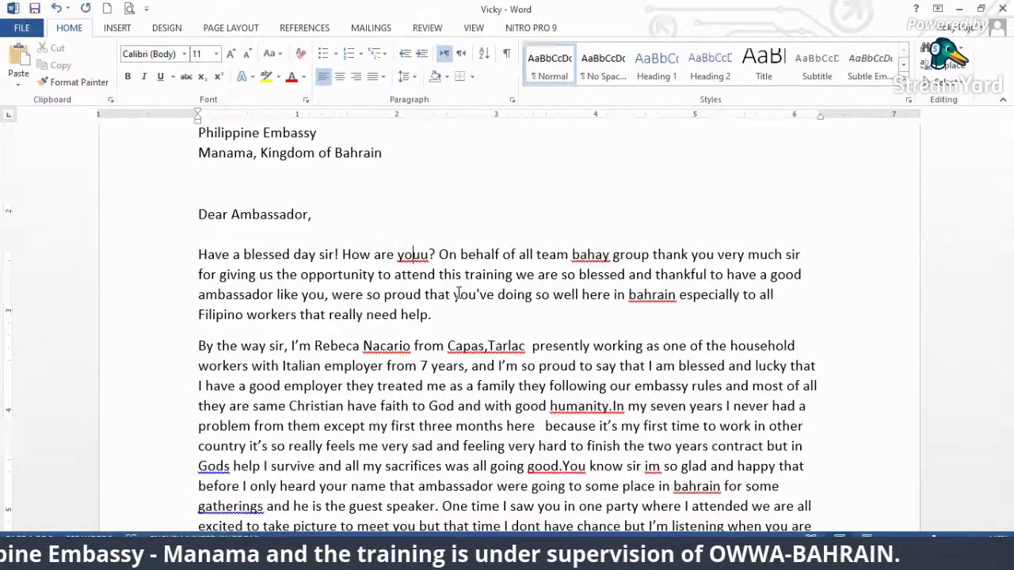
key("Delete")
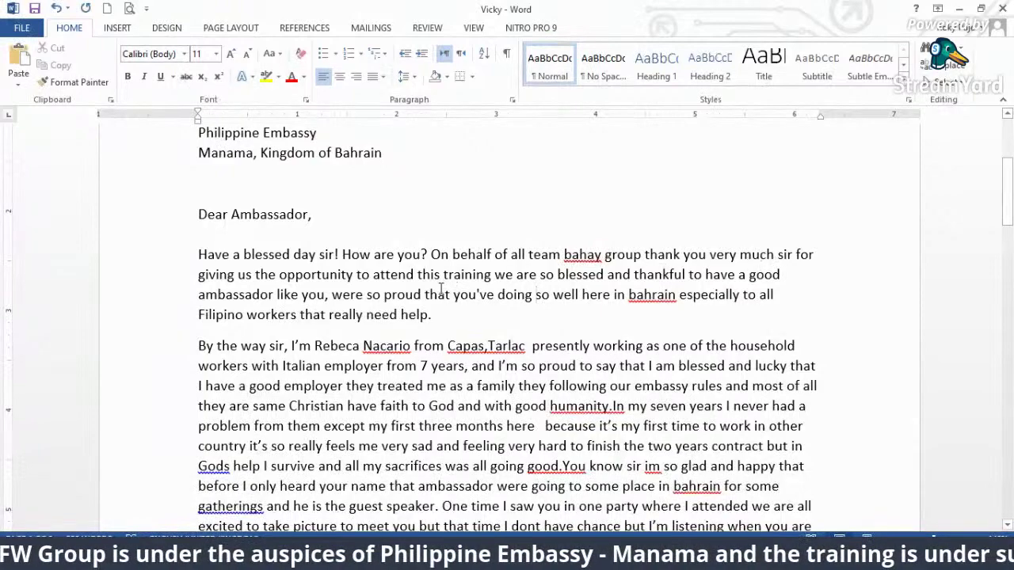
- Insert a comma after "attend this training" and capitalize "Bahrain" in the first body paragraph
scroll(443, 287, "down", 2)
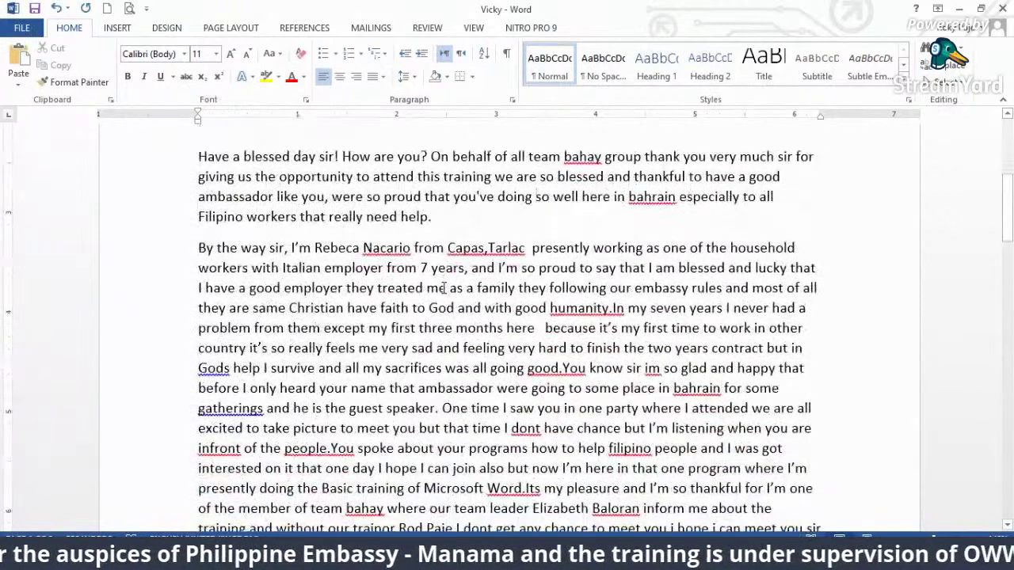
left_click(497, 177)
key("BackSpace")
type(",")
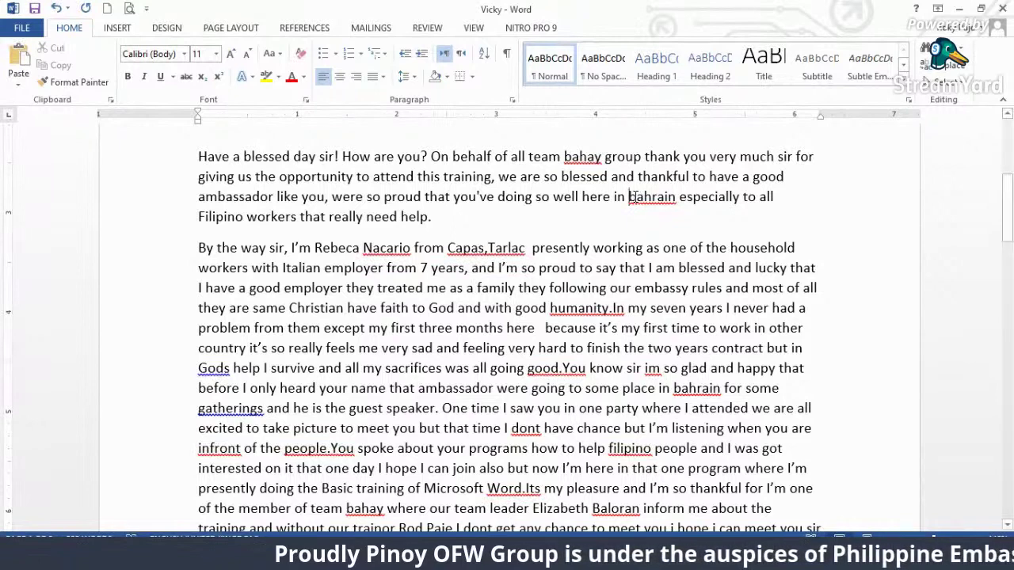
key("BackSpace")
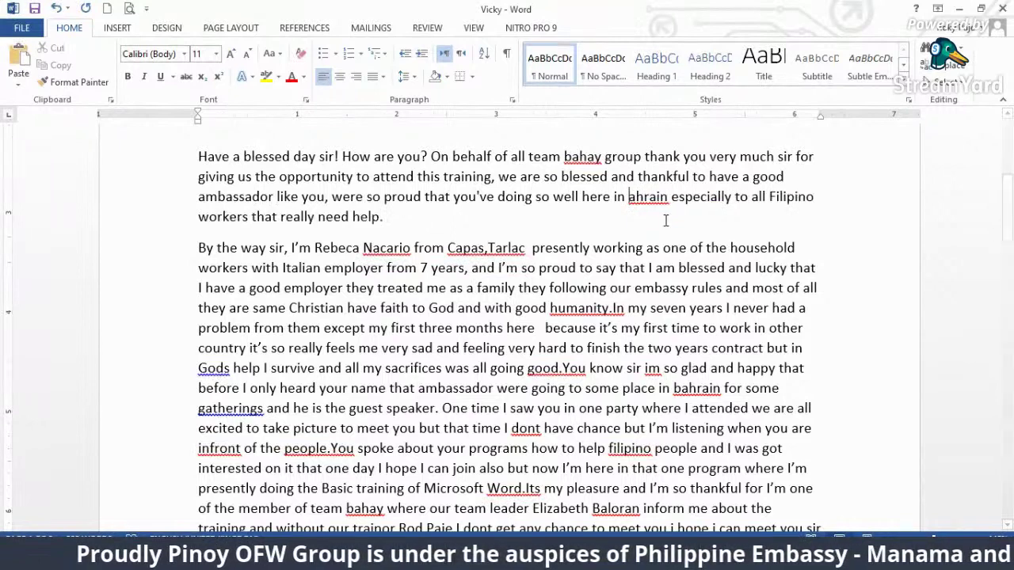
type("B")
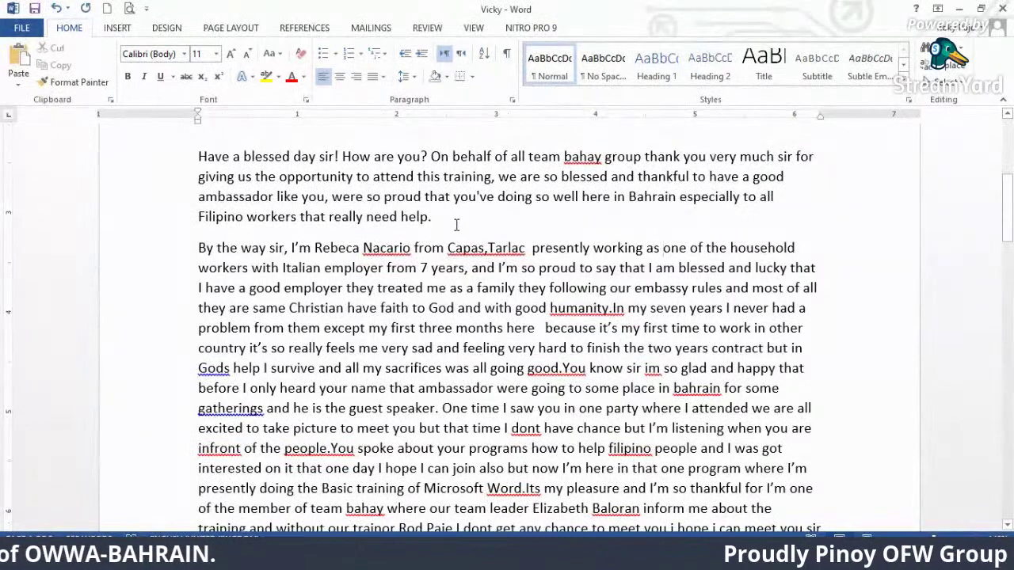
- Have the spelling checker ignore all occurrences of "bahay" and of the letter writer's surname
right_click(596, 160)
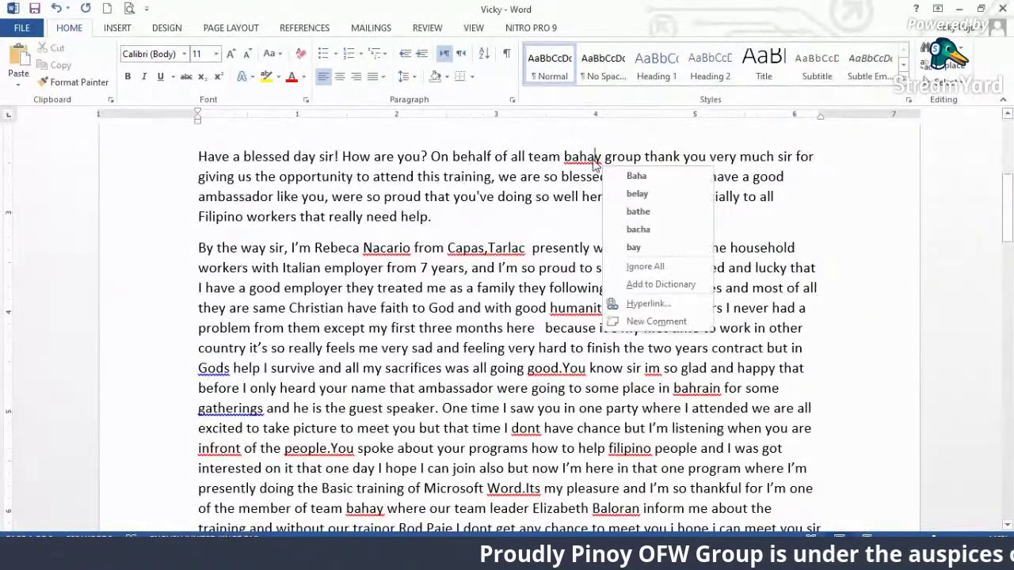
left_click(670, 268)
left_click(281, 248)
scroll(319, 281, "down", 1)
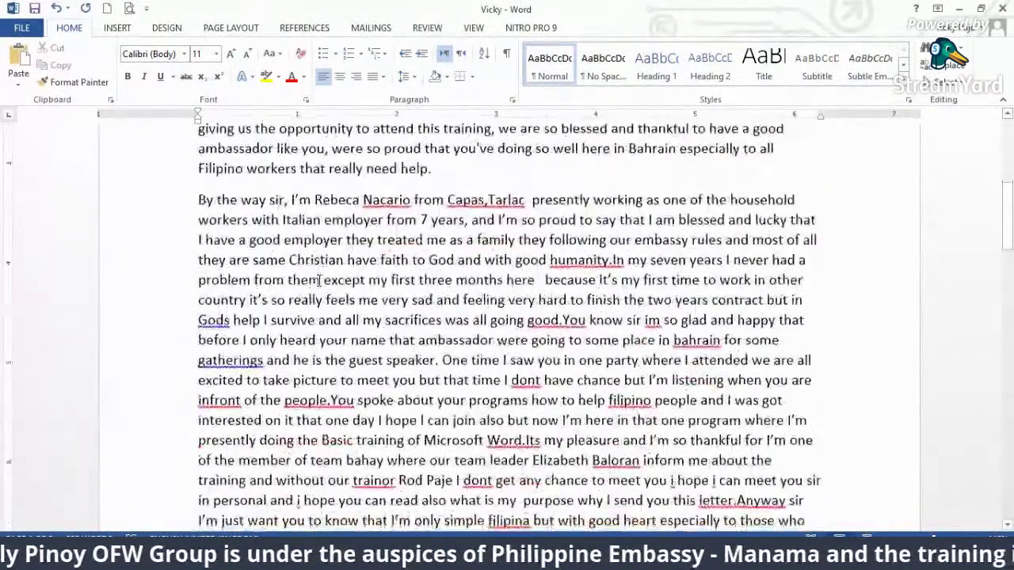
right_click(403, 198)
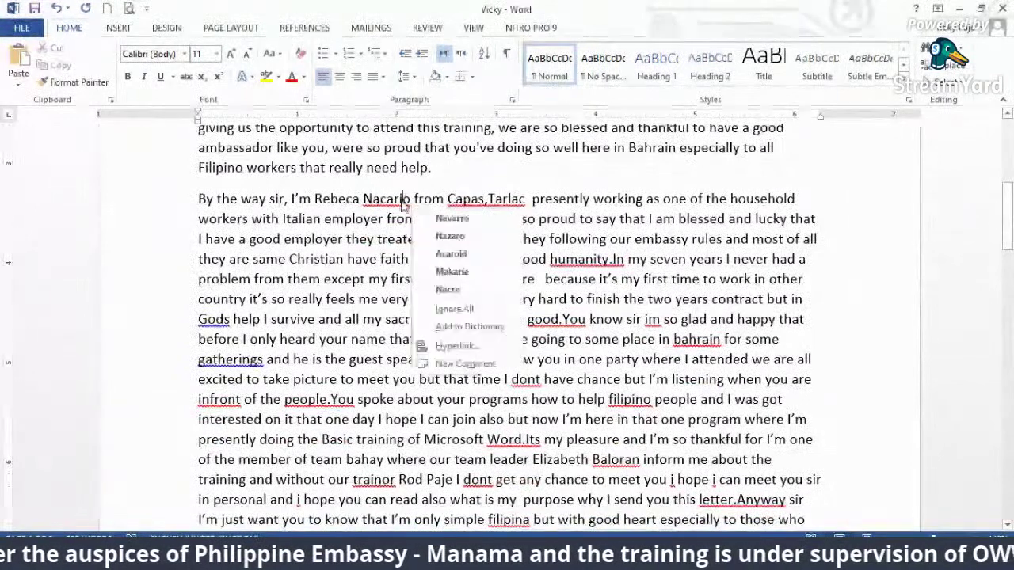
left_click(453, 306)
- Insert a space between "Capas," and "Tarlac", and add "an" before "Italian employer" in the second body paragraph
left_click(488, 199)
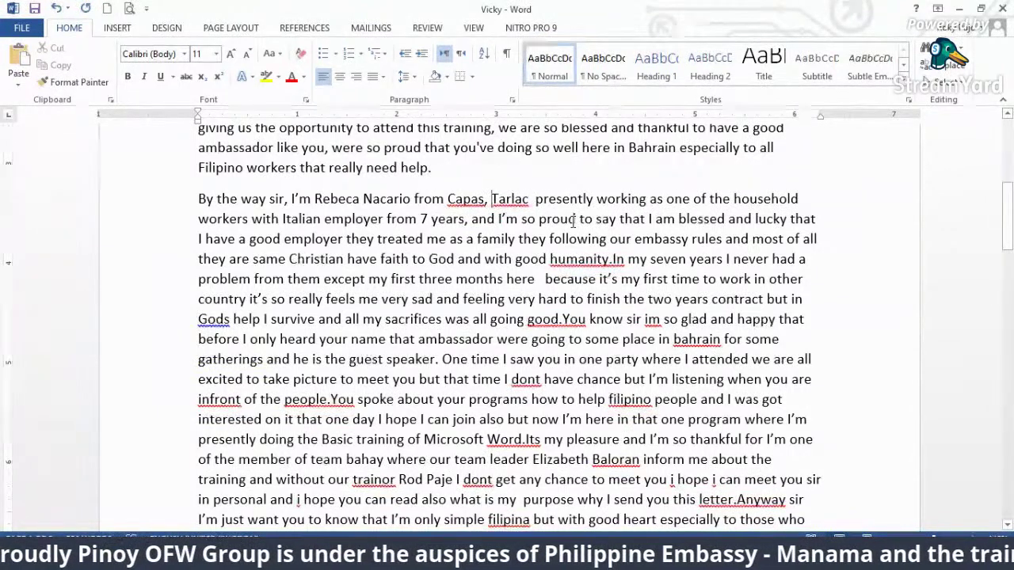
left_click(573, 229)
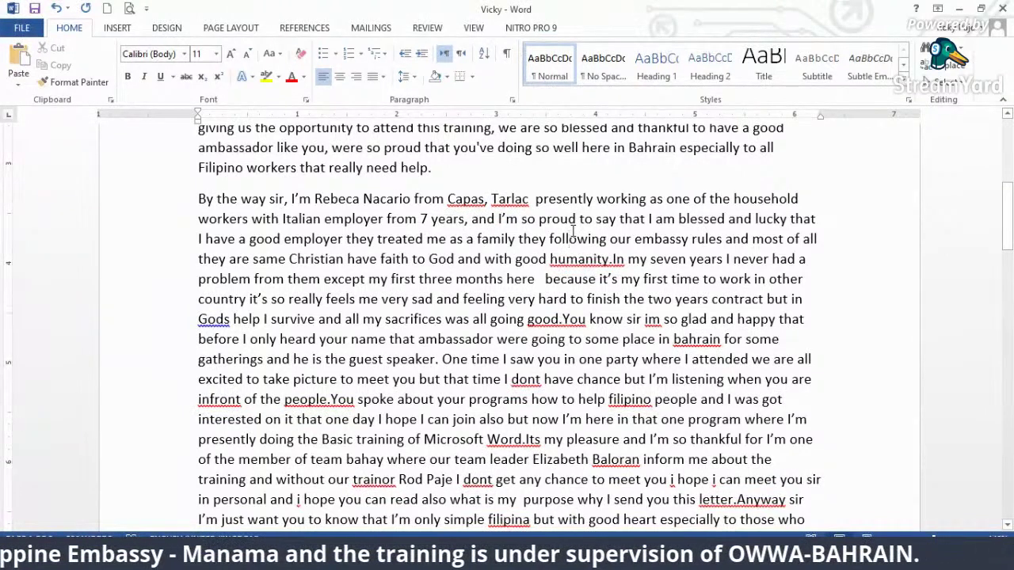
left_click(283, 220)
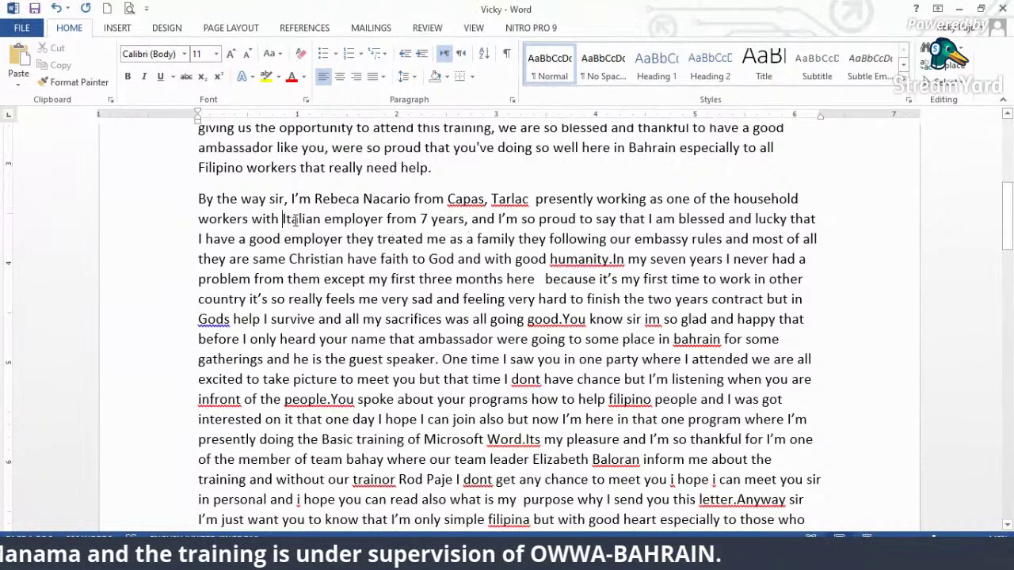
type("an")
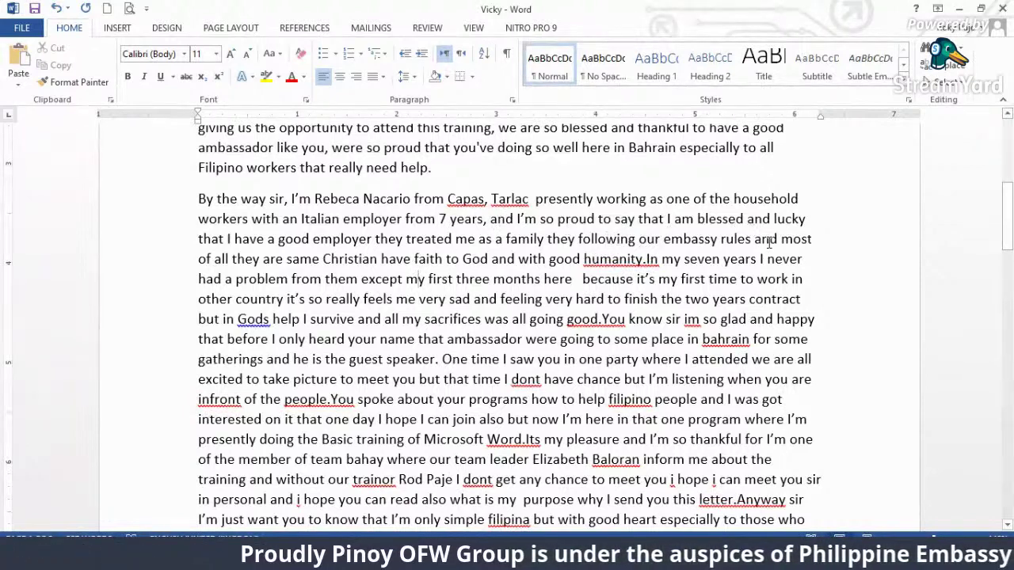
- Insert commas after "a good employer" and after "treated me as a family" in the second body paragraph
left_click(376, 240)
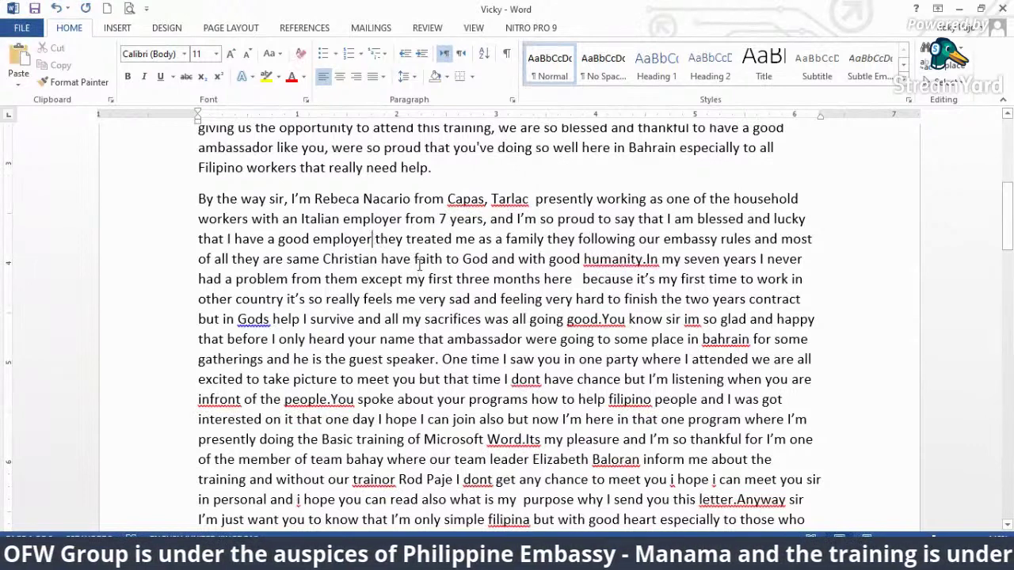
type(",")
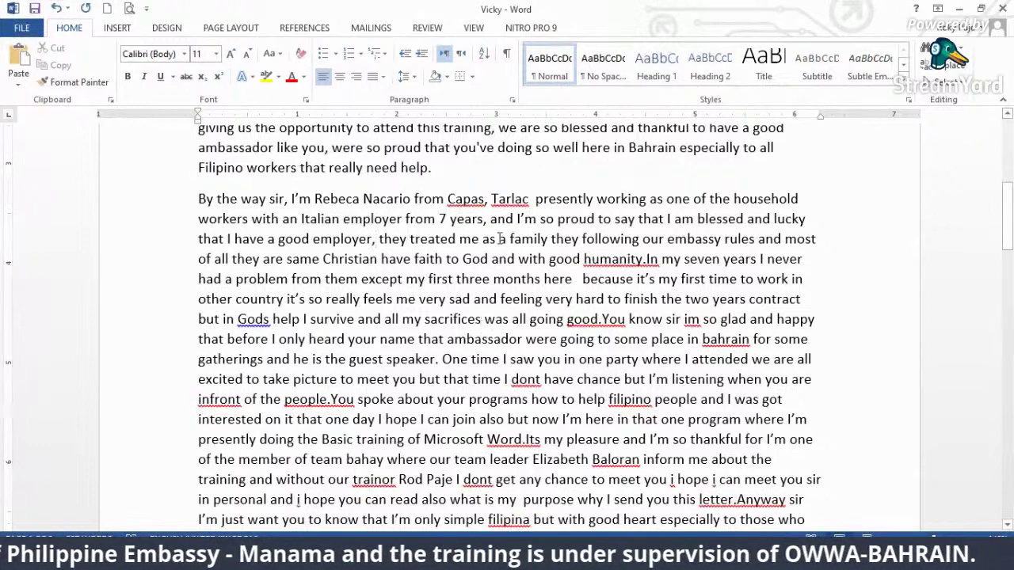
left_click(552, 240)
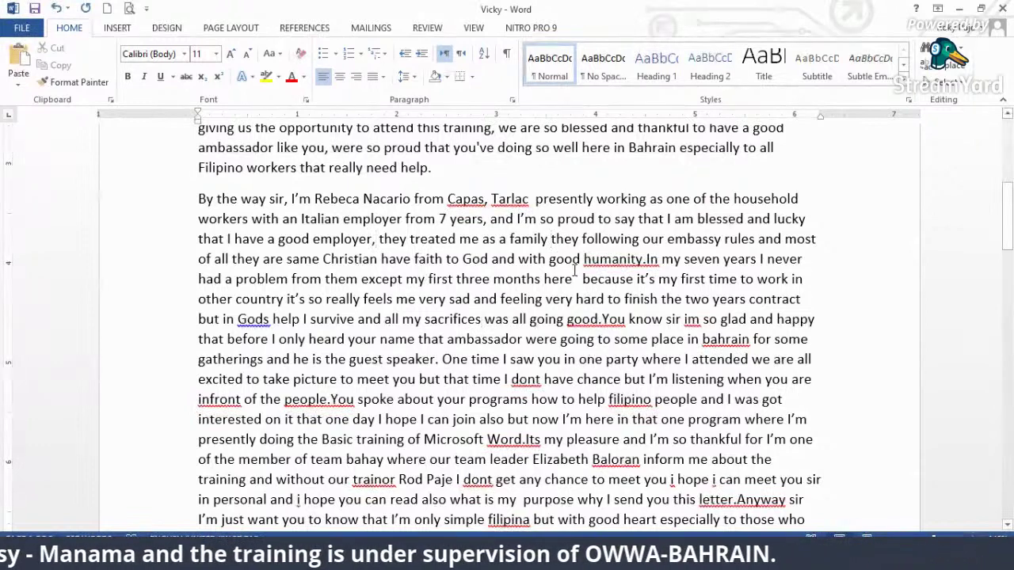
type(",")
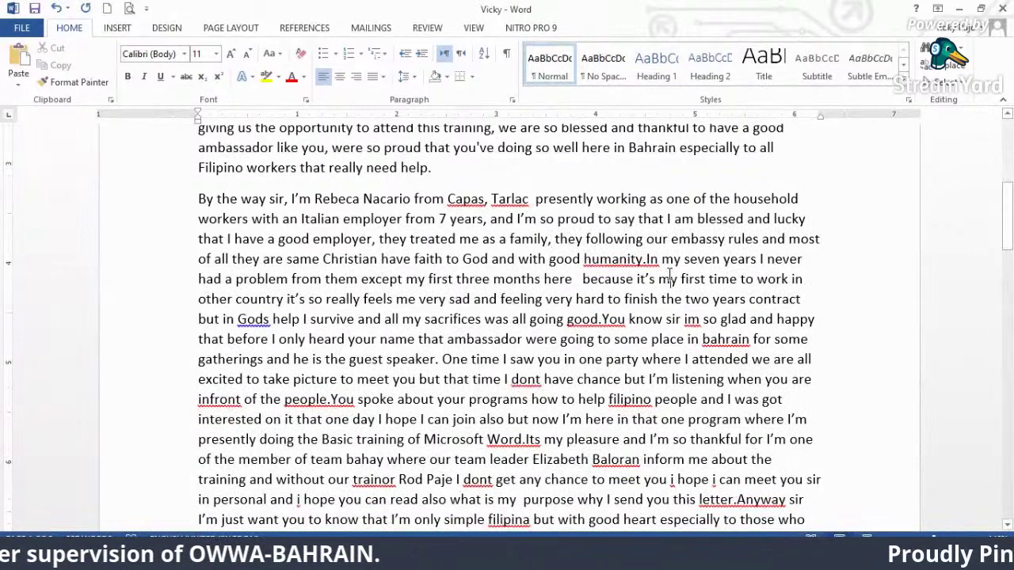
- Add "are" before "following our embassy rules" and "and" before "have faith to God" in the second body paragraph
left_click(586, 239)
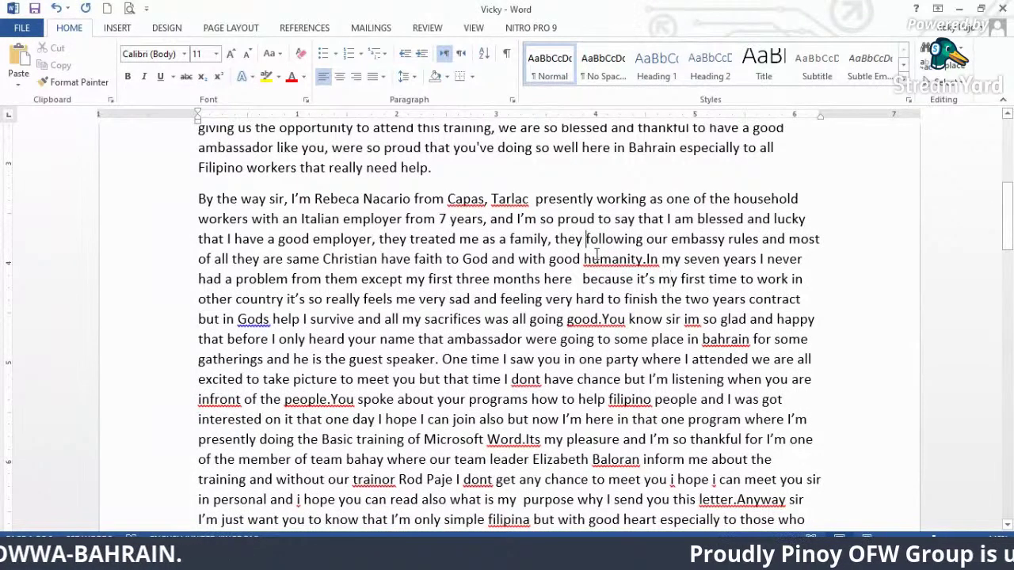
type("are")
left_click(597, 260)
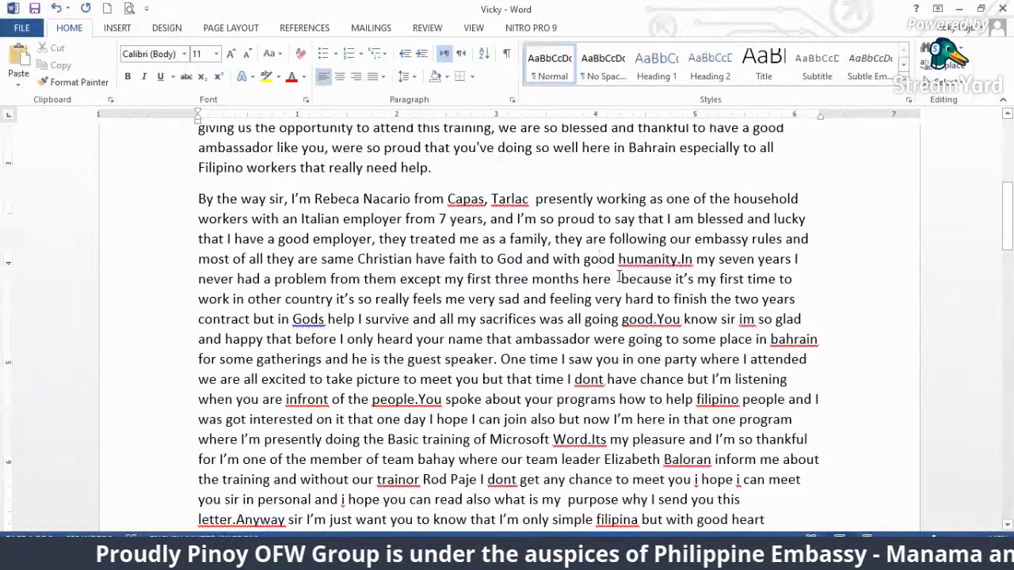
left_click(417, 259)
type("and")
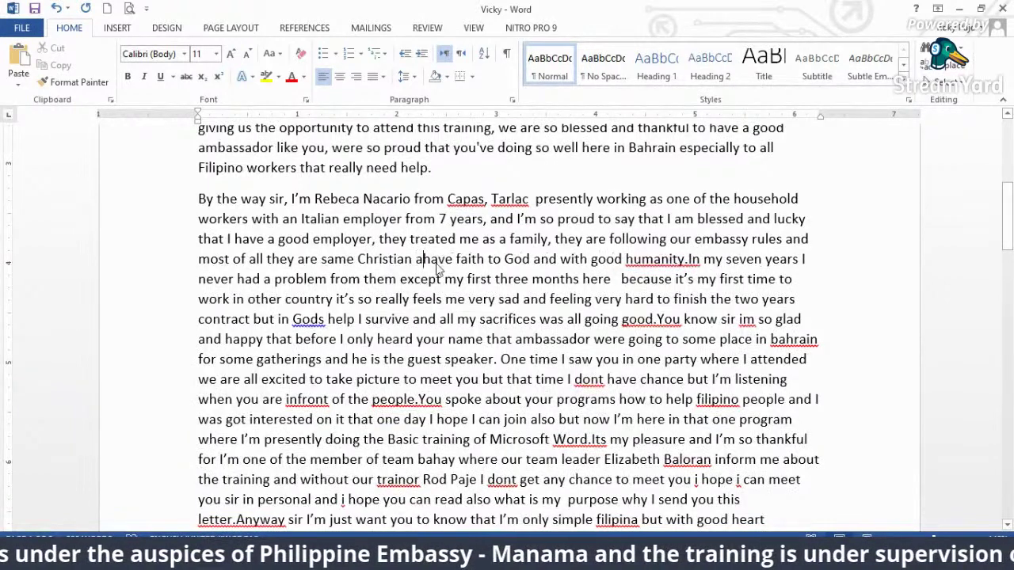
left_click(538, 299)
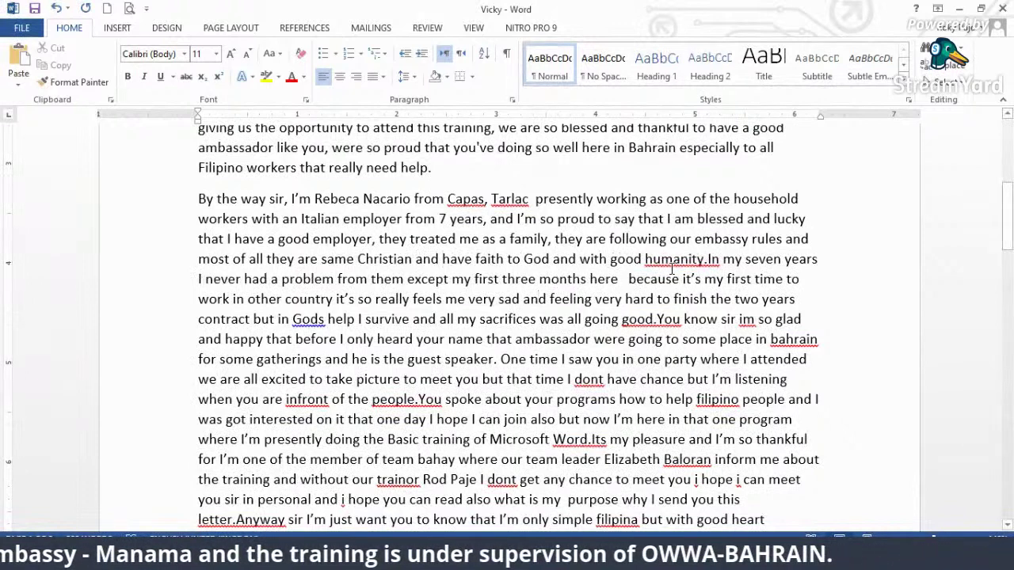
- Insert a space between "humanity." and "In", and remove the extra space between "Tarlac" and "presently"
left_click(705, 259)
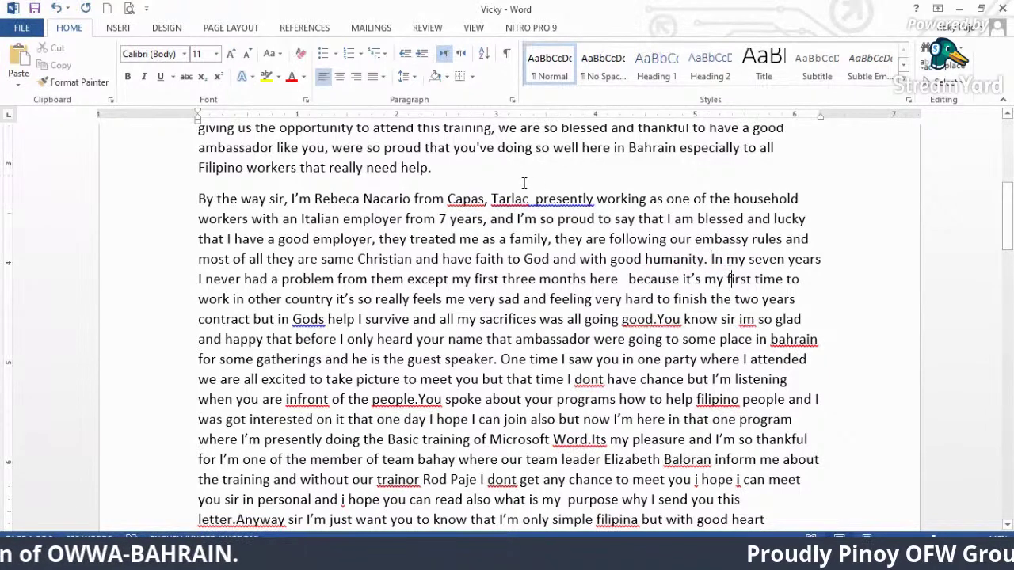
right_click(538, 203)
left_click(649, 219)
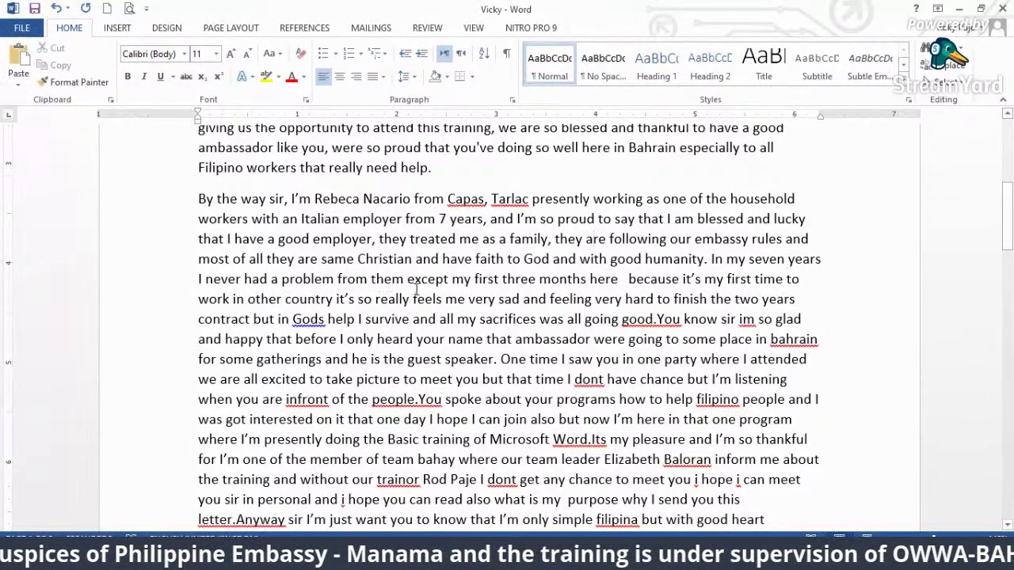
- Remove the extra spaces between "here" and "because" and insert a comma after "my first three months here"
left_click(630, 278)
key("BackSpace")
key("BackSpace")
key("BackSpace")
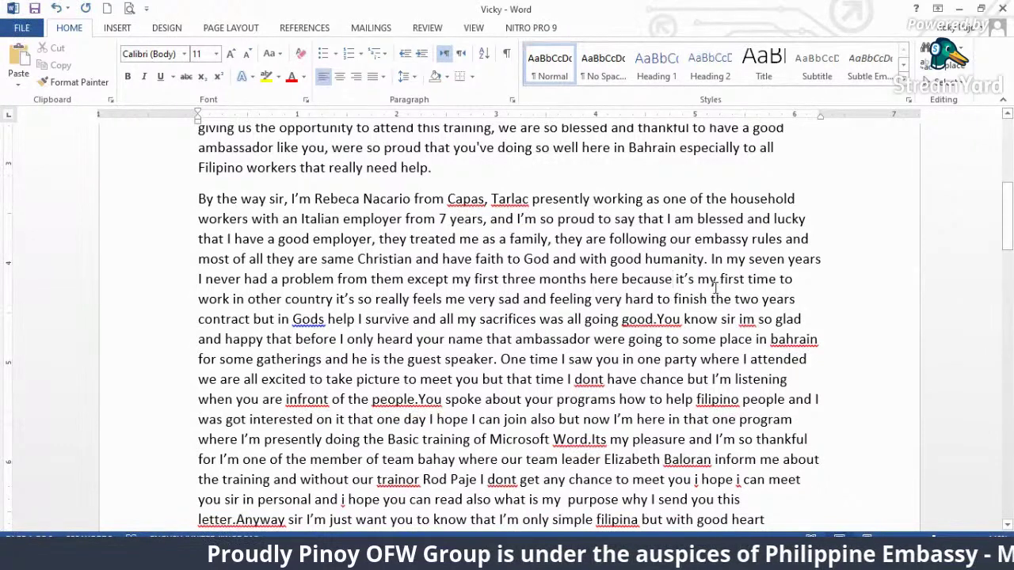
left_click(674, 282)
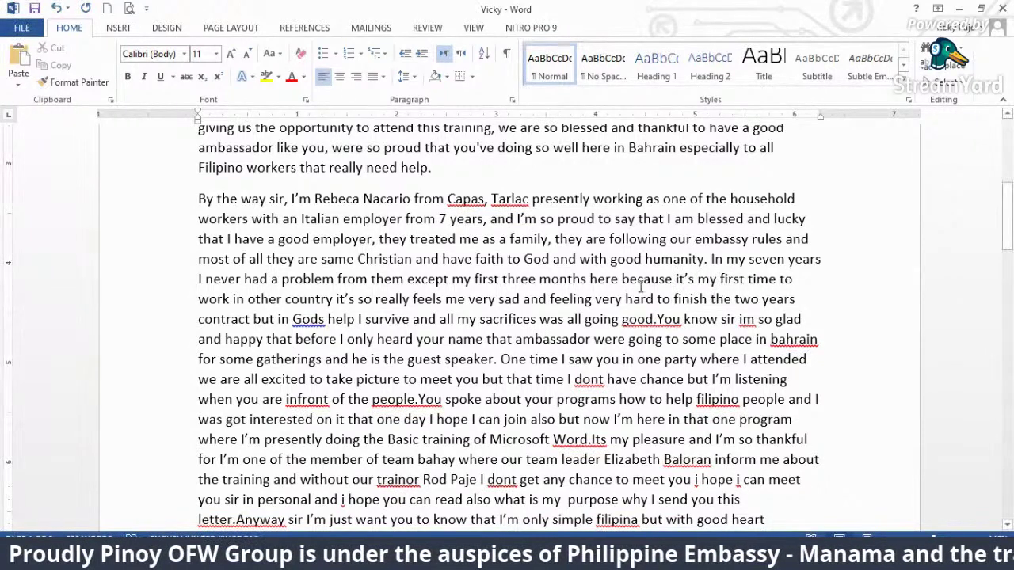
left_click(620, 281)
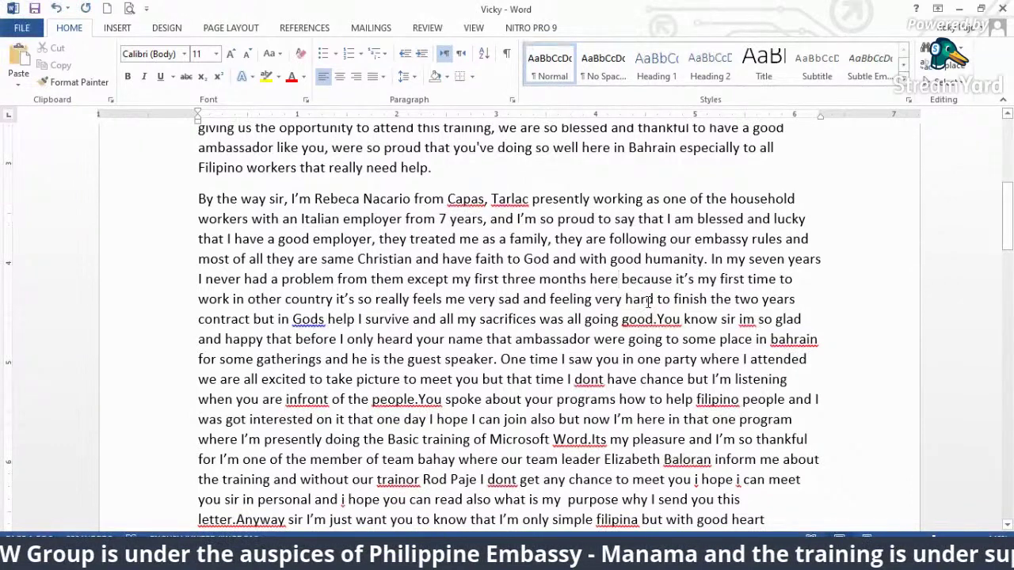
type(",")
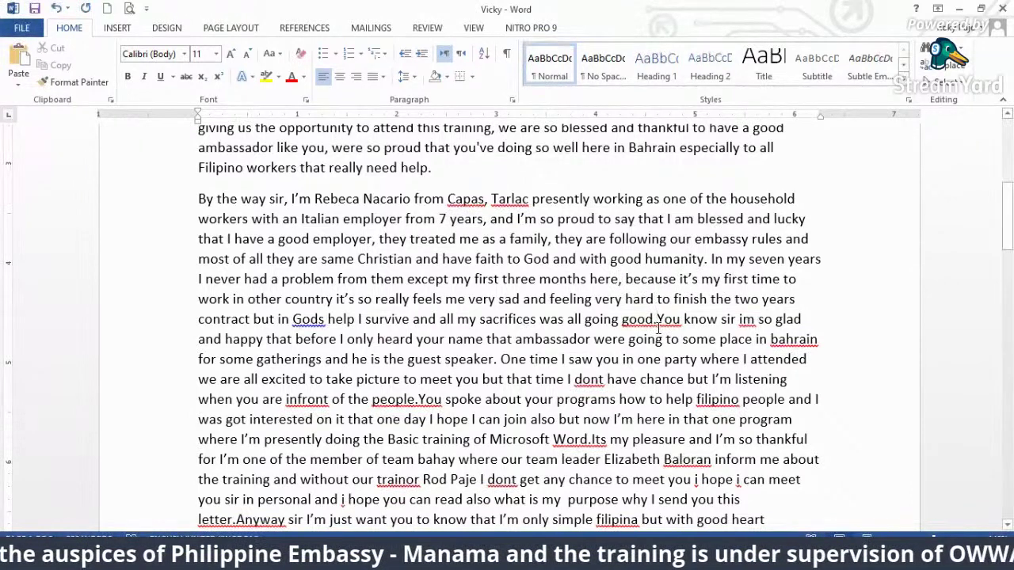
- End the sentence with a period after "work in other country" and capitalize "It's" as the start of a new sentence
left_click(334, 301)
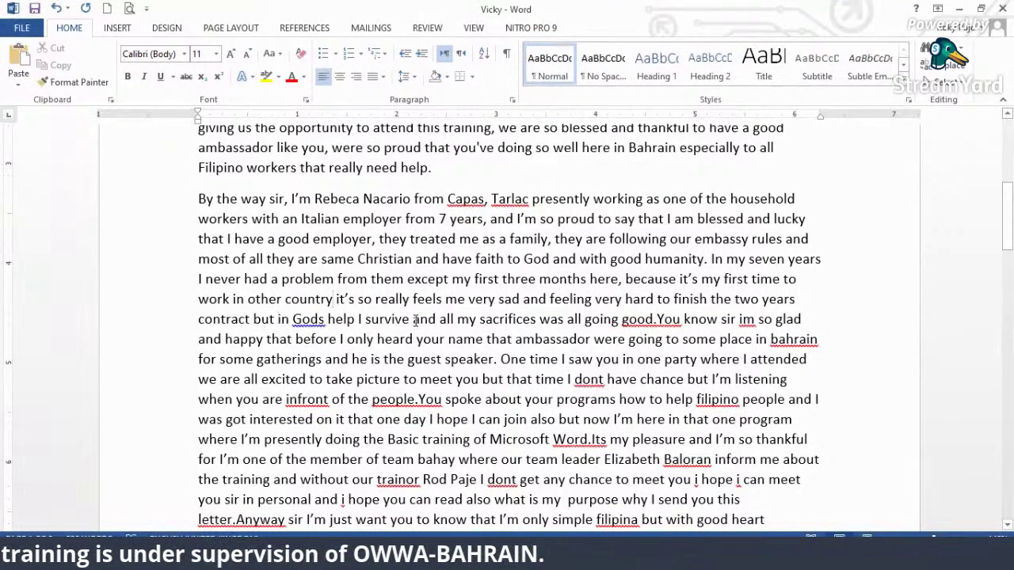
type(".")
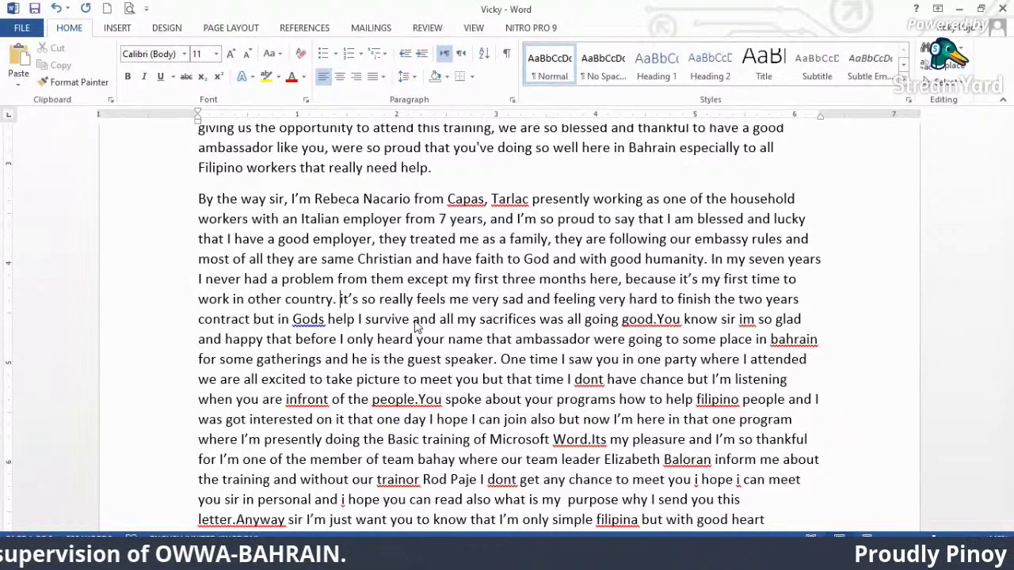
key("Right")
key("Delete")
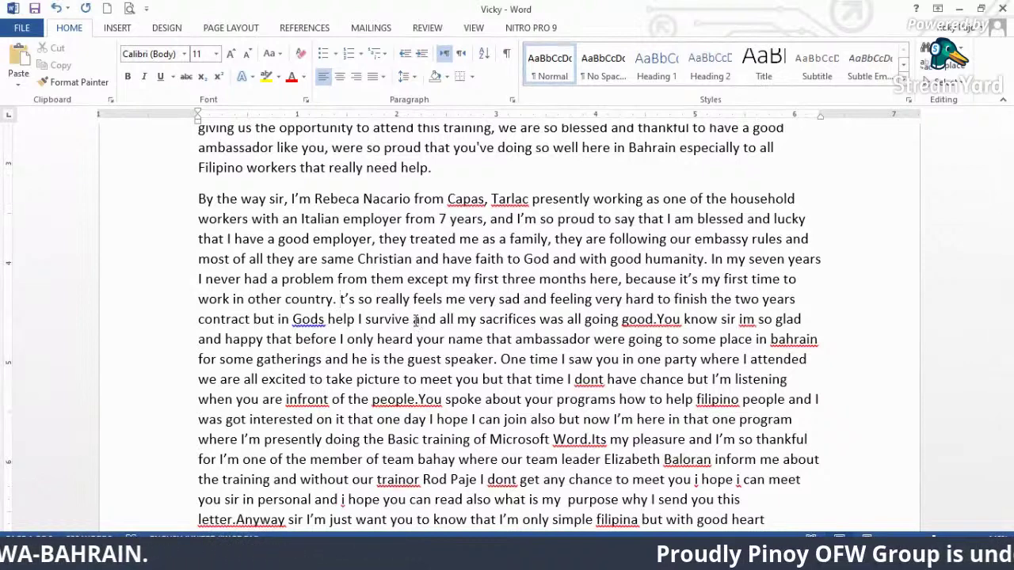
type("I")
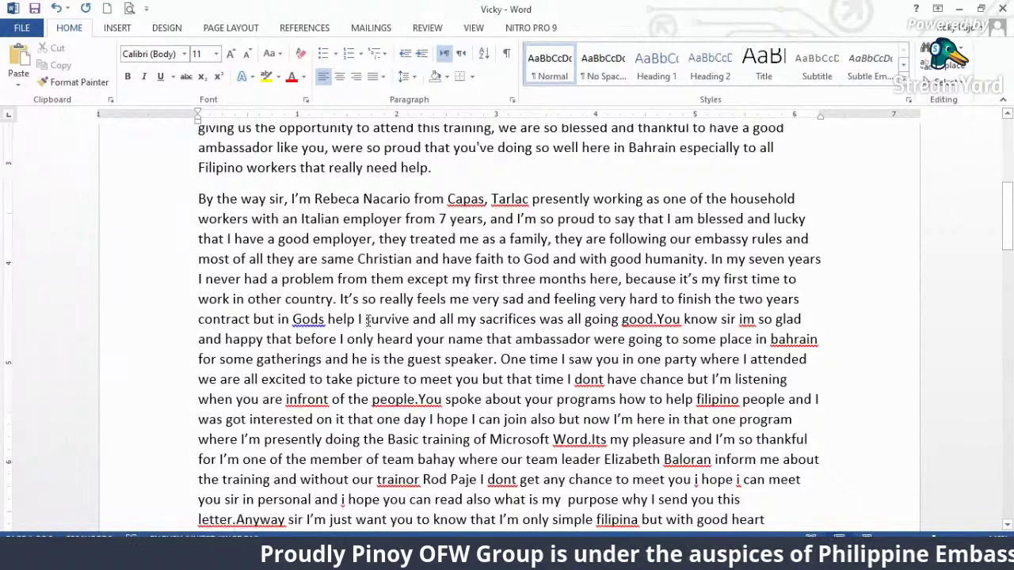
- Replace "It's so really feels me very sad" with "It is sad" in the second body paragraph
scroll(454, 321, "down", 1)
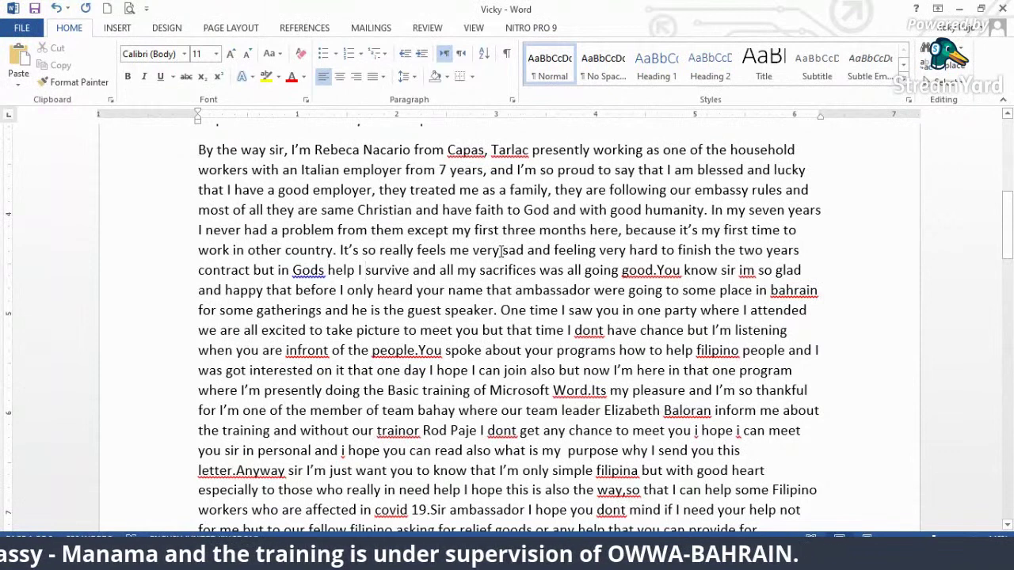
left_click(341, 250)
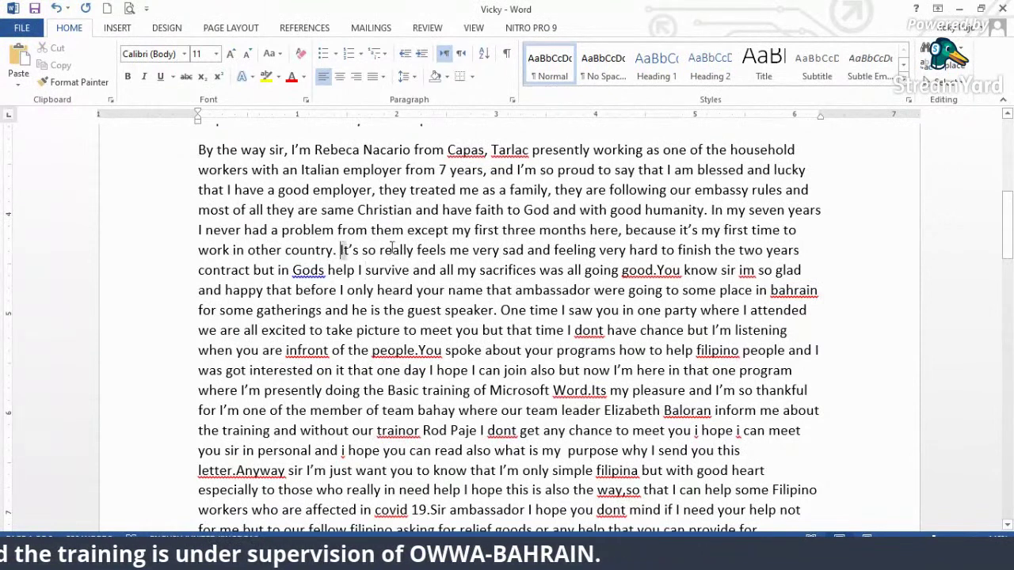
left_click_drag(392, 248, 547, 251)
left_click(499, 331)
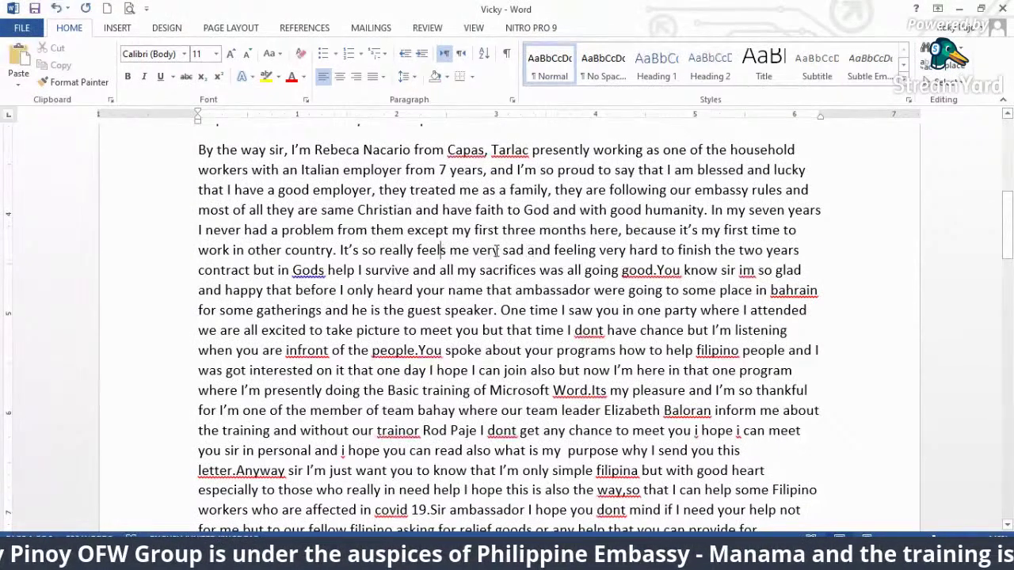
left_click_drag(502, 251, 362, 250)
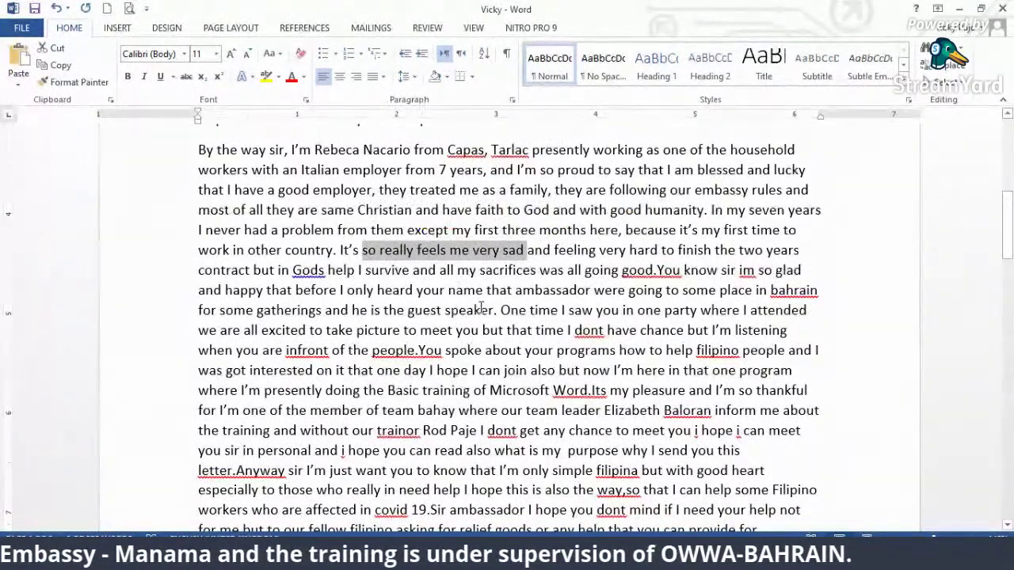
key("BackSpace")
key("BackSpace")
key("BackSpace")
key("BackSpace")
type("is")
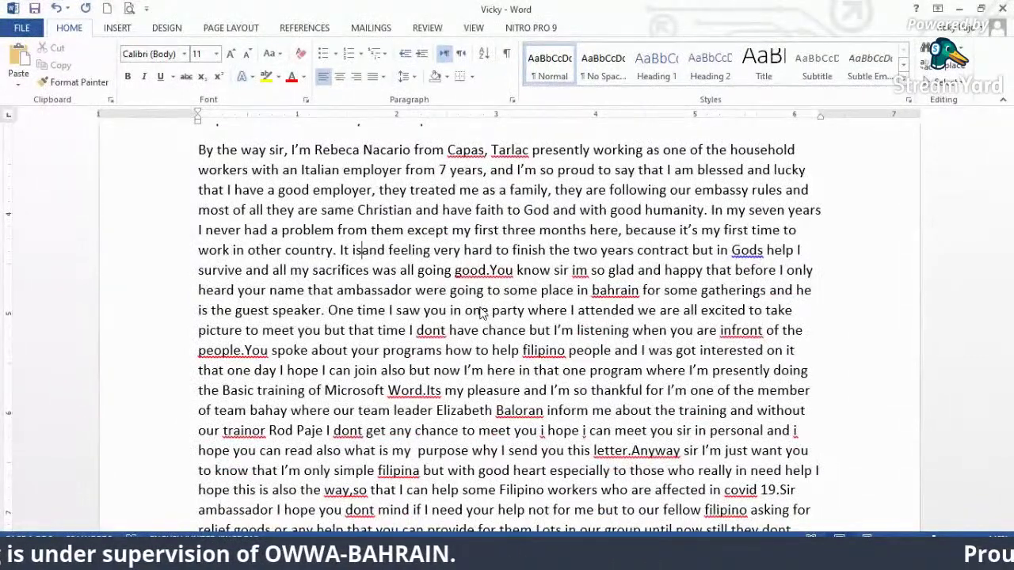
type(" sad")
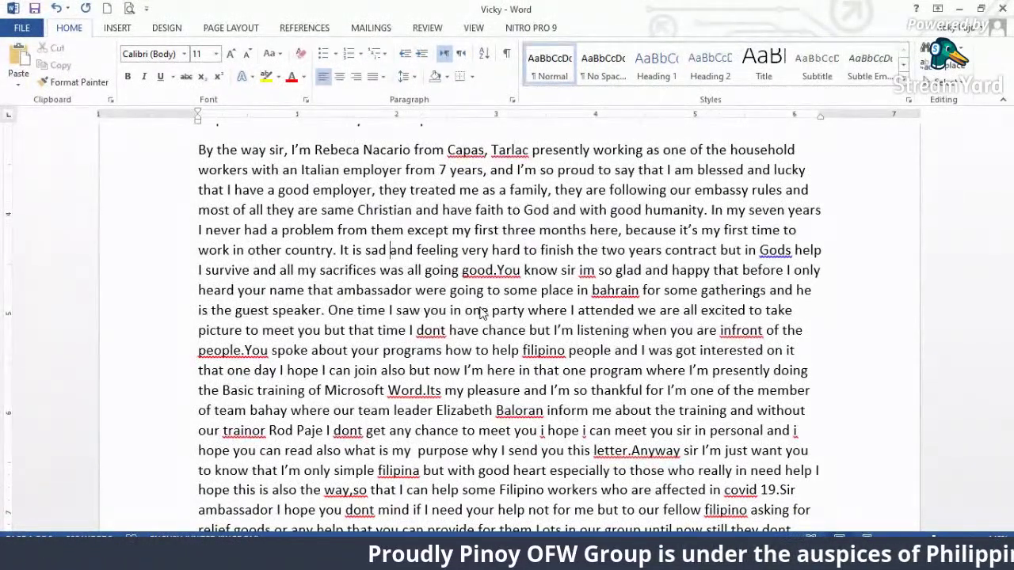
- Insert "I am" before "feeling very hard" in the sentence about finishing the contract
left_click(414, 250)
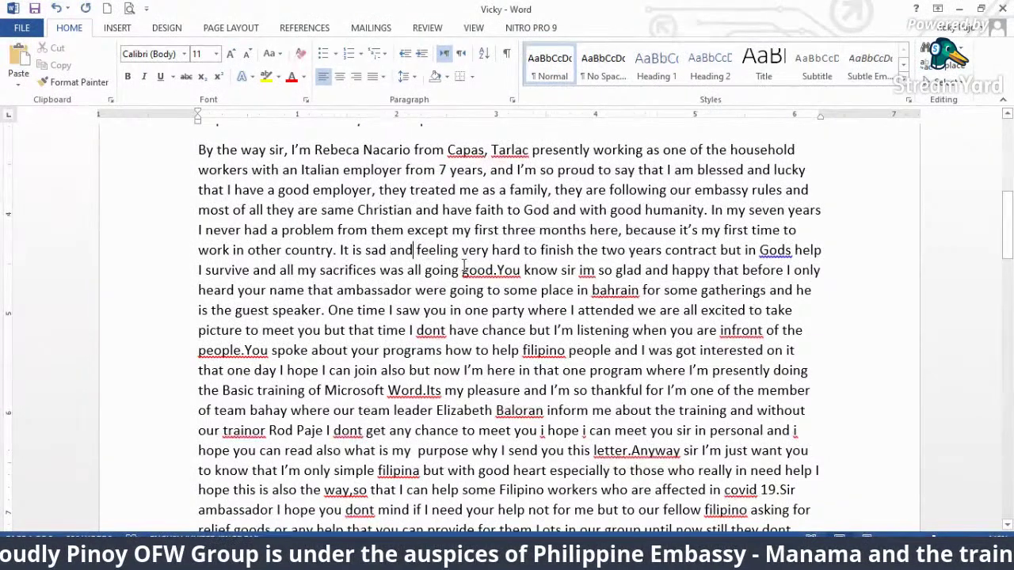
type("I")
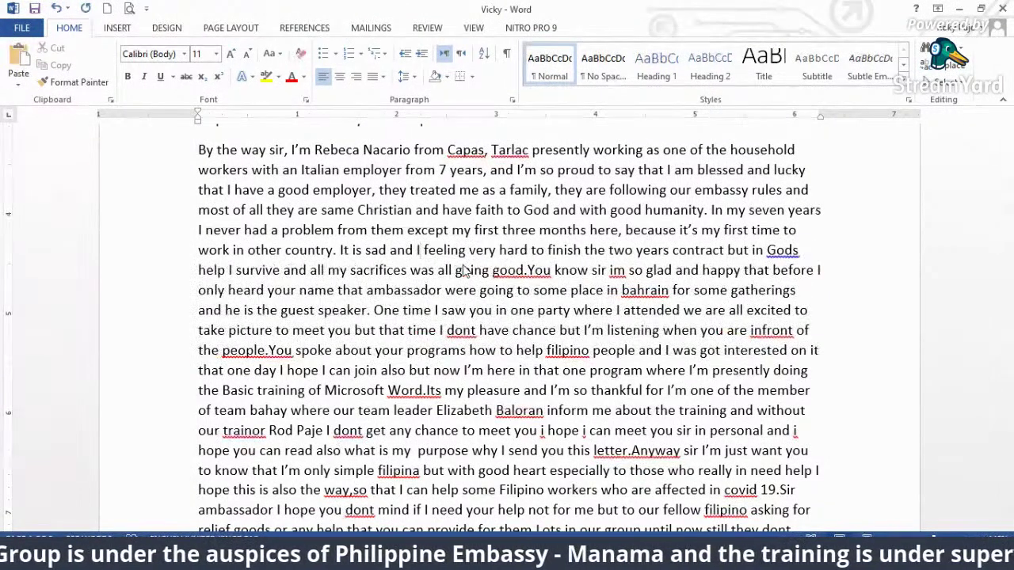
type(" am")
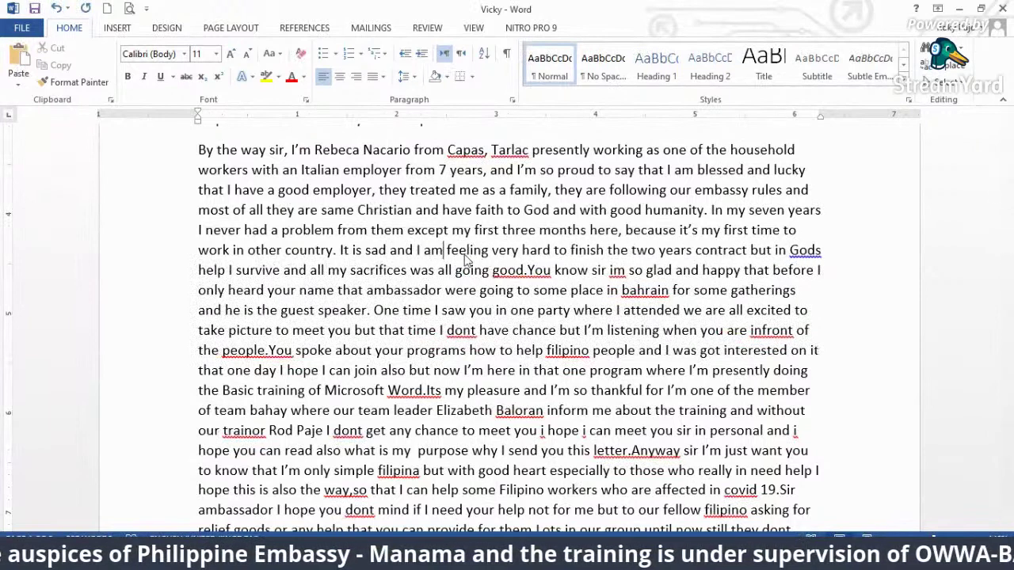
left_click(522, 254)
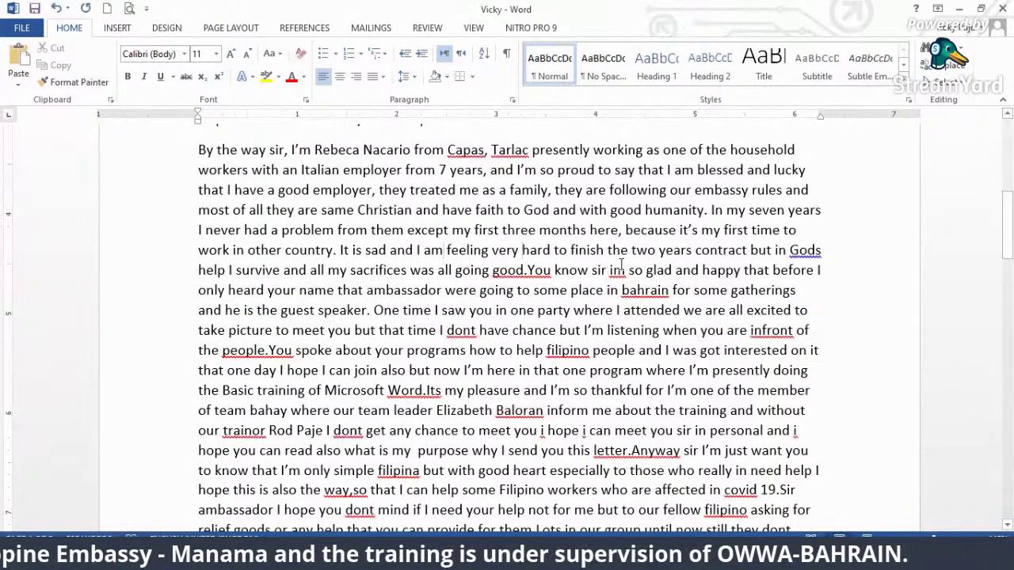
- Replace "the" with "my first" before "two years contract" and insert a comma after "contract"
left_click_drag(629, 251, 606, 249)
type("my")
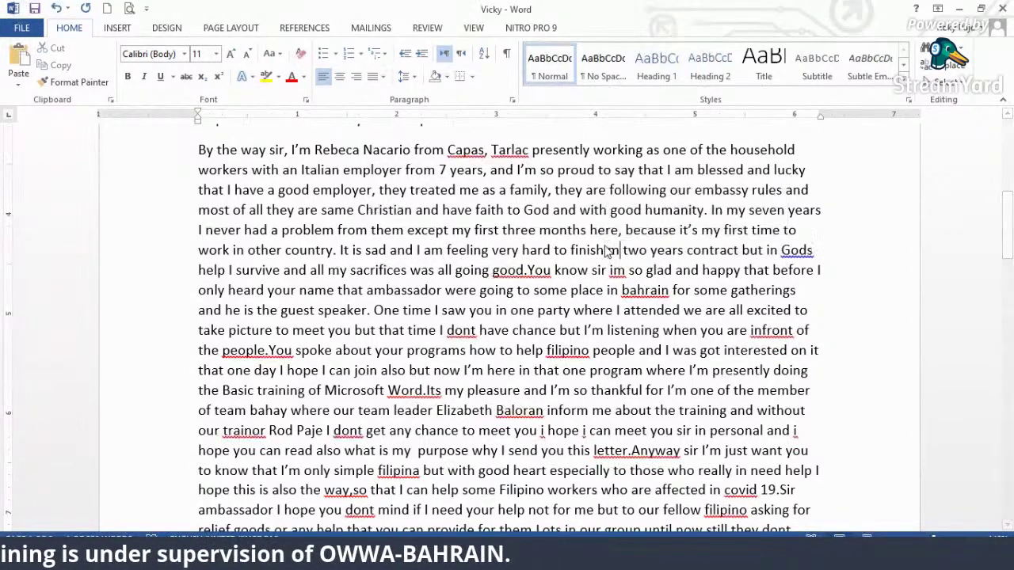
type(" first")
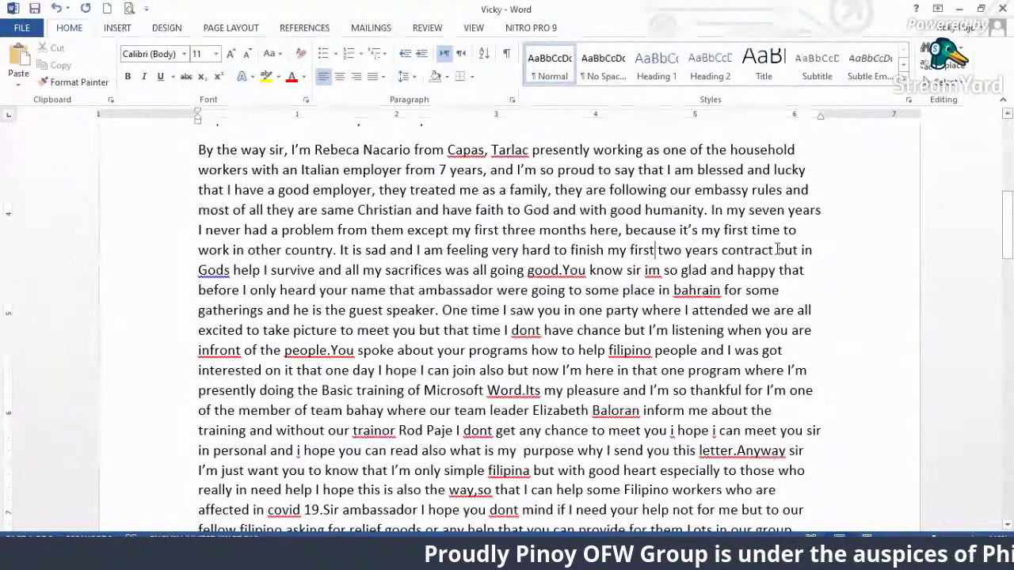
left_click(777, 252)
type(",")
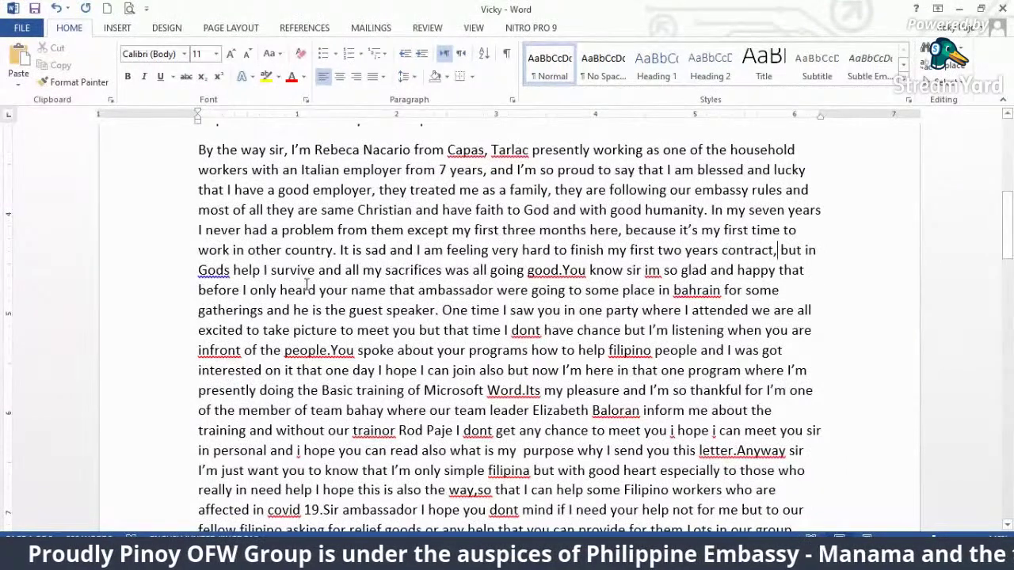
- Correct "Gods help" to "God's help" and change "survive" to "survived" in the second body paragraph
left_click(226, 270)
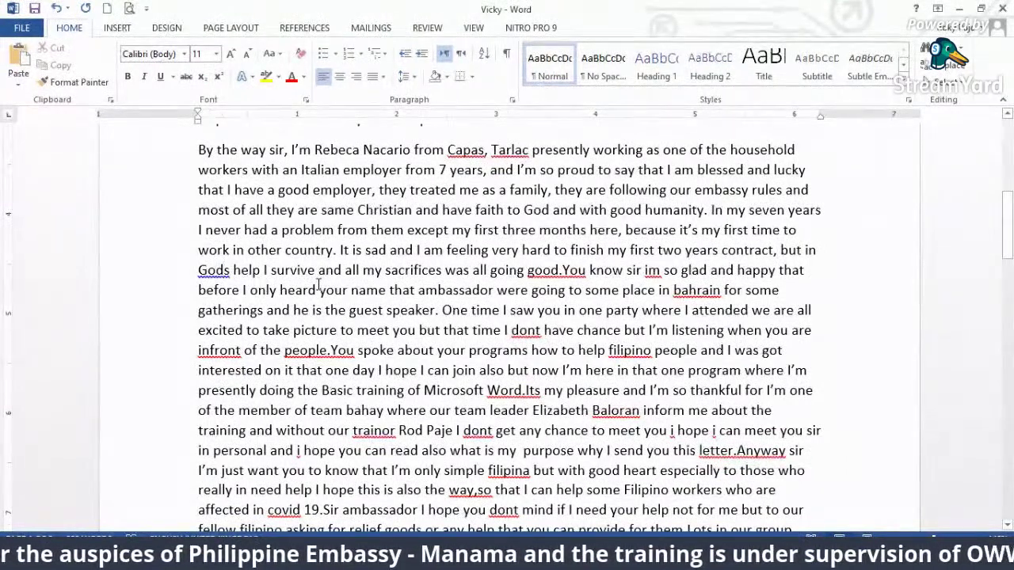
type("'")
key("BackSpace")
type("'")
left_click(385, 270)
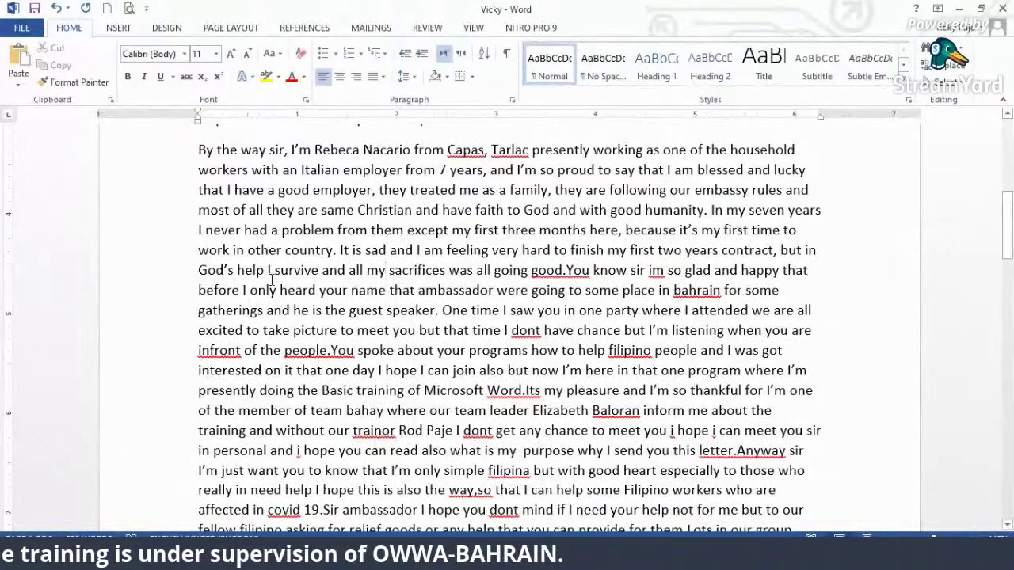
left_click(320, 270)
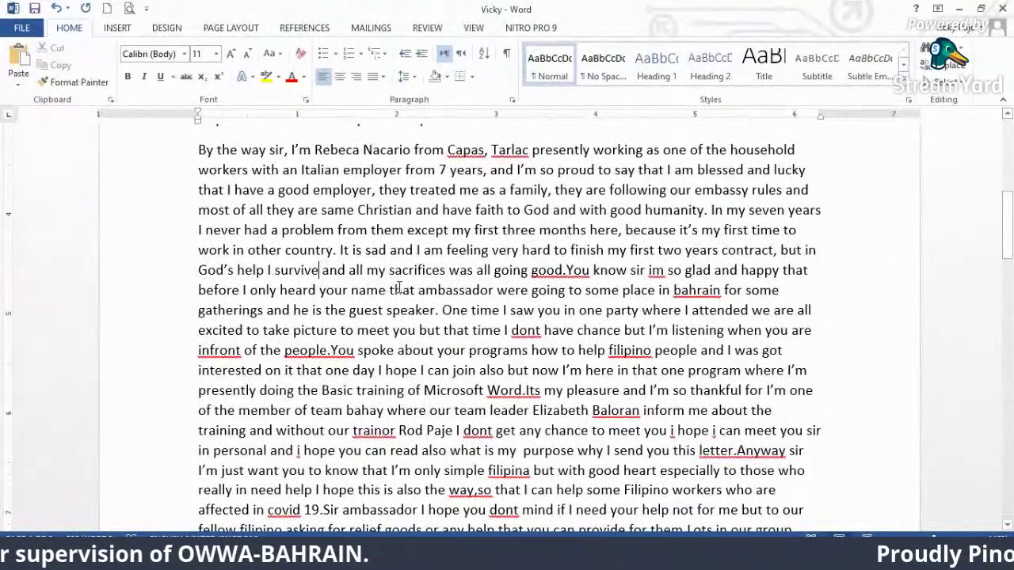
type("d")
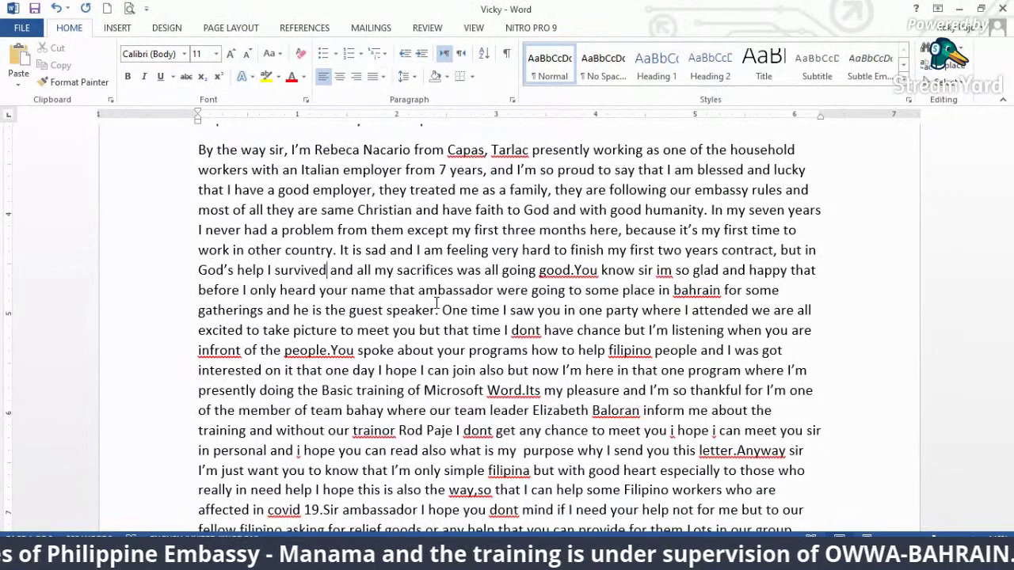
- Insert "of" before "my sacrifices" and replace "all going good" with "worthy", leaving a space after the period
left_click(374, 270)
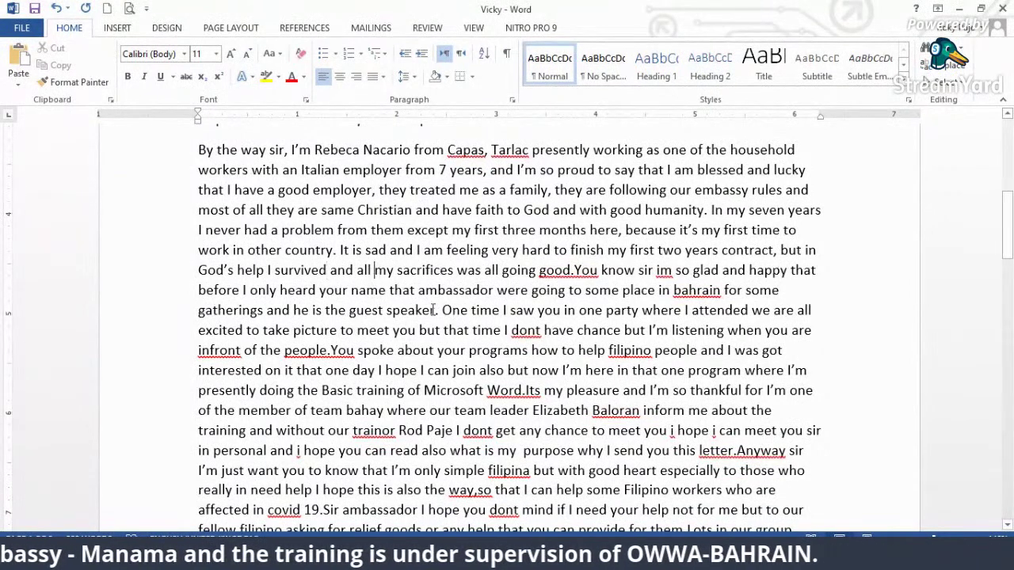
type("of")
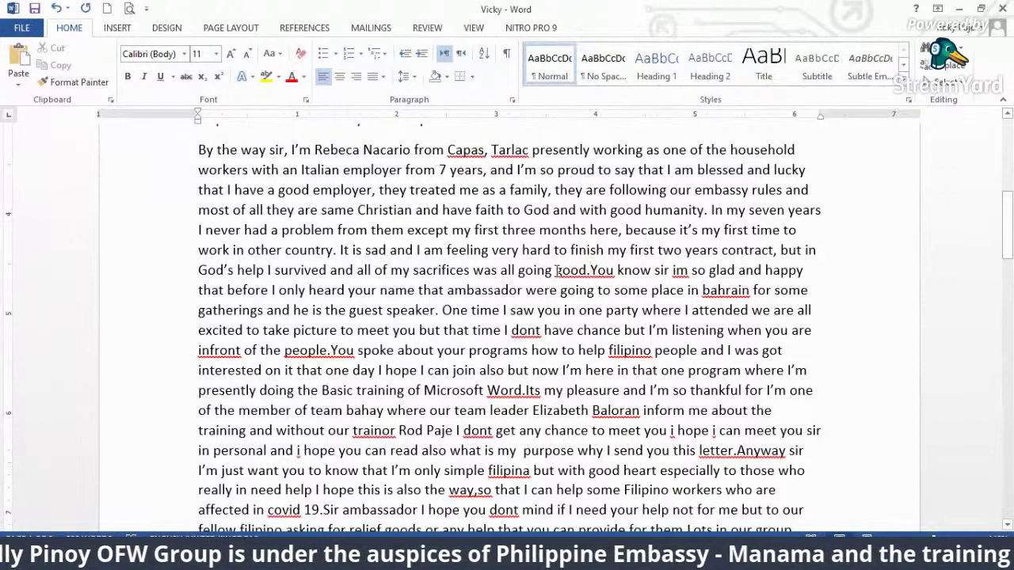
left_click_drag(557, 270, 501, 271)
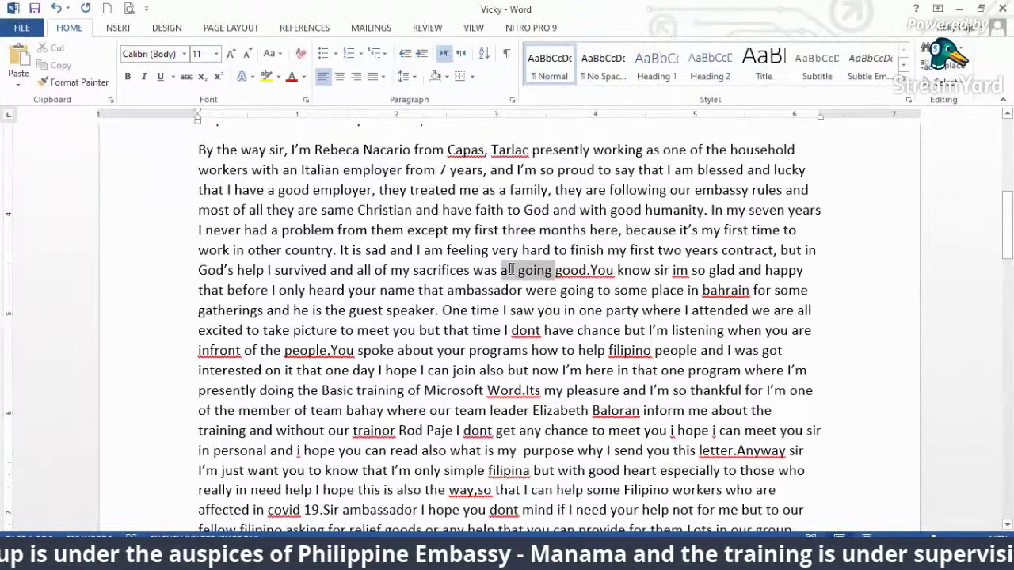
left_click(518, 271)
left_click(553, 270)
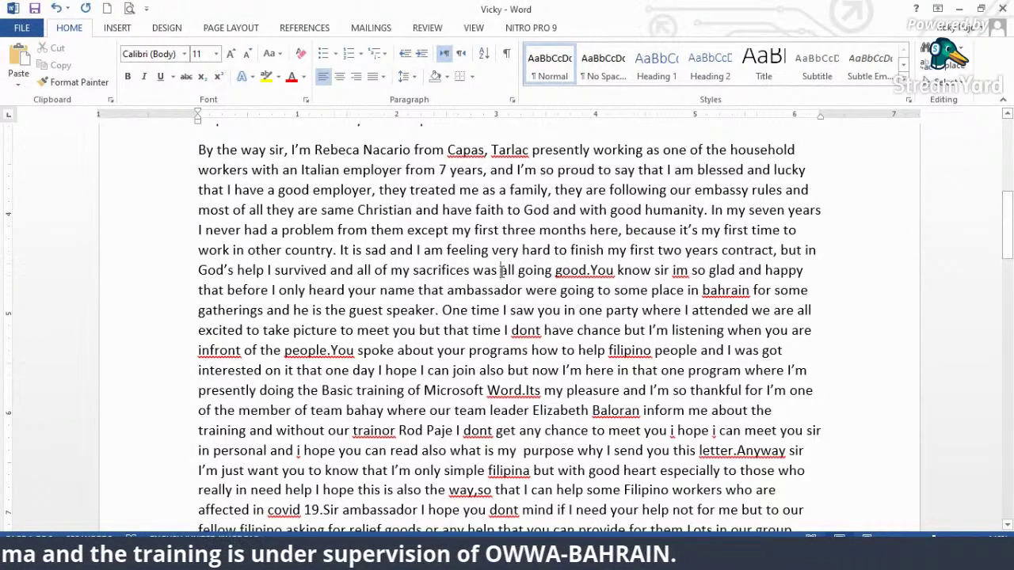
left_click_drag(501, 270, 587, 270)
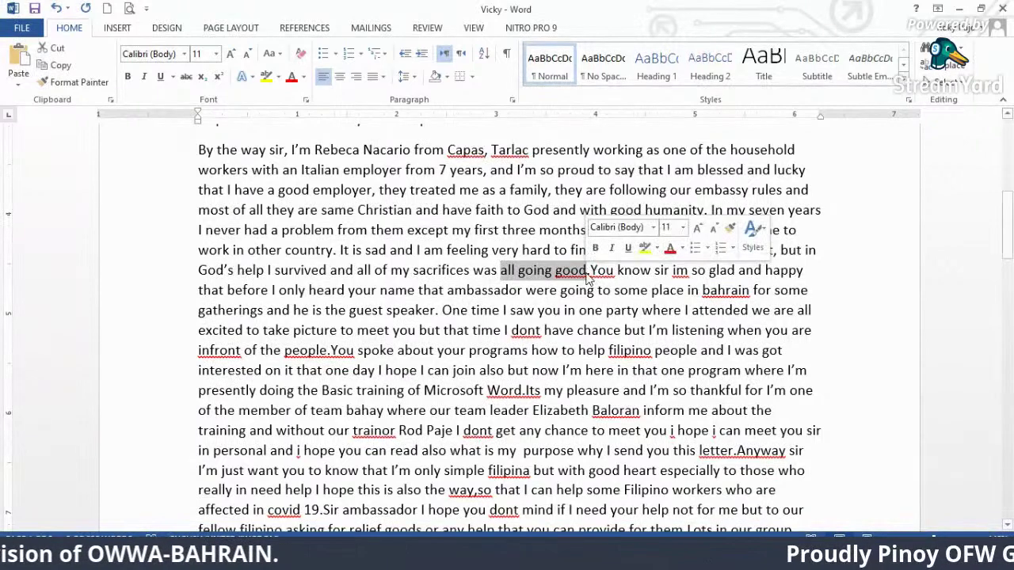
type("owrth")
key("BackSpace")
key("BackSpace")
key("BackSpace")
key("BackSpace")
key("BackSpace")
key("BackSpace")
type("wor")
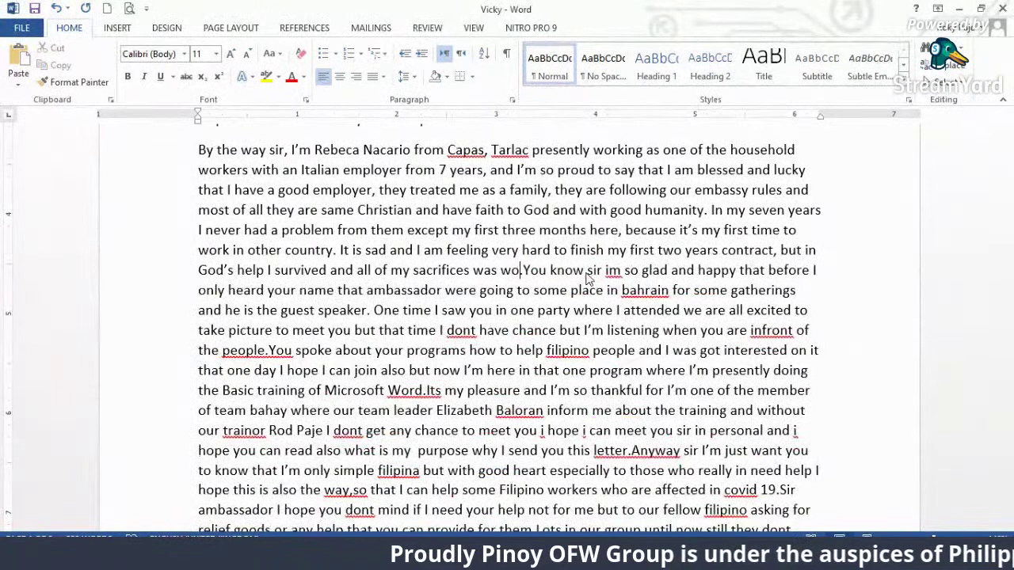
type("thy.")
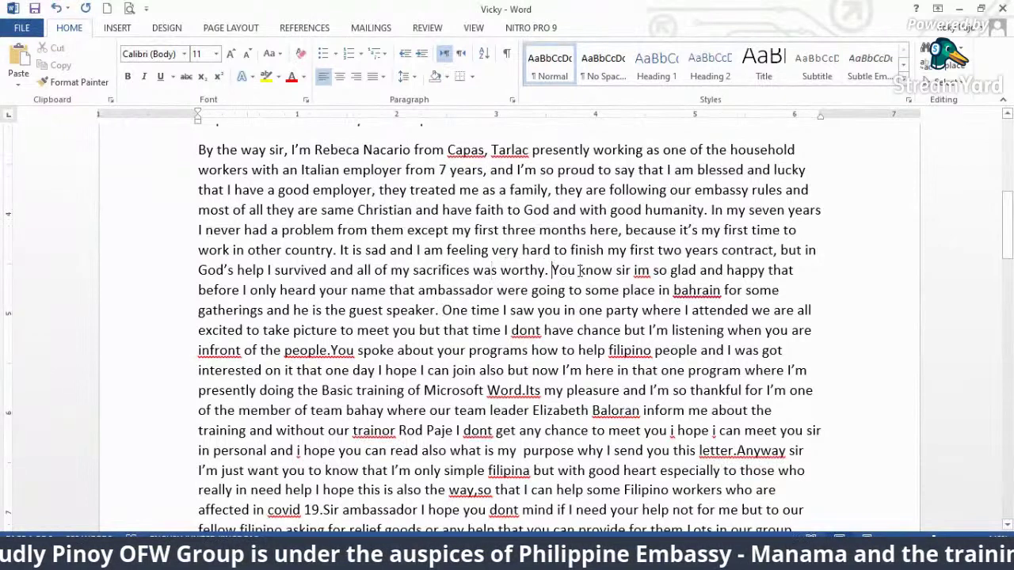
- Change the opening of the following sentence from "You know sir" to "As you know sir"
left_click_drag(580, 271, 562, 270)
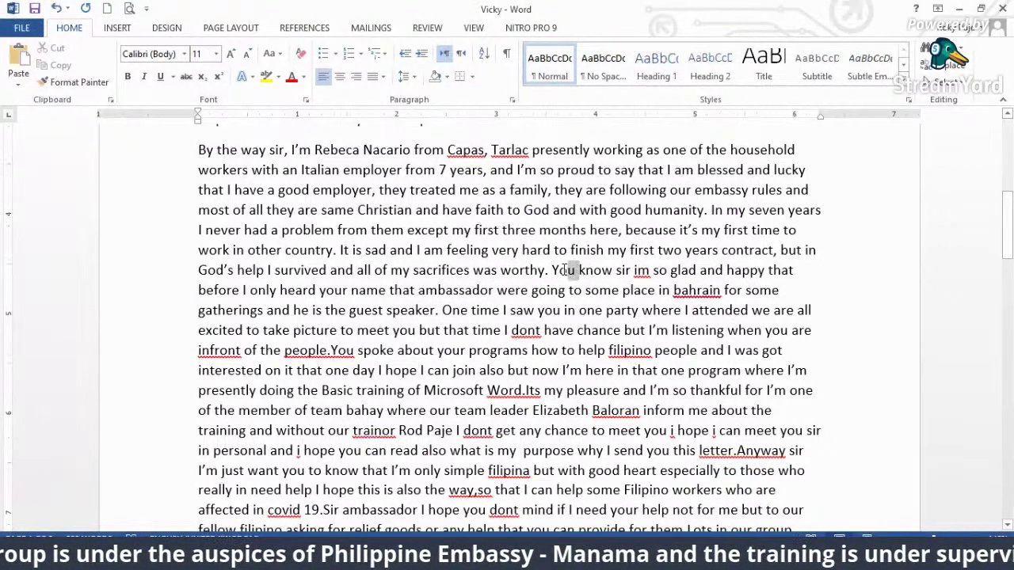
left_click(550, 270)
type("As")
key("Delete")
type("y")
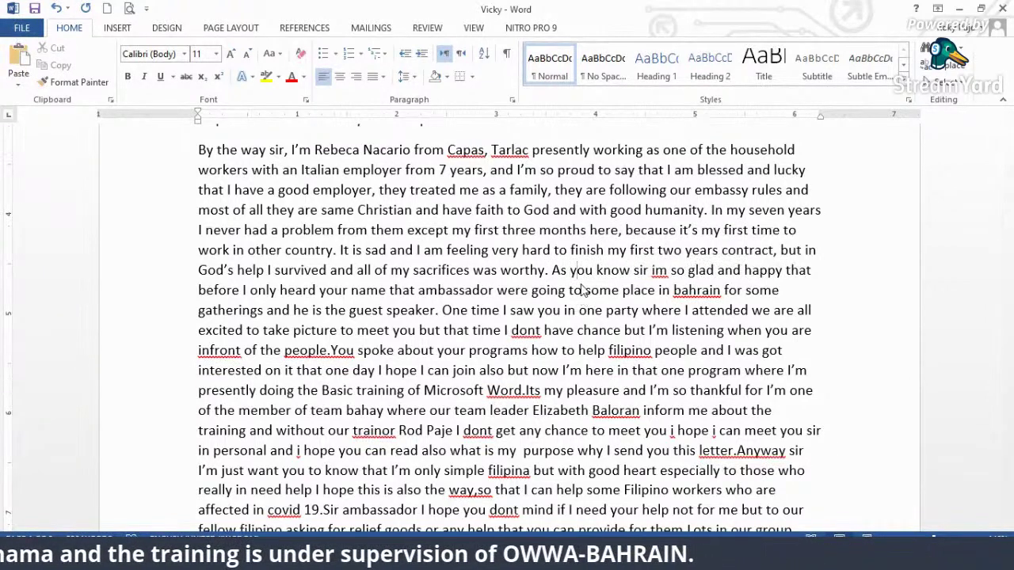
- Correct "im" to "I'm" before "so glad and happy"
left_click(657, 270)
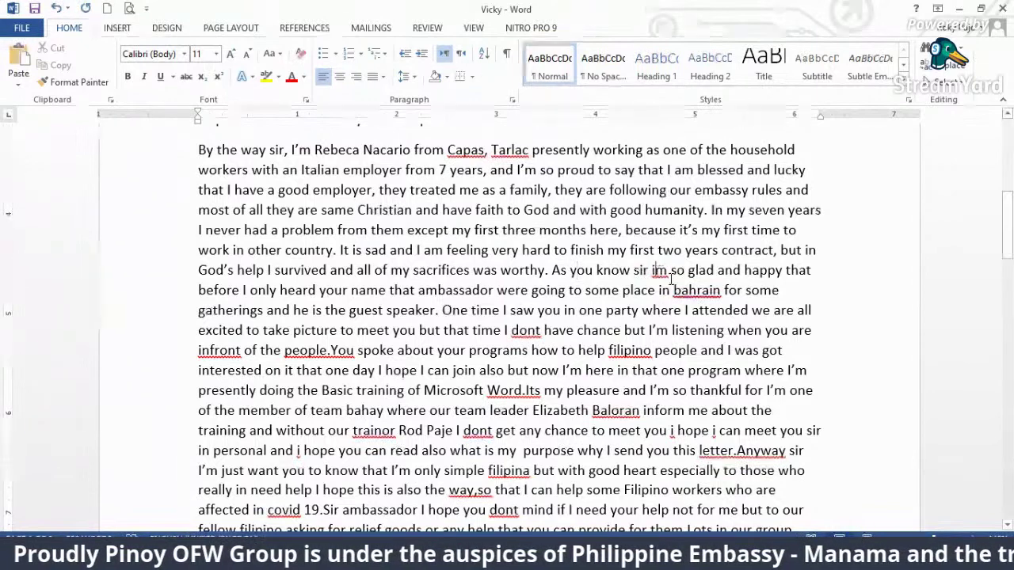
key("BackSpace")
type("I")
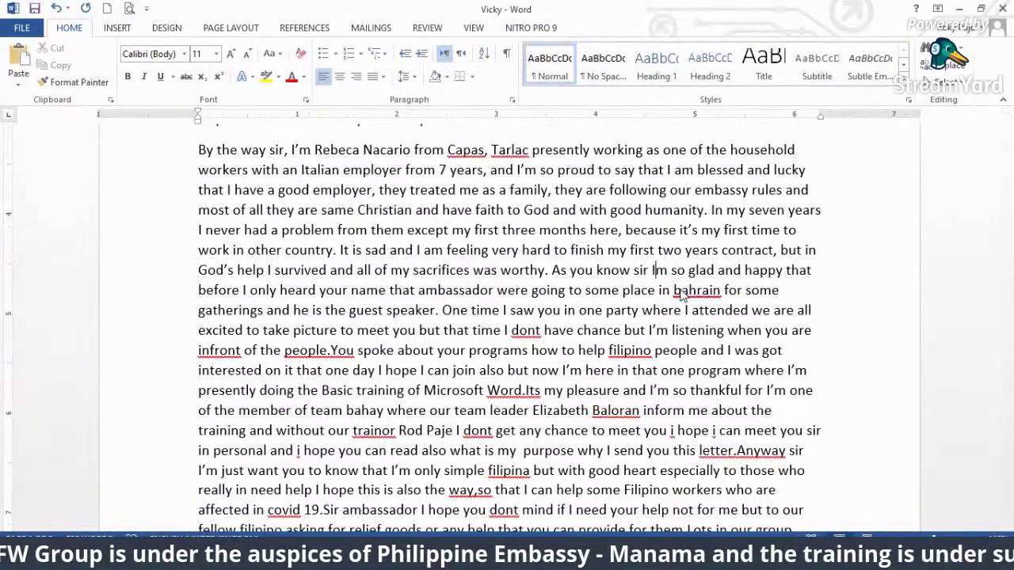
type("'")
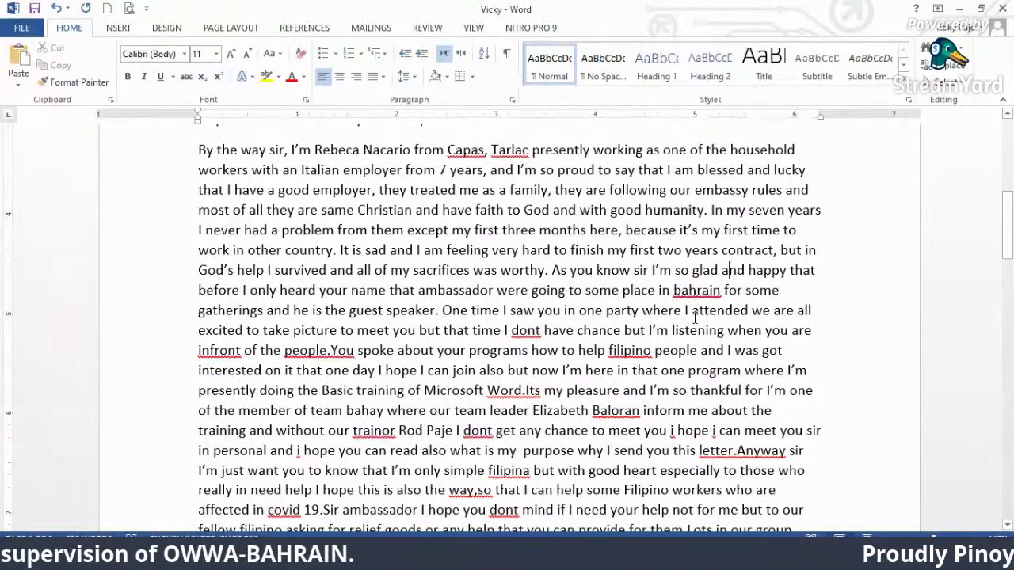
- Replace "only heard" with "am only hearing" before "your name" in the second body paragraph
left_click(127, 295)
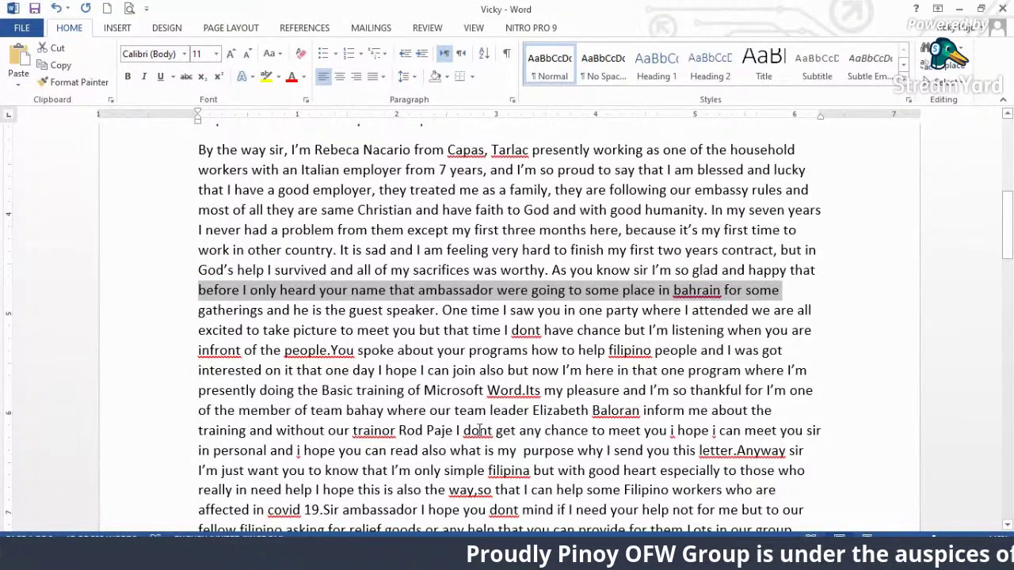
left_click(317, 291)
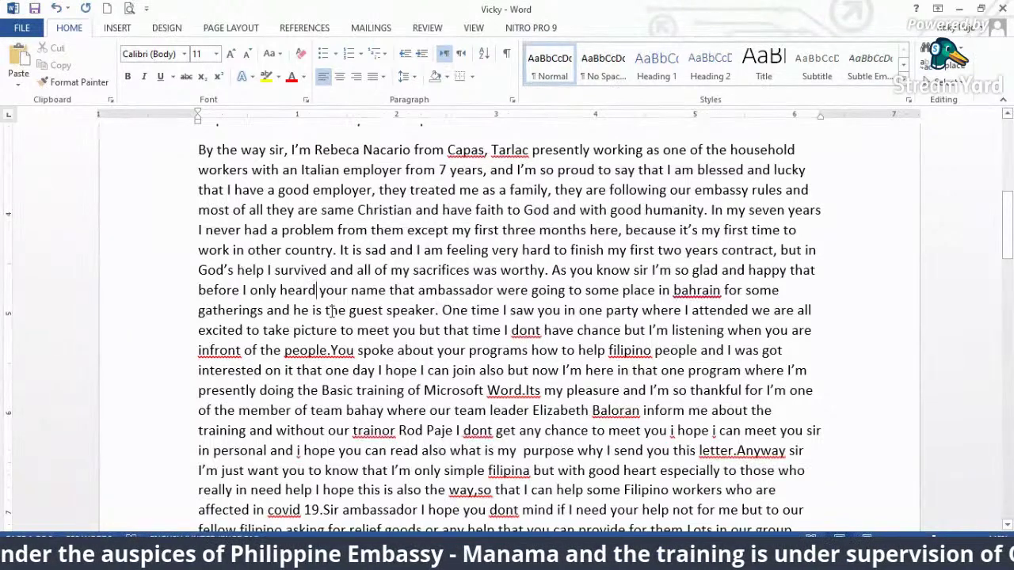
key("BackSpace")
key("BackSpace")
key("BackSpace")
key("BackSpace")
key("BackSpace")
key("BackSpace")
key("BackSpace")
key("BackSpace")
key("BackSpace")
key("BackSpace")
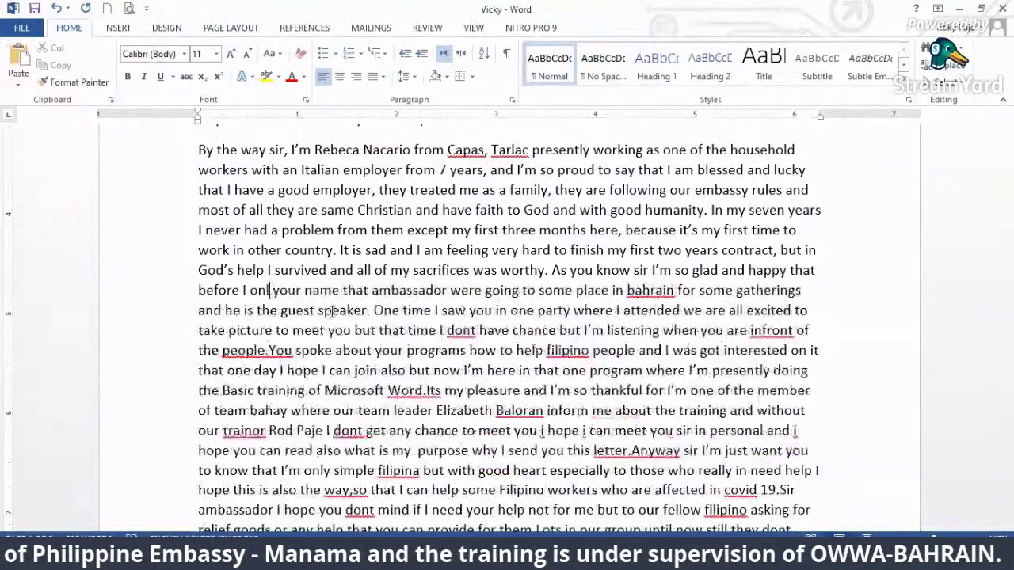
key("BackSpace")
type("am p")
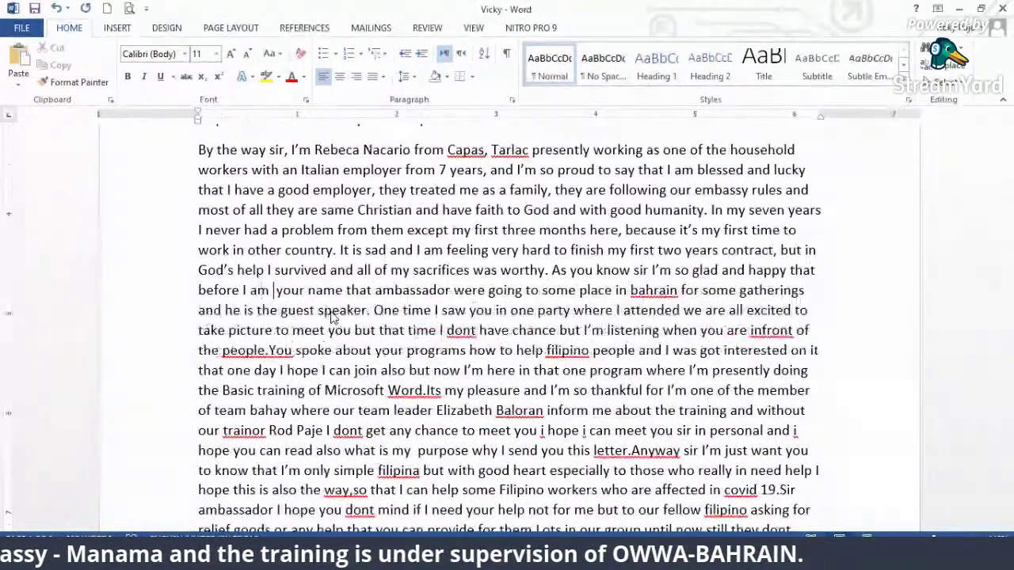
type("only")
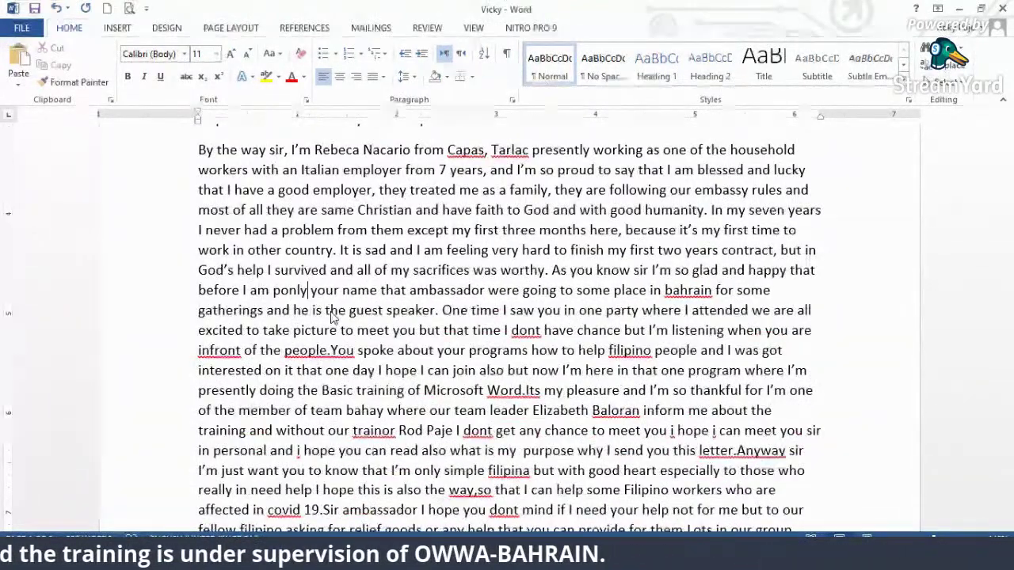
key("BackSpace")
key("BackSpace")
type("pnly h")
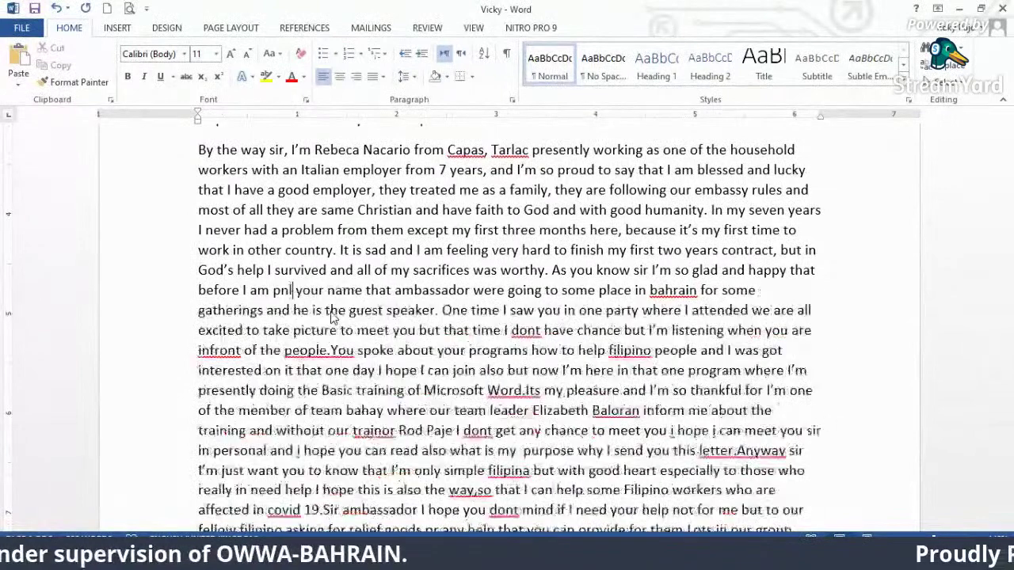
type("earing")
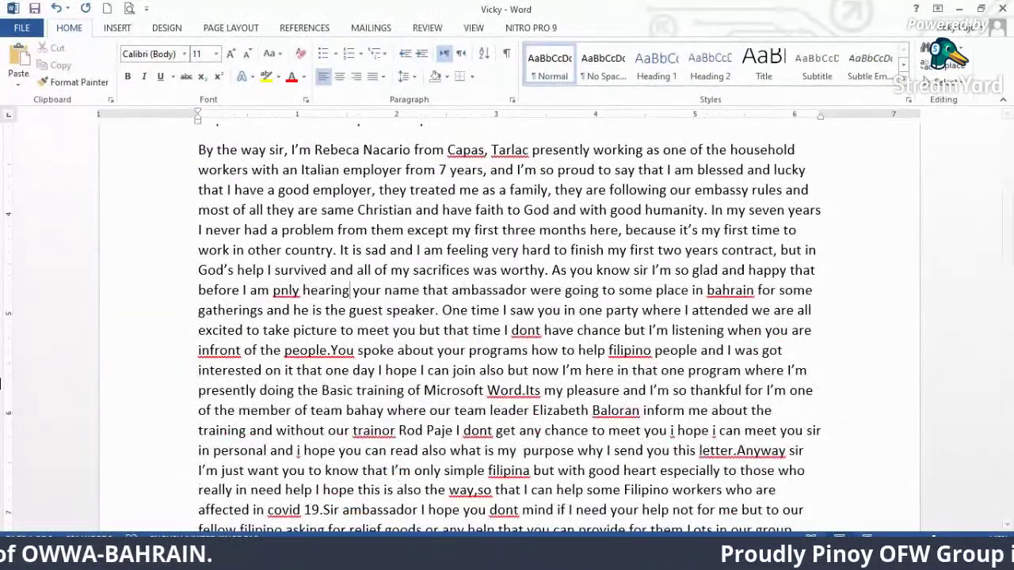
left_click(279, 292)
key("BackSpace")
type("o")
- Capitalize "Ambassador" and insert "our" before it in the sentence about going to some place
left_click(384, 291)
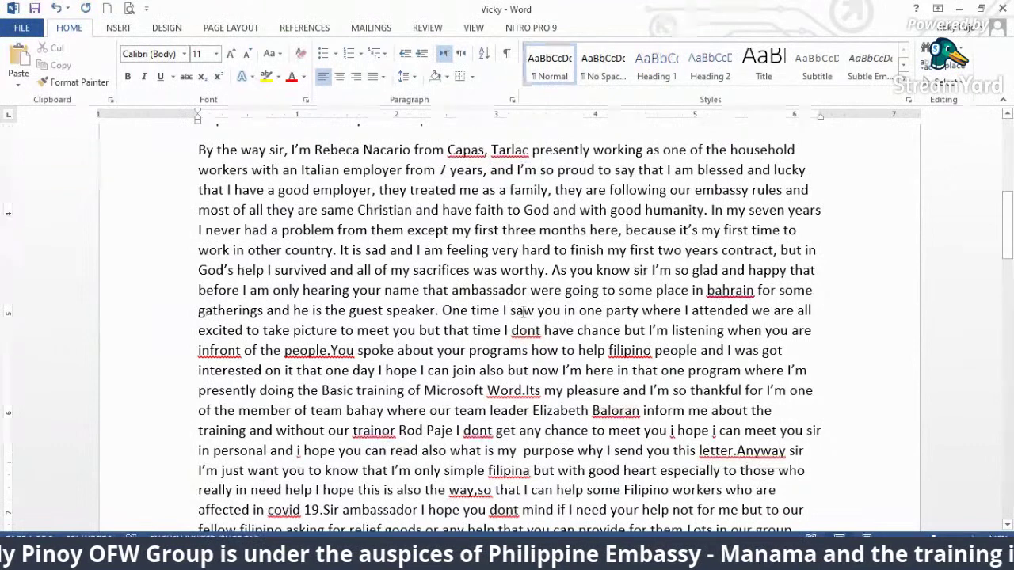
key("BackSpace")
type("A")
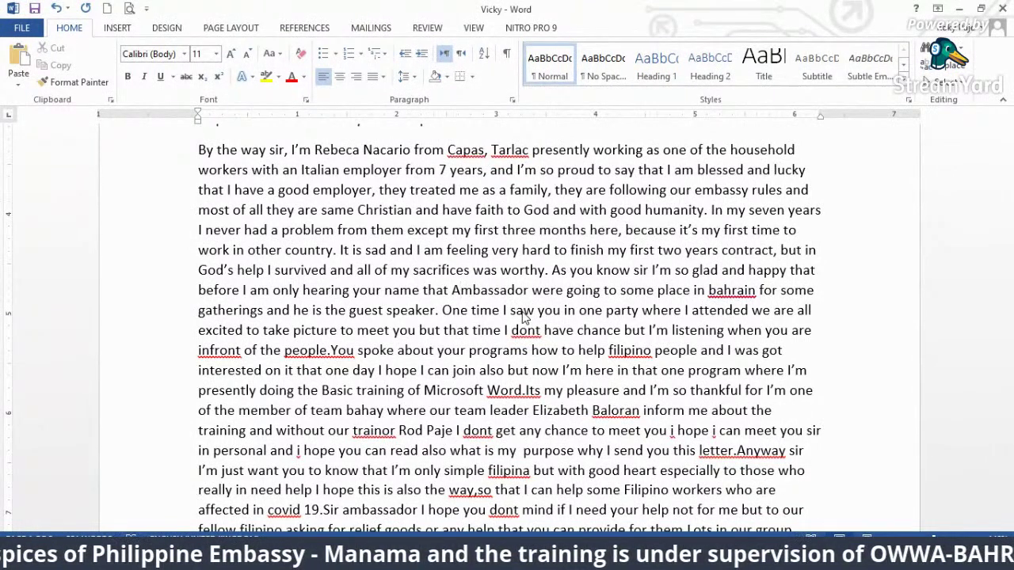
left_click(451, 291)
type("our")
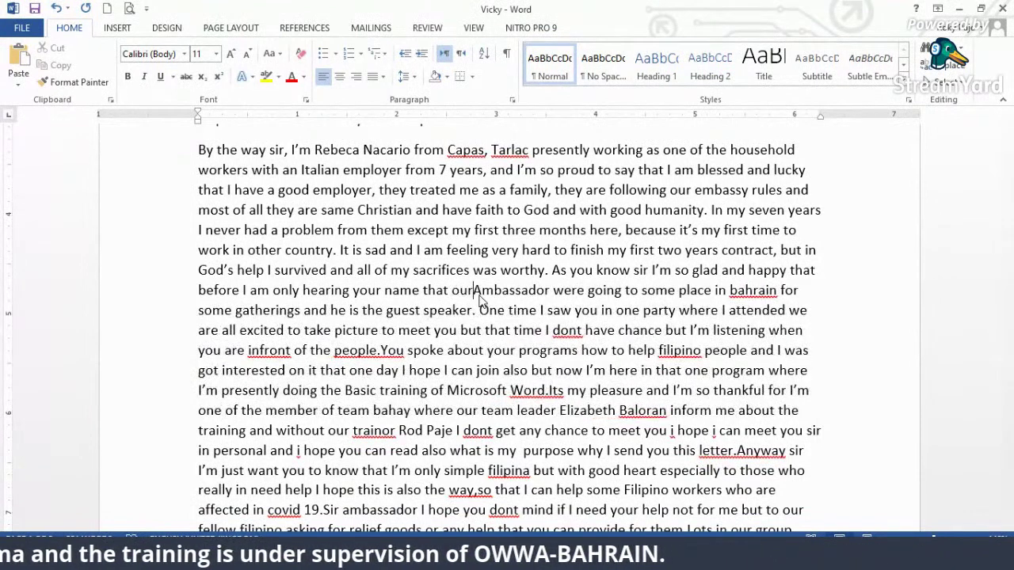
- Capitalize "Bahrain" in the phrase "some place in bahrain"
left_click(560, 310)
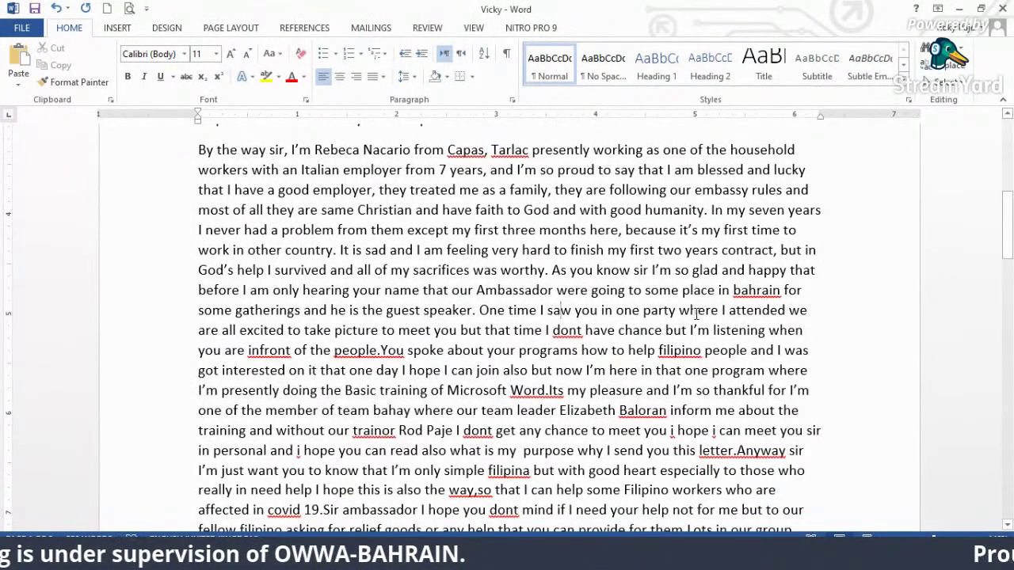
left_click(734, 290)
key("Delete")
type("B")
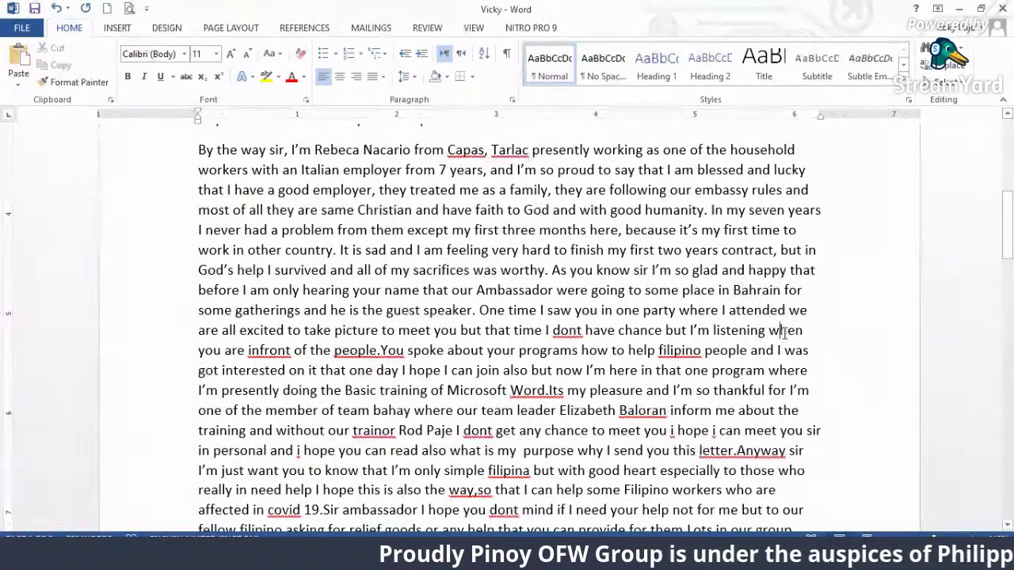
- Insert a comma after "attended" in the sentence beginning "One time I saw you"
left_click(176, 318)
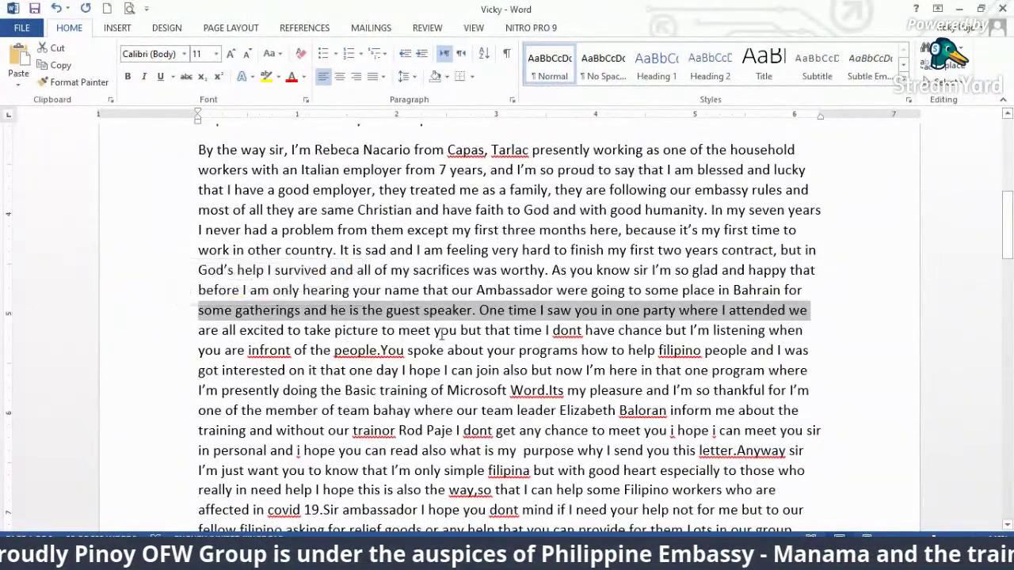
left_click(478, 310)
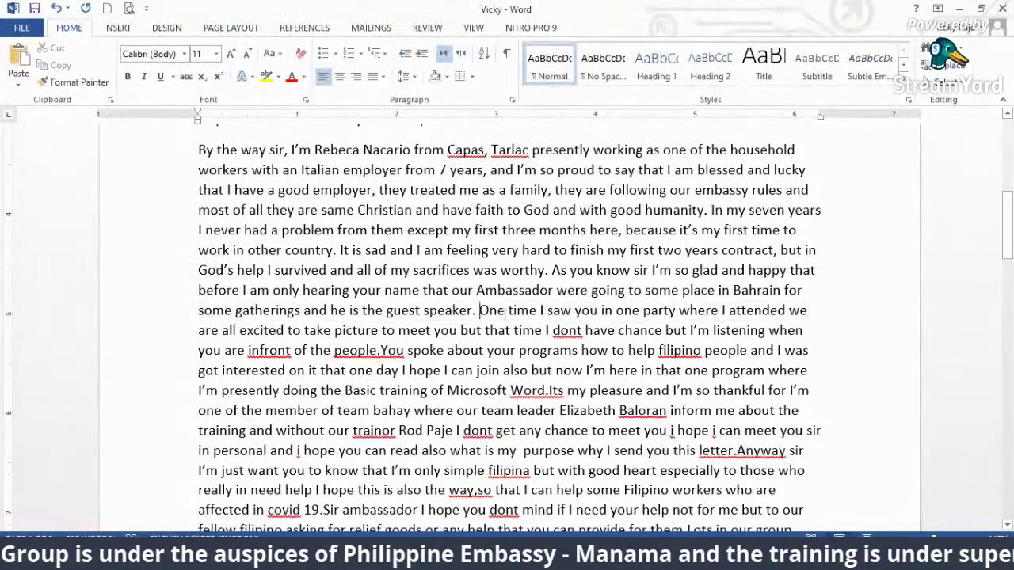
scroll(545, 331, "down", 2)
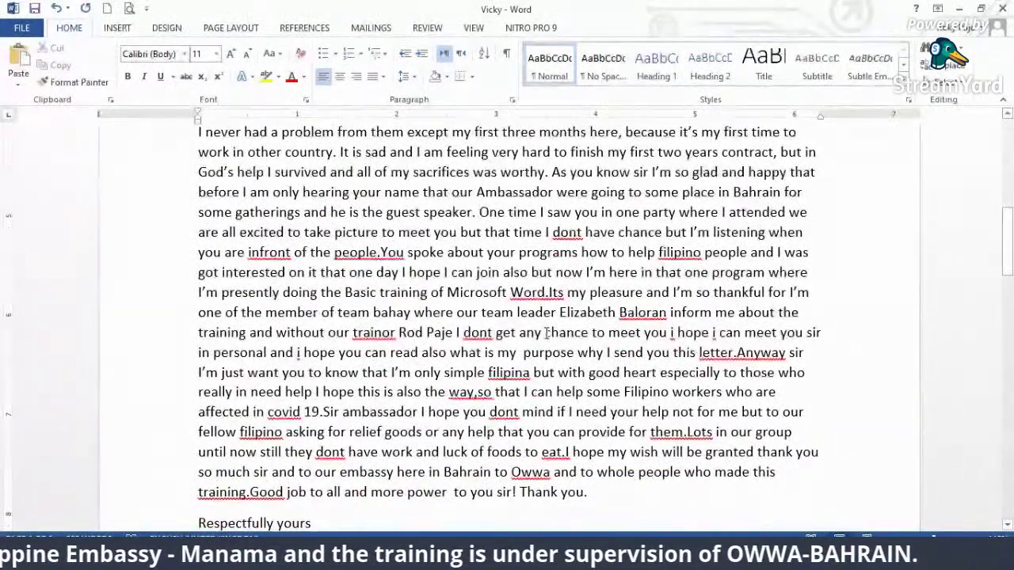
left_click(787, 214)
type(",")
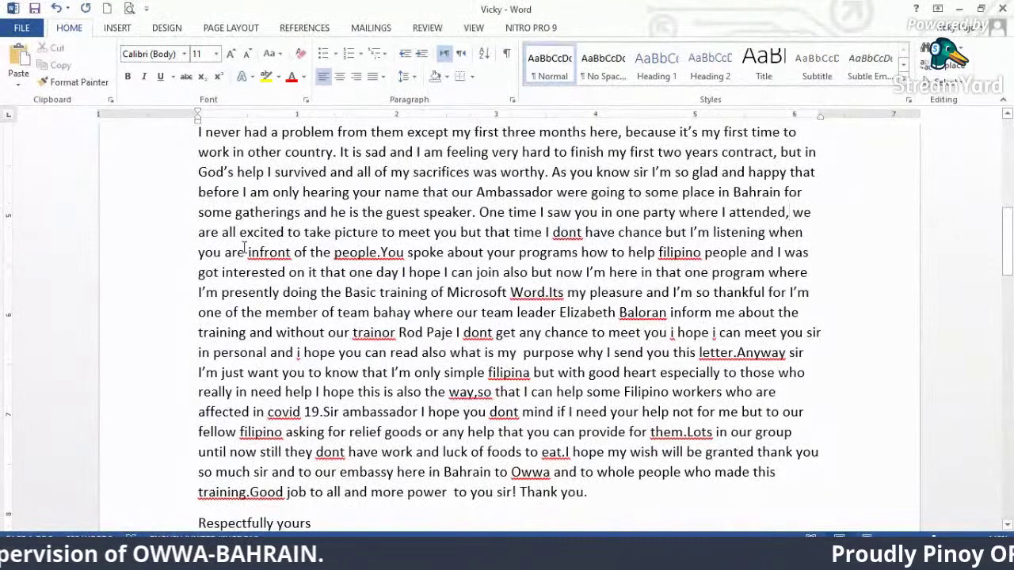
- Replace "to meet" with "with" so the phrase reads "take picture with you"
left_click(396, 232)
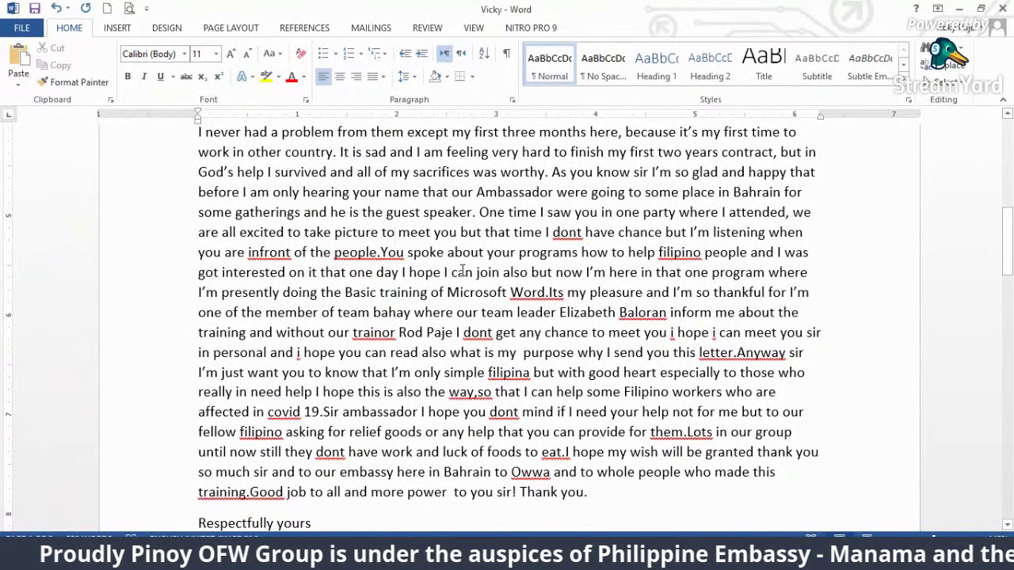
key("BackSpace")
key("BackSpace")
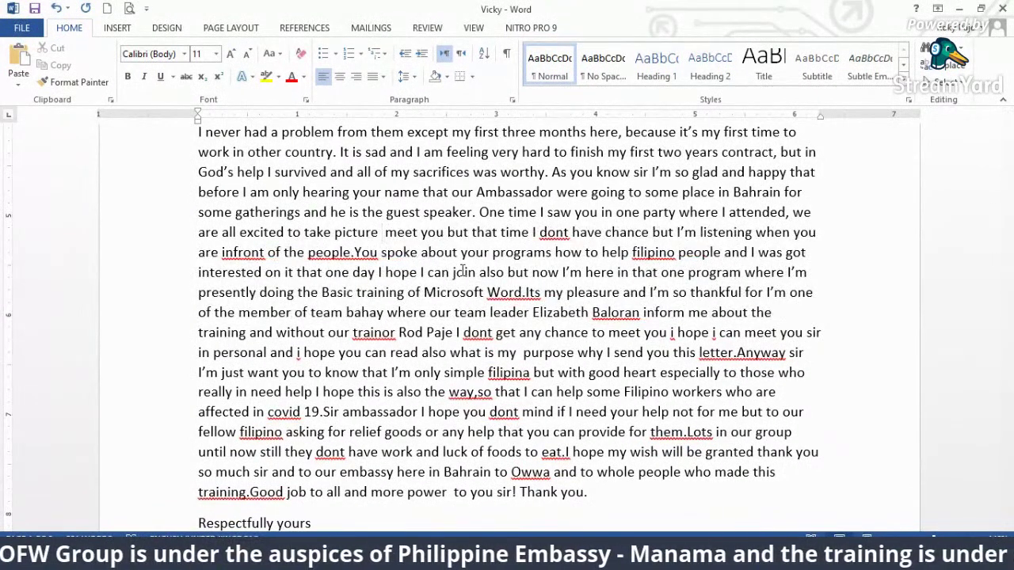
key("Delete")
key("Delete")
key("Delete")
key("Delete")
key("Delete")
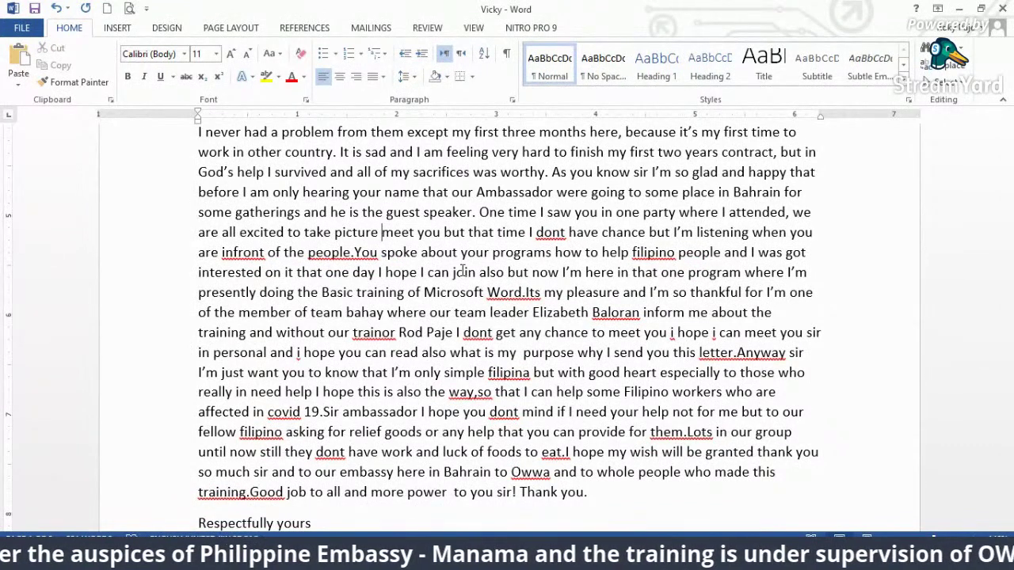
type("with")
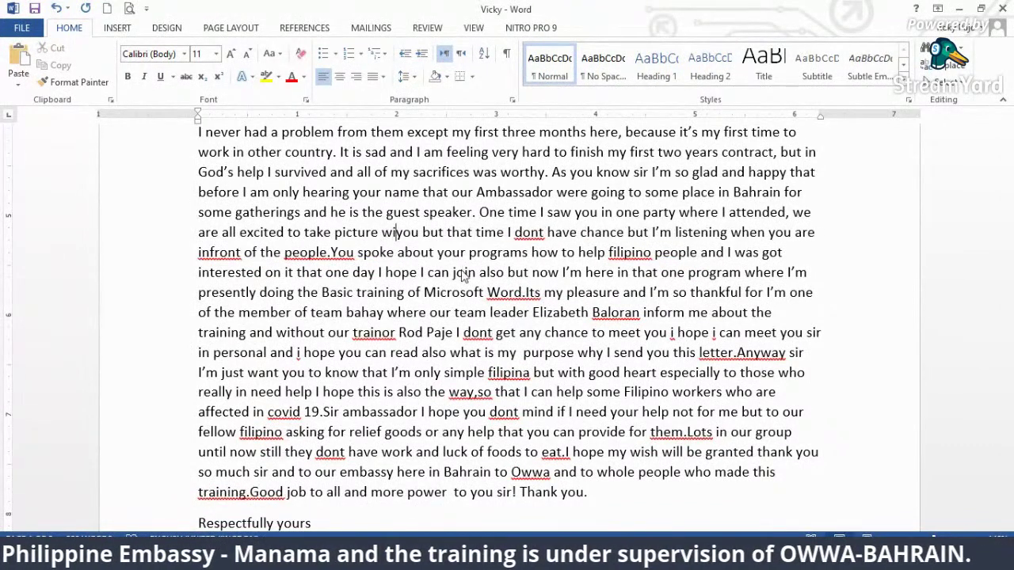
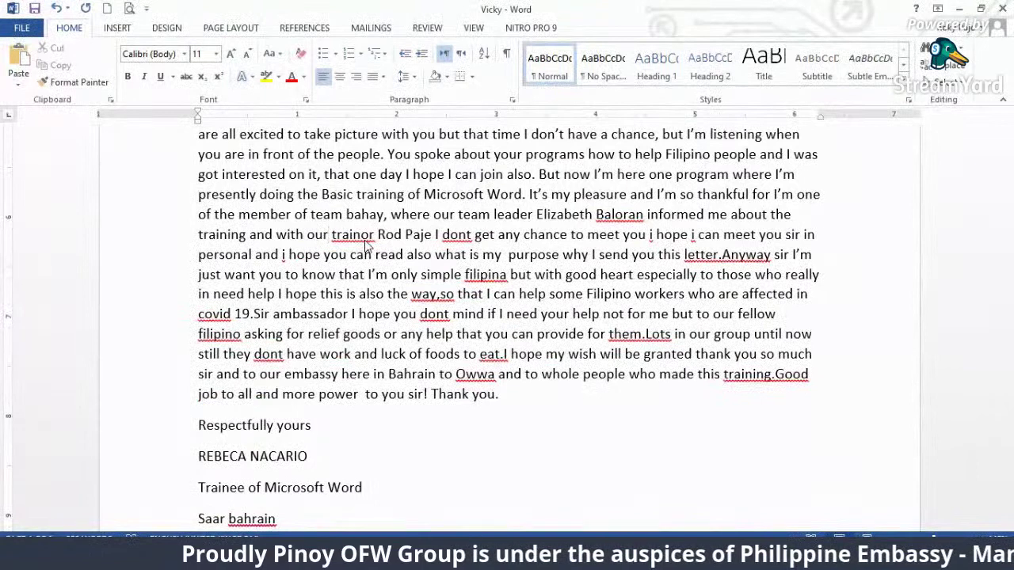
- Replace the misspelled "trainor" with the spelling suggestion "Trainor"
right_click(335, 242)
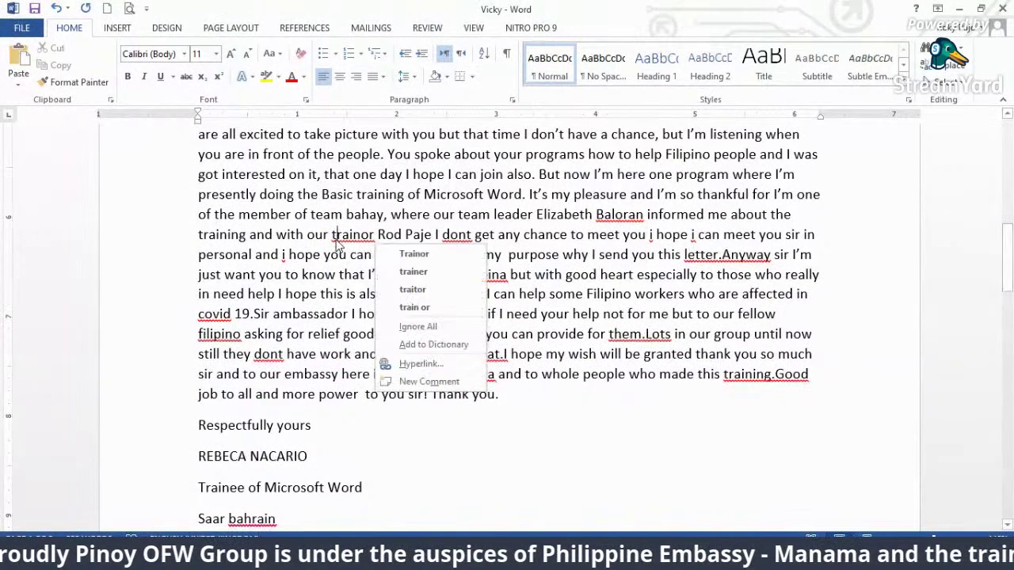
left_click(408, 253)
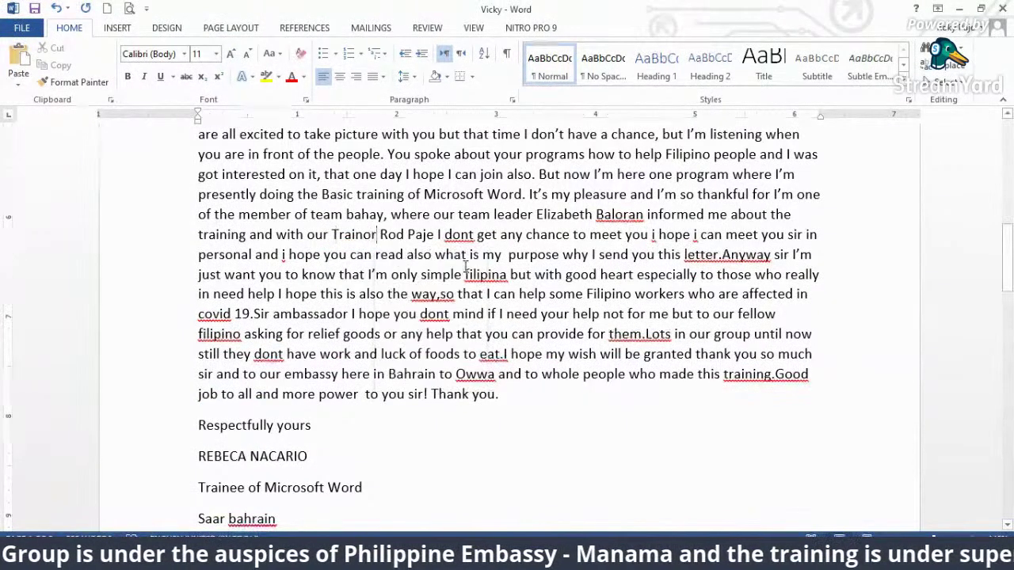
- Insert a period after the trainer's name and correct "dont" to "don't" in the phrase "I dont get any chance"
left_click(435, 234)
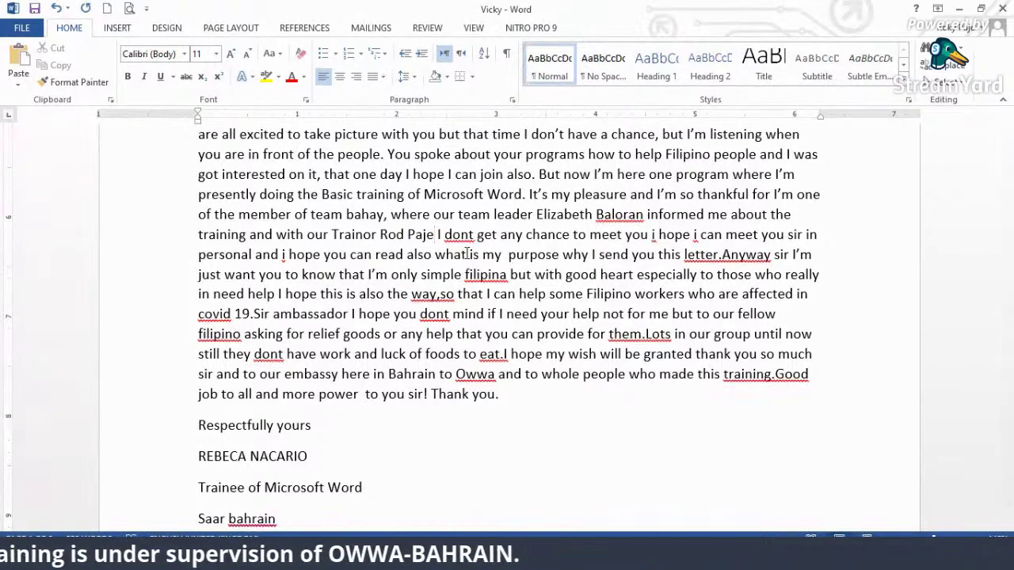
type(".")
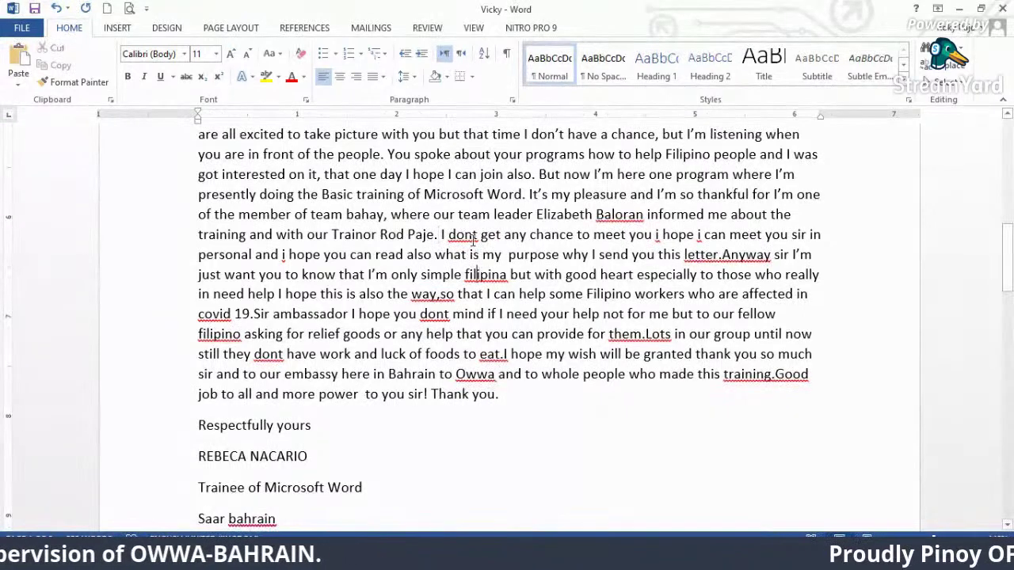
left_click(474, 236)
type("'")
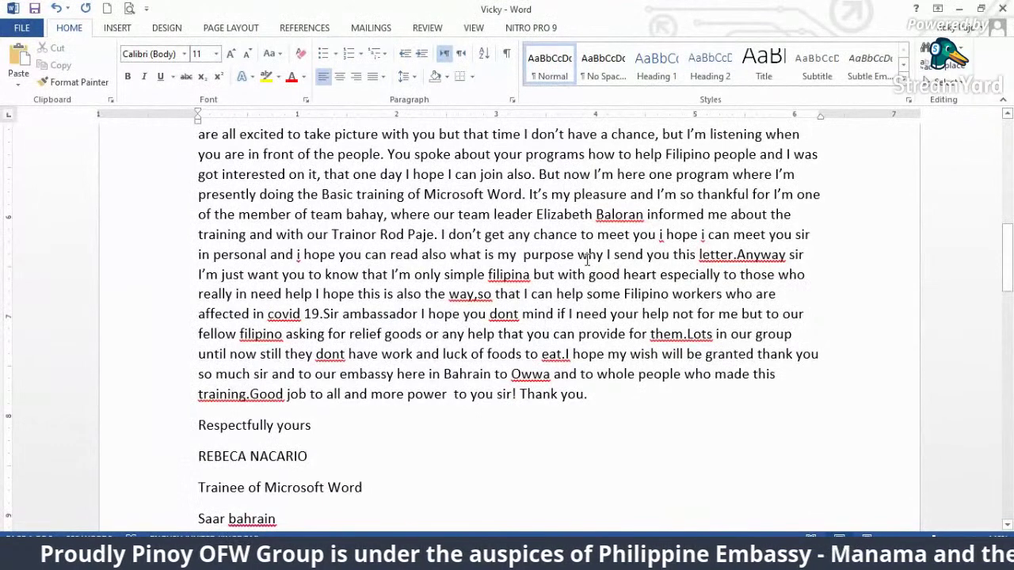
- Capitalize both instances of "i" in the phrase "i hope i can meet you sir"
left_click(661, 236)
key("Delete")
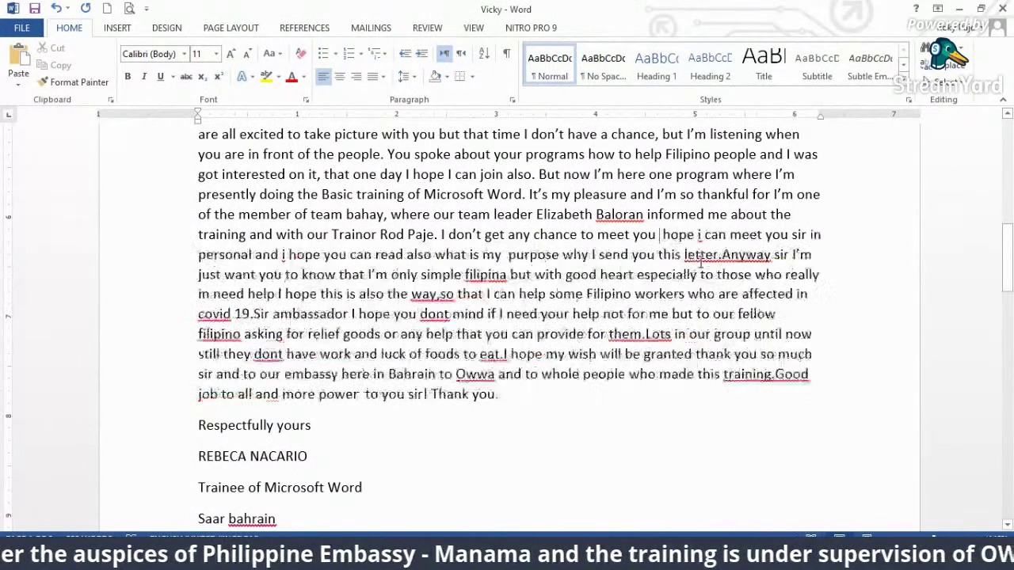
type("I")
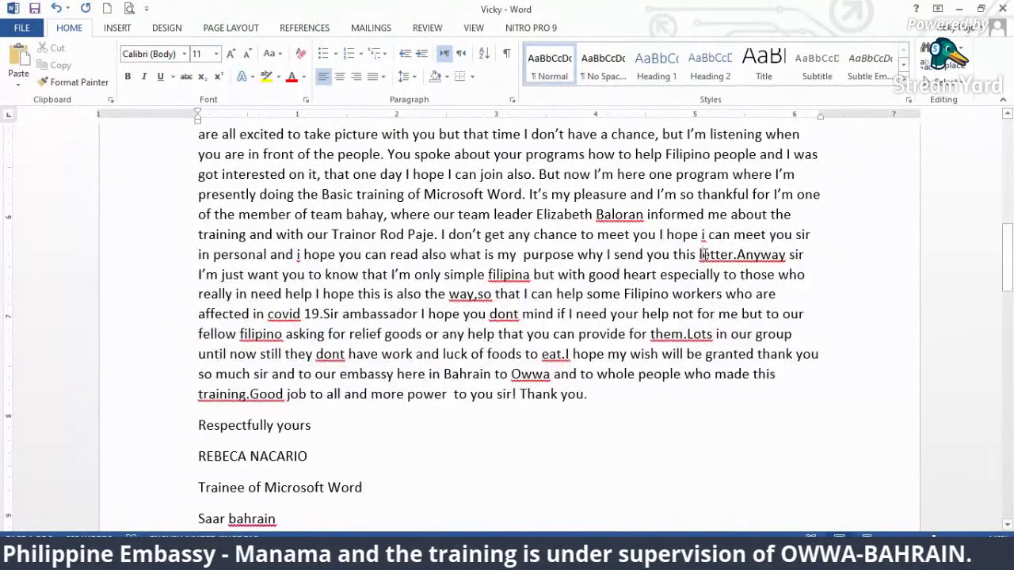
left_click(707, 234)
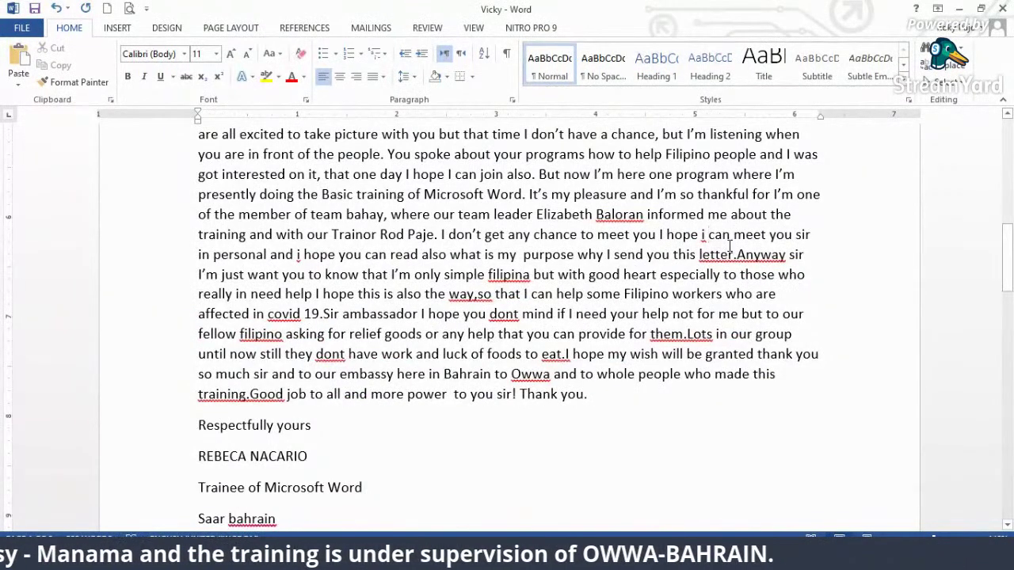
key("BackSpace")
type("I")
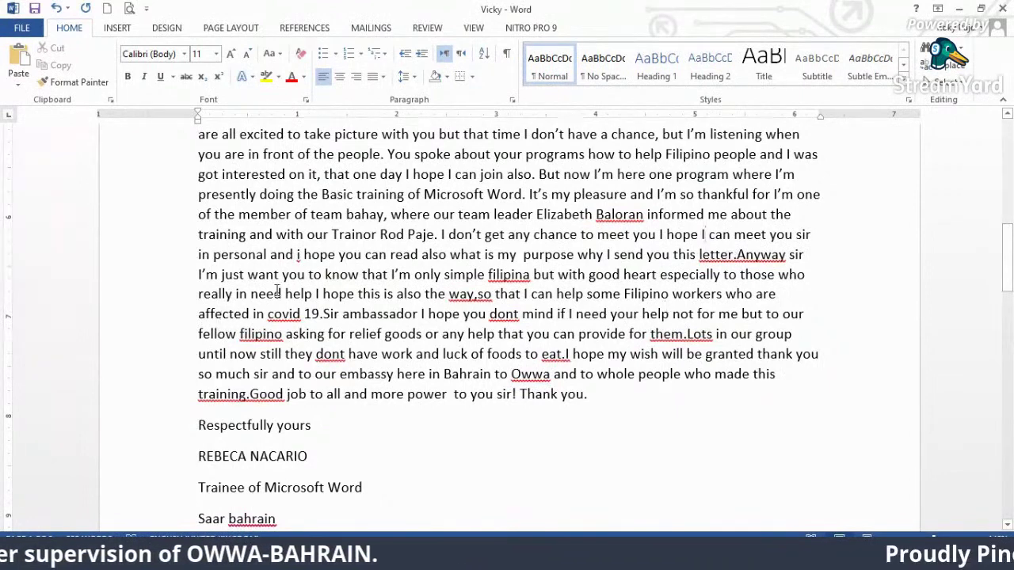
- Replace "i hope" with "hoping" so the phrase reads "in personal and hoping you can read"
left_click(301, 254)
key("BackSpace")
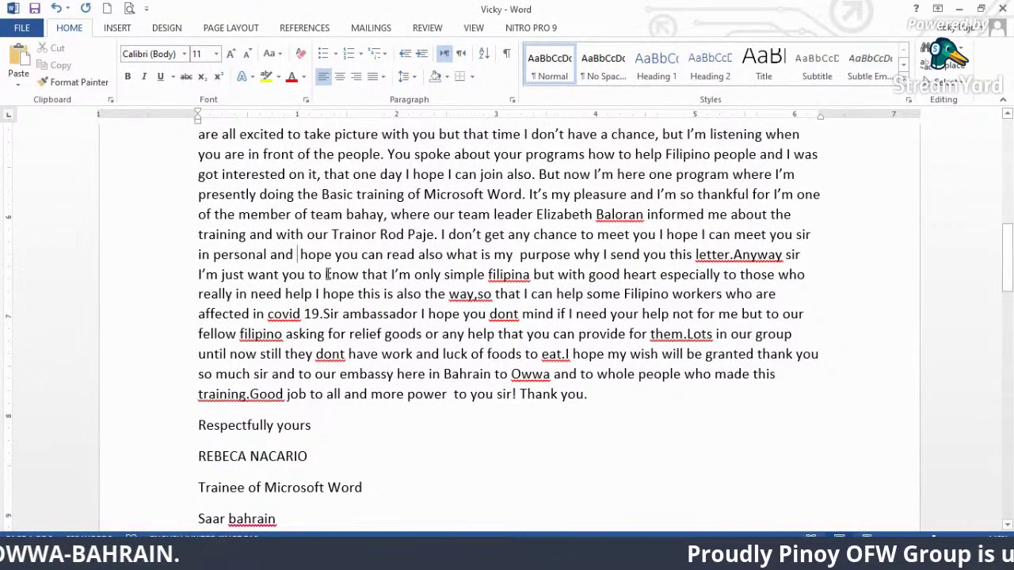
type("I")
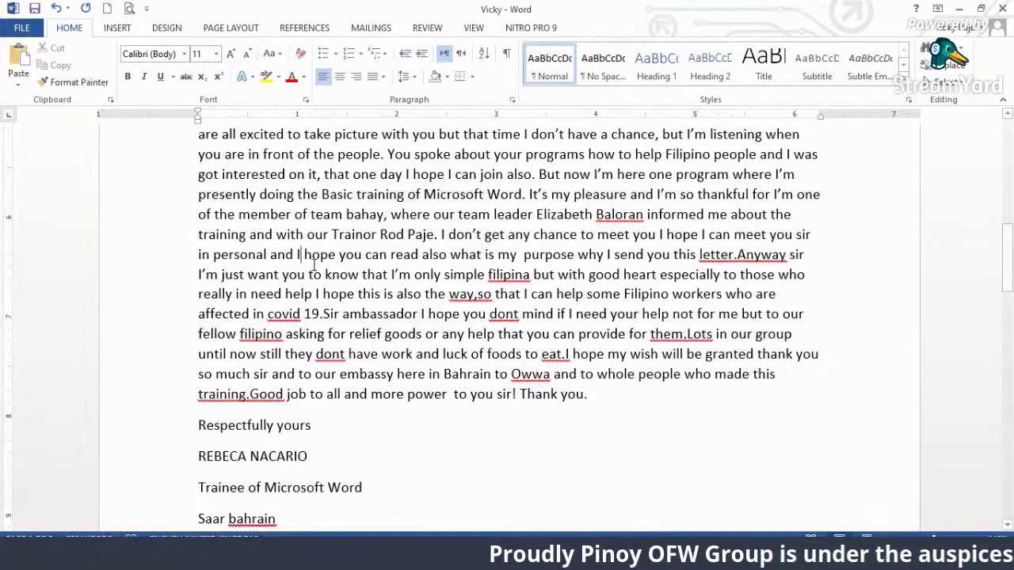
key("BackSpace")
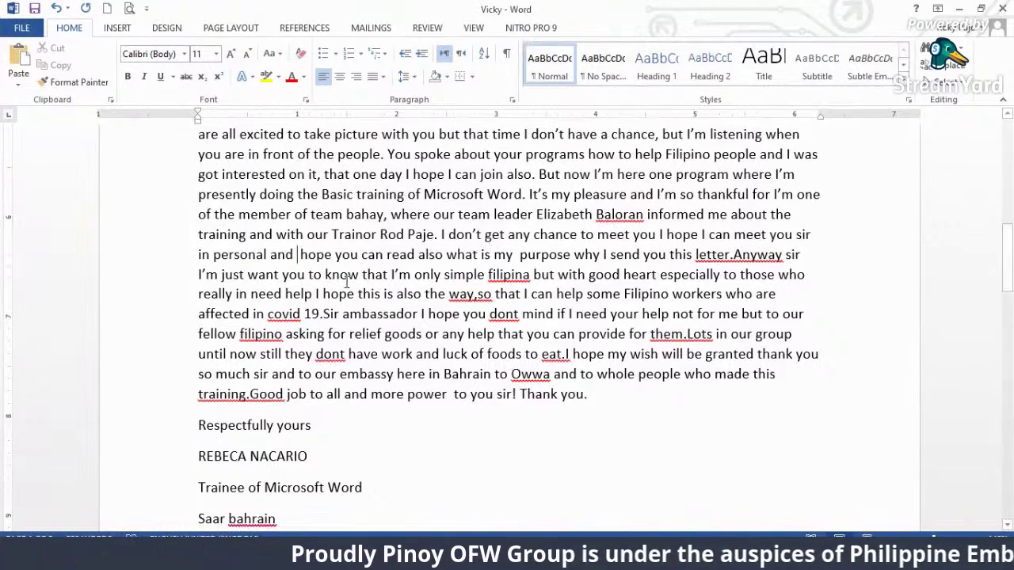
key("BackSpace")
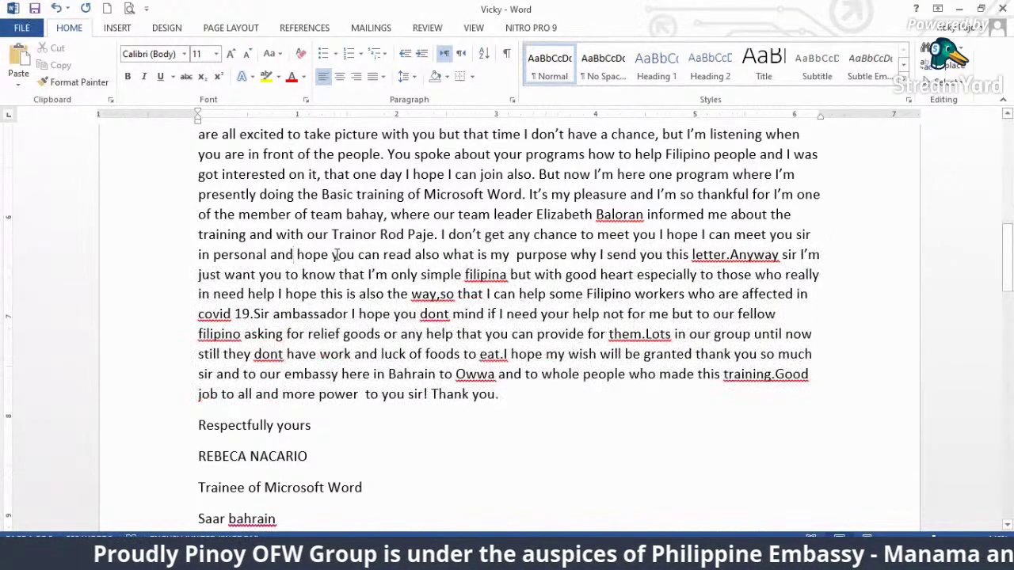
type("\\")
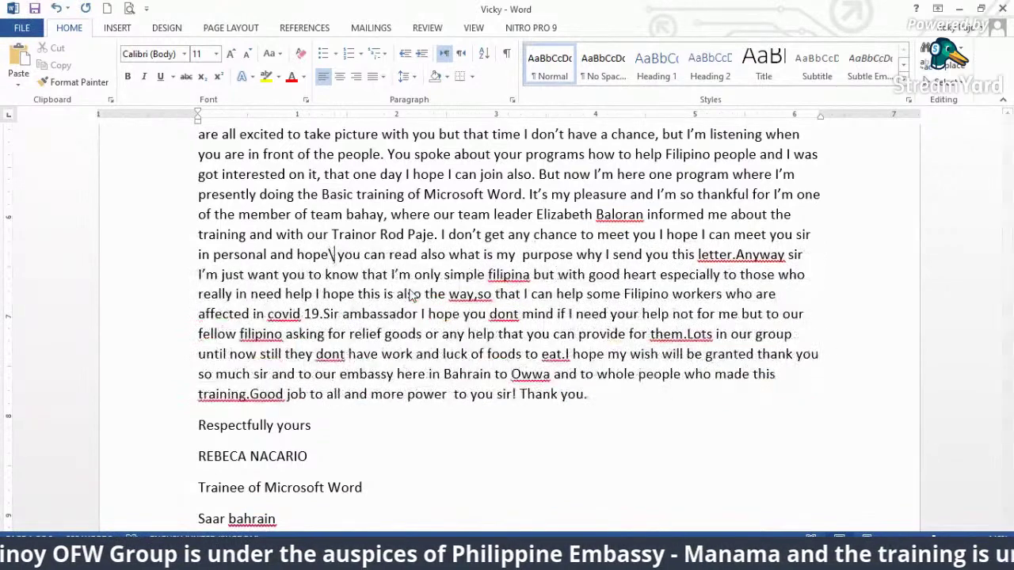
key("BackSpace")
key("BackSpace")
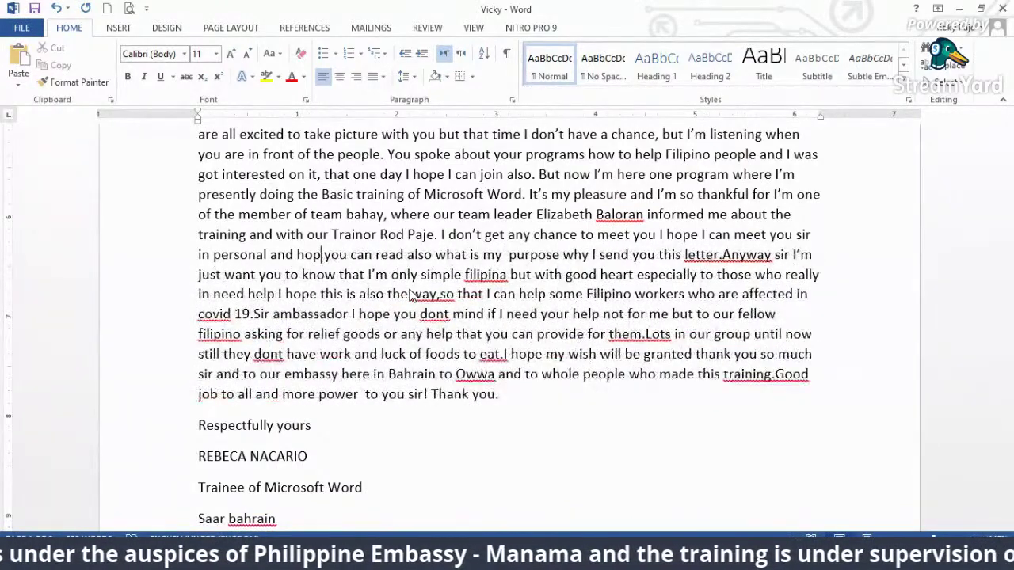
type("ing")
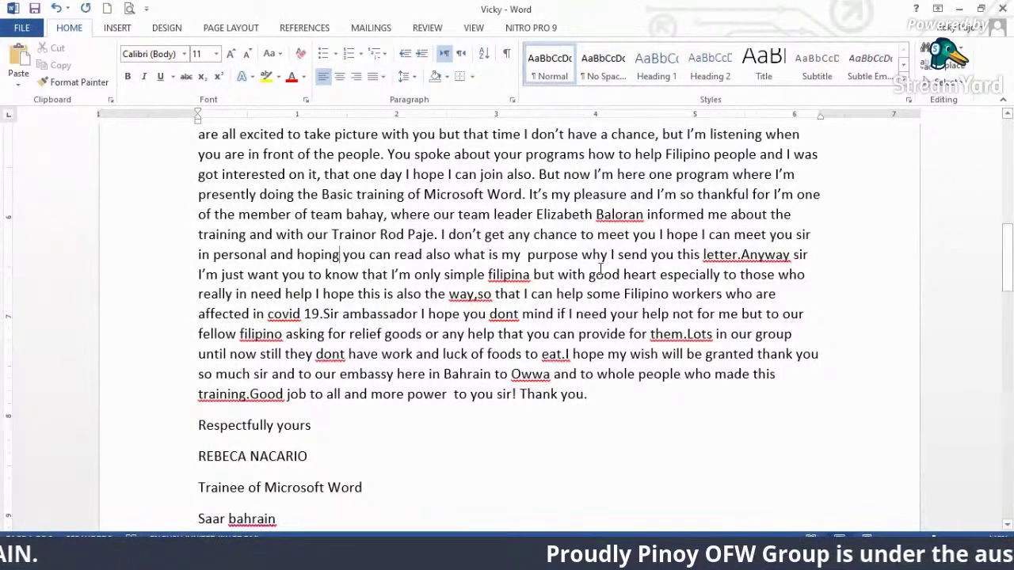
- Insert a space between "letter." and "Anyway", and replace "filipina" with the spelling suggestion "Filipina"
left_click(742, 254)
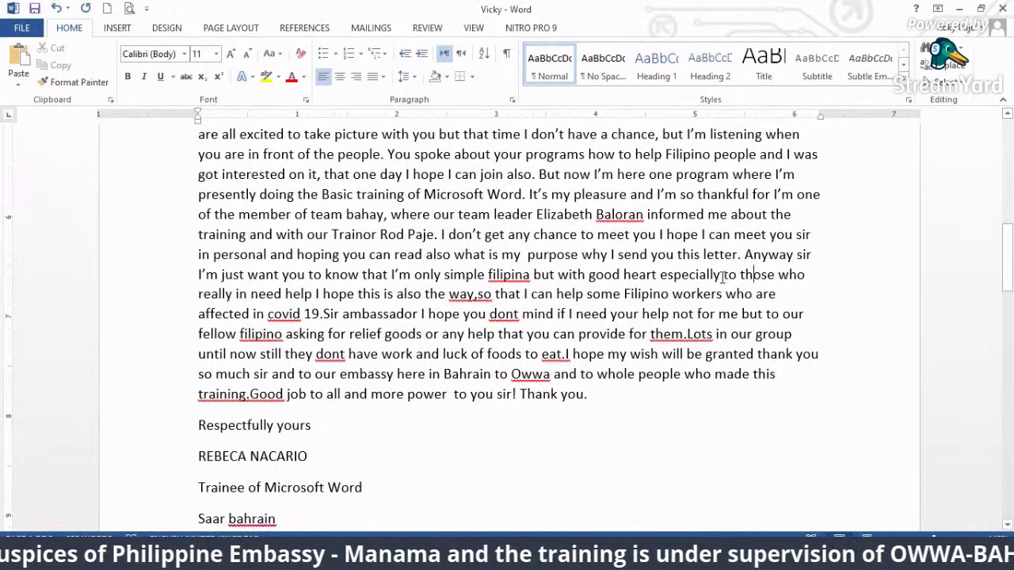
right_click(511, 282)
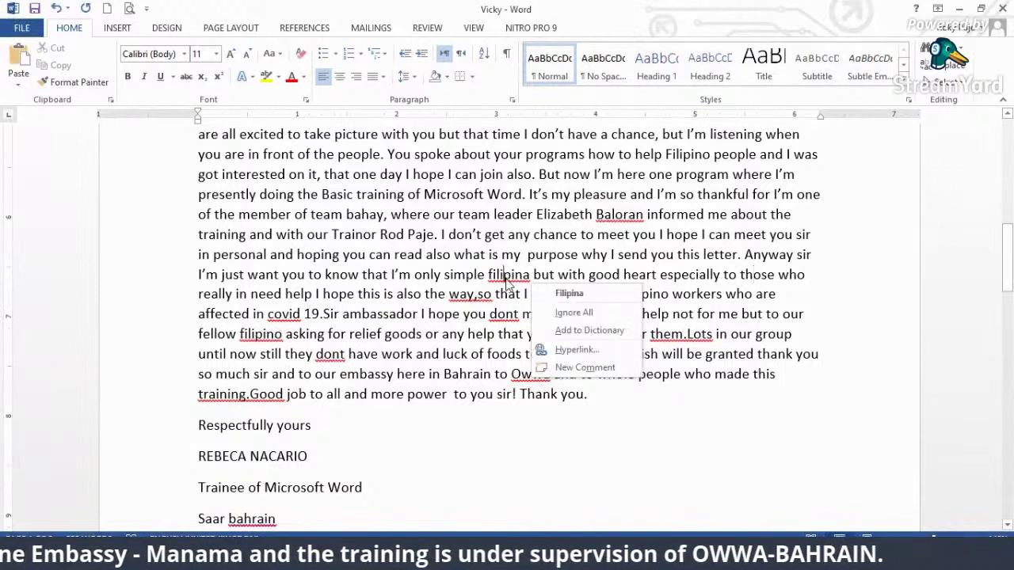
left_click(568, 293)
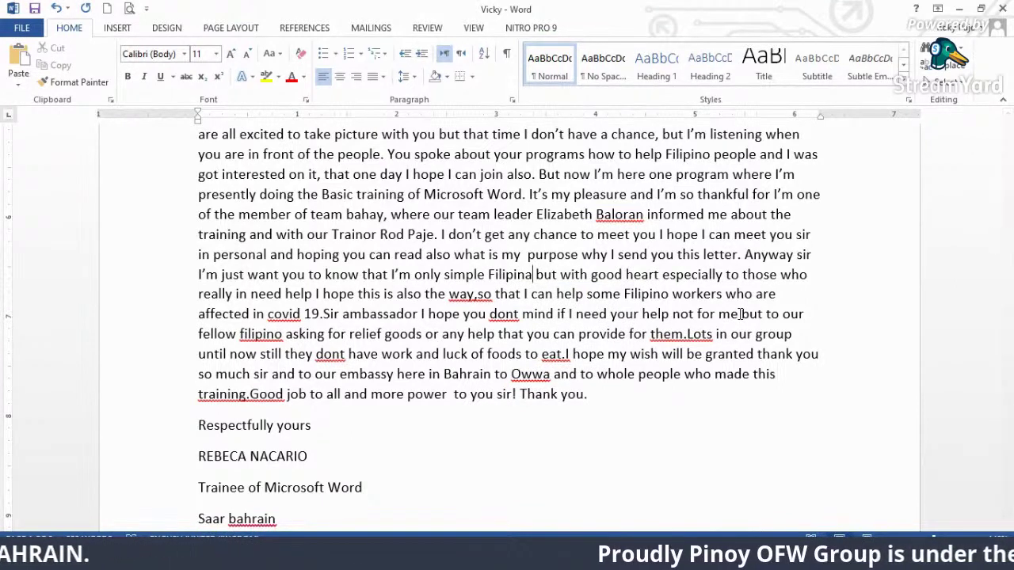
- Insert "of" between "in need" and "help", and end that sentence with a period before "I hope this is also"
left_click(286, 297)
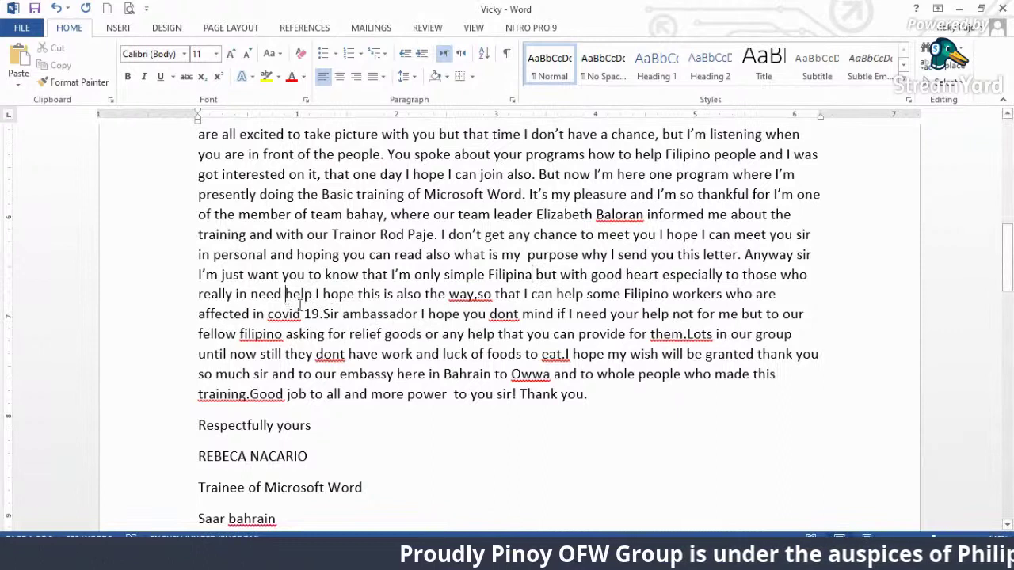
type("of")
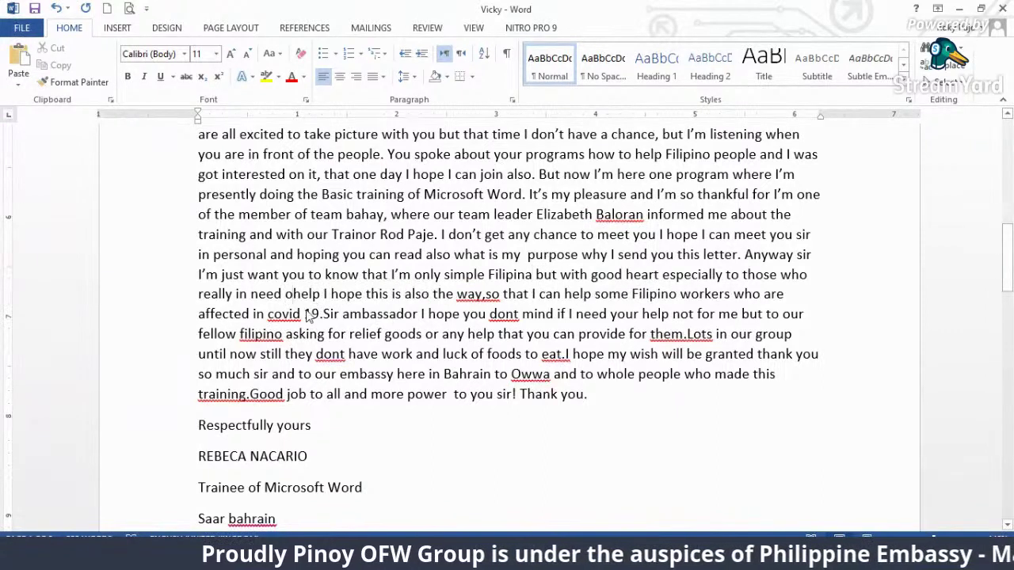
key("Right")
key("Right")
key("Right")
key("Right")
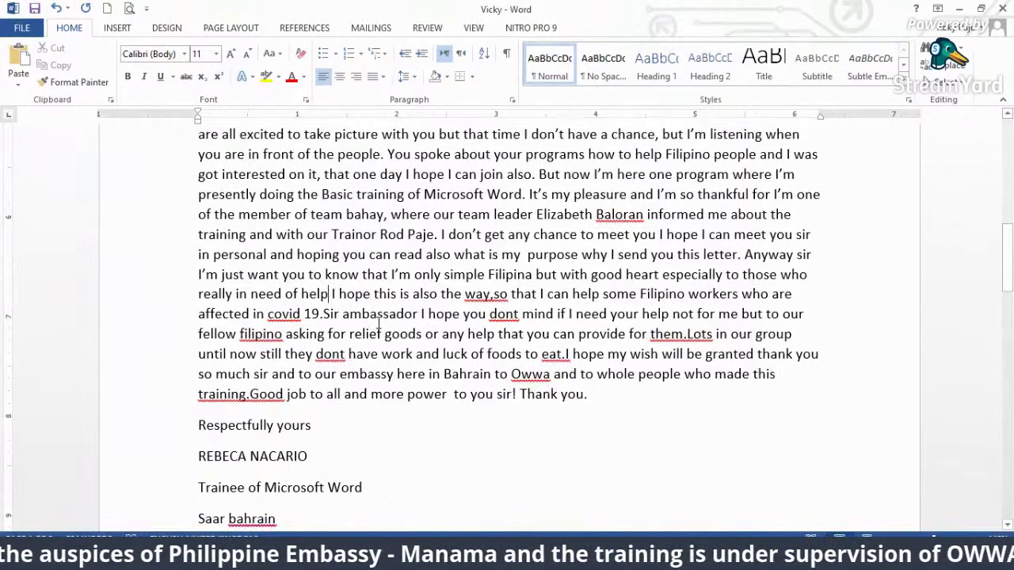
type(",")
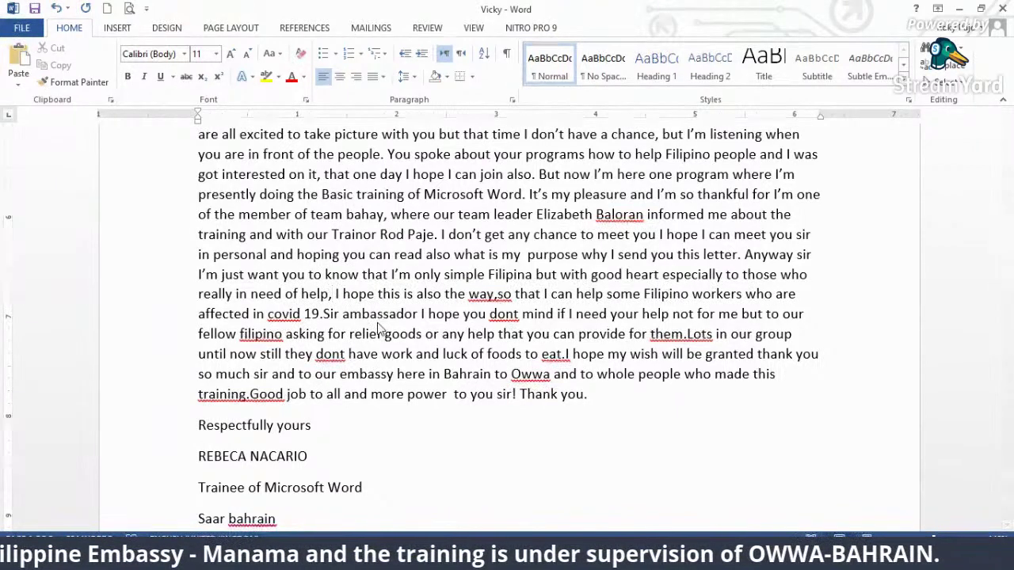
key("BackSpace")
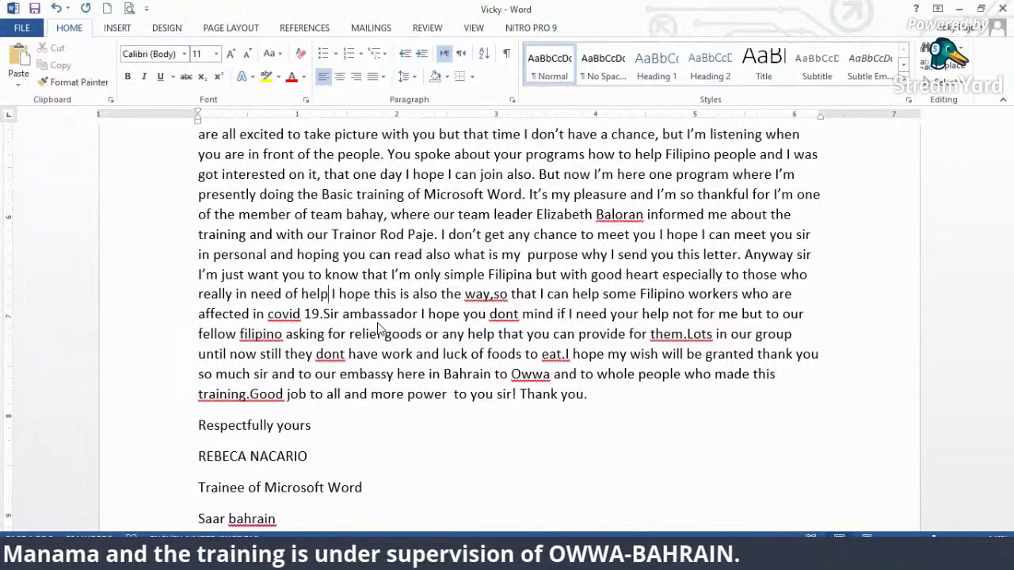
type(".")
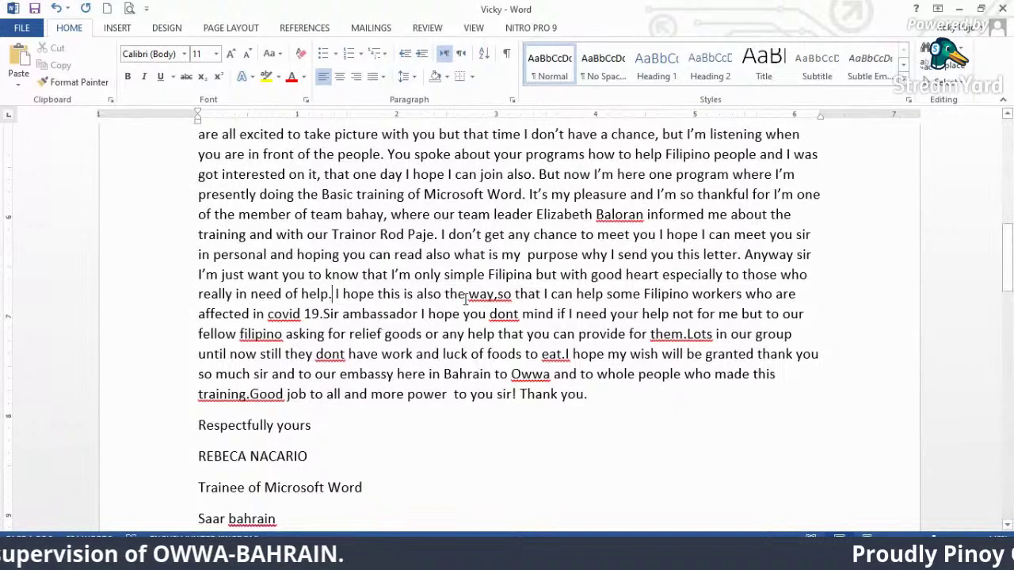
- Change "way,so" to "way so" and replace "in" with "of" so the text reads "affected of covid 19"
left_click(497, 295)
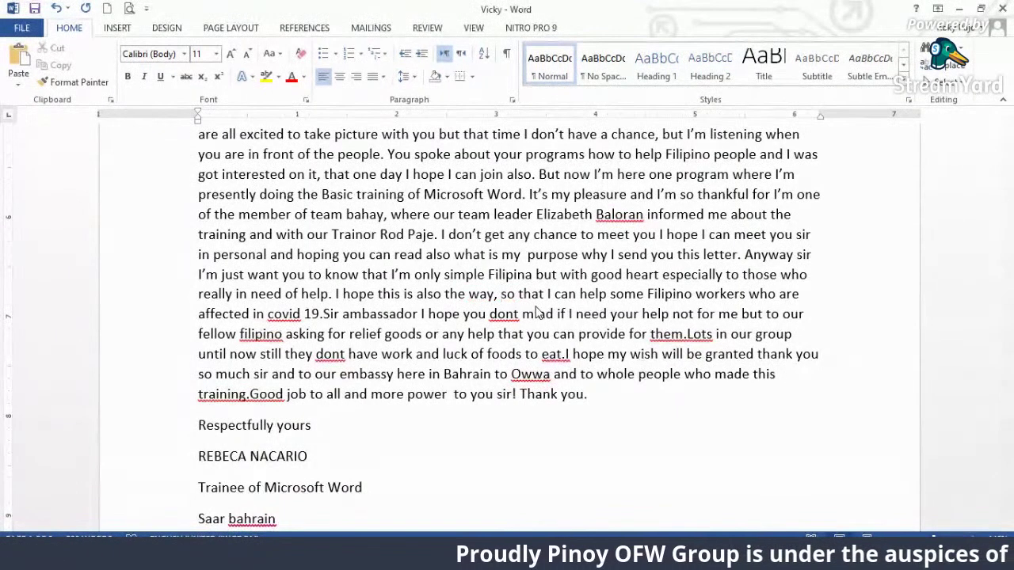
key("BackSpace")
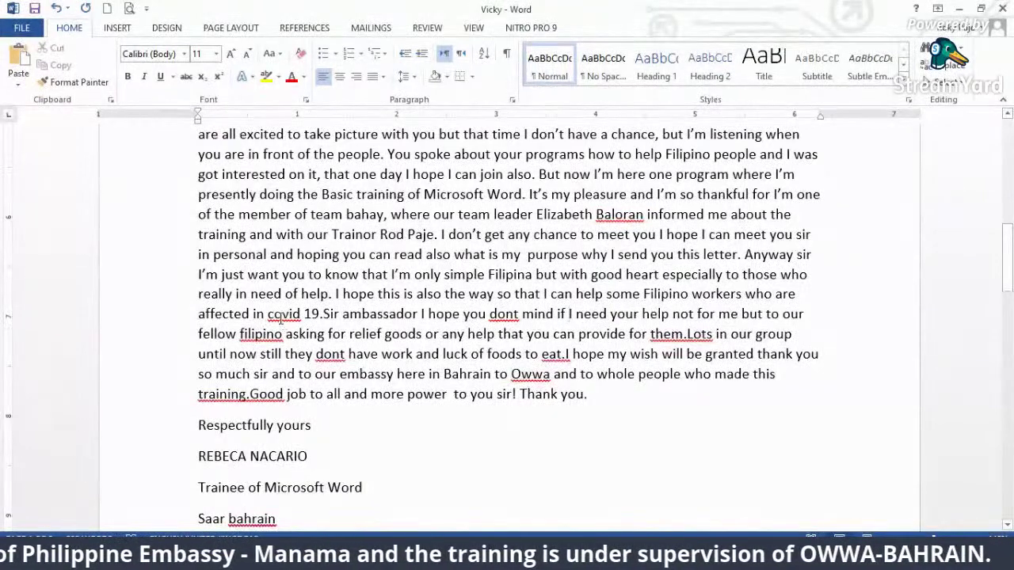
left_click(264, 314)
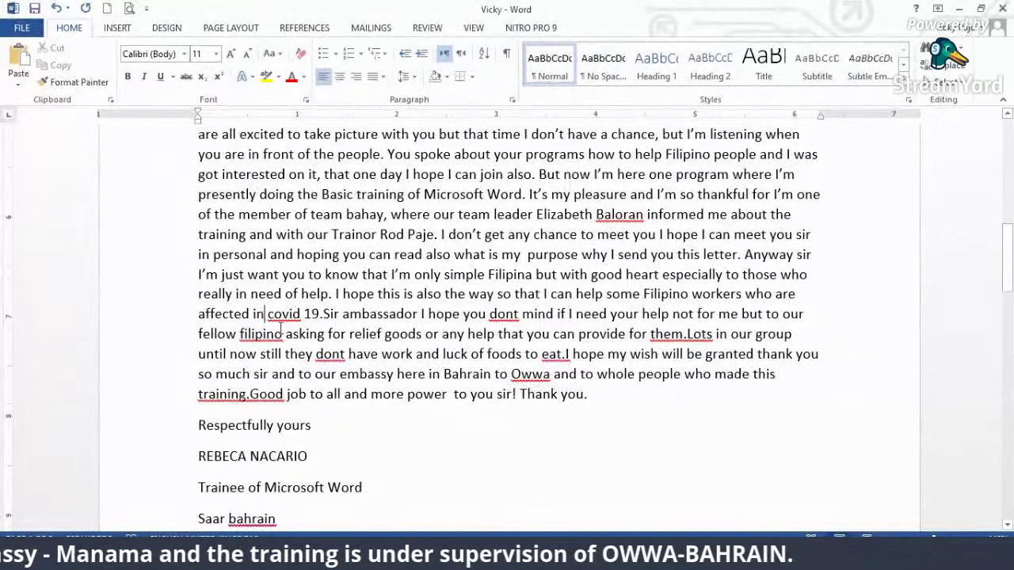
key("BackSpace")
key("BackSpace")
type("o")
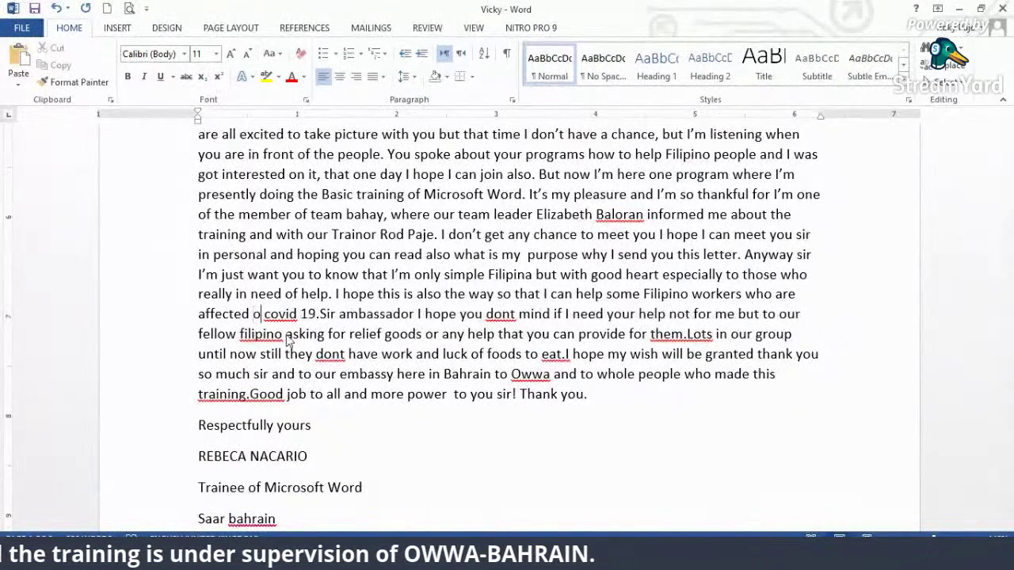
type("f")
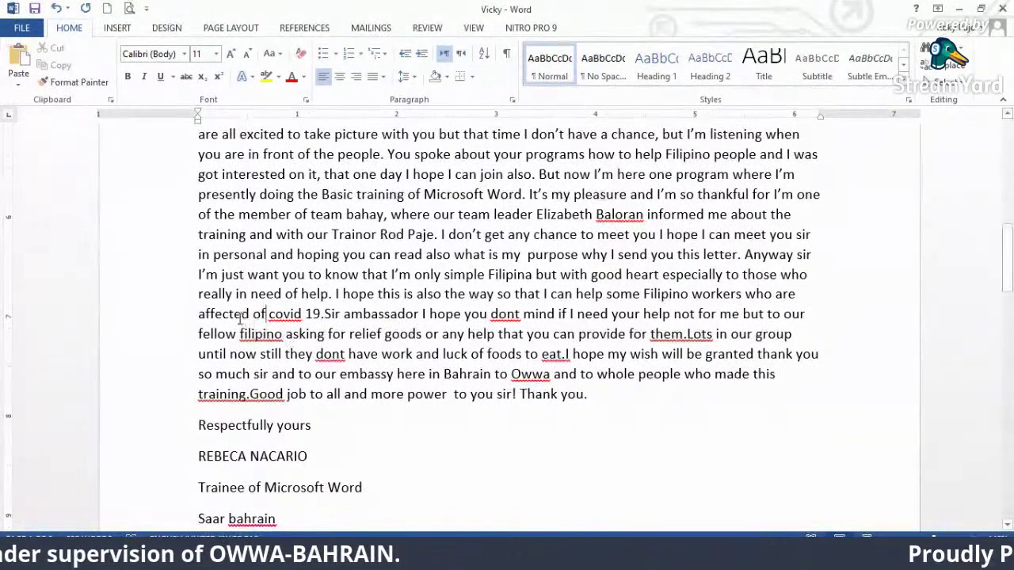
- Ignore all spelling flags for the word "covid" in the phrase "affected of covid 19"
right_click(272, 314)
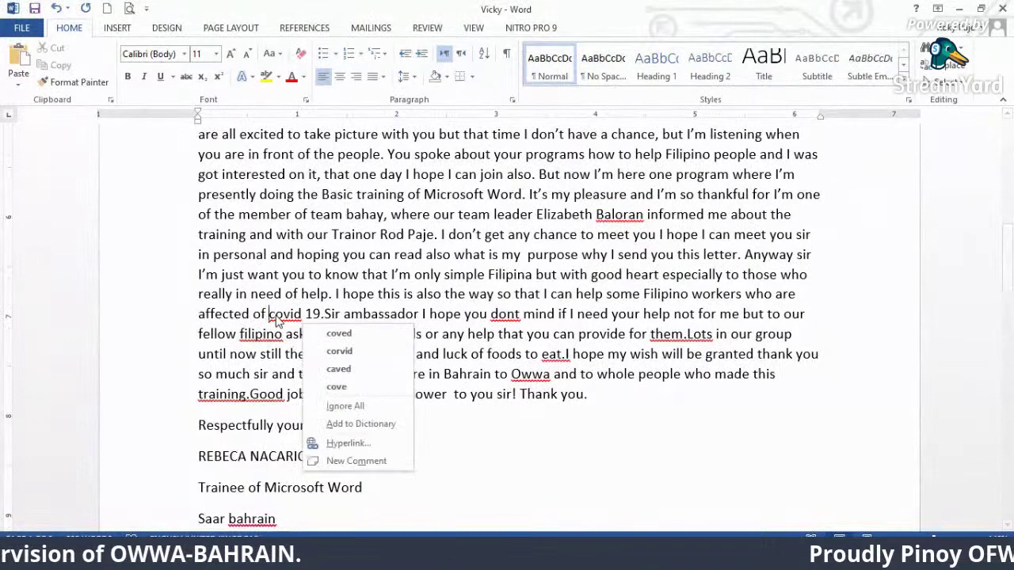
left_click(361, 408)
key("Right")
key("Right")
key("Right")
key("Right")
key("Right")
key("Right")
key("Right")
key("Right")
key("Right")
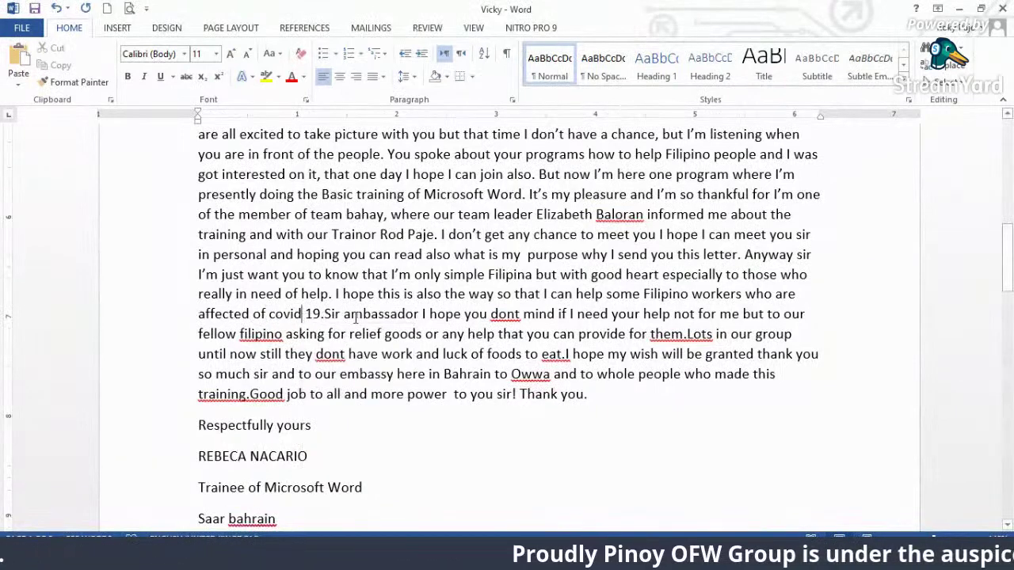
- Insert a space between "19." and "Sir", and capitalize "Ambassador" in "Sir ambassador"
left_click(324, 314)
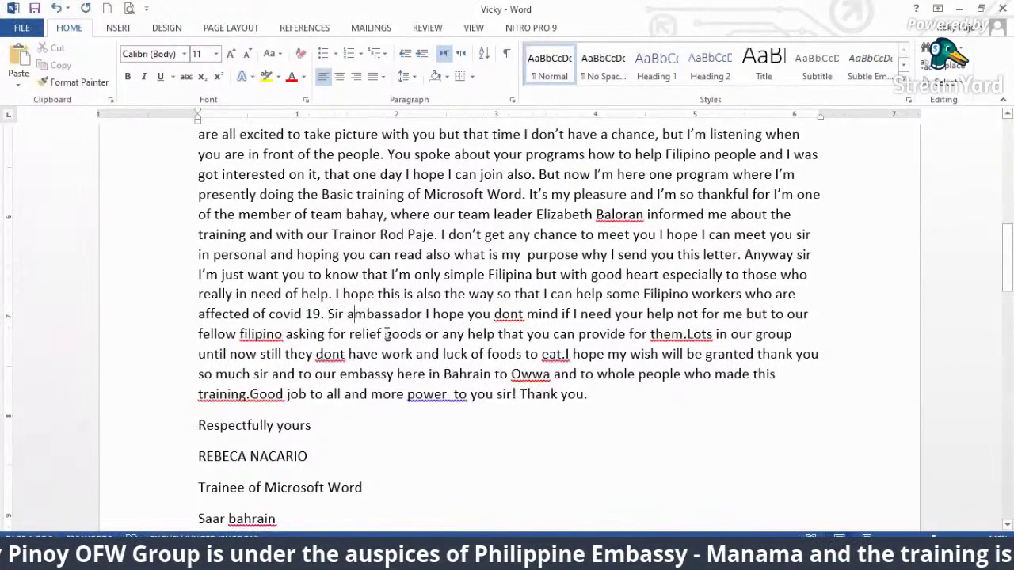
key("BackSpace")
type("A")
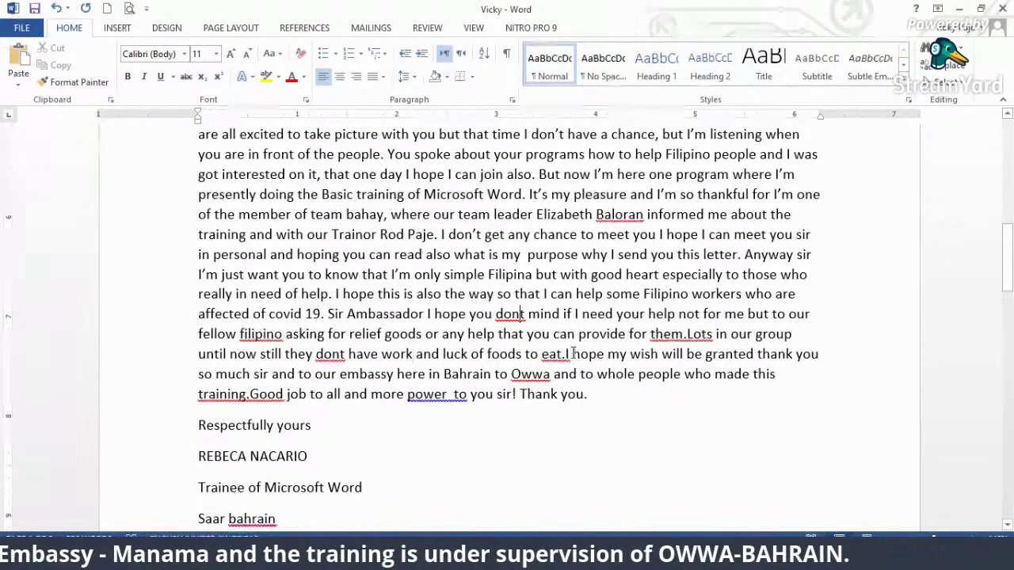
- Correct "dont" to "don't" before "mind" and insert a comma after "help" in "I need your help not for me"
type("'")
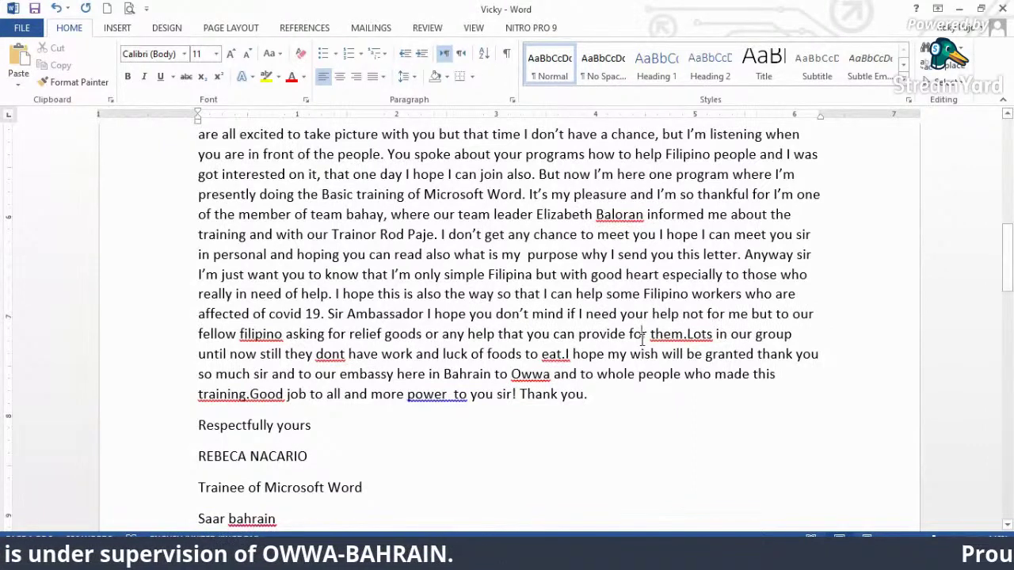
left_click(683, 314)
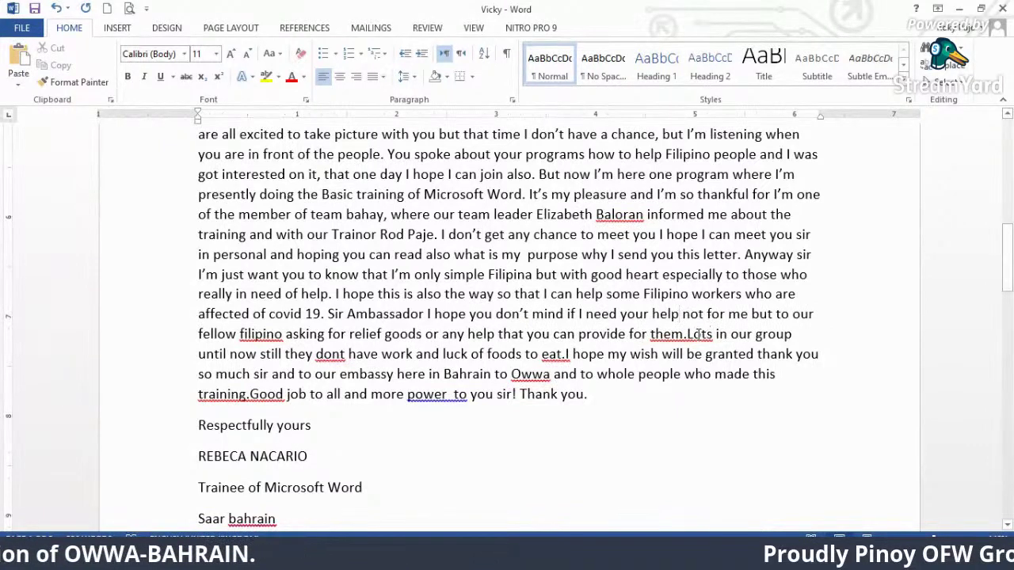
type(",")
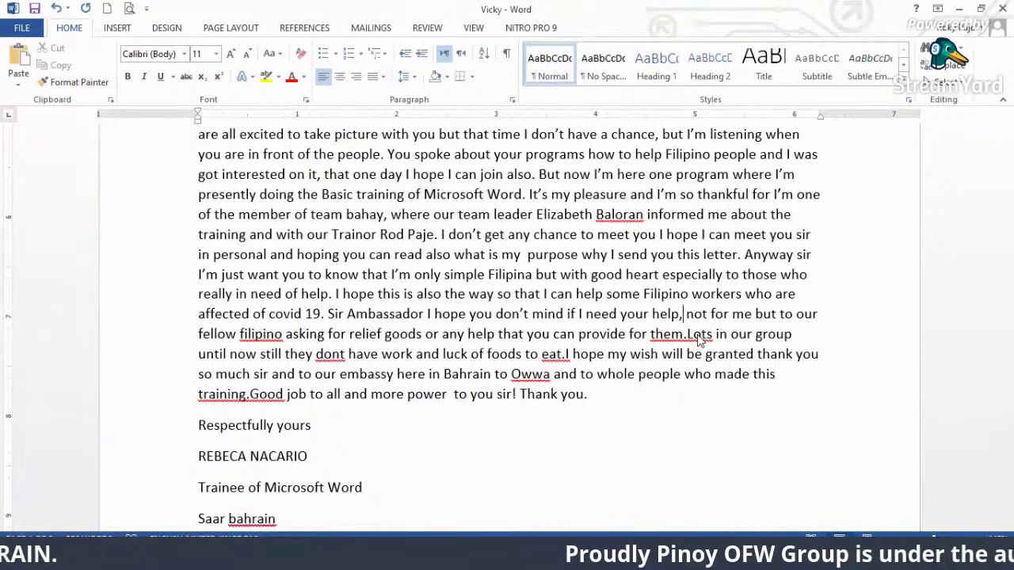
- Correct "filipino" to "Filipinos" in the phrase "to our fellow filipino asking for relief goods"
right_click(244, 334)
key("Escape")
key("BackSpace")
type("F")
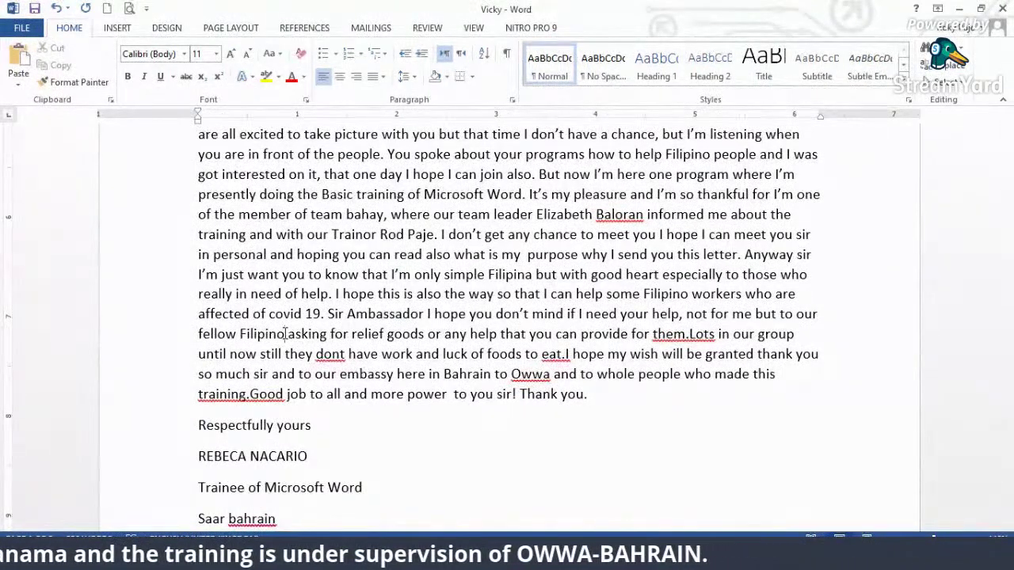
left_click(285, 334)
type("s")
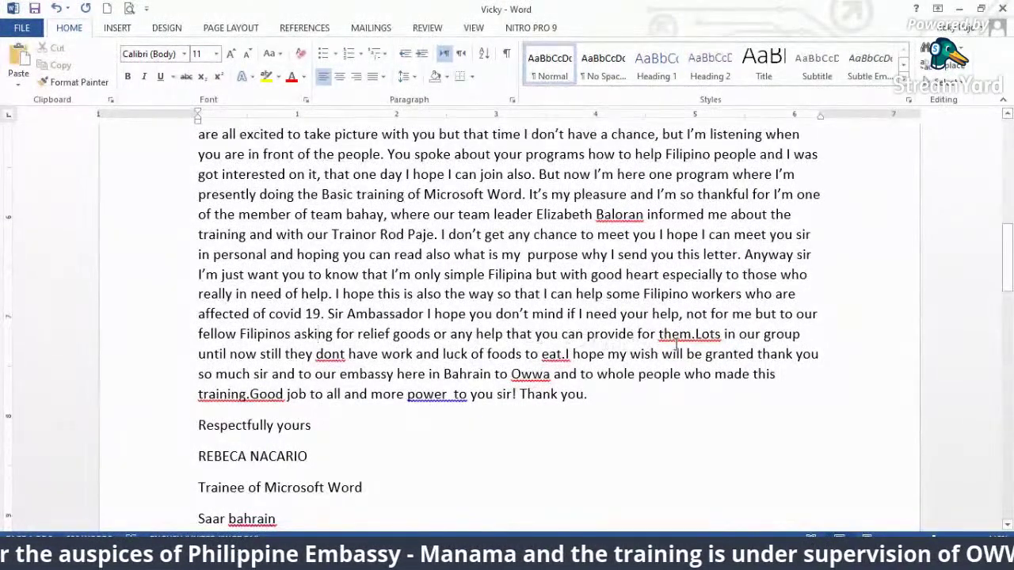
- Insert a space between "them." and "Lots", and add "There are a" before "Lots in our group"
left_click(695, 333)
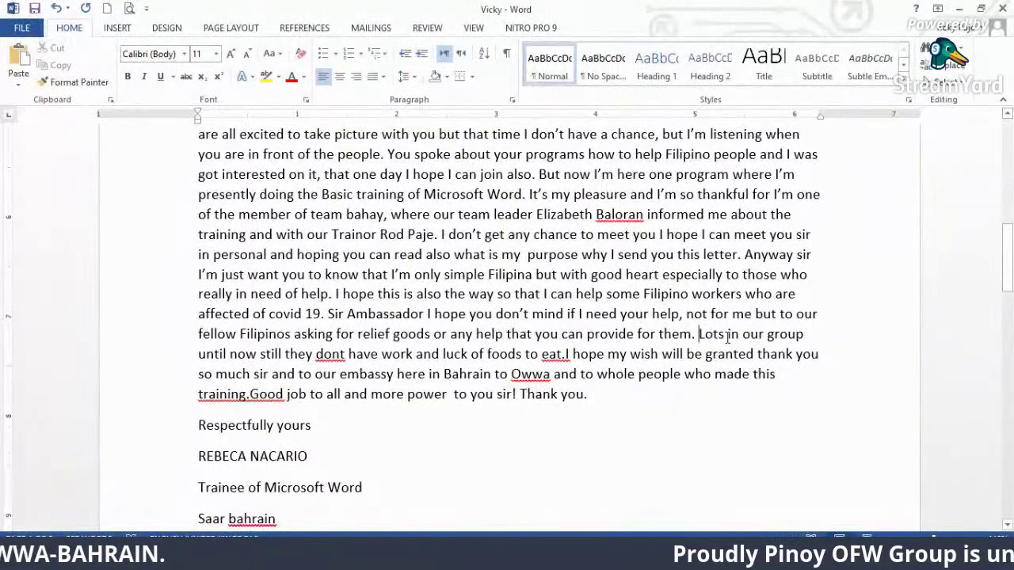
type("The")
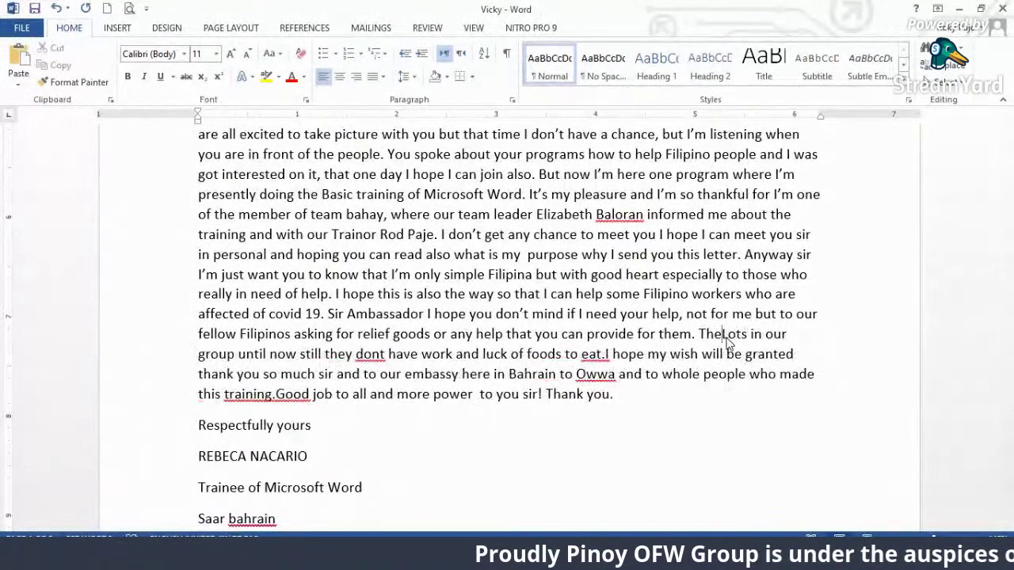
type("re ao")
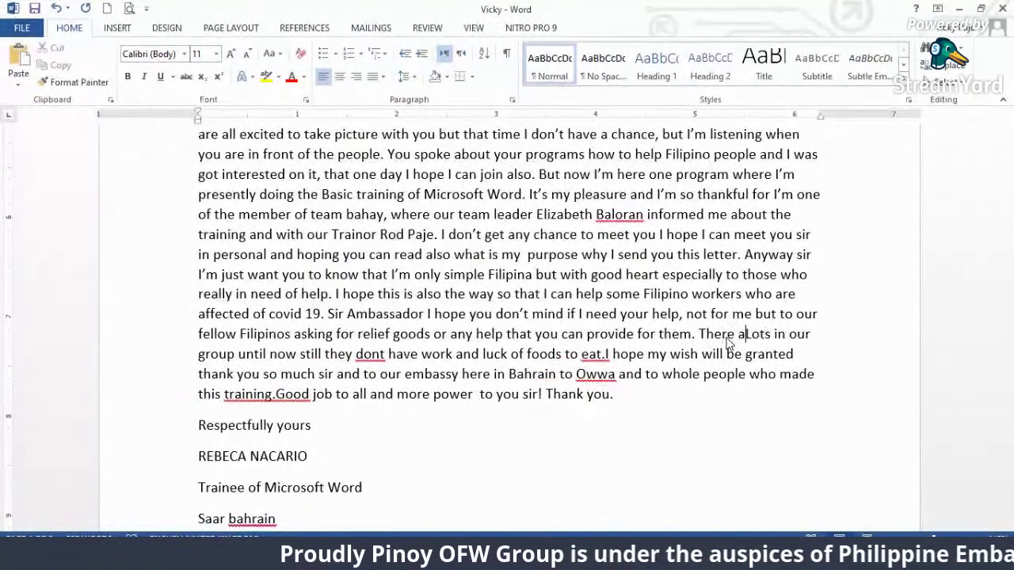
type("r")
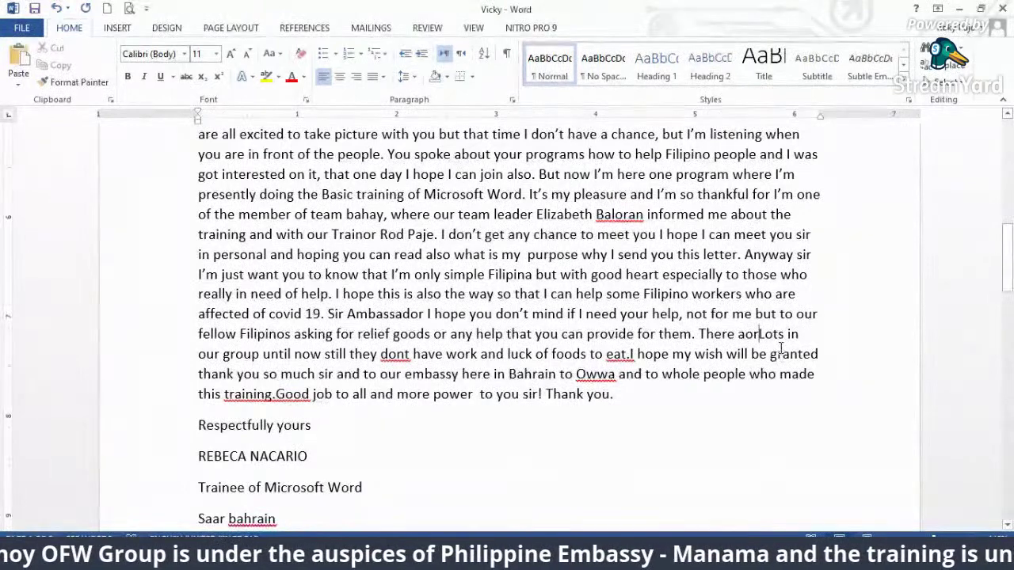
key("BackSpace")
key("BackSpace")
type("re ")
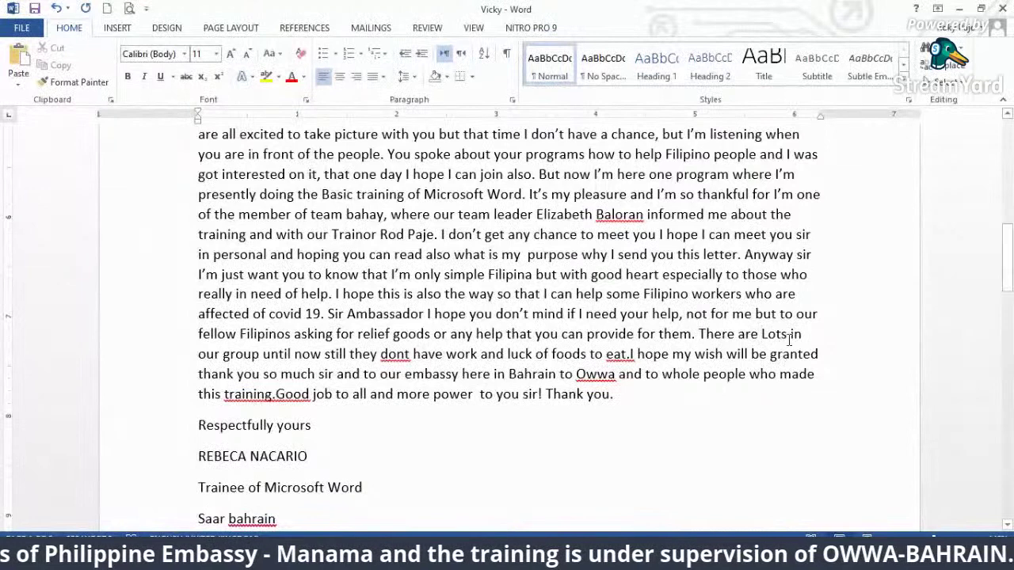
type("a")
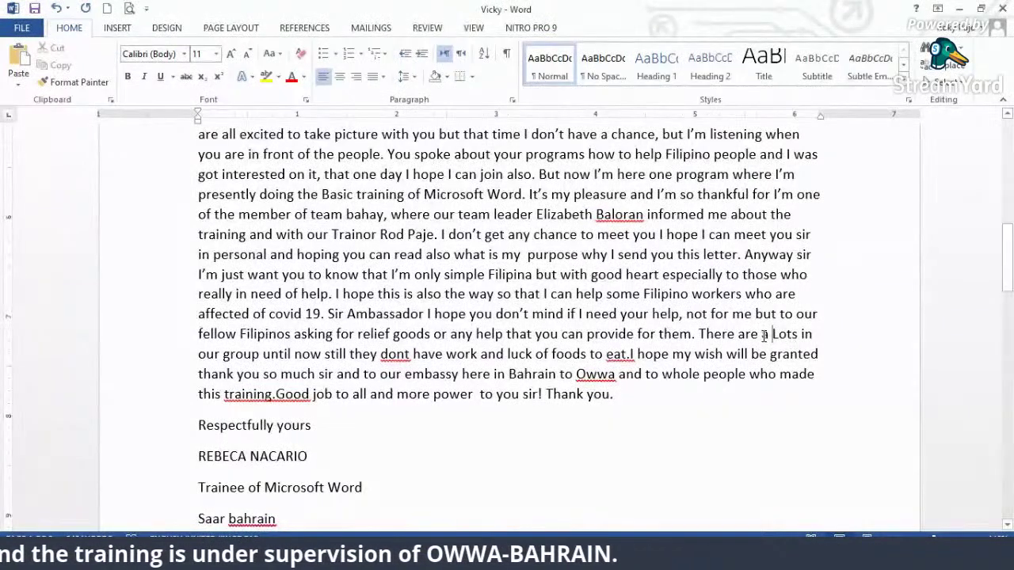
- Change "There are a Lots" to "There's a Lot" in the sentence about the group
left_click(736, 334)
type("'")
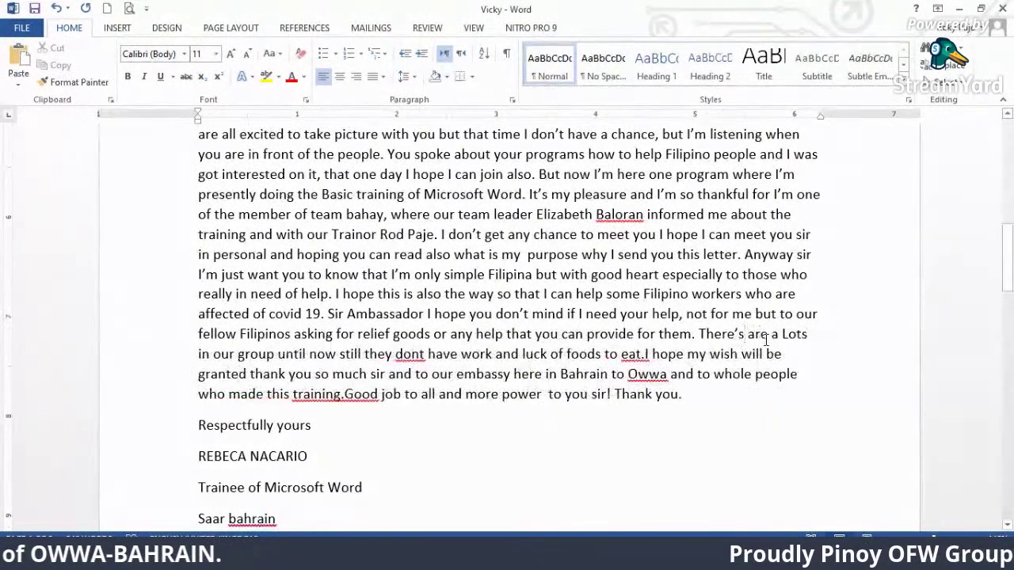
key("Delete")
key("Delete")
key("Delete")
key("Delete")
key("BackSpace")
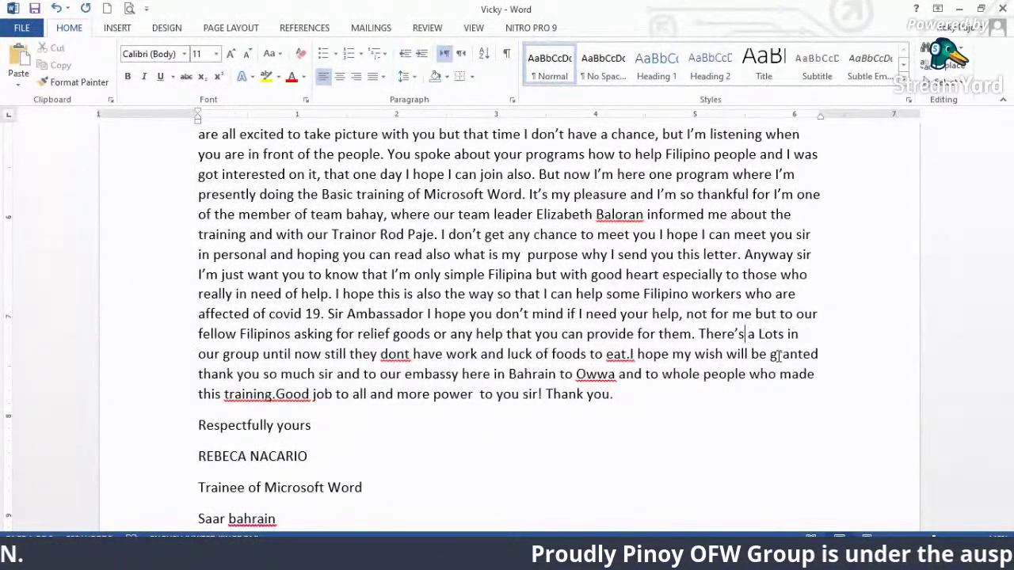
left_click(782, 335)
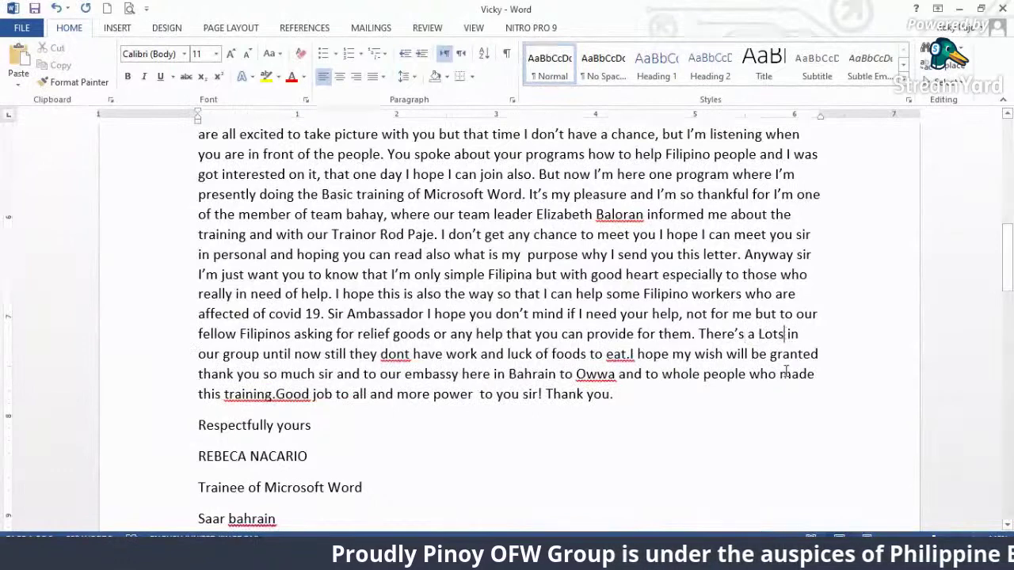
key("BackSpace")
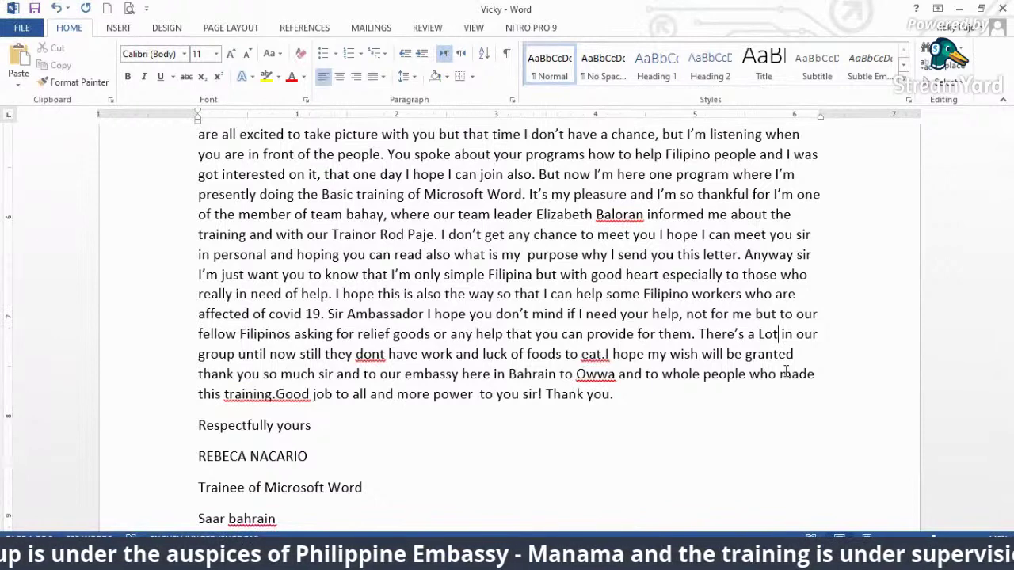
- Correct "dont" to "don't" and "luck" to "lack" in "they dont have work and luck of foods"
right_click(380, 355)
left_click(420, 373)
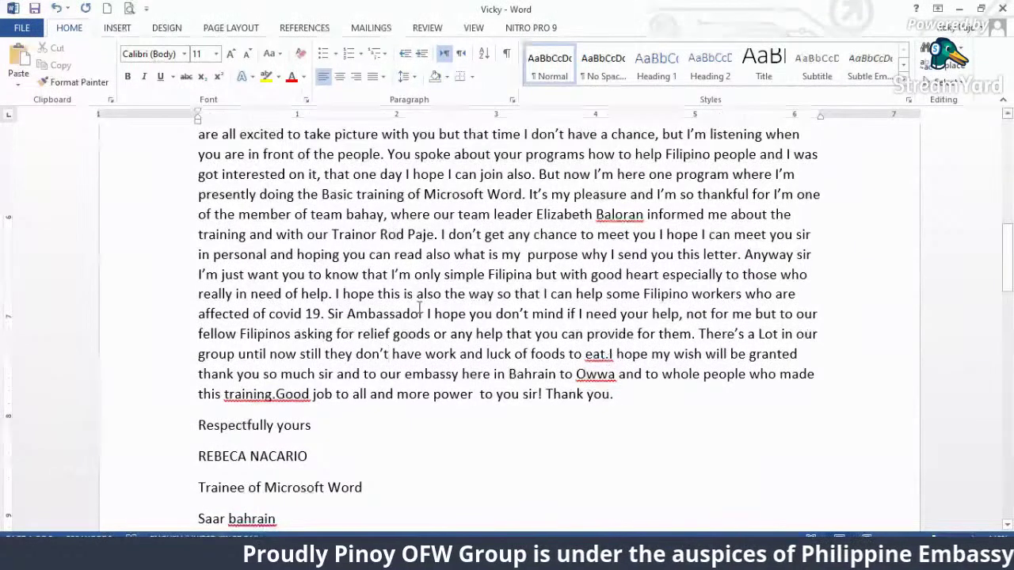
left_click(497, 356)
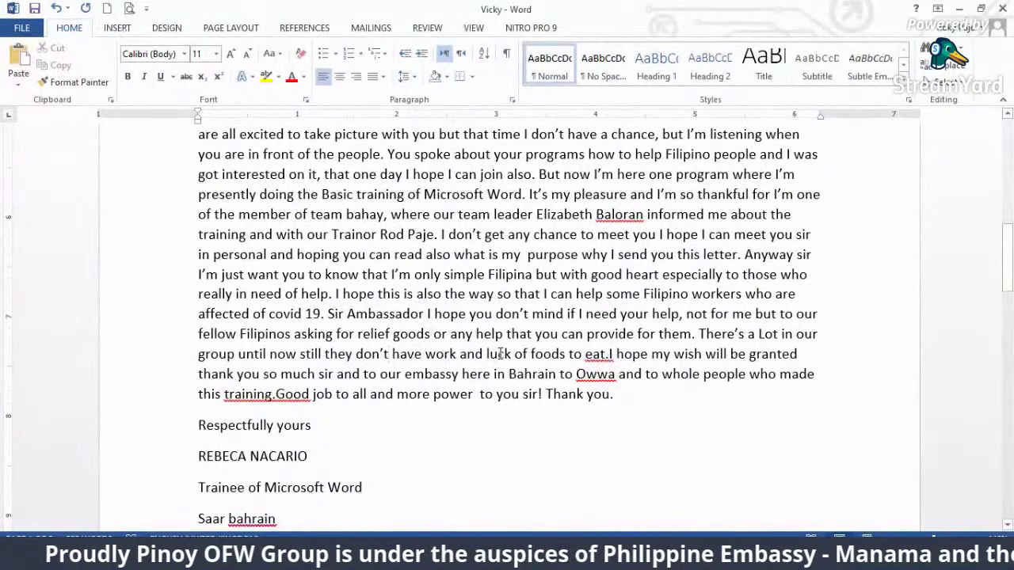
key("BackSpace")
type("a")
left_click(568, 356)
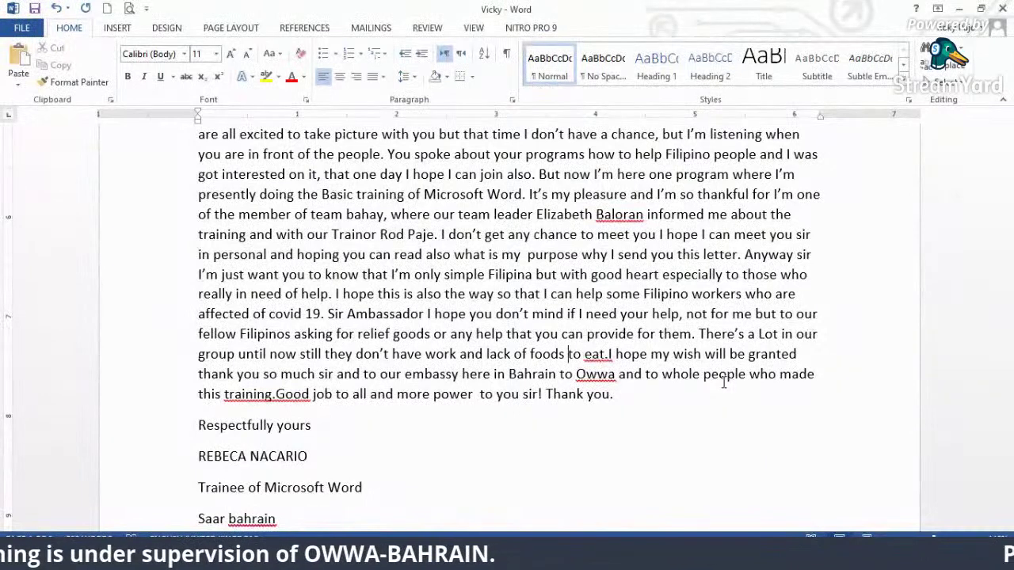
- Insert a space between "eat." and "I hope", and add "and" after "here in Bahrain"
left_click(610, 354)
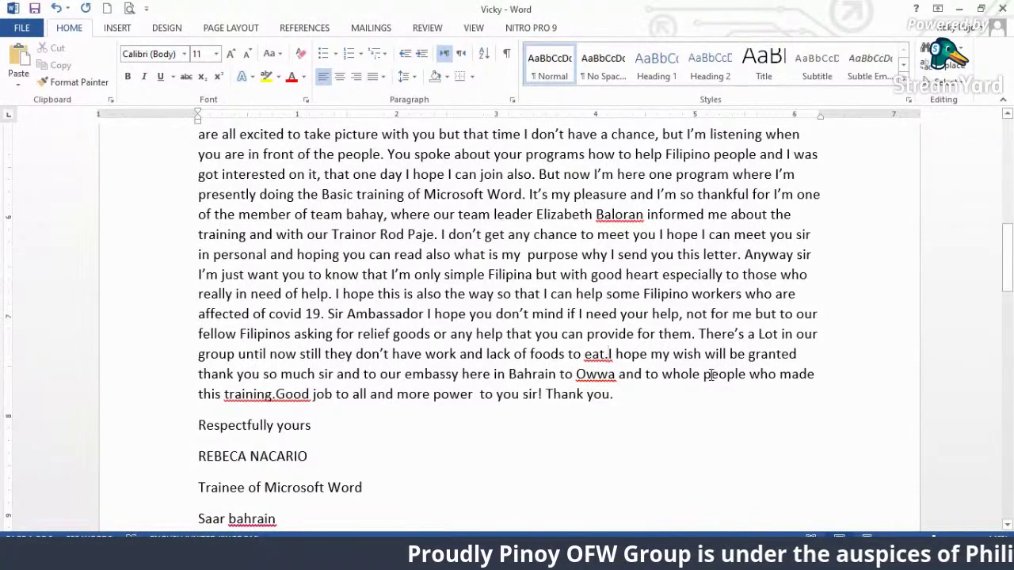
type(".")
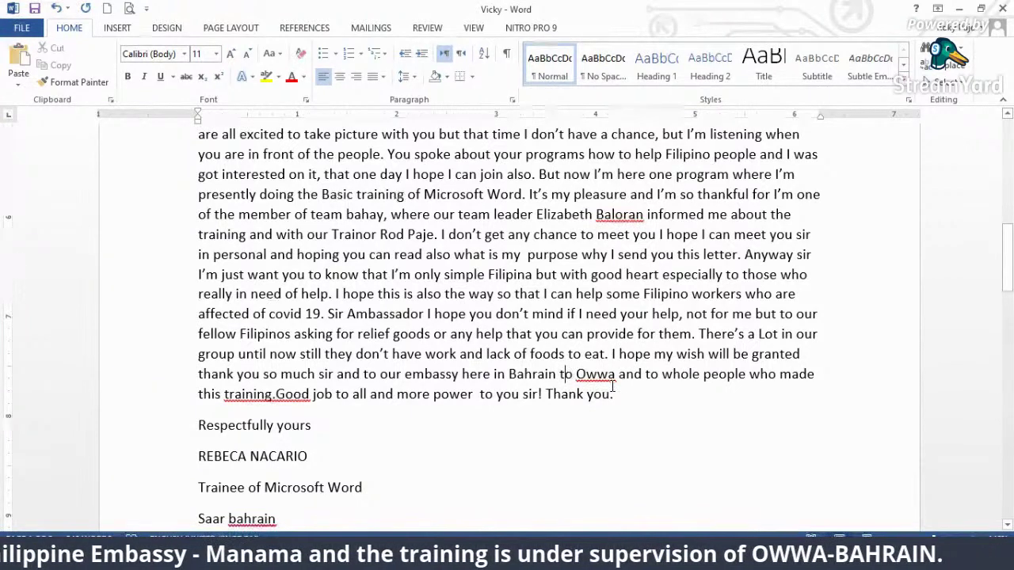
type("and")
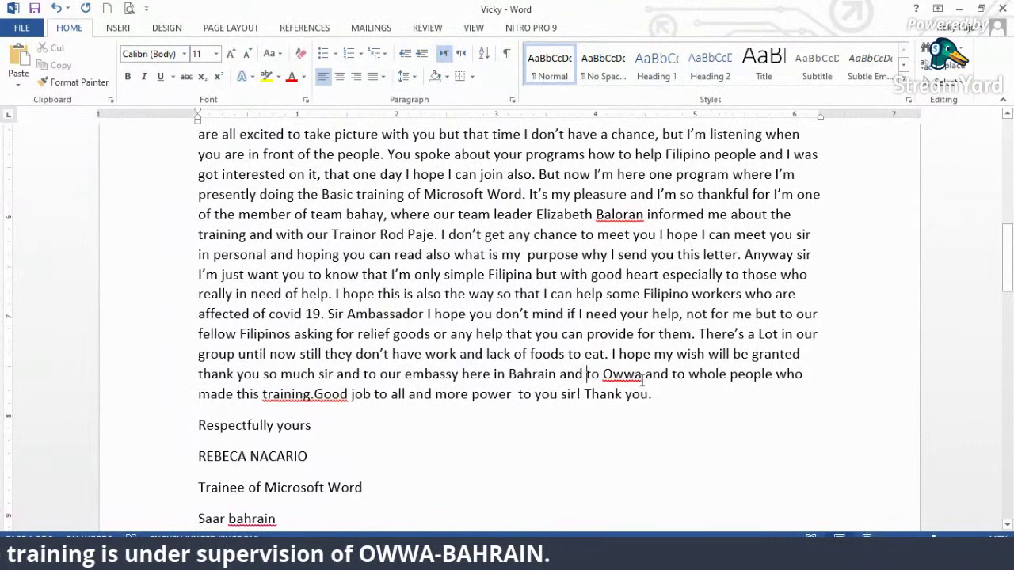
- Capitalize "Owwa" as "OWWA" and replace "whole" with "all" so the text reads "to all people"
left_click_drag(642, 374, 618, 373)
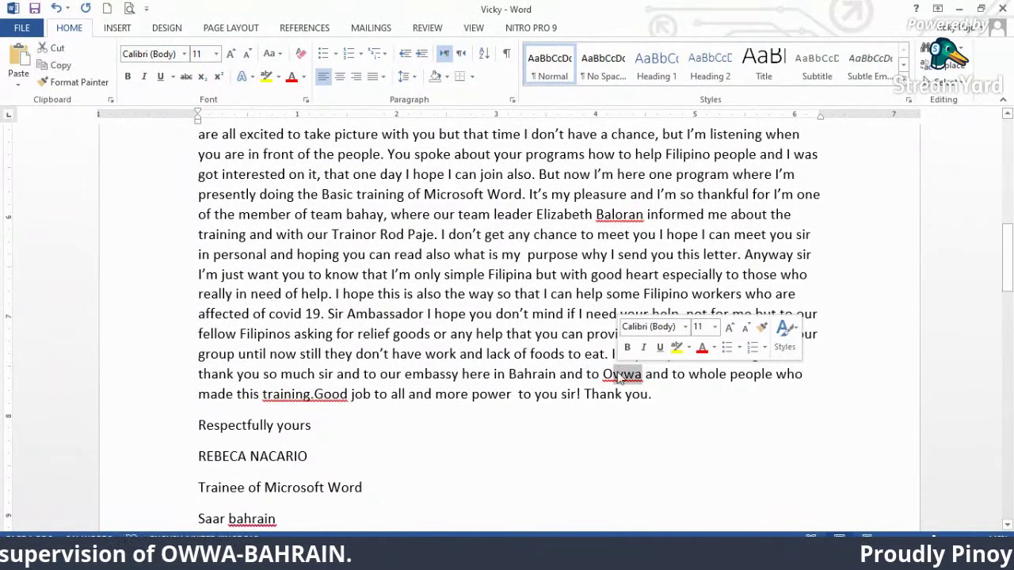
type("WWA")
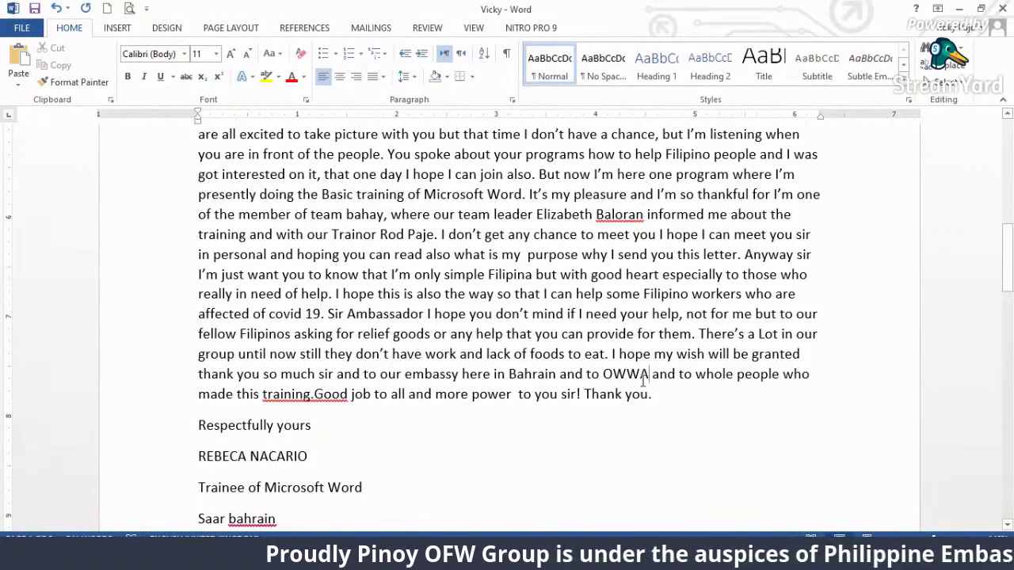
double_click(686, 374)
type("to")
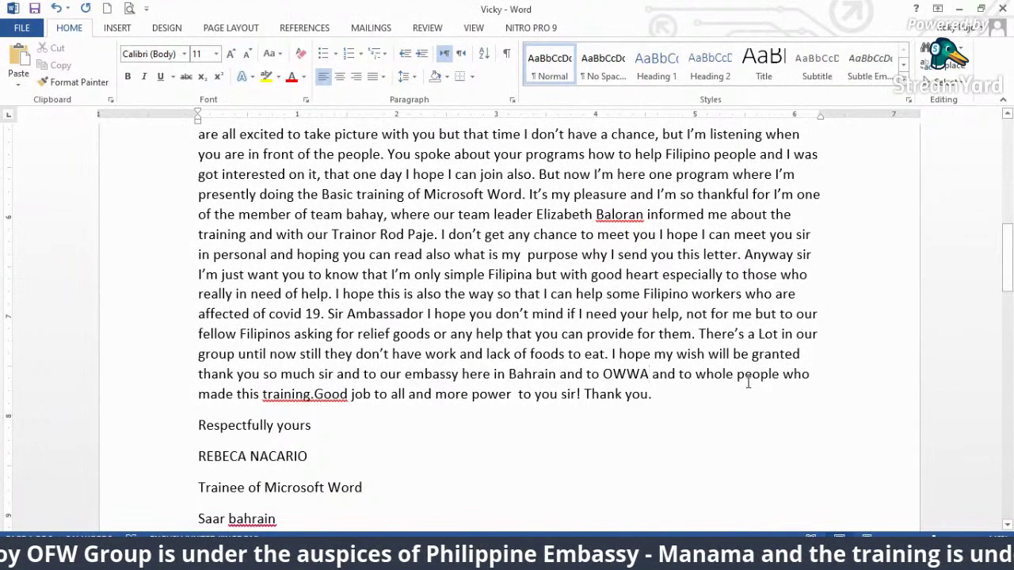
left_click_drag(733, 376, 695, 374)
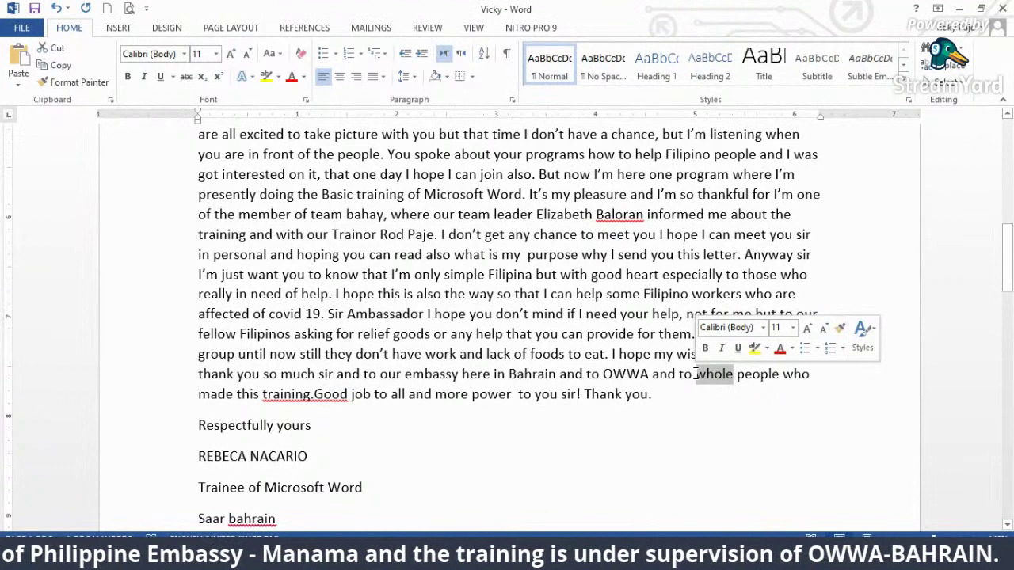
type("all")
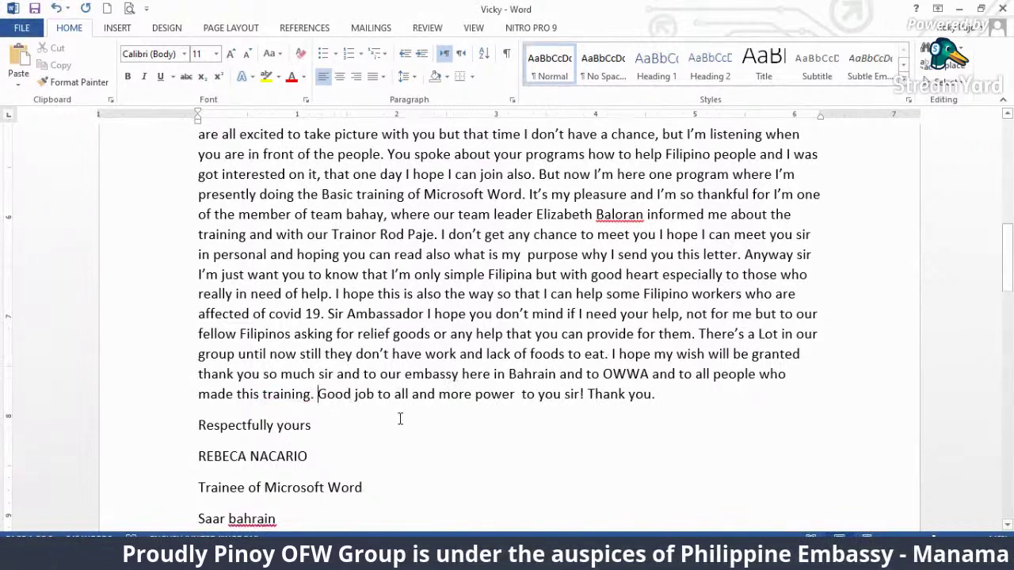
- Insert a space between "training." and "Good", and remove the extra space after "more power"
left_click(245, 403)
left_click(517, 394)
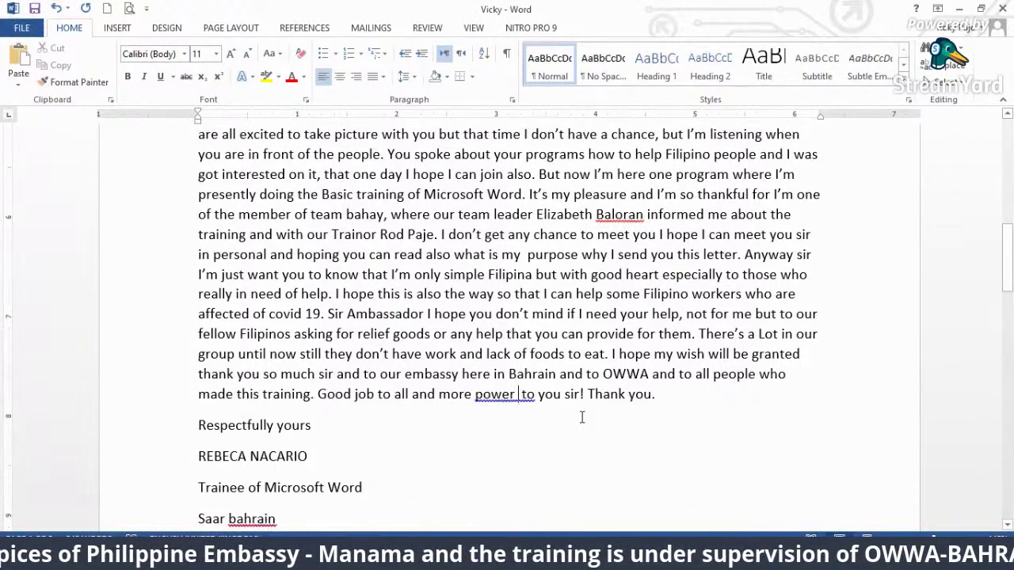
key("BackSpace")
left_click(417, 425)
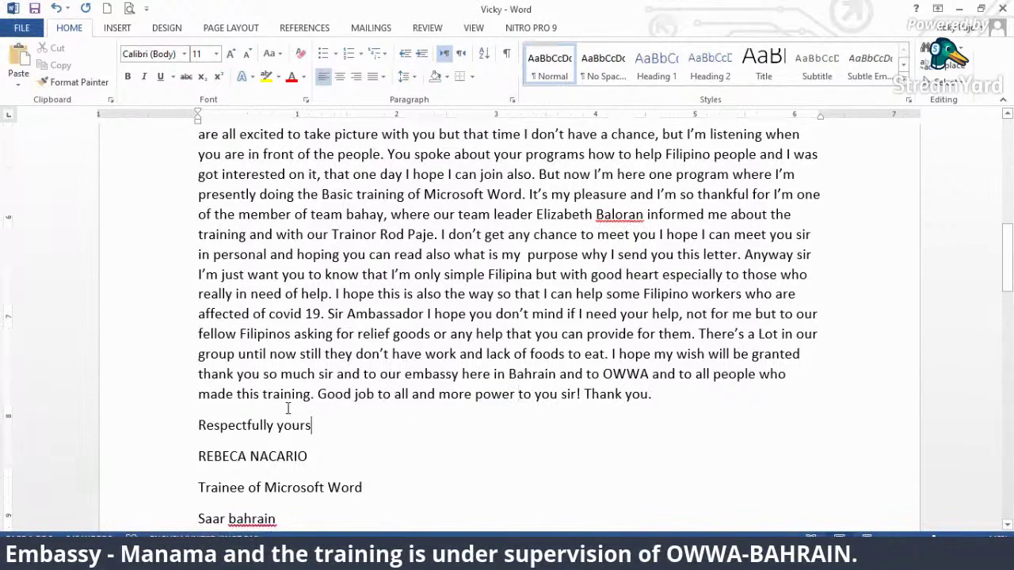
- Insert two blank lines between the last body paragraph and "Respectfully yours"
left_click(197, 419)
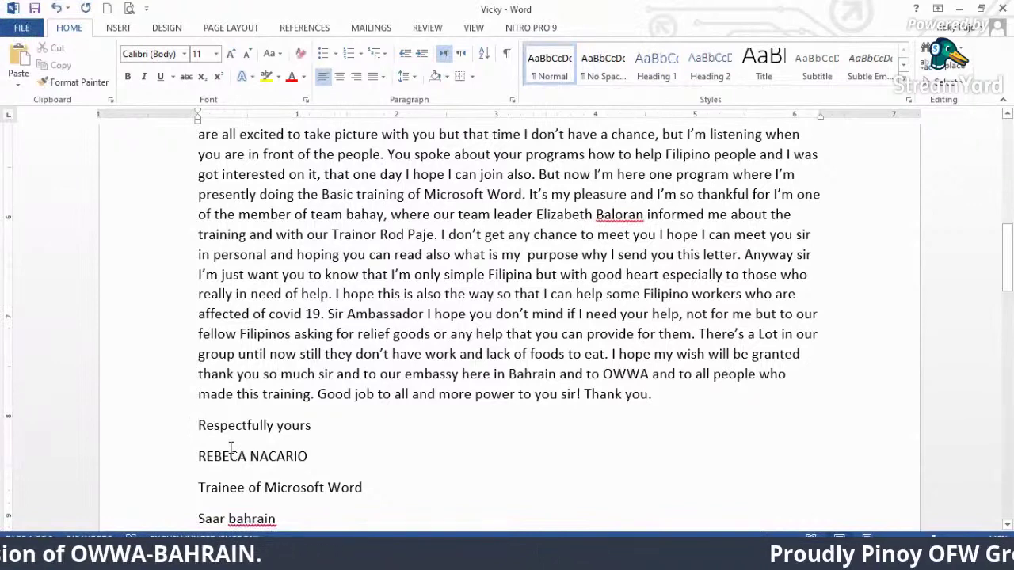
key("Return")
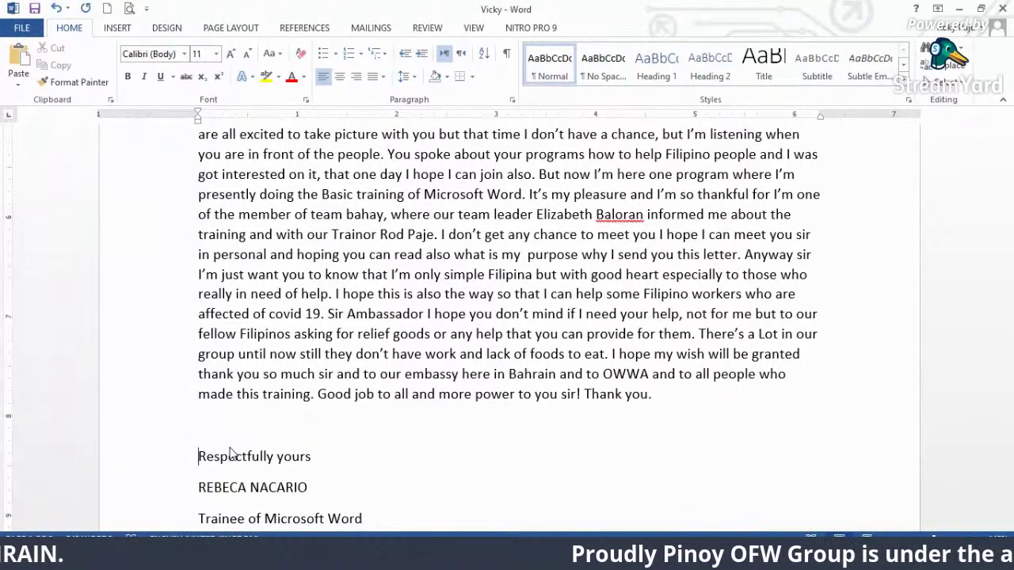
key("Return")
- Add a comma after "Respectfully yours" and insert a blank line between it and the signatory's name
scroll(323, 347, "down", 3)
left_click(320, 339)
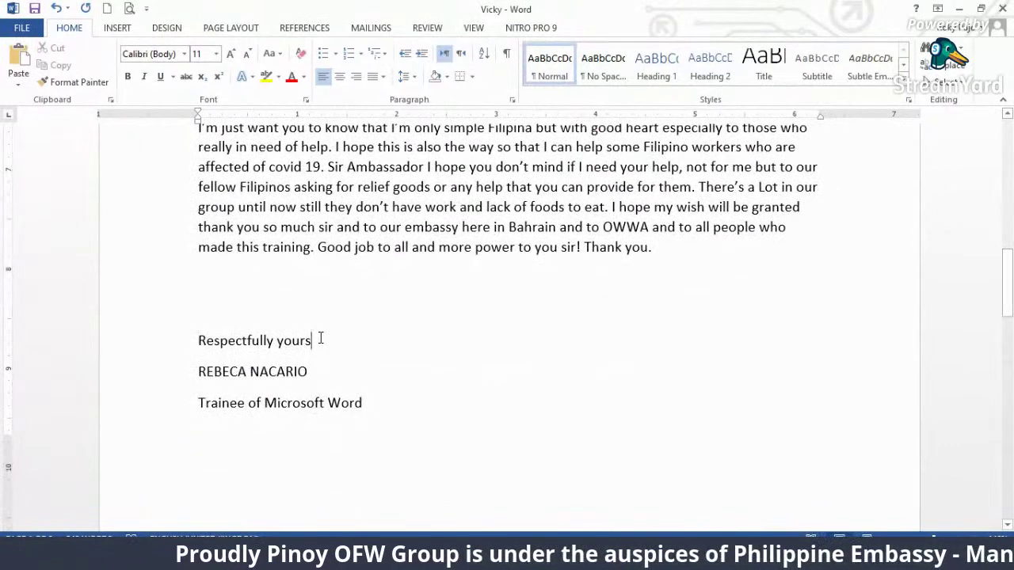
type(",")
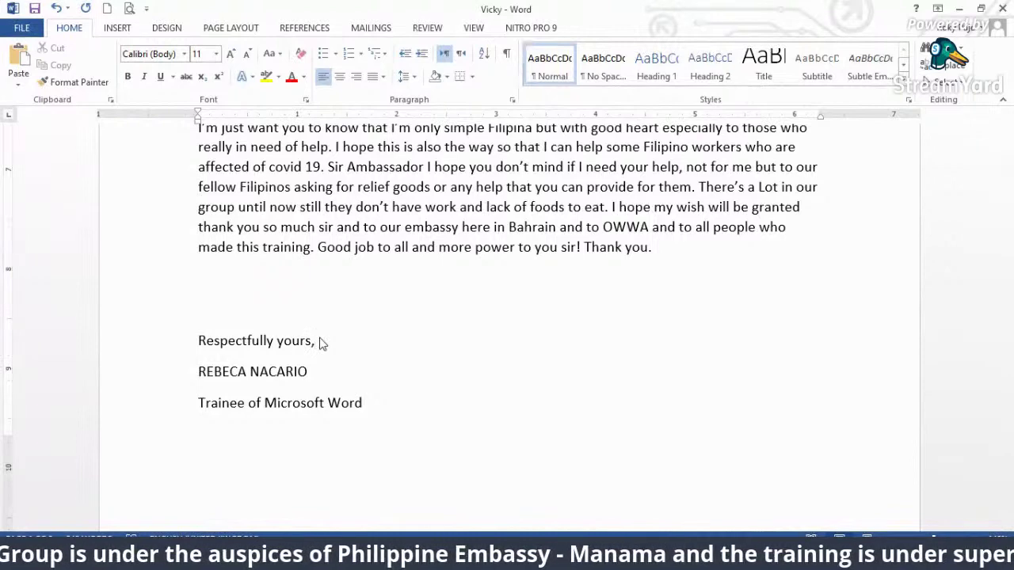
key("Return")
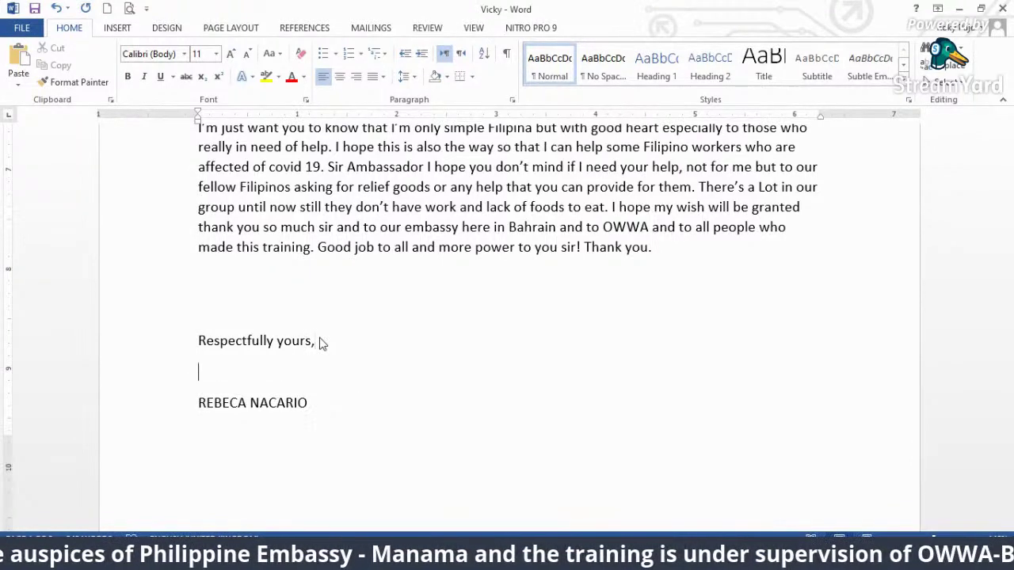
scroll(99, 483, "down", 3)
left_click(332, 259)
key("Delete")
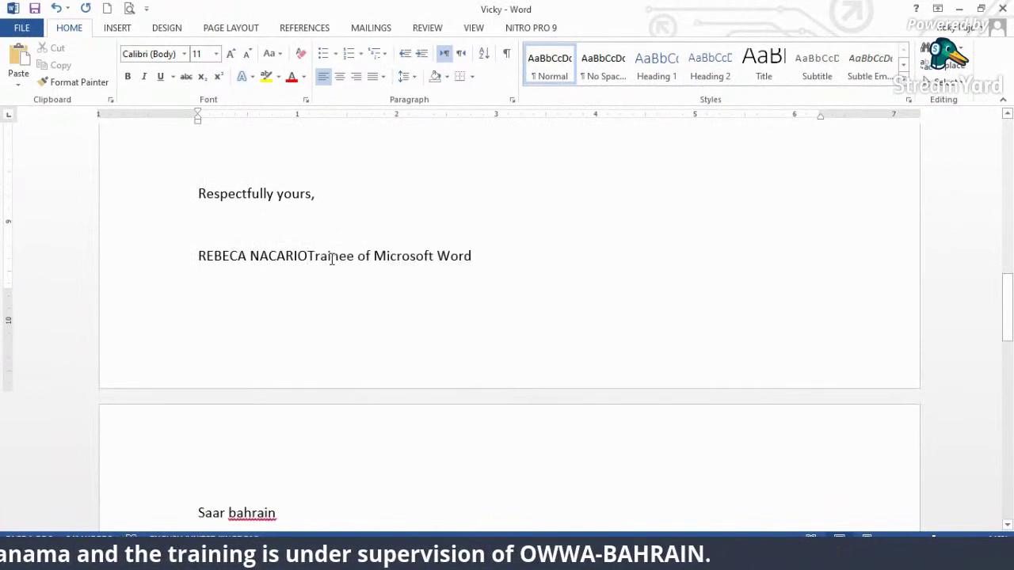
key("ctrl+Return")
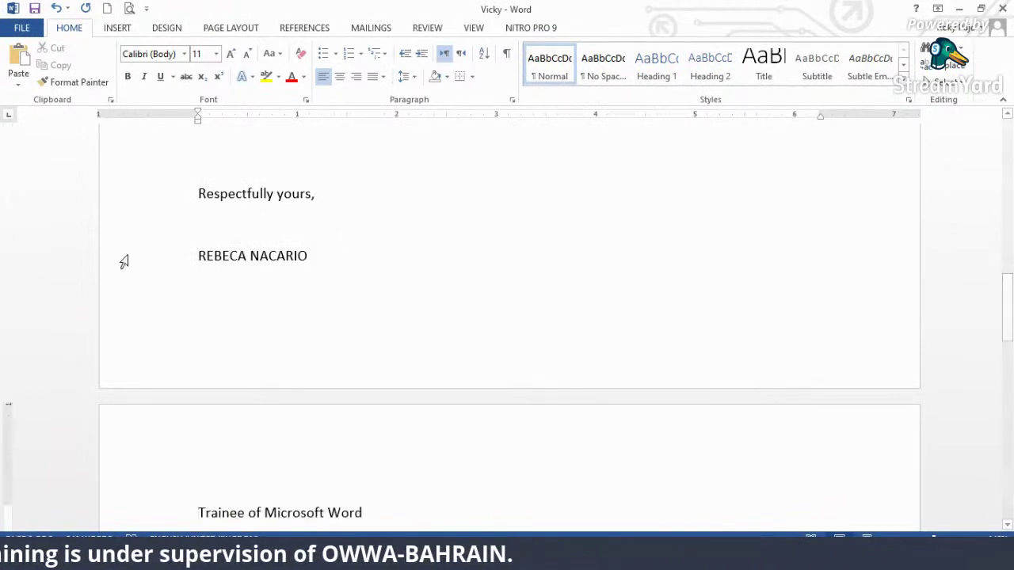
- Remove the paragraph spacing after the signatory's name so "Trainee of Microsoft Word" sits directly beneath it
left_click(150, 256)
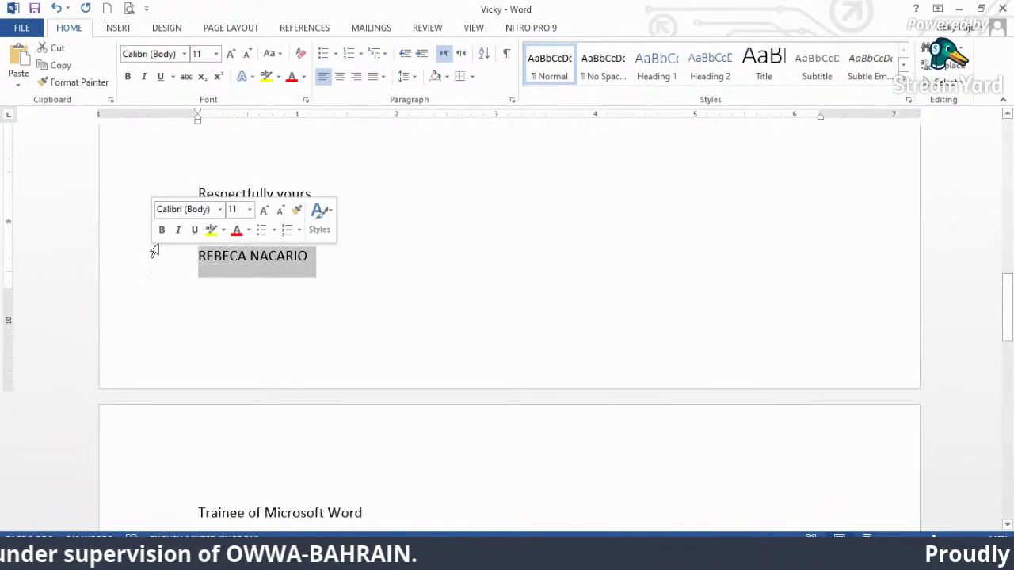
left_click(416, 77)
left_click(471, 241)
left_click(444, 275)
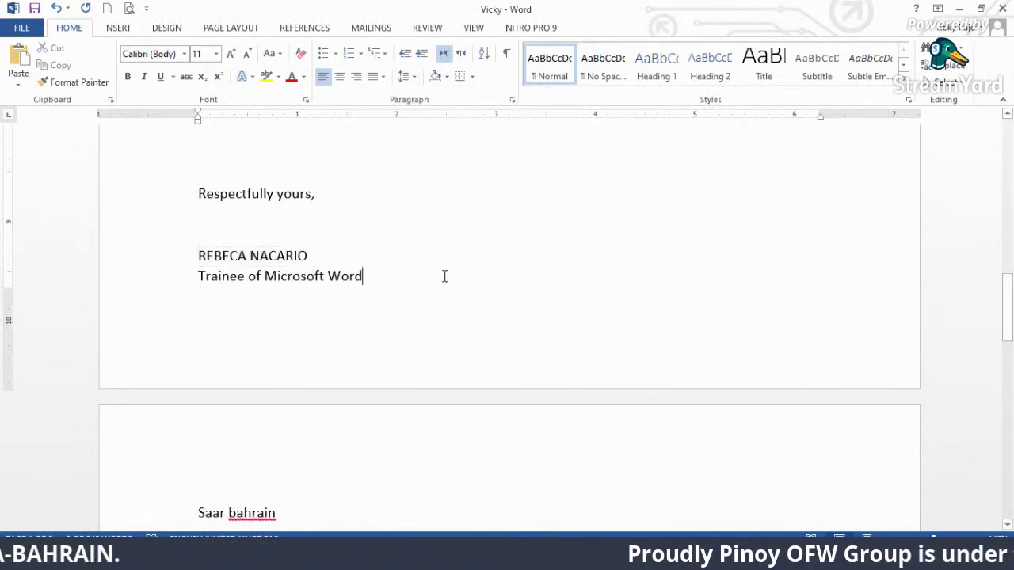
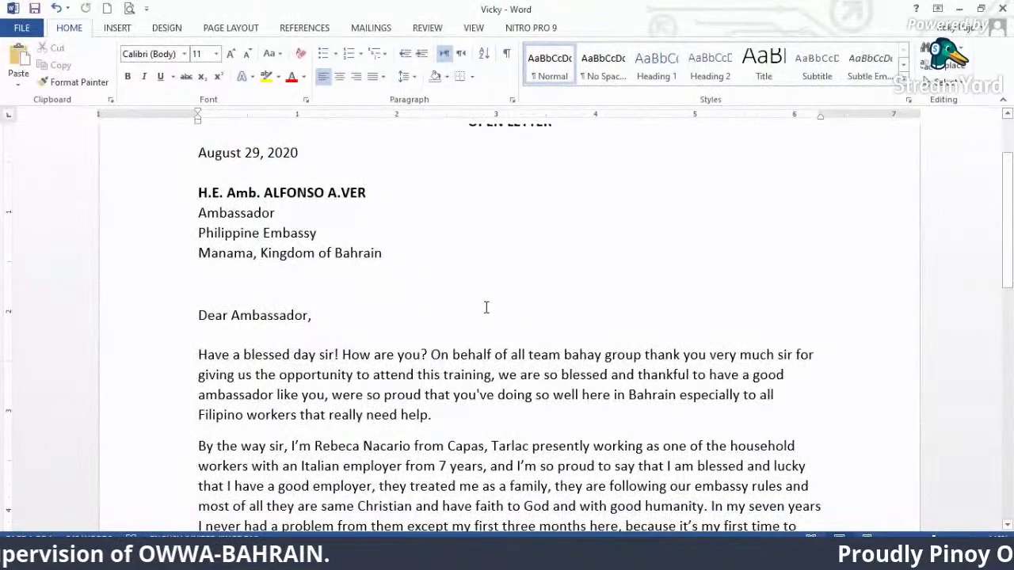
- Read through the corrected open letter once more, close it, and open the inquiry letter document
scroll(486, 307, "down", 10)
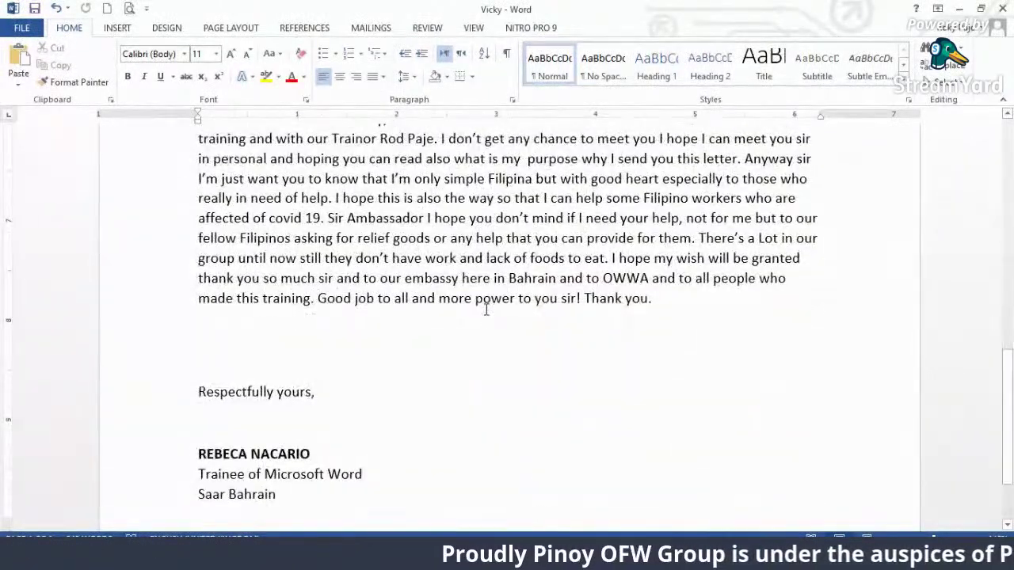
scroll(487, 310, "up", 10)
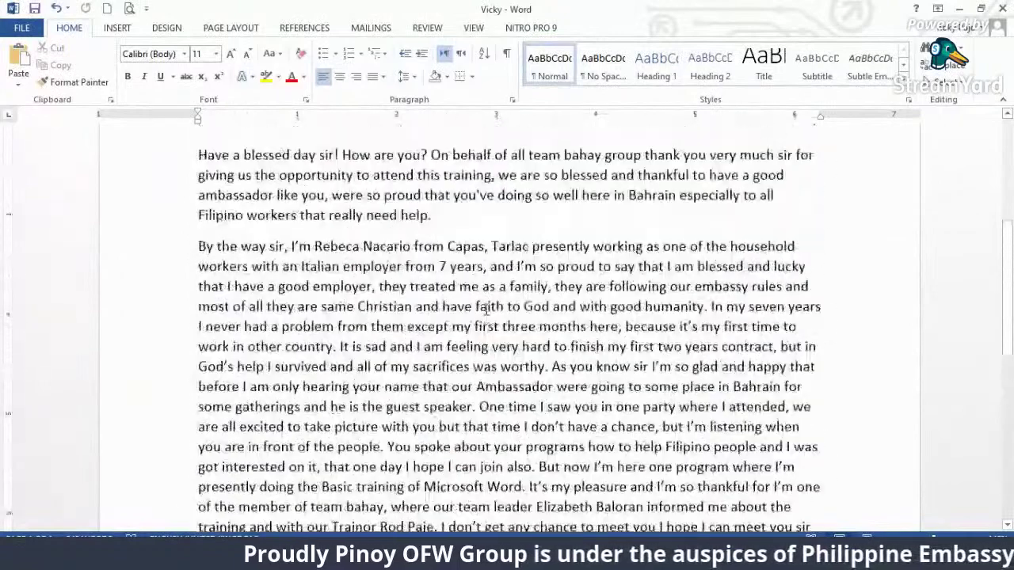
scroll(486, 313, "up", 3)
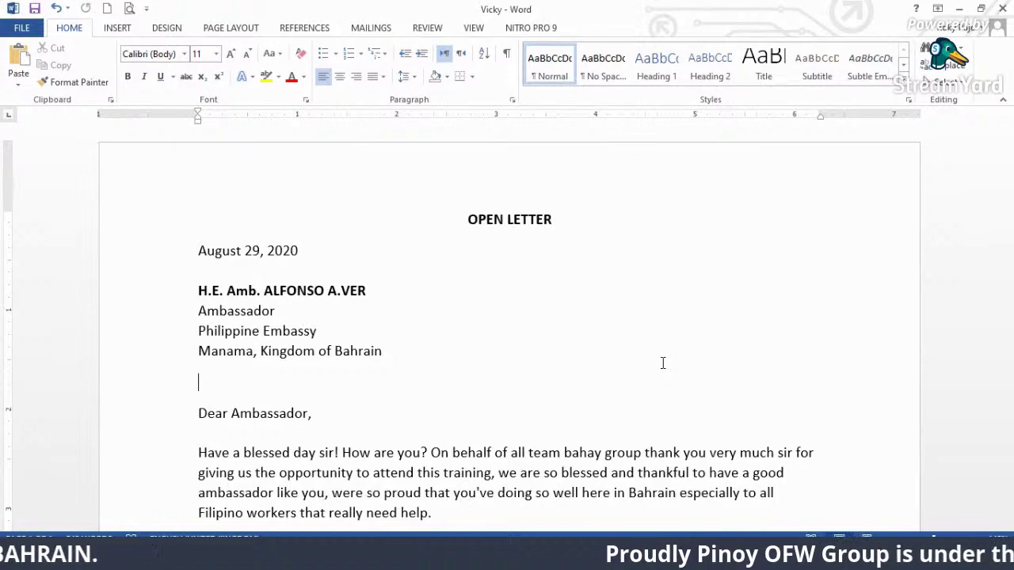
scroll(663, 357, "down", 9)
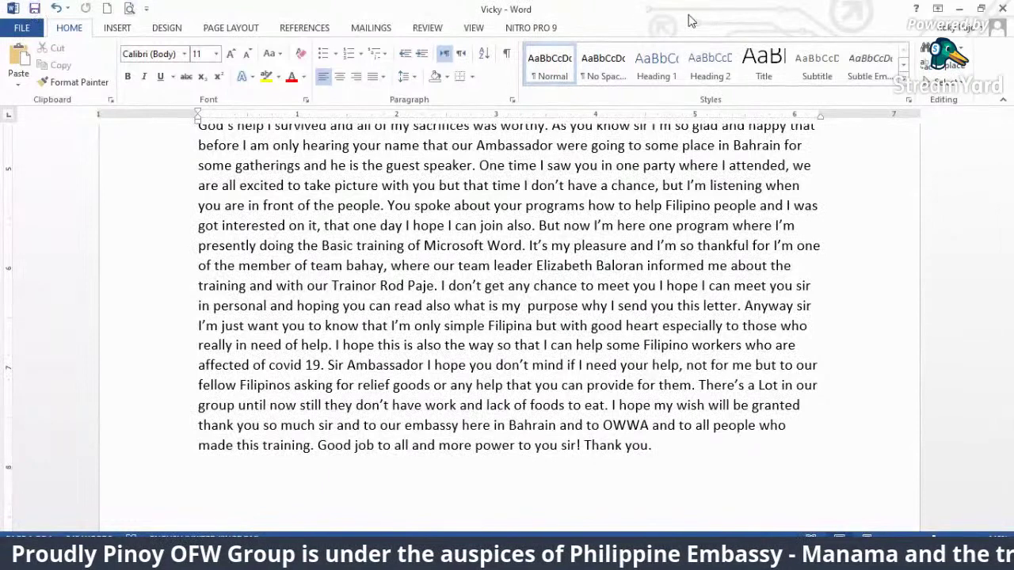
left_click(1004, 9)
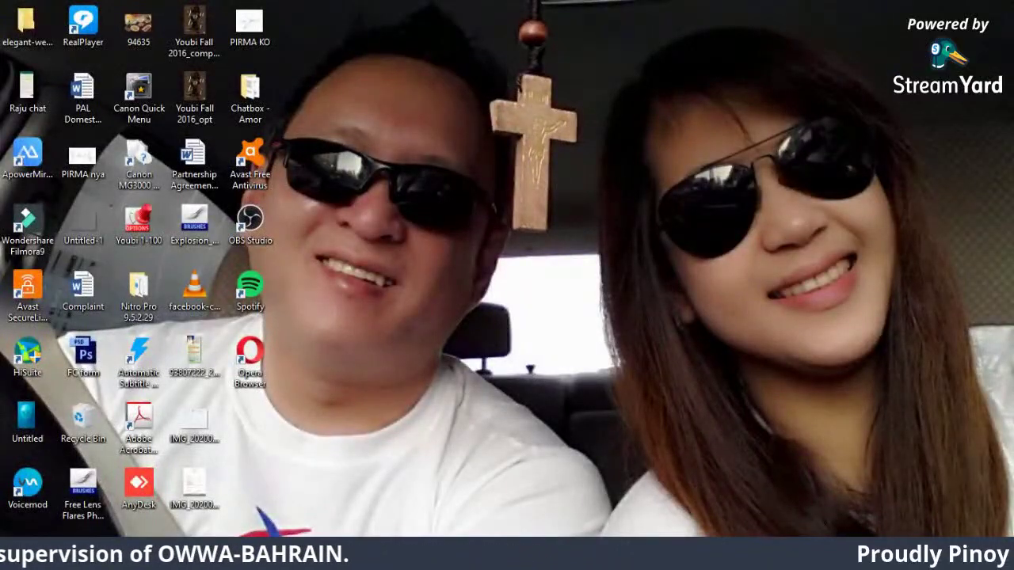
left_click(147, 557)
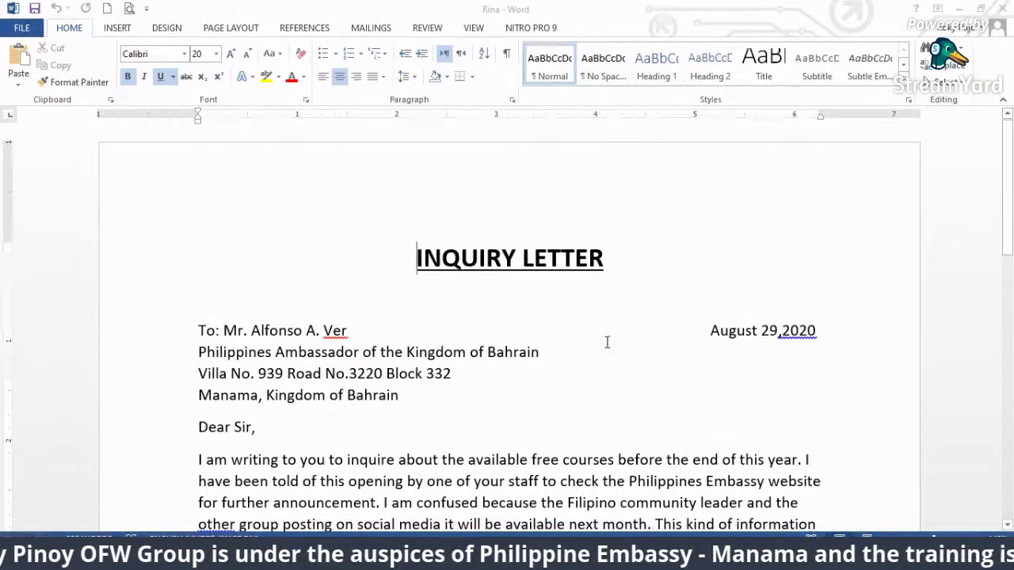
- Insert a space before "2020" in the date and cut the date from the addressee line
left_click(781, 331)
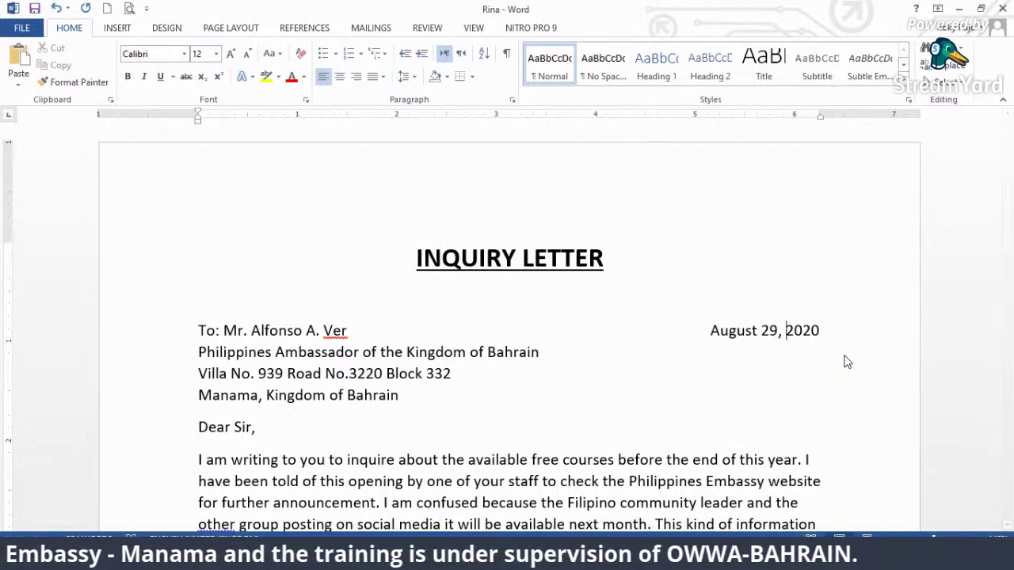
double_click(717, 331)
left_click(817, 330, "shift")
key("ctrl+c")
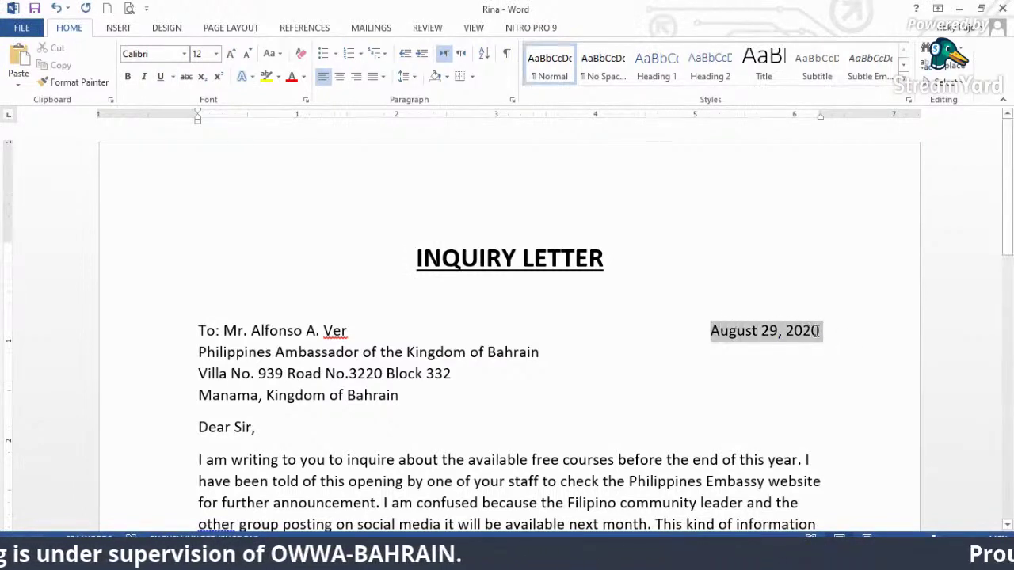
key("Delete")
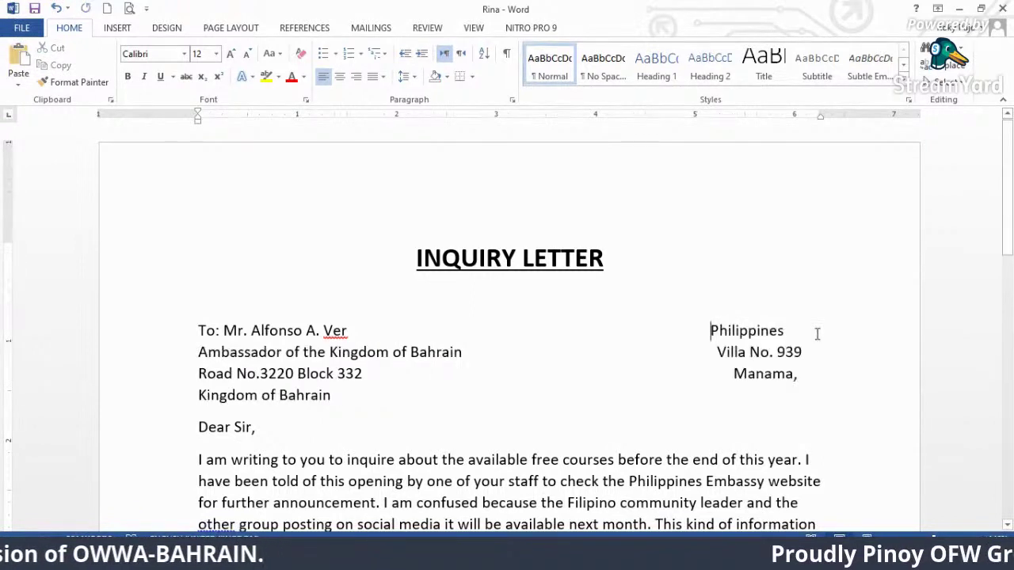
- Start a new paragraph after the addressee's name, delete the leftover trailing spaces, and remove the spacing after that paragraph
key("Return")
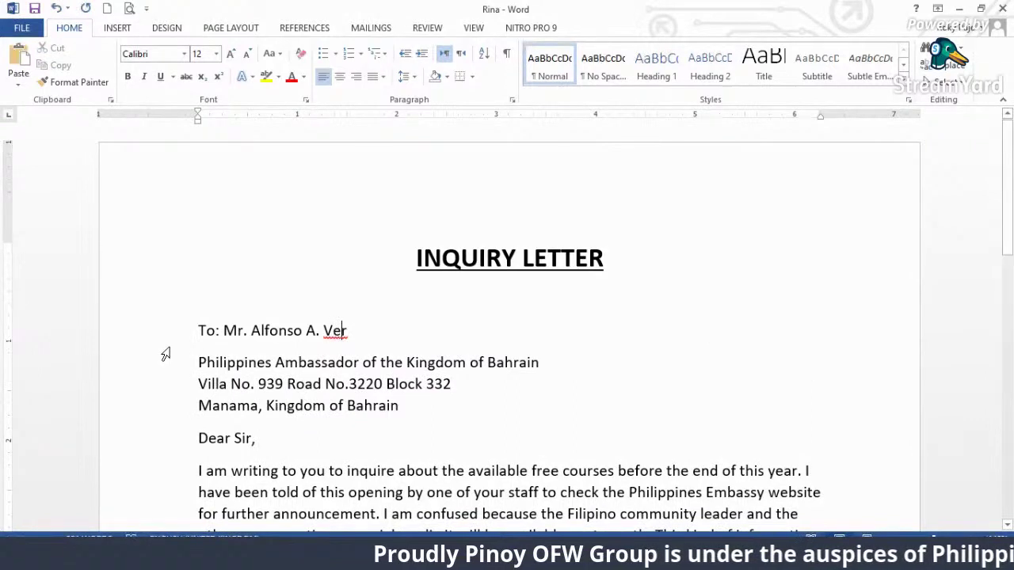
mouse_move(353, 332)
left_mouse_down()
mouse_move(855, 322)
mouse_move(970, 310)
mouse_move(349, 331)
left_mouse_up()
key("Delete")
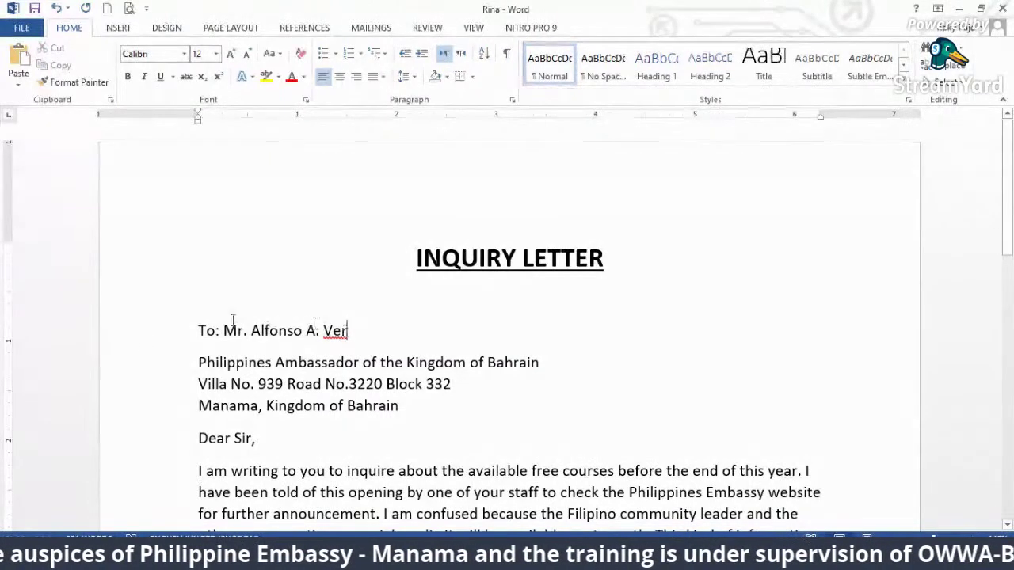
left_click(143, 338)
left_click(407, 76)
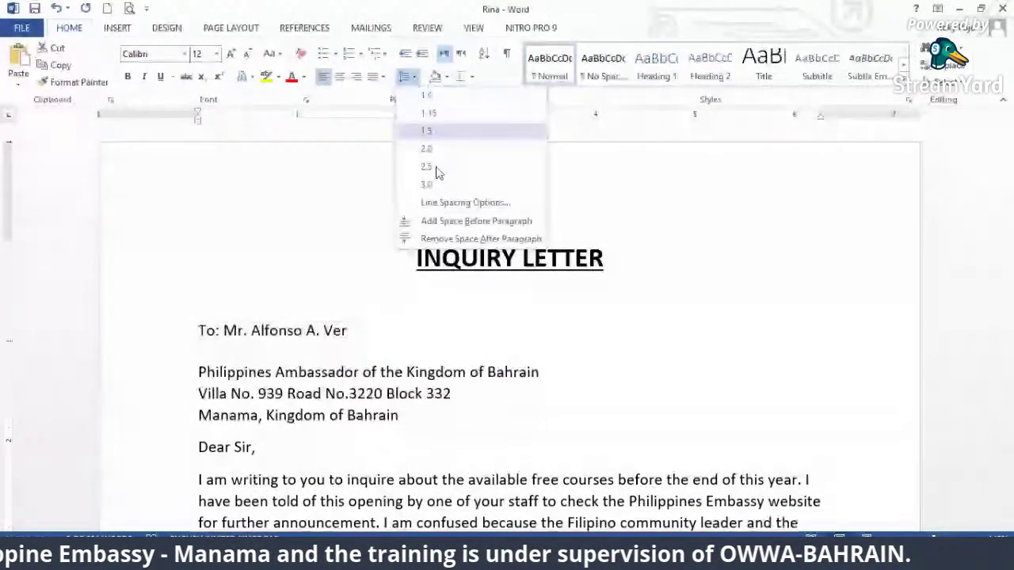
left_click(449, 238)
- Paste the date "August 29, 2020" on the blank line beneath the "INQUIRY LETTER" title and right-align it
left_click(247, 313)
key("ctrl+v")
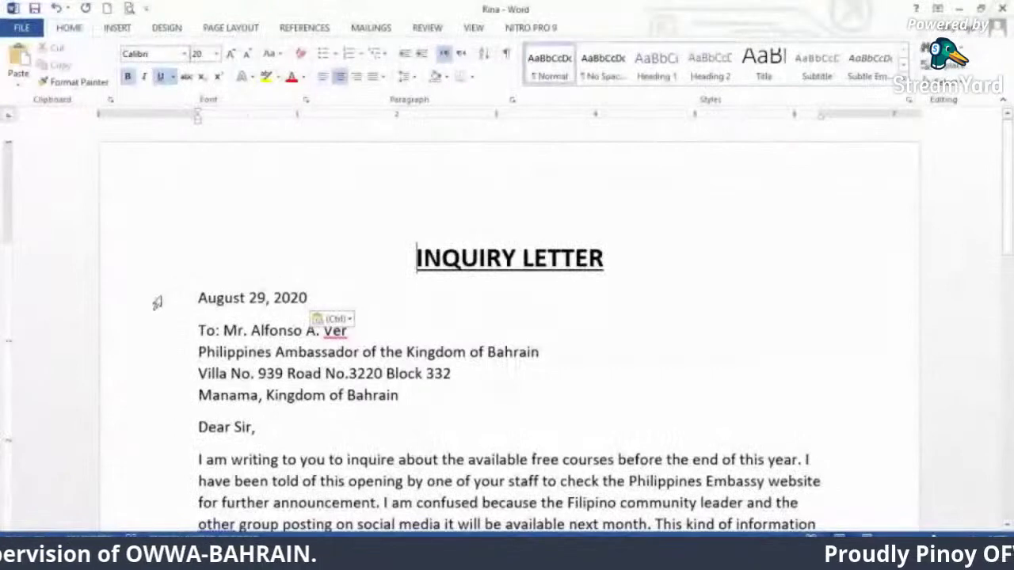
left_click(154, 301)
left_click(356, 77)
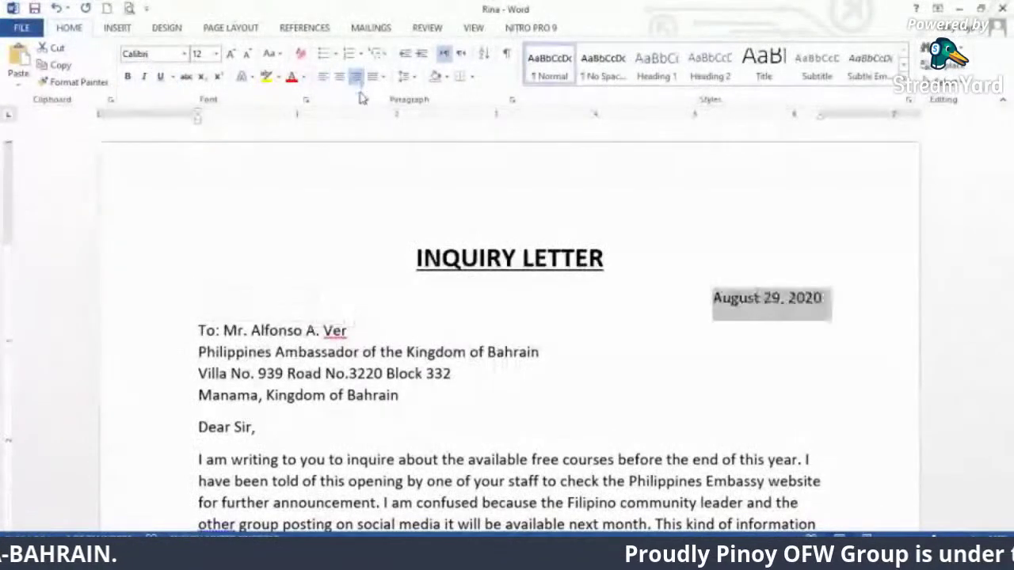
left_click(609, 387)
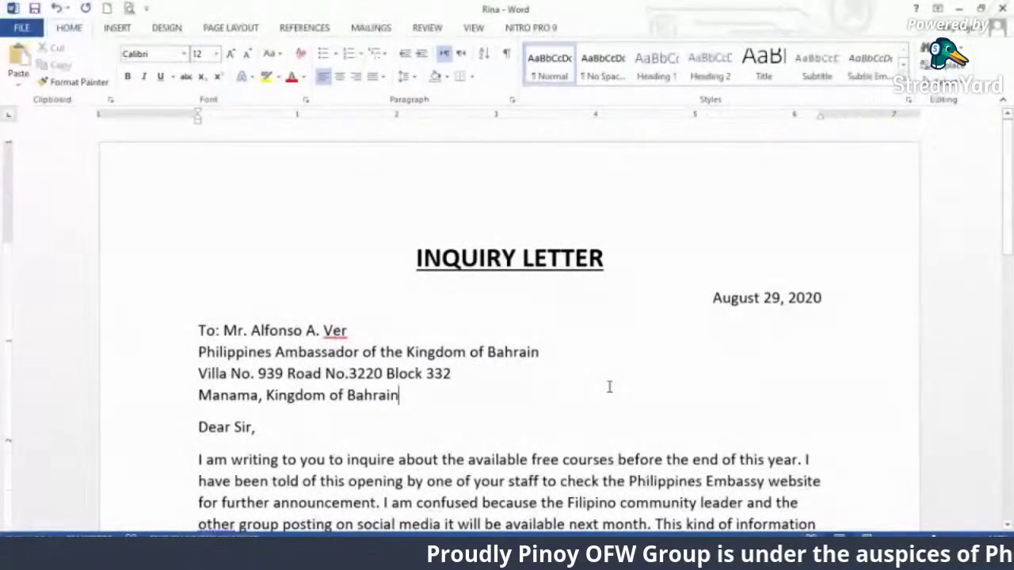
- Replace "To: Mr." in front of the addressee's name with "H.E. Amb."
scroll(609, 394, "down", 2)
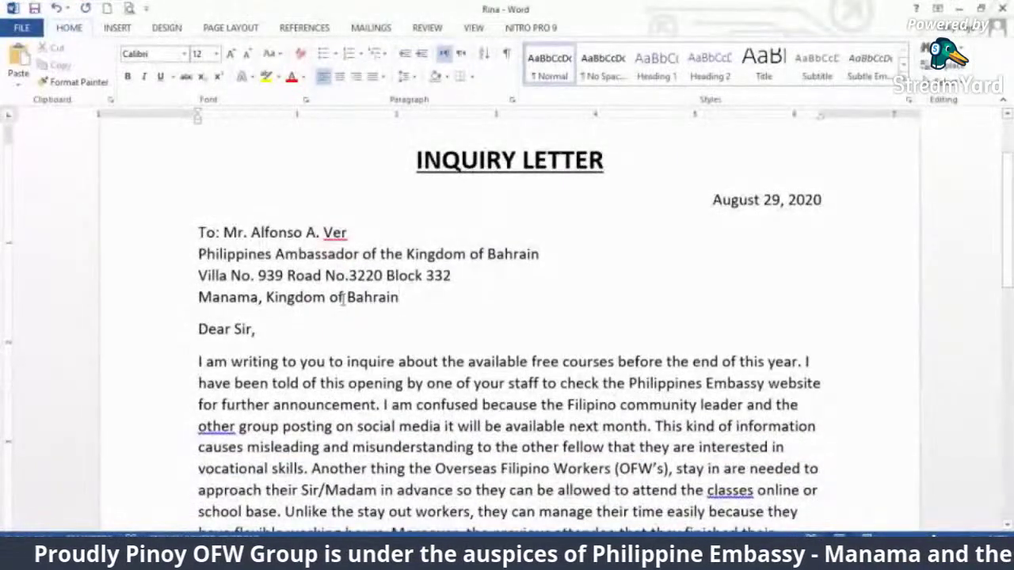
left_click_drag(247, 232, 172, 230)
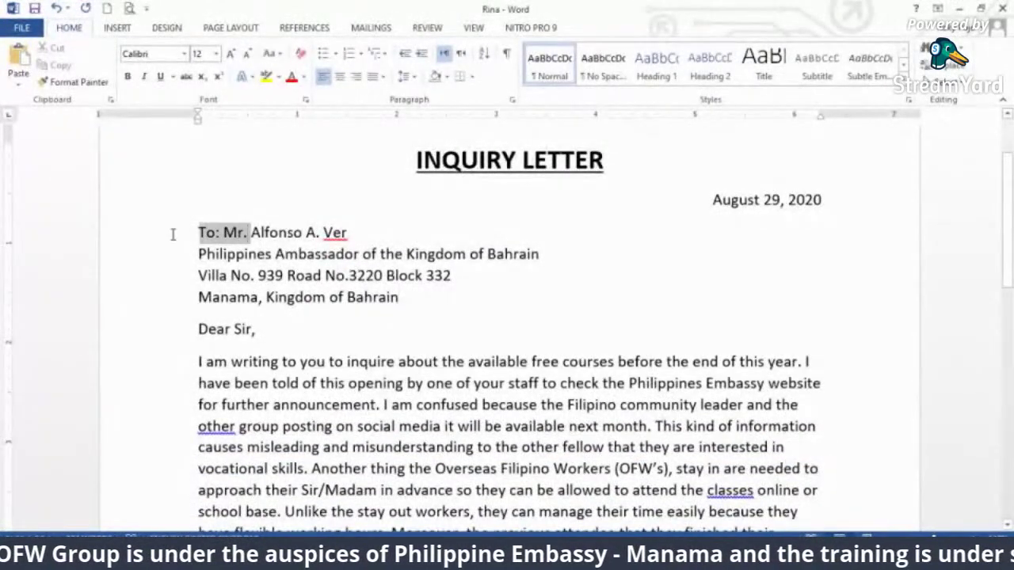
type("H")
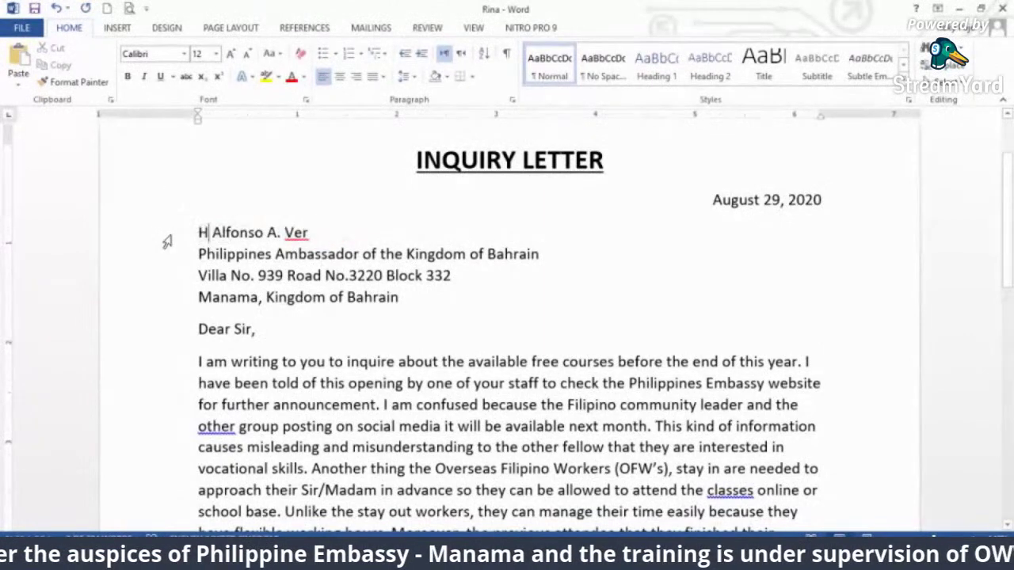
type(".")
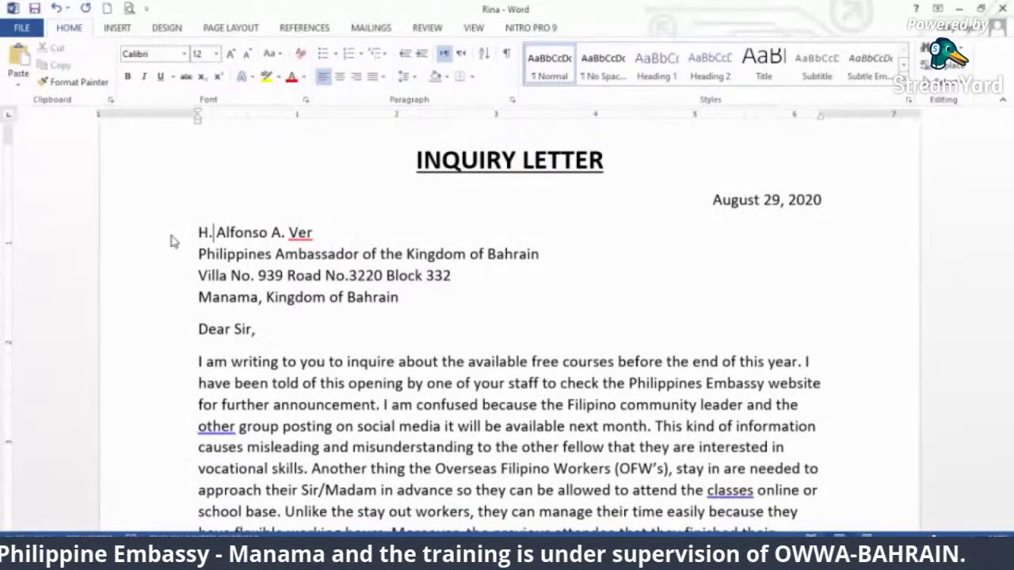
type("E")
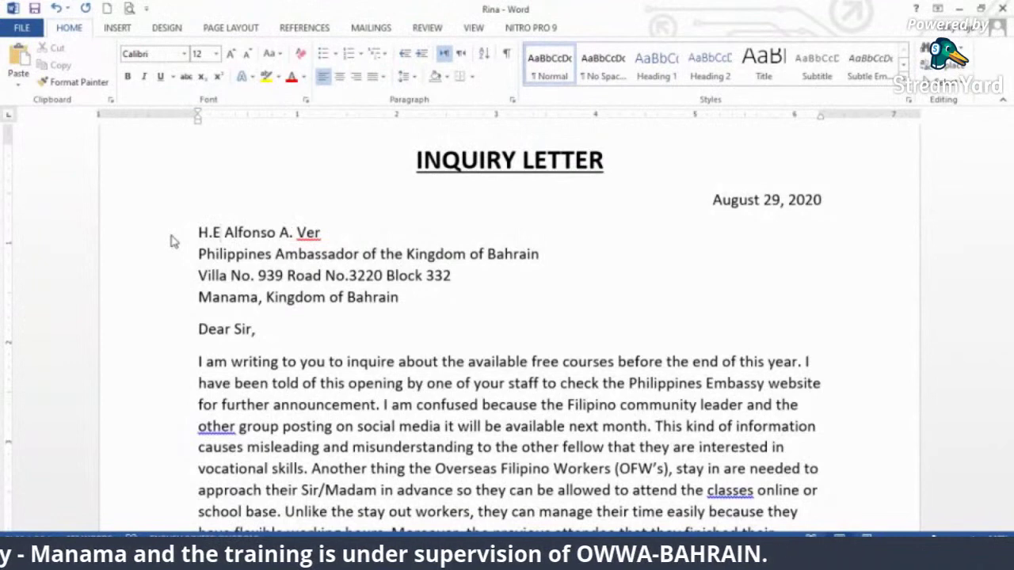
type(". Amb")
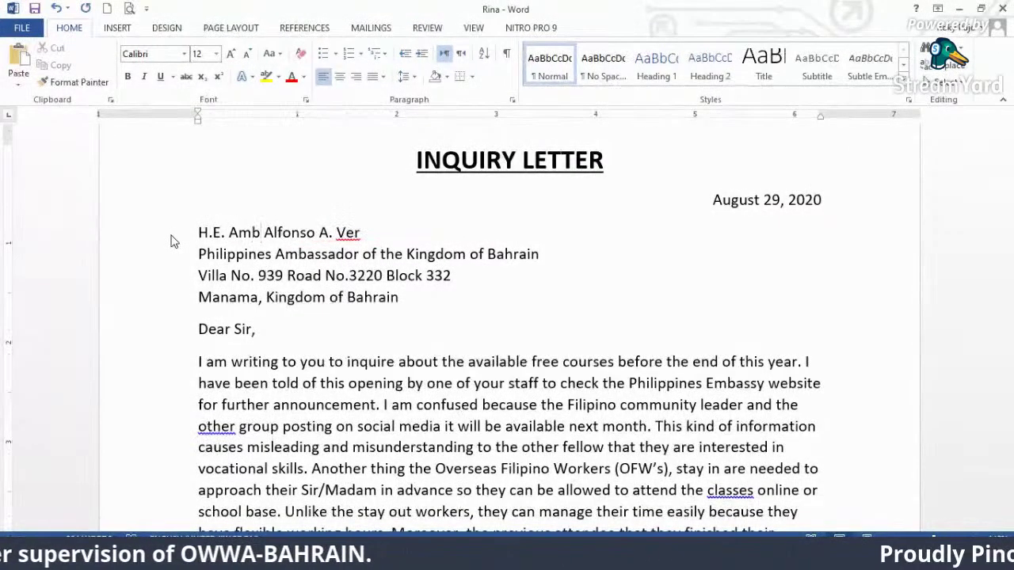
type(".")
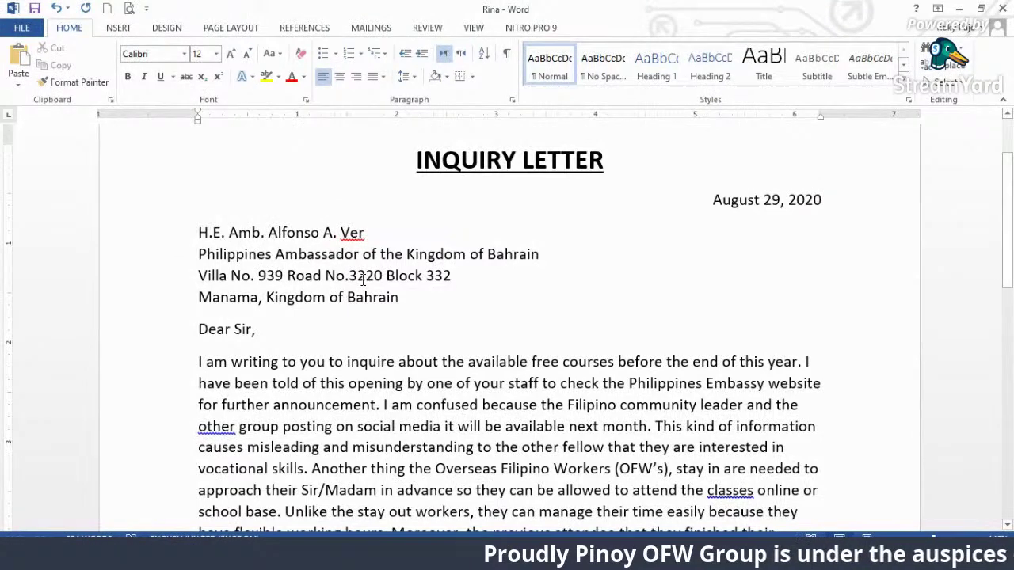
- Shorten "Philippines Ambassador of the" to "Philippine Ambassador" and put "Kingdom of Bahrain" on its own line without a leading space
left_click(269, 254)
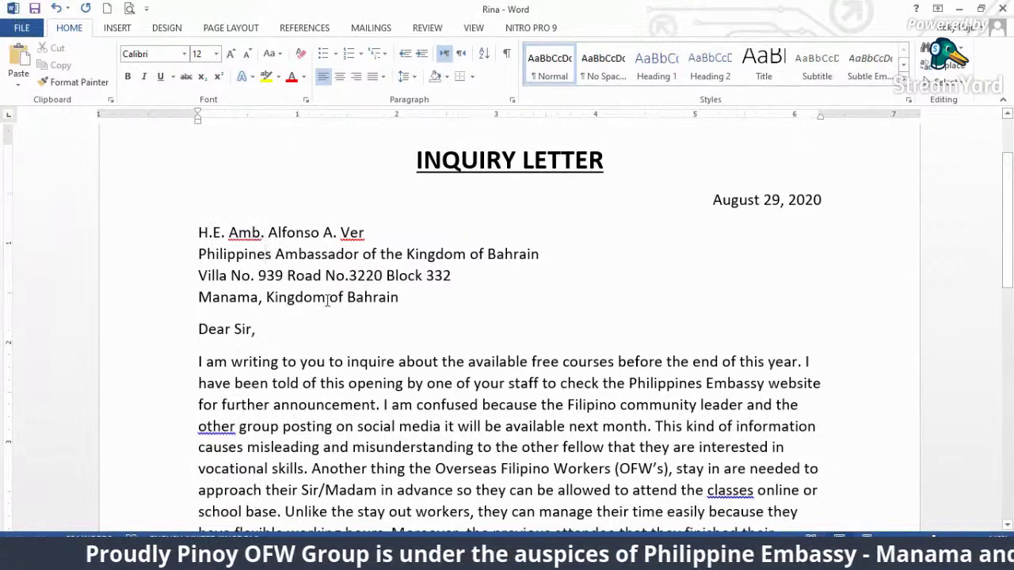
key("BackSpace")
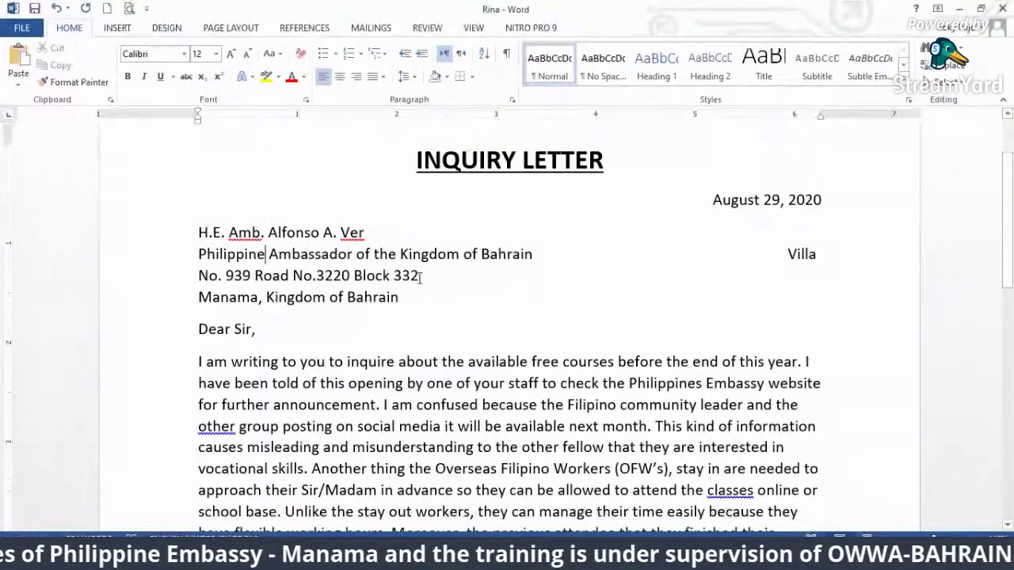
left_click(393, 255)
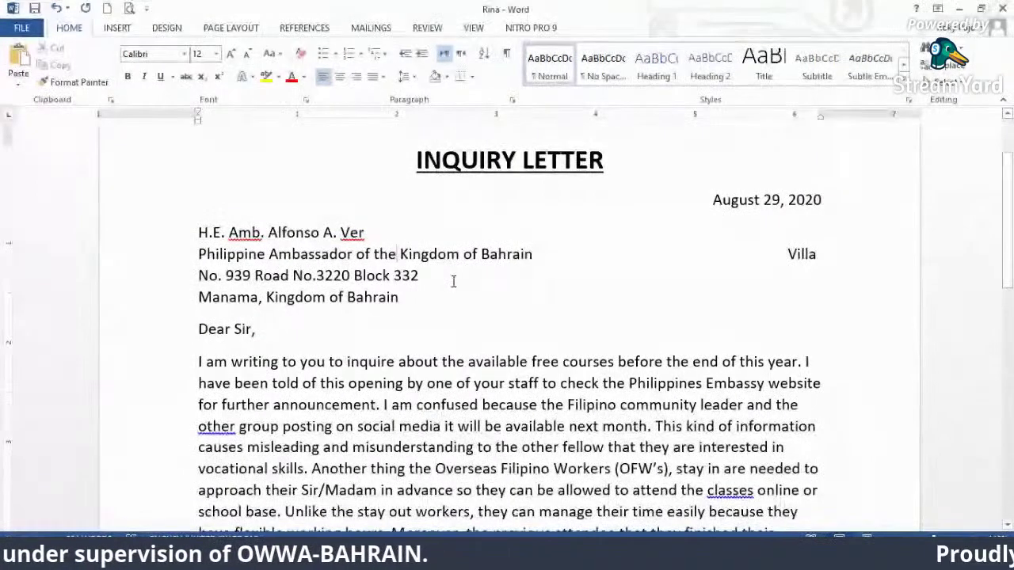
key("BackSpace")
key("BackSpace")
key("BackSpace")
key("BackSpace")
key("BackSpace")
key("BackSpace")
key("BackSpace")
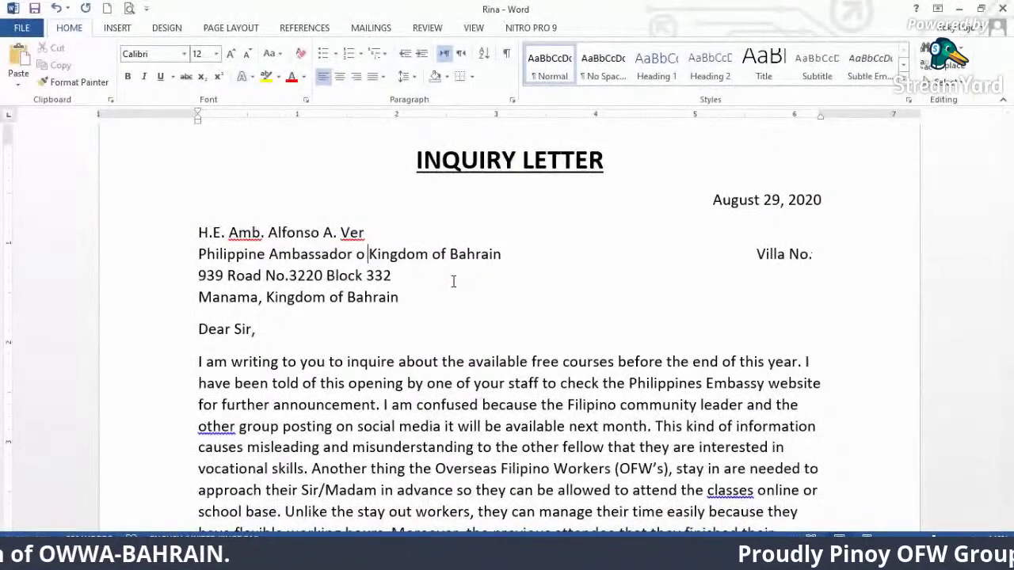
key("Return")
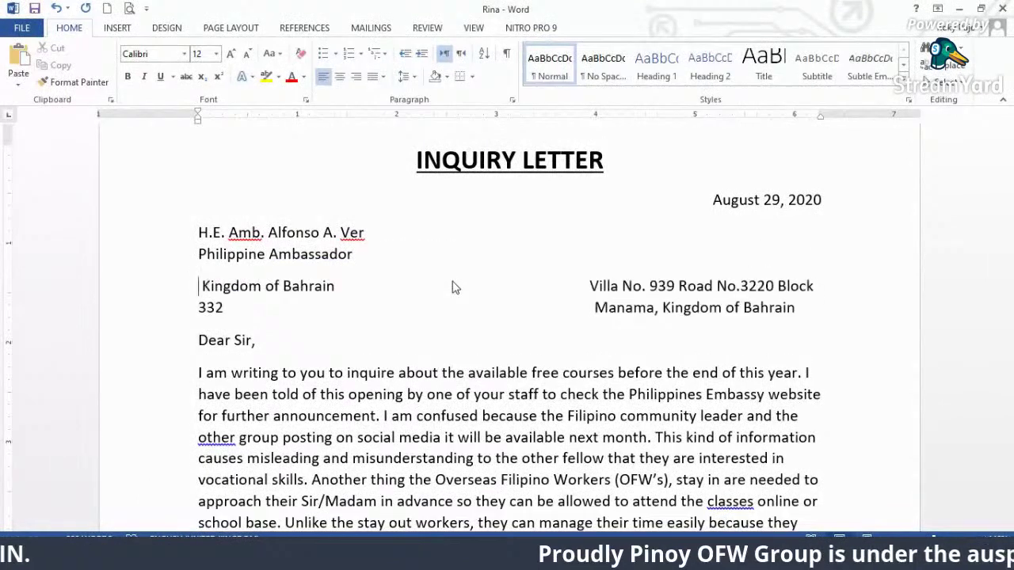
key("Delete")
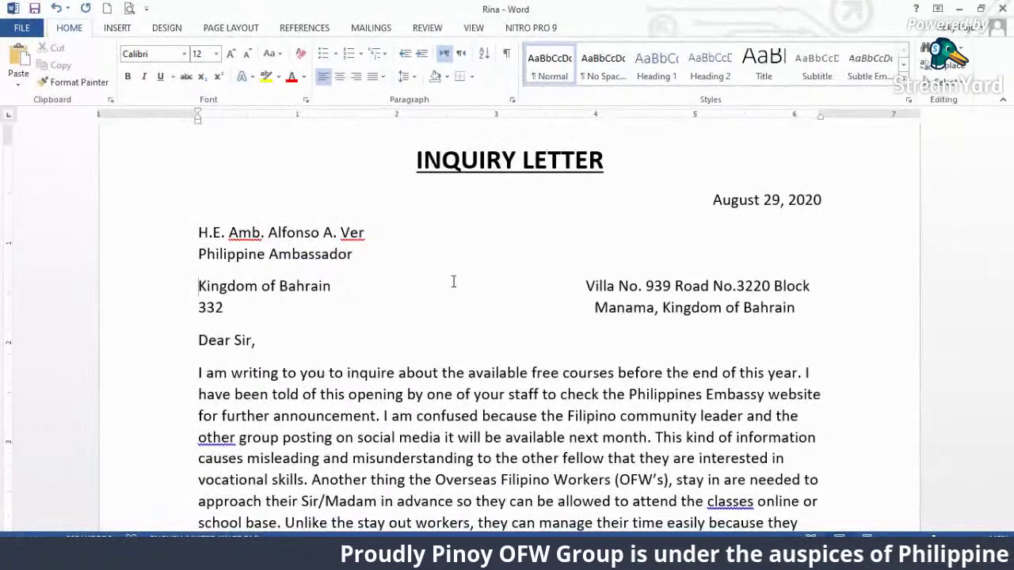
- Show formatting marks and replace the runs of spaces after "Kingdom of Bahrain" and after the street address with paragraph breaks
left_click(446, 256)
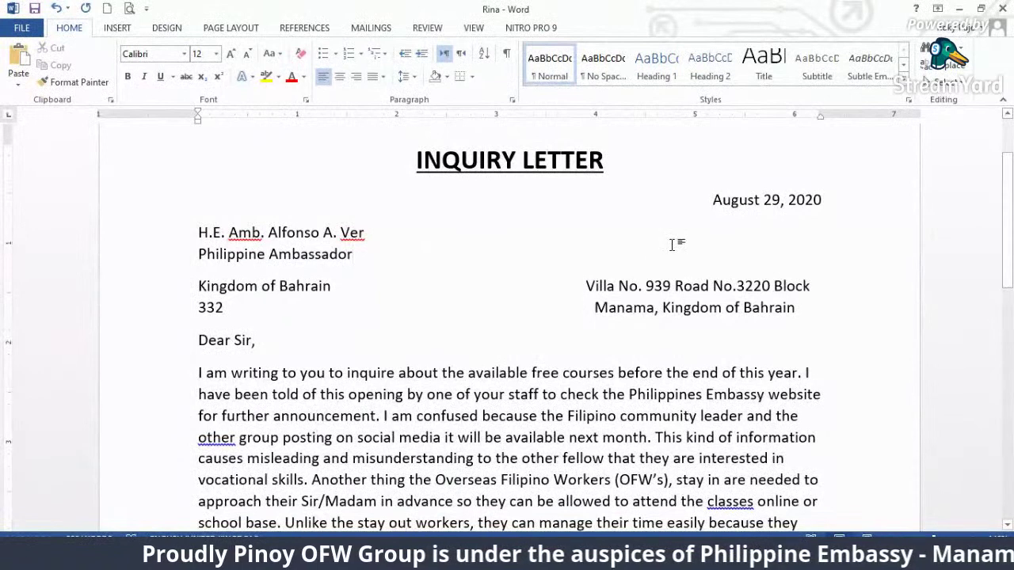
left_click(506, 53)
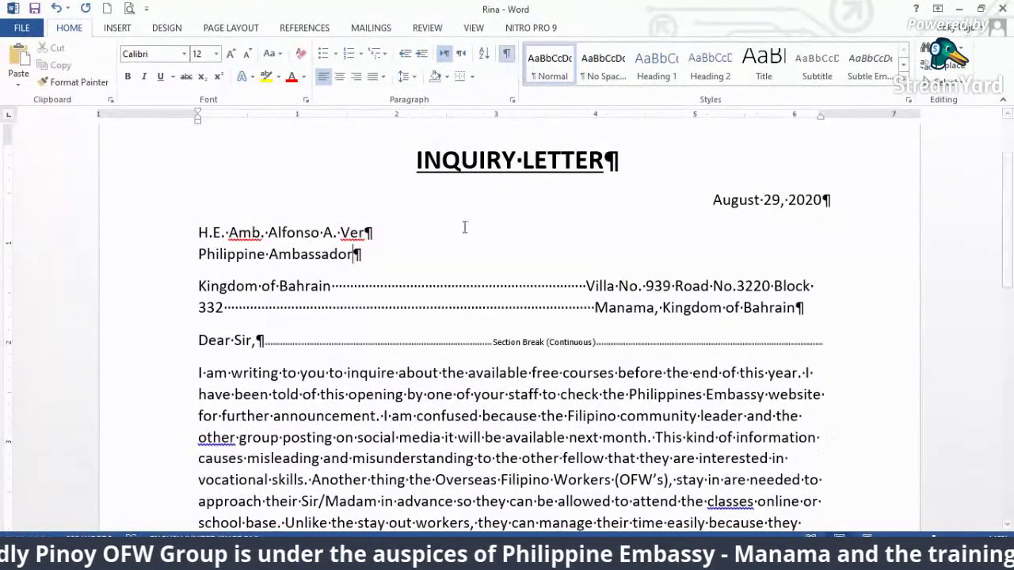
left_click_drag(333, 285, 588, 295)
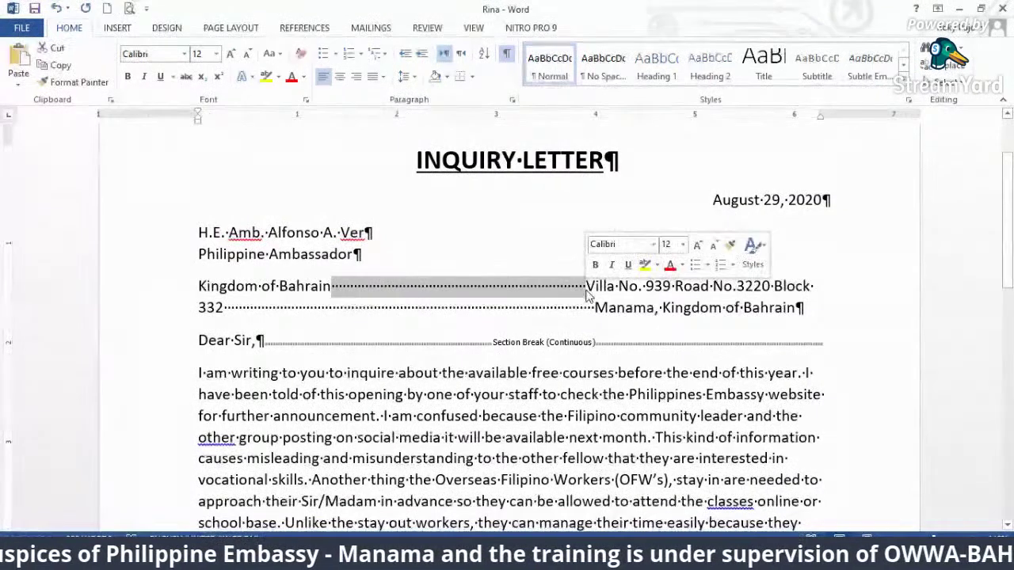
key("Delete")
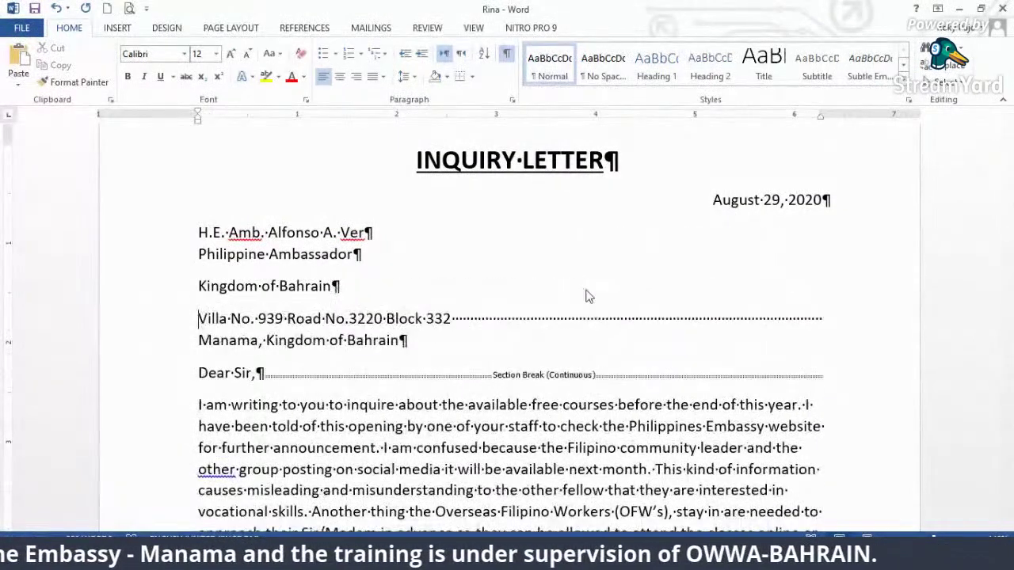
left_click(455, 319)
left_click_drag(455, 318, 880, 324)
key("Delete")
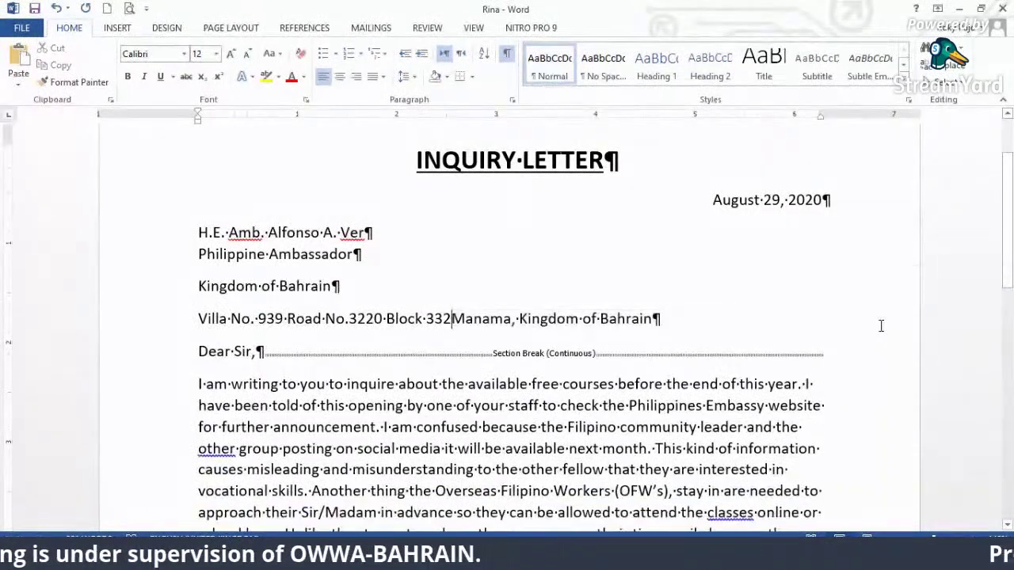
key("Return")
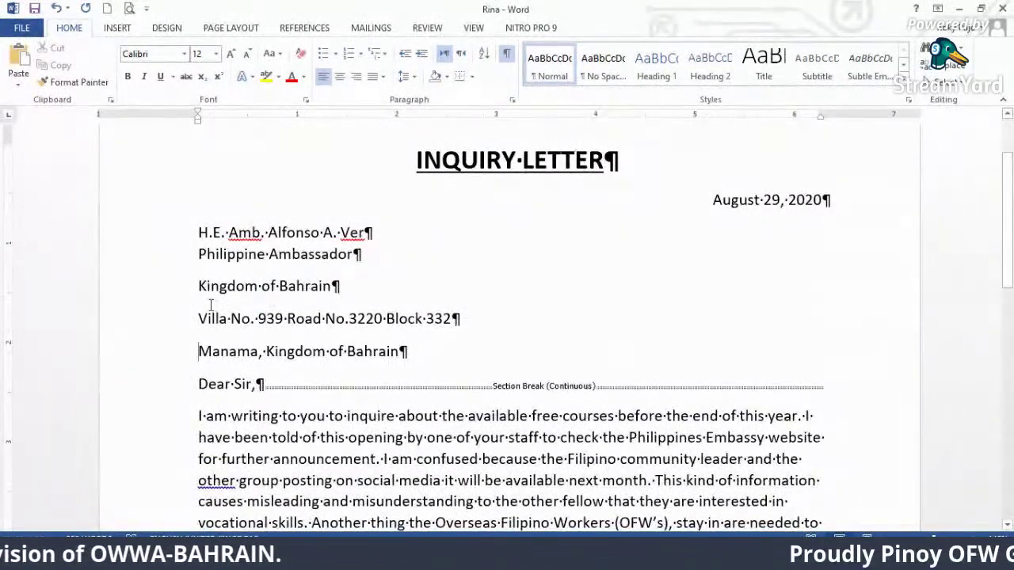
- Remove the extra paragraph spacing from the address lines "Philippine Ambassador" through "Manama, Kingdom of Bahrain"
left_click_drag(147, 273, 131, 358)
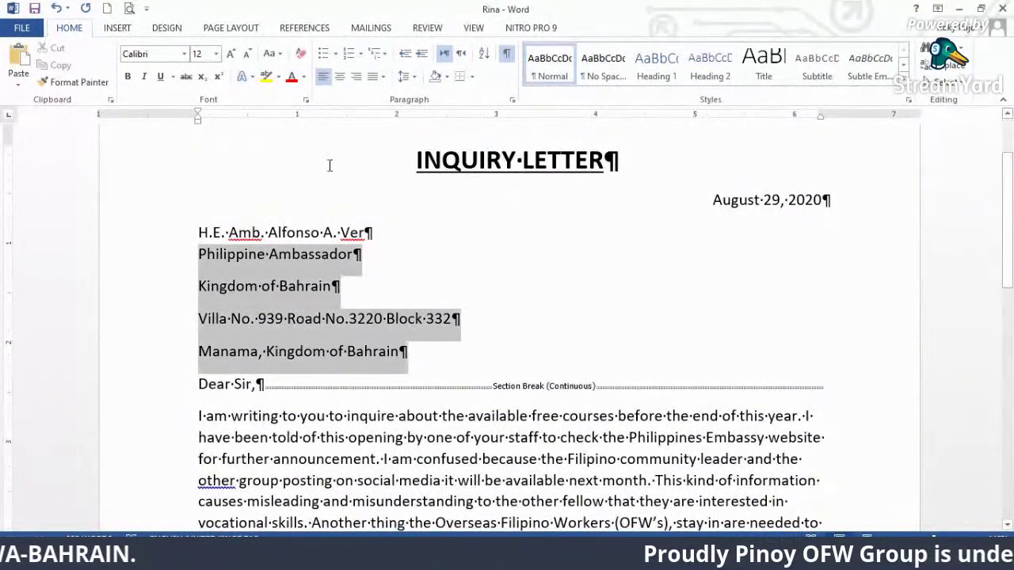
left_click(404, 76)
left_click(470, 234)
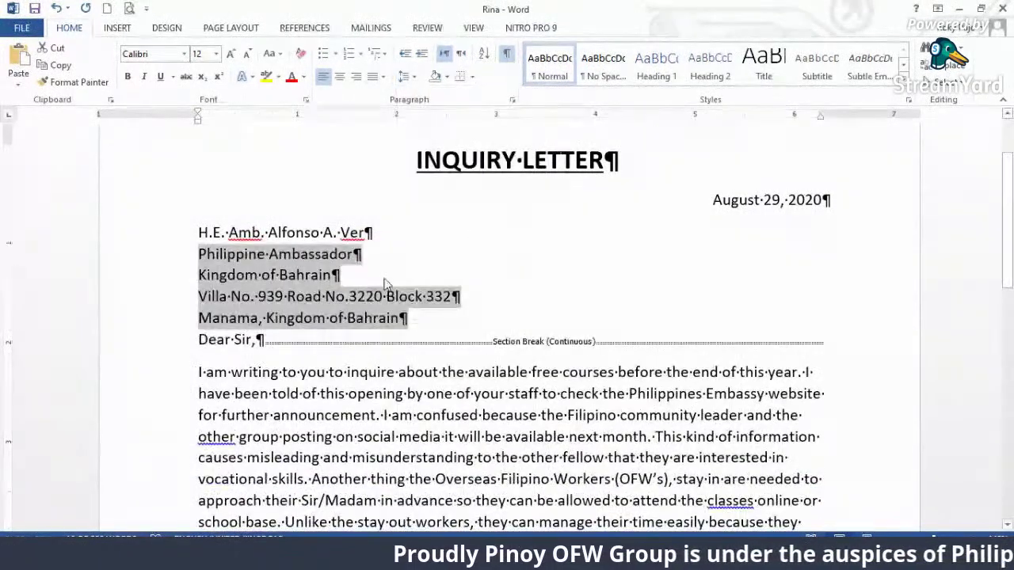
- Insert a blank line between the address block and "Dear Sir," and hide the formatting marks
left_click(456, 318)
key("Return")
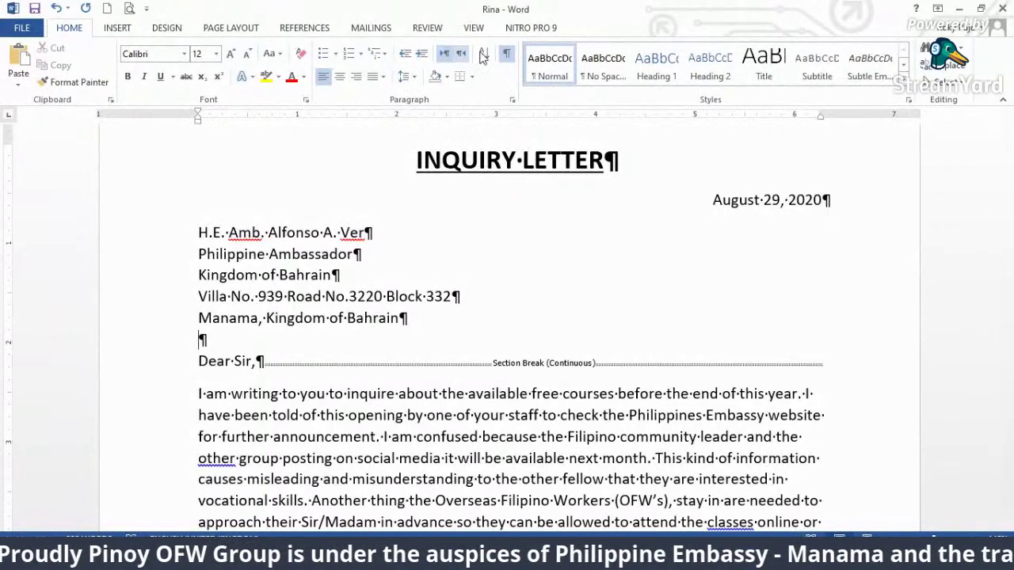
left_click(506, 53)
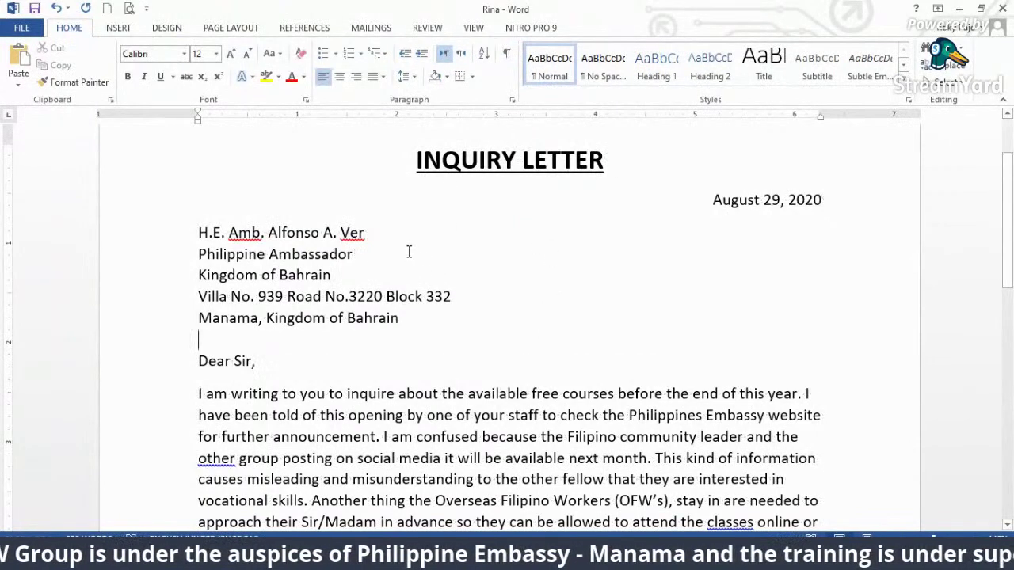
- Make the addressee's name line, starting with "H.E. Amb.", bold
left_click_drag(377, 233, 201, 229)
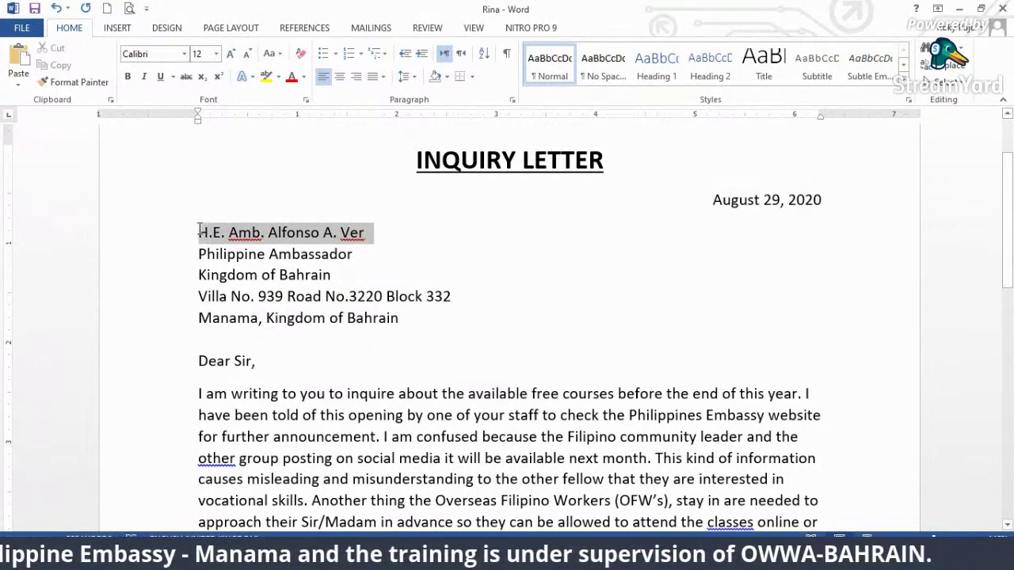
key("ctrl+b")
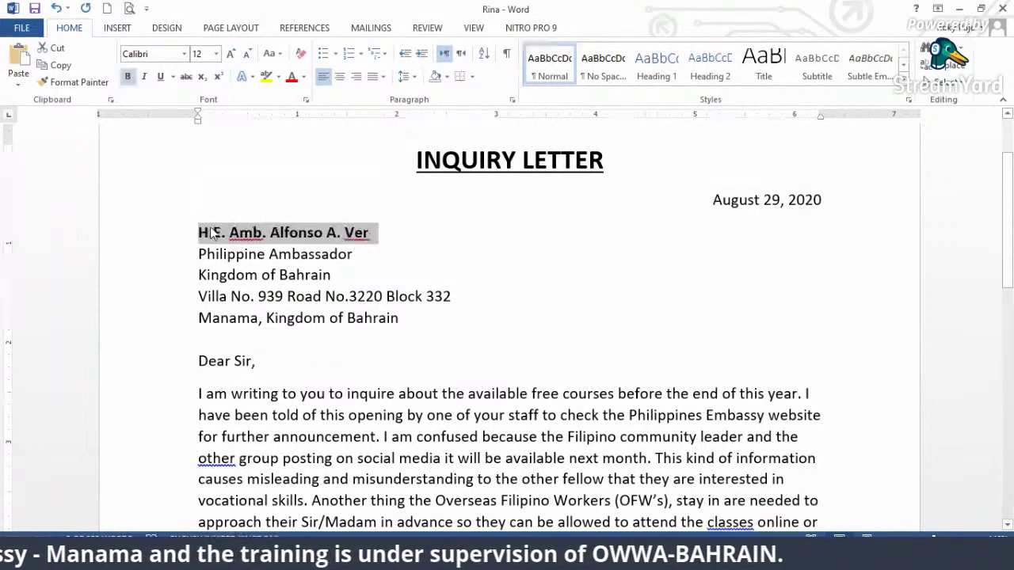
left_click(417, 286)
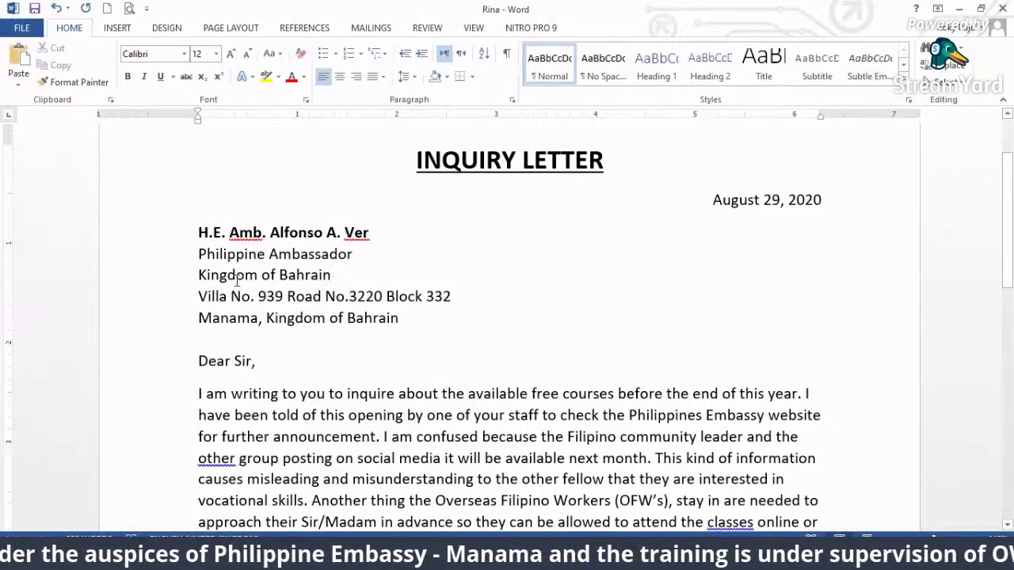
- Delete the street address line and the separate "Kingdom of Bahrain" line from the addressee block
left_click(199, 276)
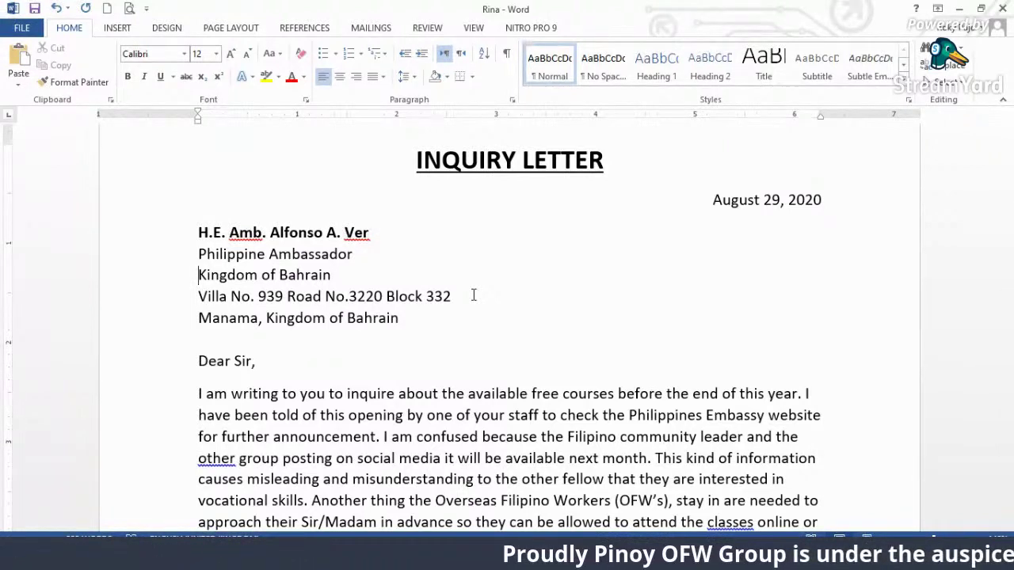
left_click_drag(451, 297, 192, 300)
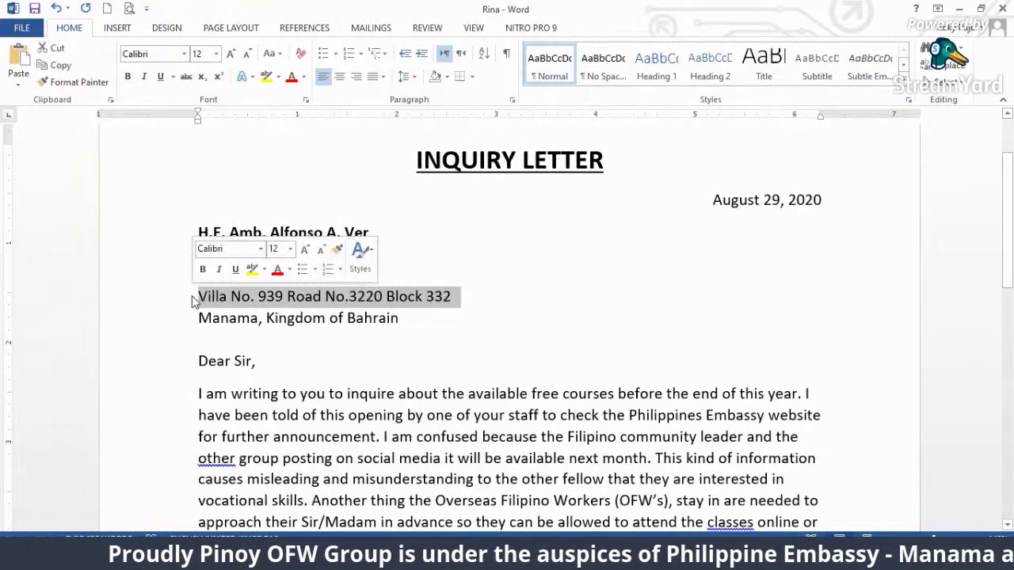
key("Delete")
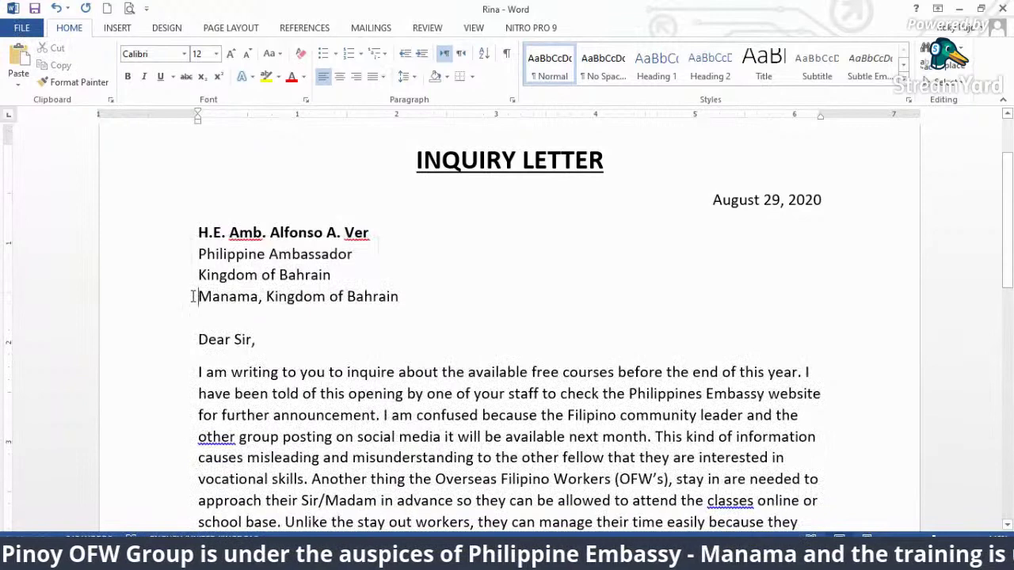
left_click_drag(359, 279, 169, 283)
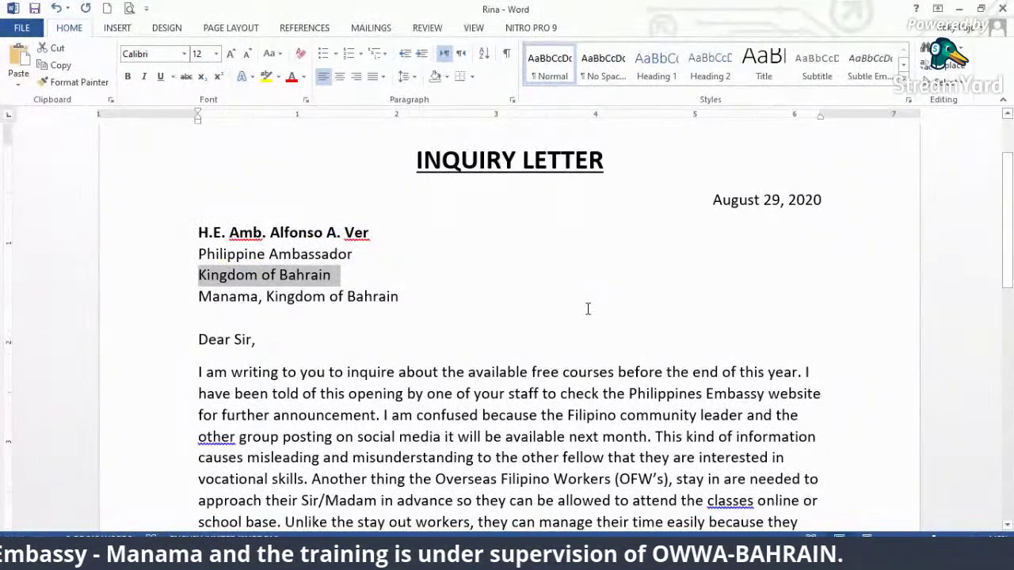
key("Delete")
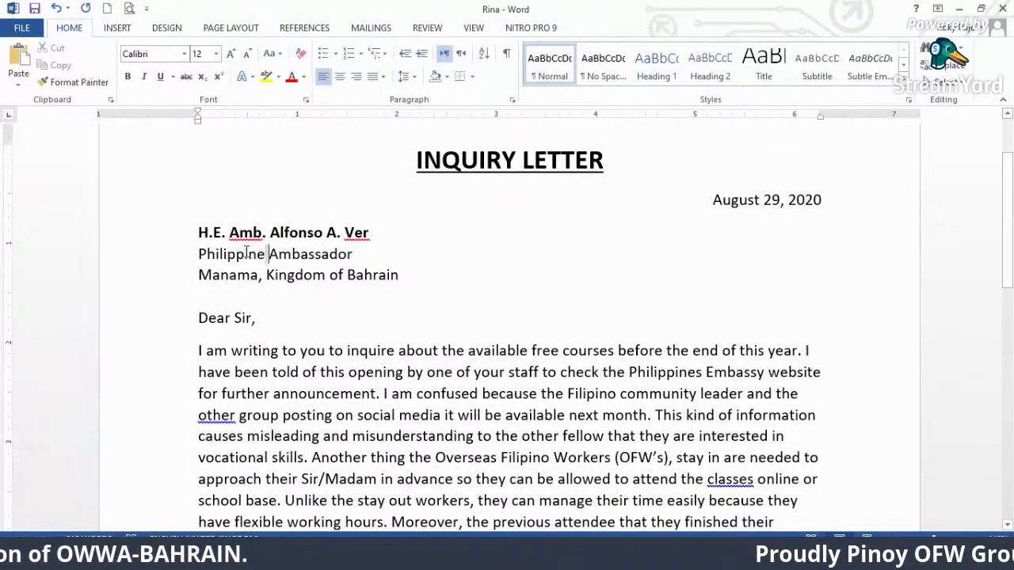
- Shorten "Philippine Ambassador" to "Ambassador" and add "Philippine Embassy" on a new line beneath it
left_click_drag(268, 254, 192, 254)
key("ctrl+c")
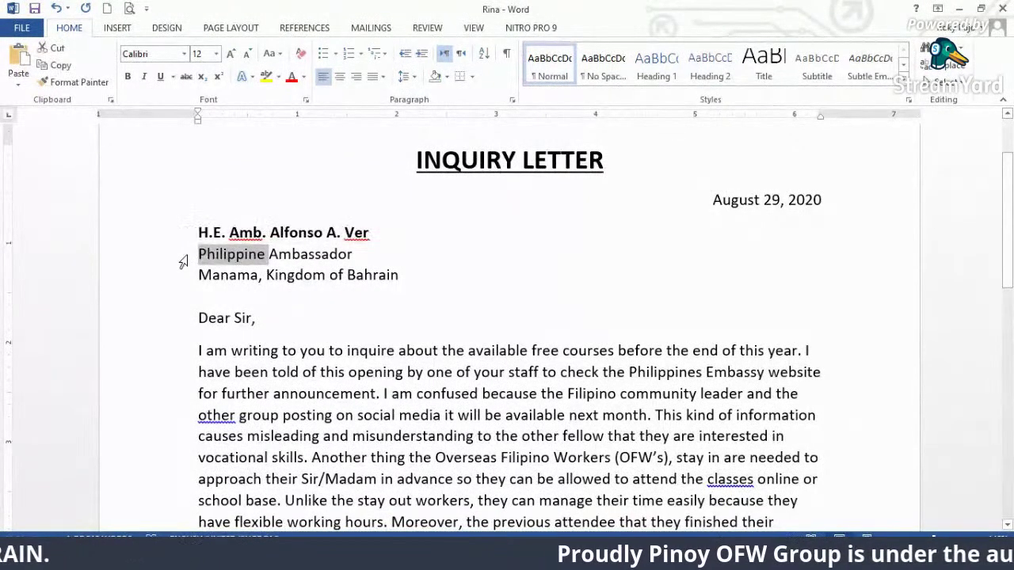
key("Delete")
left_click(348, 262)
key("Return")
key("ctrl+v")
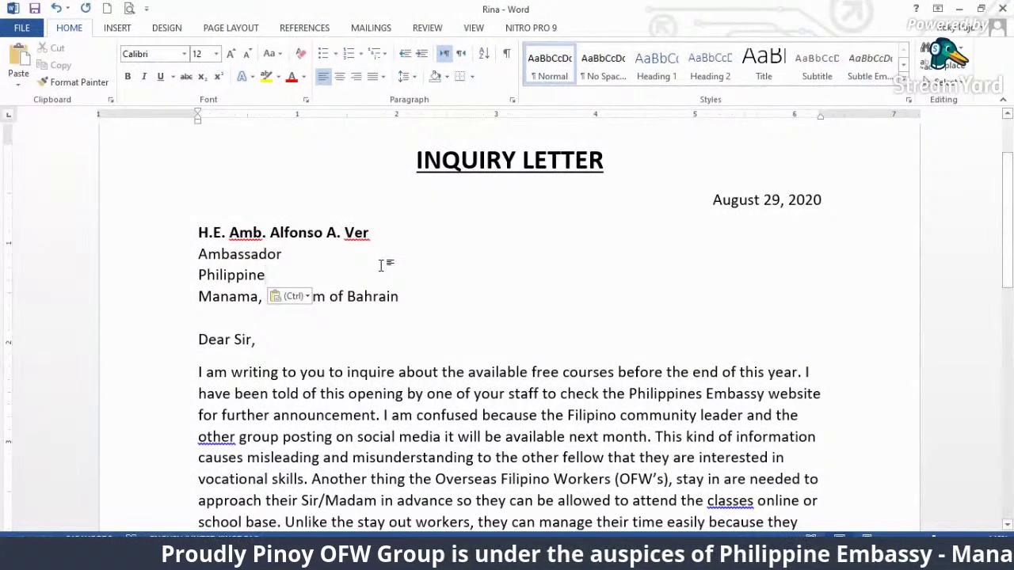
type("E")
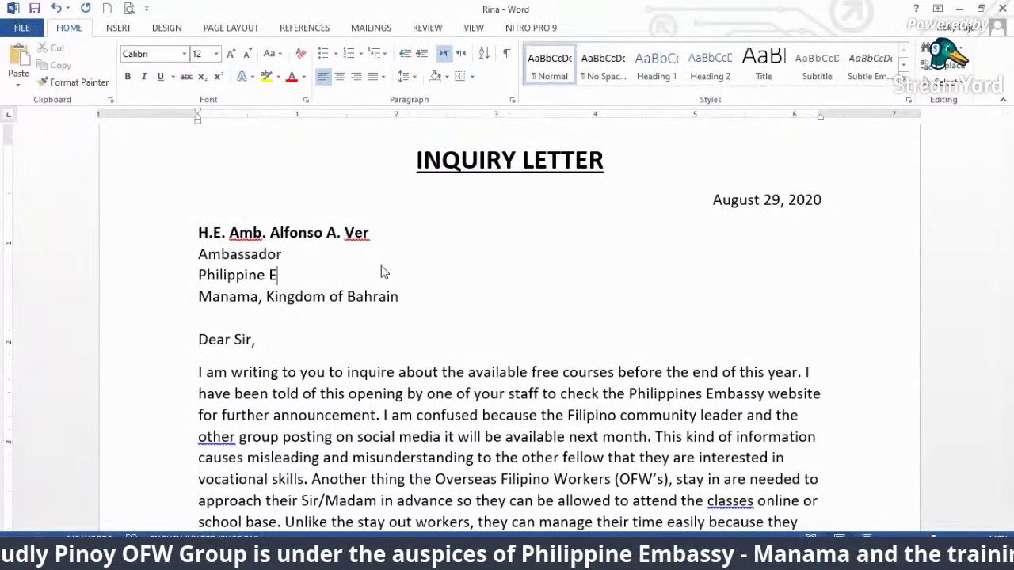
type("mbassy")
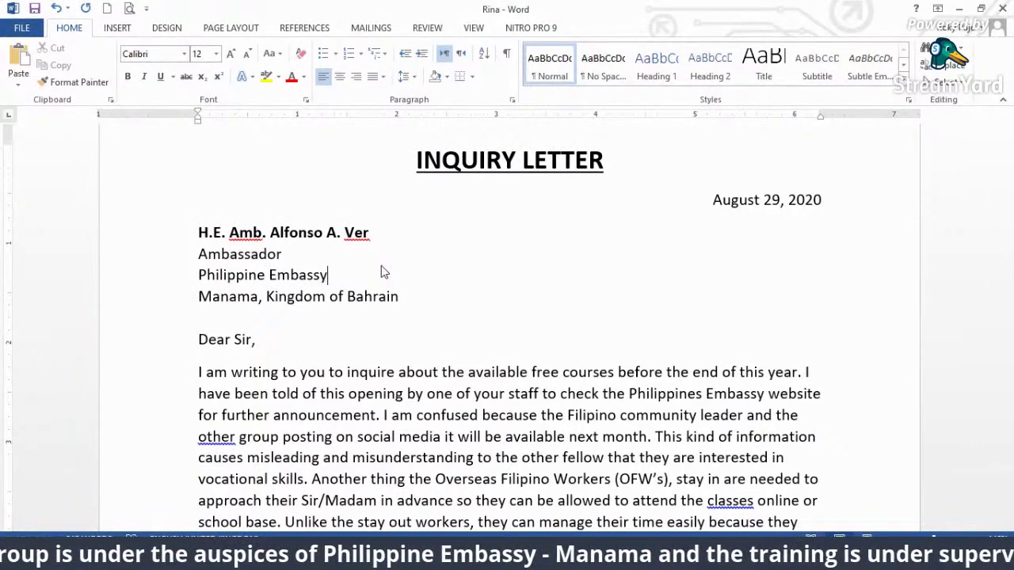
left_click(402, 298)
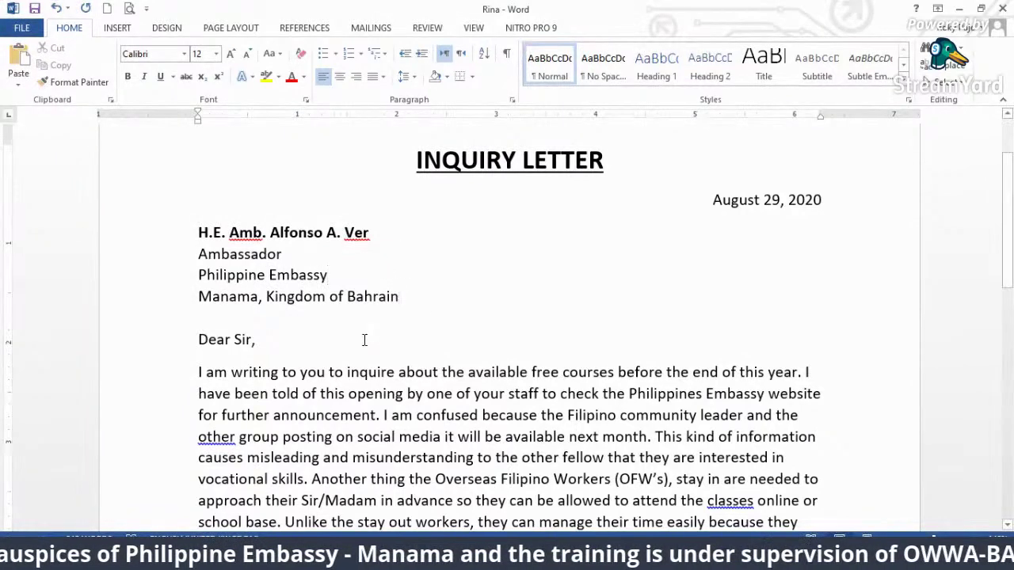
- Select the whole letter and check its word count, closing the statistics and the thesaurus again
scroll(364, 339, "down", 1)
left_click(252, 291)
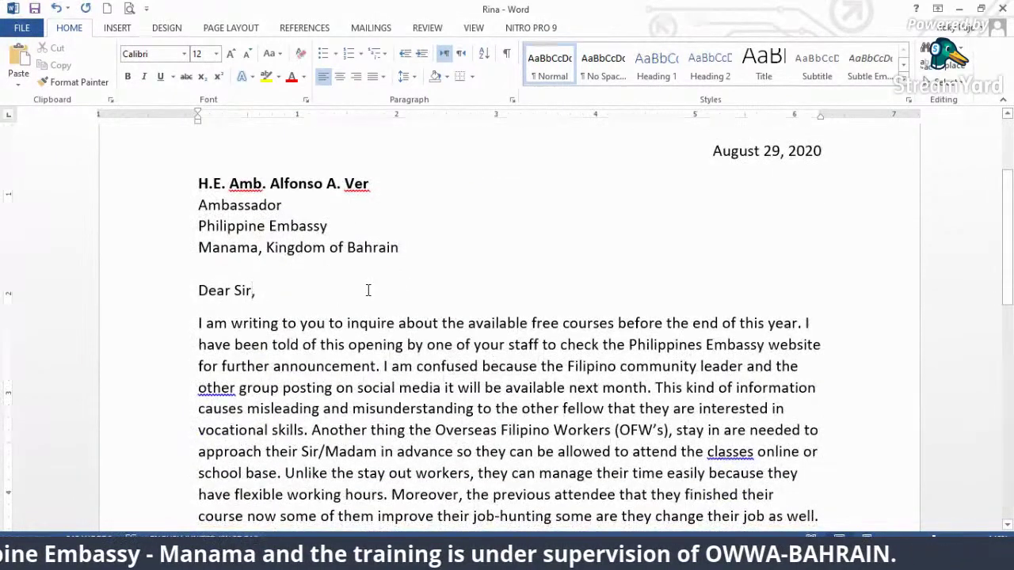
scroll(369, 295, "down", 2)
scroll(373, 302, "down", 1)
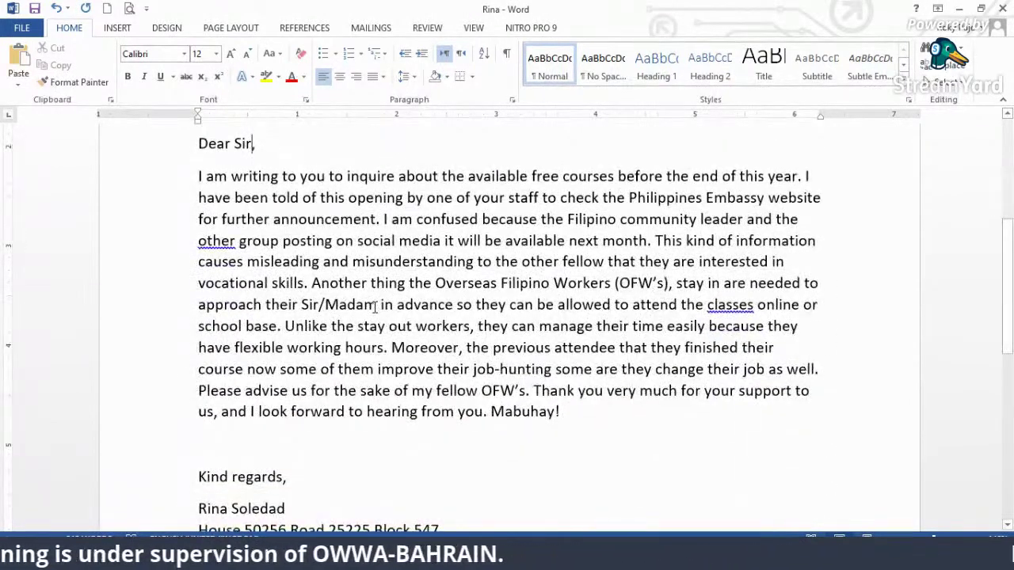
key("ctrl+a")
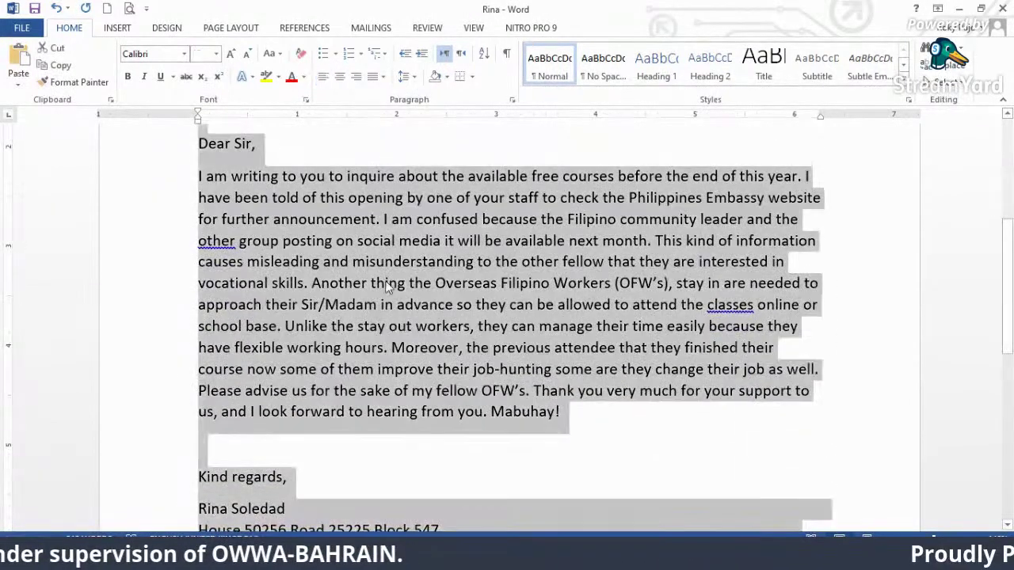
left_click(425, 30)
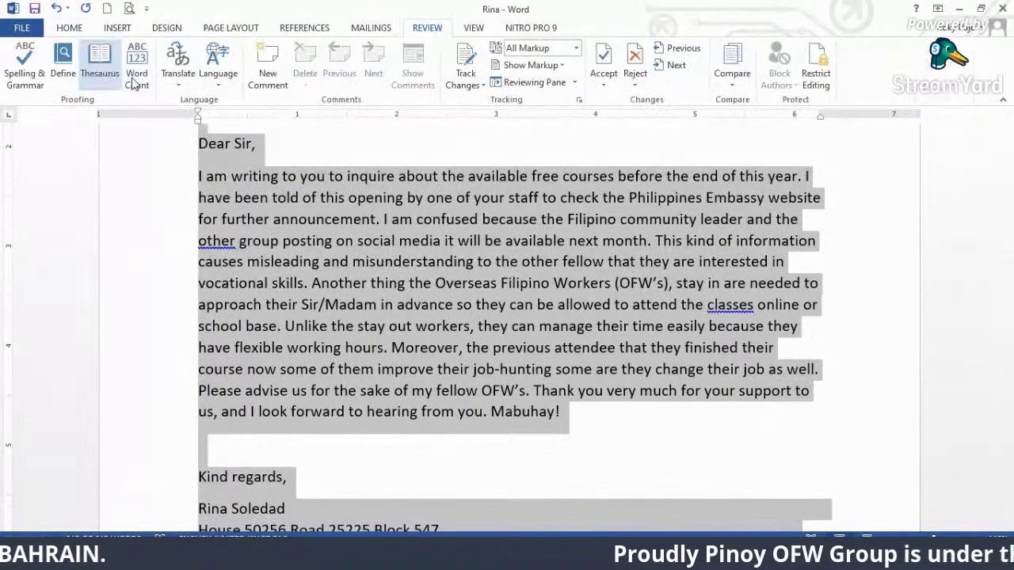
left_click(99, 65)
left_click(136, 72)
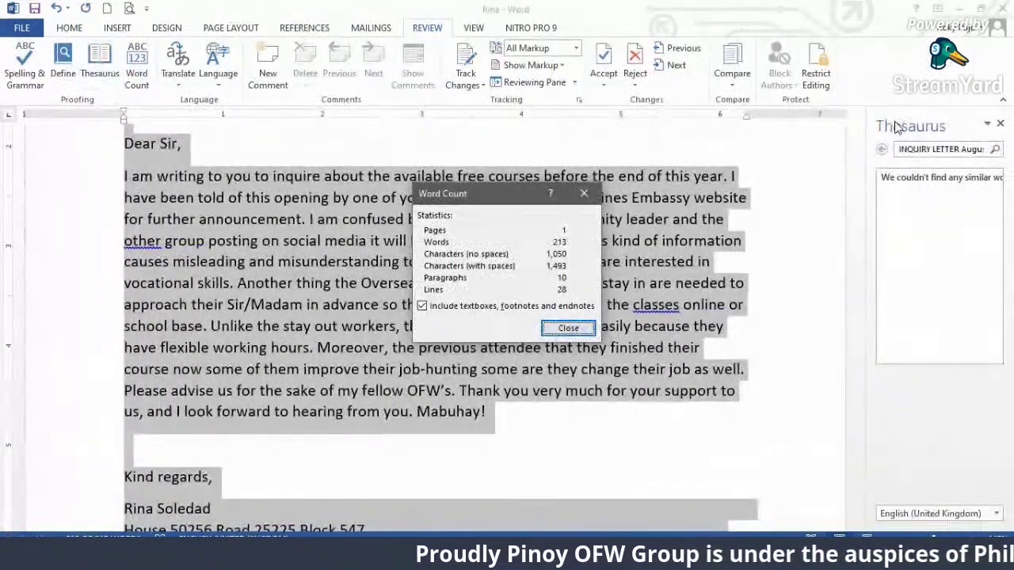
left_click(568, 329)
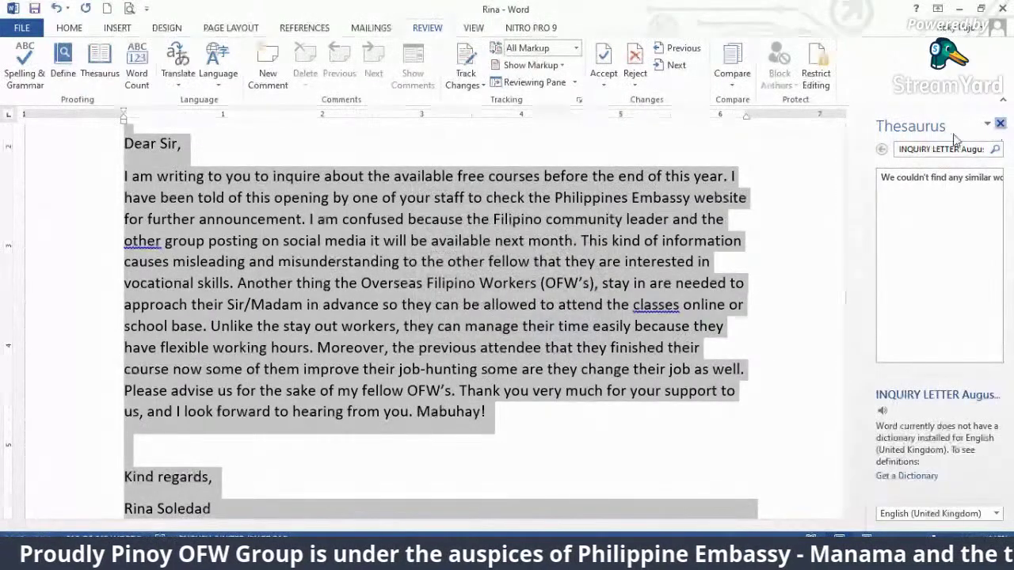
left_click(1000, 127)
left_click(636, 281)
- Correct "Philippines Embassy website" to "Philippine Embassy website" in the letter's body
scroll(630, 271, "up", 1)
scroll(629, 271, "up", 2)
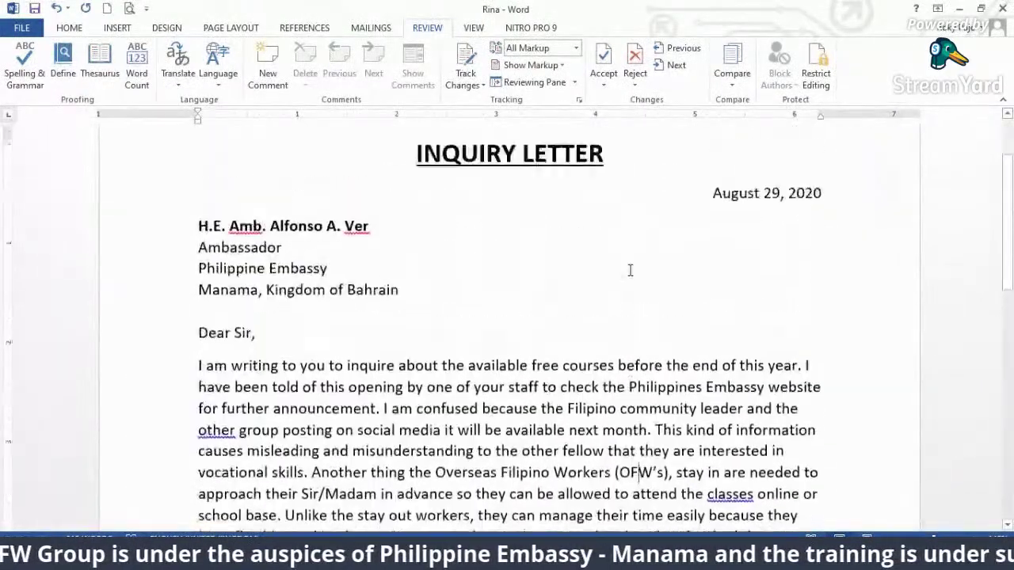
scroll(630, 270, "down", 1)
scroll(630, 270, "down", 3)
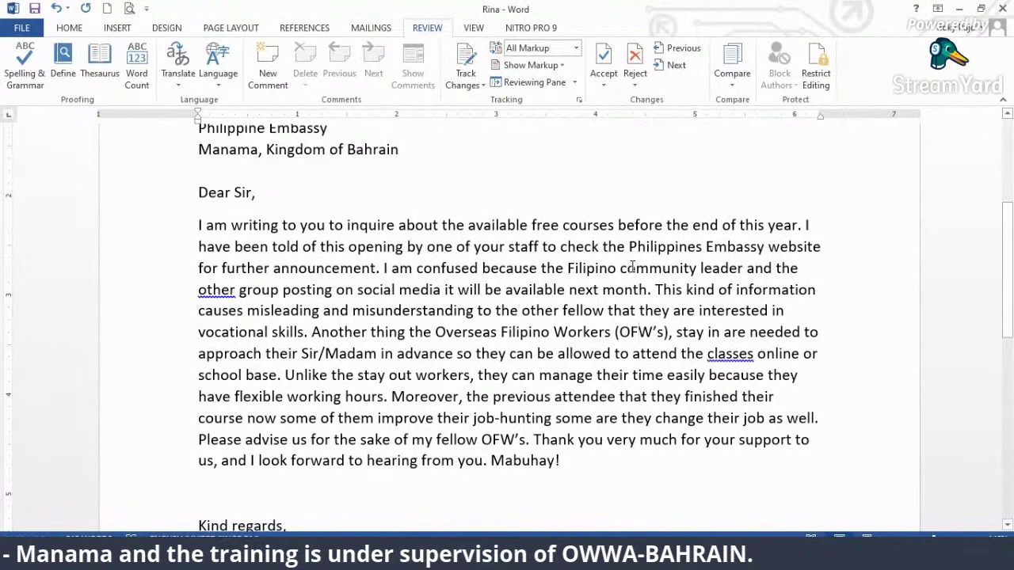
scroll(632, 267, "down", 1)
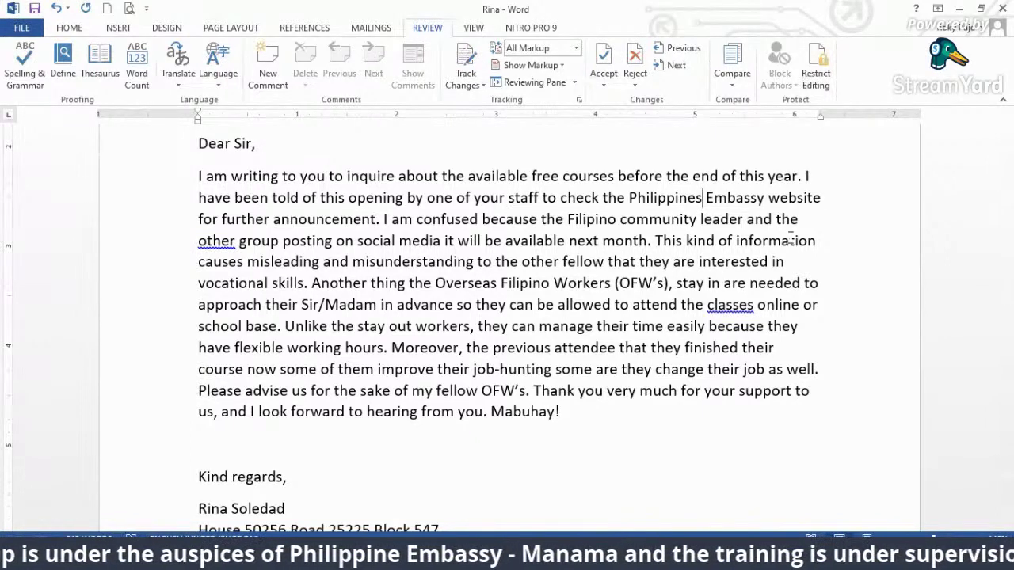
key("BackSpace")
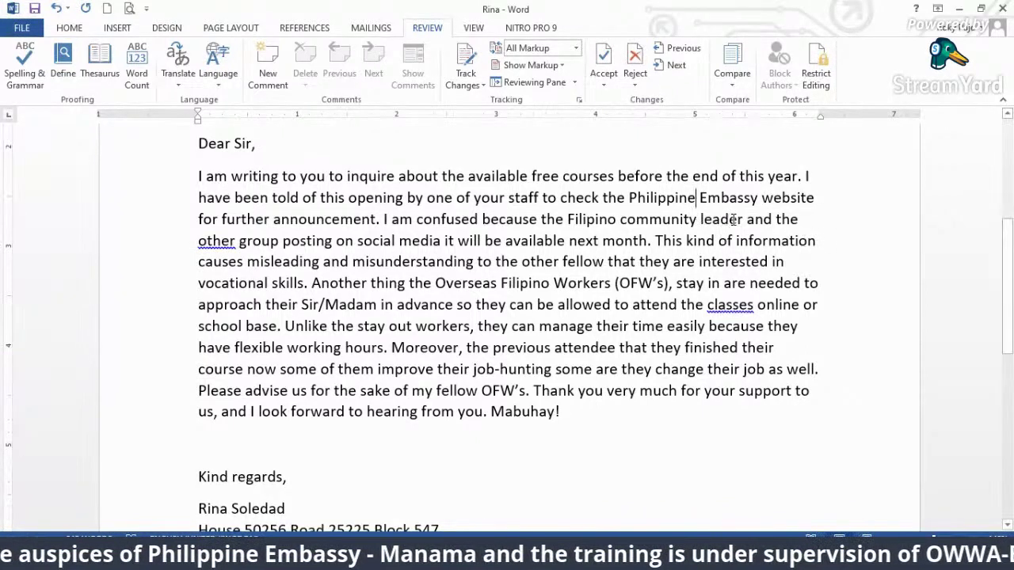
- Change "the Filipino community leader" in the body to "some of the Filipino community leaders"
left_click_drag(744, 219, 567, 220)
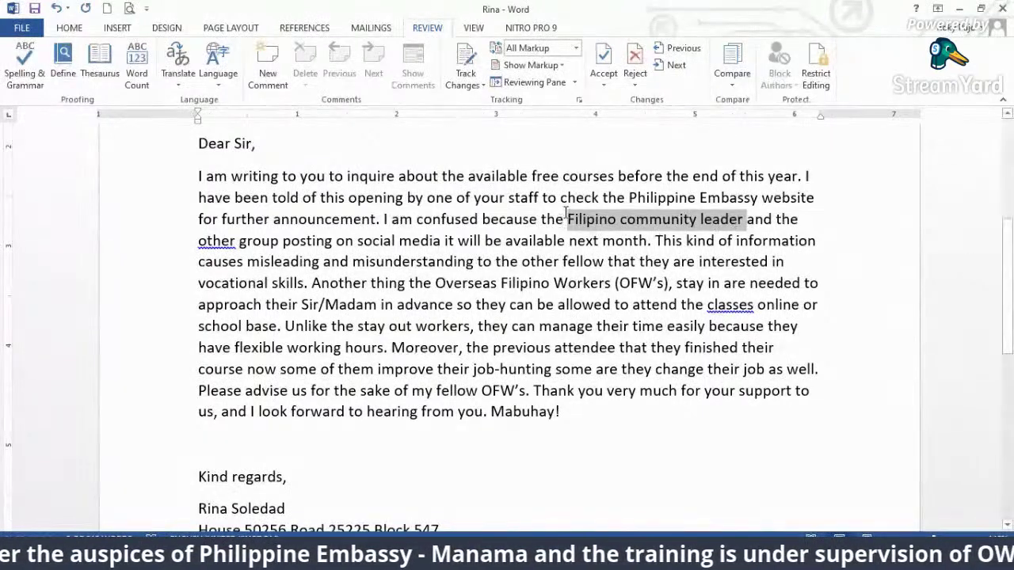
left_click(547, 222)
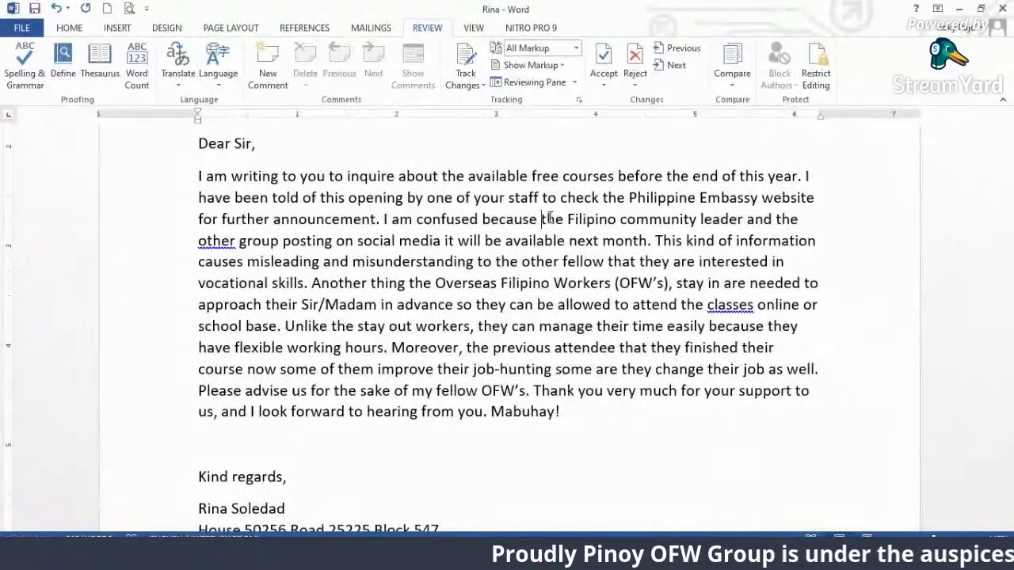
type("s")
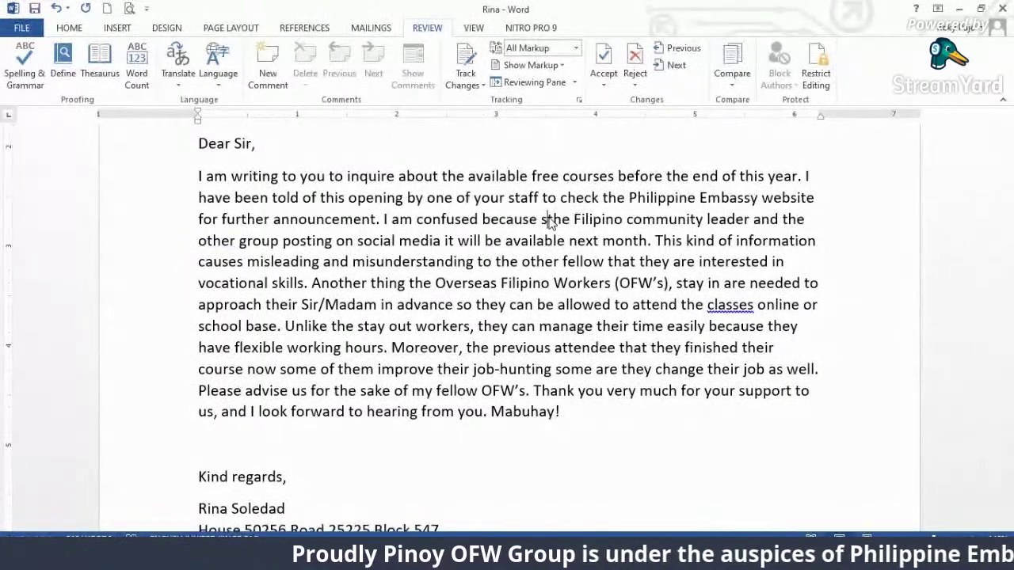
type("ome of")
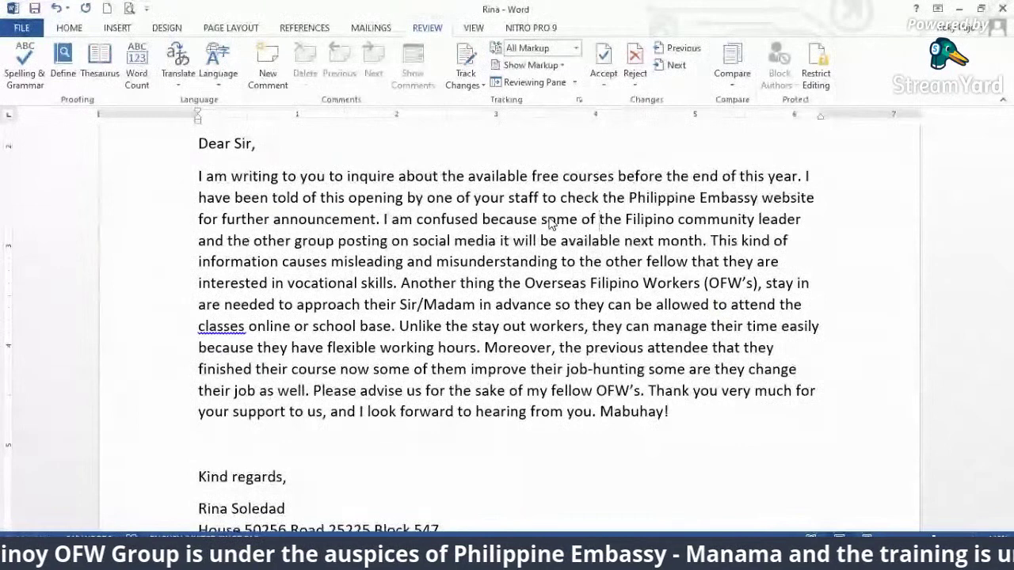
left_click(803, 220)
type("s")
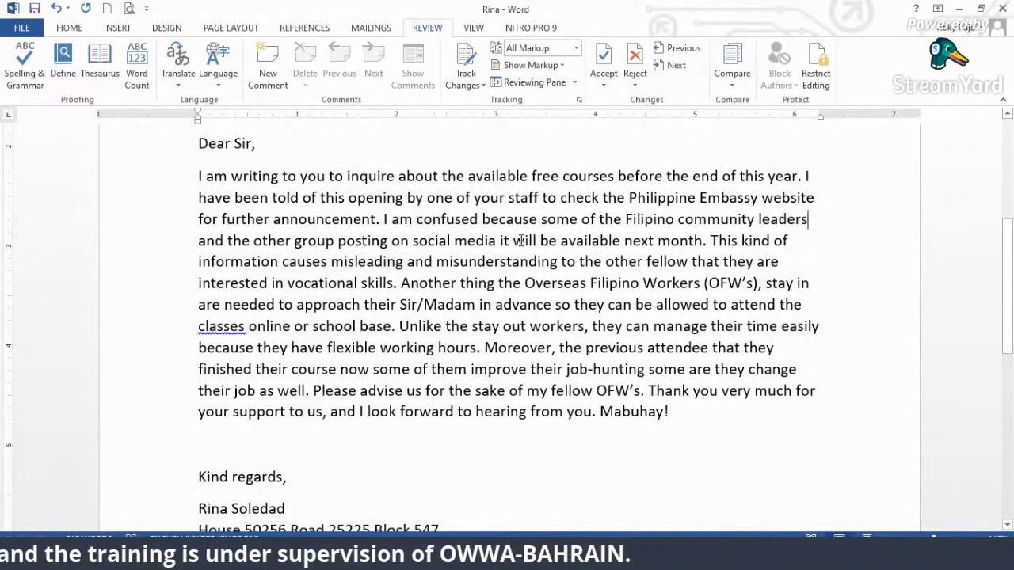
- Replace "causes" with "are" in the sentence beginning "This kind of information"
left_click(704, 241)
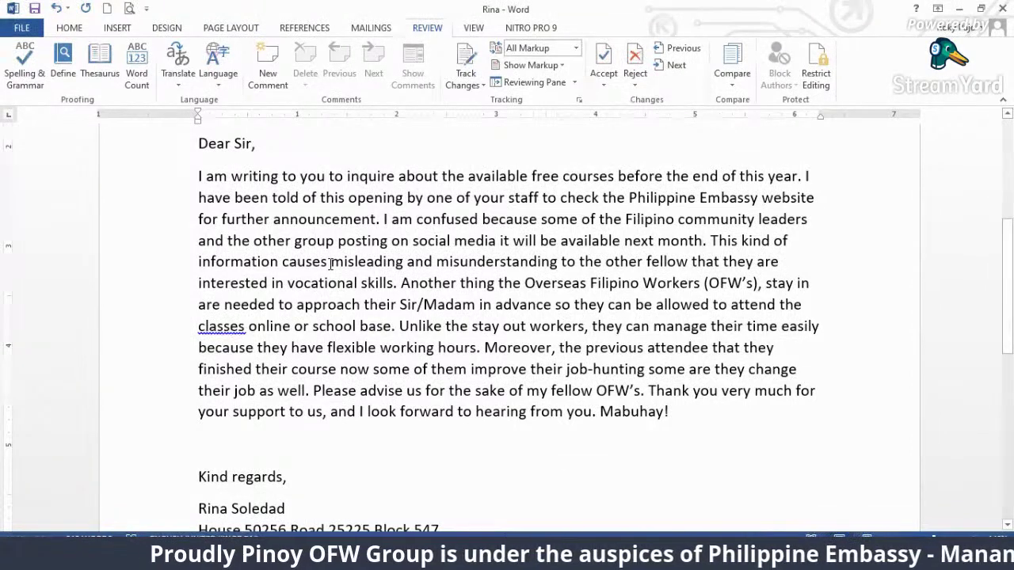
left_click_drag(331, 265, 278, 265)
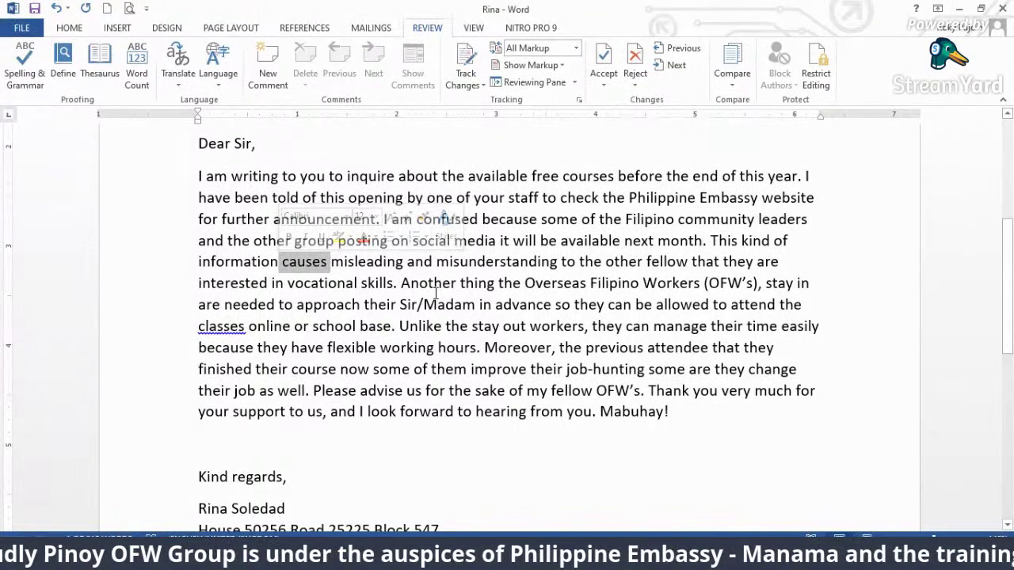
key("BackSpace")
type("are")
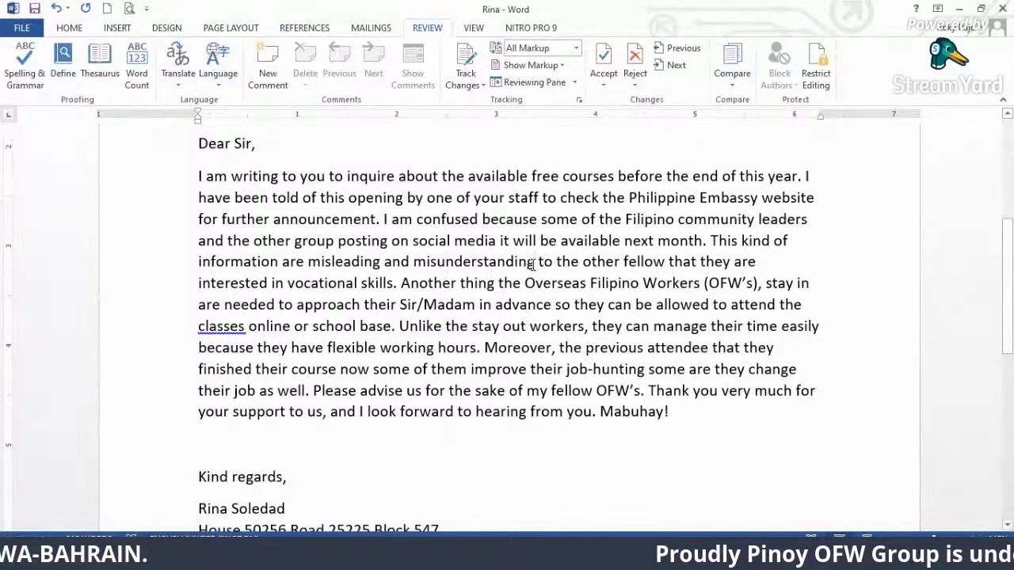
- Insert "OFW" after "the other fellow" and "also" before "interested in vocational skills" in the letter's body
left_click_drag(516, 308, 524, 327)
left_click(360, 282)
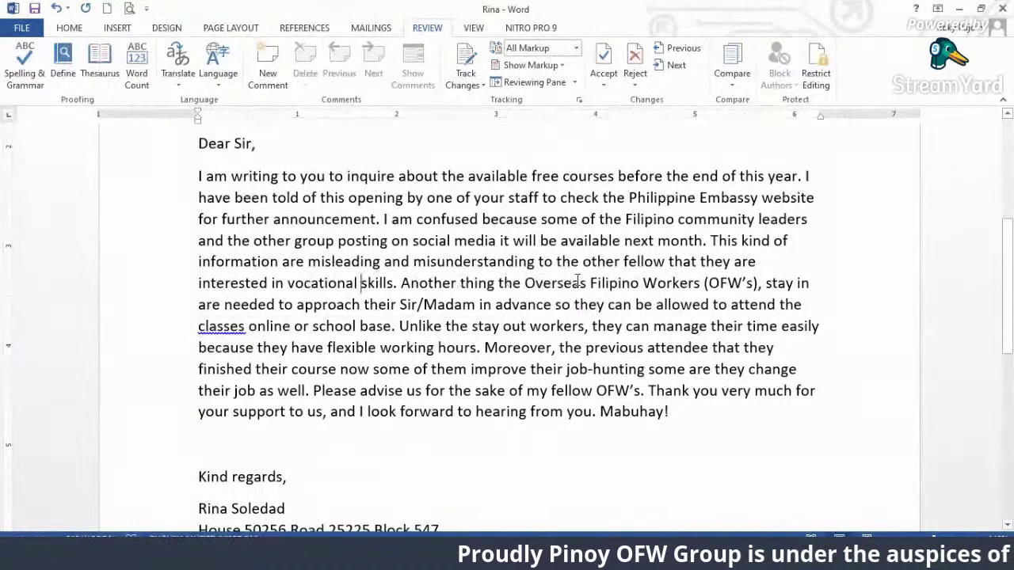
left_click(670, 262)
type("OFW")
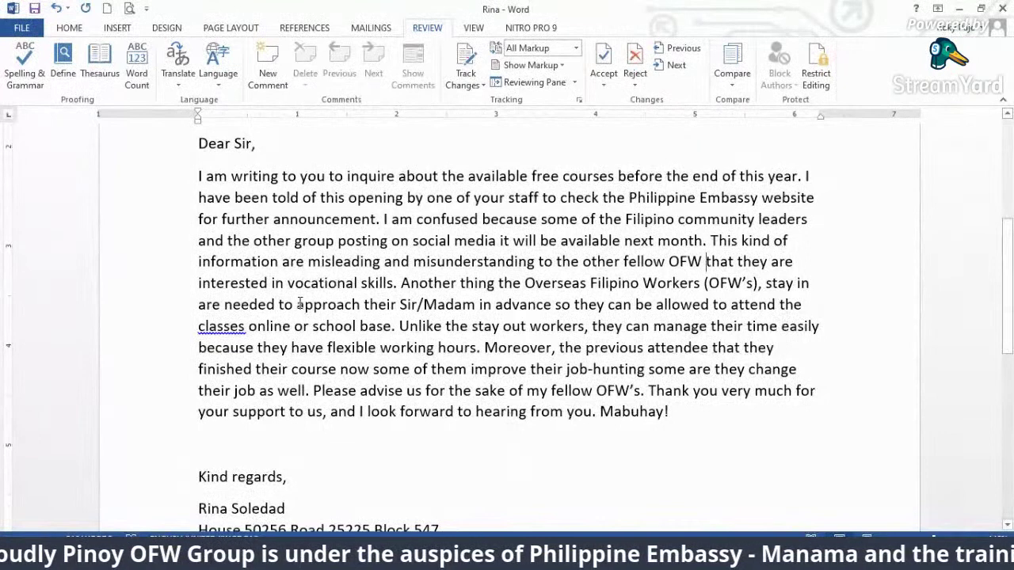
left_click(804, 265)
type("alo")
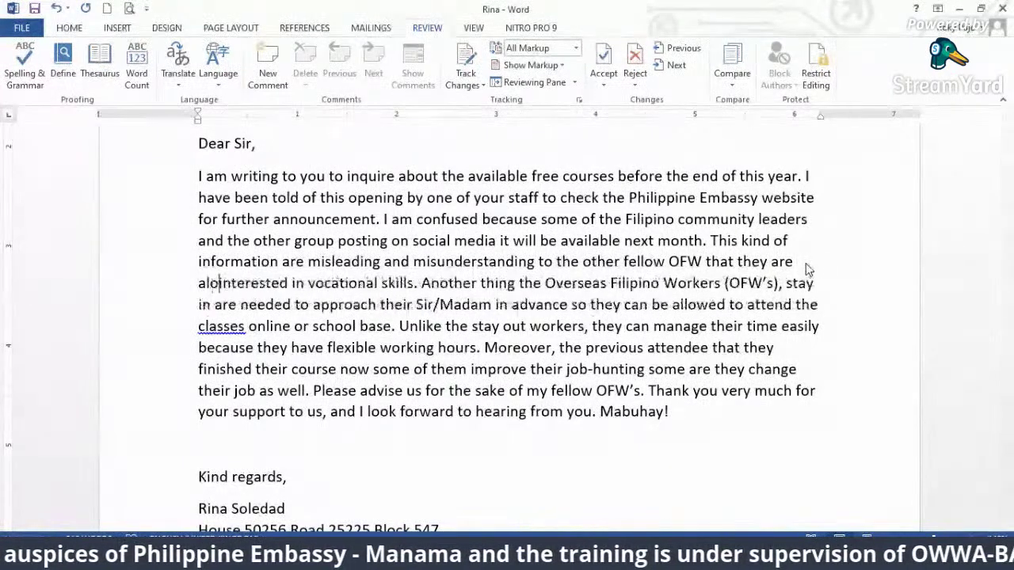
key("BackSpace")
type("so")
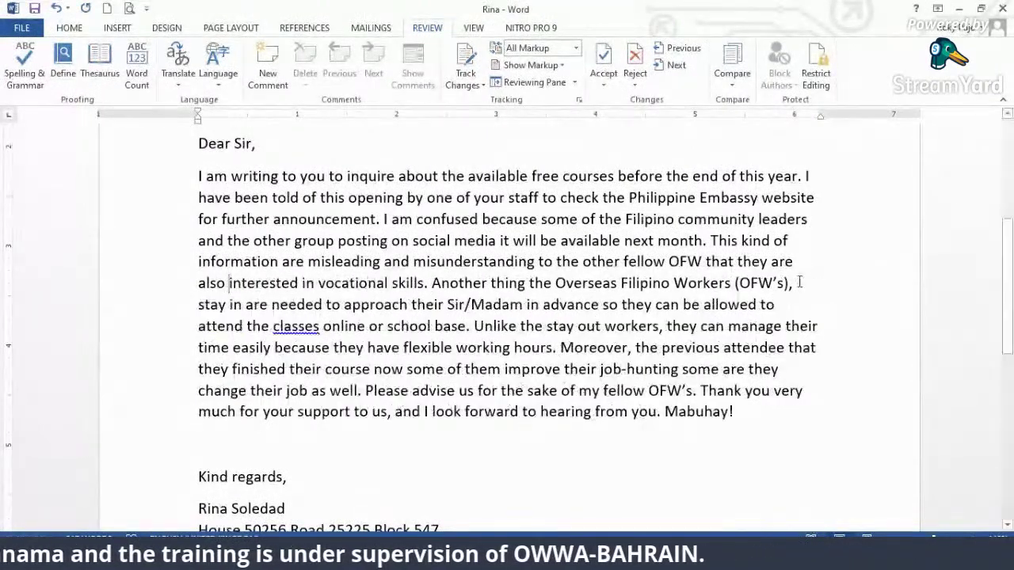
- Replace "skills" with "trainings" after "vocational"
left_click(428, 286)
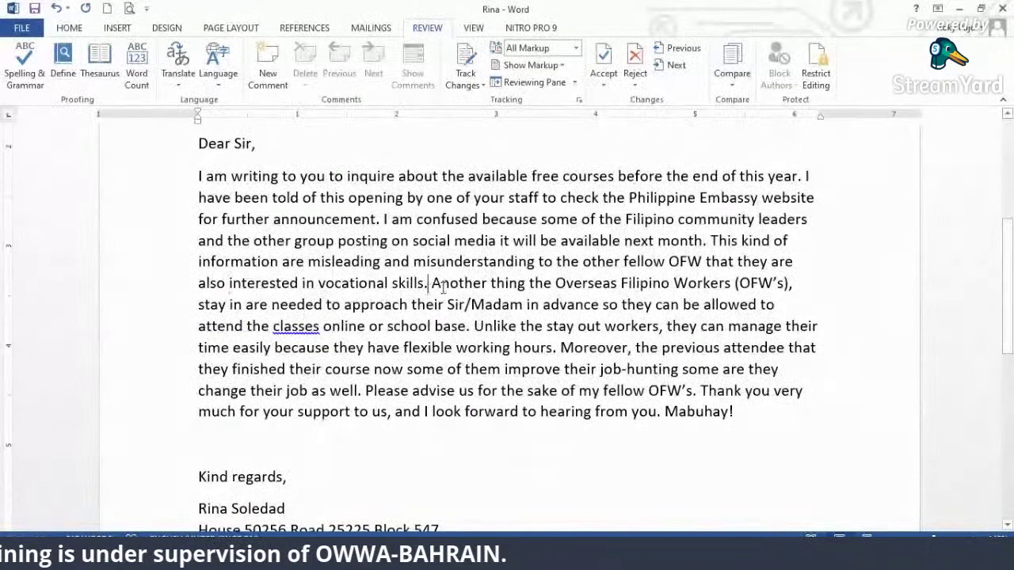
left_click_drag(425, 284, 393, 278)
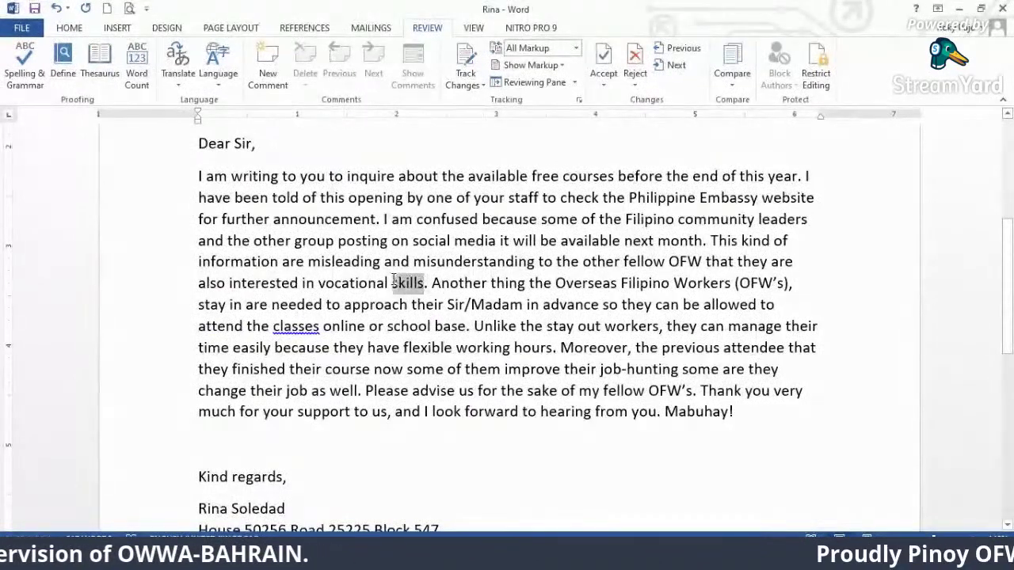
type("tra")
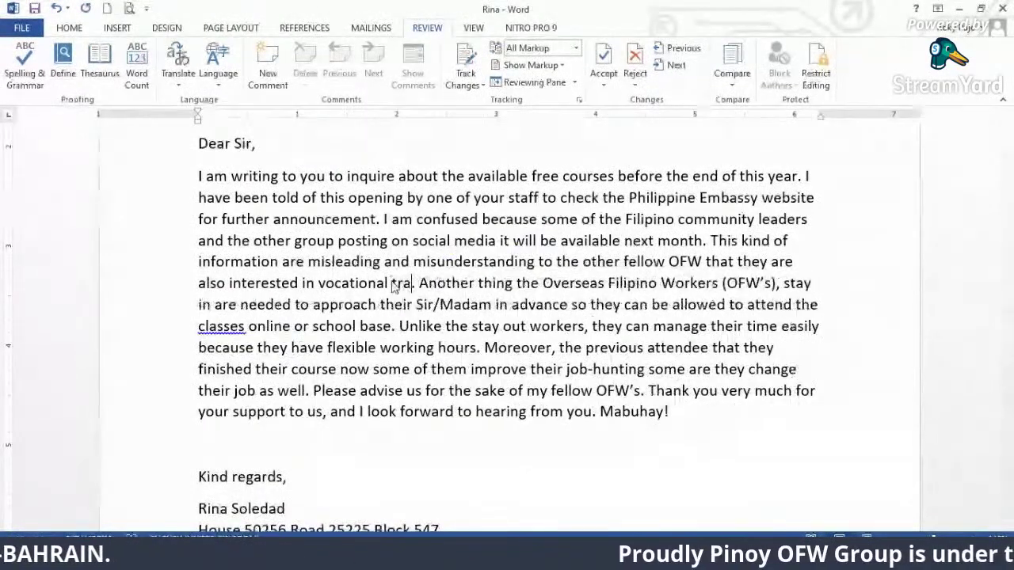
type("inings")
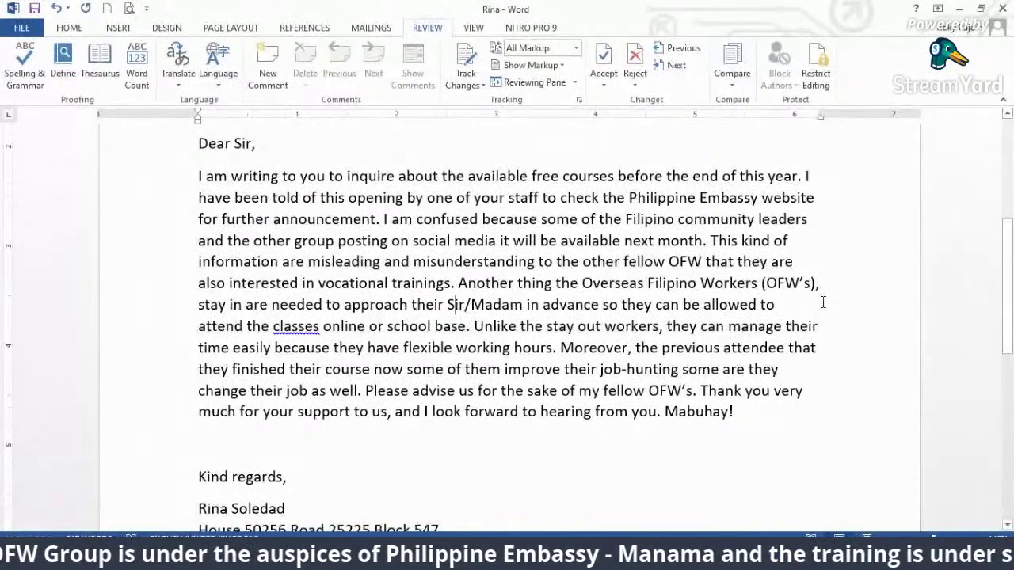
key("Down")
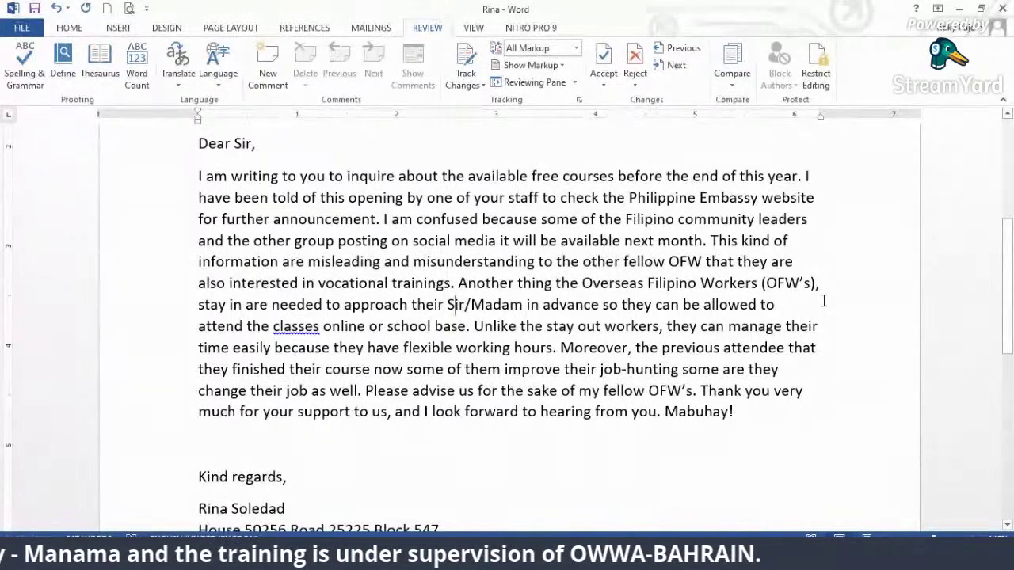
- Cut the phrase "the Overseas Filipino Workers (OFW's), stay in" after "Another thing" down to "the"
left_click(230, 309)
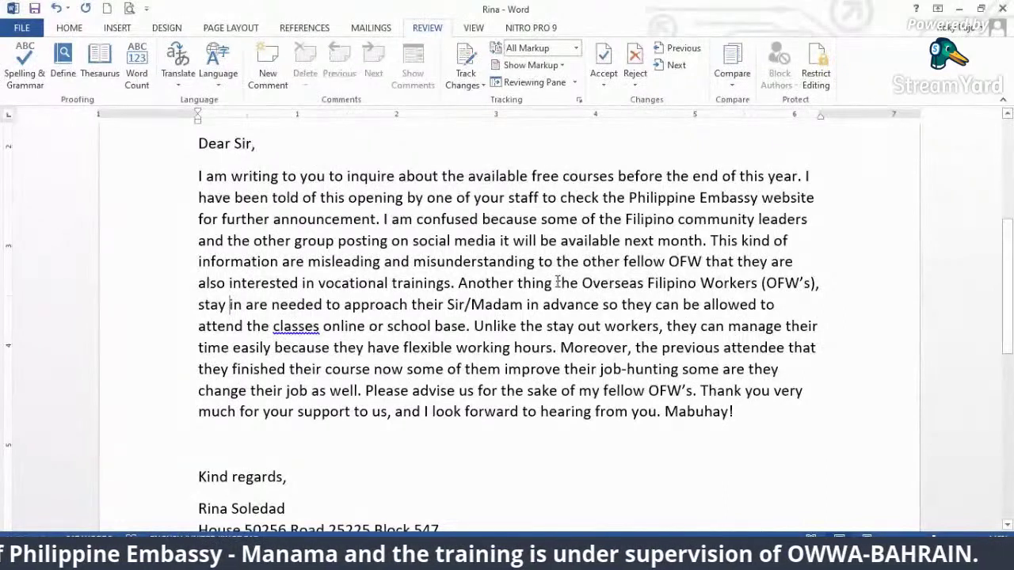
left_click_drag(556, 283, 247, 308)
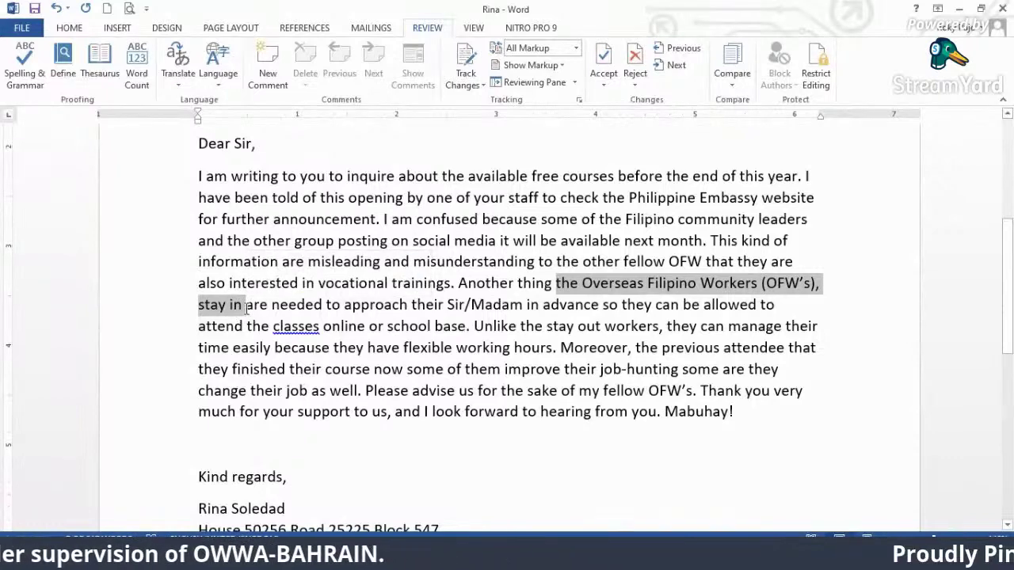
type("the ")
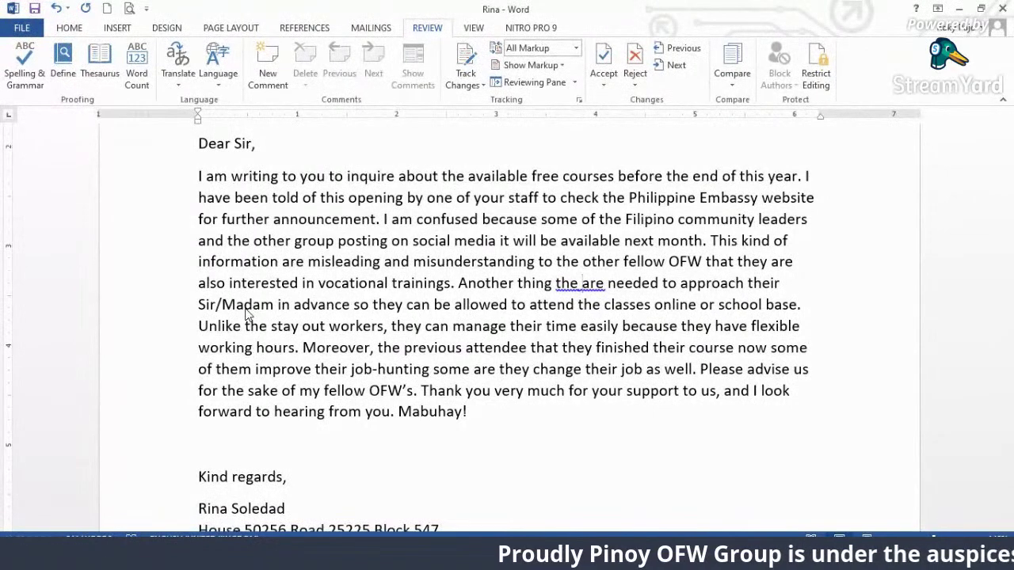
type("Domestic")
type("e He")
key("BackSpace")
key("BackSpace")
key("BackSpace")
key("BackSpace")
key("BackSpace")
key("BackSpace")
key("BackSpace")
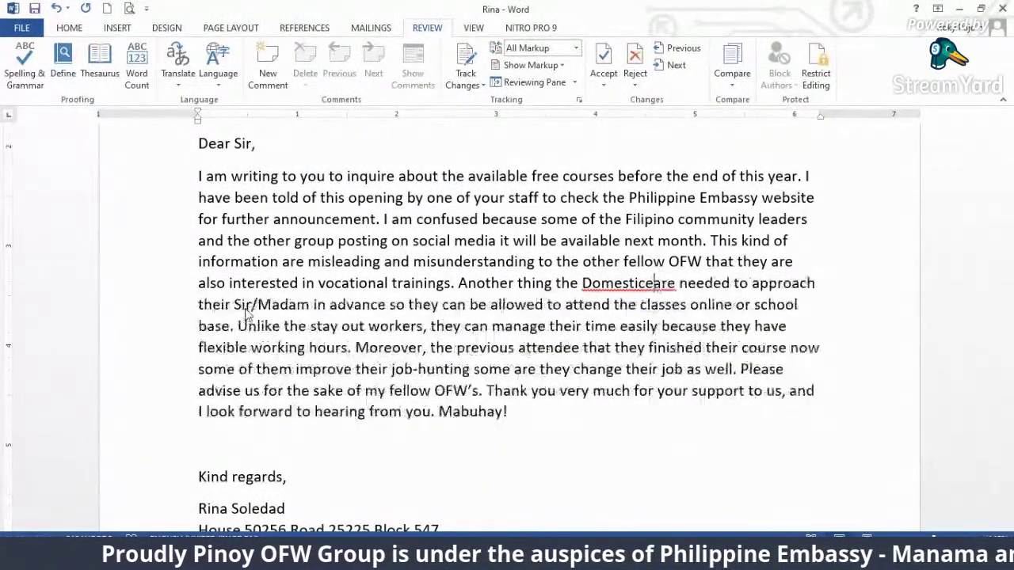
key("BackSpace")
key("BackSpace")
key("BackSpace")
key("BackSpace")
key("BackSpace")
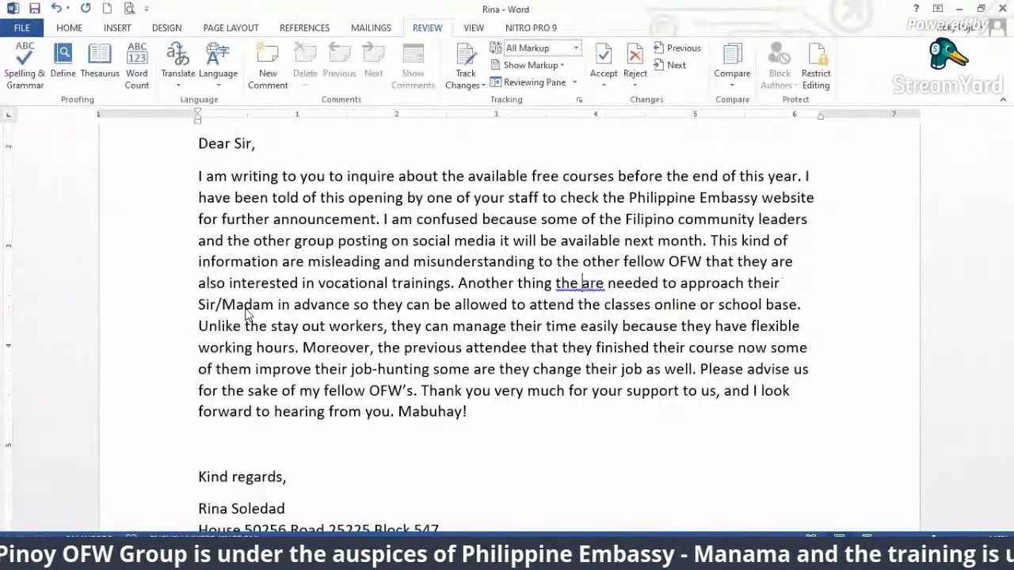
- Insert "Household workers" after "Another thing the" and change "needed" to "need" in the same sentence
type("Household")
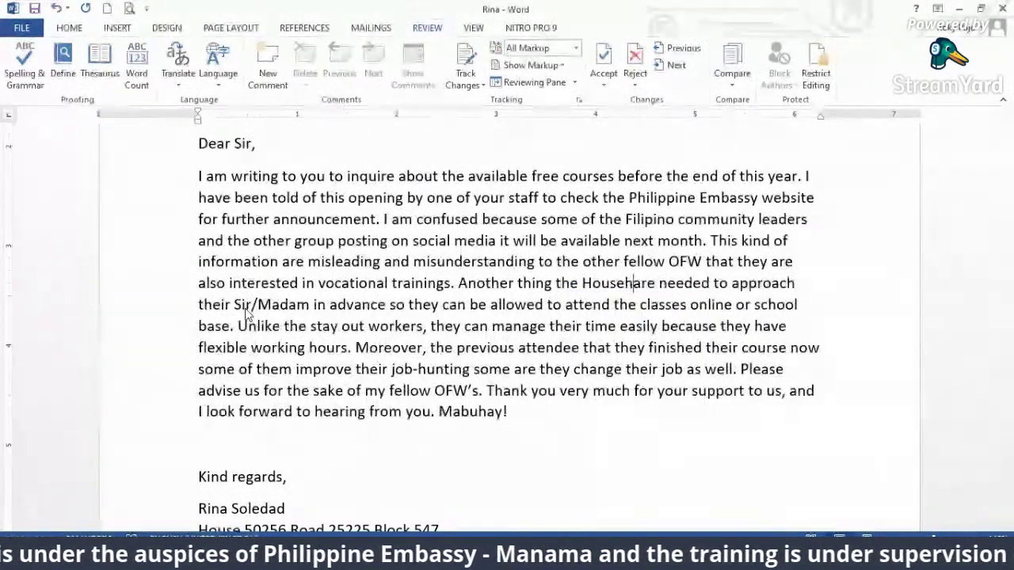
type(" workers")
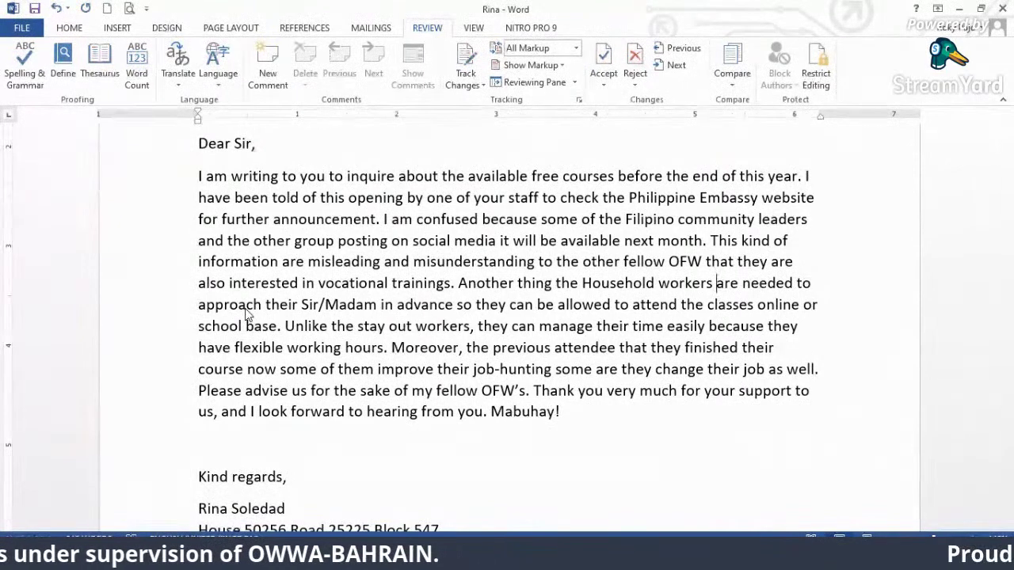
left_click(797, 286)
key("BackSpace")
key("BackSpace")
key("BackSpace")
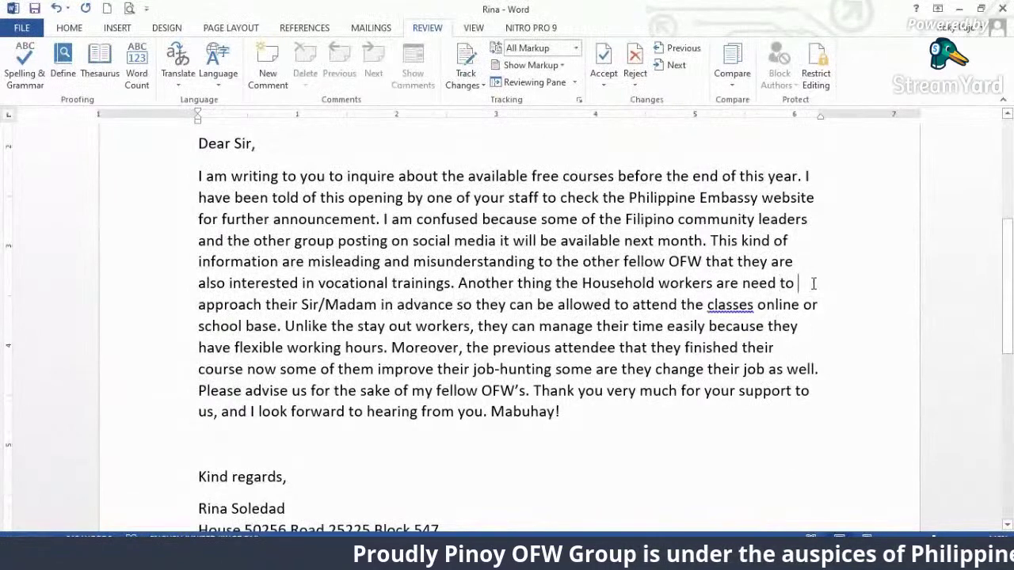
- Insert "be inform in advance so they can" between "are need to" and "approach their"
type("be")
type(" infrom")
key("BackSpace")
key("BackSpace")
key("BackSpace")
type("form in adva")
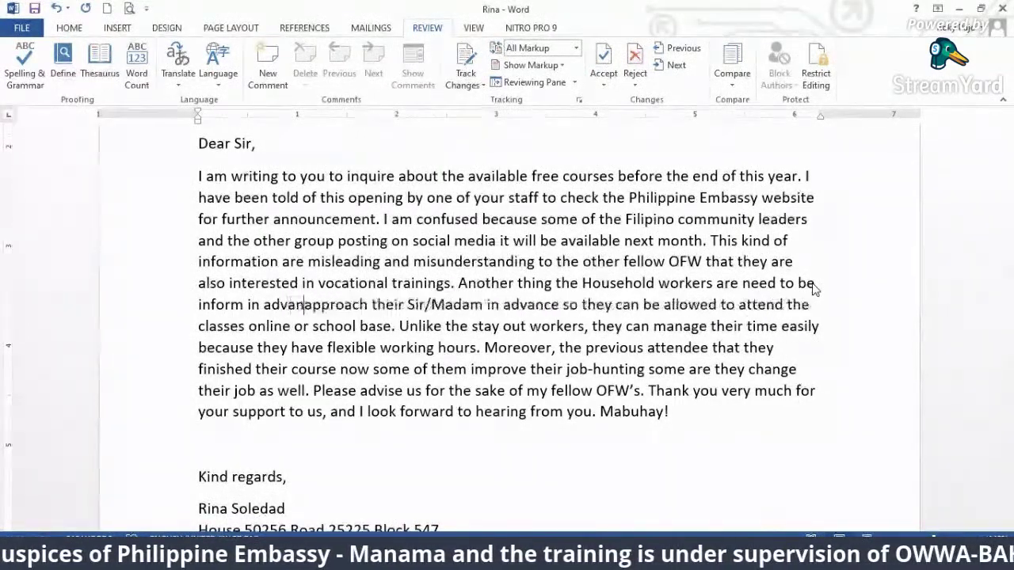
type("nce so they cab")
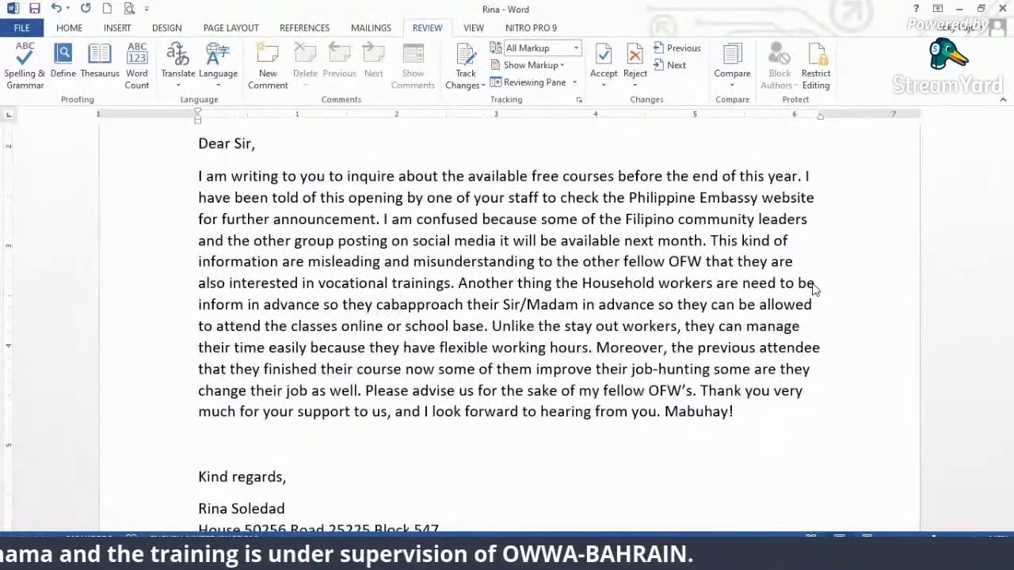
key("BackSpace")
type("n")
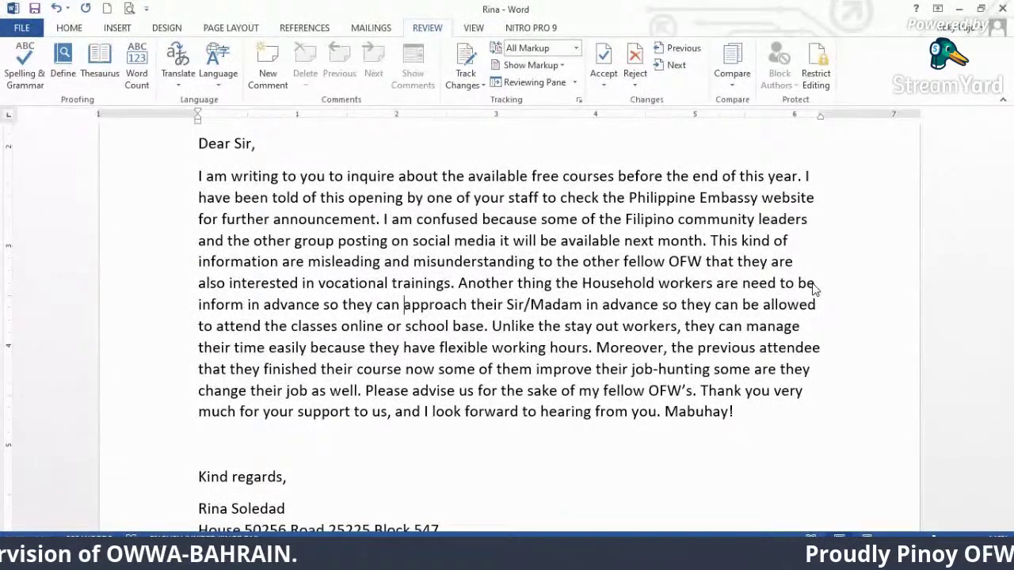
- Replace "Sir/Madam" with "employer" and add a comma after the "in advance" that follows it
left_click(547, 304)
key("BackSpace")
key("BackSpace")
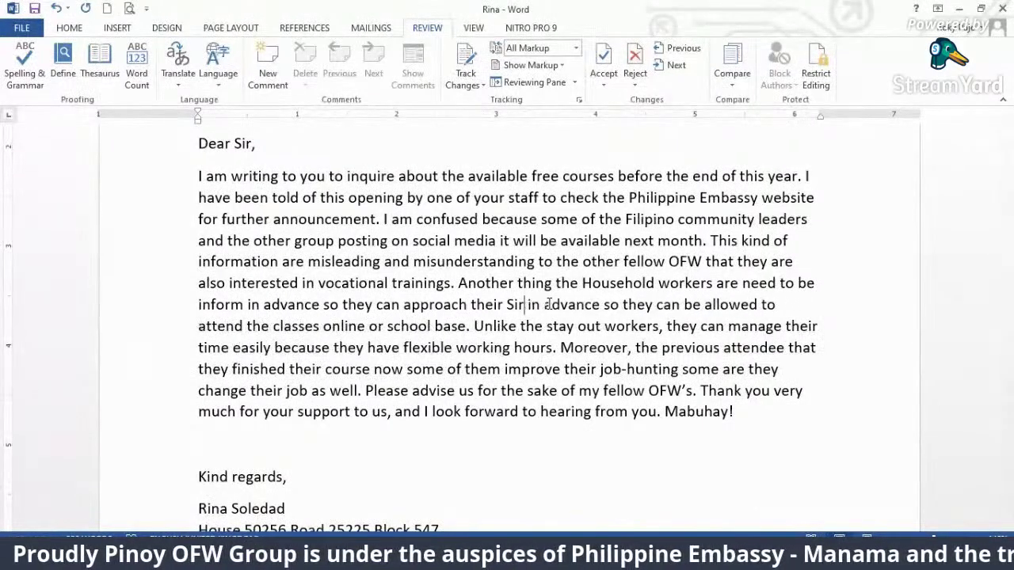
key("BackSpace")
key("BackSpace")
key("BackSpace")
type("employer")
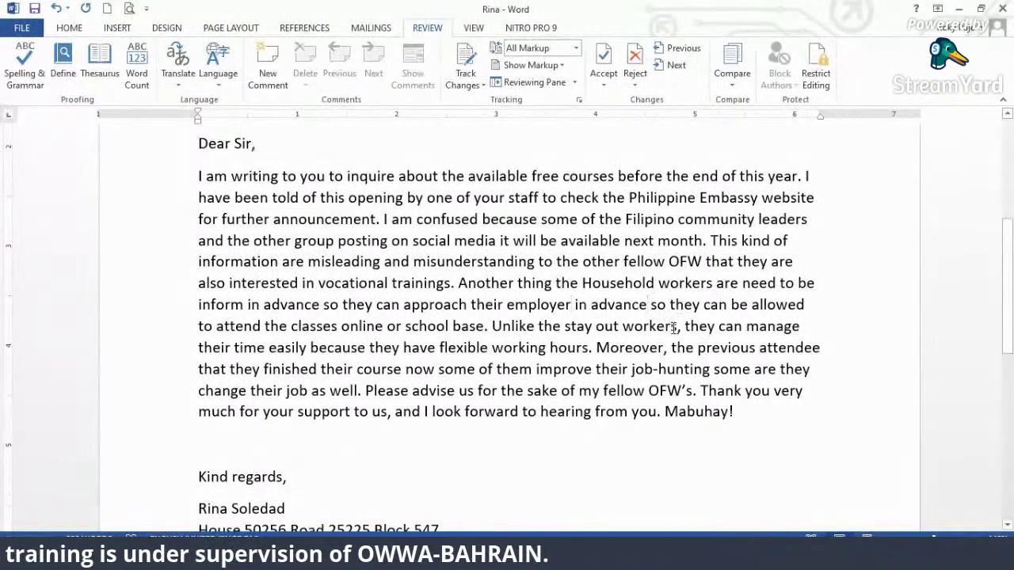
left_click(650, 305)
type(",")
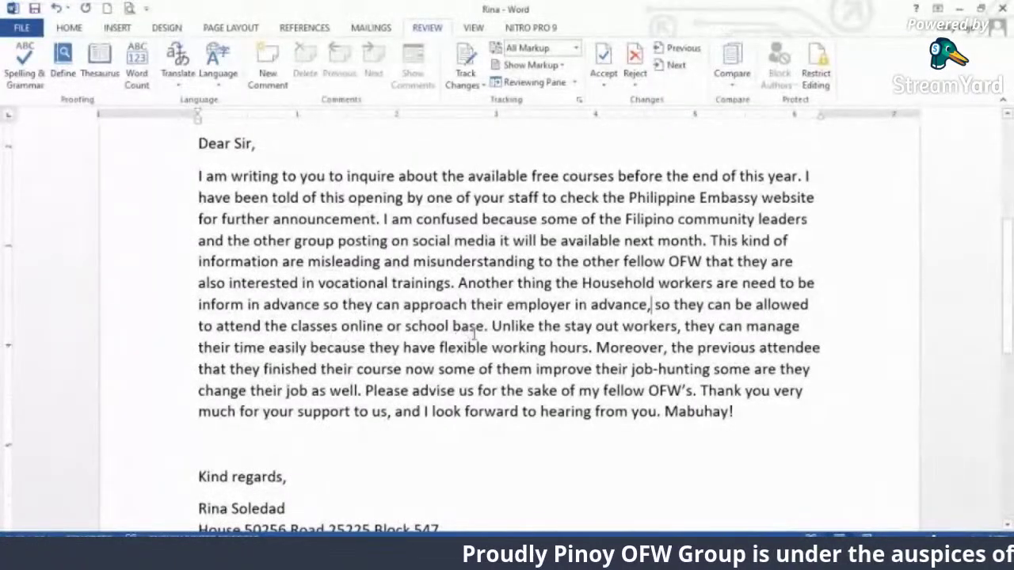
- Add a comma after "Another thing" and change "inform" to "informed" in that sentence
left_click(557, 326)
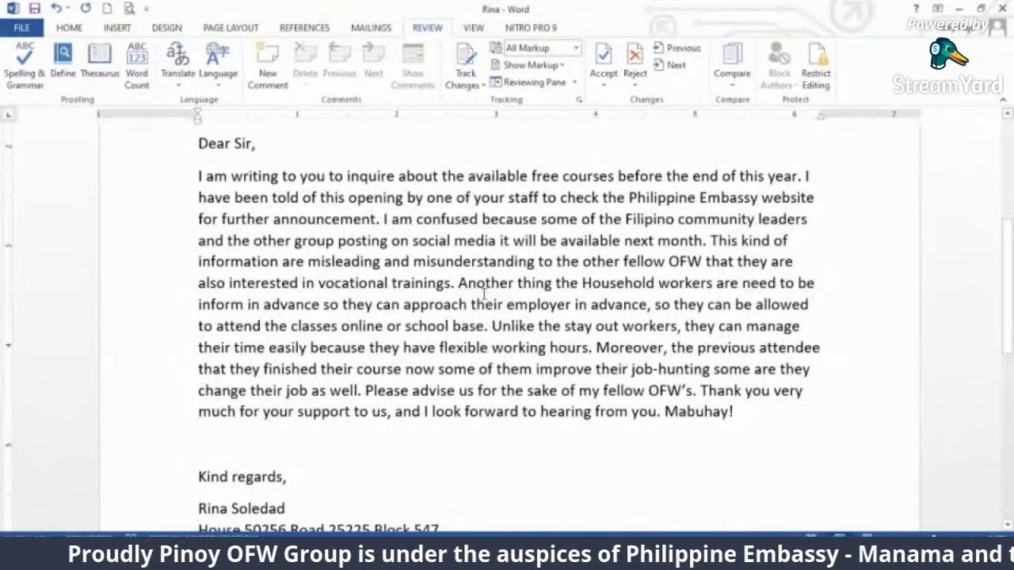
left_click(557, 284)
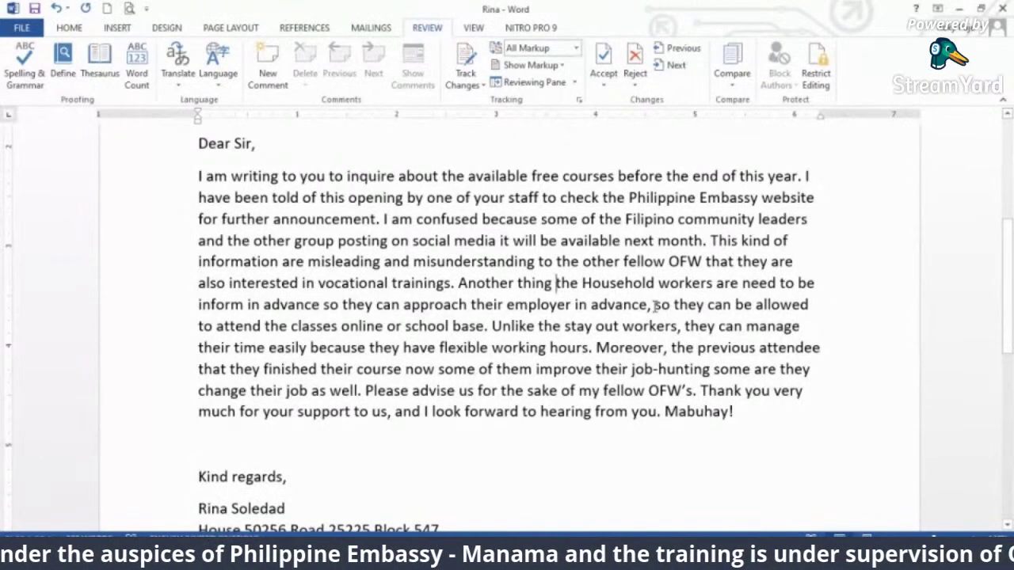
type(",")
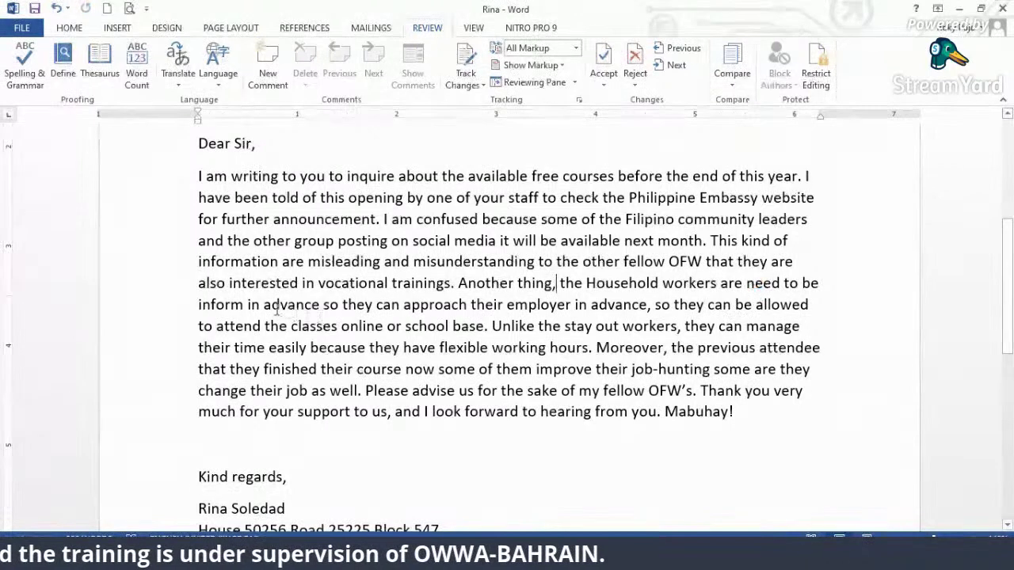
left_click(244, 305)
type("ed")
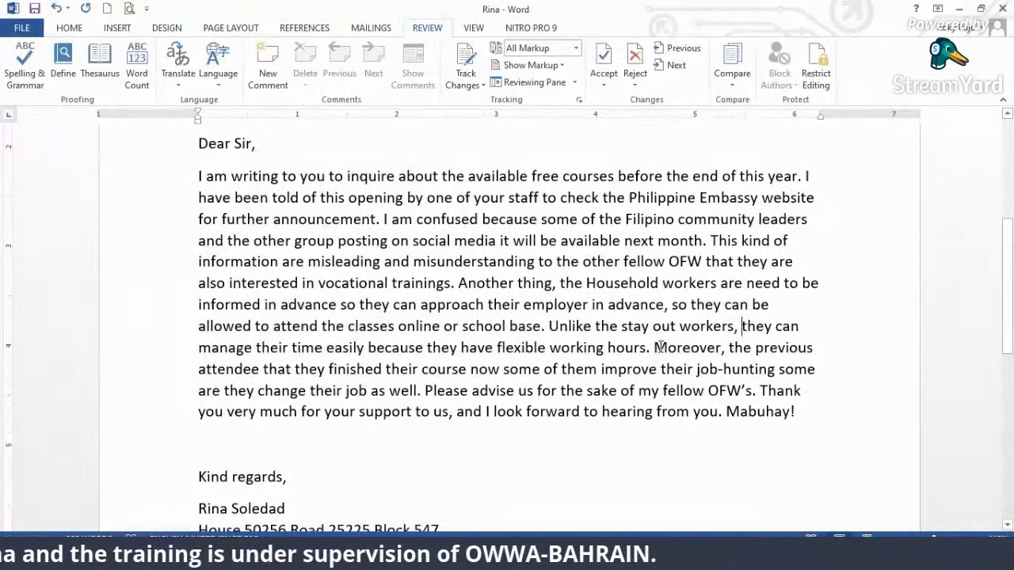
- Change "attendee that they finished" to "attendees that have finished" in the sentence beginning "Moreover"
left_click(725, 352)
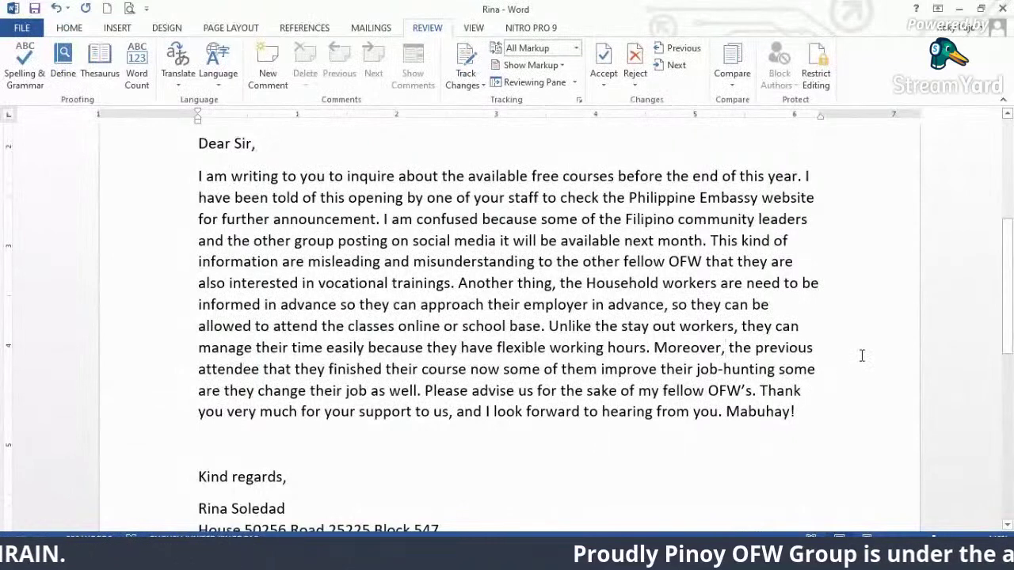
left_click(261, 370)
type("s")
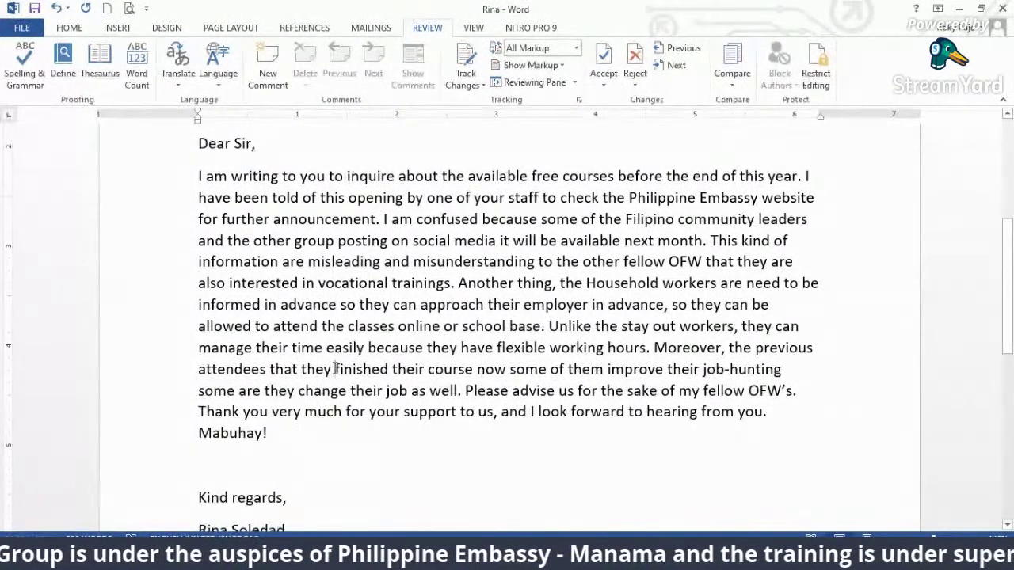
left_click(334, 369)
key("BackSpace")
key("BackSpace")
key("BackSpace")
key("BackSpace")
key("BackSpace")
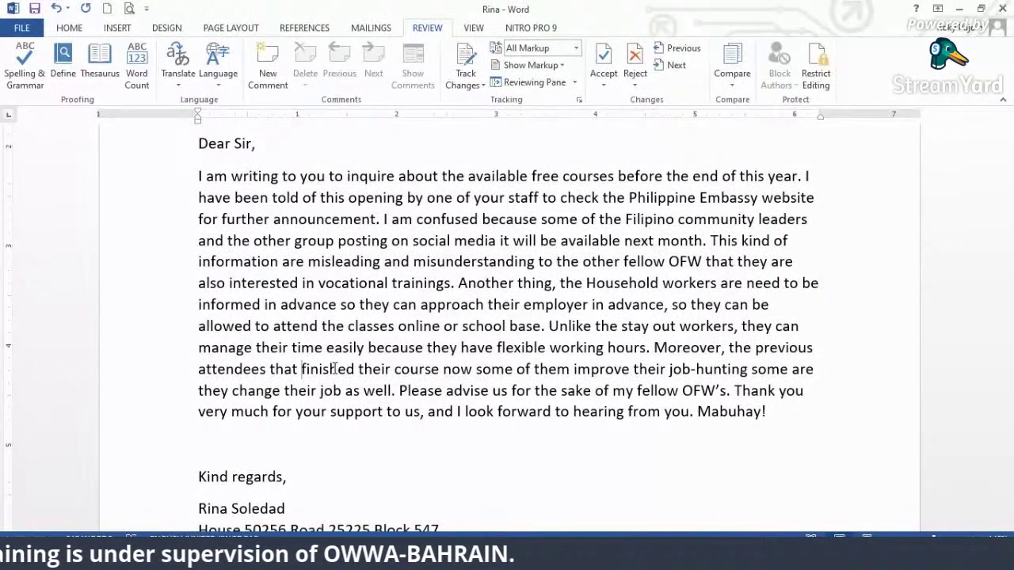
type("have")
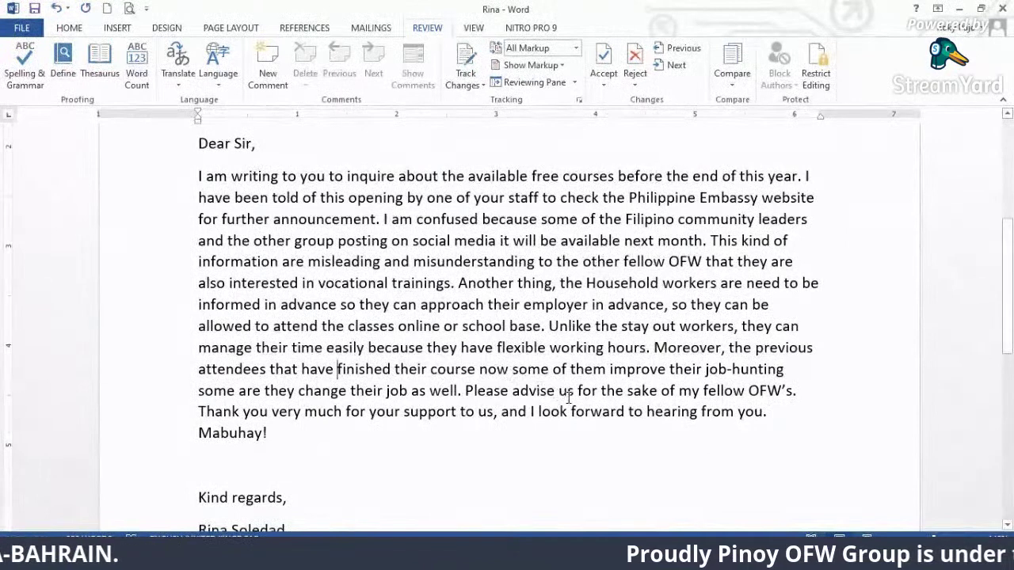
- Add a comma after "finished their course" and change "improve" to "improved" before "their job-hunting"
left_click(480, 374)
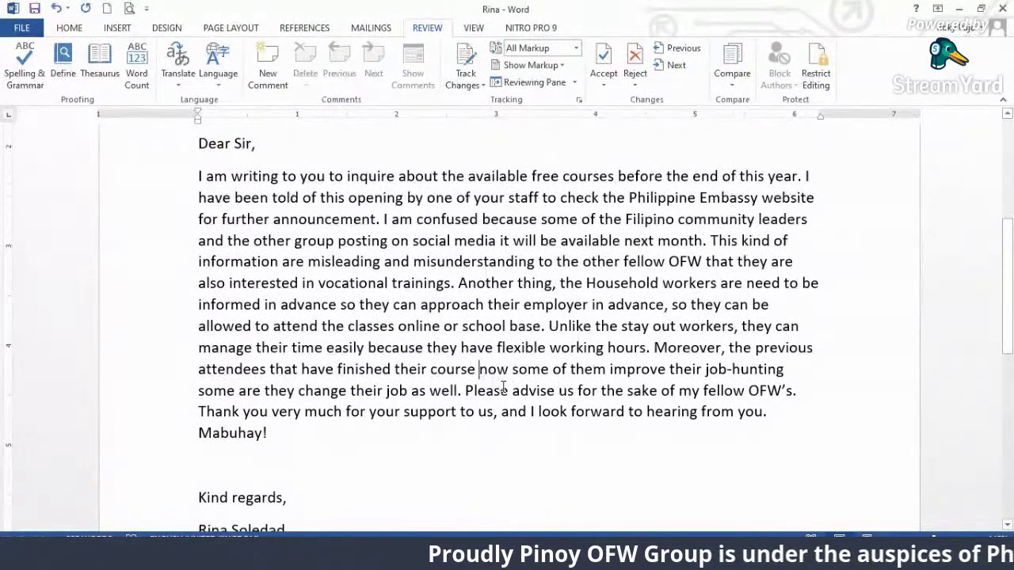
type(",")
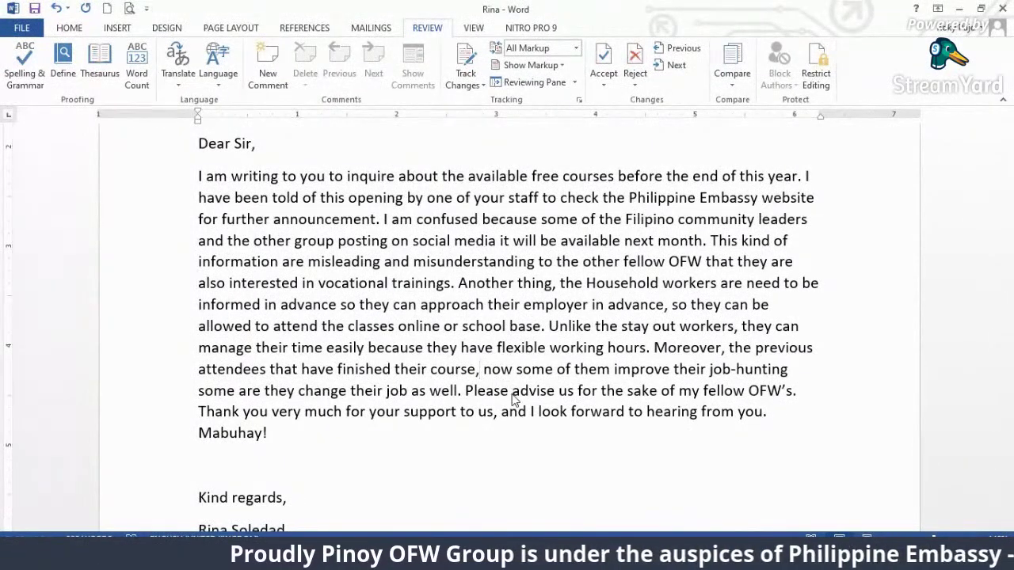
left_click(670, 369)
type("d")
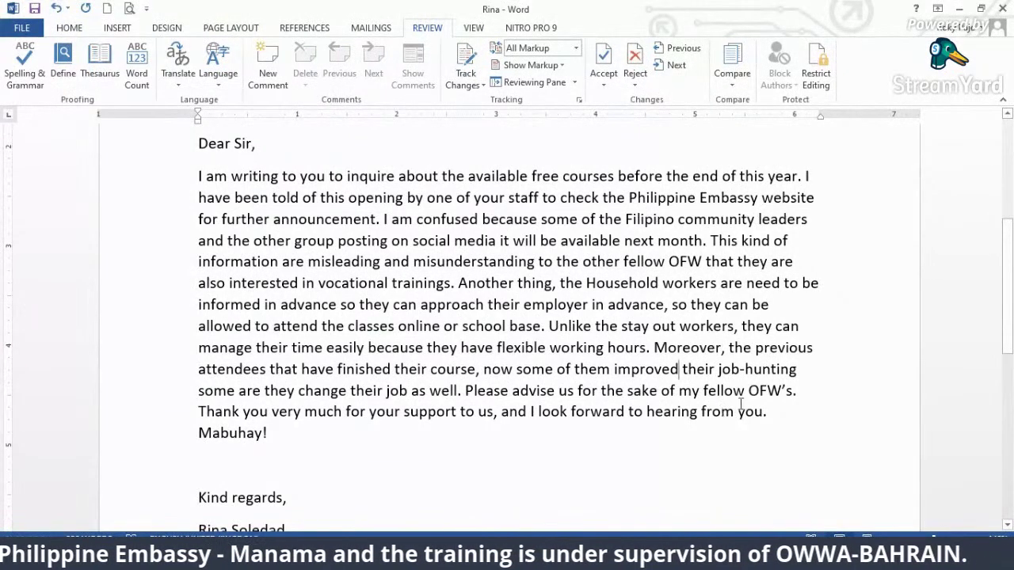
- Insert "and" between "job-hunting" and "some are they change their job"
left_click(826, 371)
type("and")
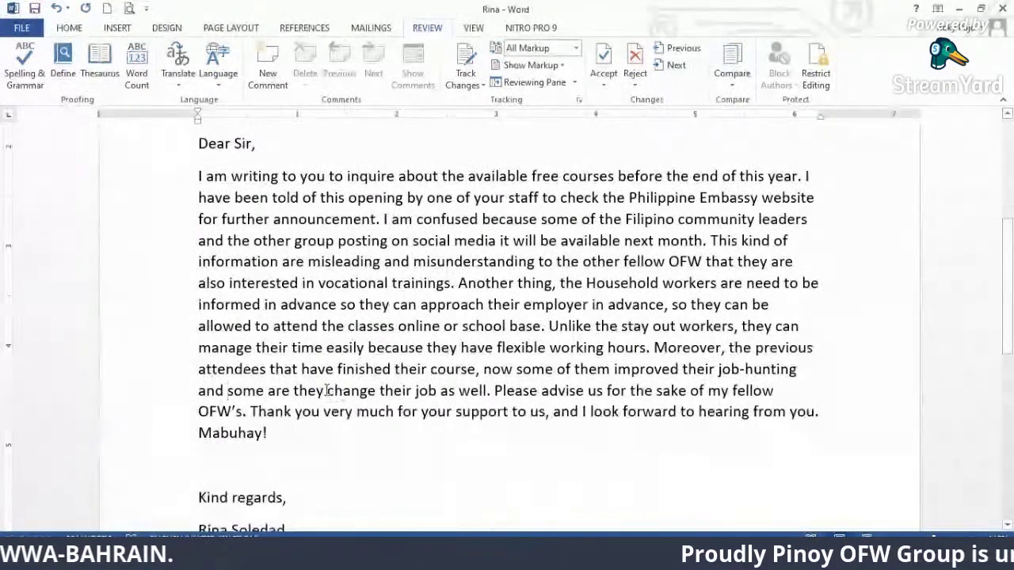
- Replace "are they" with "already" after "and some" and change "change" to "changed" before "their job as well"
left_click_drag(324, 389, 269, 391)
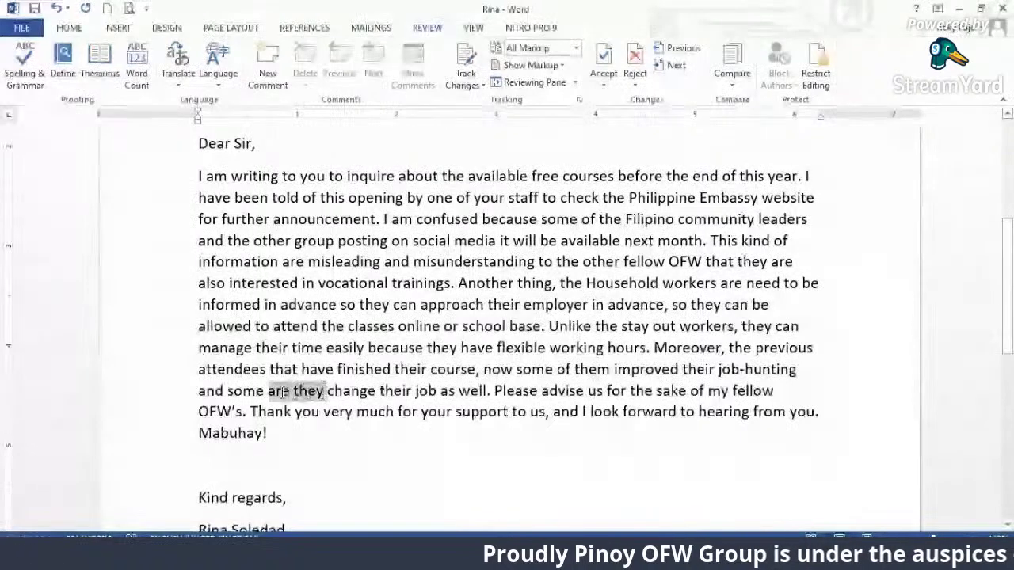
key("BackSpace")
type("already")
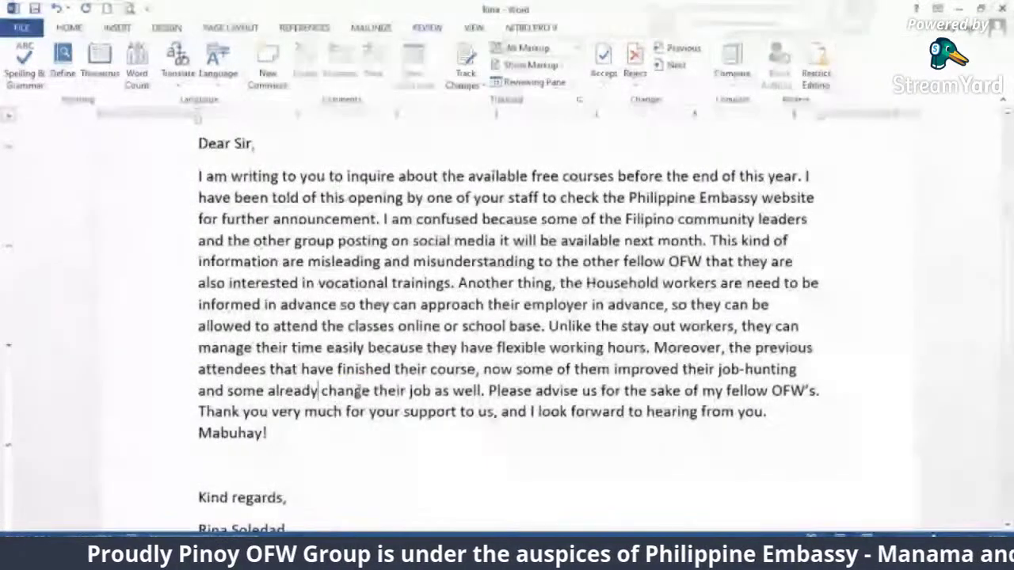
left_click(369, 391)
type("d")
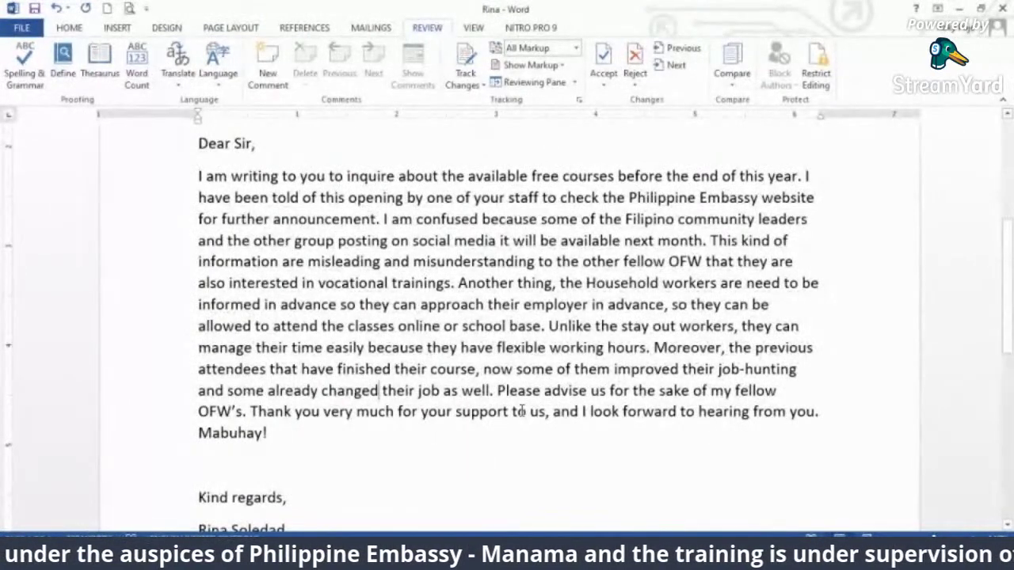
- Replace "to" with "from" between "look forward" and "hearing from you" in the letter's closing sentence
left_click(701, 396)
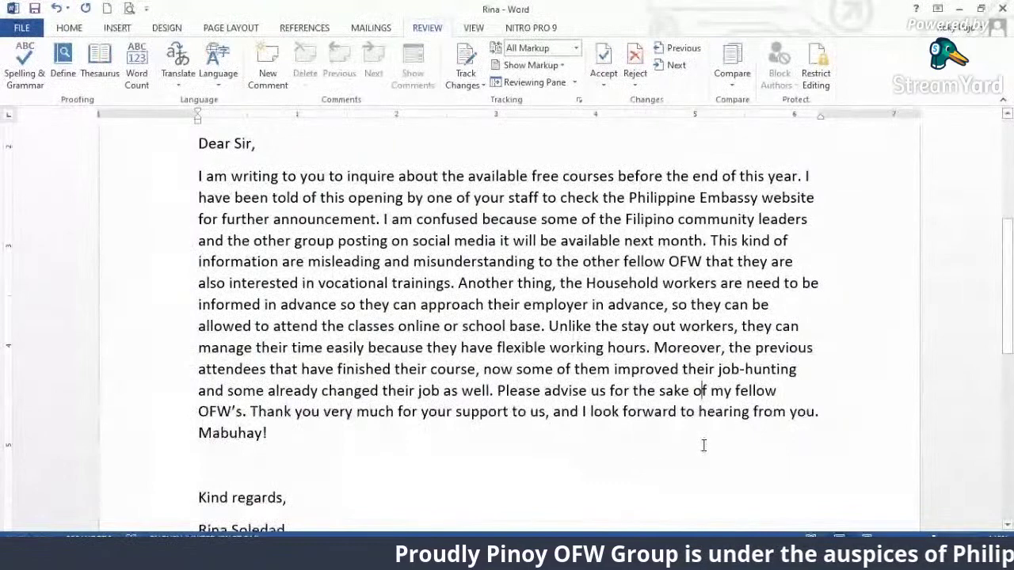
left_click(686, 411)
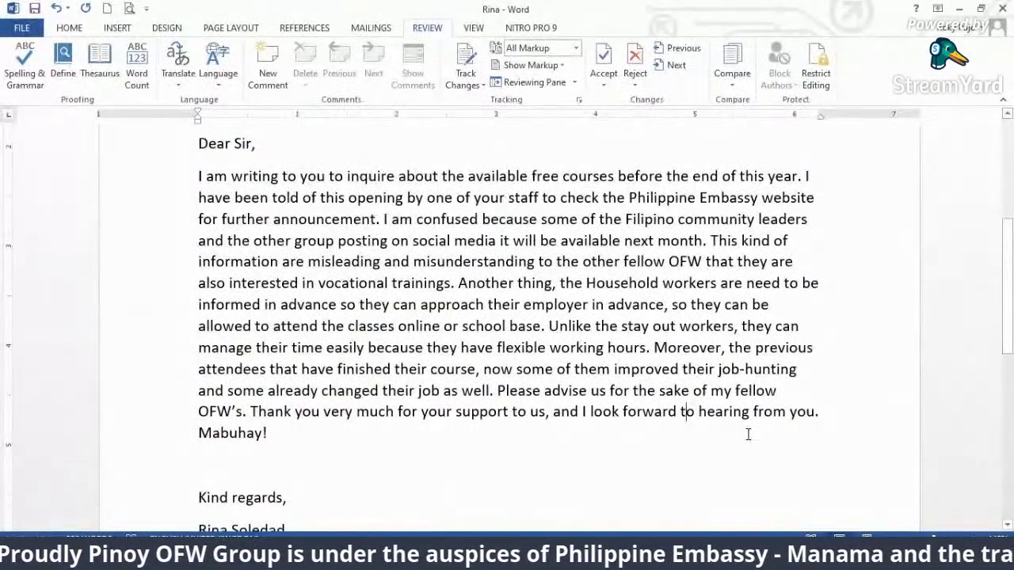
key("BackSpace")
key("Delete")
type("from")
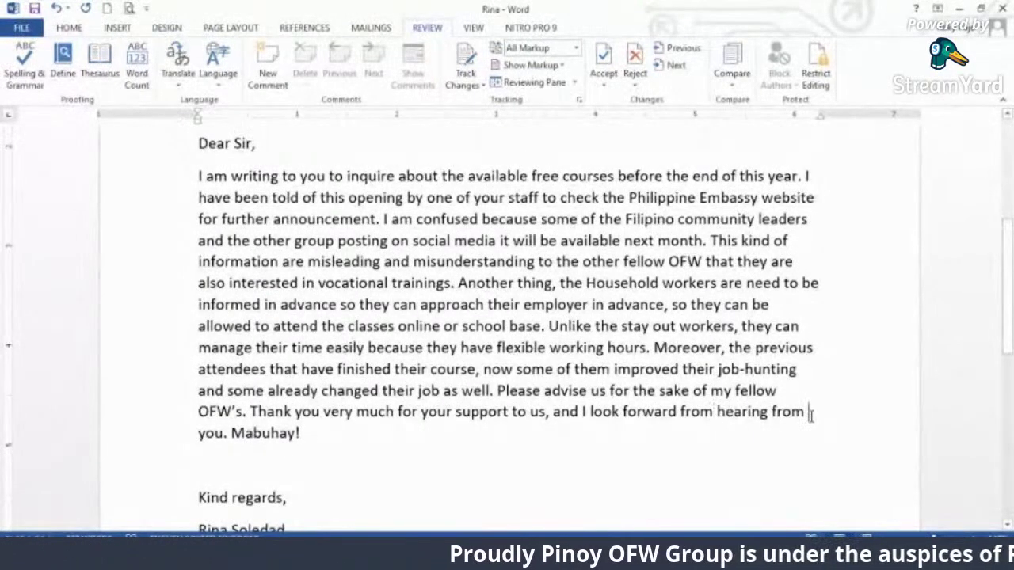
- Replace the words between "I look forward" and "Mabuhay!" with "for your kind feedback or update."
scroll(712, 388, "down", 2)
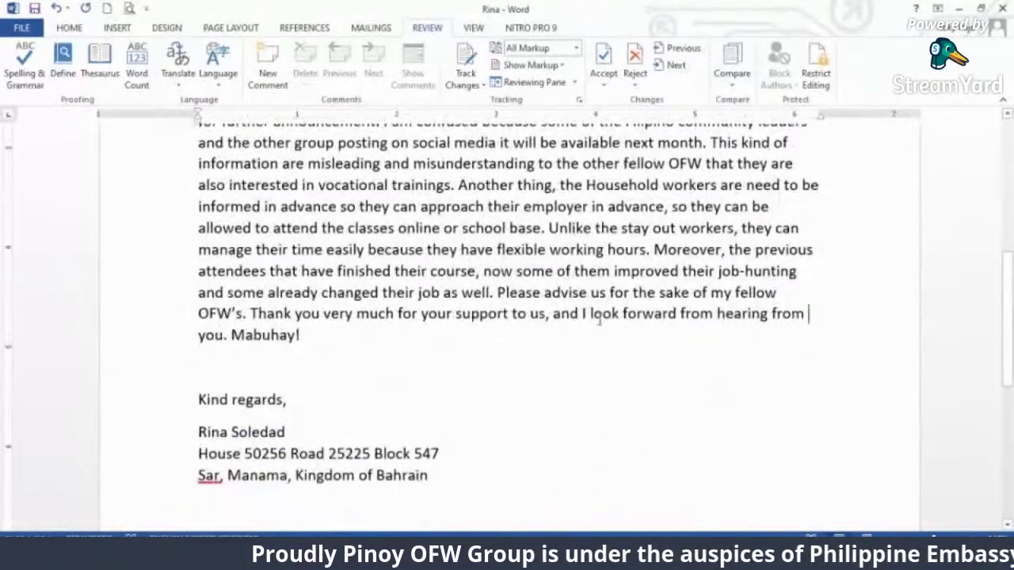
left_click(679, 313)
right_click(679, 313)
left_click_drag(679, 313, 226, 344)
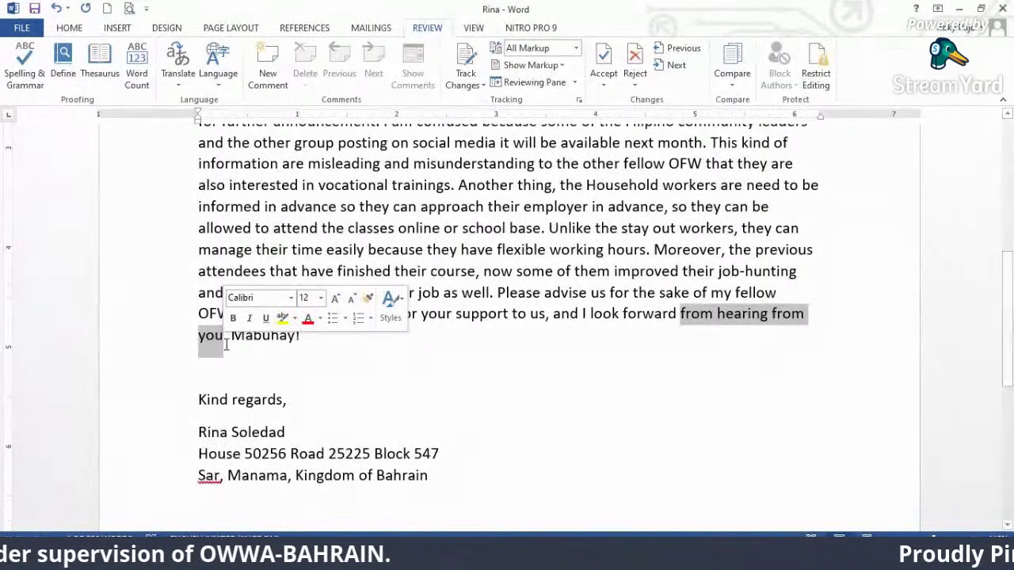
type("for your ")
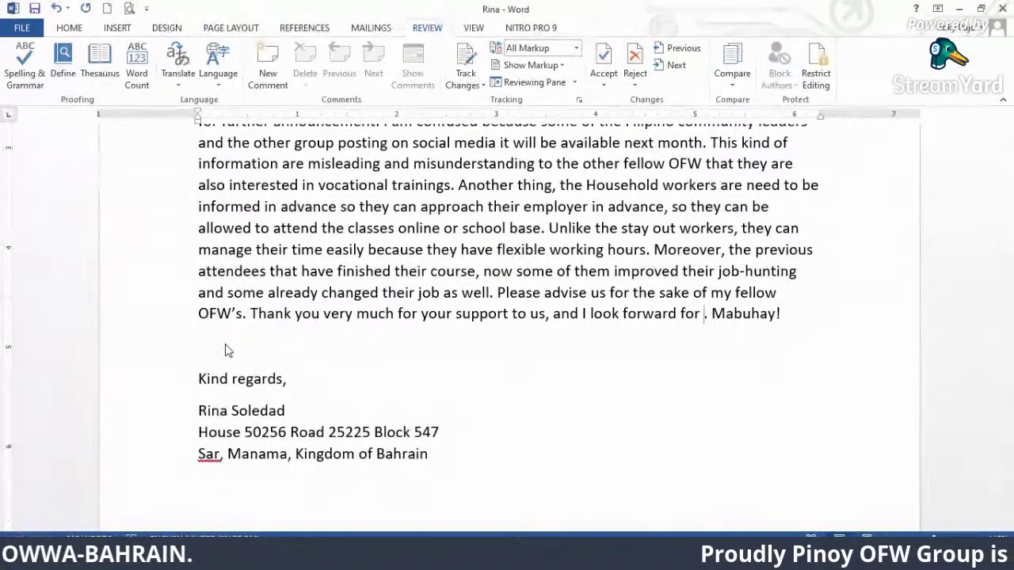
type("kind ")
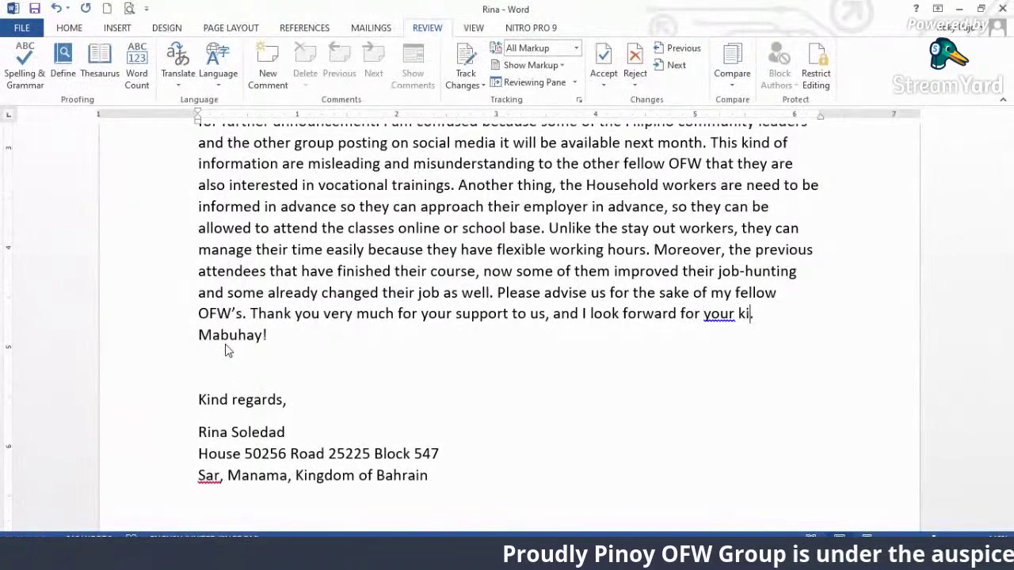
type("feedback")
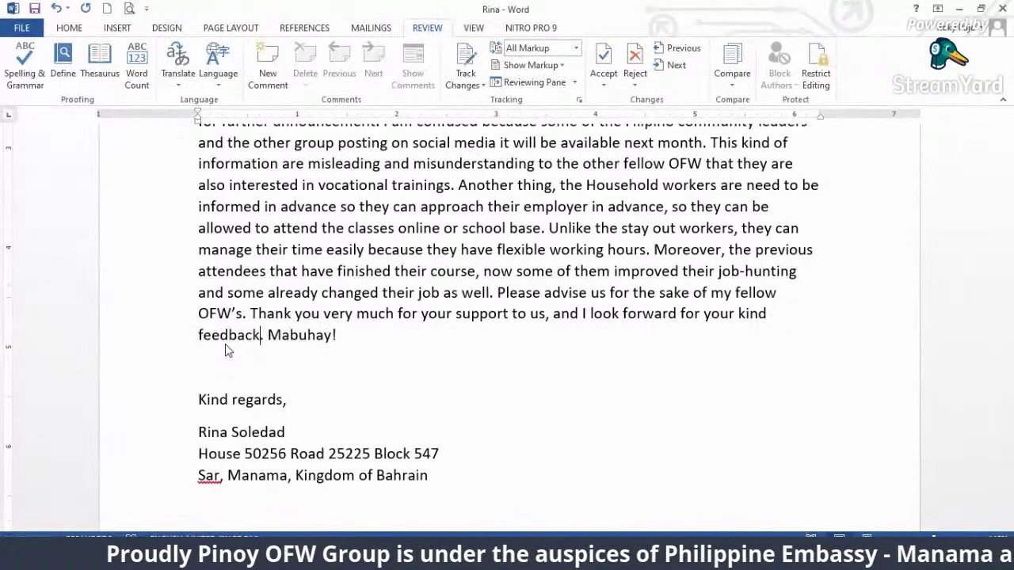
type(" or upda")
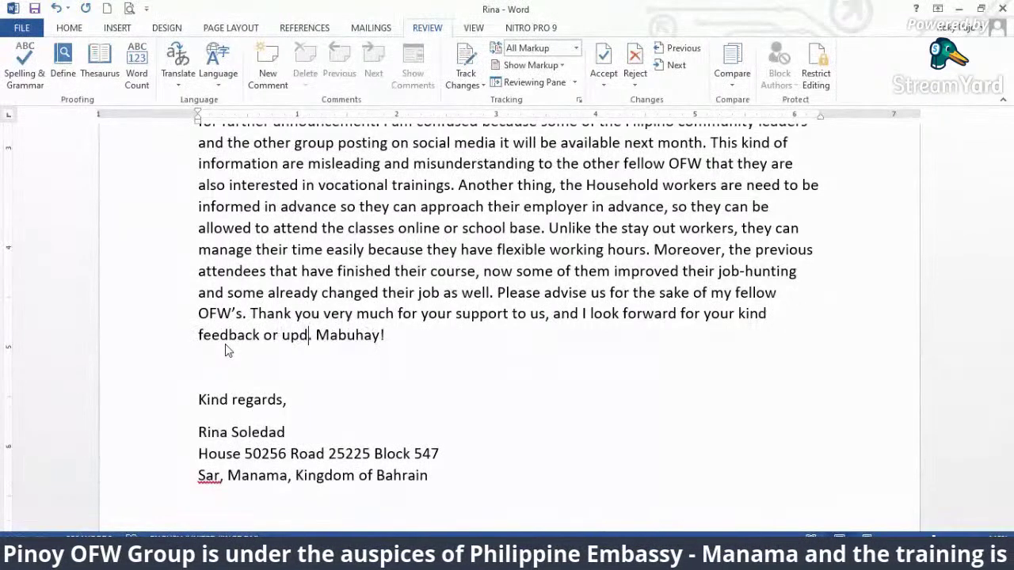
type("te.")
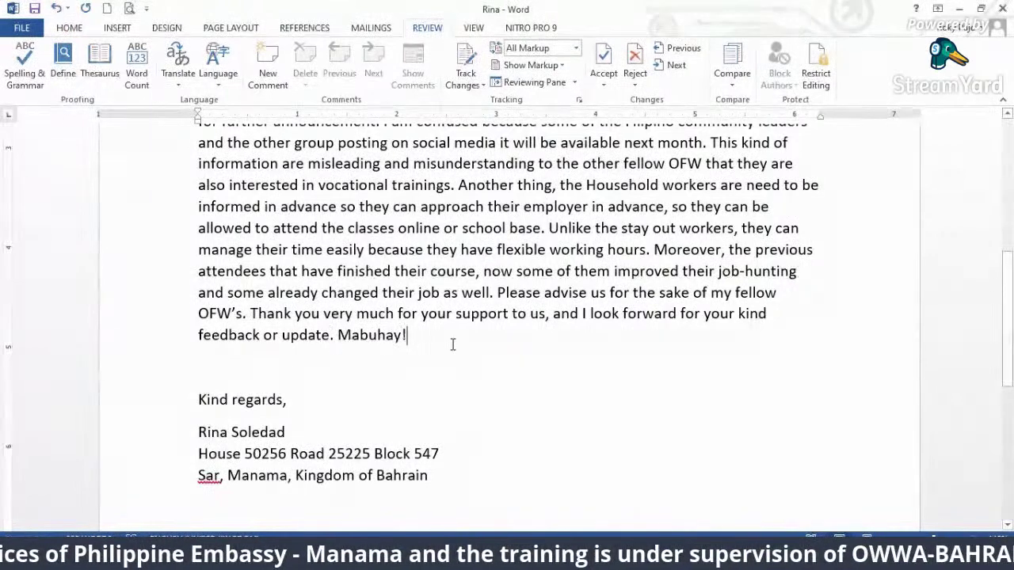
- Add a blank line after "Kind regards," and make the sender's name below it bold
left_click(299, 413)
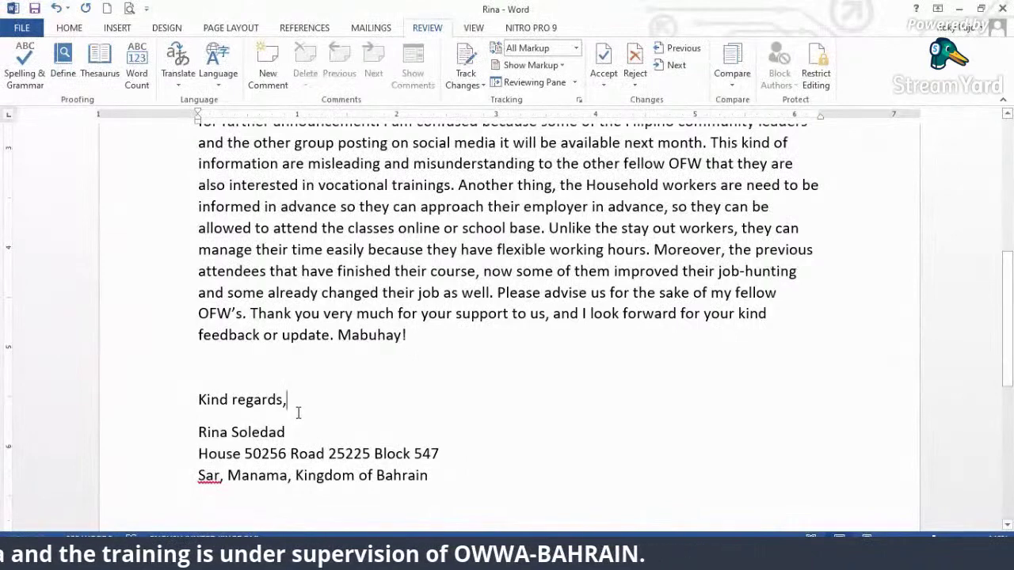
key("Return")
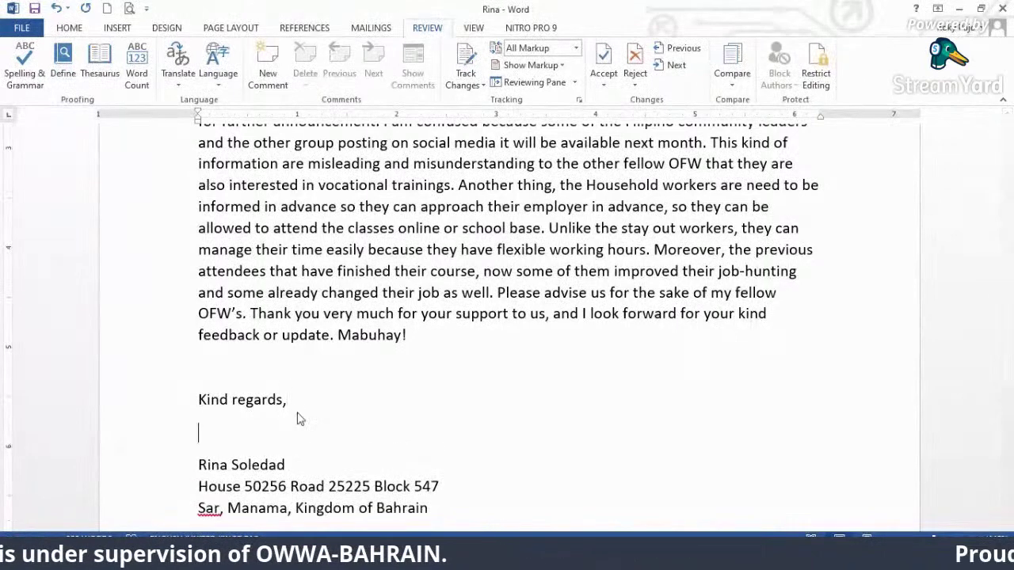
left_click_drag(305, 466, 198, 462)
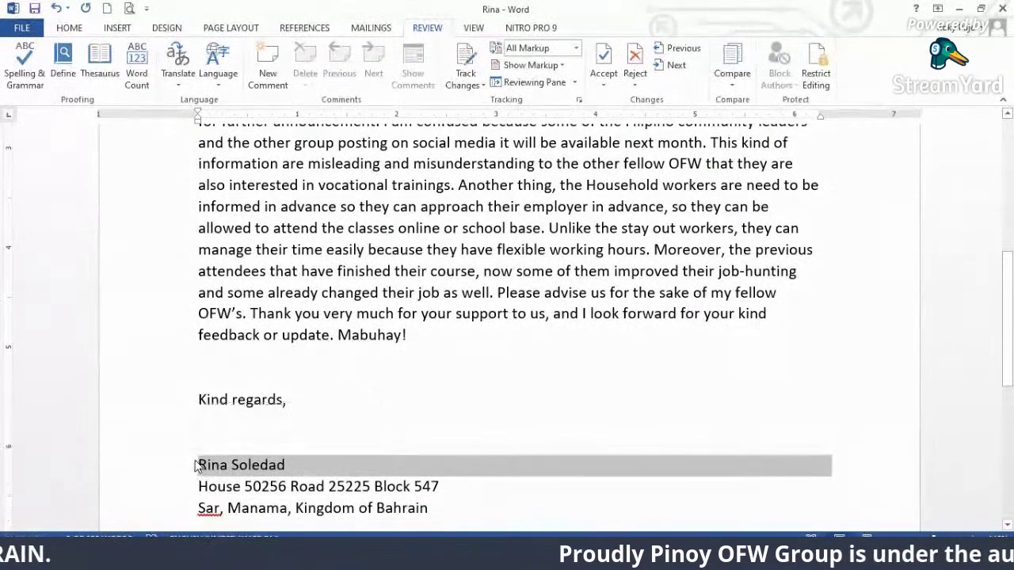
key("ctrl+b")
left_click(309, 476)
- Delete the two-line postal address below the sender's name
scroll(333, 475, "down", 2)
left_click(387, 388)
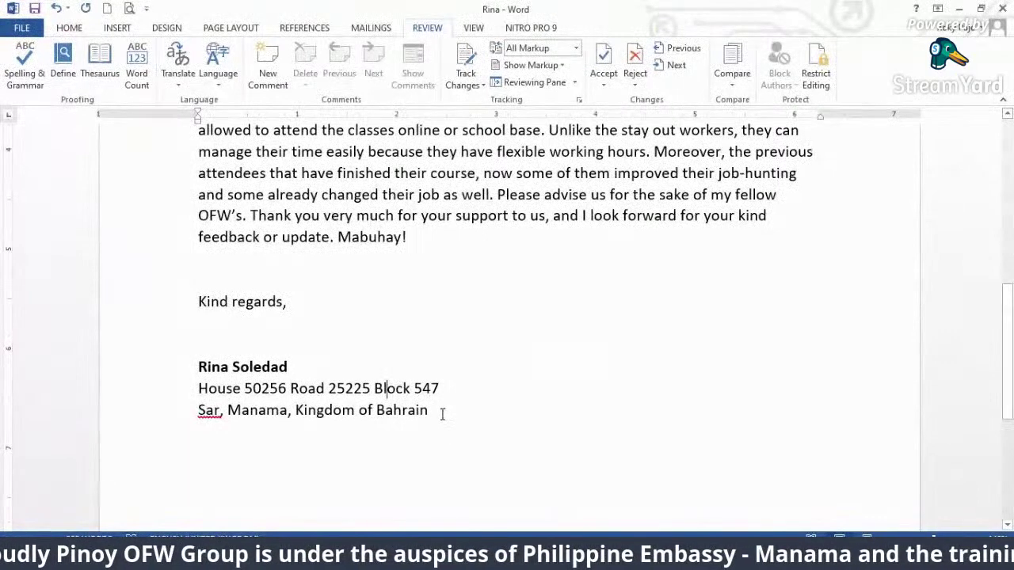
left_click_drag(430, 410, 204, 388)
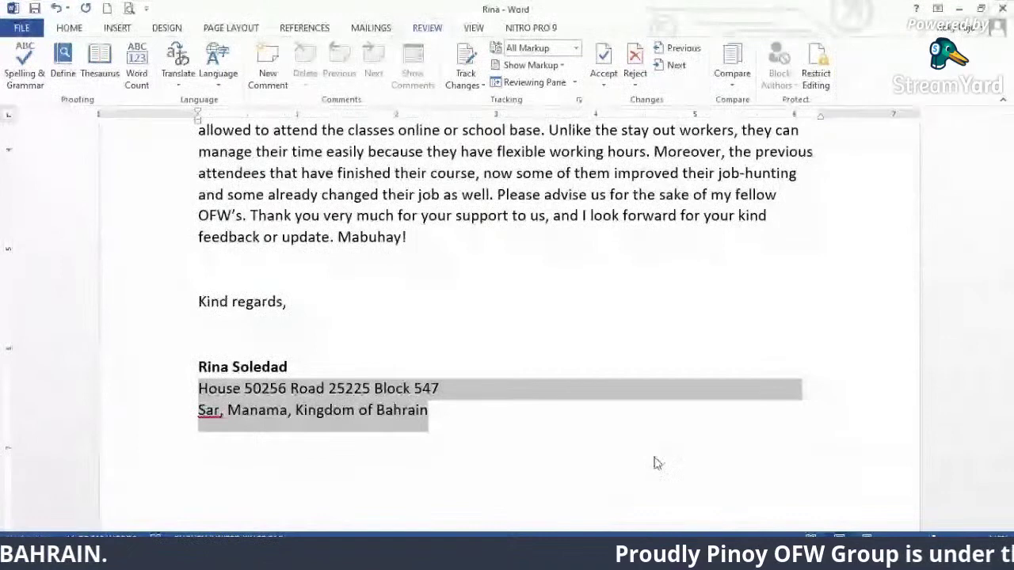
type("R")
key("BackSpace")
key("BackSpace")
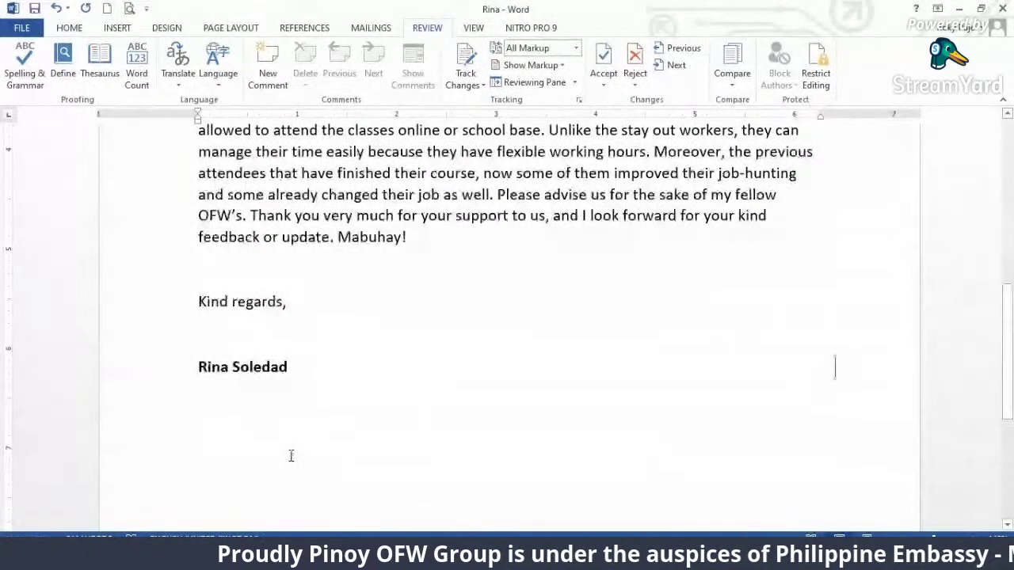
- Show the formatting marks and delete the run of trailing spaces after the sender's name
left_click(69, 28)
left_click(506, 53)
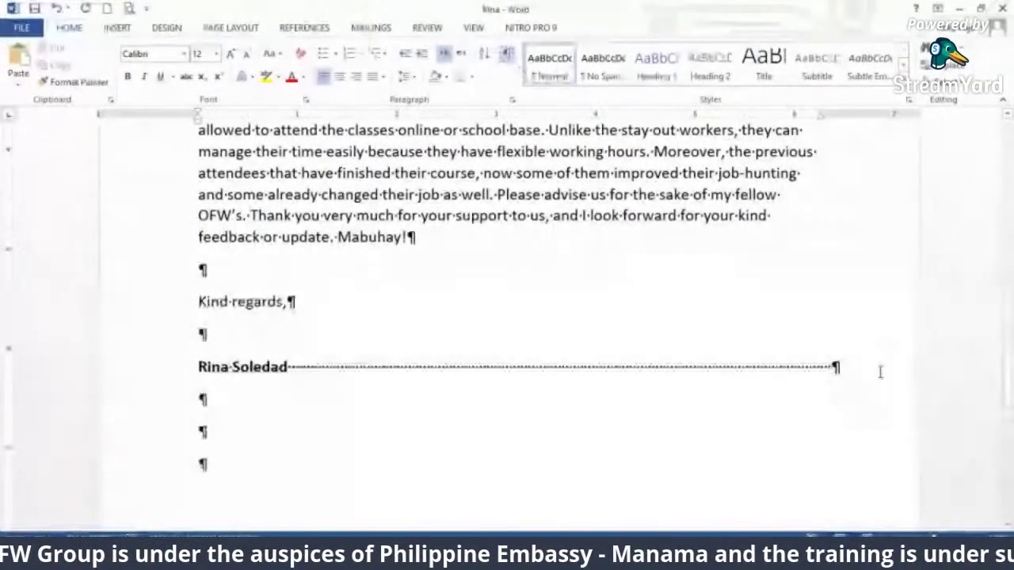
left_click_drag(847, 364, 291, 361)
key("Delete")
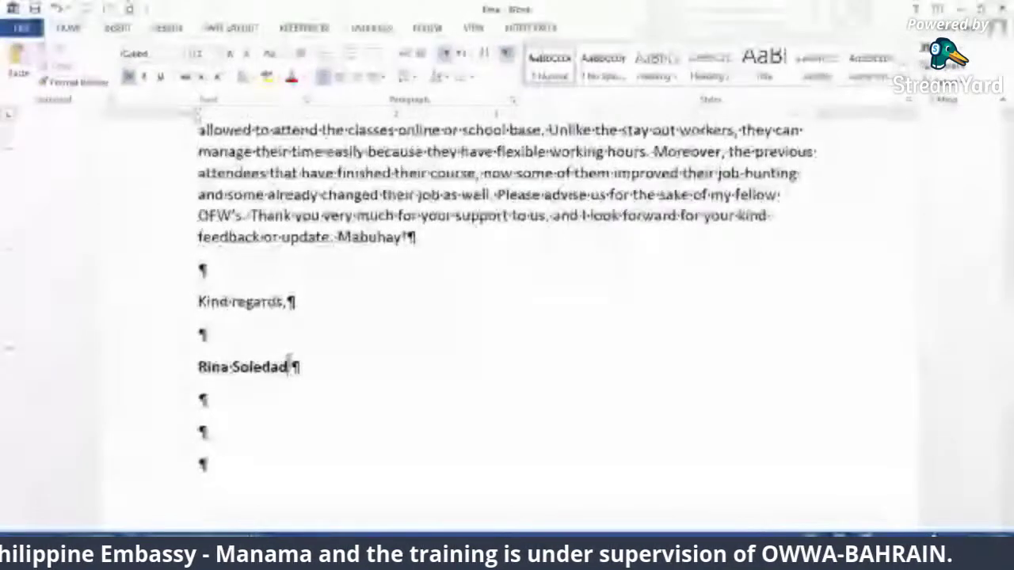
- Remove the space after the paragraph containing the sender's name
left_click(162, 369)
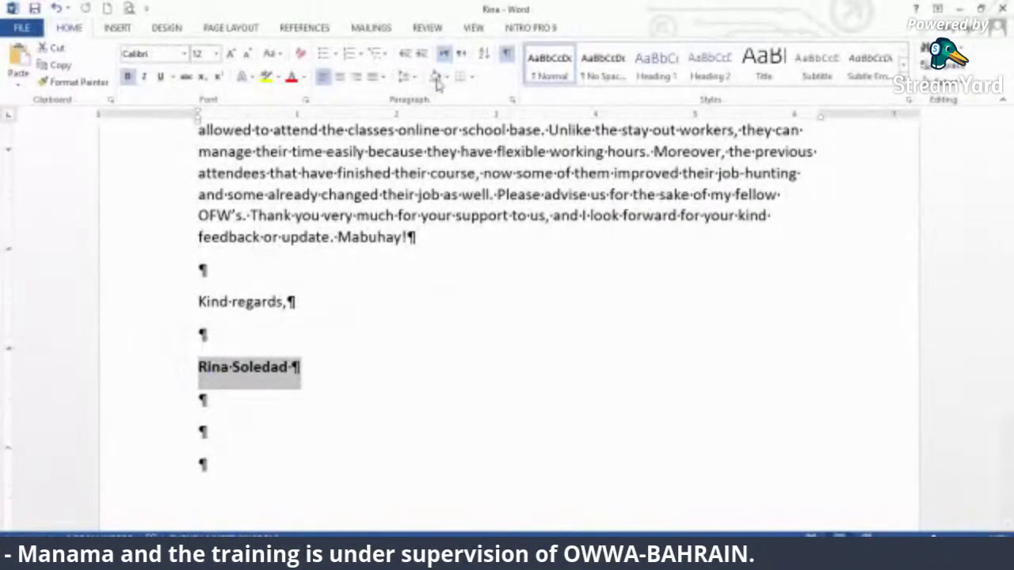
left_click(406, 76)
left_click(467, 238)
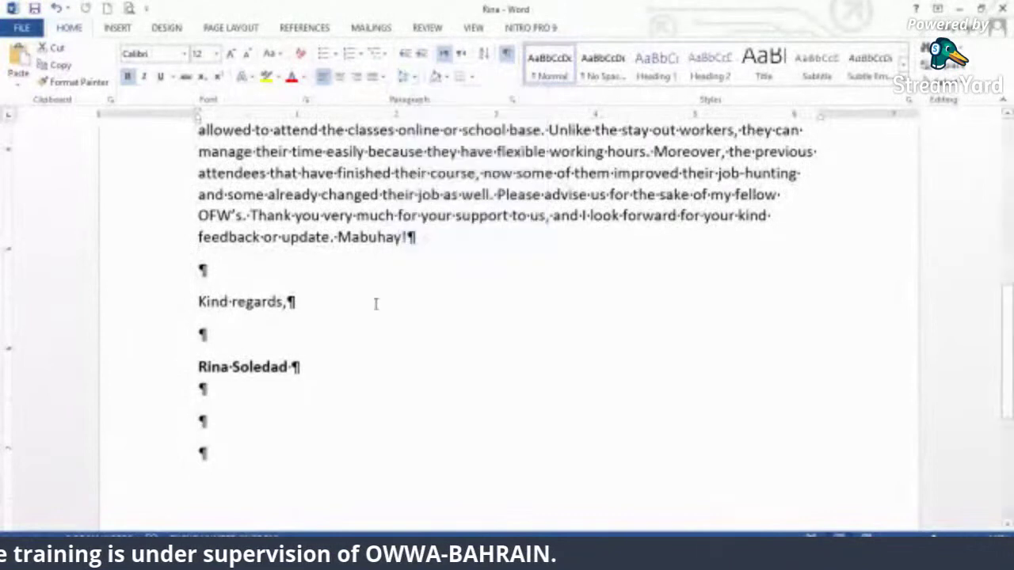
- Paste the sender's phone number on the line below the name and hide the formatting marks
left_click(283, 385)
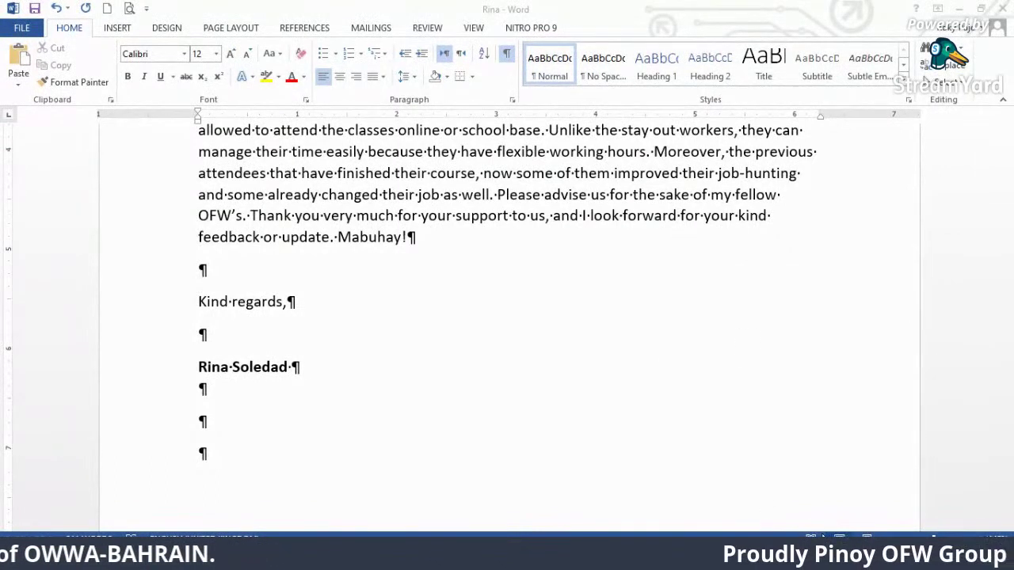
left_click(263, 387)
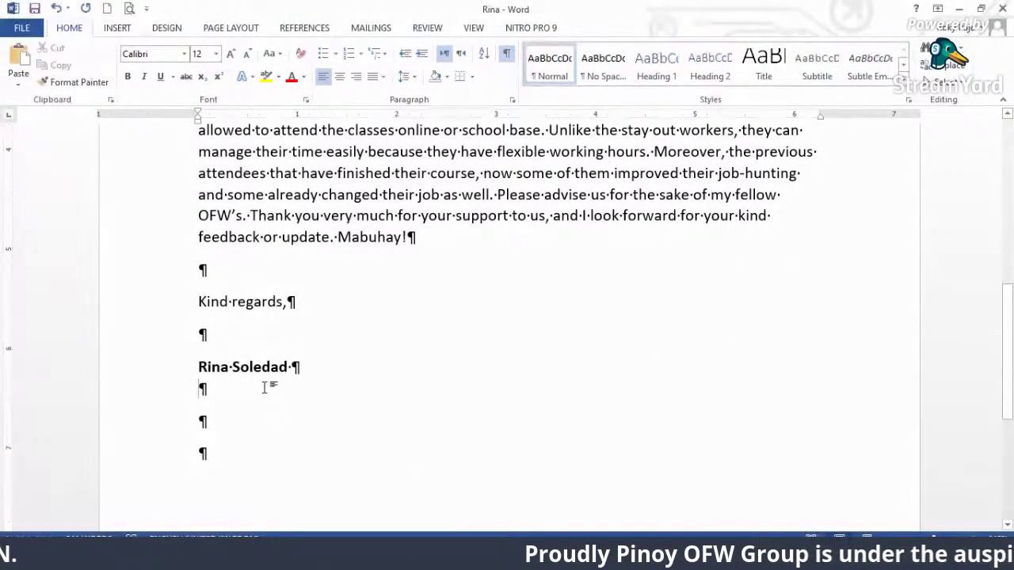
key("ctrl+v")
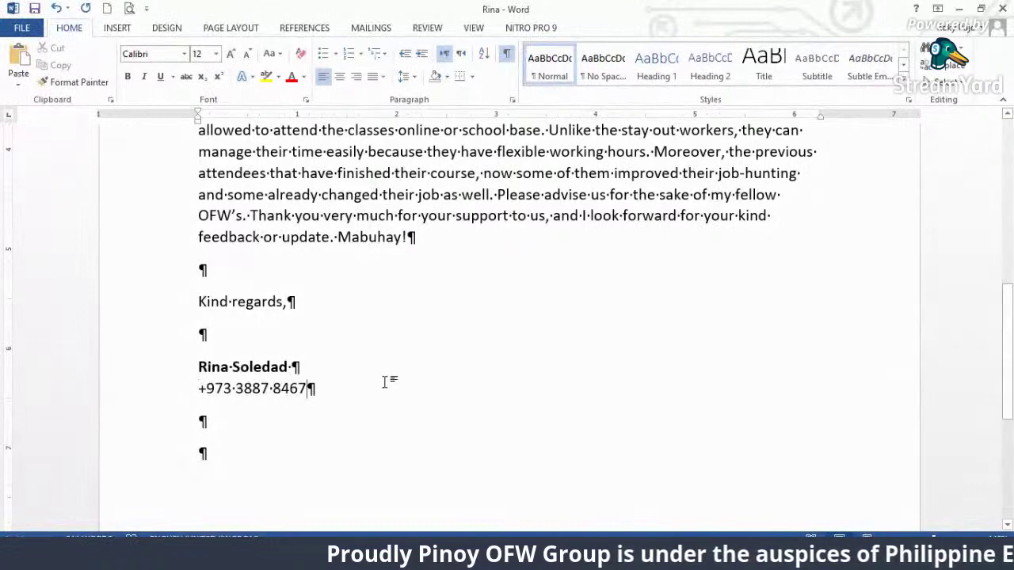
left_click(506, 53)
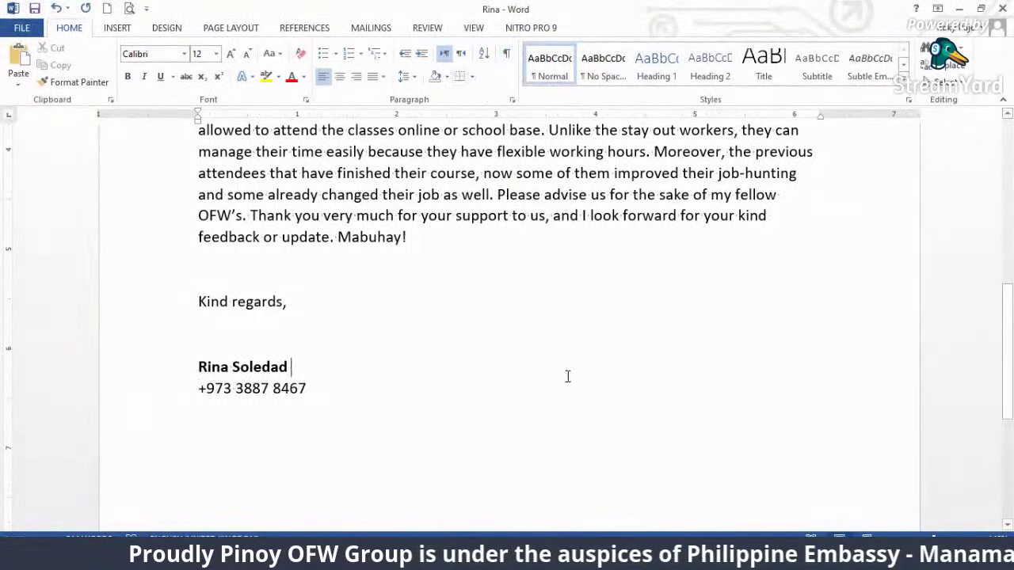
key("Down")
key("Up")
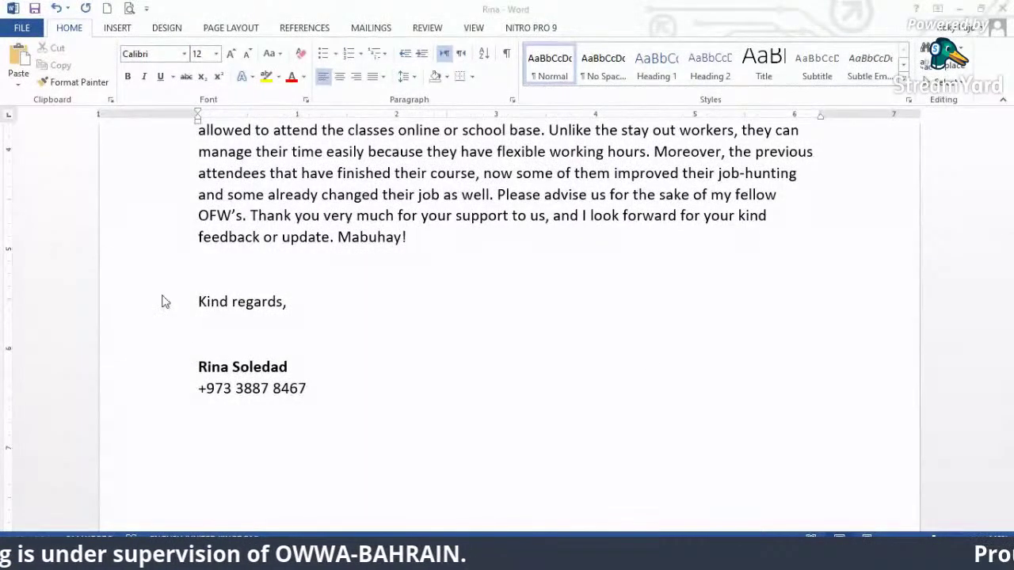
- Add a new line below the phone number and paste the sender's e-mail address there
left_click(309, 390)
key("Return")
key("ctrl+v")
- Remove the space after the phone number paragraph
left_click(152, 410)
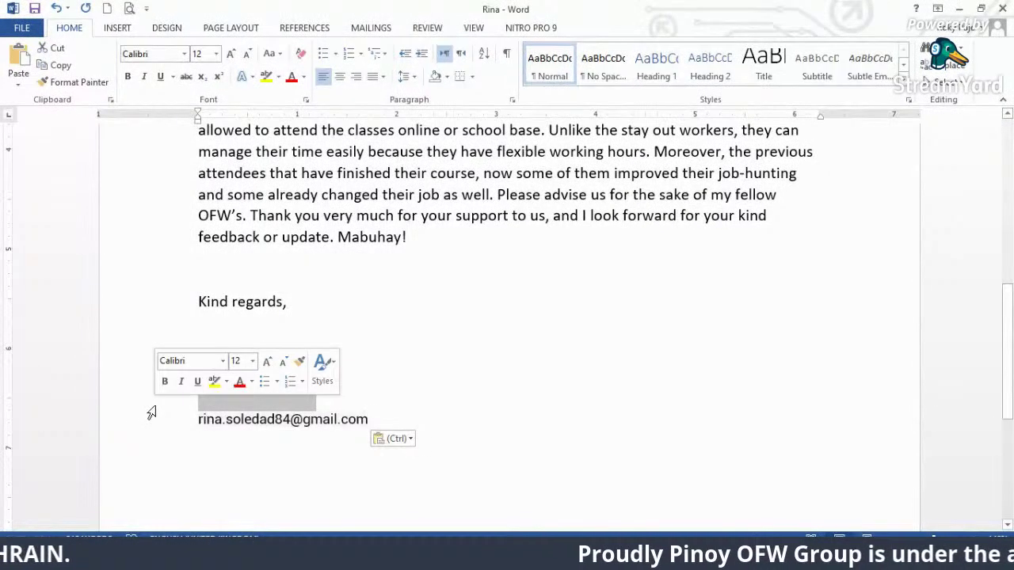
left_click(406, 76)
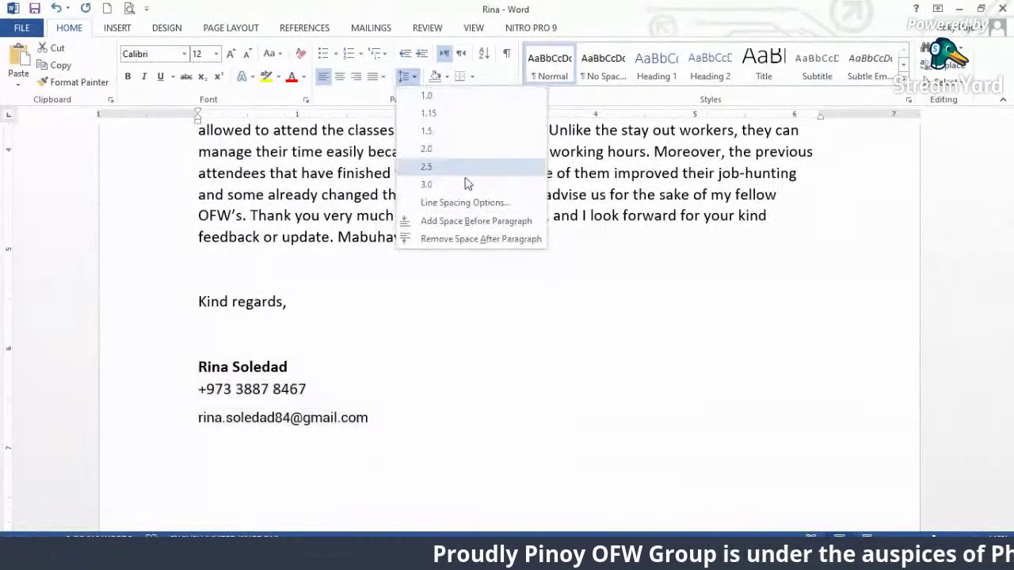
left_click(487, 240)
left_click(422, 398)
left_click(446, 406)
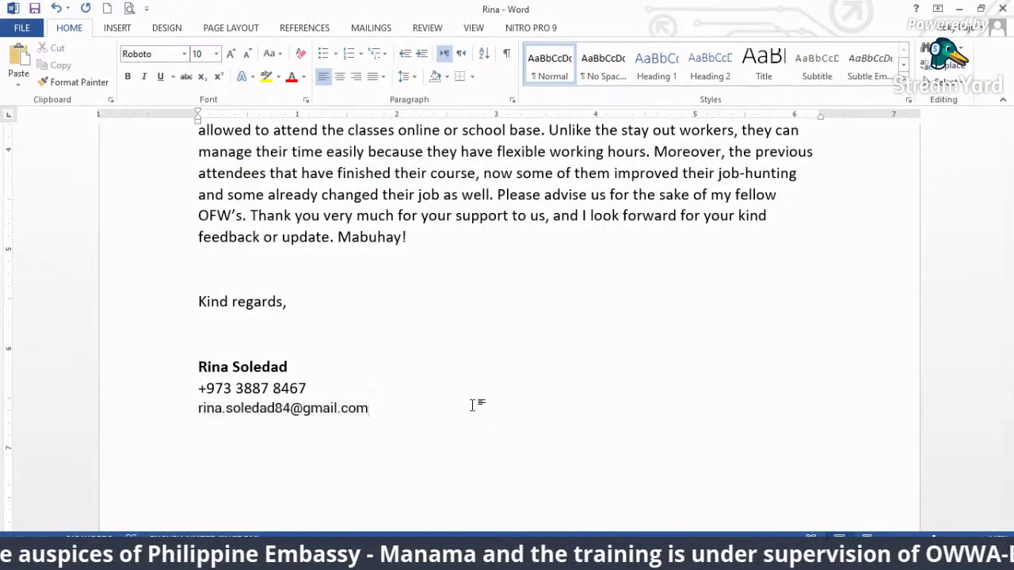
- Add the job title "Household worker" on a new line between the sender's name and phone number
left_click(315, 361)
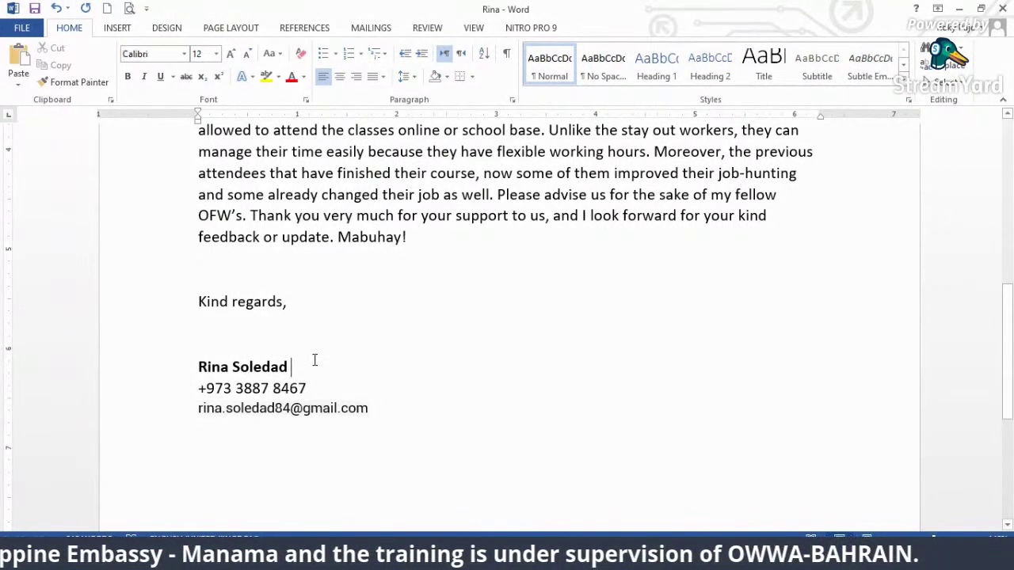
key("Return")
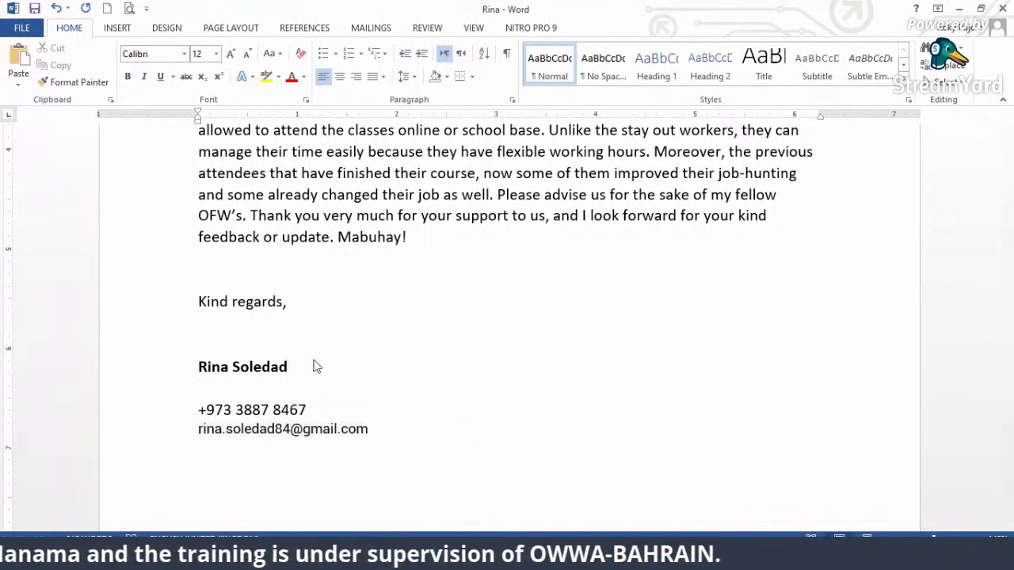
type("Hose")
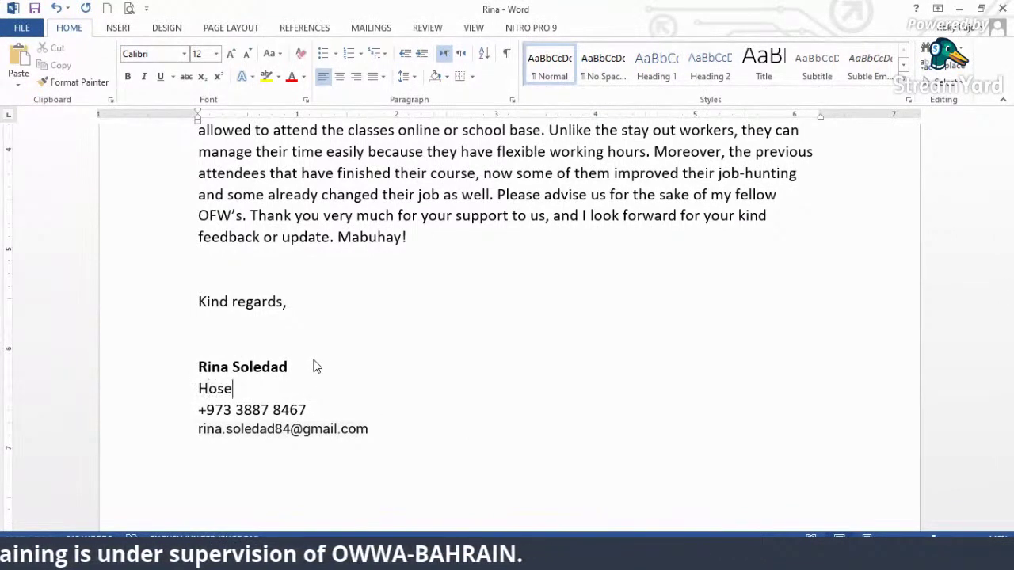
type("use")
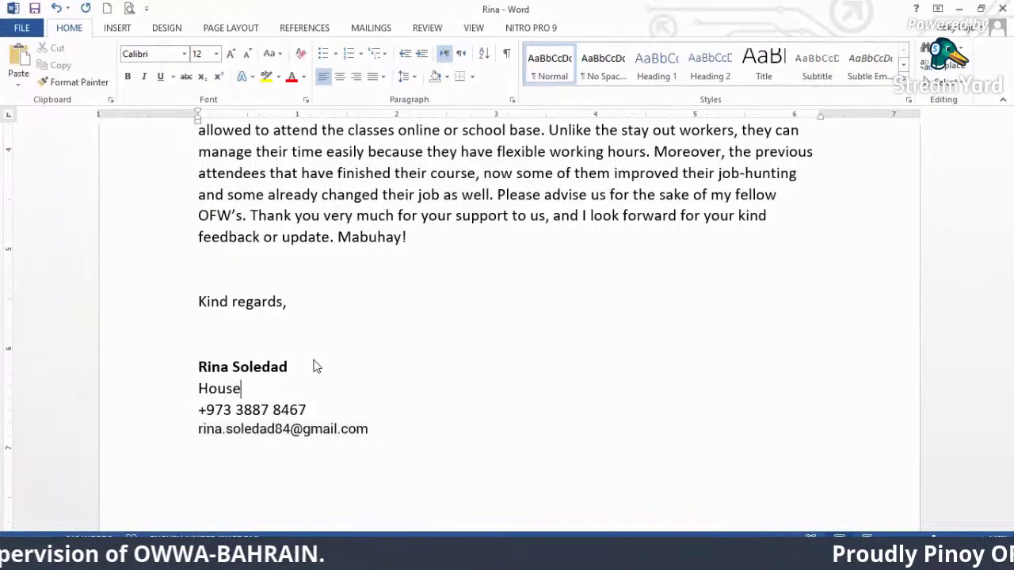
type("hold worker")
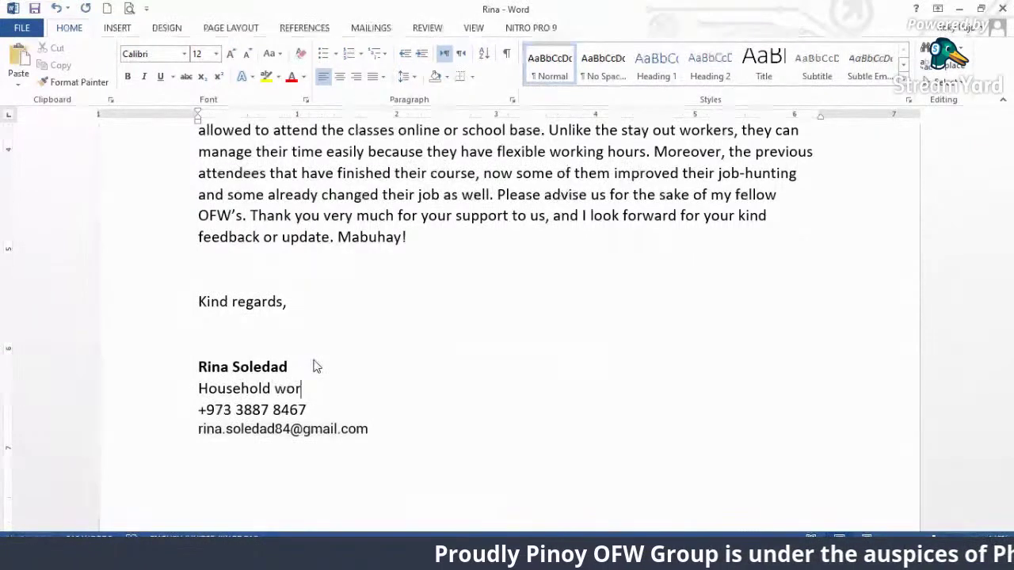
left_click(361, 410)
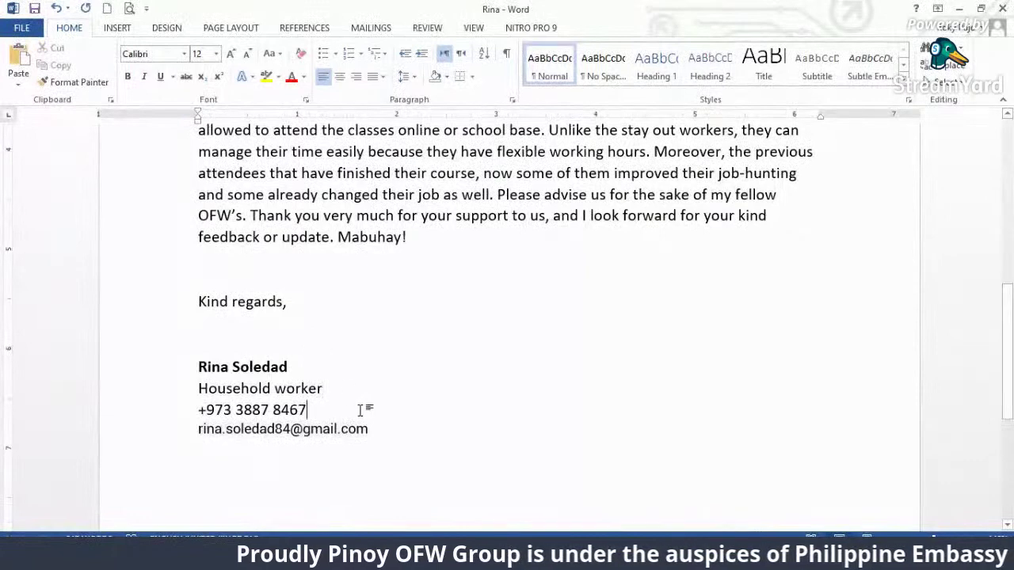
- Review the whole inquiry letter from the date and addressee block to the signature block
scroll(451, 402, "down", 1)
scroll(451, 402, "down", 1)
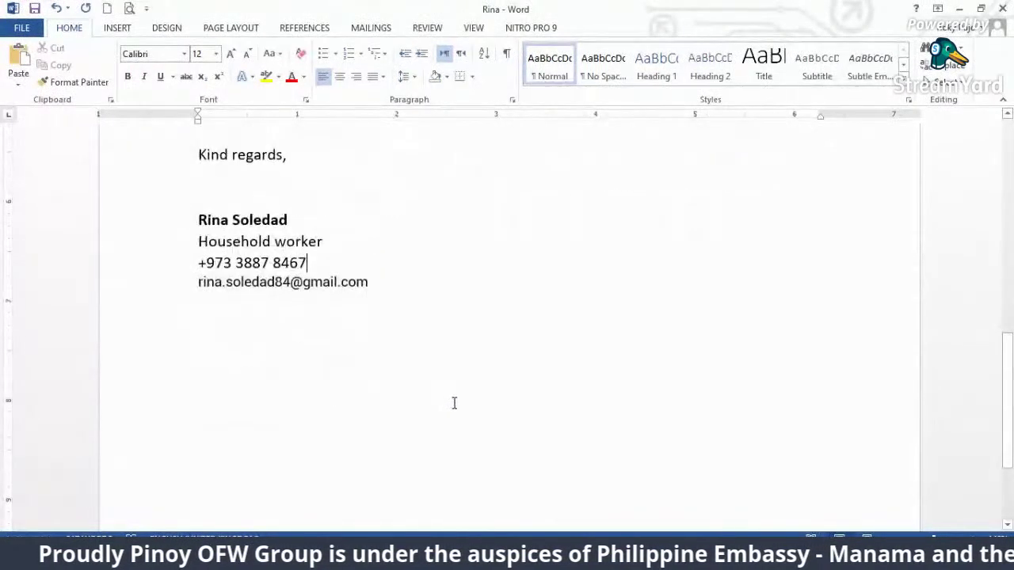
scroll(452, 402, "up", 1)
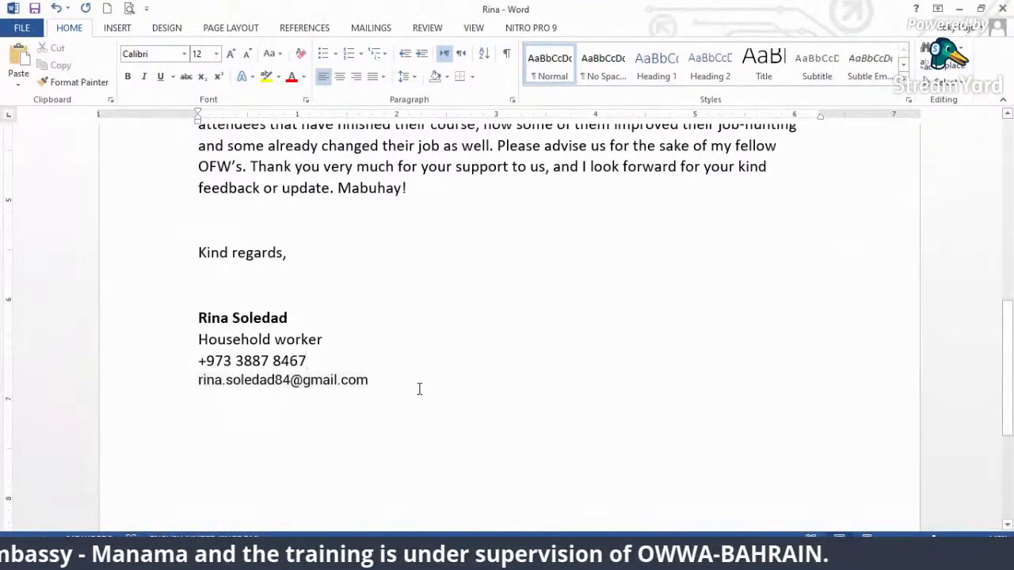
scroll(420, 389, "up", 3)
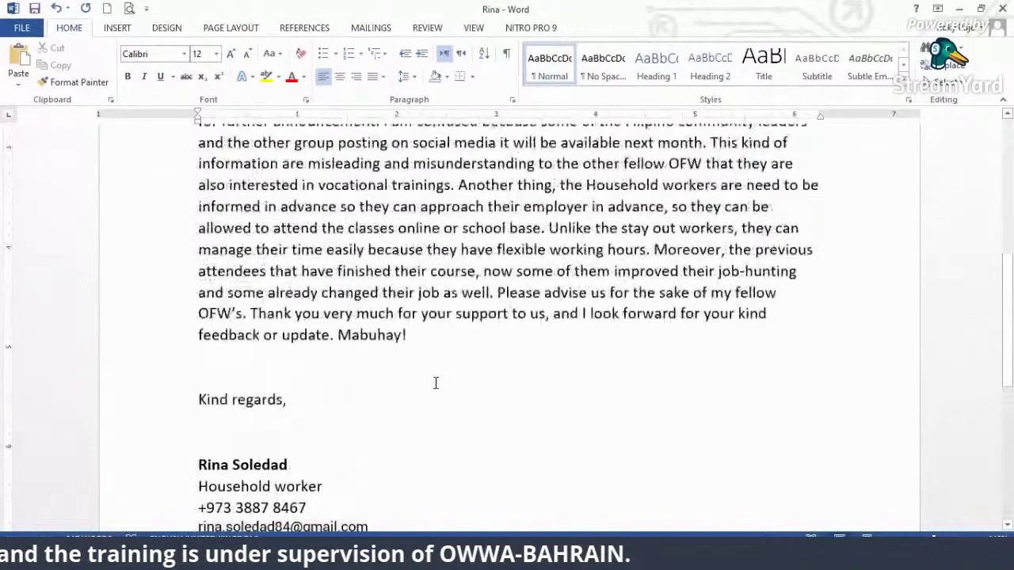
scroll(435, 384, "down", 2)
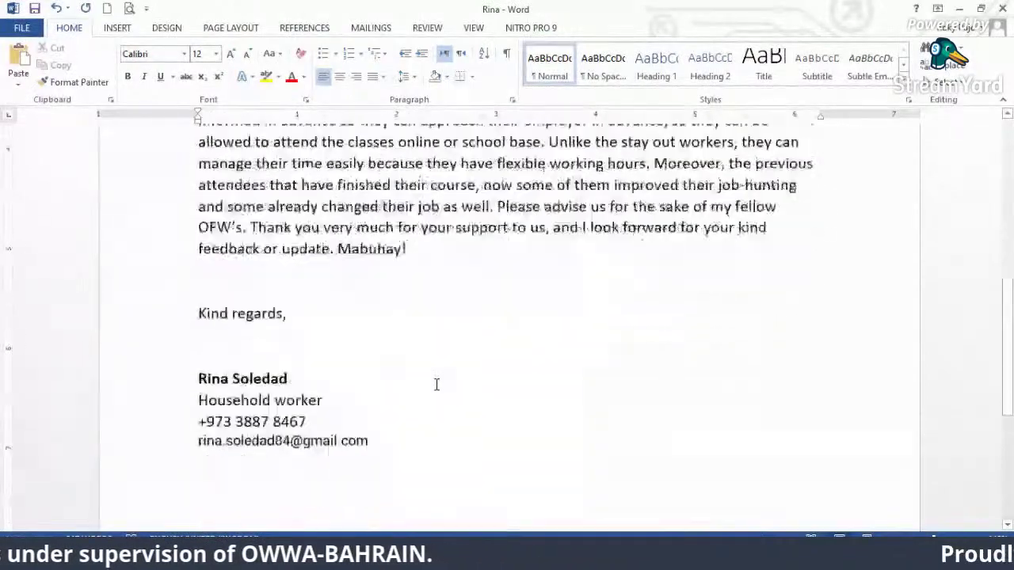
scroll(504, 347, "up", 3)
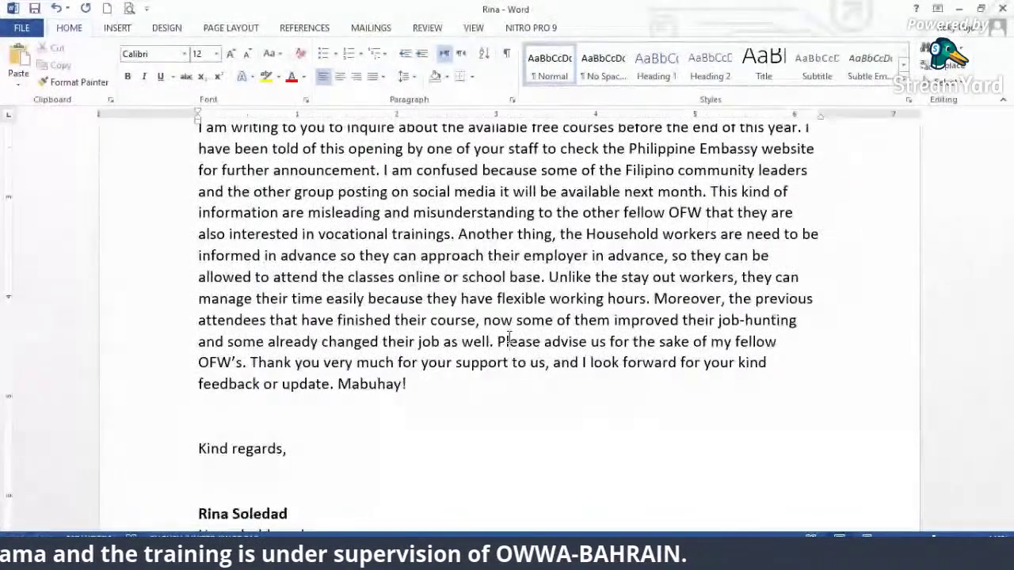
scroll(512, 357, "down", 3)
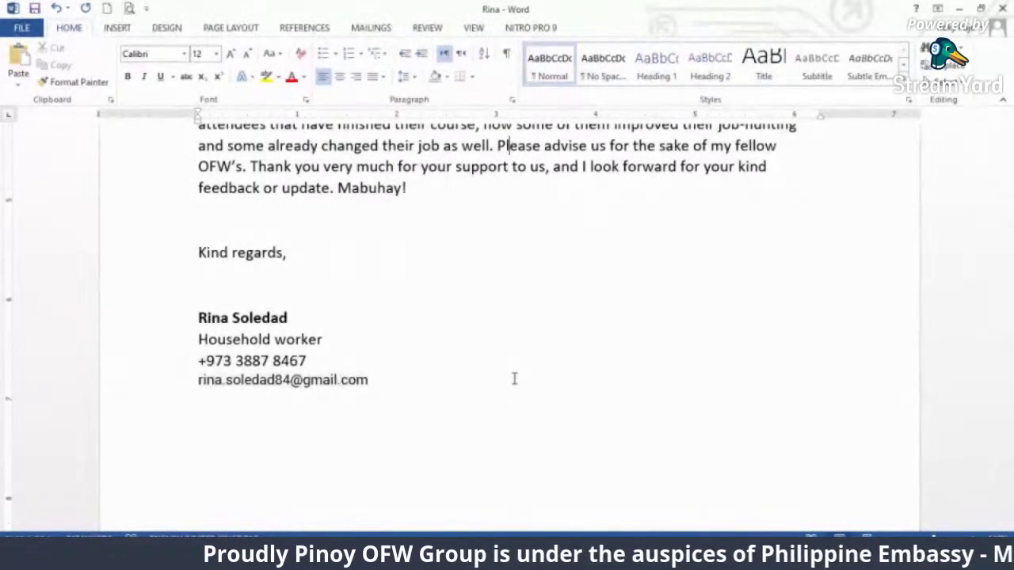
scroll(513, 379, "up", 5)
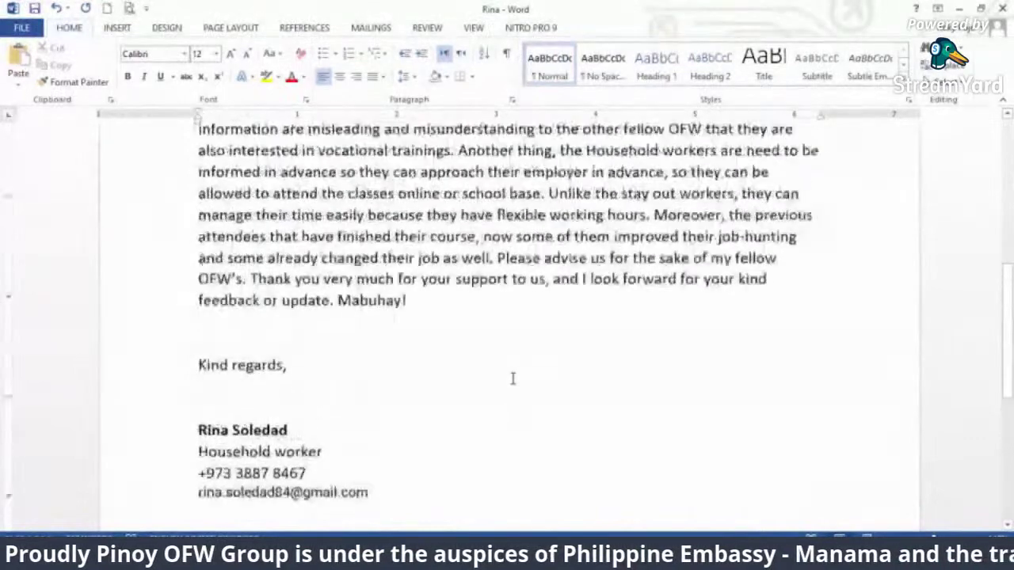
scroll(512, 379, "up", 5)
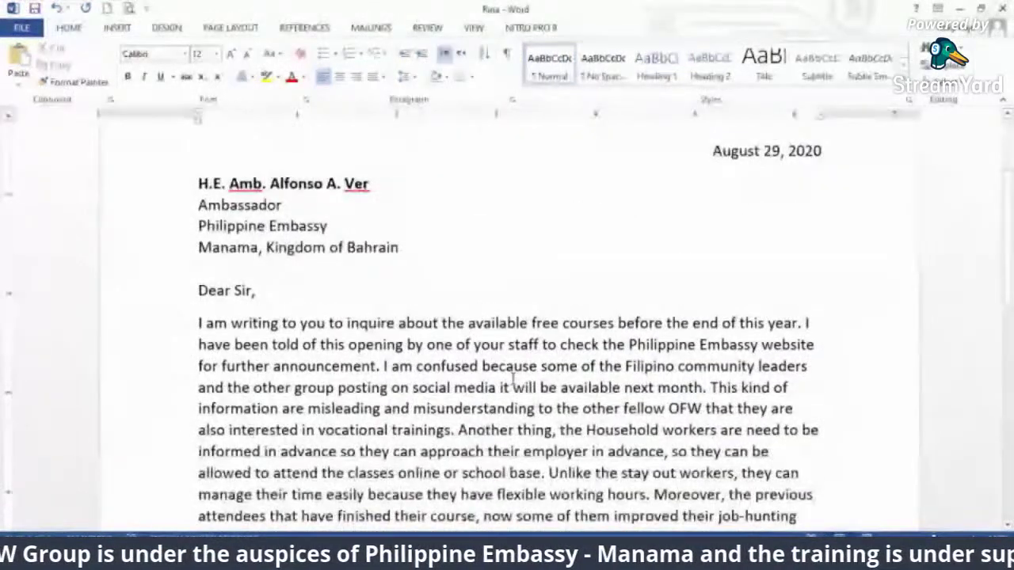
scroll(513, 379, "down", 15)
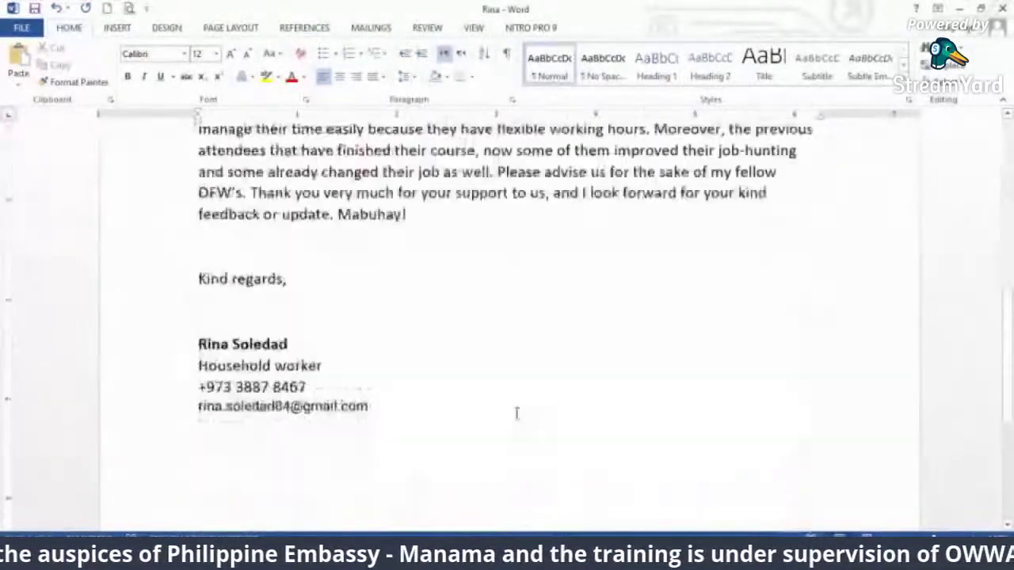
scroll(530, 415, "up", 5)
scroll(525, 417, "down", 5)
scroll(525, 417, "up", 7)
scroll(521, 425, "up", 2)
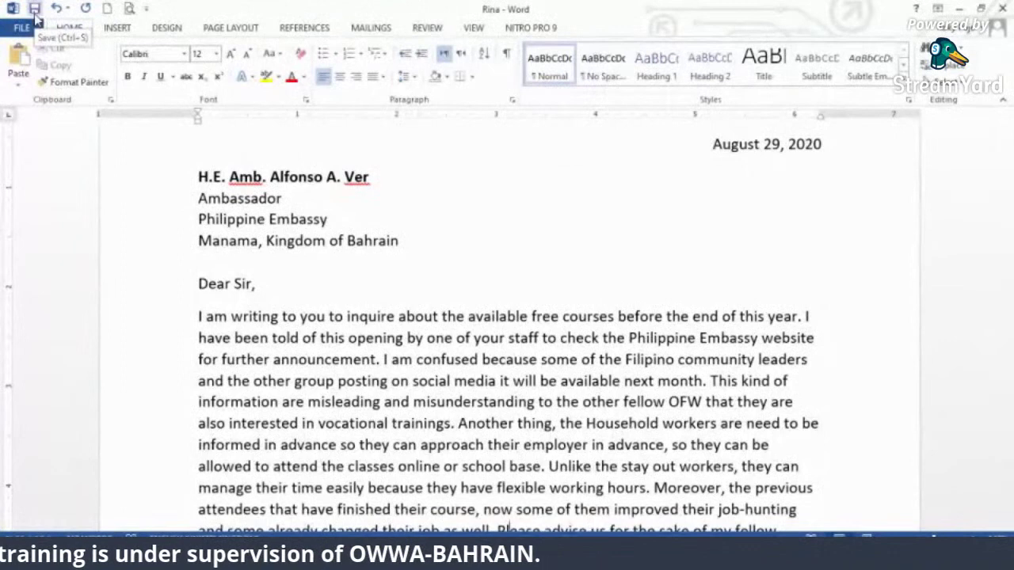
- Save the finished inquiry letter and close it
left_click(35, 11)
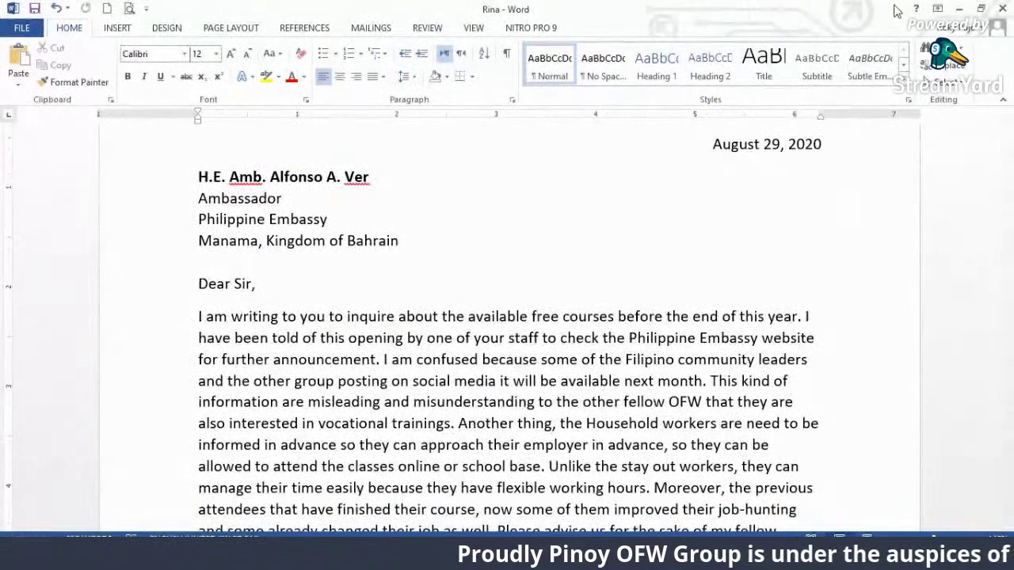
left_click(1009, 15)
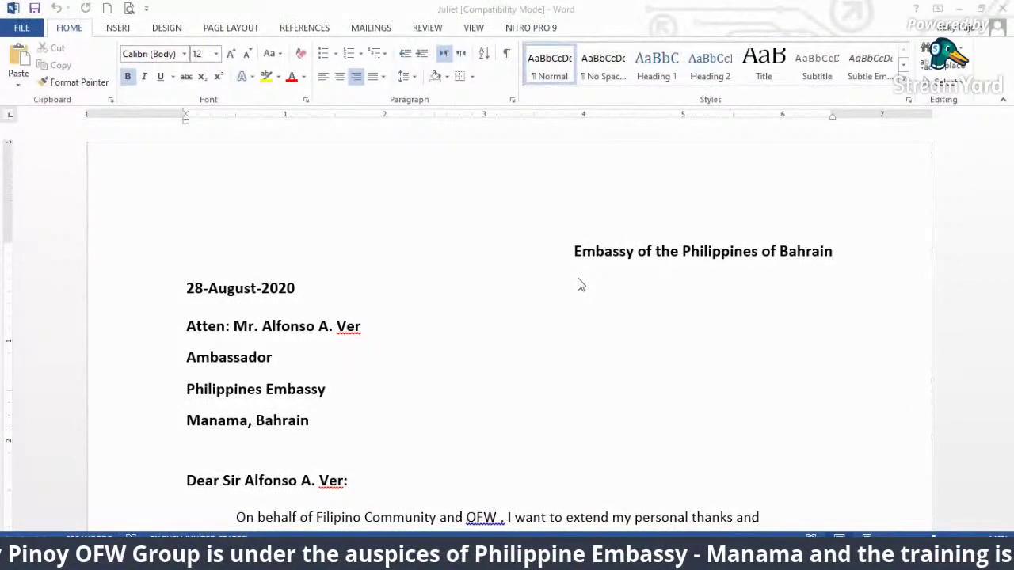
- Center the heading "Embassy of the Philippines of Bahrain" in the Juliet letter
scroll(580, 282, "down", 5)
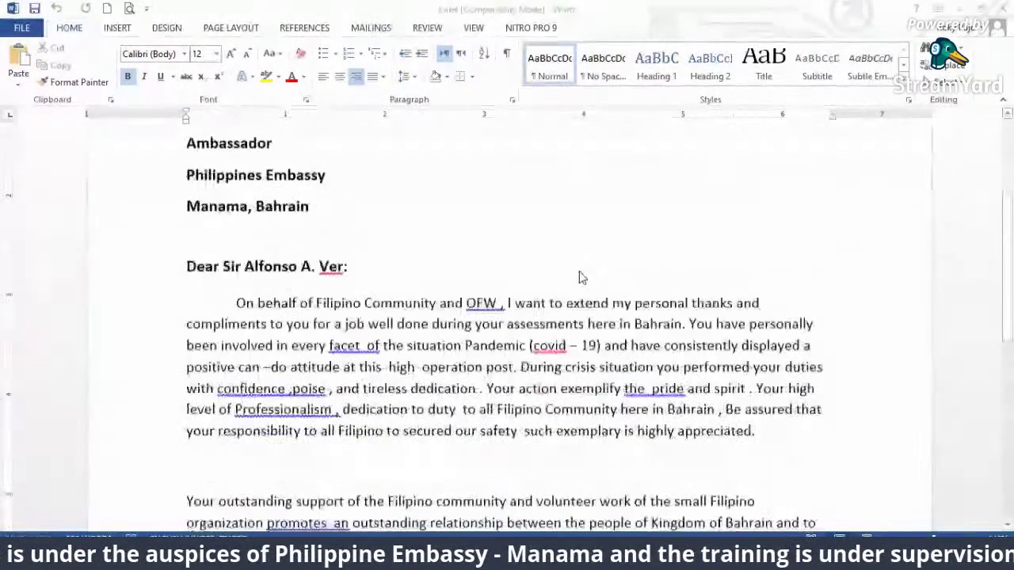
scroll(582, 276, "up", 4)
scroll(582, 276, "up", 1)
left_click(576, 252)
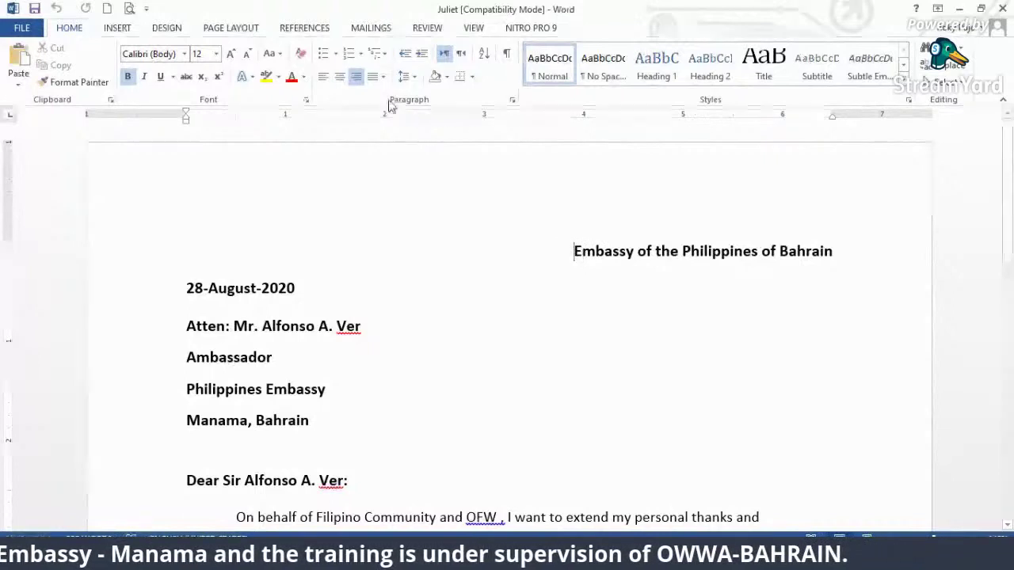
left_click(340, 77)
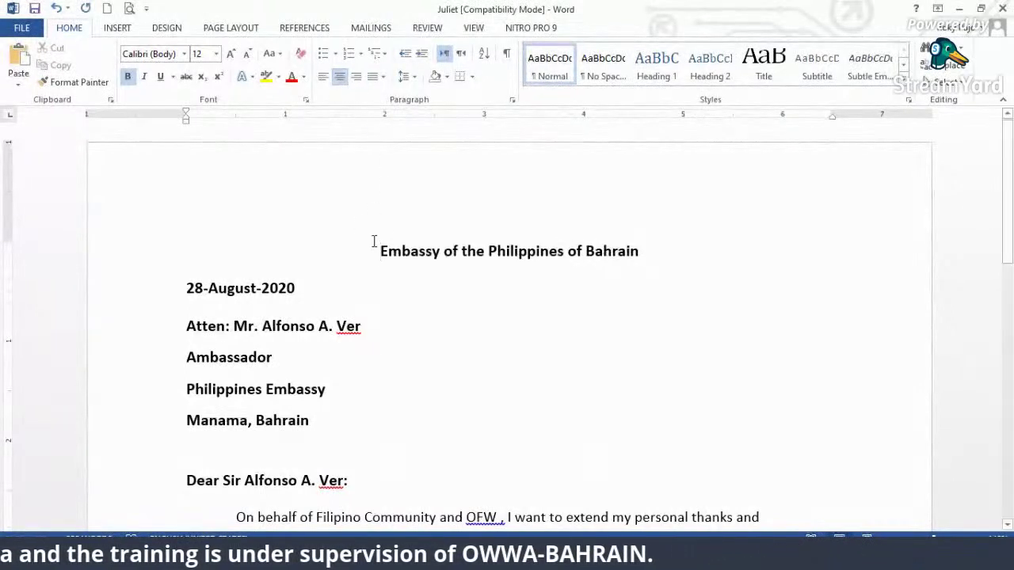
- Remove the space after the paragraphs from the date line through "Manama, Bahrain"
left_click(227, 288)
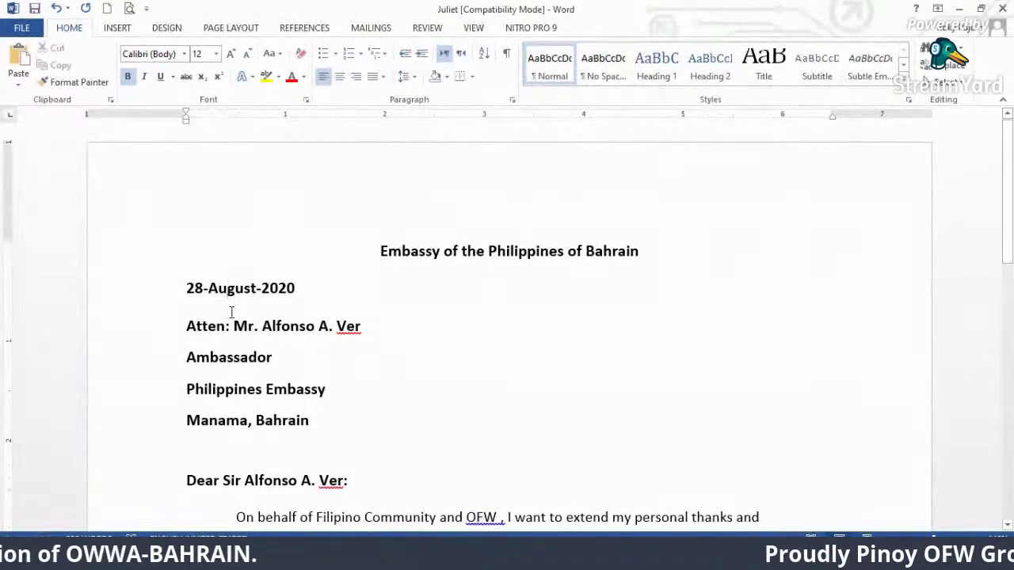
left_click_drag(310, 424, 166, 305)
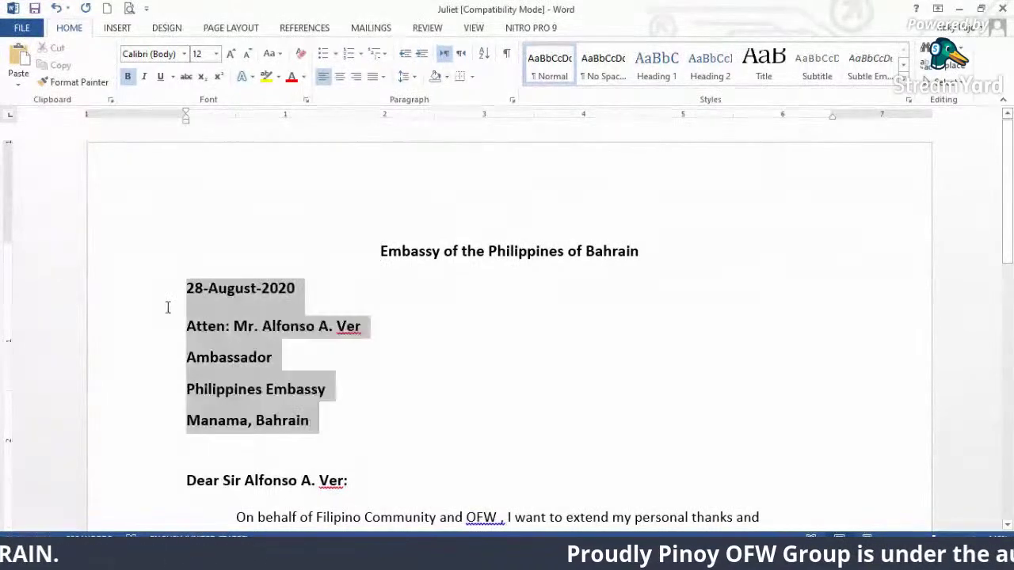
left_click(407, 76)
left_click(440, 238)
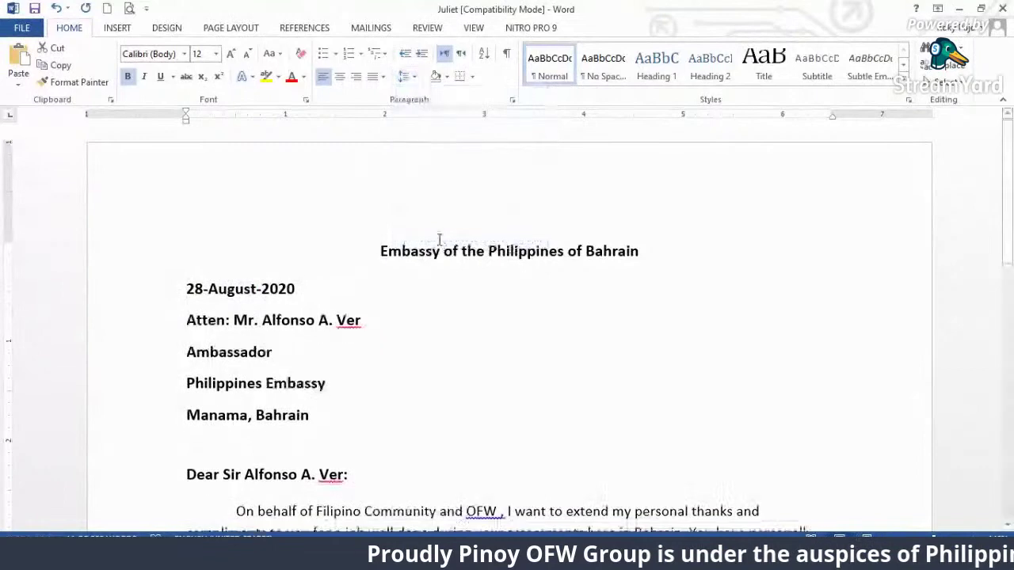
- Remove the space before the attention line and the "Ambassador" line
left_click(273, 351)
left_click(242, 336)
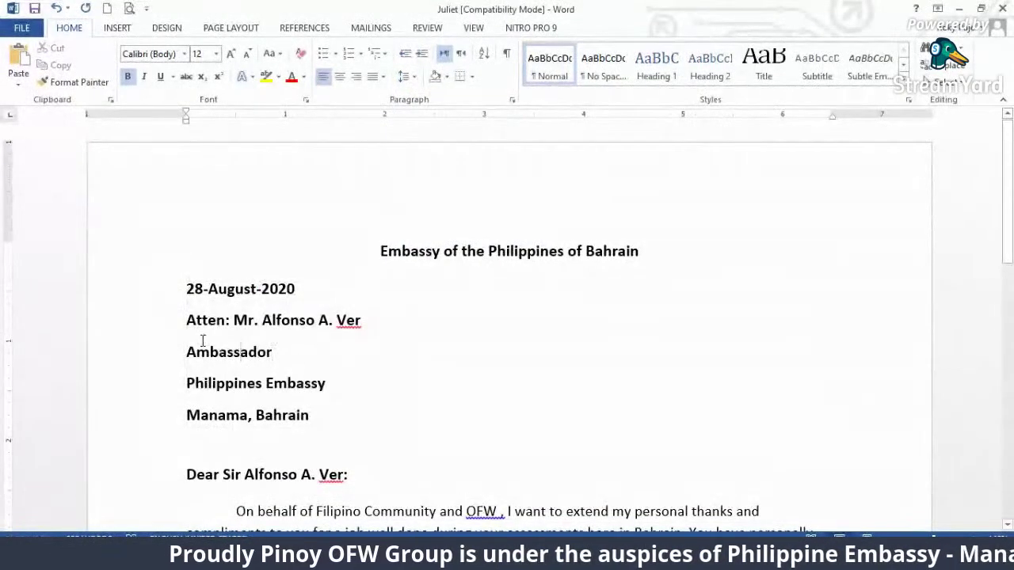
left_click(123, 330)
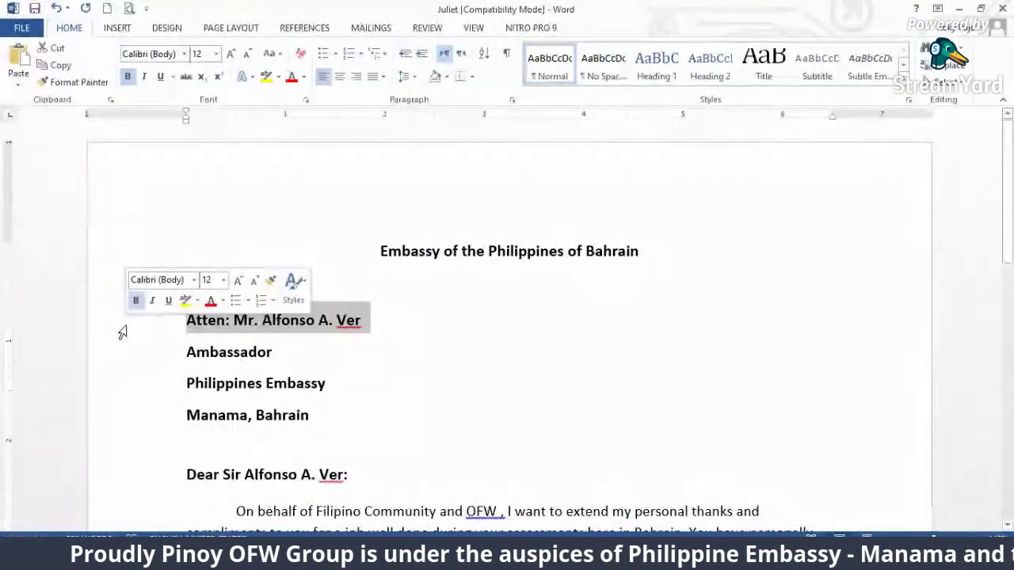
left_click(409, 76)
left_click(480, 221)
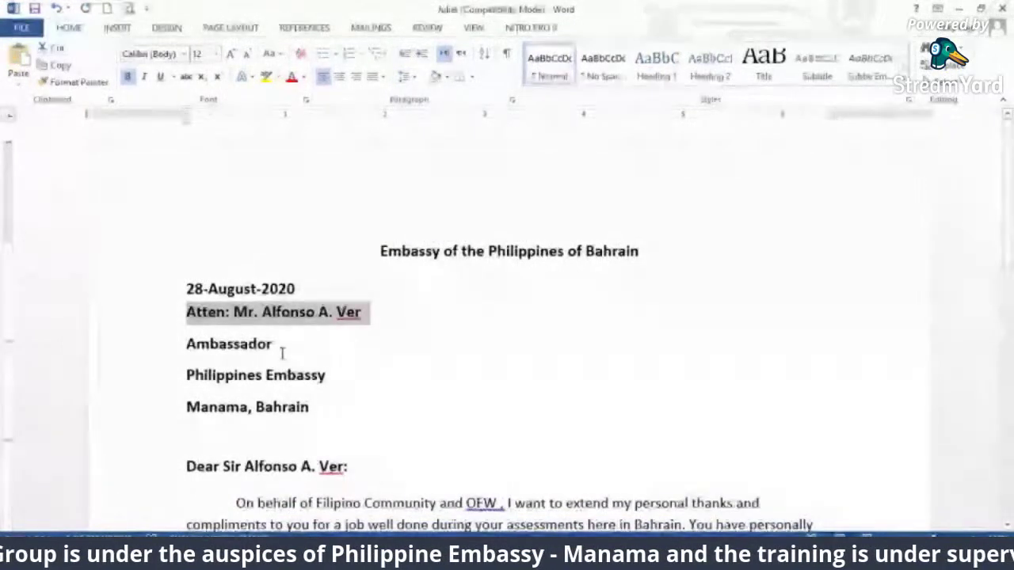
left_click(276, 344)
left_click(154, 344)
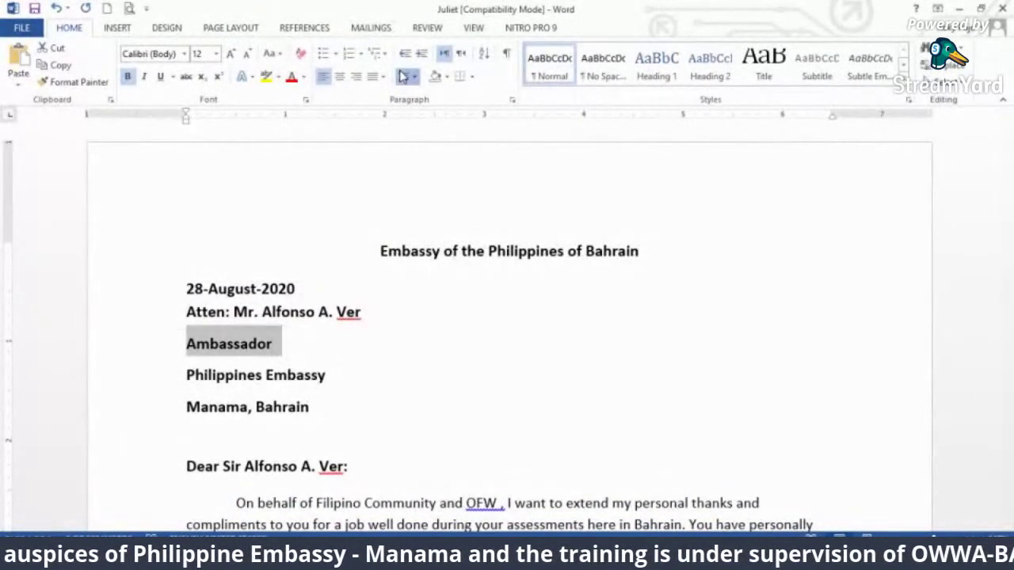
left_click(409, 76)
left_click(477, 221)
- Remove the space before the "Philippines Embassy" and "Manama, Bahrain" lines
left_click(150, 366)
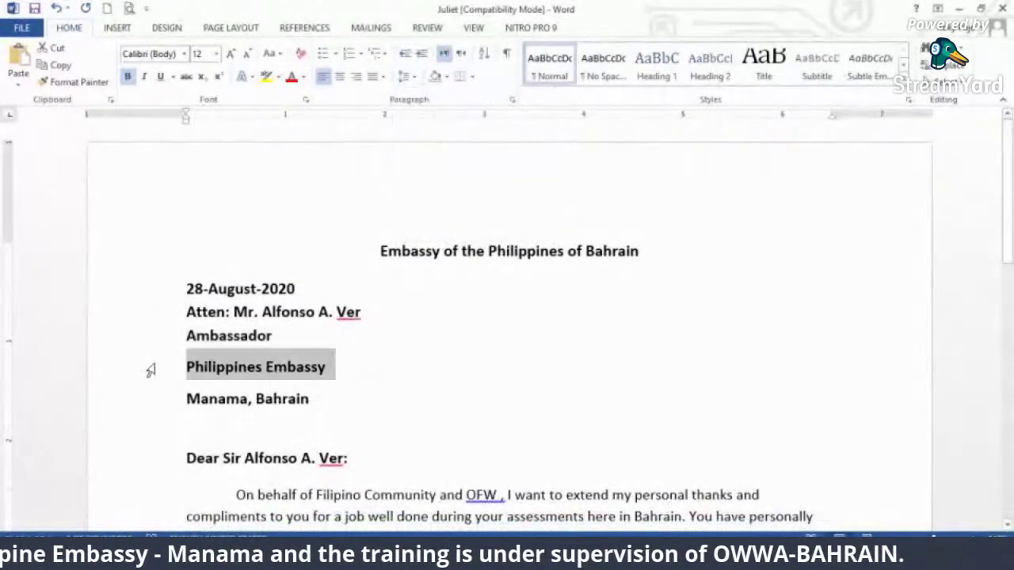
left_click(409, 76)
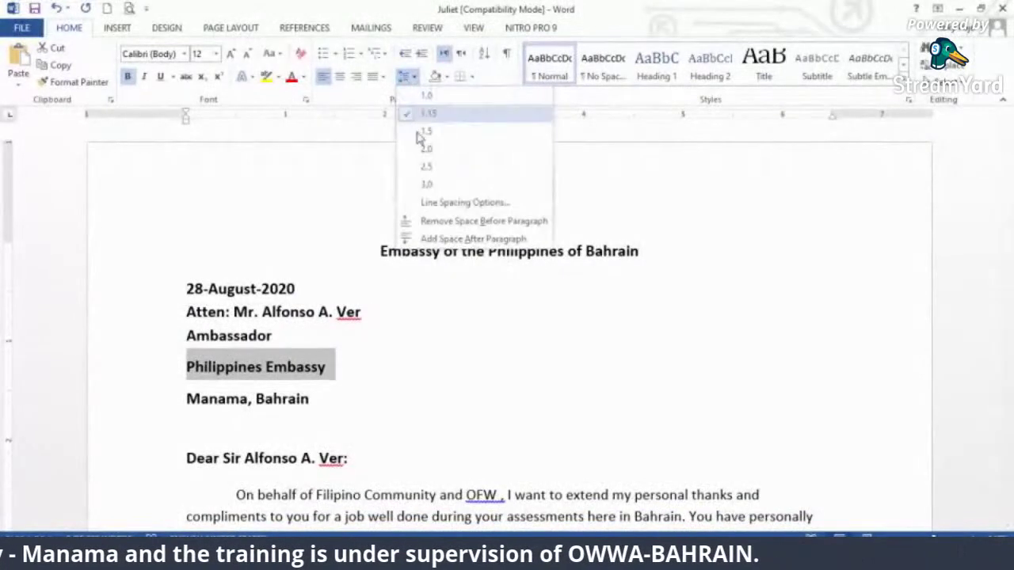
left_click(442, 222)
left_click(161, 394)
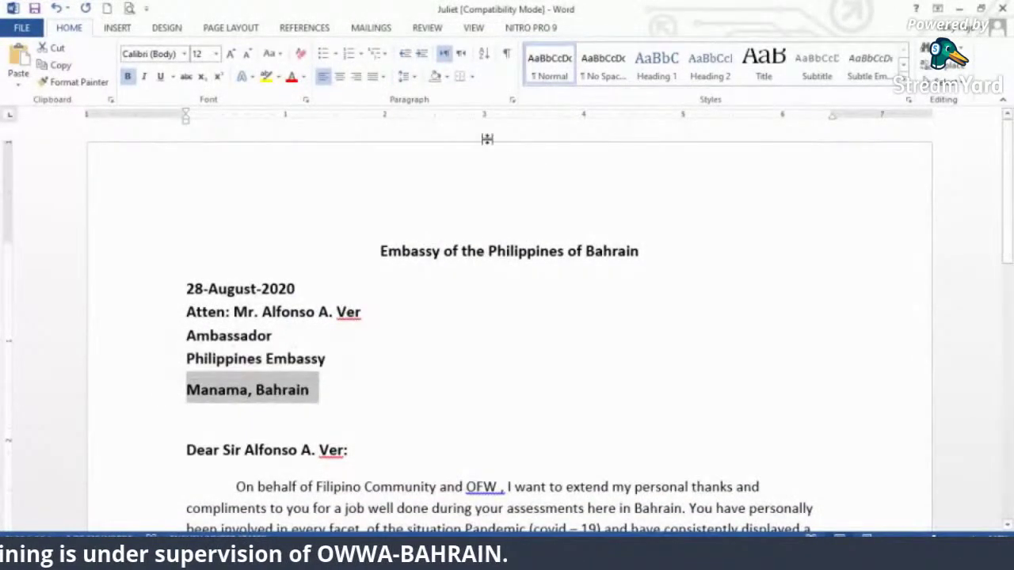
left_click(408, 76)
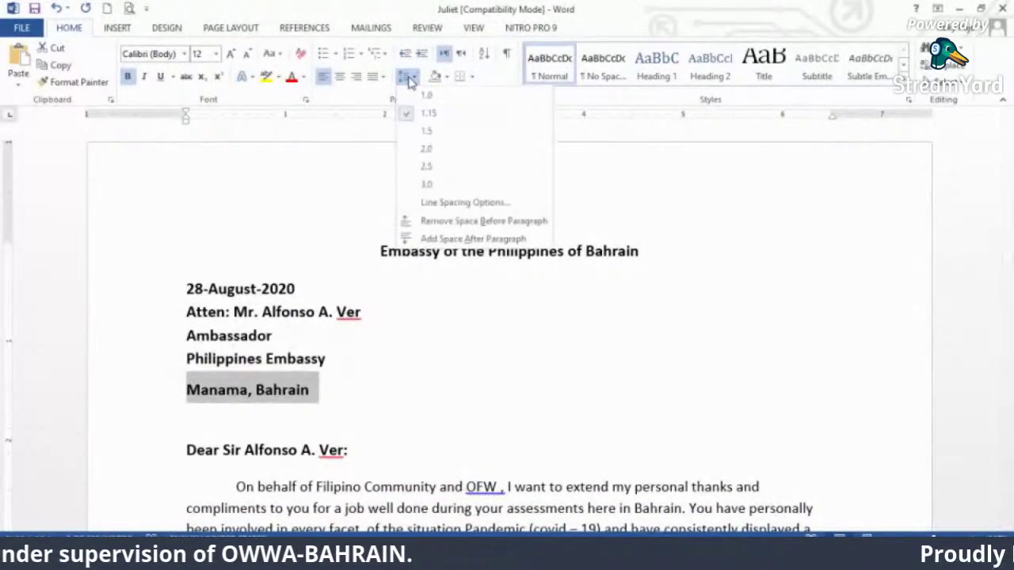
left_click(457, 222)
- Remove the bold from the date and insert a blank line below it
left_click_drag(326, 291, 188, 289)
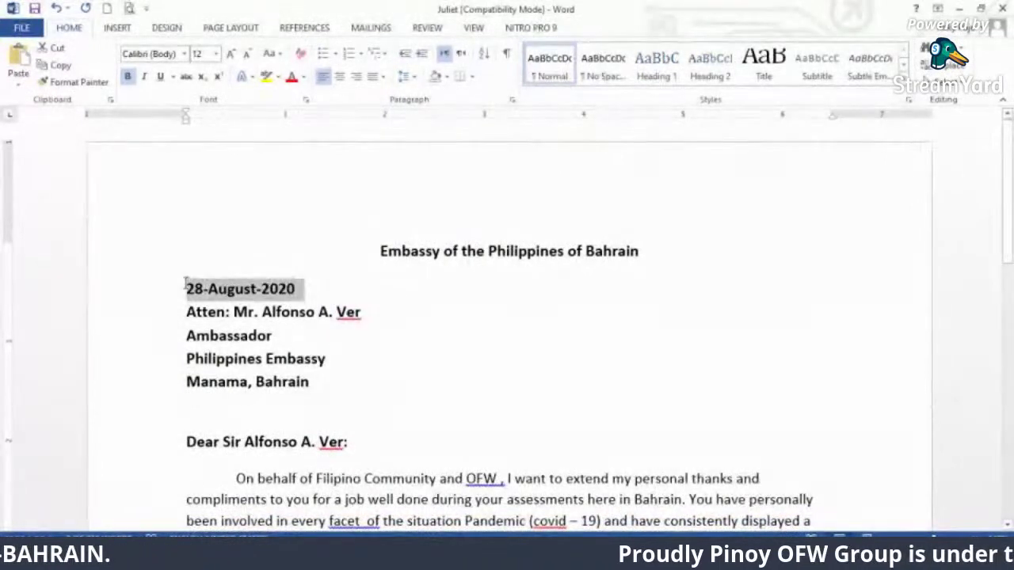
key("ctrl+b")
left_click(318, 291)
key("Return")
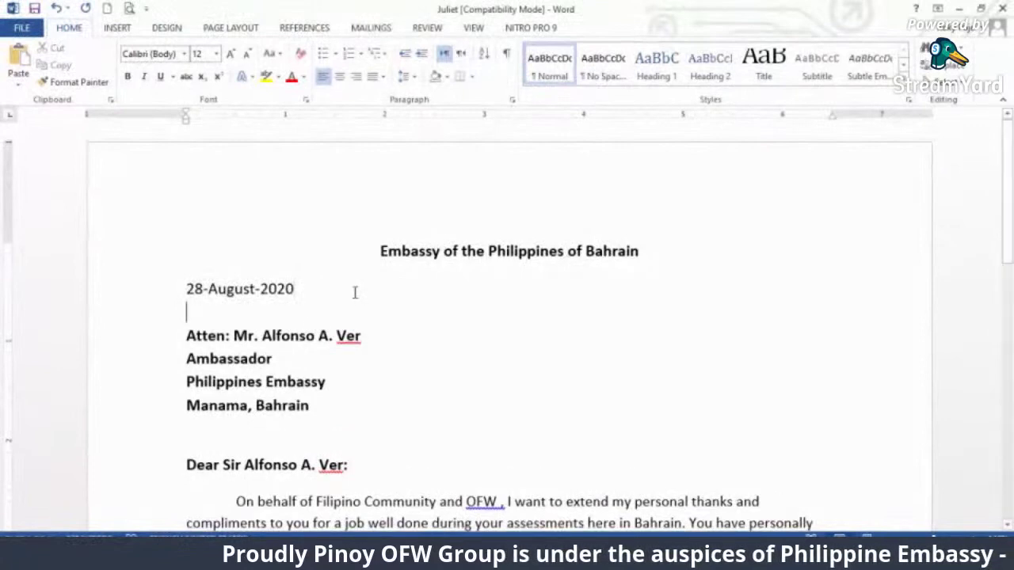
- Remove the bold from the three address lines below the addressee's name and from the salutation
left_click_drag(336, 413, 176, 356)
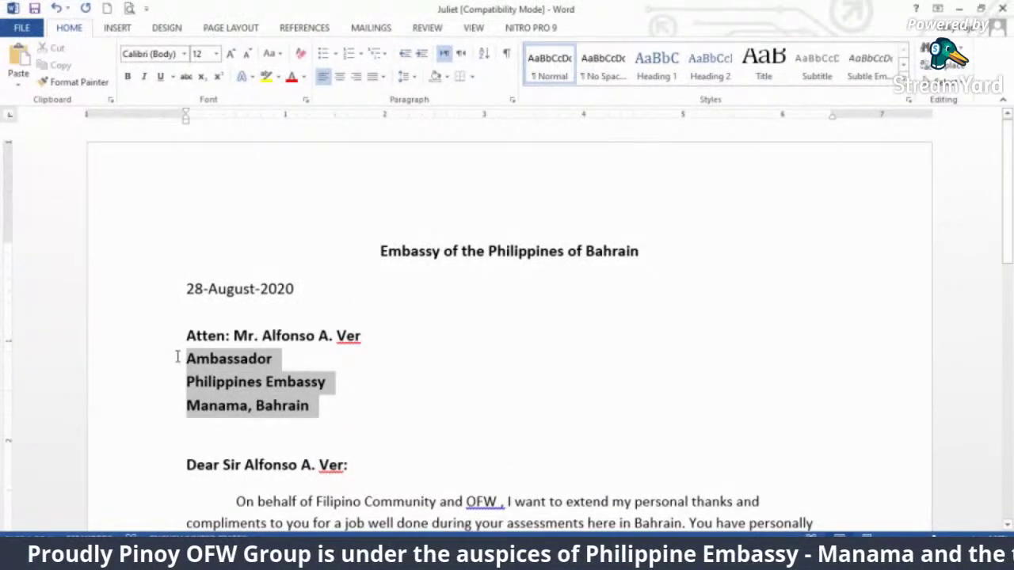
key("ctrl+b")
left_click_drag(351, 467, 134, 471)
key("ctrl+b")
- Remove the space after the salutation paragraph
left_click(340, 465)
left_click(135, 469)
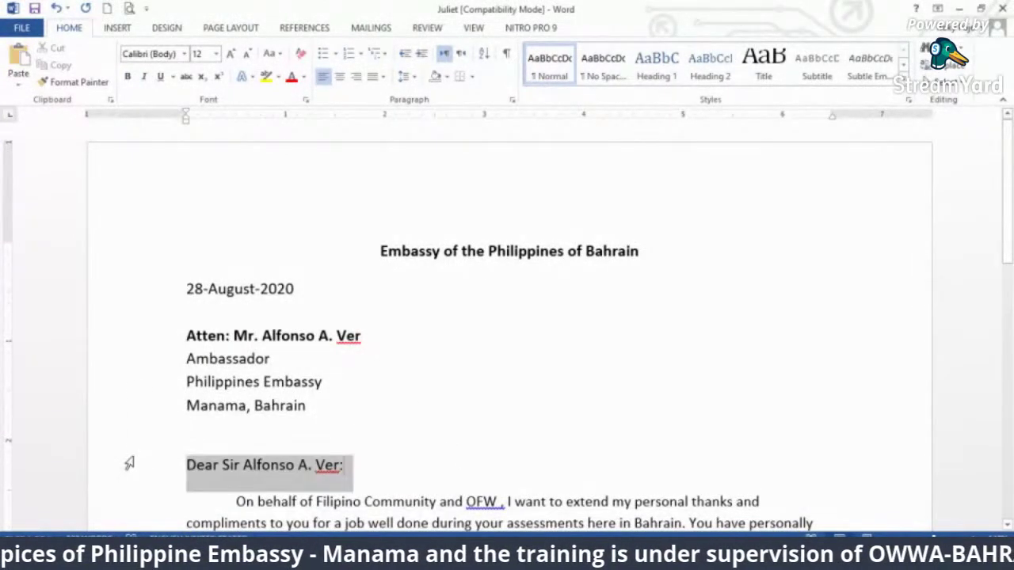
left_click(403, 76)
left_click(464, 236)
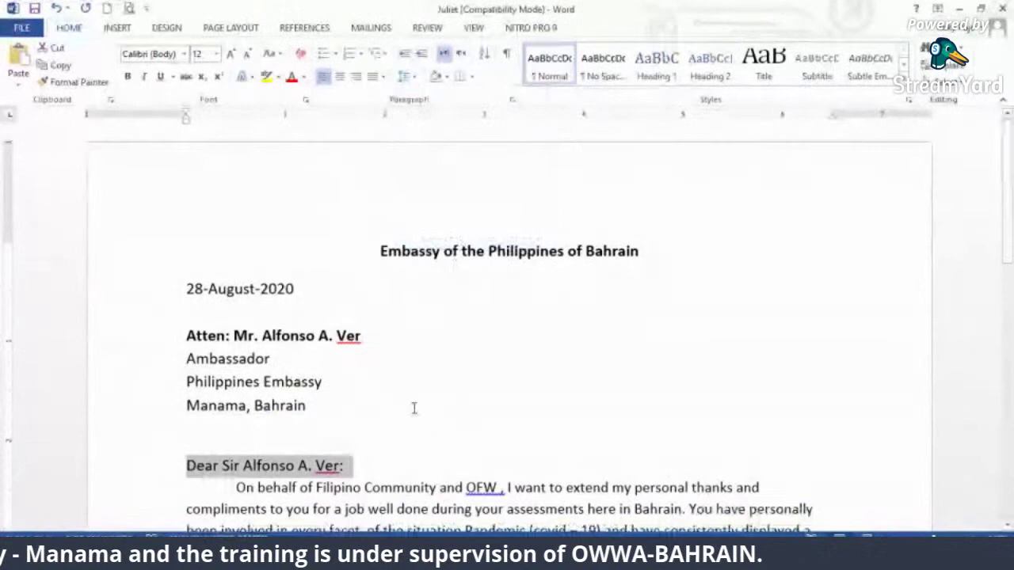
left_click(385, 465)
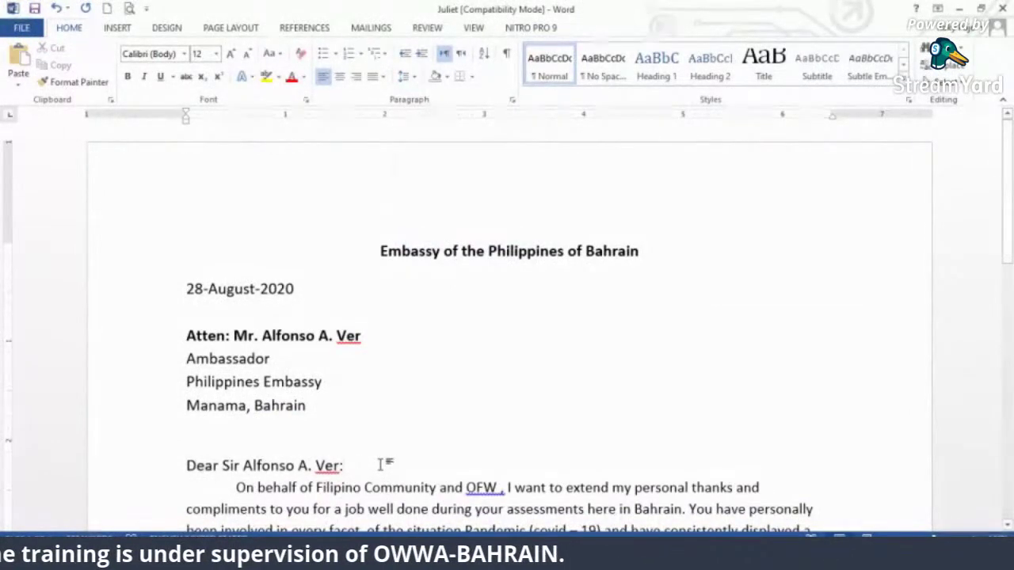
- Replace the colon ending the salutation with a comma and add a blank line below it
key("BackSpace")
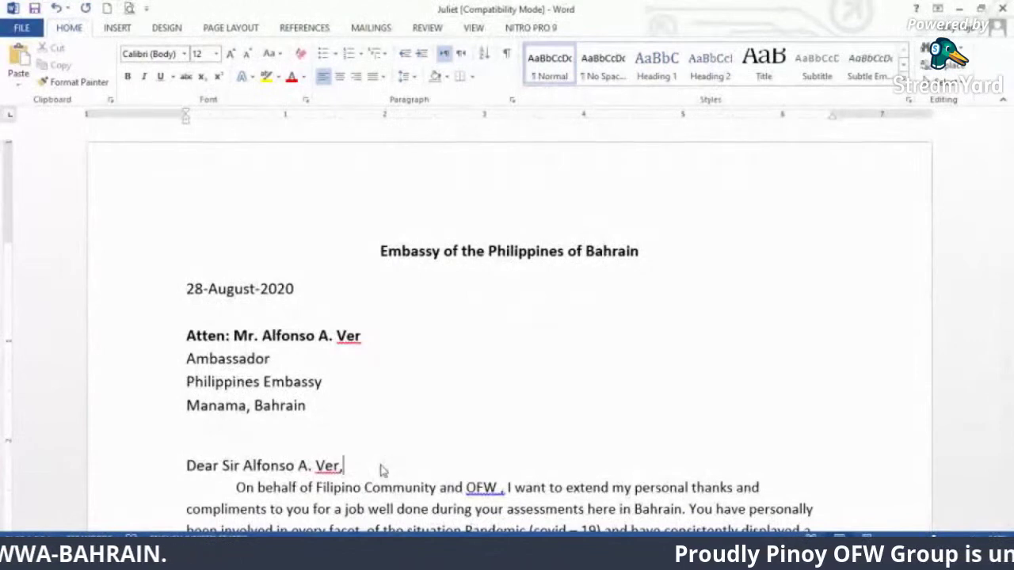
type(",")
key("Return")
- In the bold addressee line, shorten "Atten" to "Attn" and replace the title "Mr." with "H.E."
scroll(402, 404, "down", 2)
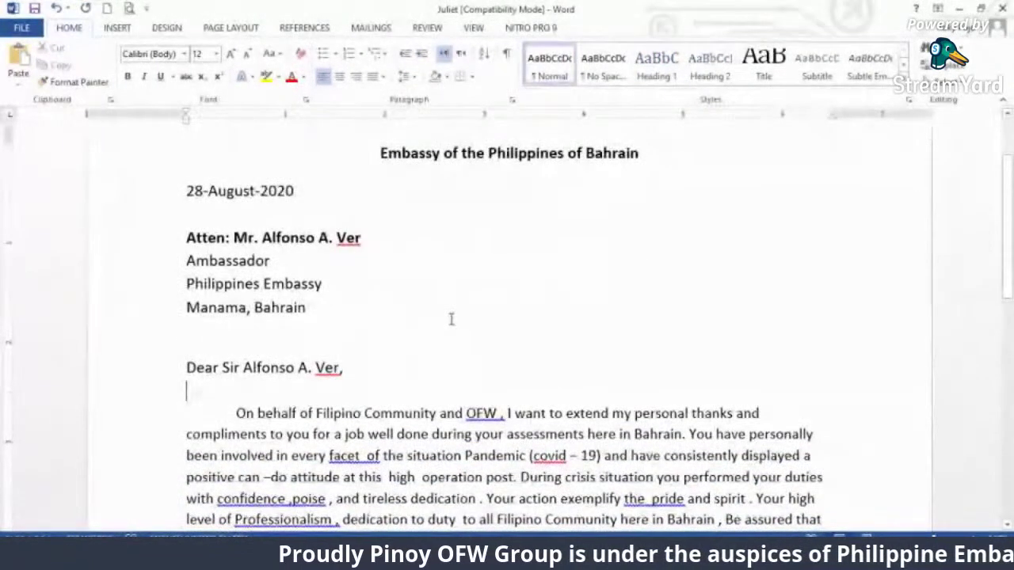
left_click(238, 240)
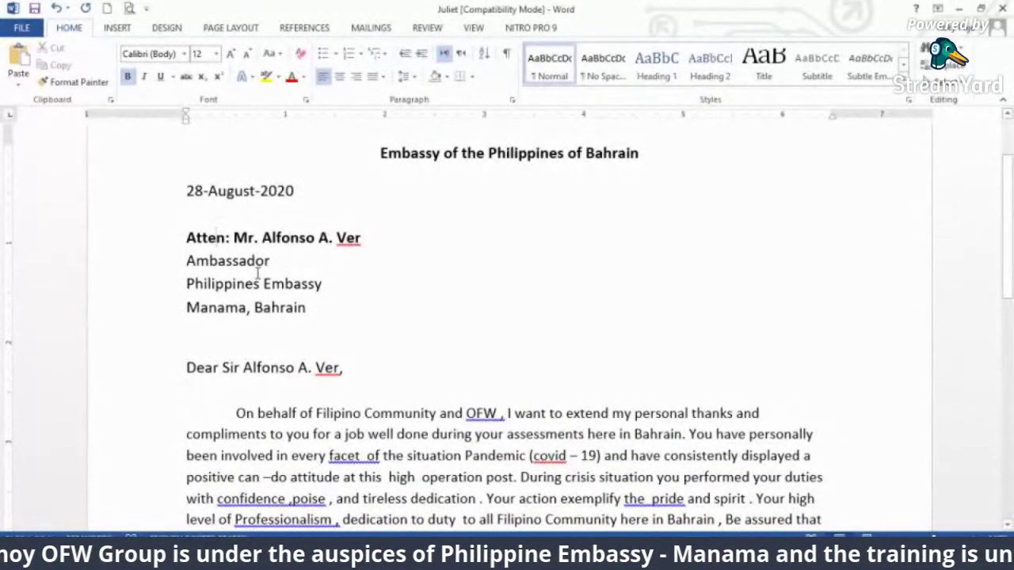
key("BackSpace")
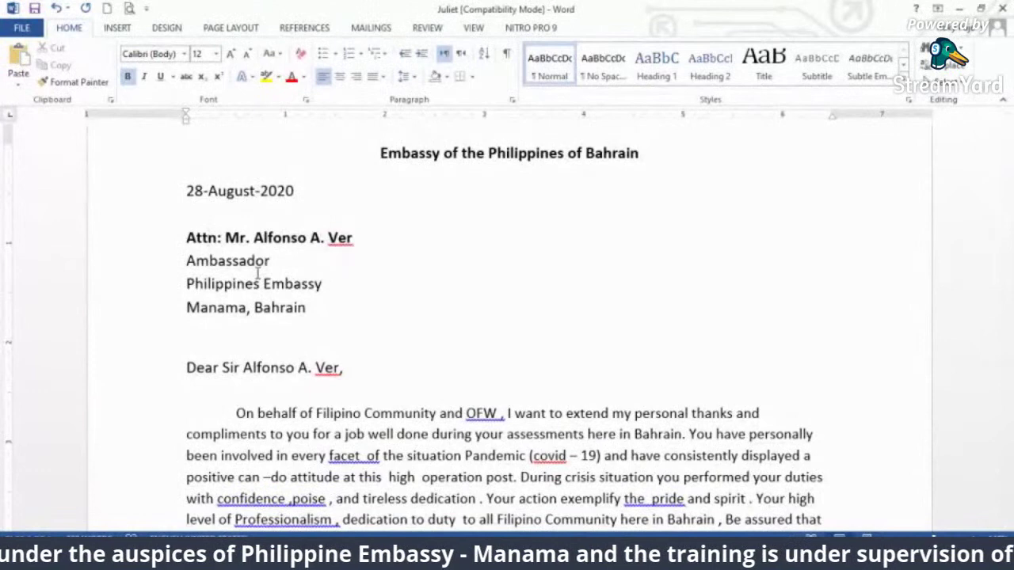
left_click(251, 237)
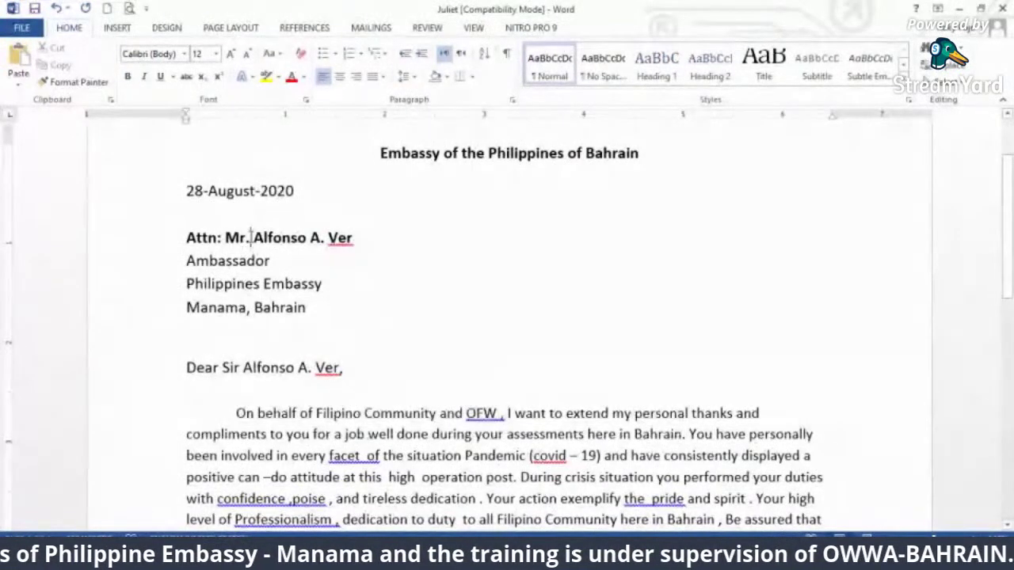
double_click(237, 238)
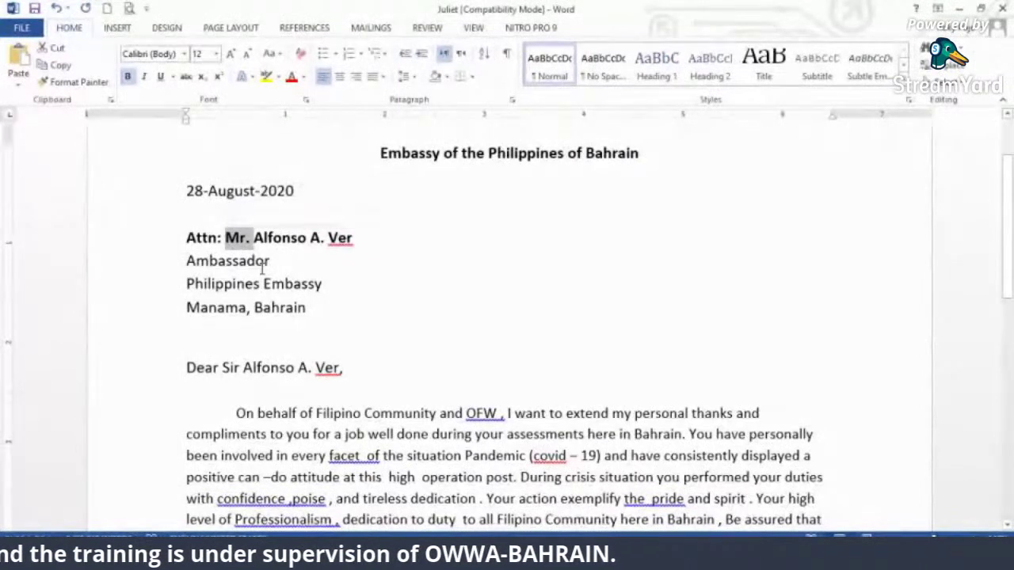
type("H ")
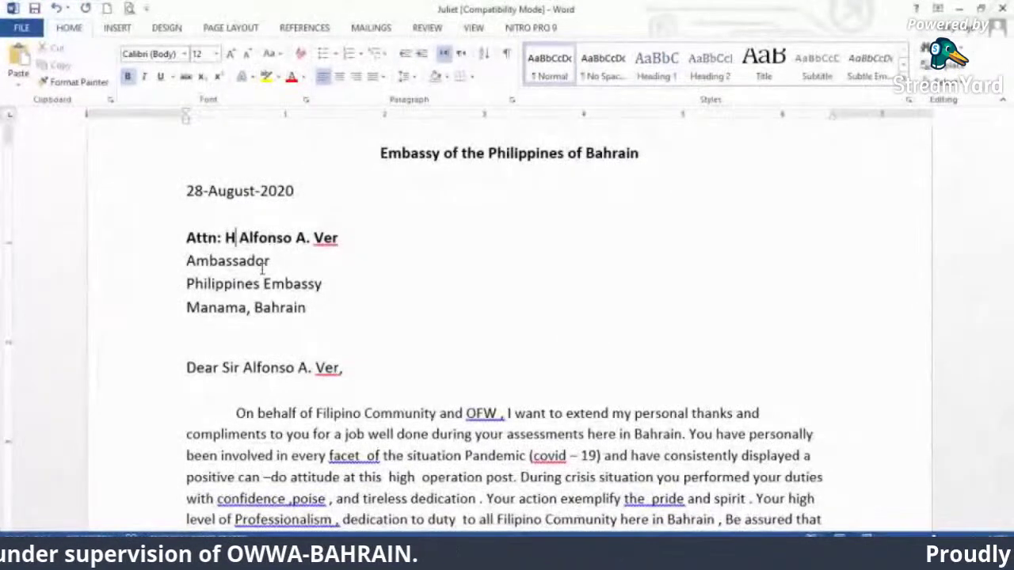
type(".E.")
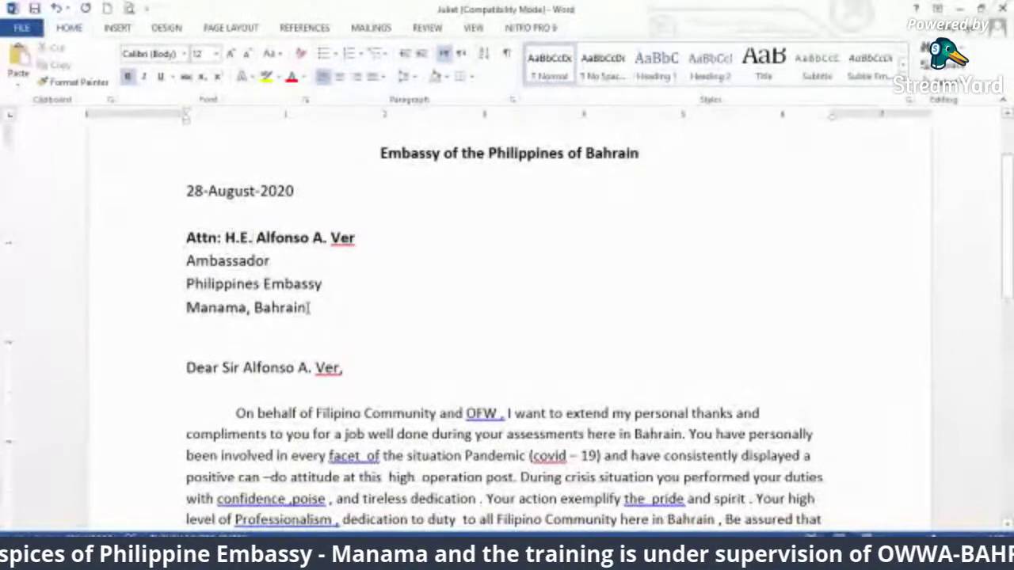
- Correct the address block to read "Philippine Embassy" and "Manama, Kingdom of Bahrain"
left_click(261, 283)
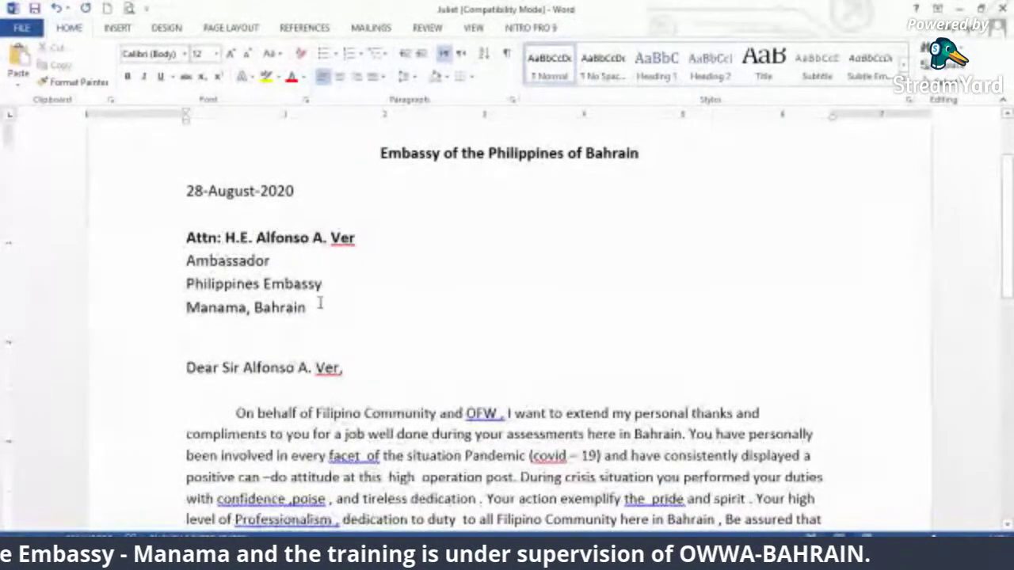
key("BackSpace")
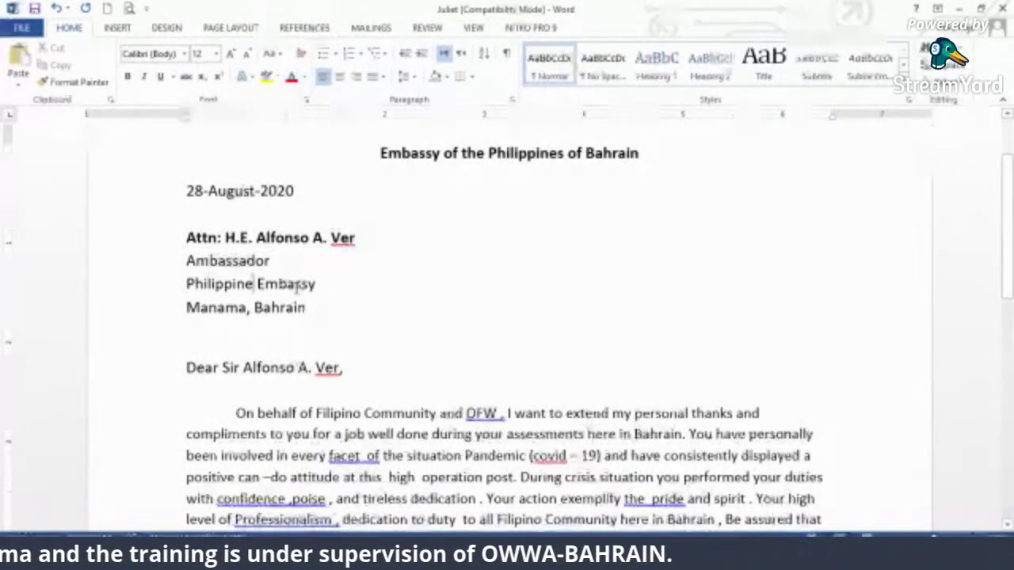
left_click(255, 309)
type("Kingdom ogf")
key("BackSpace")
key("BackSpace")
type("f")
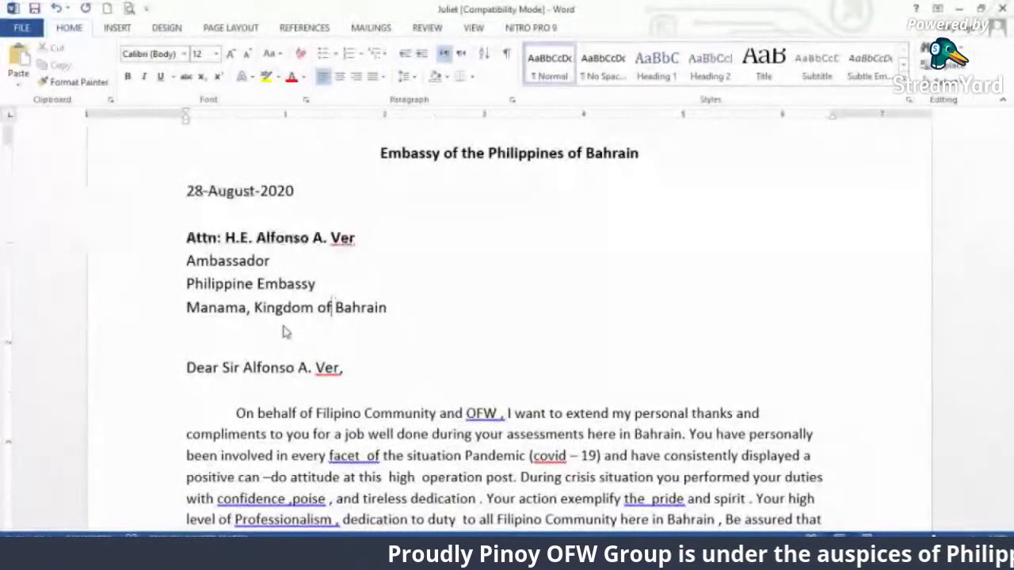
- Clear the spelling flag on the addressee's surname in the salutation without changing its spelling
left_click(440, 390)
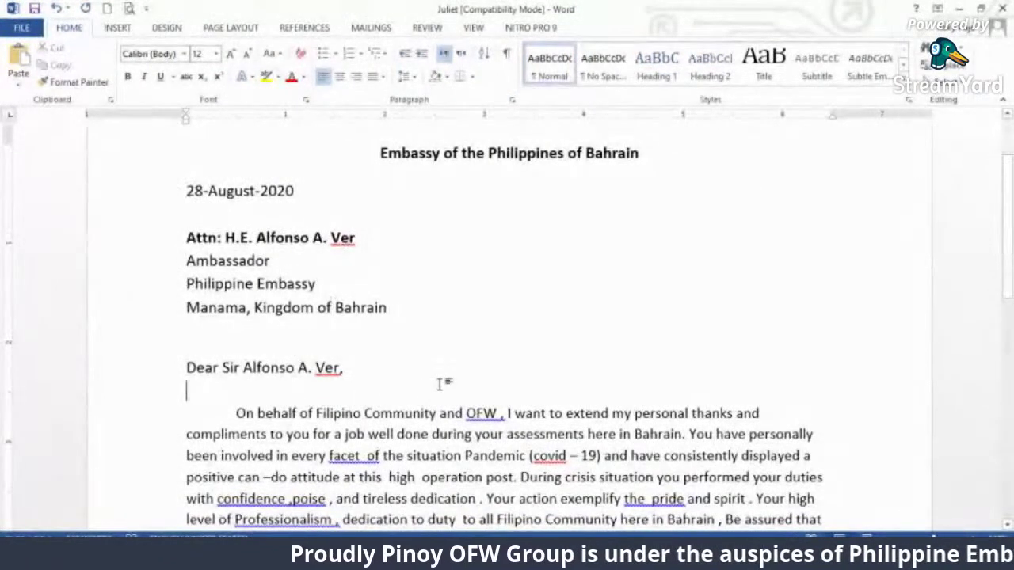
right_click(339, 365)
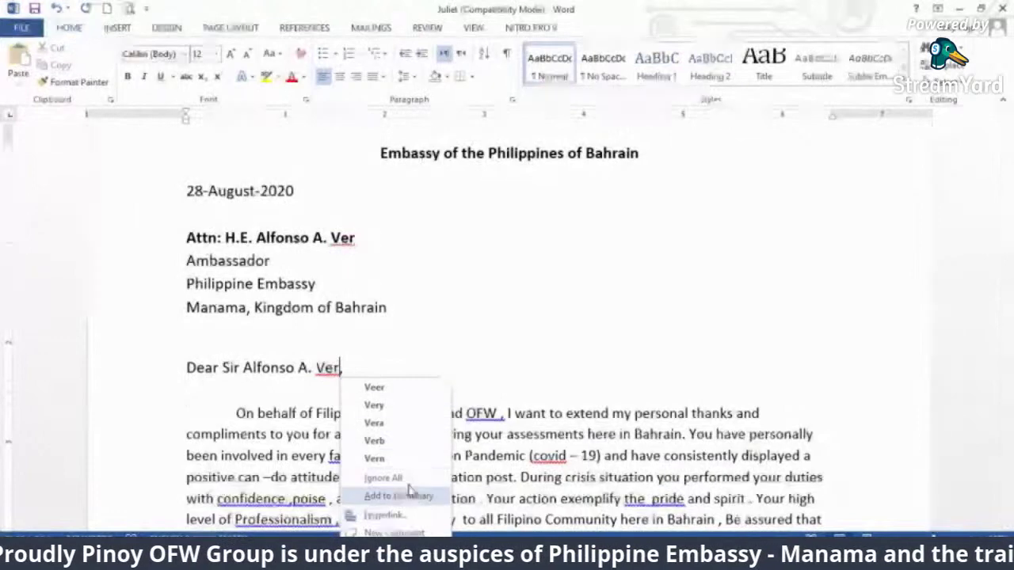
left_click(411, 484)
left_click(446, 332)
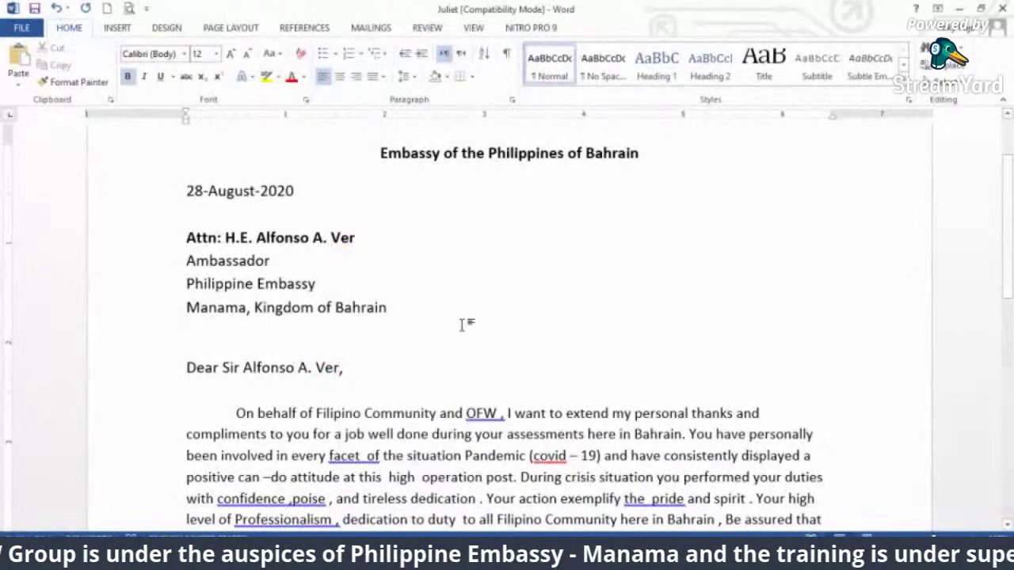
- Replace the centred letter heading with "PHILIPPINE EMBASSY - MANAMA"
scroll(464, 321, "up", 3)
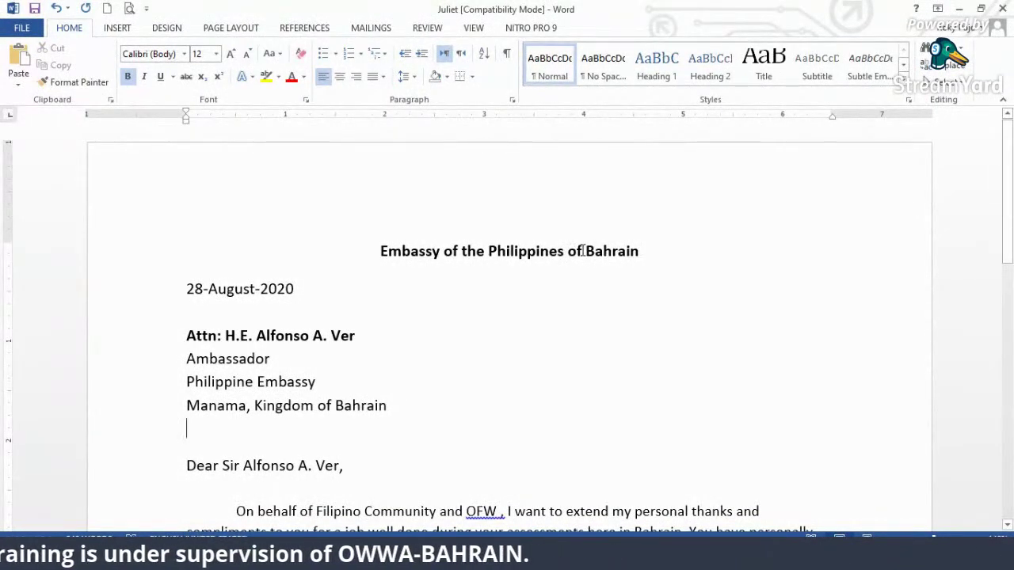
left_click_drag(644, 252, 387, 260)
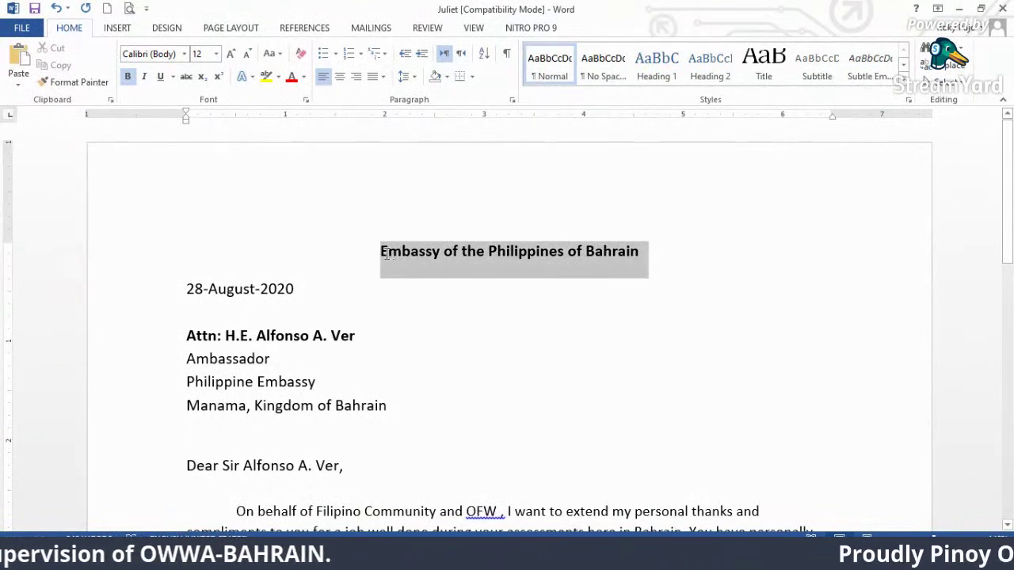
type("PHI")
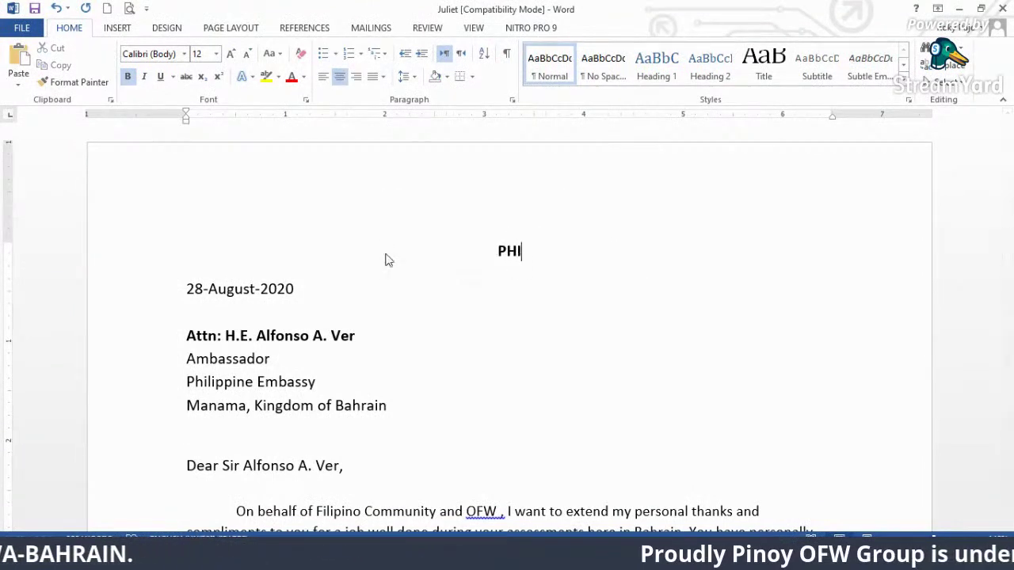
type("LIPPINE EM")
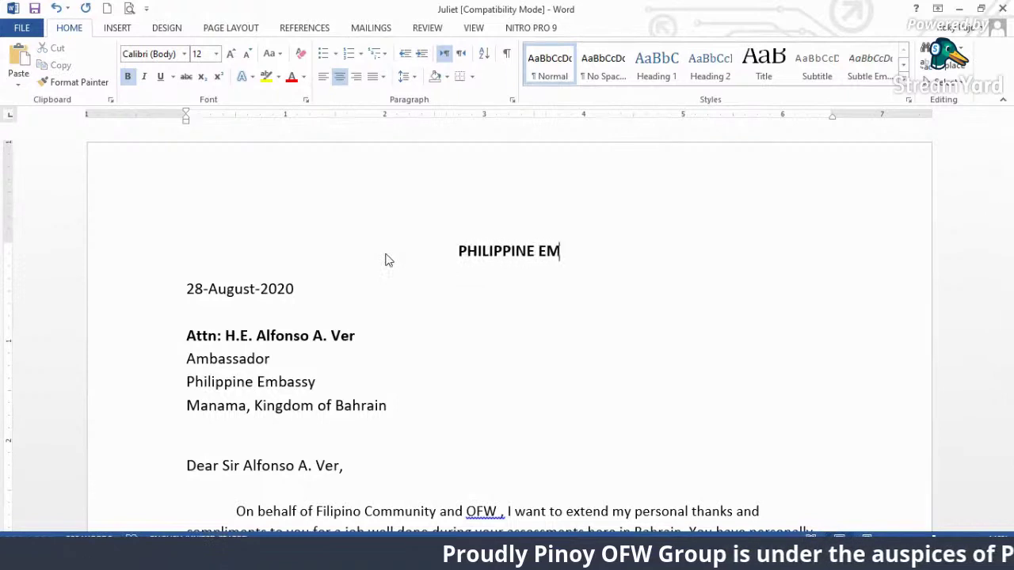
type("BASYY")
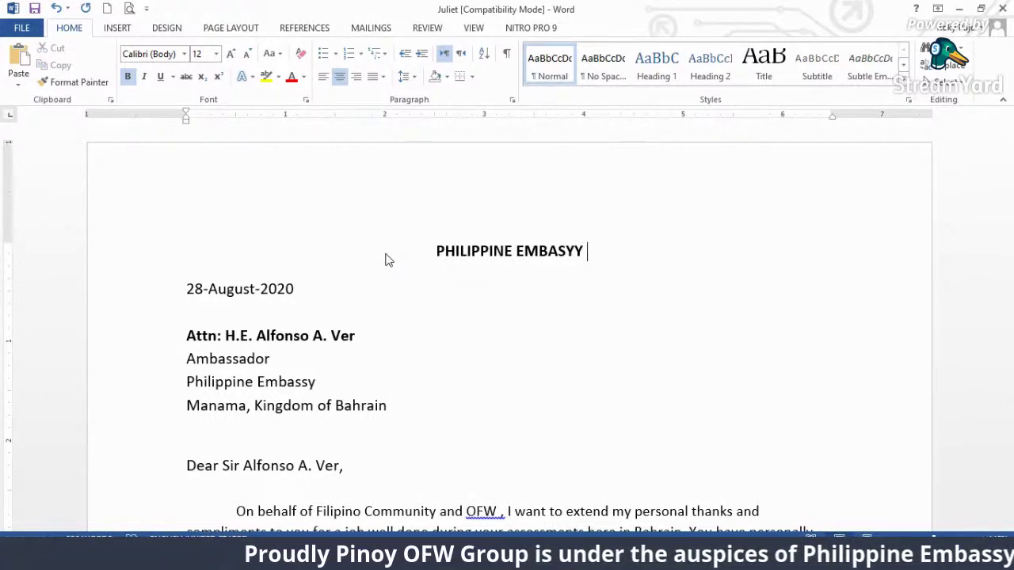
key("BackSpace")
key("BackSpace")
type("SY")
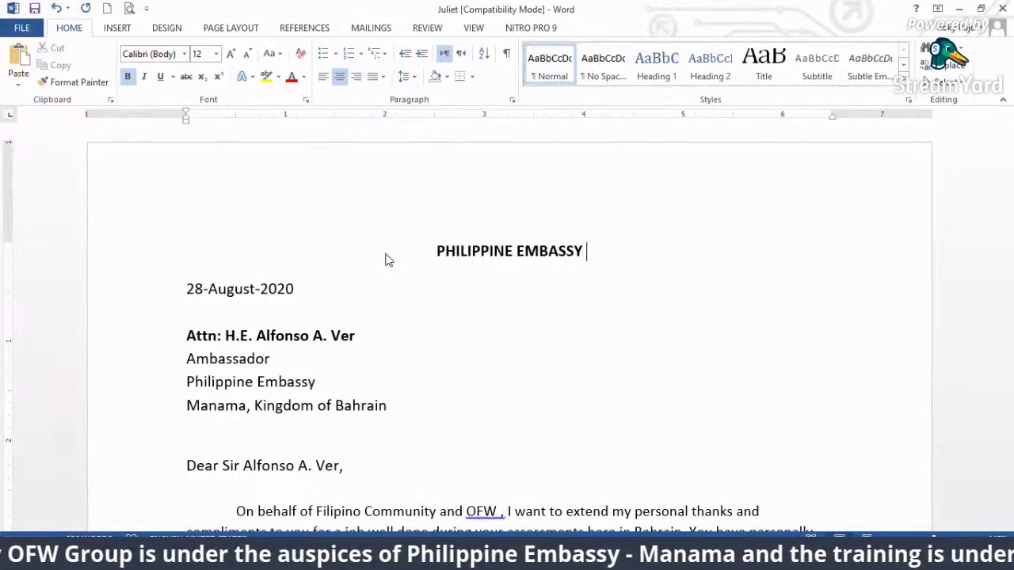
type(" -")
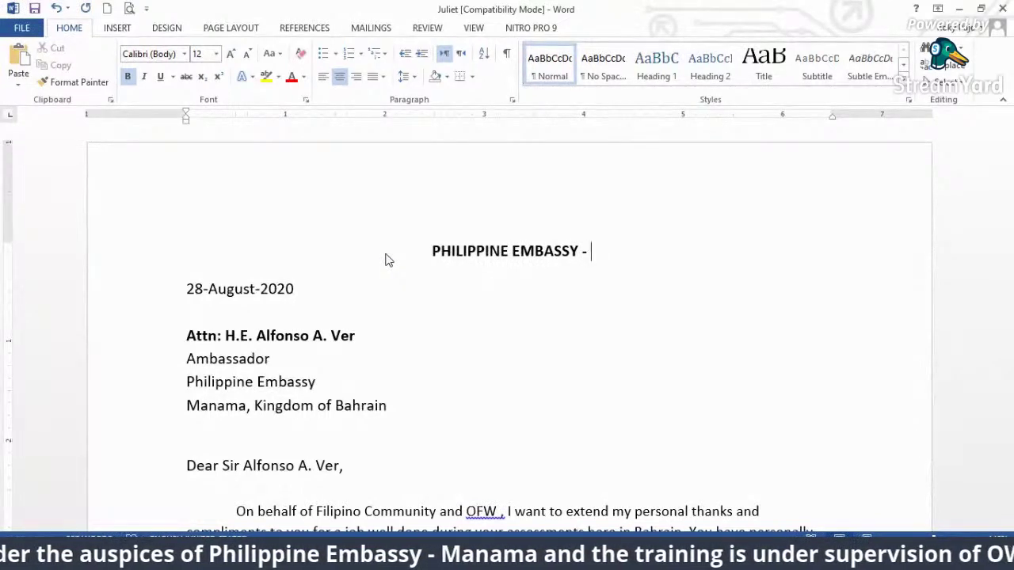
type(" MANAMA")
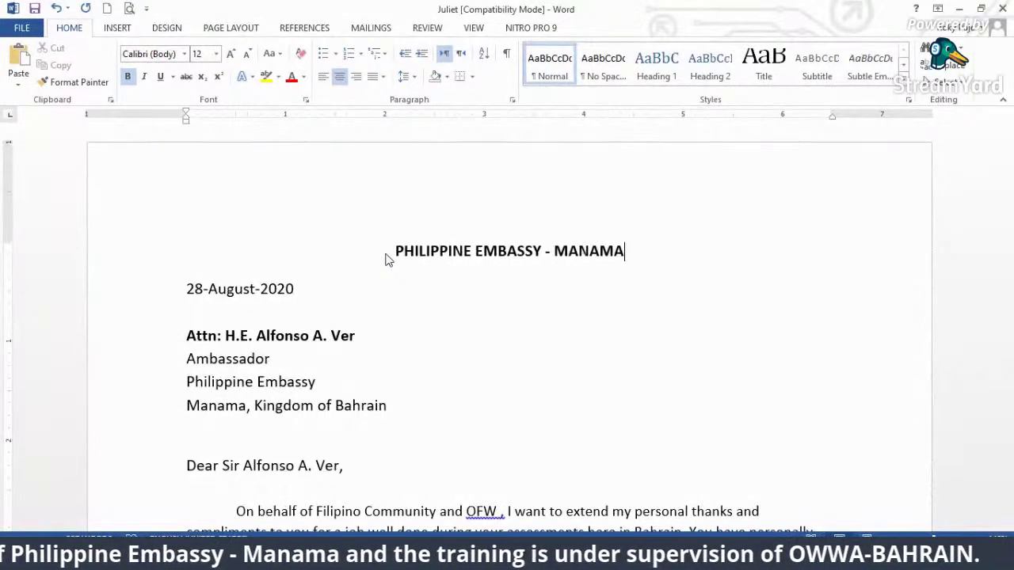
left_click(485, 328)
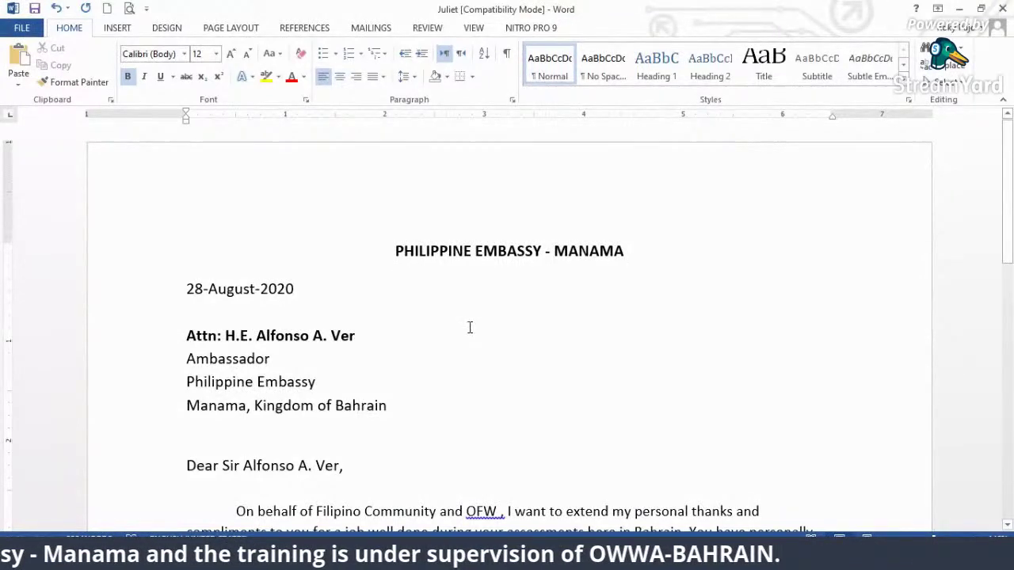
- In the first body sentence, change "OFW" to "OFW'S" and remove the space before the comma
scroll(469, 328, "down", 2)
scroll(470, 327, "up", 1)
scroll(469, 327, "up", 1)
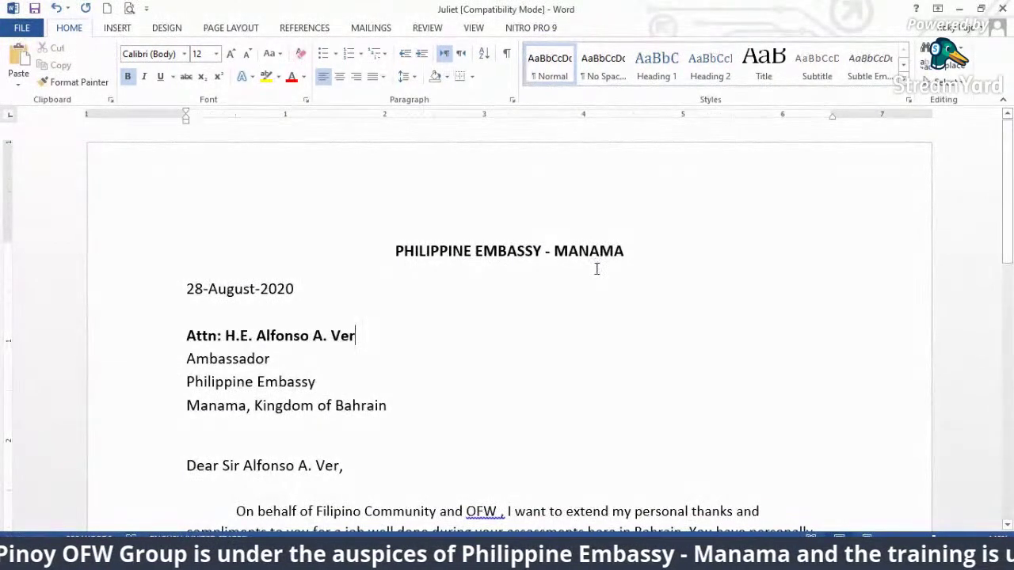
scroll(595, 272, "down", 5)
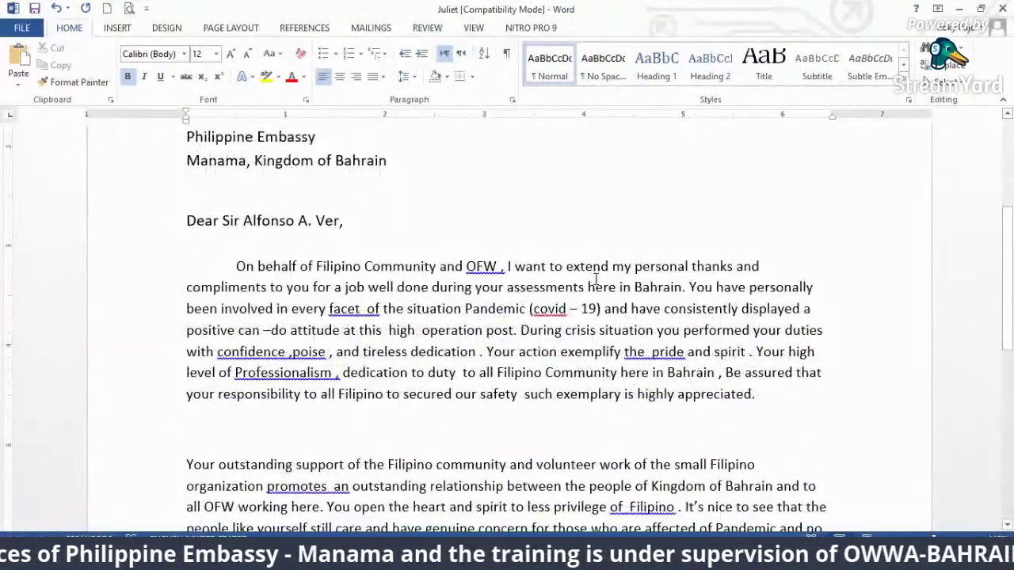
scroll(596, 277, "down", 1)
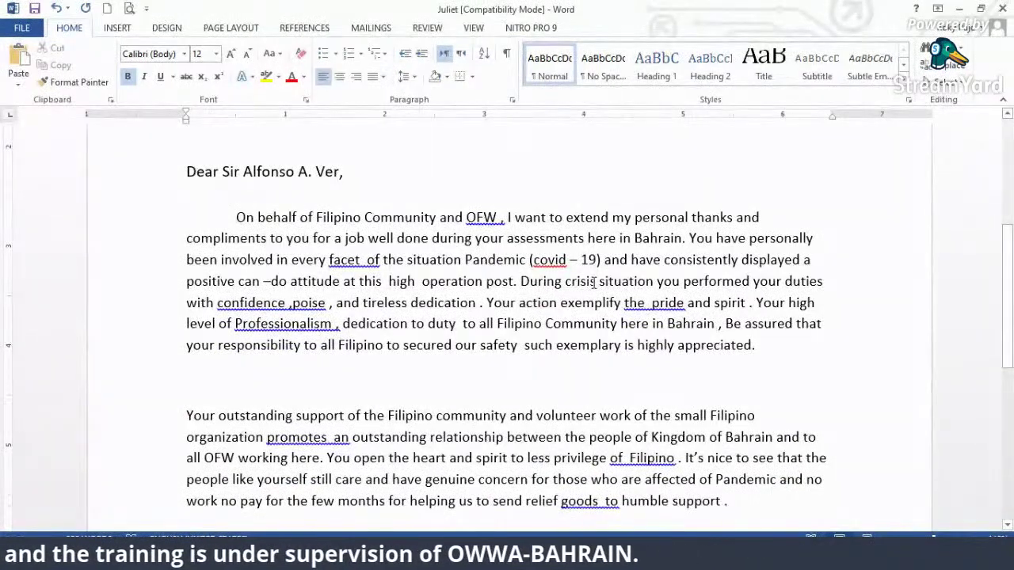
left_click(496, 216)
type("'S")
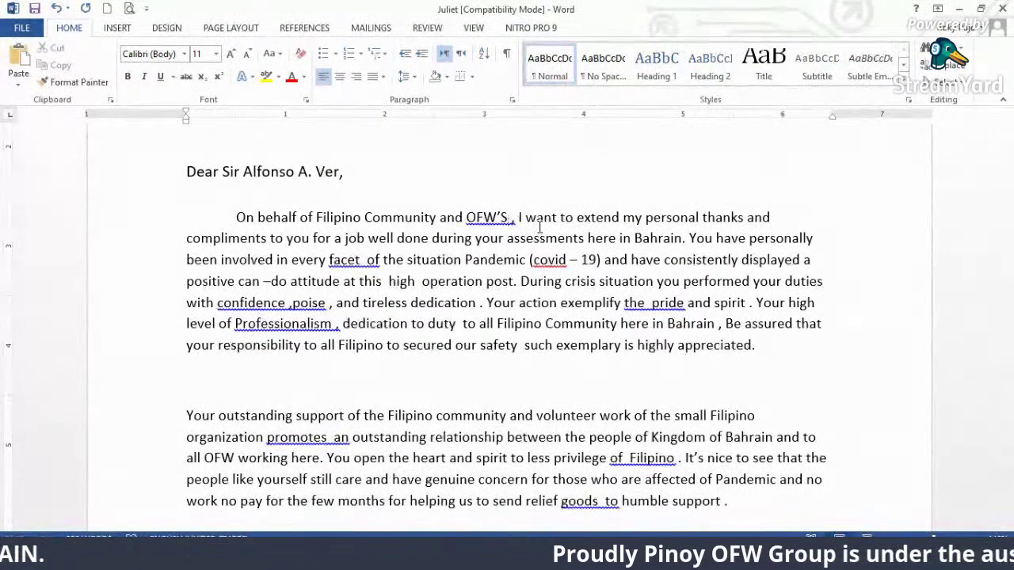
key("Delete")
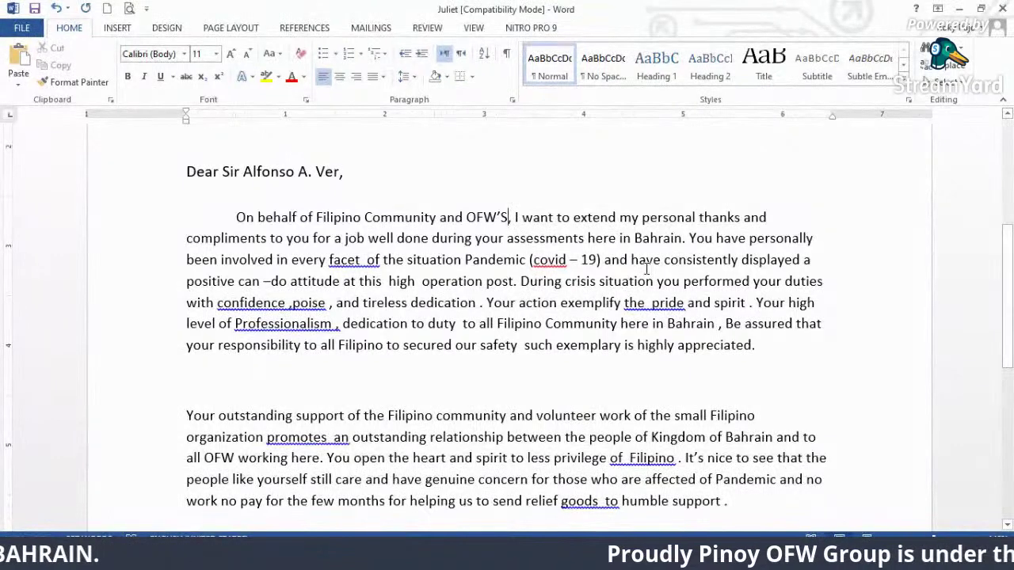
- In the first body paragraph, change "facet" to "face" and remove the extra space before "of the situation"
left_click(610, 242)
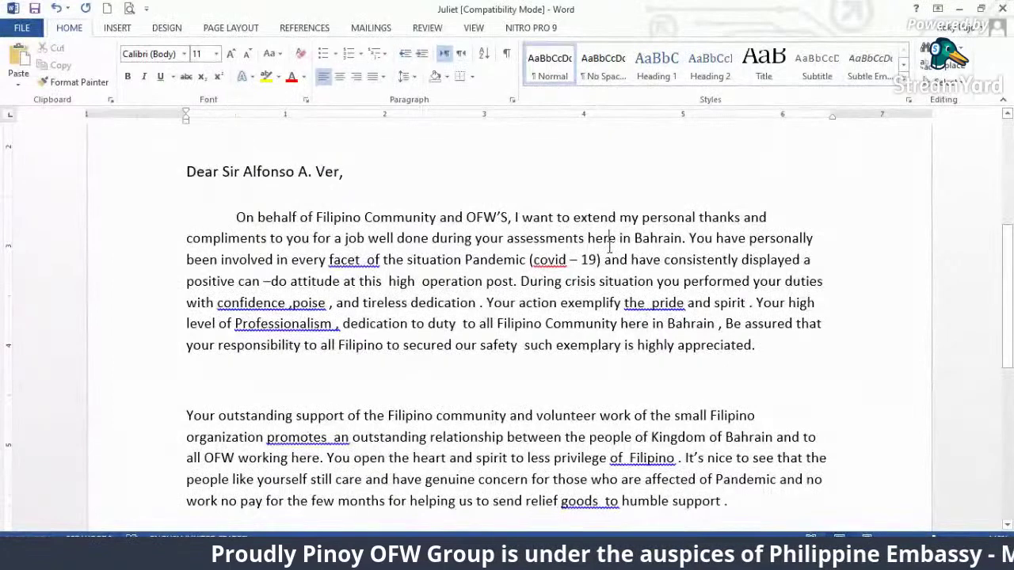
left_click(616, 243)
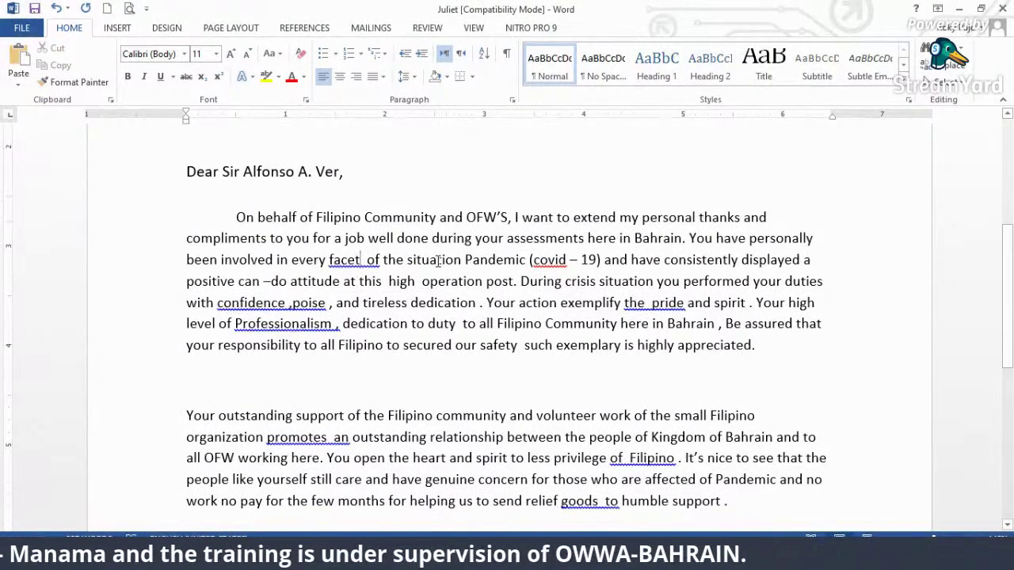
key("Delete")
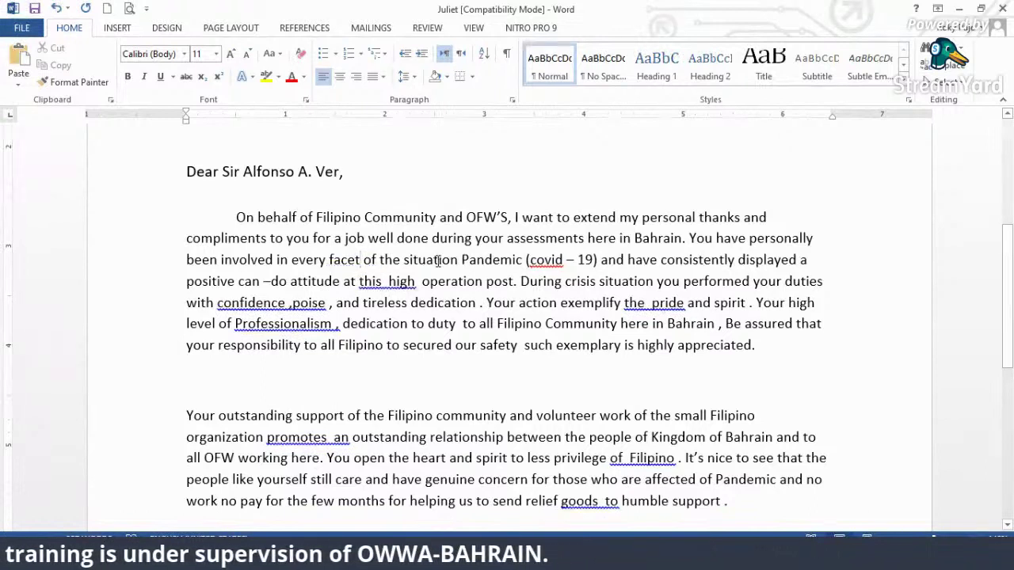
type("\\")
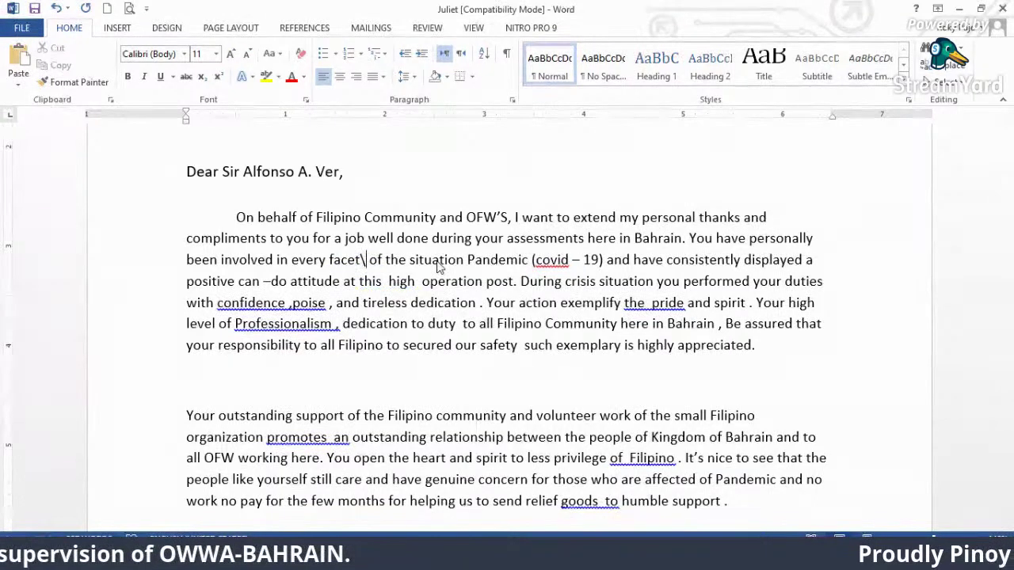
key("BackSpace")
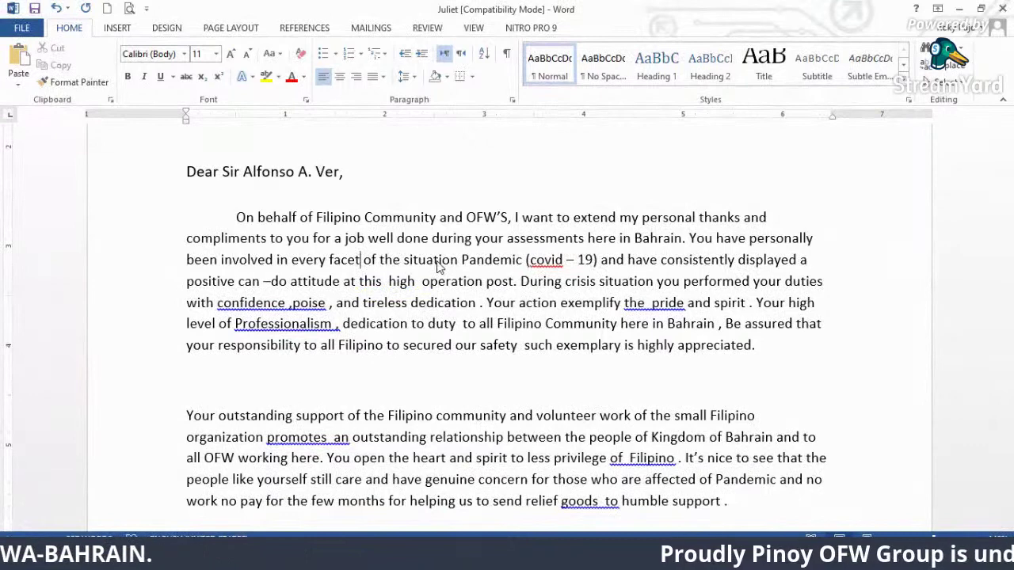
key("BackSpace")
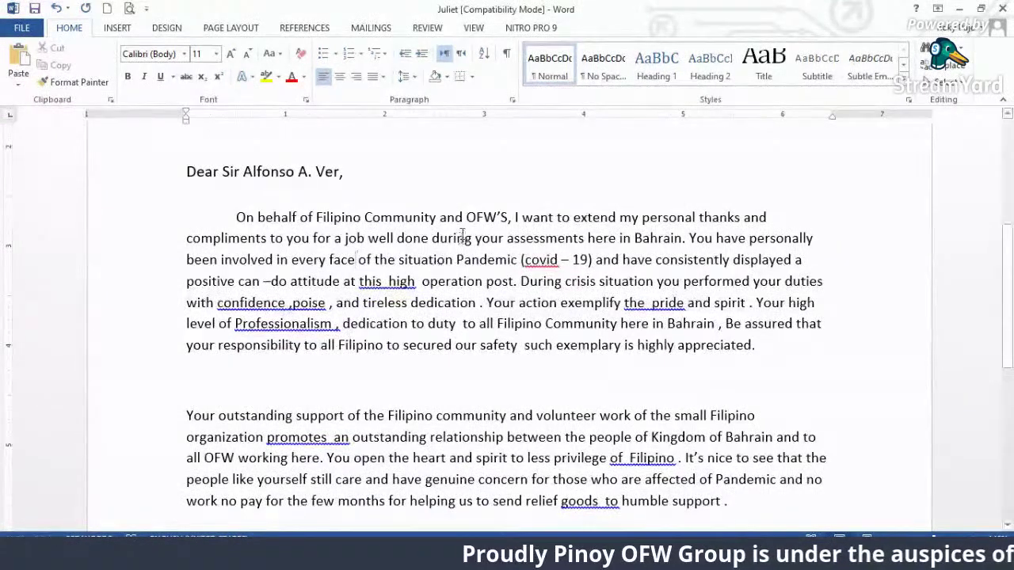
left_click(456, 260)
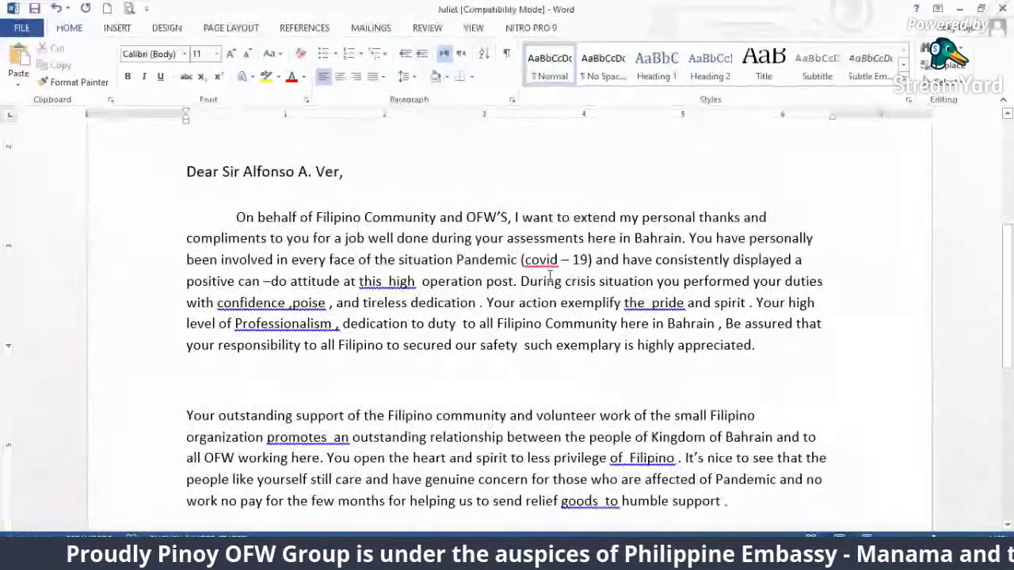
- In the first body paragraph, insert "of" before "Pandemic" and remove the space before the dash in "can–do"
type("of")
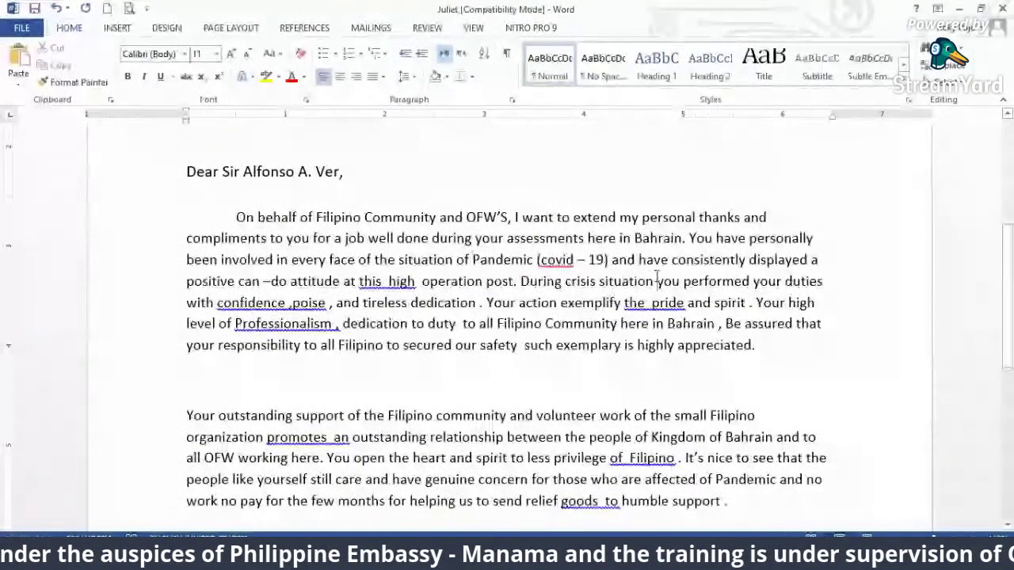
left_click(656, 281)
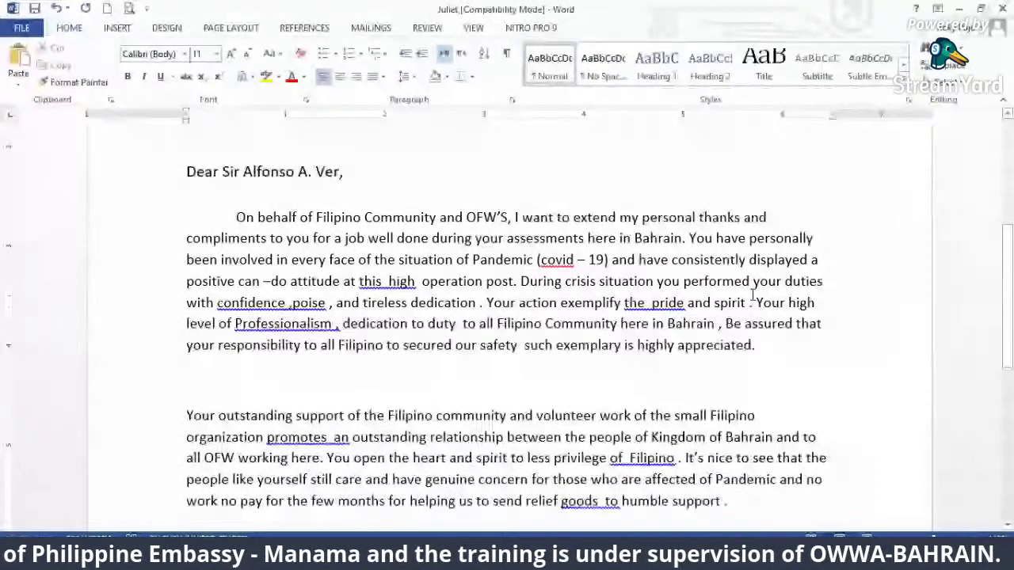
left_click(271, 281)
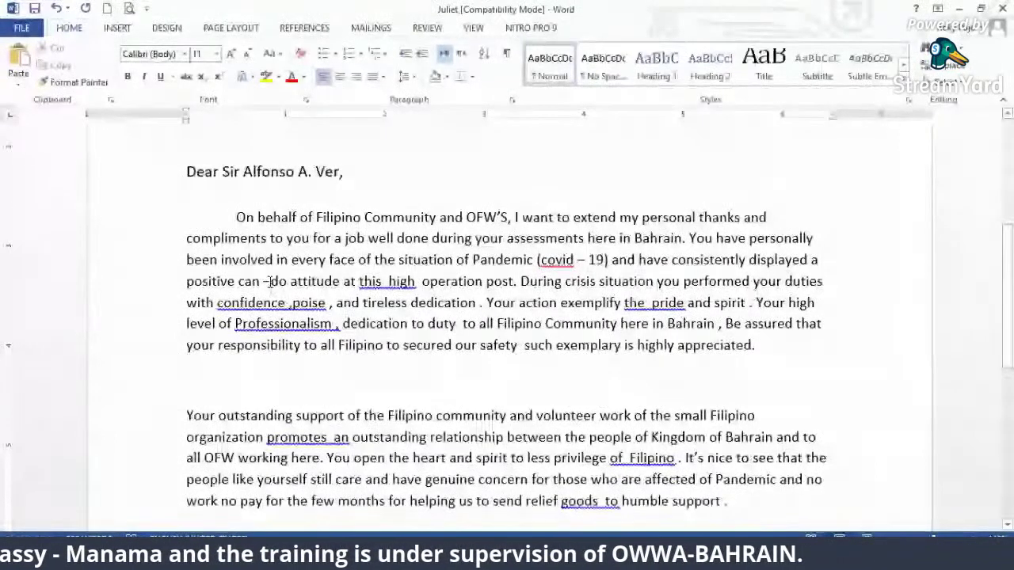
key("Left")
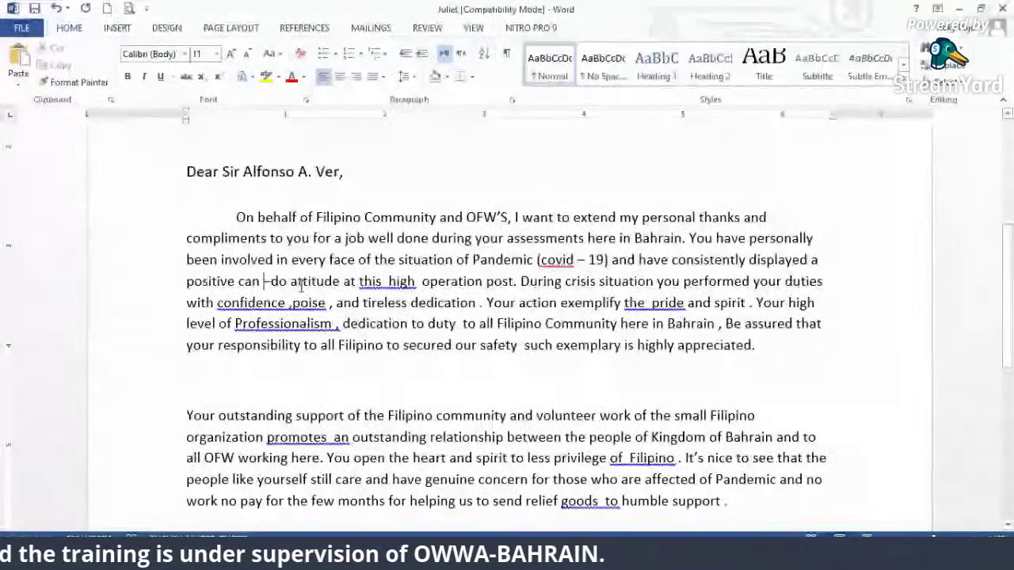
key("BackSpace")
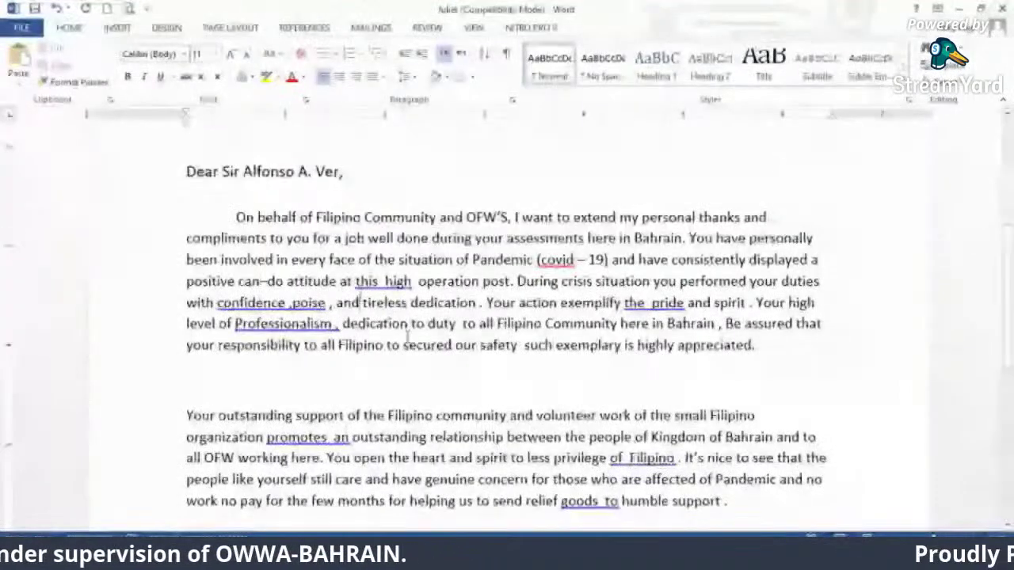
- Remove the extra spaces around "high" in "this high operation post" and insert "the" before "crisis situation"
left_click(413, 281)
key("BackSpace")
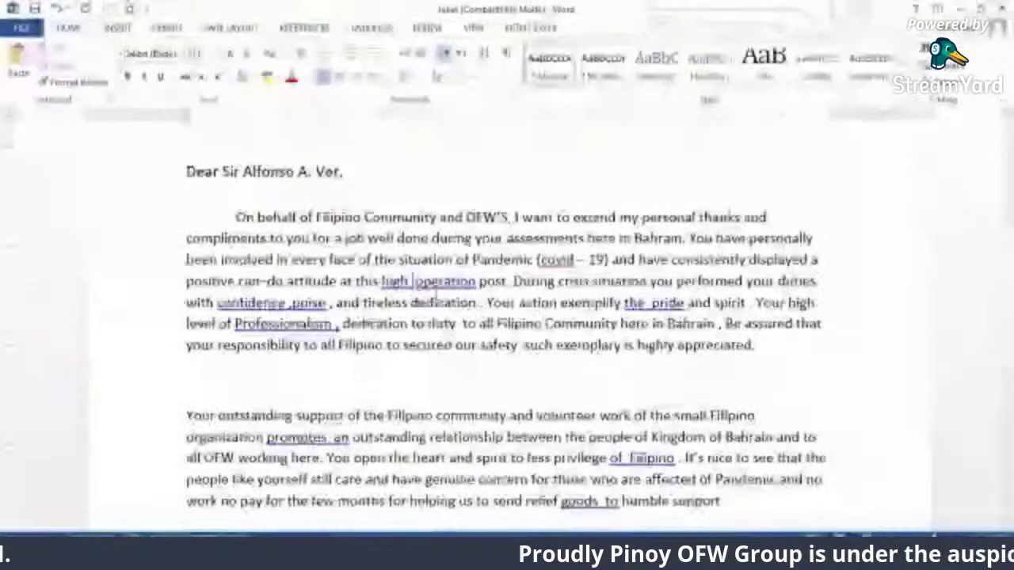
key("BackSpace")
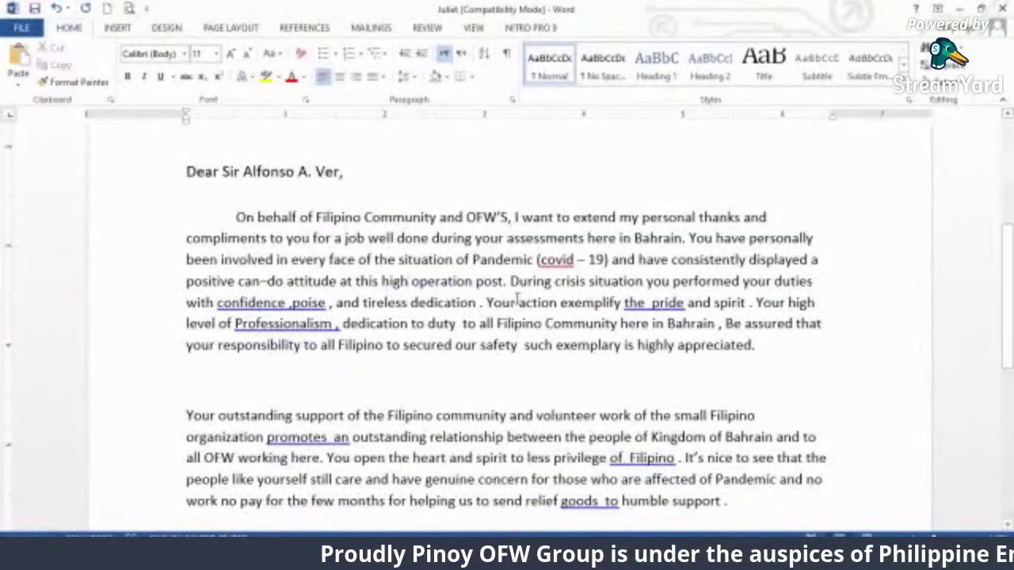
left_click(595, 302)
left_click(555, 281)
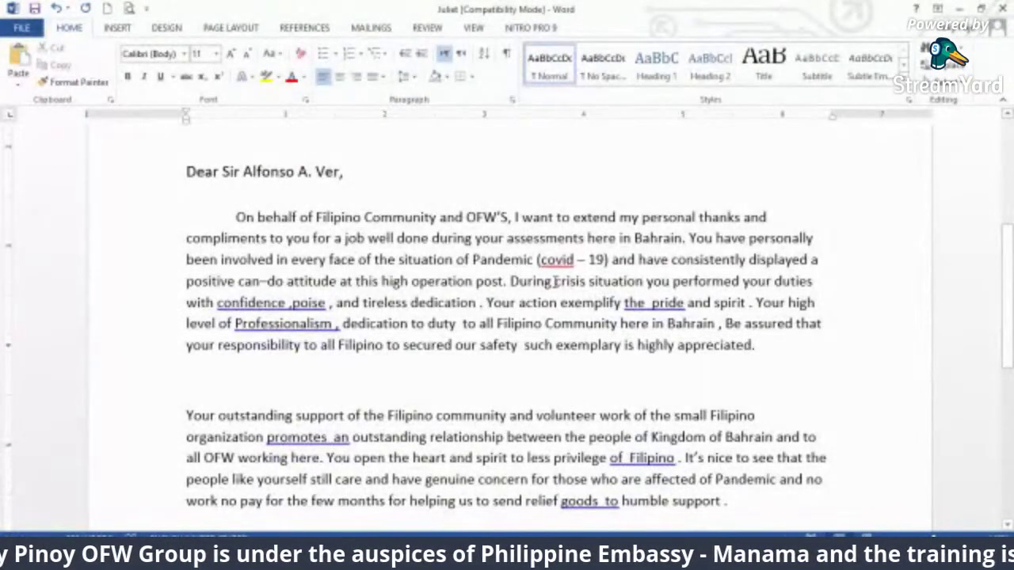
type("the")
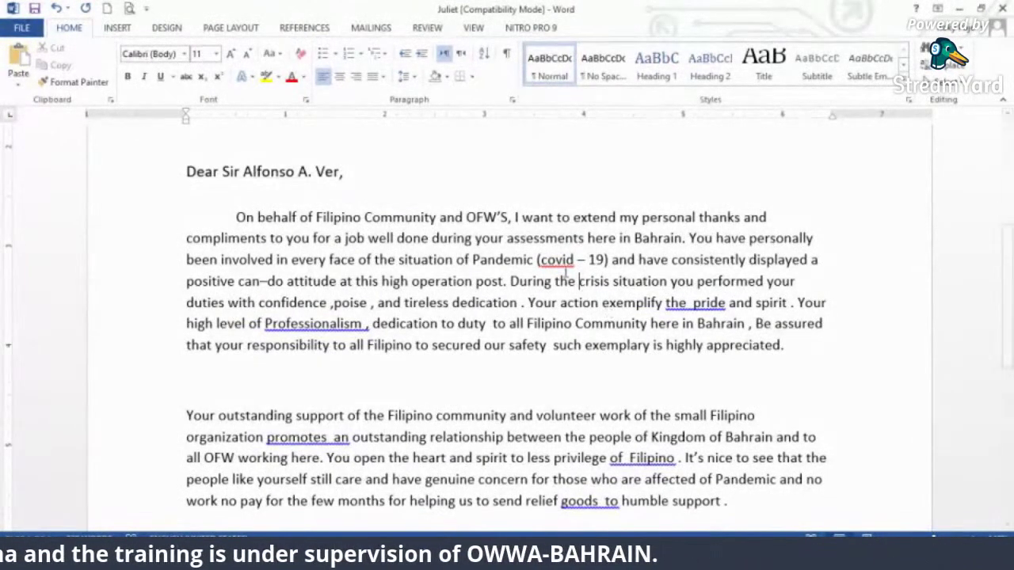
- Correct the comma spacing around "poise" so the phrase reads "confidence, poise, and tireless"
left_click(330, 305)
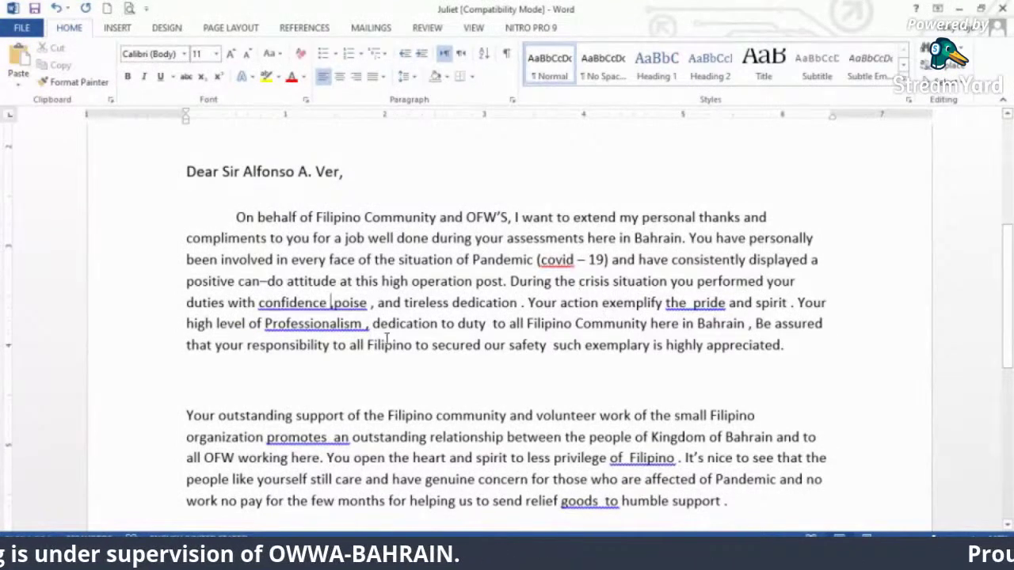
key("BackSpace")
key("Right")
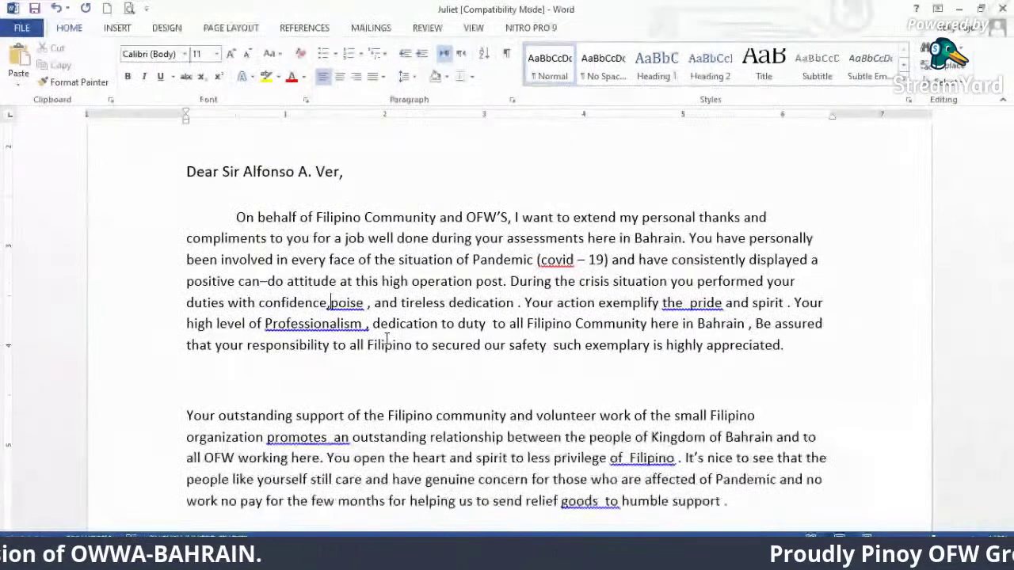
key("Right")
key("Right")
key("Right")
key("Right")
key("Right")
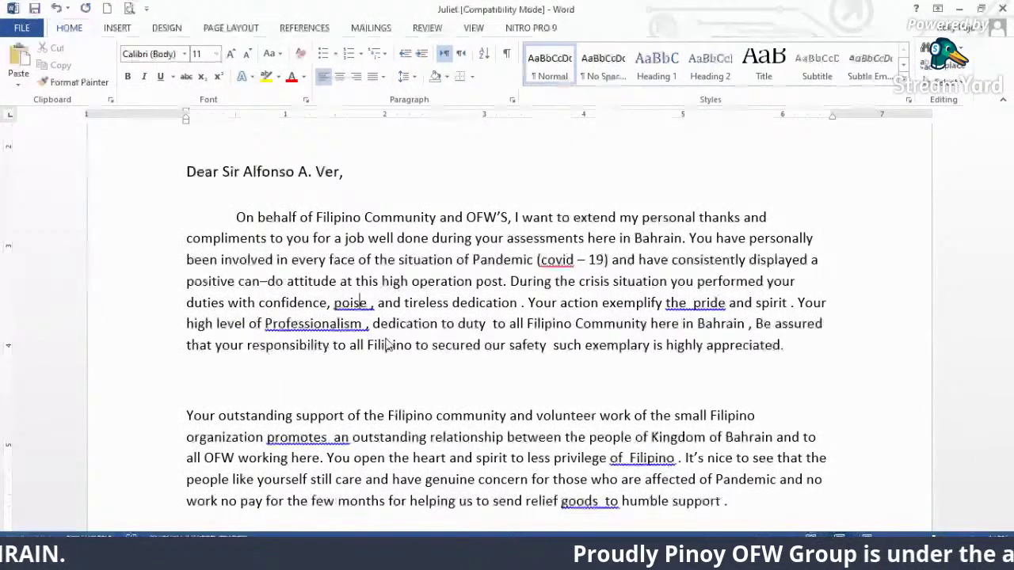
key("Delete")
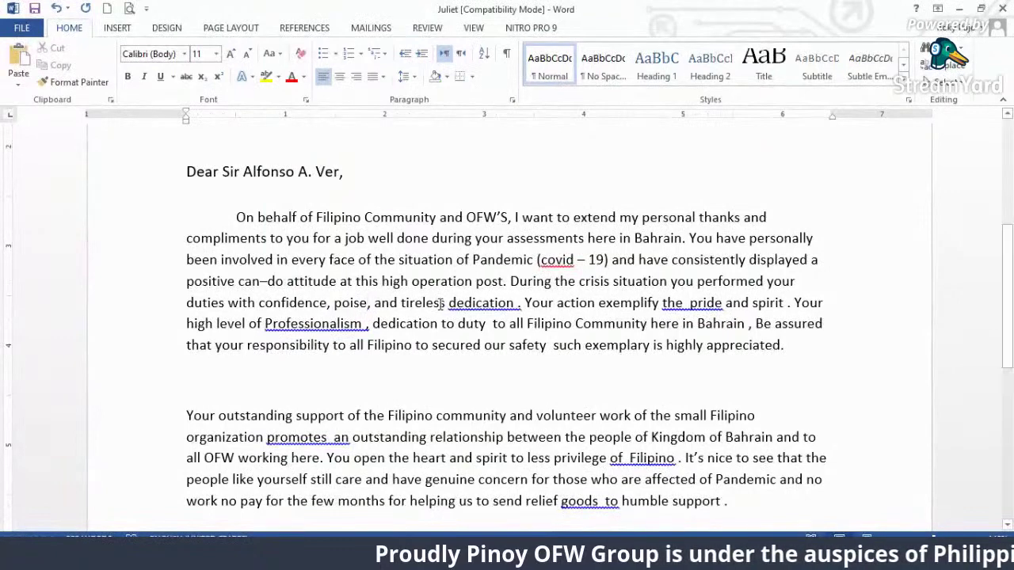
- Remove the space before the period after "tireless dedication"
right_click(516, 304)
left_click(546, 322)
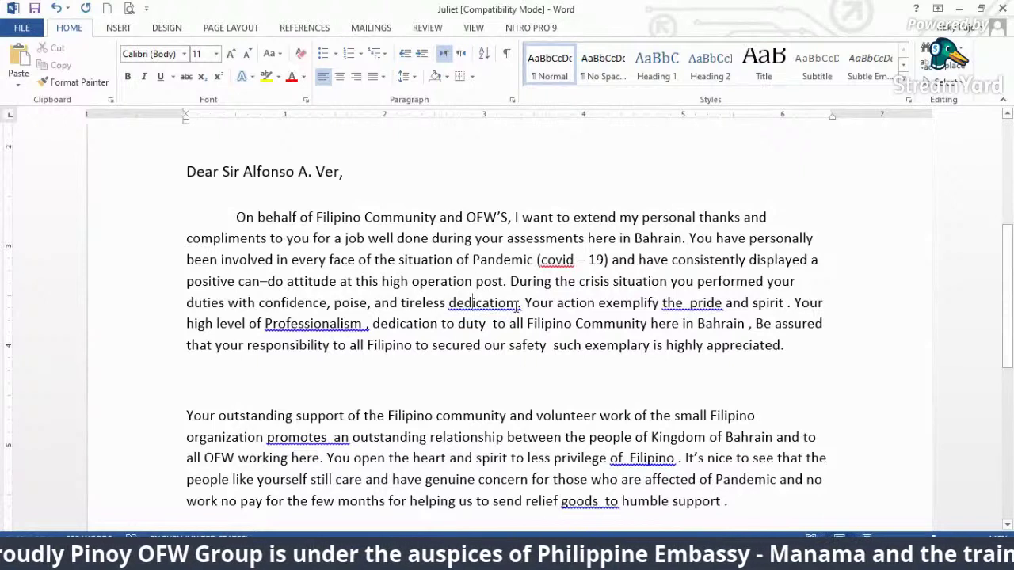
key("ctrl+z")
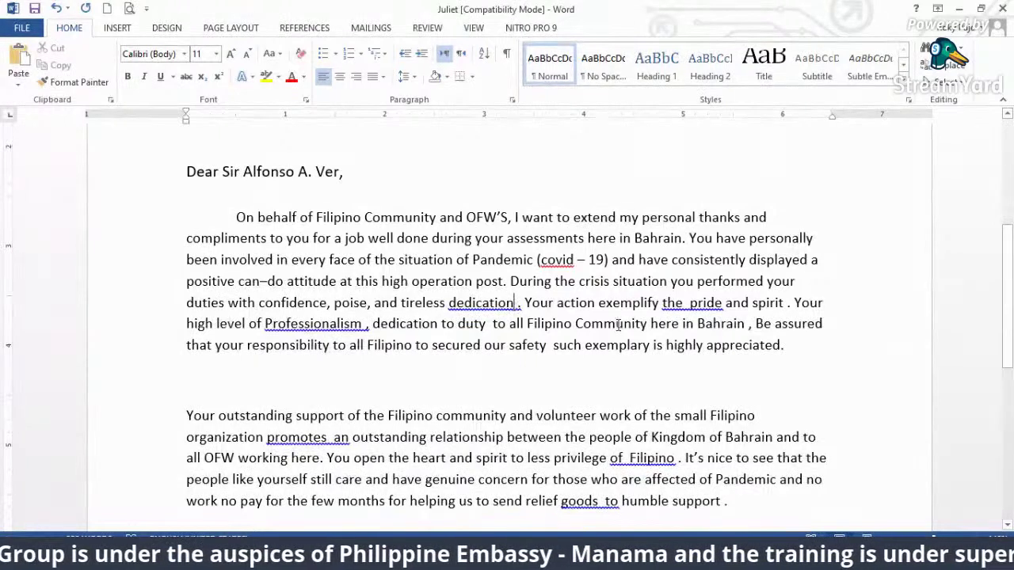
key("Delete")
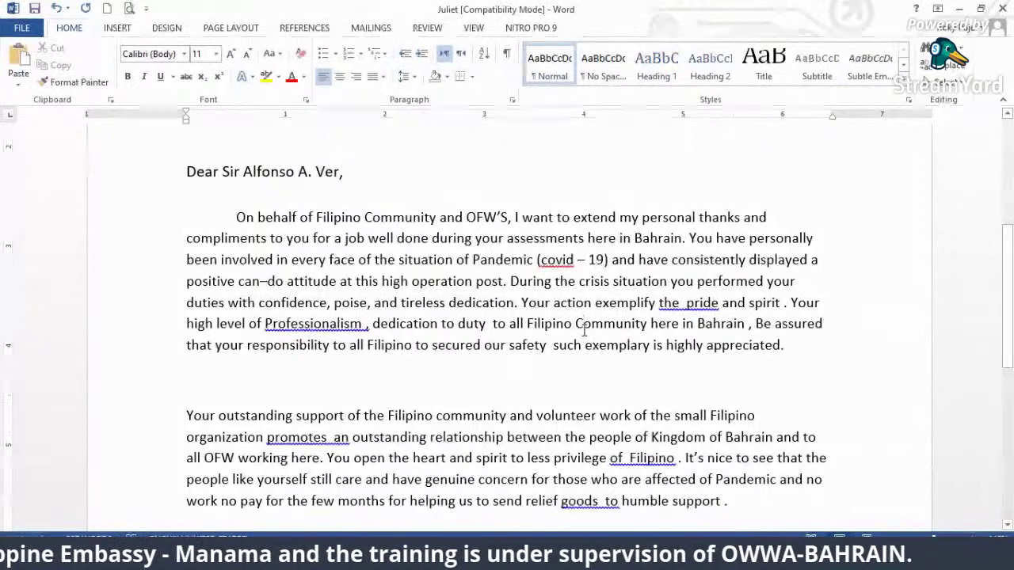
- Remove the extra space in "the pride" and the space before the period after "spirit"
left_click(684, 303)
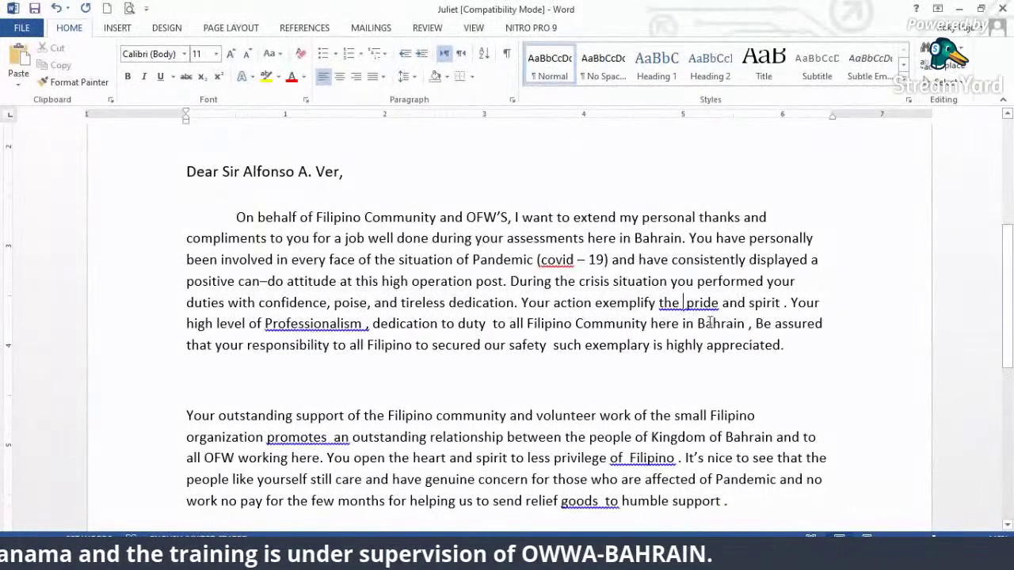
key("BackSpace")
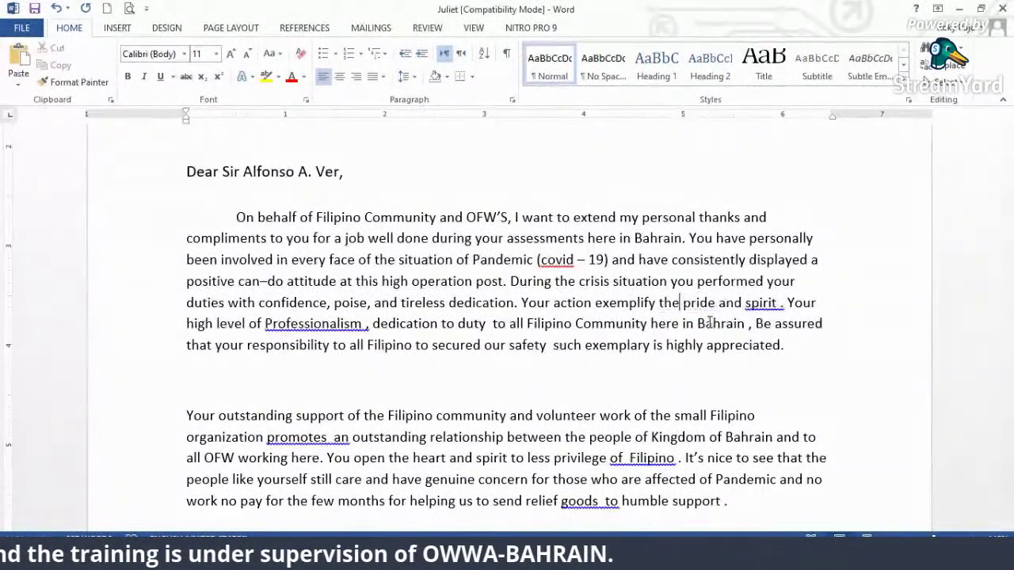
left_click(780, 304)
key("BackSpace")
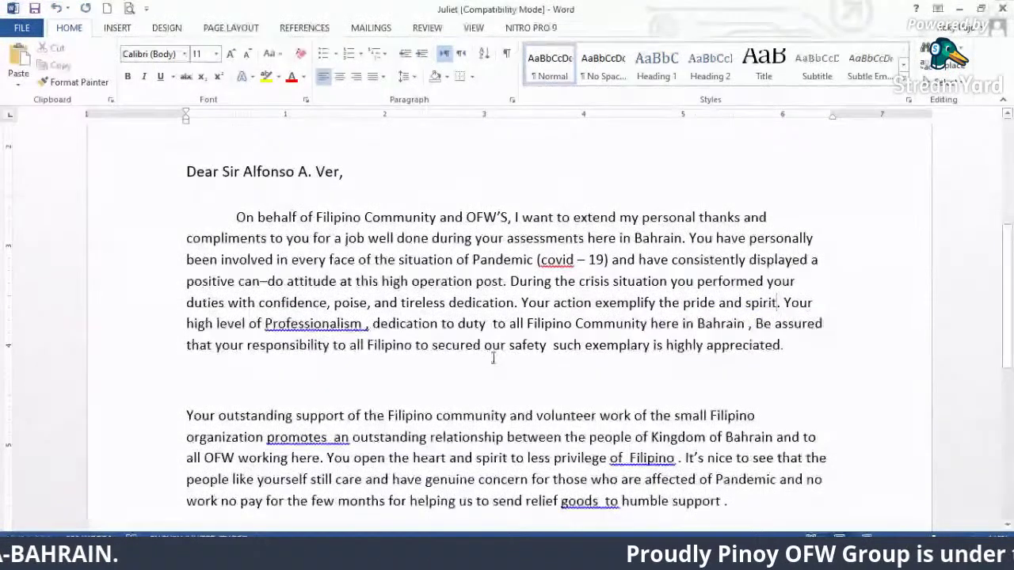
- Remove the space before the comma after "Professionalism" and the extra space between "duty" and "to"
right_click(343, 326)
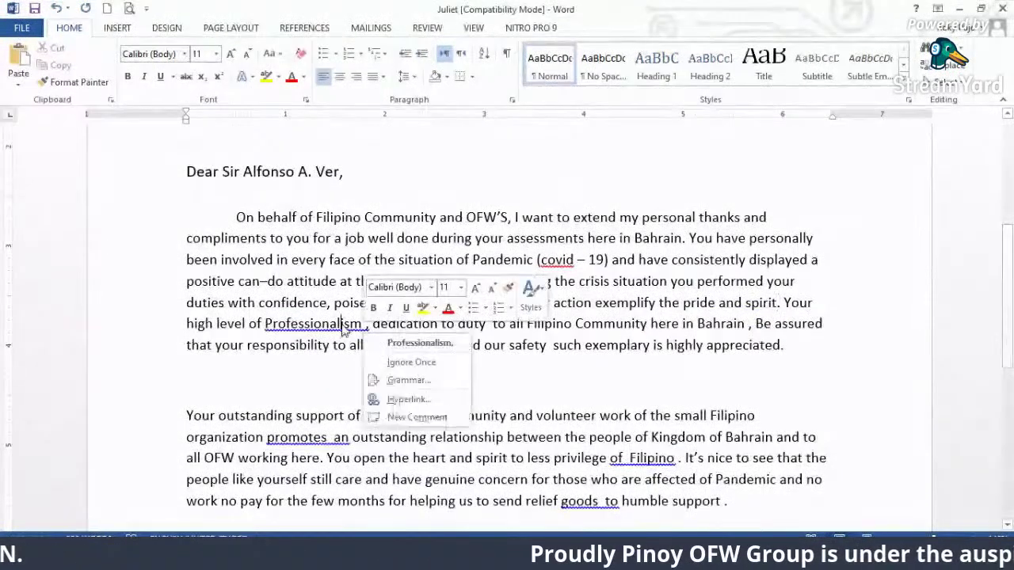
left_click(408, 343)
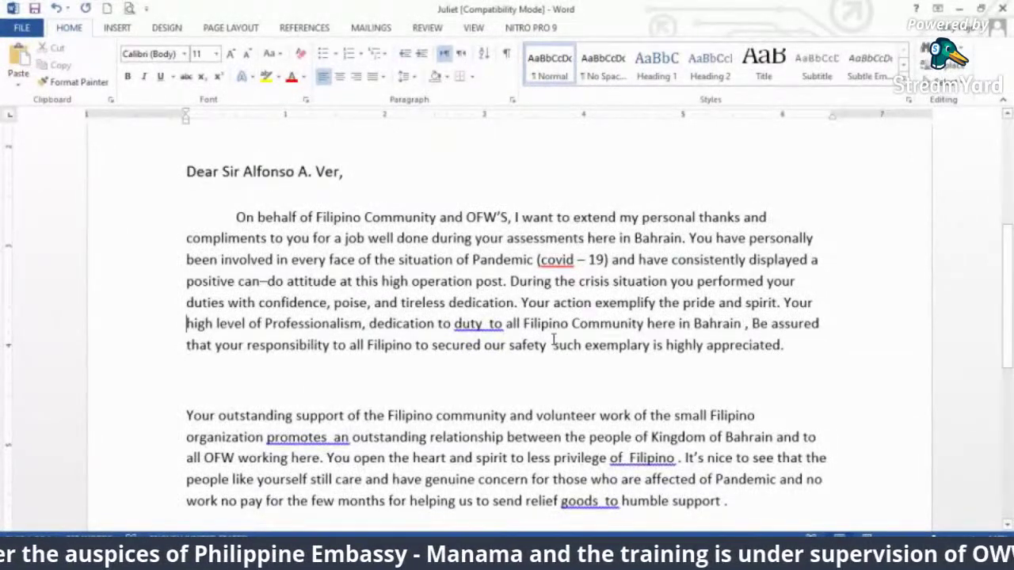
key("Delete")
key("ctrl+z")
left_click(489, 324)
key("BackSpace")
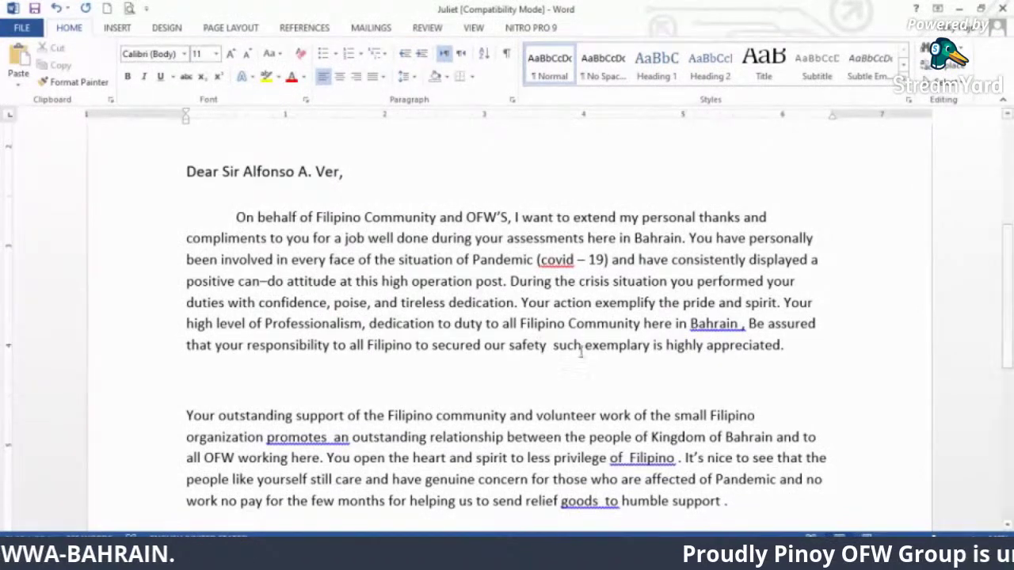
- Replace the spaced comma before "Be assured" with a period directly after "Bahrain", and change "all Filipino" to "all Filipino's"
left_click(743, 323)
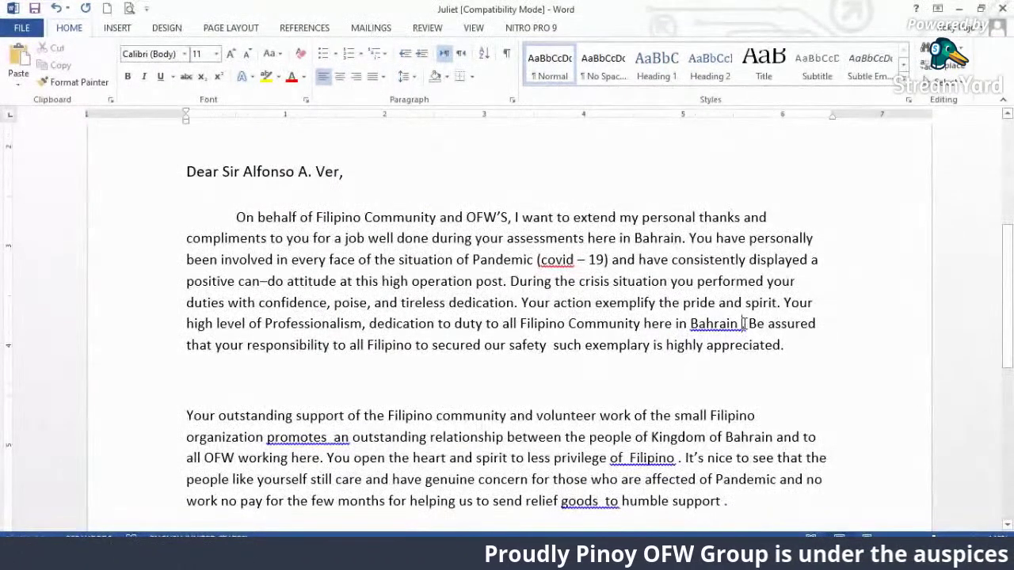
key("BackSpace")
key("BackSpace")
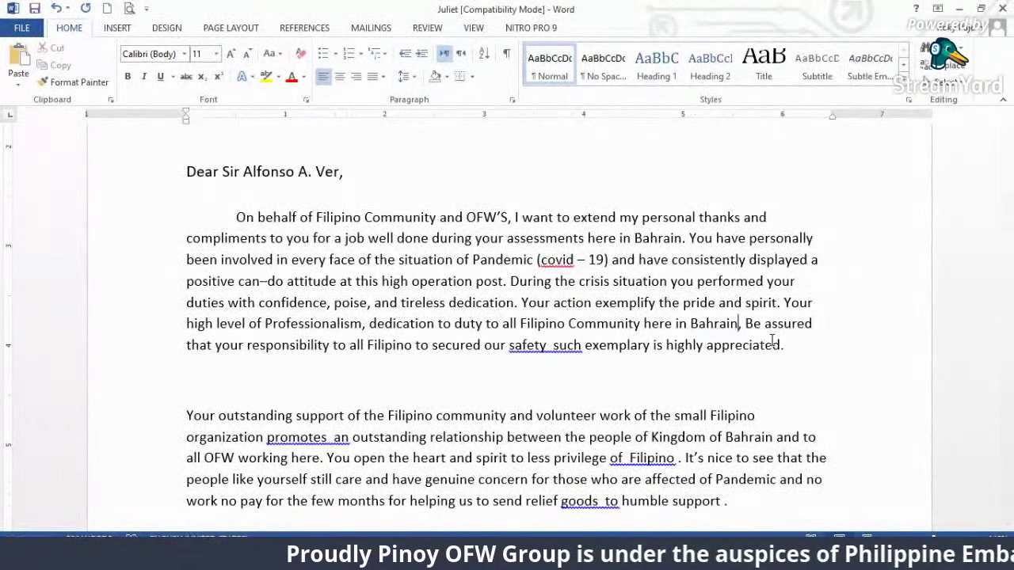
type(".")
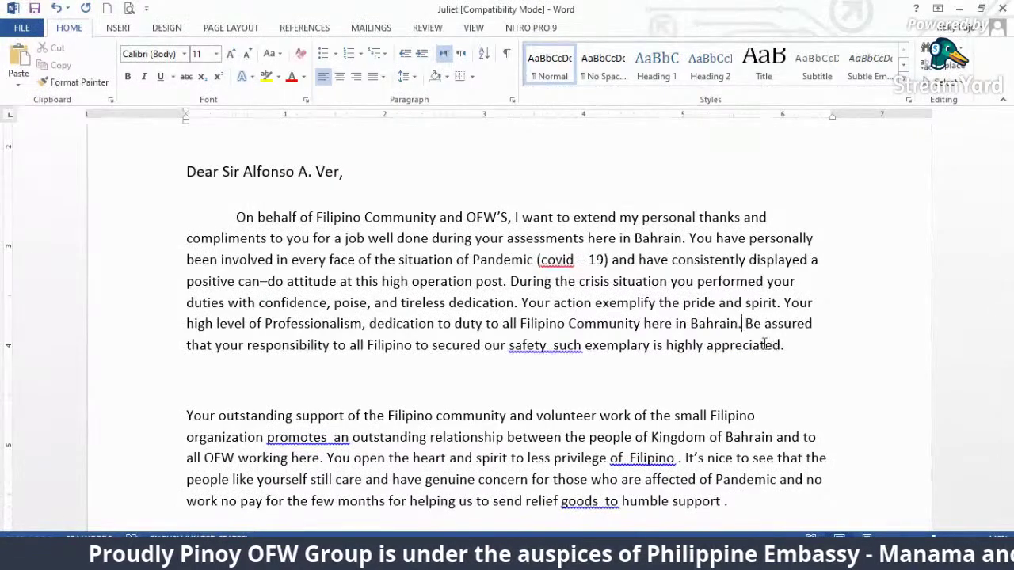
left_click(762, 329)
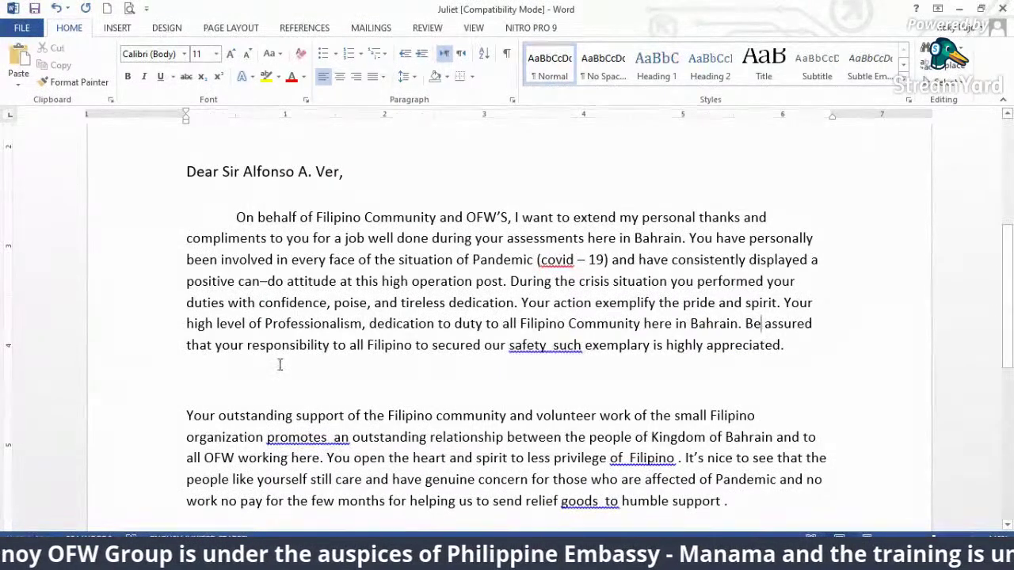
left_click(415, 346)
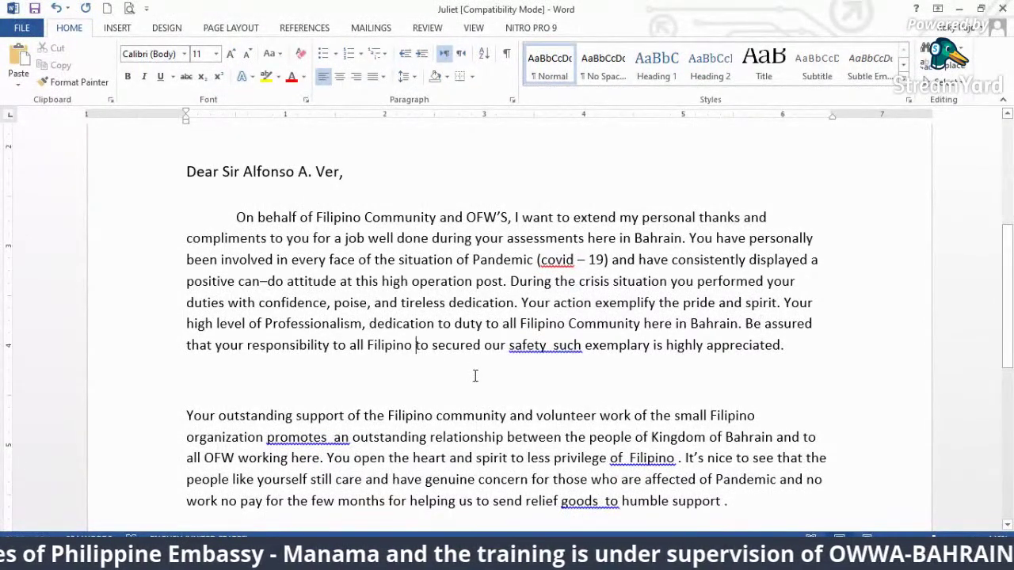
type("'s")
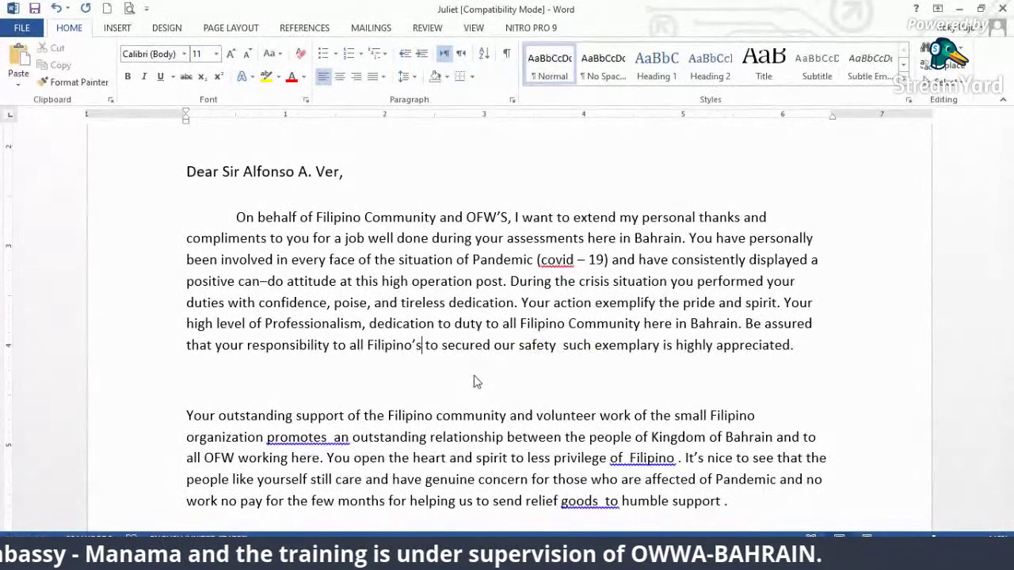
- In the last sentence of the first body paragraph, change "secured" to "secure" and remove the extra space after "safety"
left_click(492, 346)
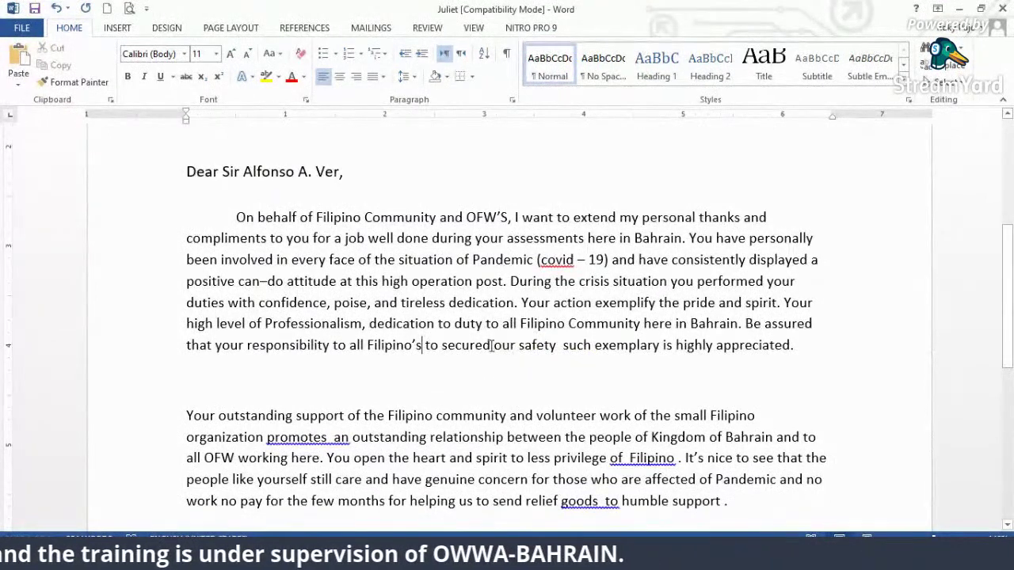
key("BackSpace")
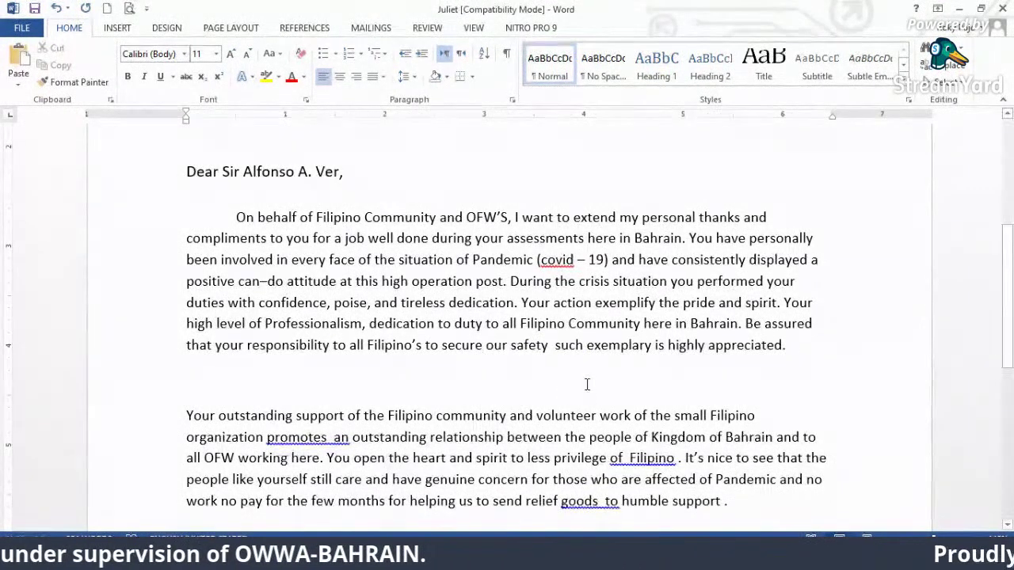
left_click(552, 353)
key("Delete")
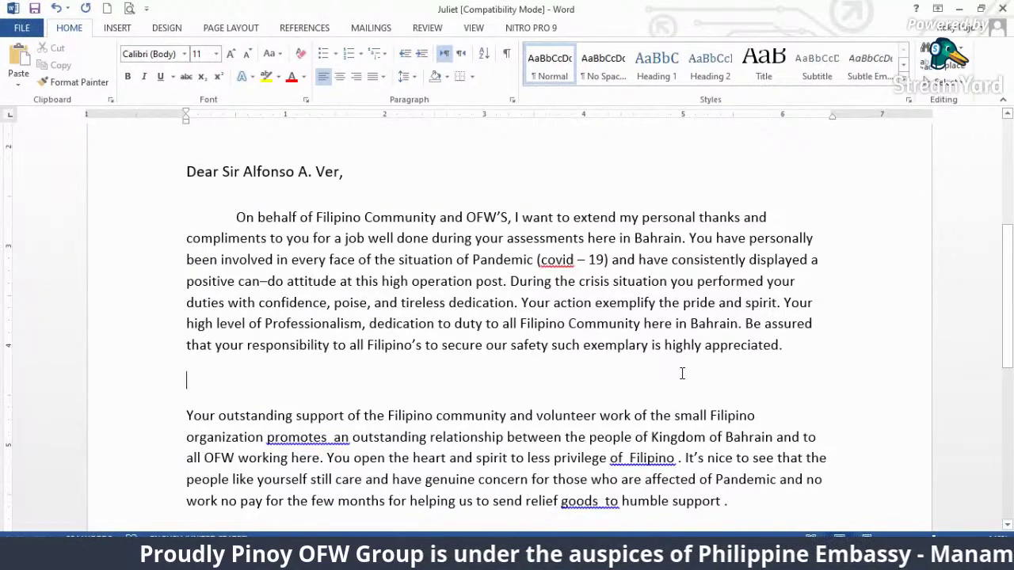
- Remove the empty paragraph between the first and second body paragraphs
scroll(679, 373, "down", 3)
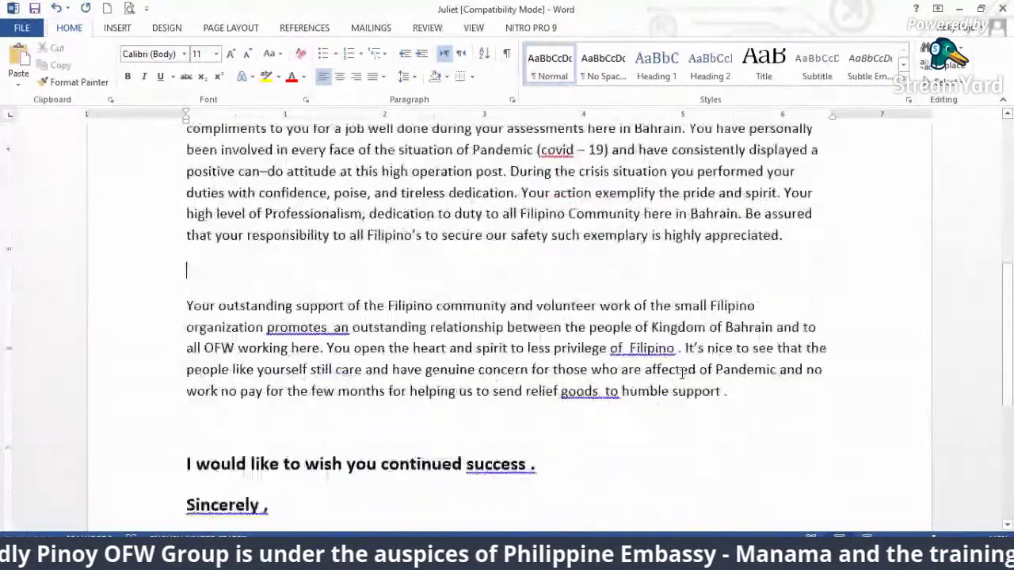
left_click(120, 185)
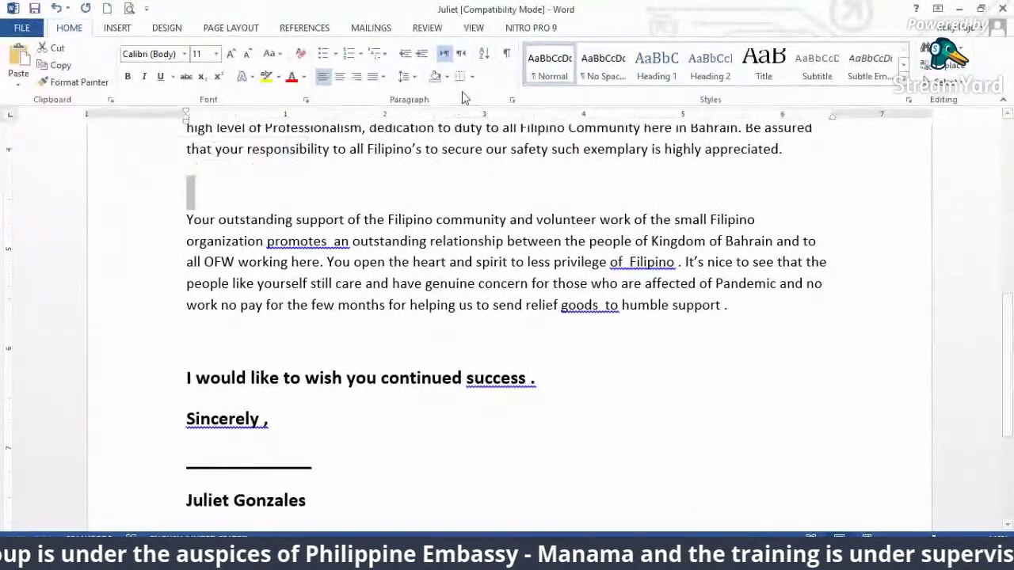
left_click(406, 76)
left_click(449, 237)
left_click(295, 196)
key("BackSpace")
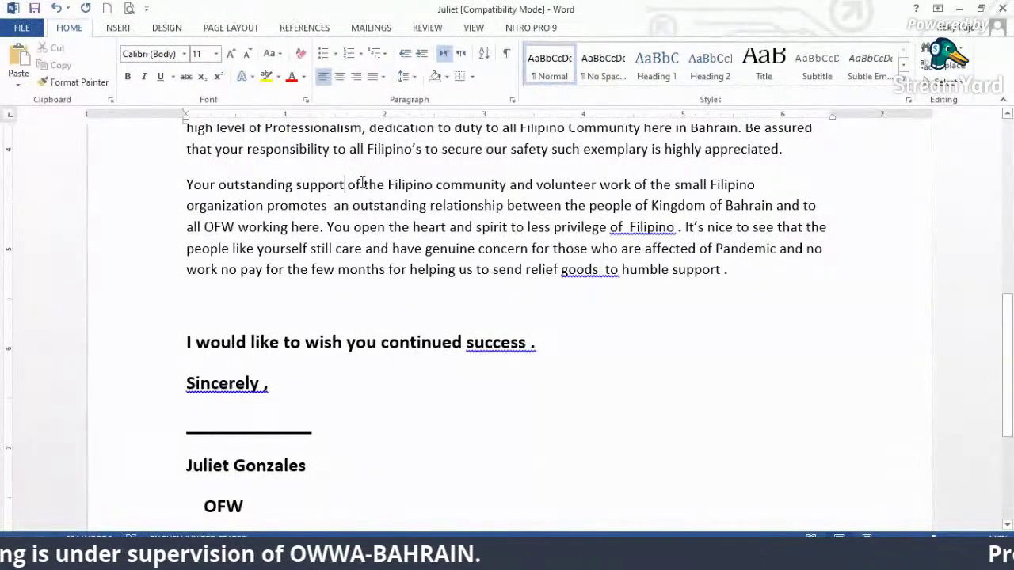
- In the second body paragraph's opening sentence, change "support of the Filipino community" to "support to the Filipino community"
key("Delete")
key("Delete")
type("t")
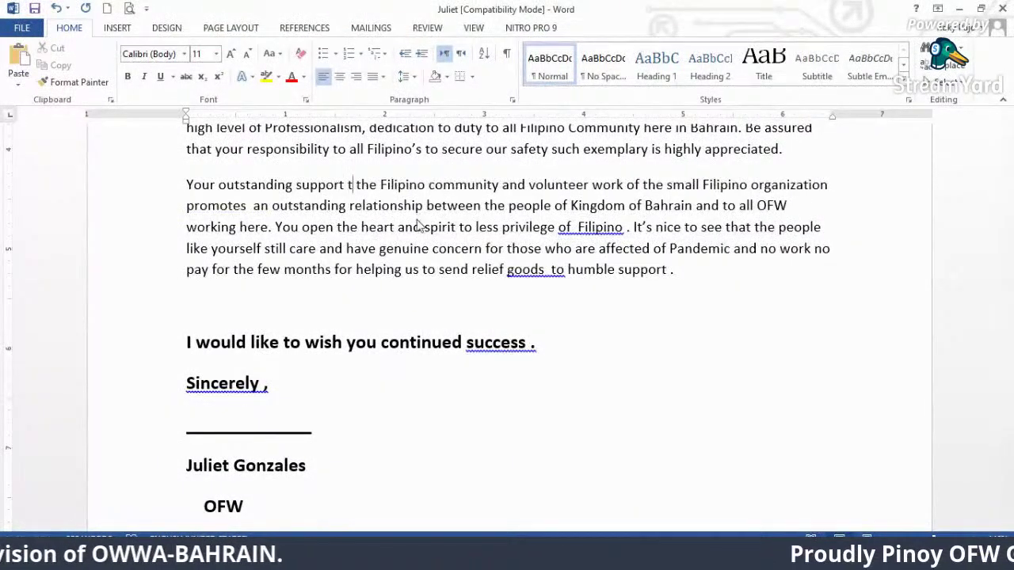
type("o")
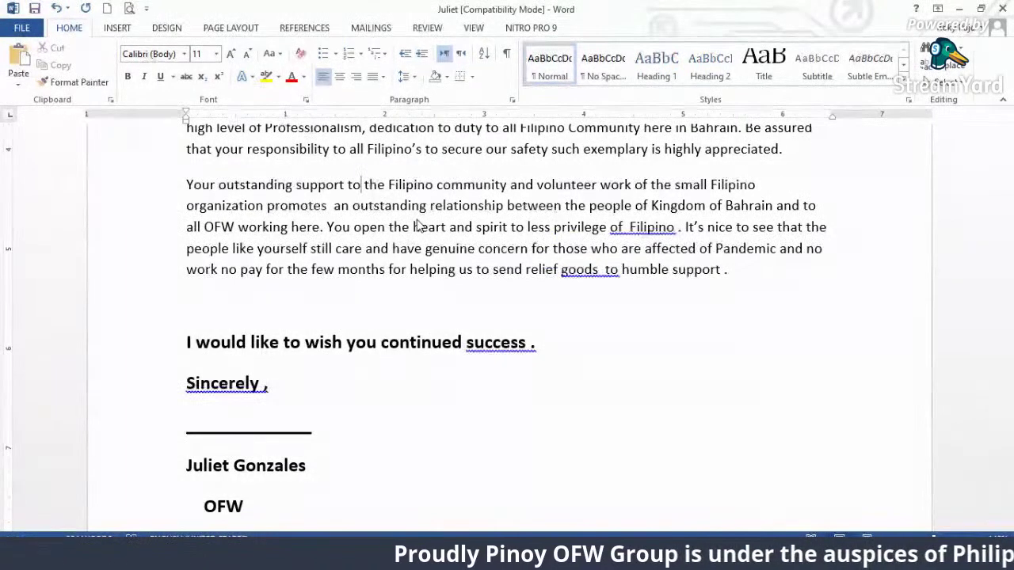
- Change "volunteer work of the small Filipino organization" to "volunteerism work for the small Filipino organization"
left_click(606, 194)
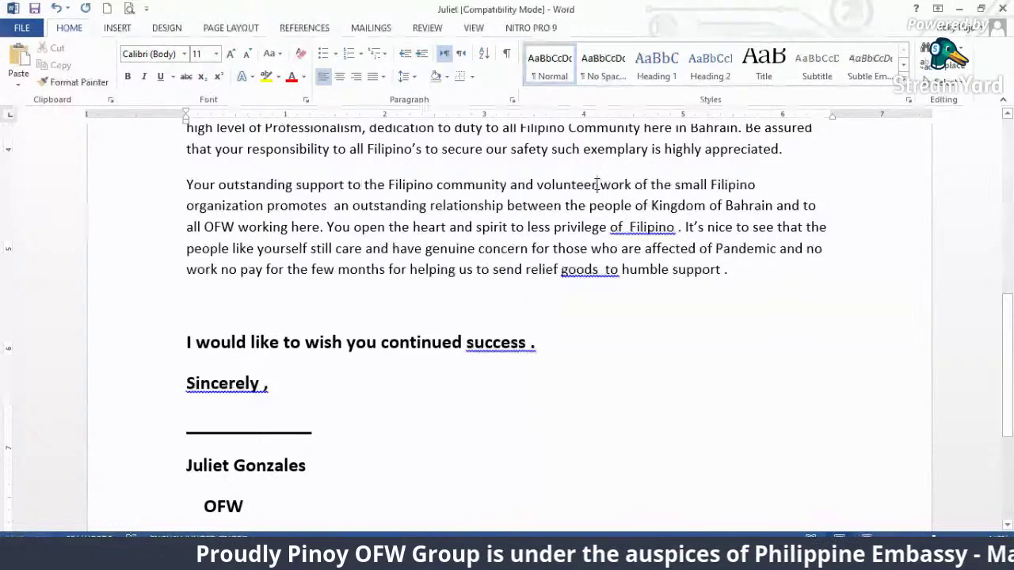
type("ism")
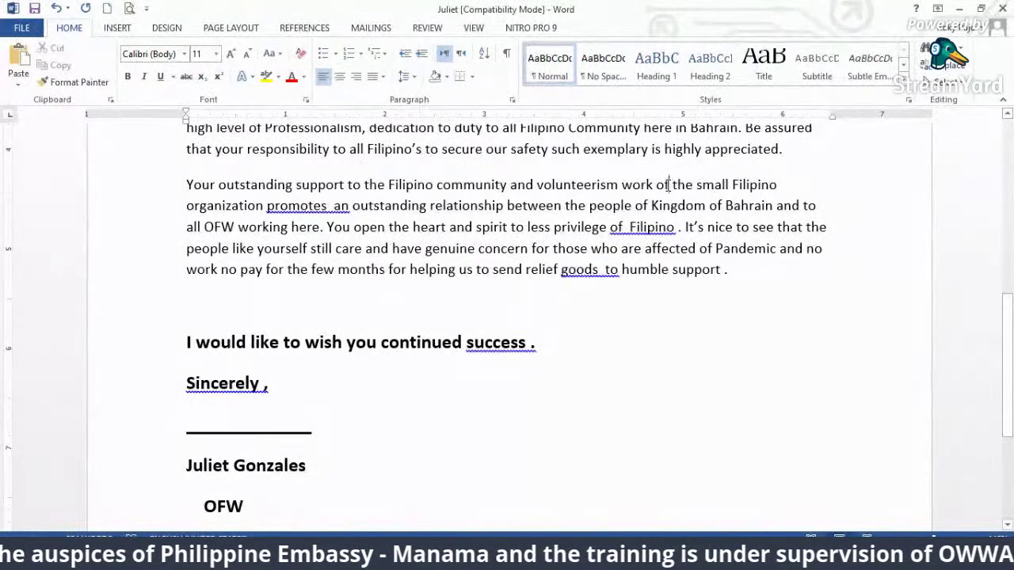
key("BackSpace")
key("BackSpace")
type("for")
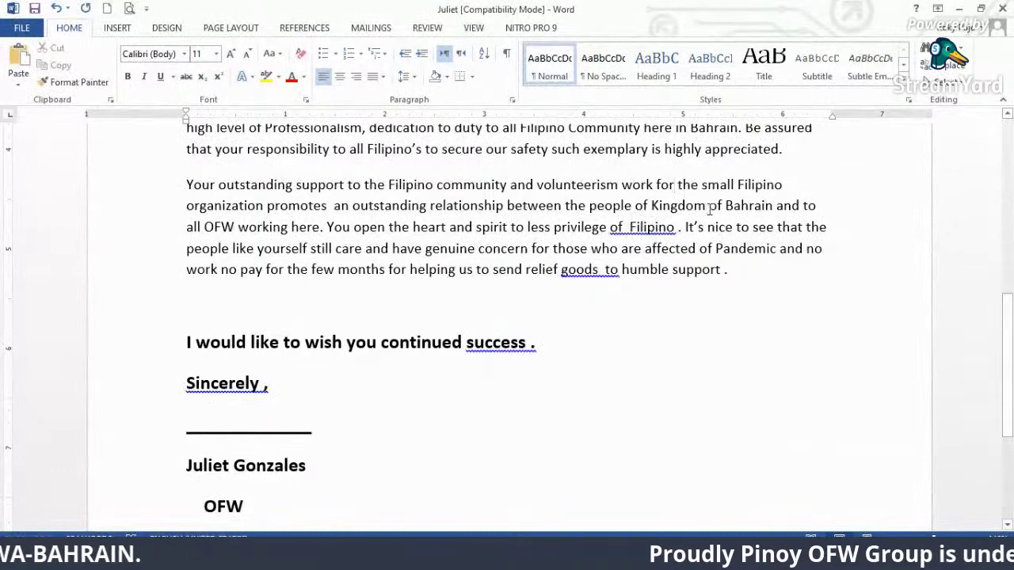
- Insert "the" before "Kingdom of Bahrain" in the second body paragraph and remove the extra space after "promotes"
left_click(651, 206)
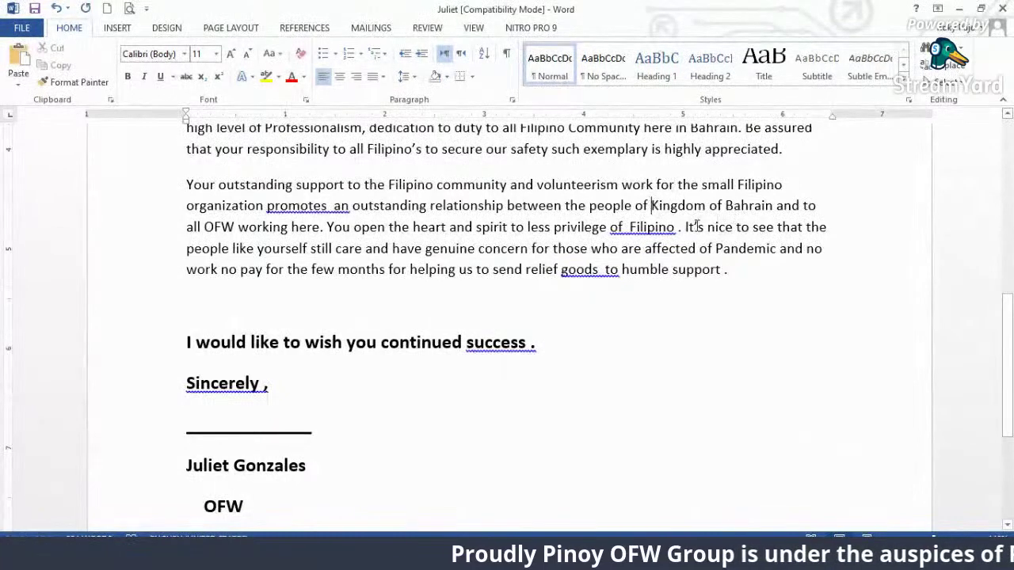
type("the")
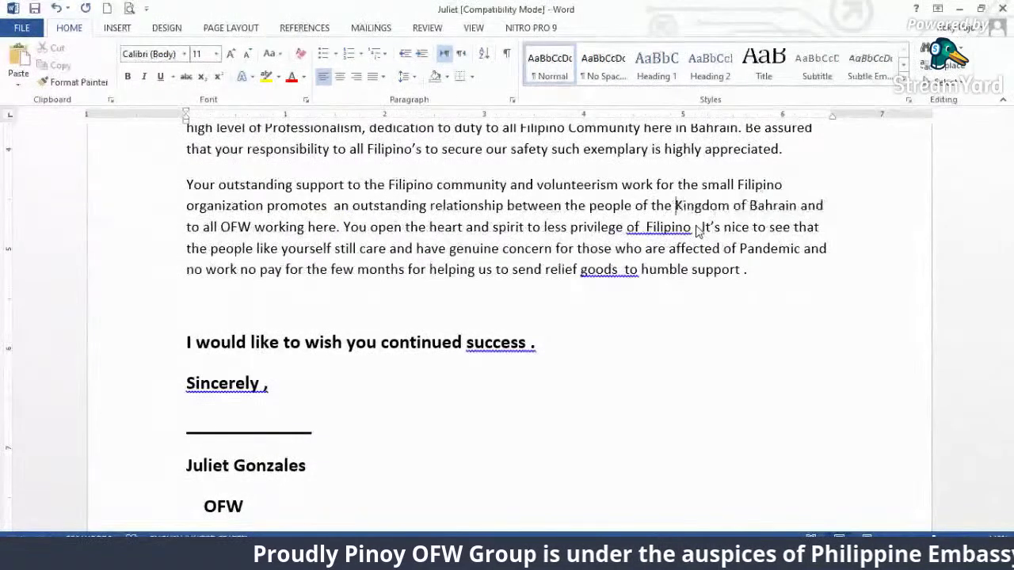
left_click(336, 206)
key("BackSpace")
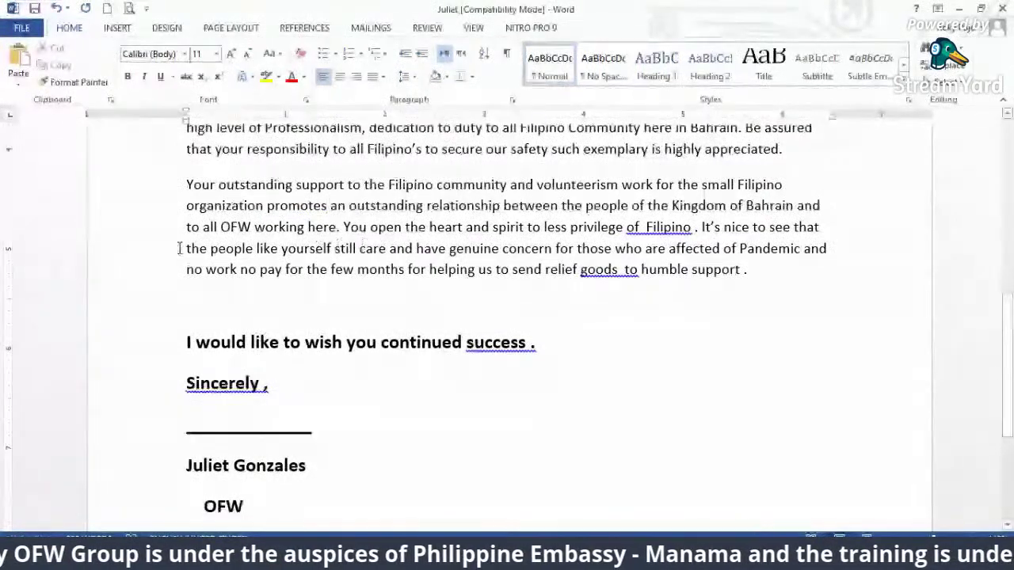
- Change "all OFW" to "all OFW's" and "less privilege" to "less privileged" in the second body paragraph
type("'s")
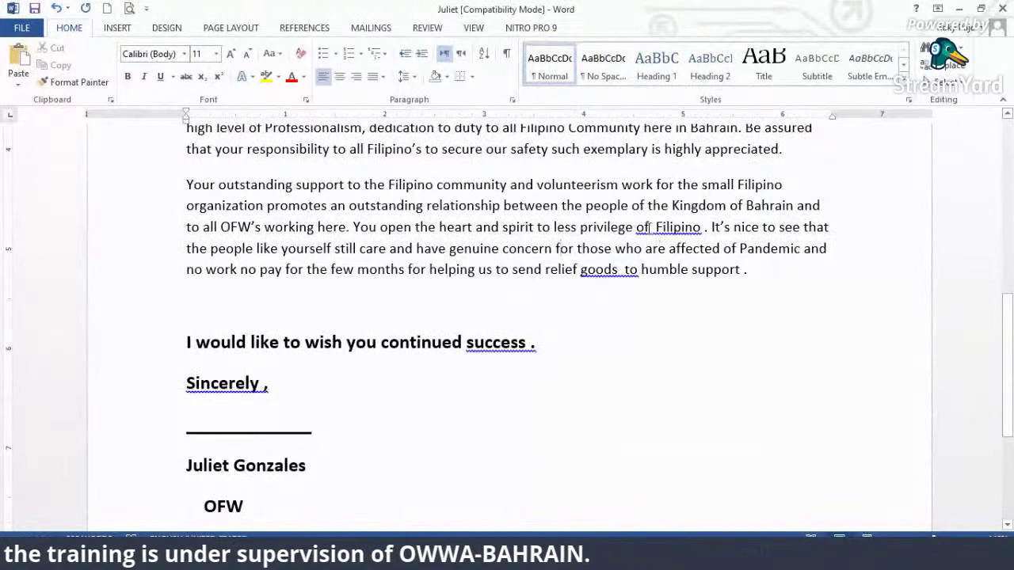
left_click(634, 226)
type("d")
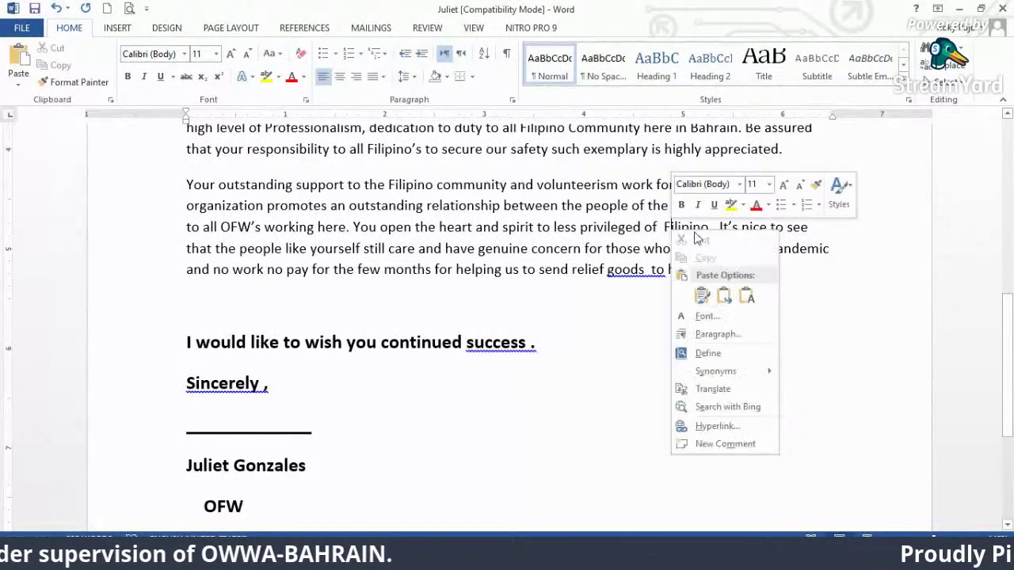
- Remove the space before the period after "less privileged of Filipino" and the extra space between "of" and "Filipino"
left_click(713, 226)
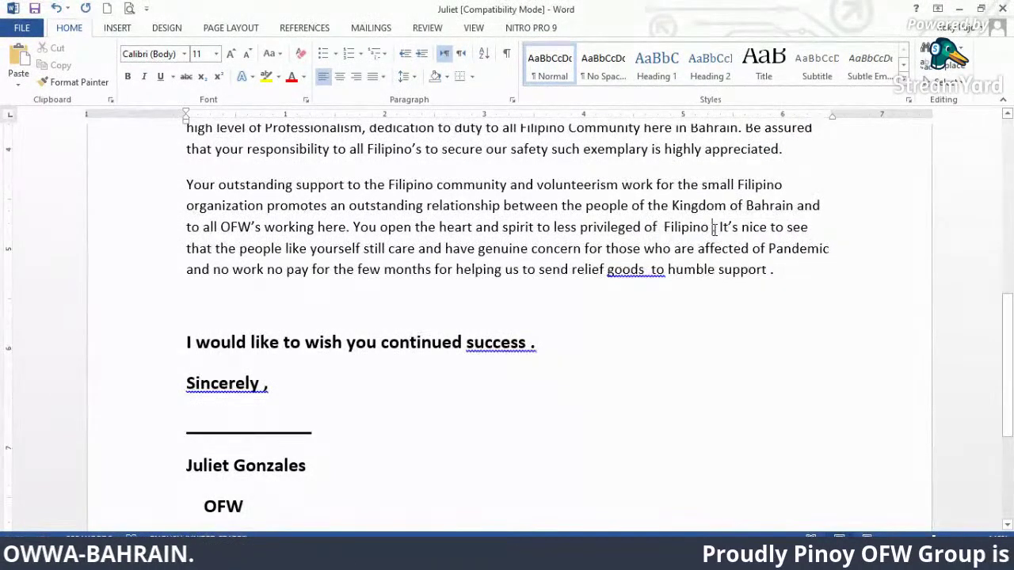
key("BackSpace")
left_click(767, 264)
key("BackSpace")
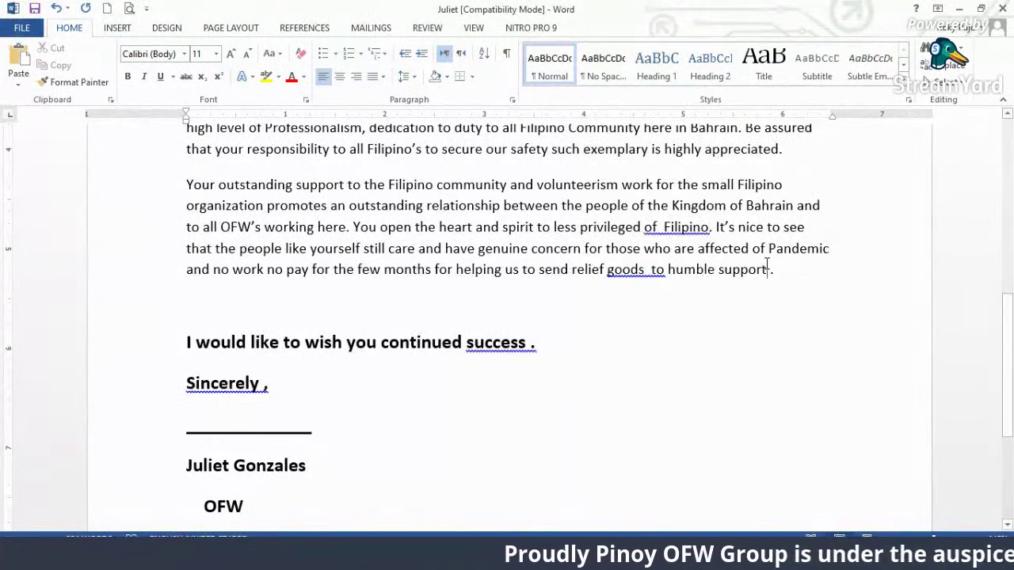
left_click(662, 228)
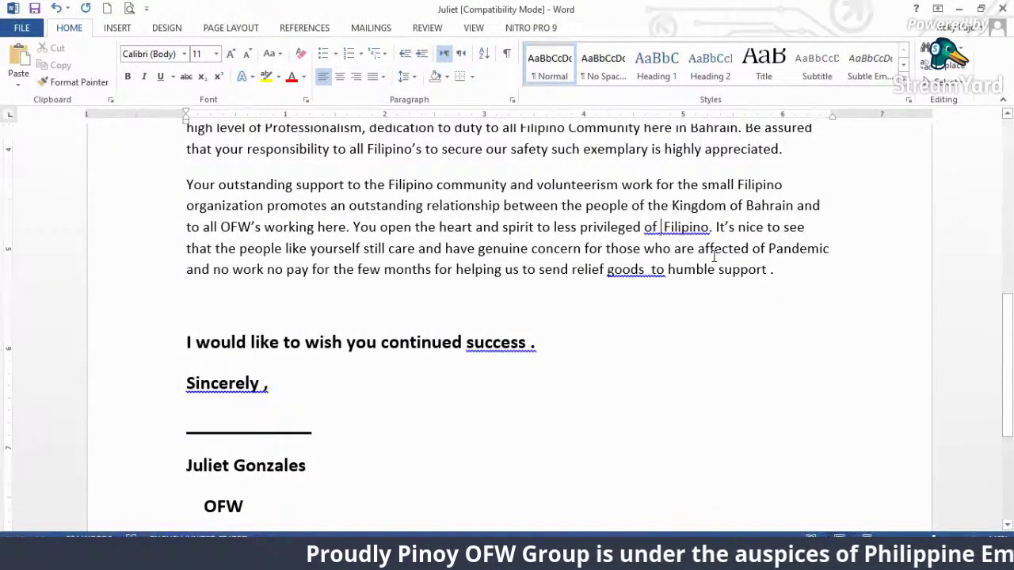
key("BackSpace")
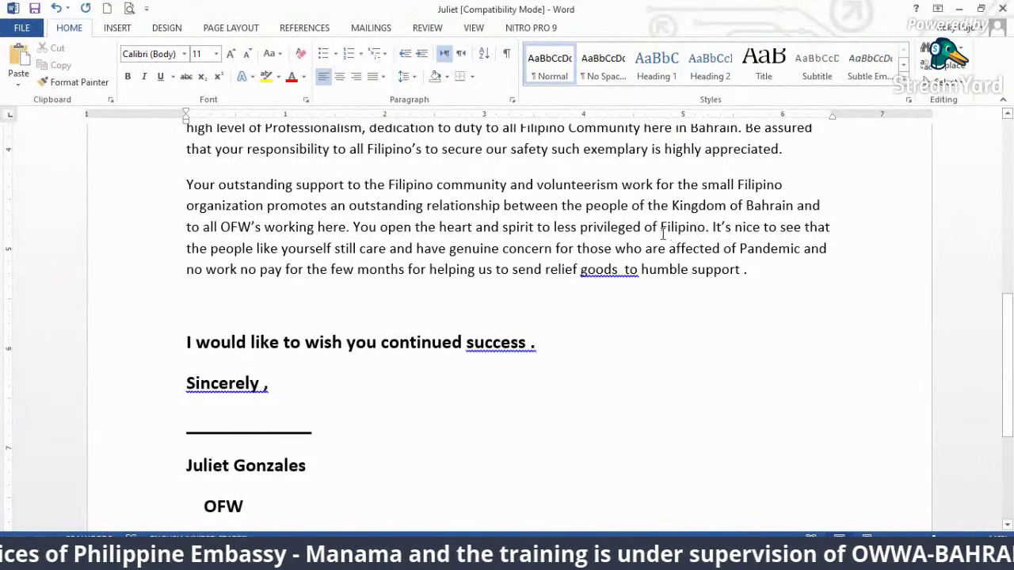
- Delete "of" after "less privileged" and change "Filipino" at the end of that sentence to "Filipino's"
key("BackSpace")
key("BackSpace")
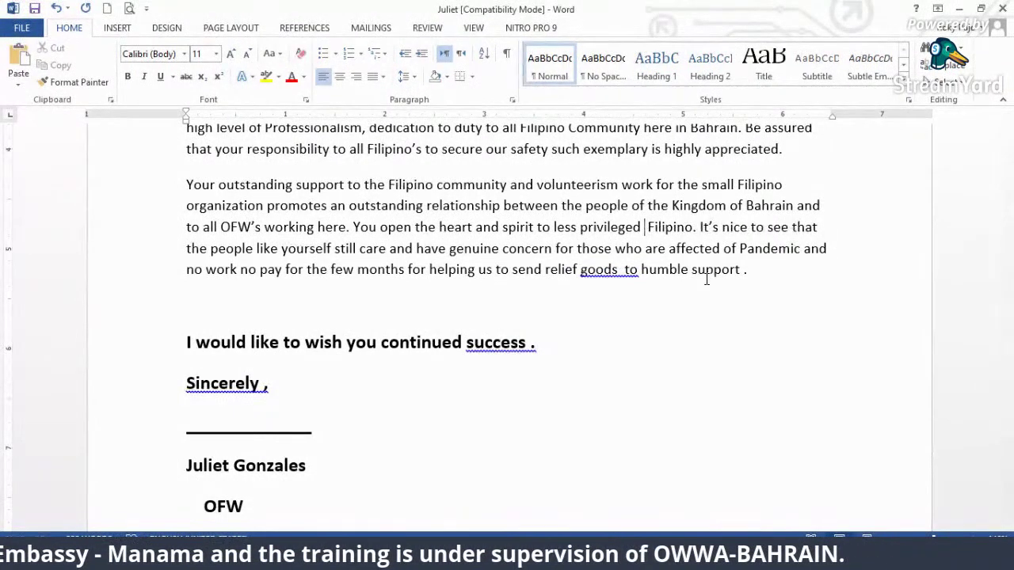
left_click(689, 228)
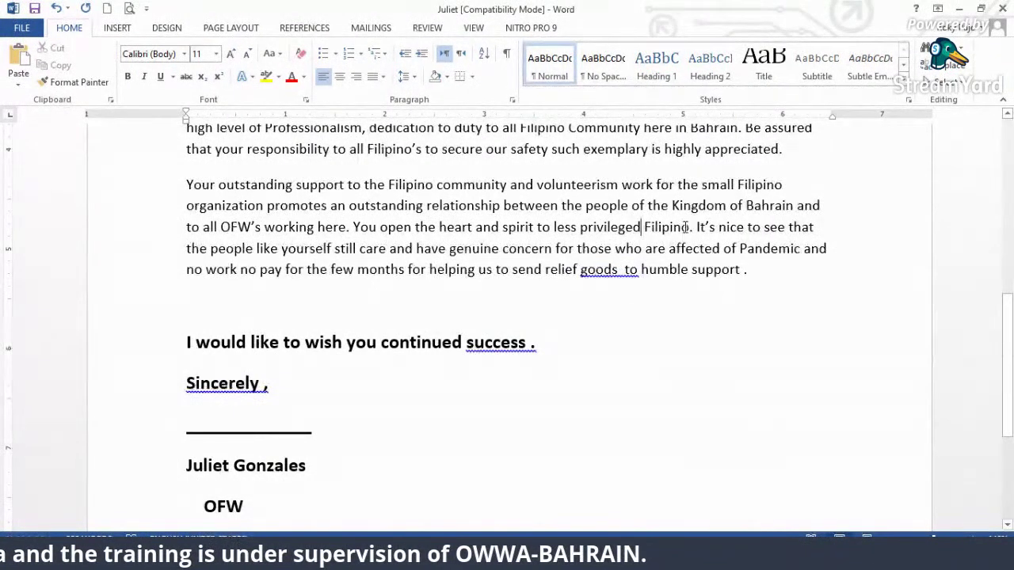
type("'s")
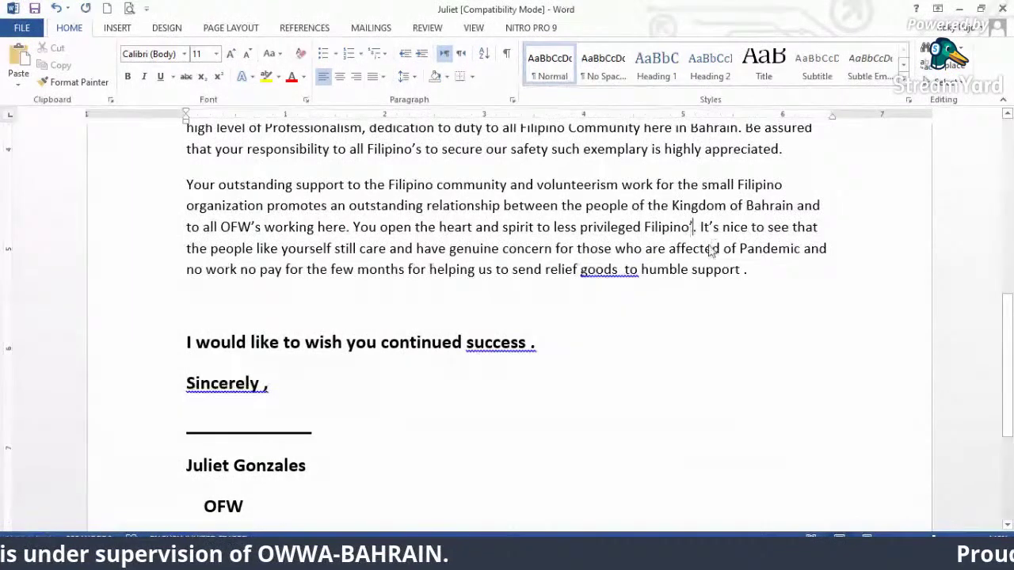
left_click(787, 228)
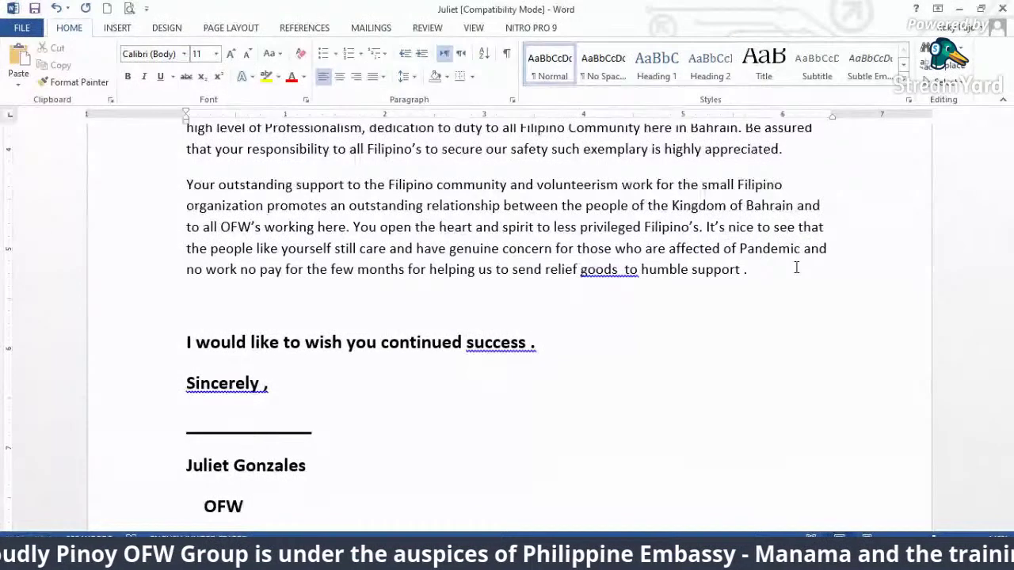
- Insert "the" before "Pandemic" and remove the extra space between "goods" and "to"
left_click(740, 248)
type("the")
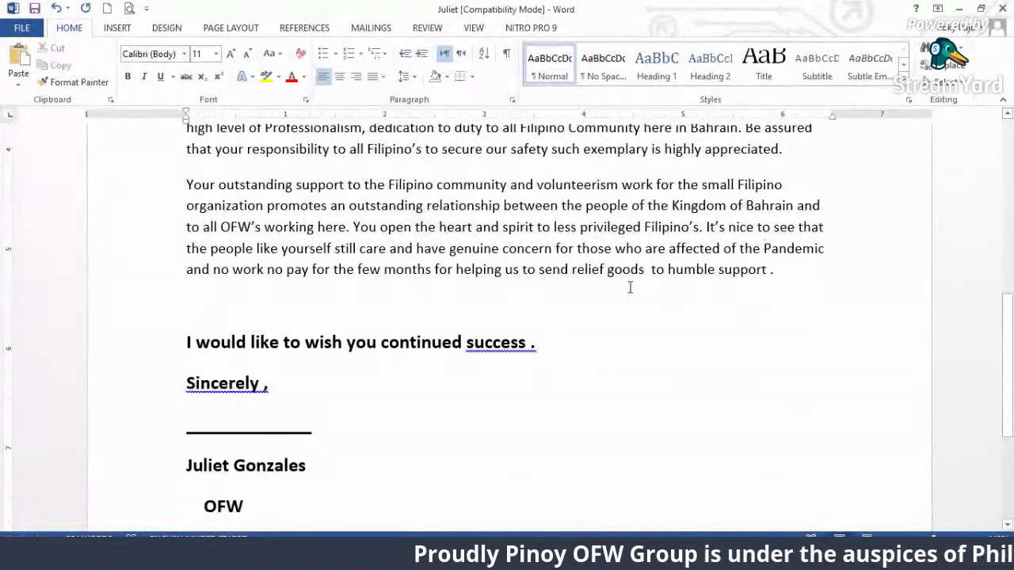
left_click(649, 271)
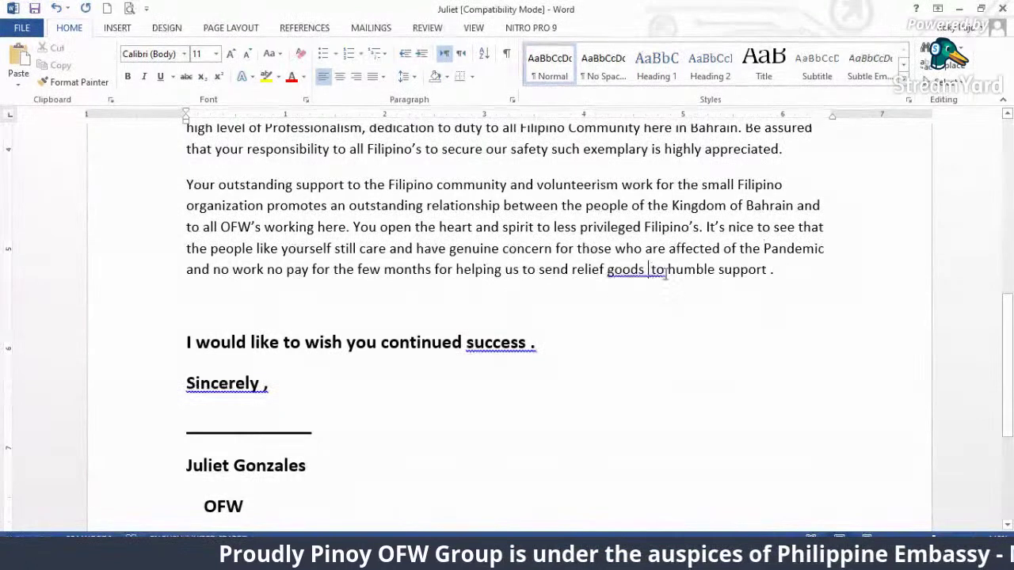
key("BackSpace")
- Remove the space before the period after "humble support" at the end of the second body paragraph
left_click(711, 270)
left_click(766, 270)
key("BackSpace")
left_click(739, 306)
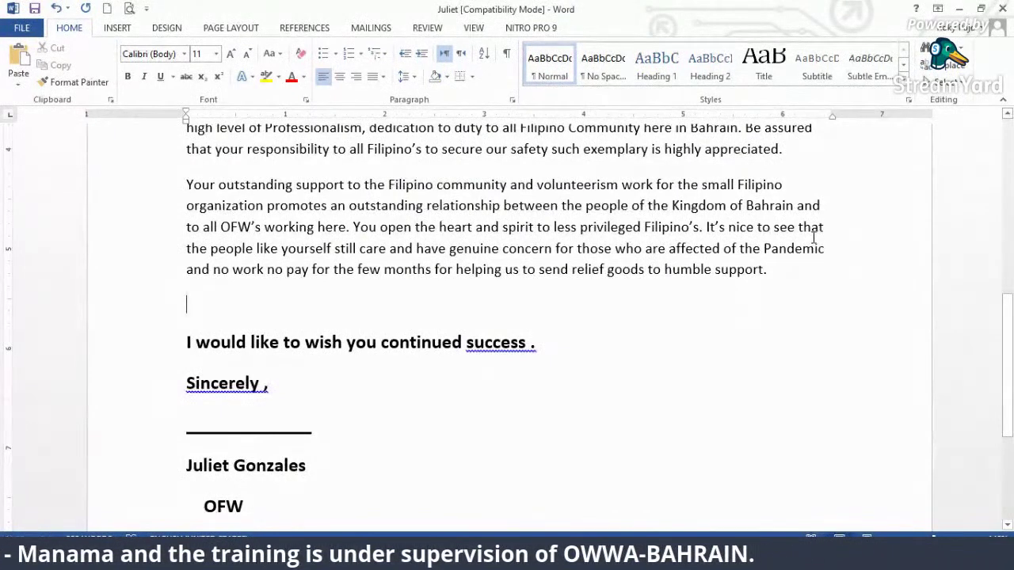
- Change "people like yourself still care" to "people like you still cares" in the second body paragraph
left_click(335, 248)
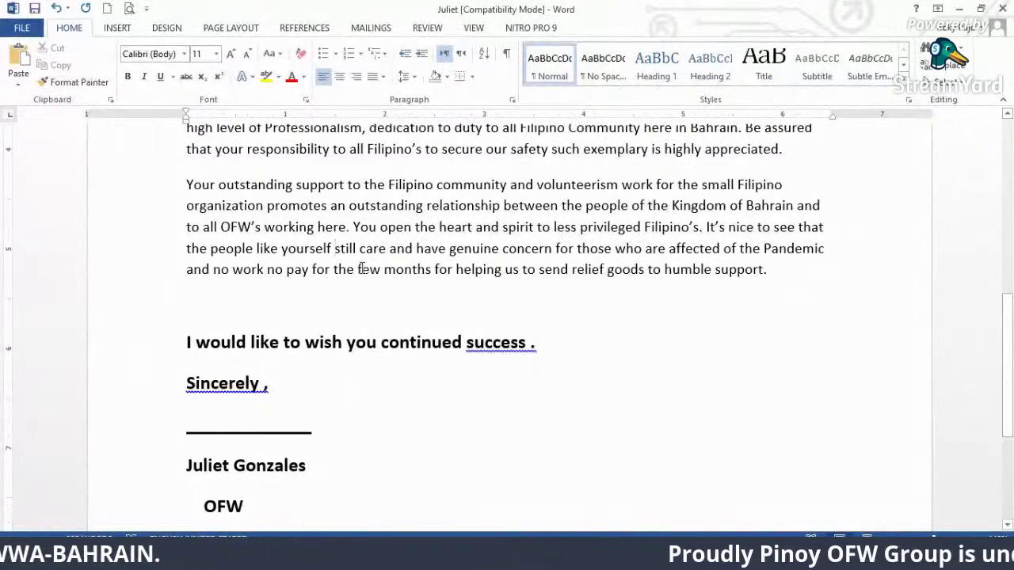
key("BackSpace")
key("BackSpace")
key("BackSpace")
key("BackSpace")
key("BackSpace")
key("BackSpace")
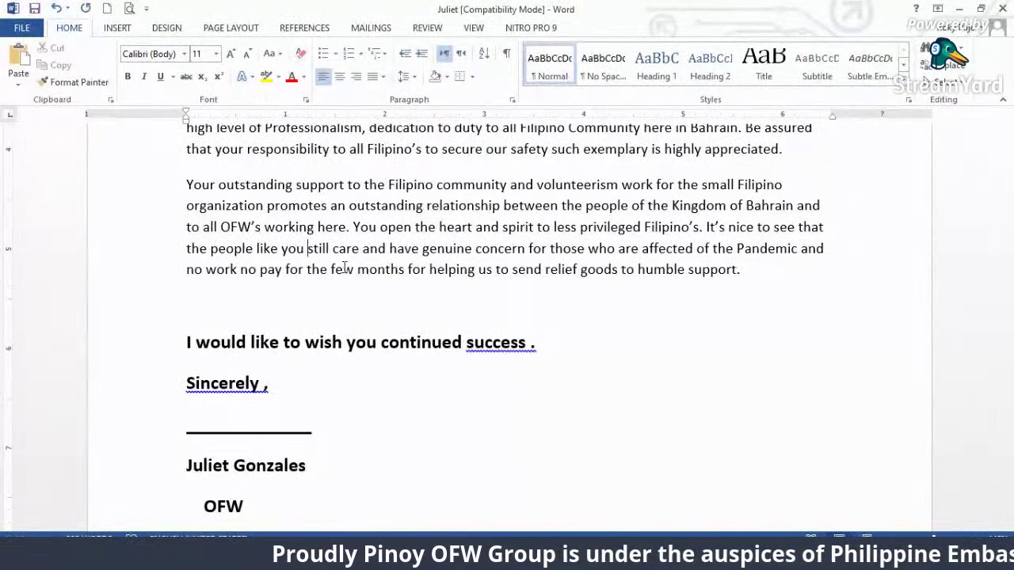
left_click(360, 250)
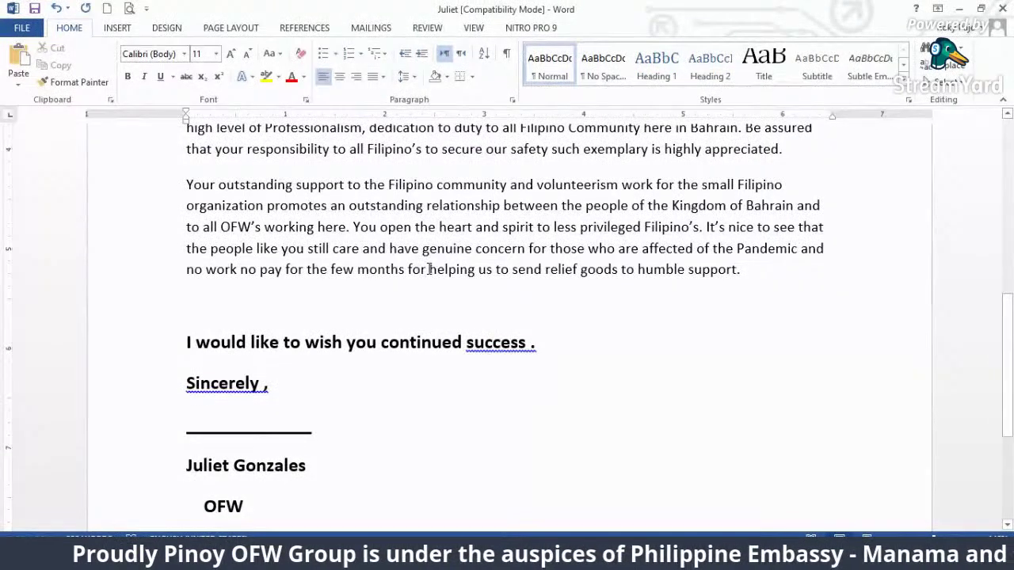
type("s")
left_click(686, 270)
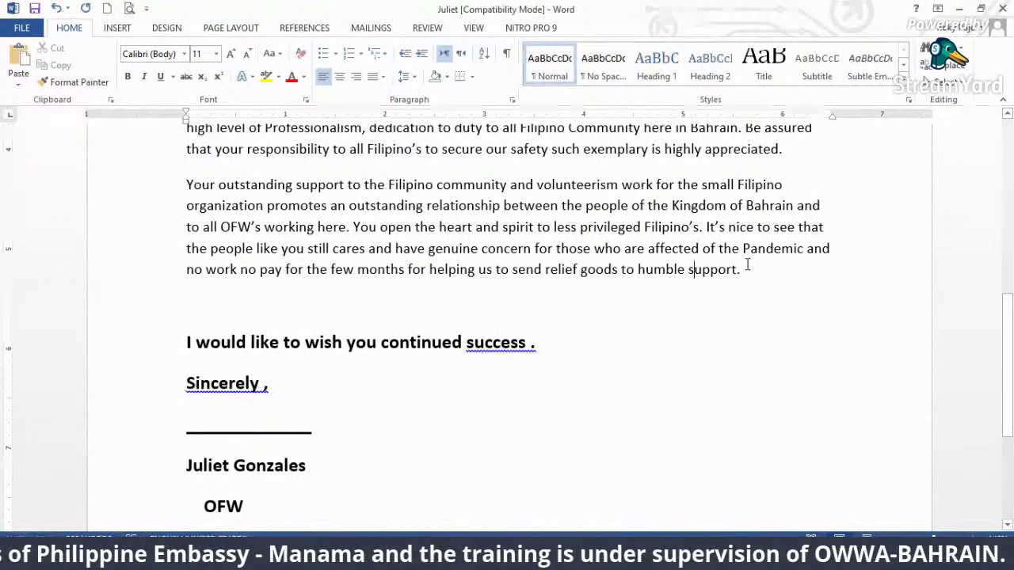
- Insert "OFW's," after "no work no pay" in the last sentence of the second body paragraph
left_click(288, 270)
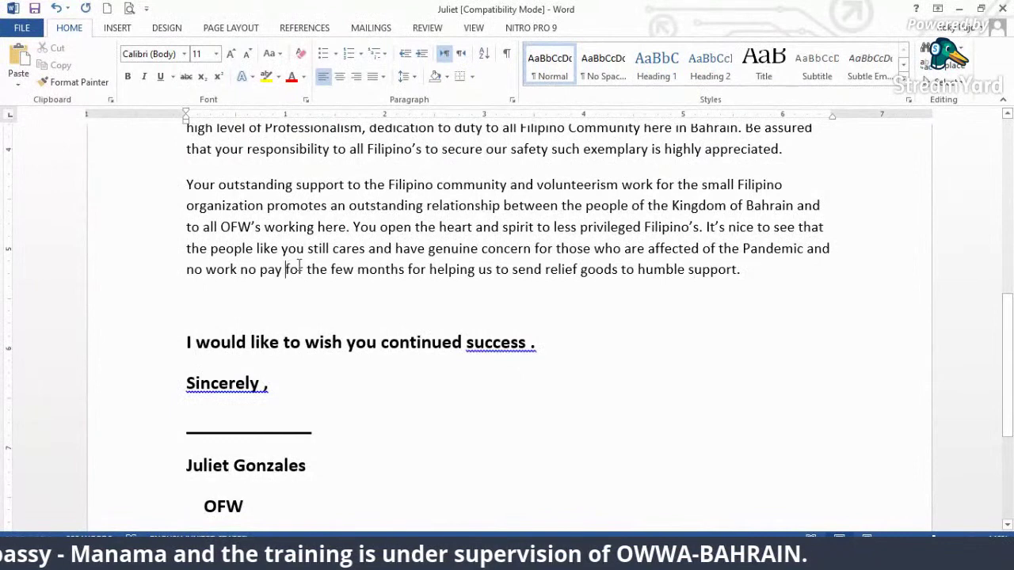
type("OFW")
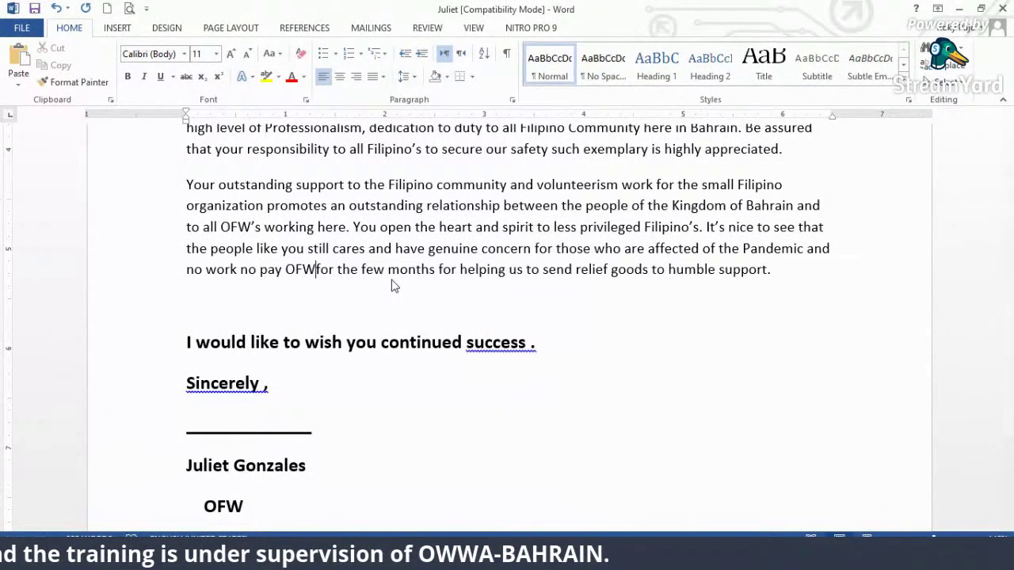
type("'s ")
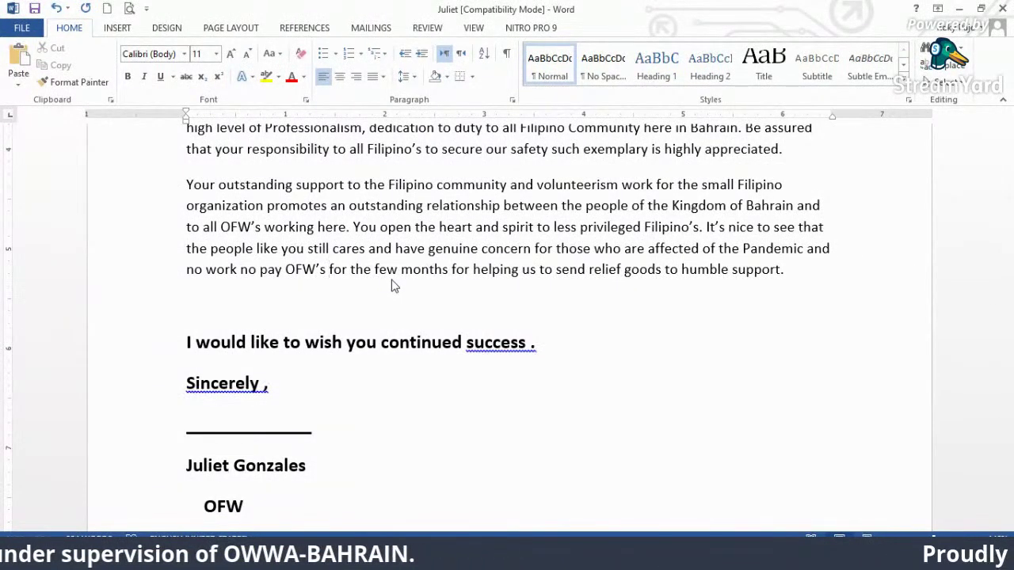
type(",")
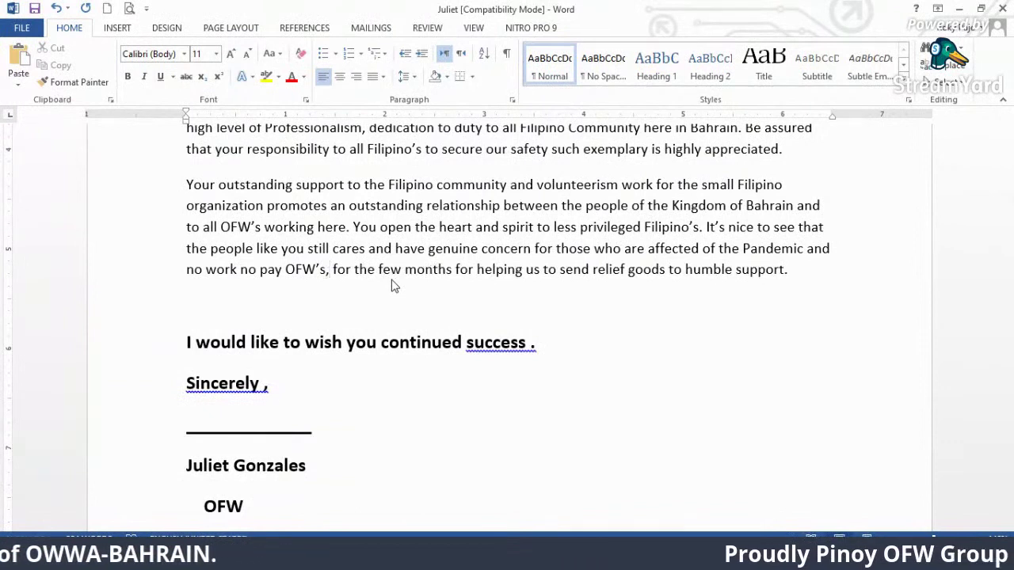
- Replace "for the few months" after "OFW's," with "Thank you"
left_click_drag(334, 269, 410, 276)
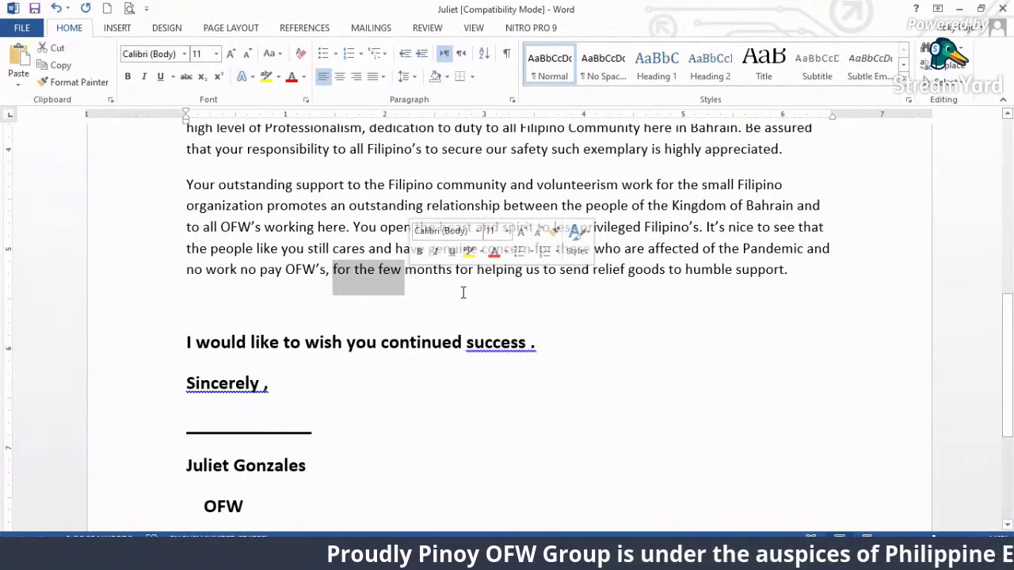
left_click(464, 291)
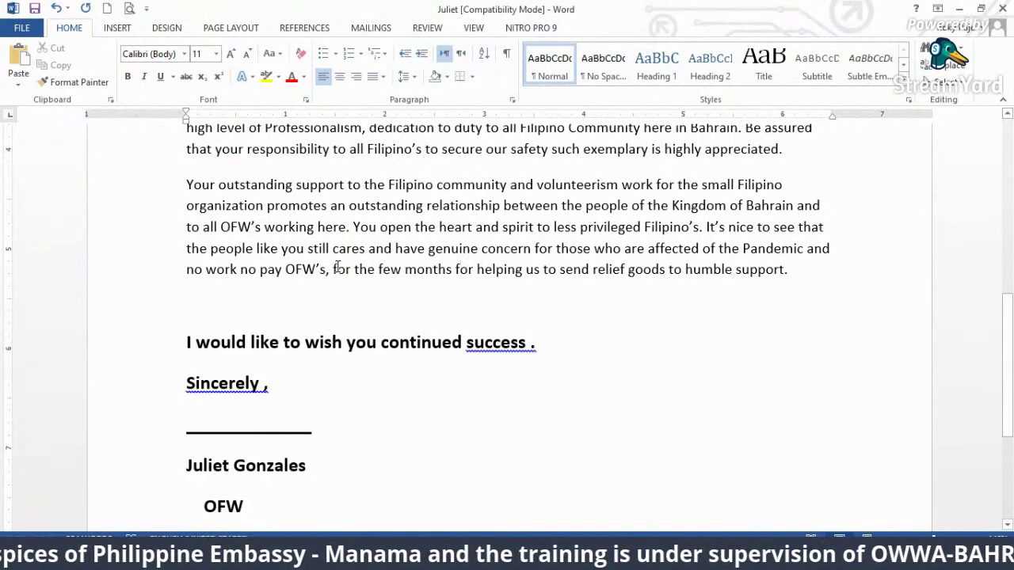
left_click_drag(335, 269, 449, 276)
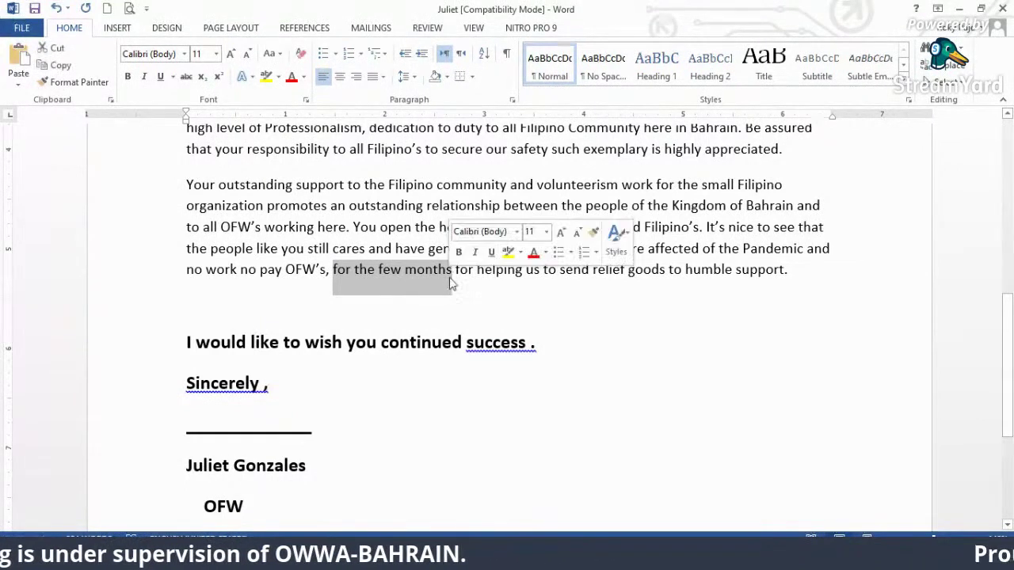
type("Thank you")
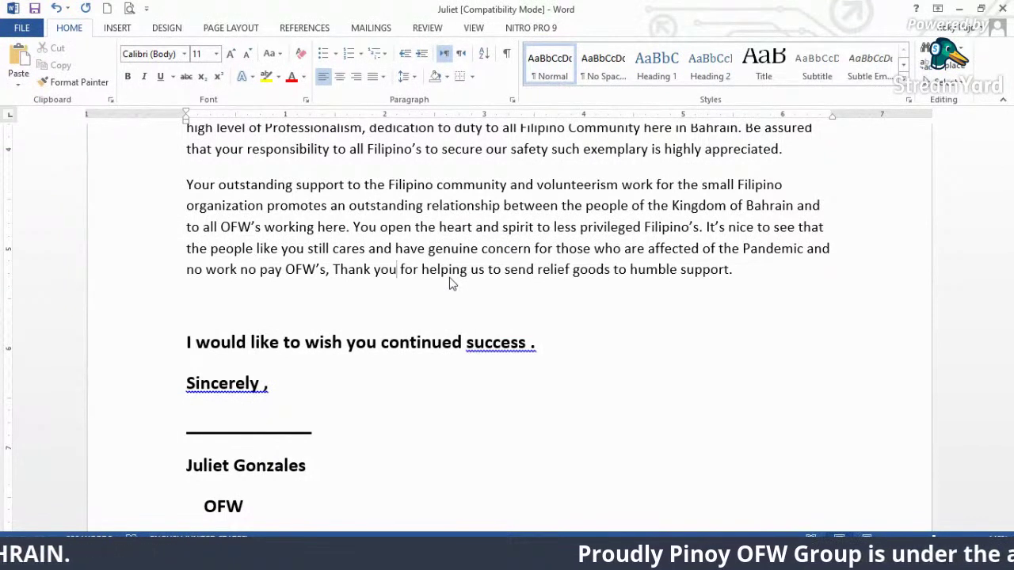
- Replace "to" with "by" before "send relief goods" in the last sentence of the second body paragraph
left_click(537, 270)
left_click(504, 270)
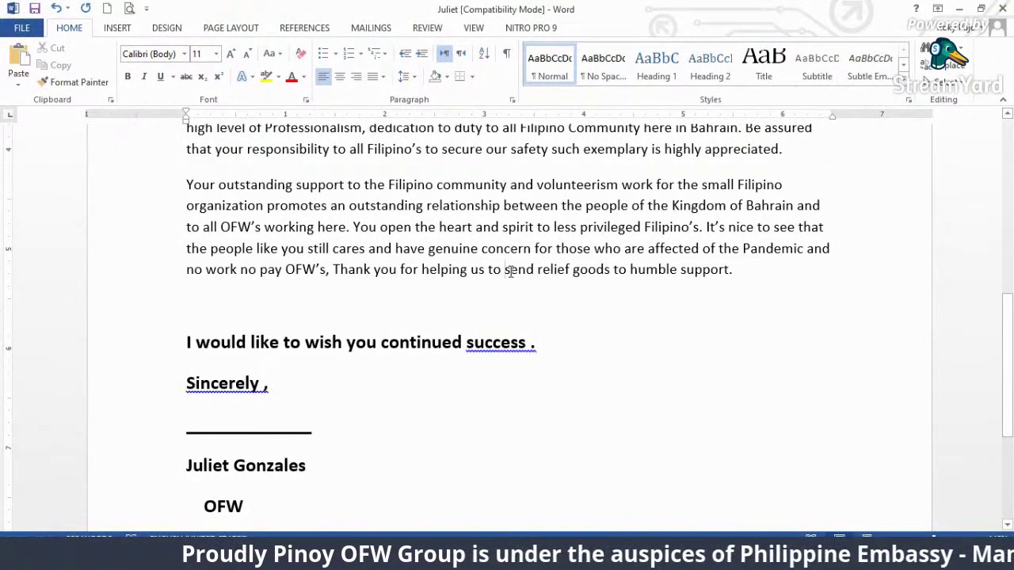
key("BackSpace")
key("BackSpace")
type("by")
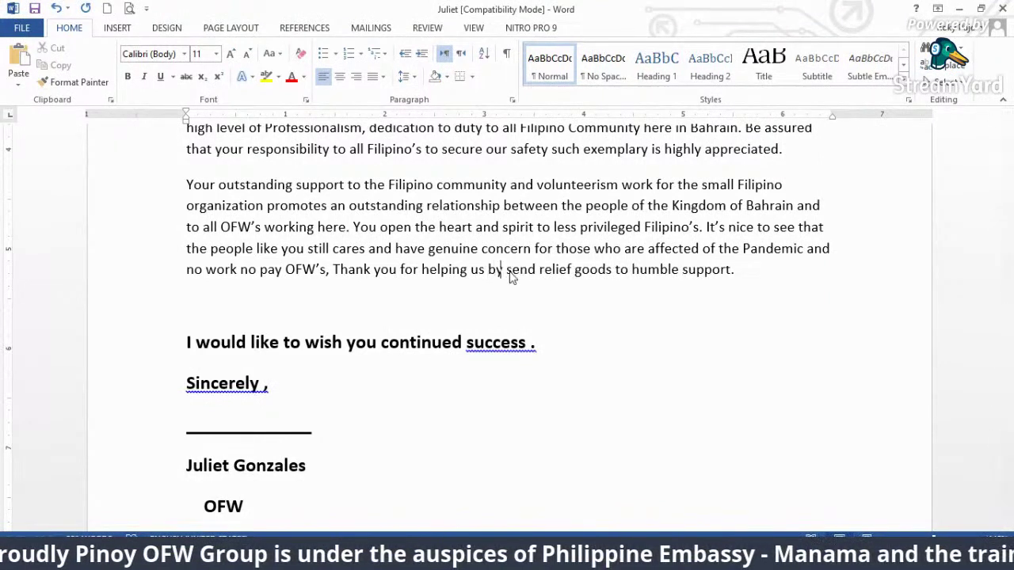
- Change "send" to "sending us" before "relief goods" in the last sentence of the second body paragraph
left_click(538, 270)
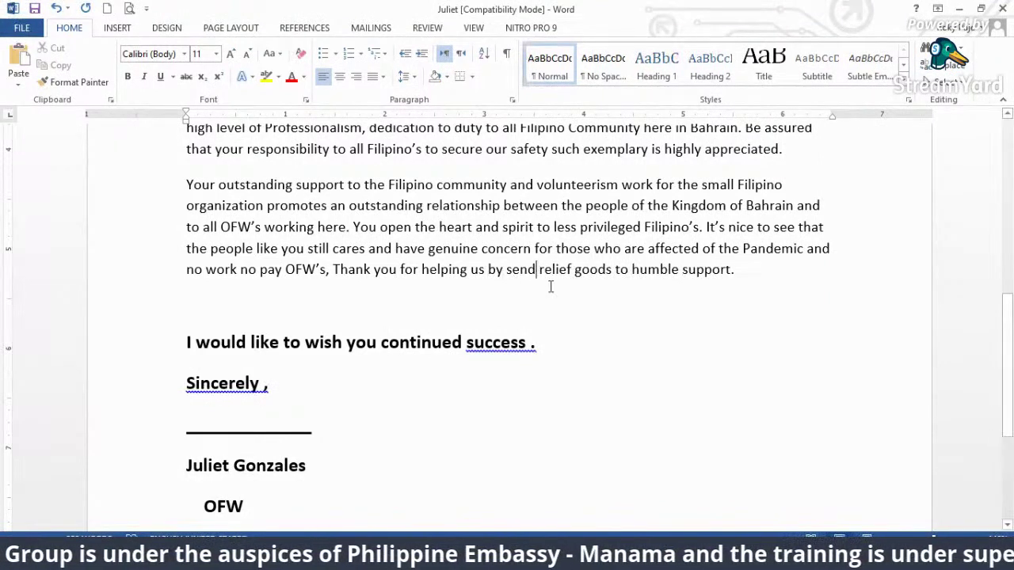
type("ing us")
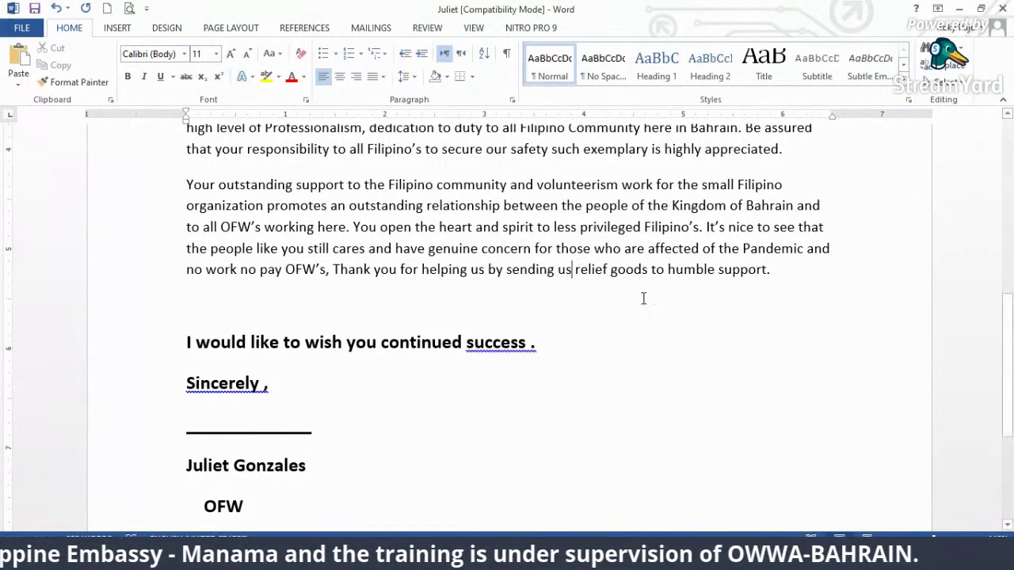
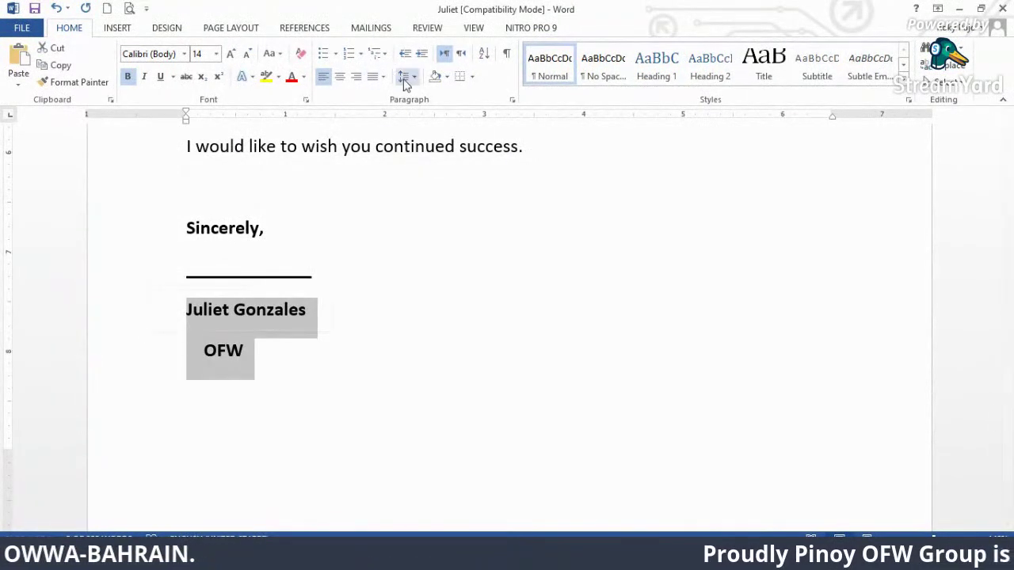
- Remove the paragraph spacing after the signatory's name and "OFW" lines and set their line spacing to 1.0
left_click(404, 76)
left_click(483, 240)
left_click(203, 325)
left_click(163, 319)
left_click(411, 79)
left_click(303, 378)
left_click_drag(142, 316, 135, 340)
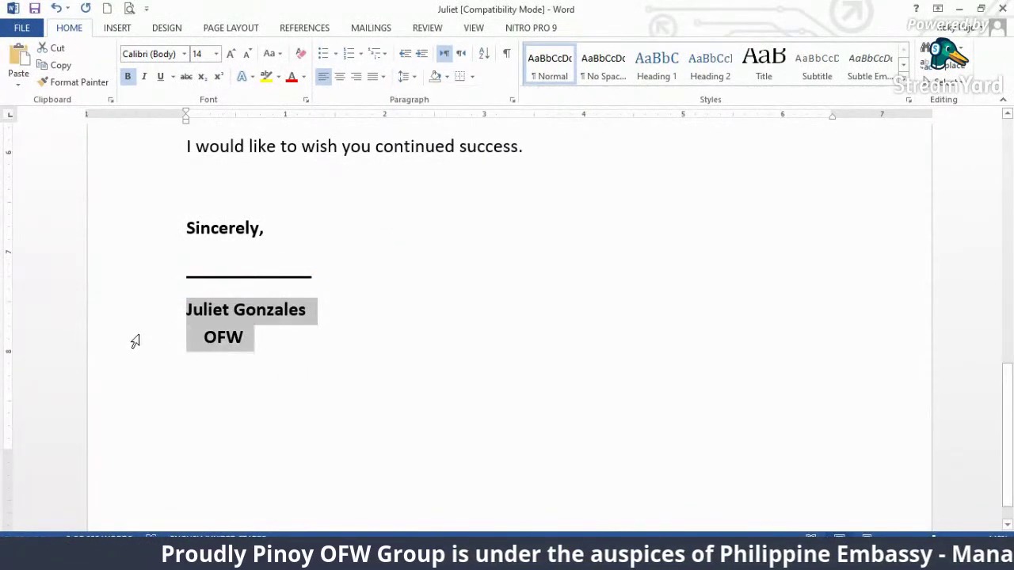
left_click(406, 77)
left_click(434, 98)
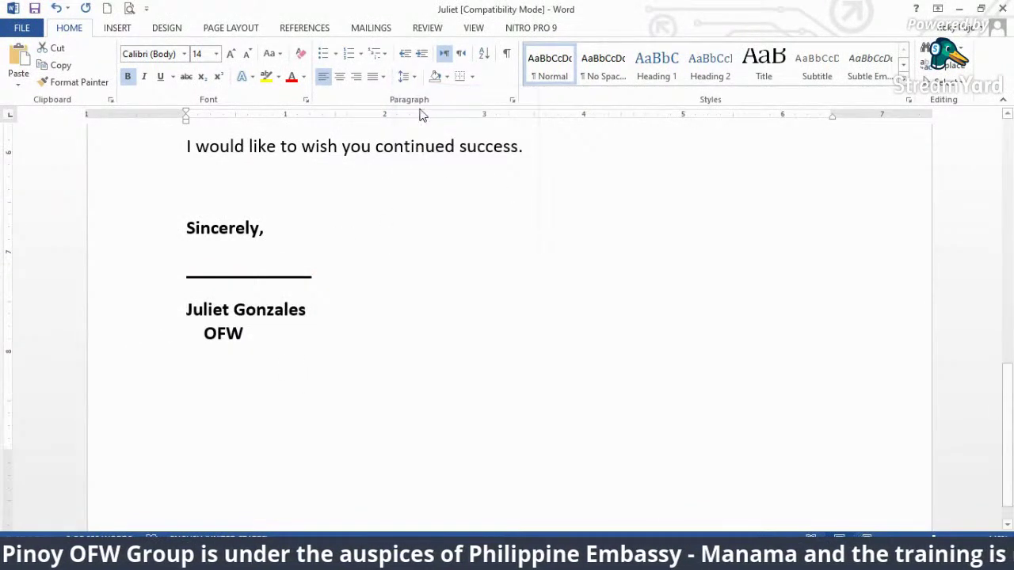
- Remove the leading spaces before "OFW" so it aligns with the signatory's name above
left_click(204, 332)
key("BackSpace")
key("BackSpace")
key("BackSpace")
key("BackSpace")
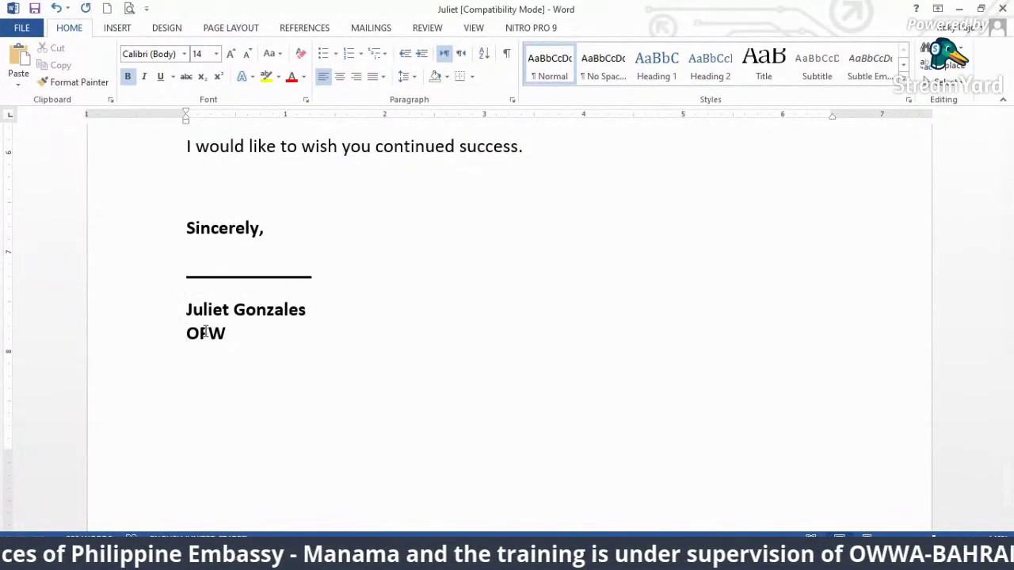
- Remove the bold formatting from the "OFW" line and from "Sincerely," in the letter's closing
left_click_drag(238, 333, 132, 321)
left_click(319, 371)
left_click_drag(255, 343, 174, 330)
key("ctrl+b")
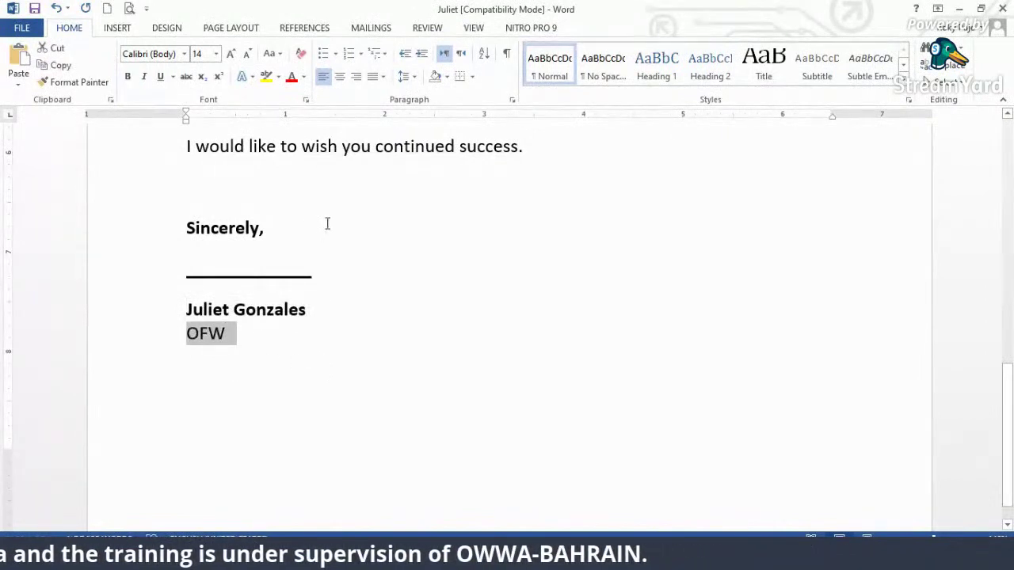
left_click(290, 222)
left_click_drag(290, 222, 163, 213)
key("ctrl+b")
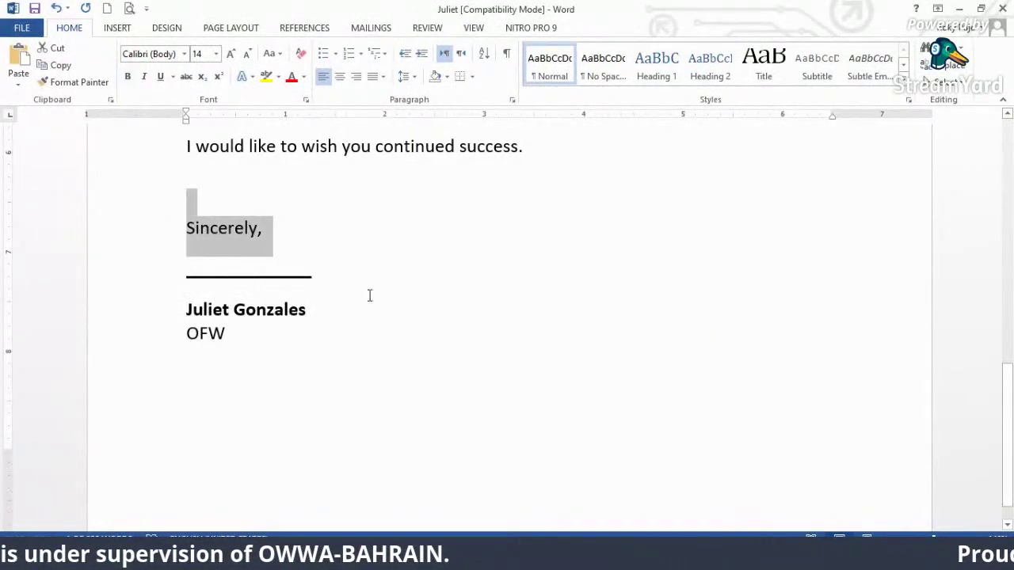
left_click(365, 311)
left_click(298, 250)
key("Return")
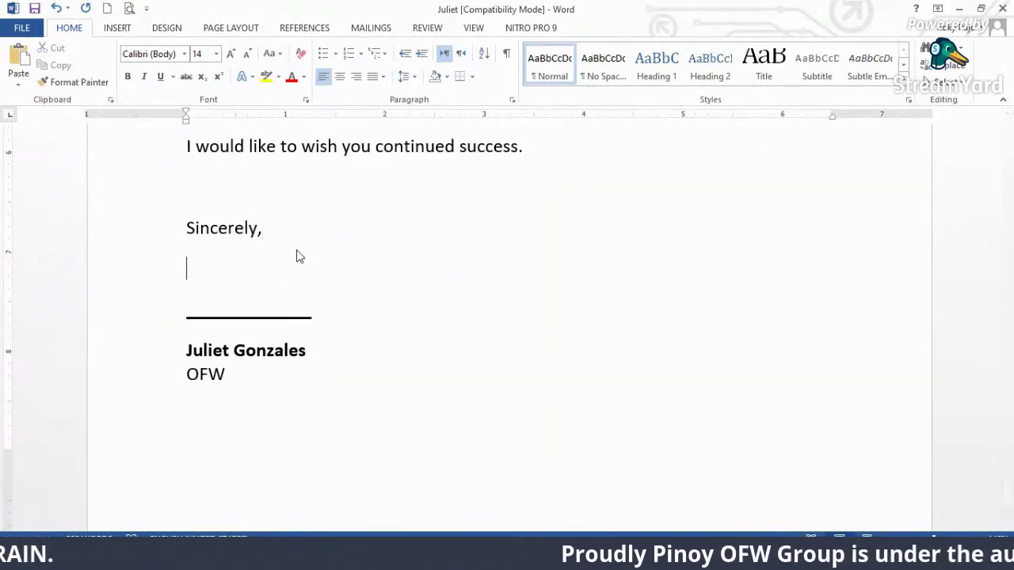
key("Delete")
key("Delete")
- Review the corrected letter from its heading to the closing and close the document
scroll(367, 263, "up", 3)
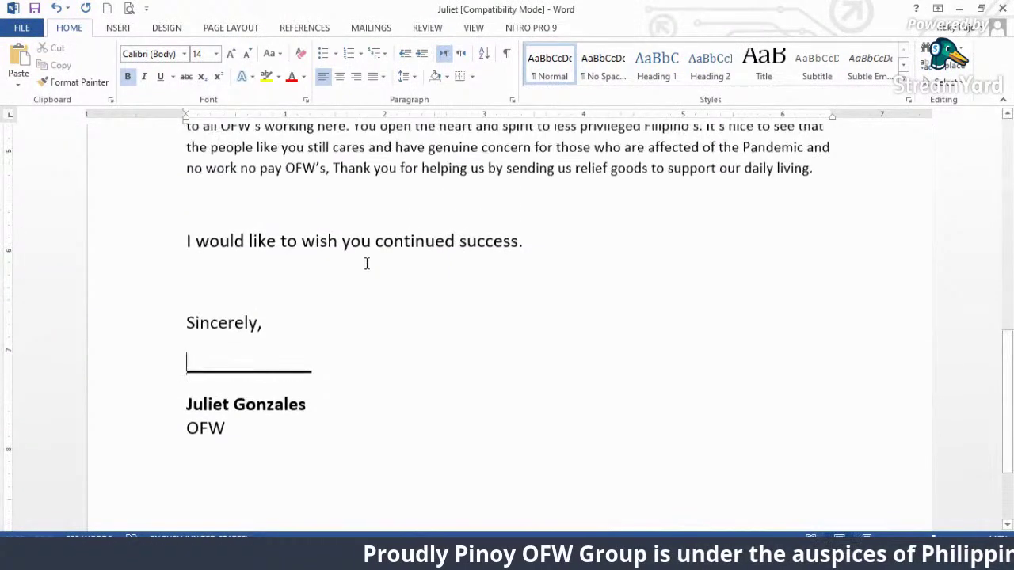
scroll(368, 275, "up", 10)
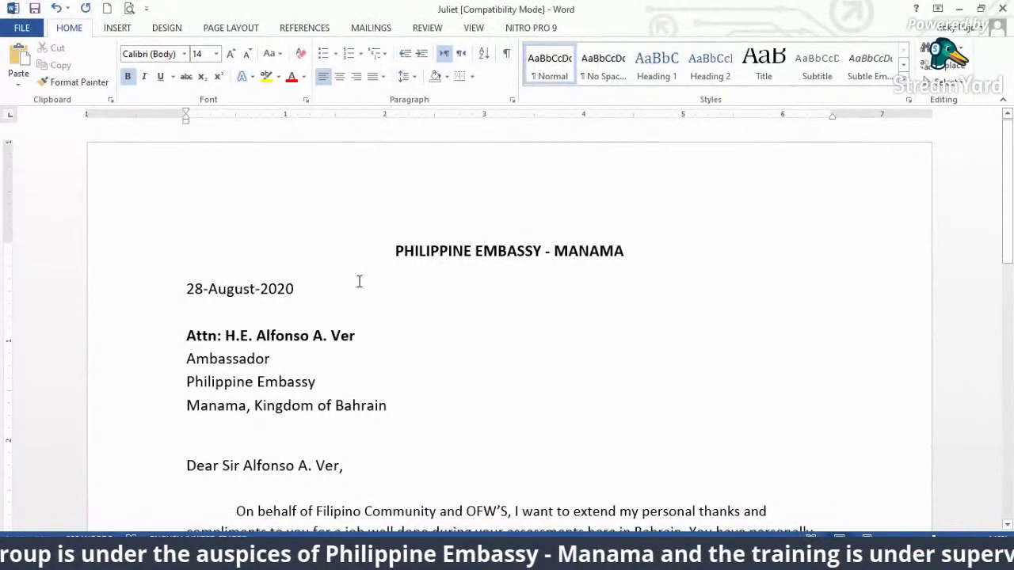
scroll(367, 285, "down", 3)
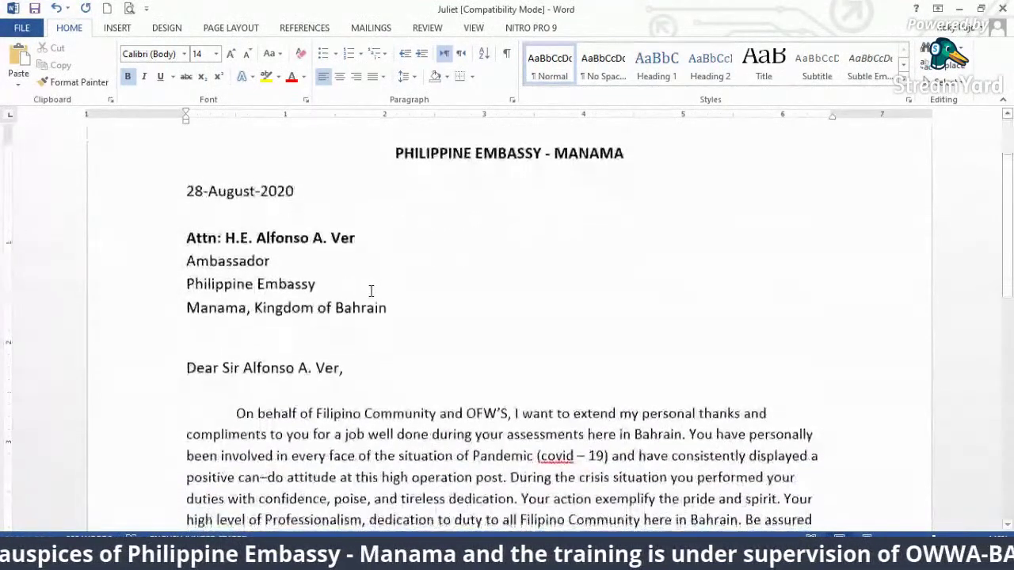
scroll(370, 291, "down", 4)
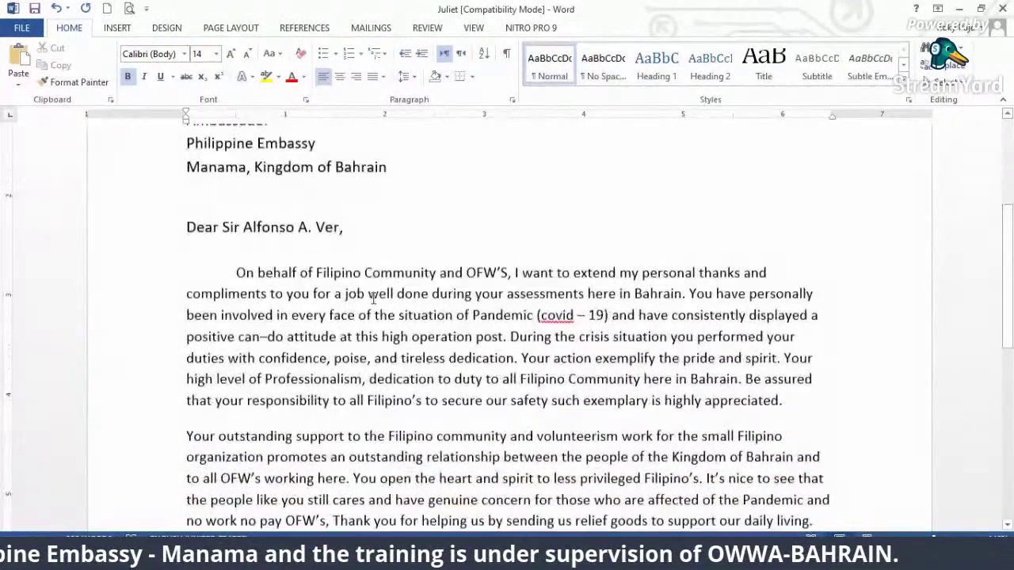
scroll(373, 298, "down", 2)
scroll(675, 285, "down", 3)
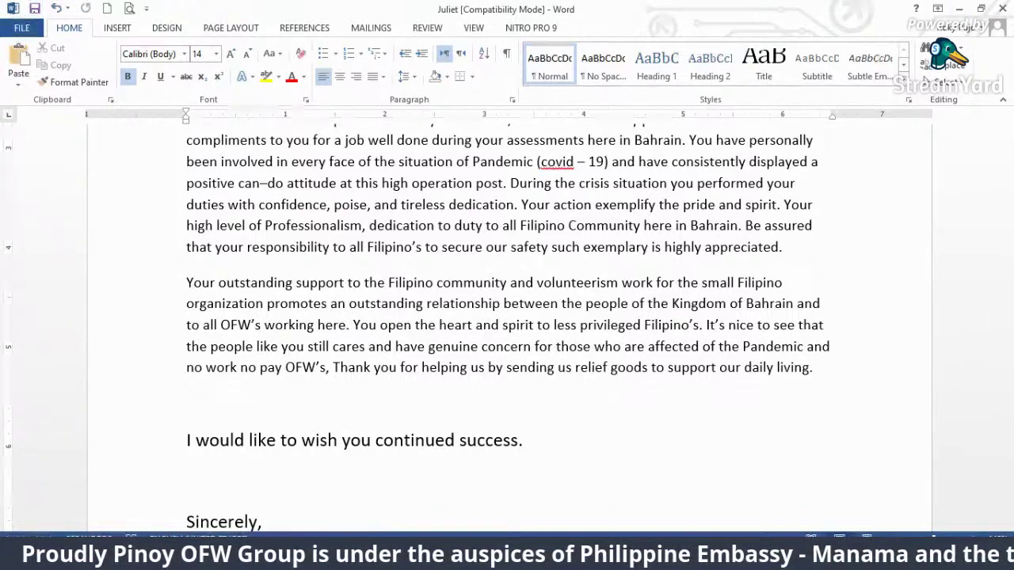
left_click(1000, 9)
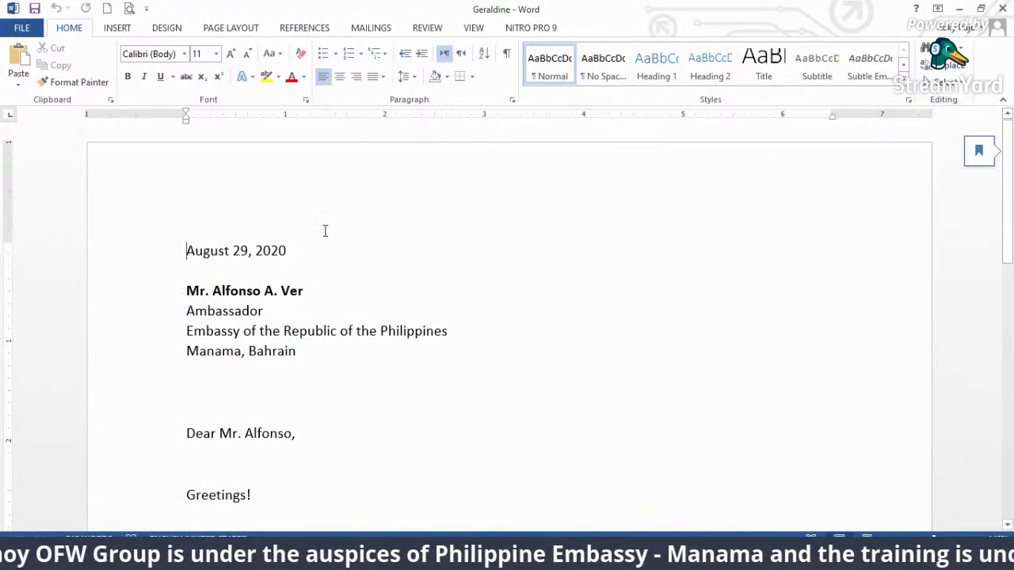
- Replace "Mr." with "H.E." before the ambassador's name in the recipient block
left_click_drag(258, 208, 262, 210)
key("End")
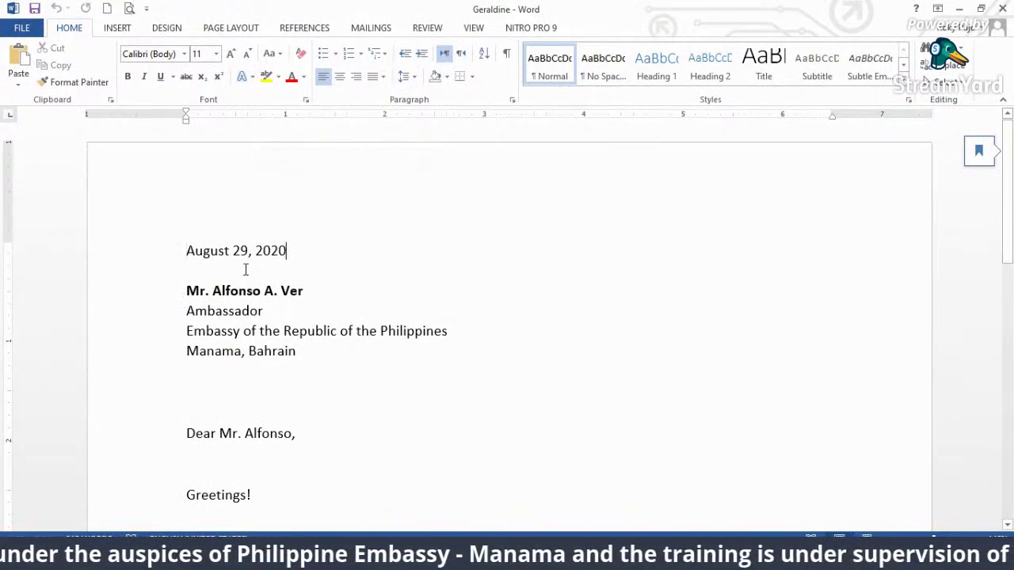
left_click_drag(214, 291, 187, 294)
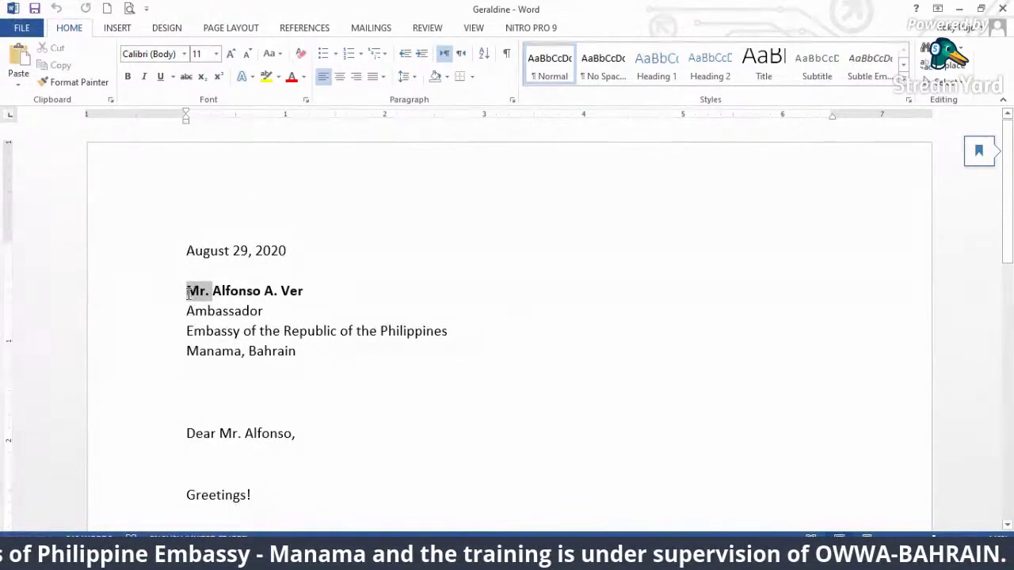
type("H")
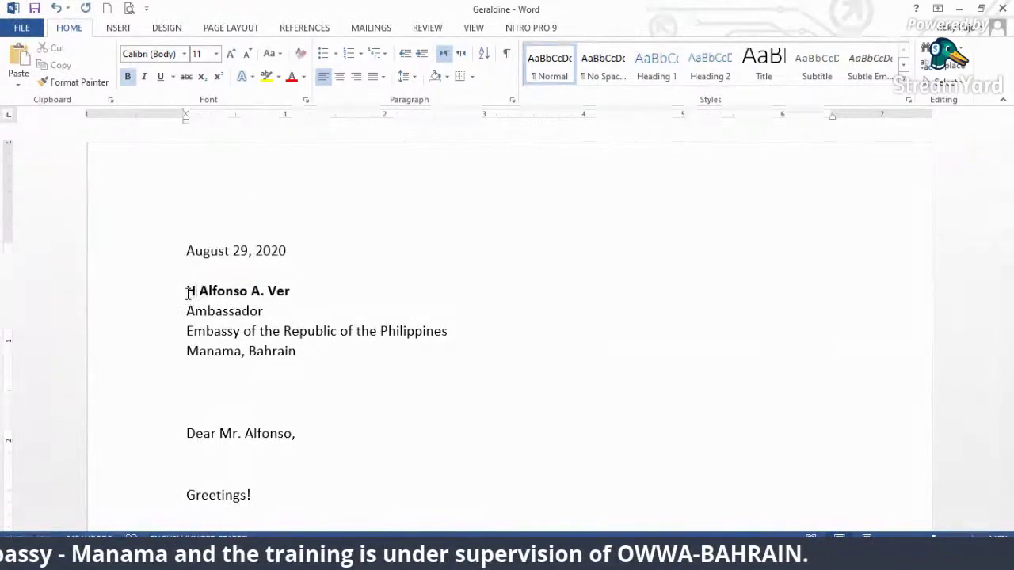
type(" E.")
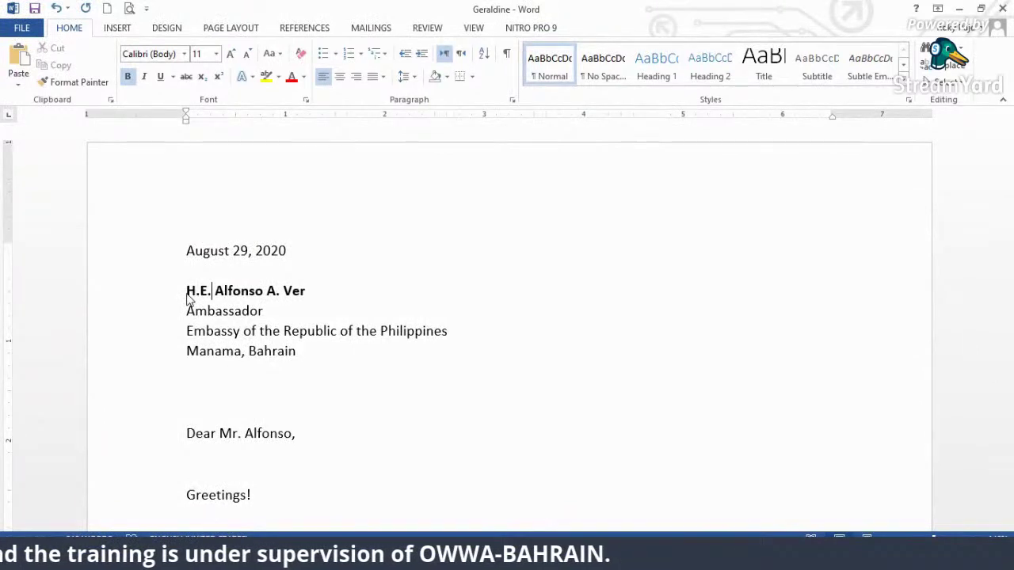
- Insert "Kingdom" before "Bahrain" in the last line of the recipient's address
left_click(238, 331)
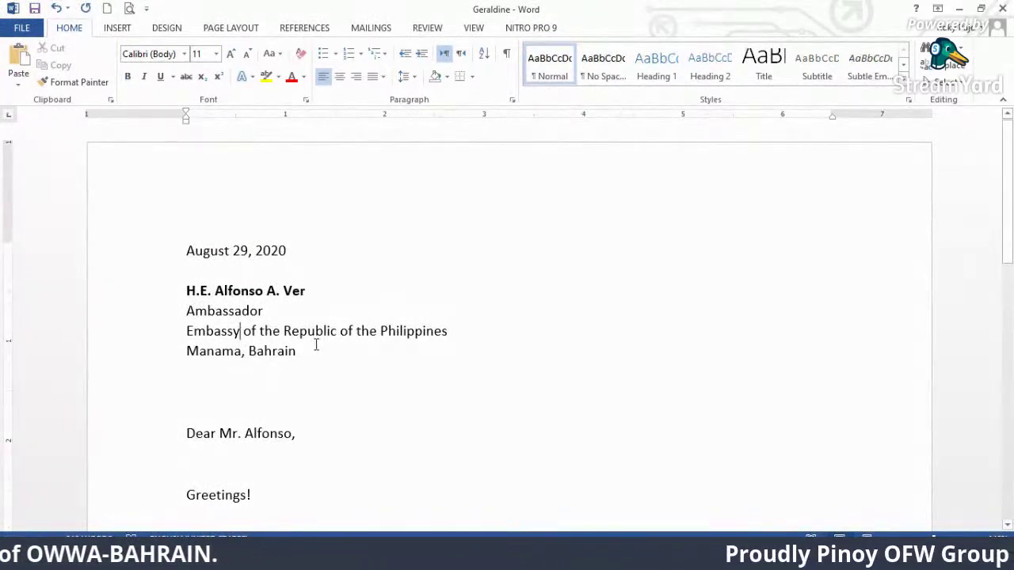
left_click(470, 337)
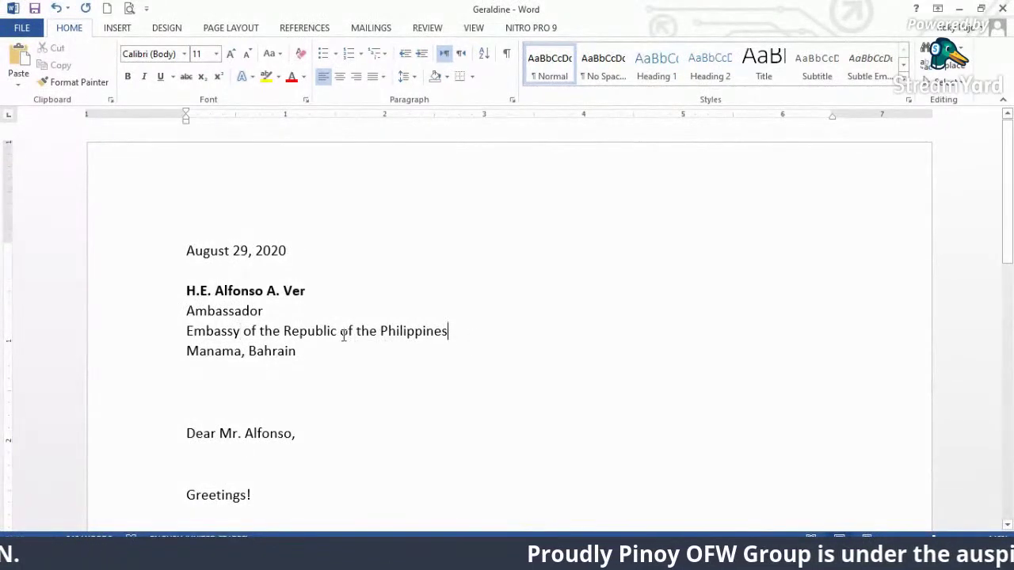
left_click(249, 350)
type("Kingdom")
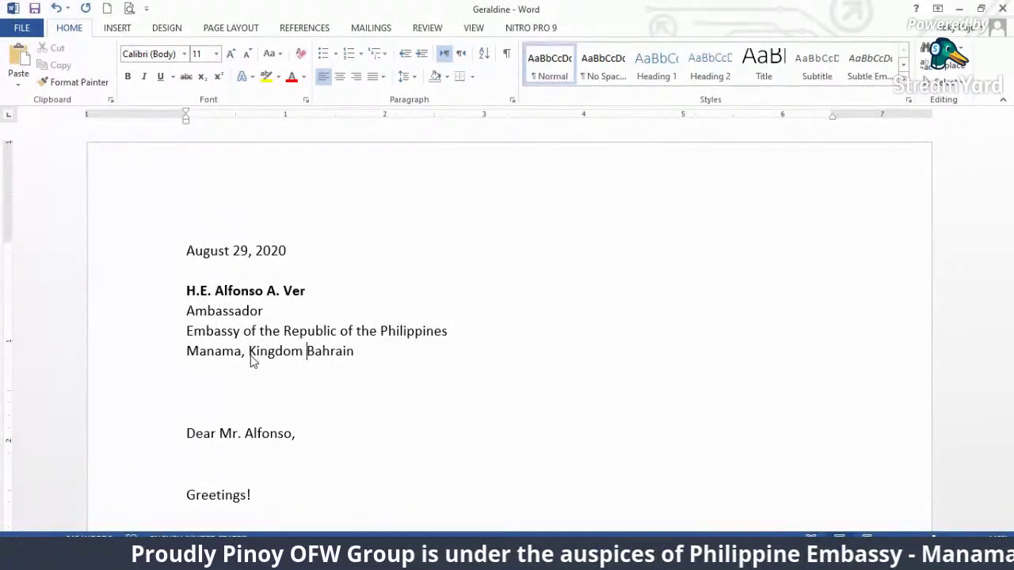
left_click(347, 364)
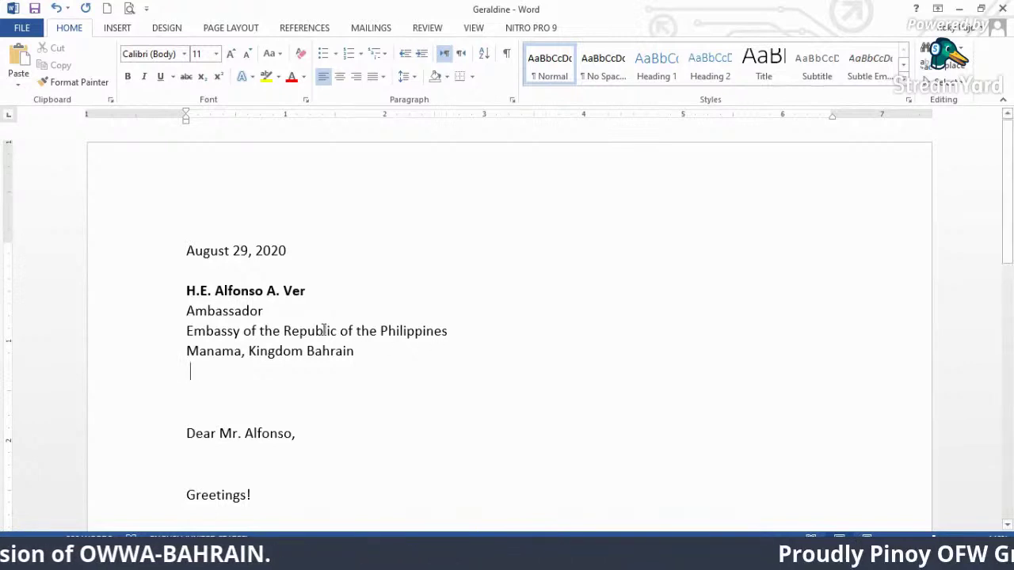
- Delete one blank line above the salutation and change its addressee to "Amb." followed by the ambassador's surname
scroll(464, 316, "down", 2)
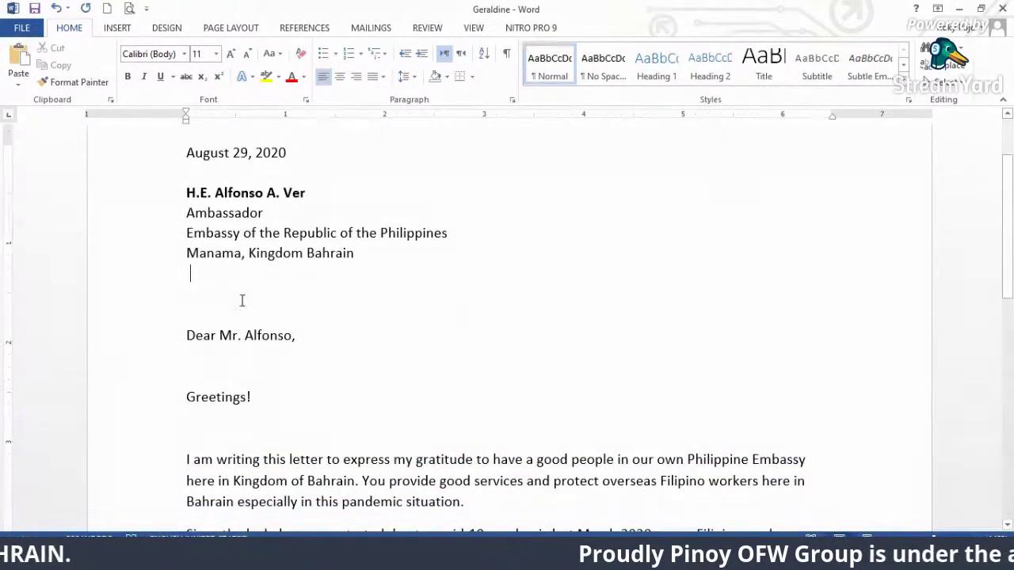
key("Delete")
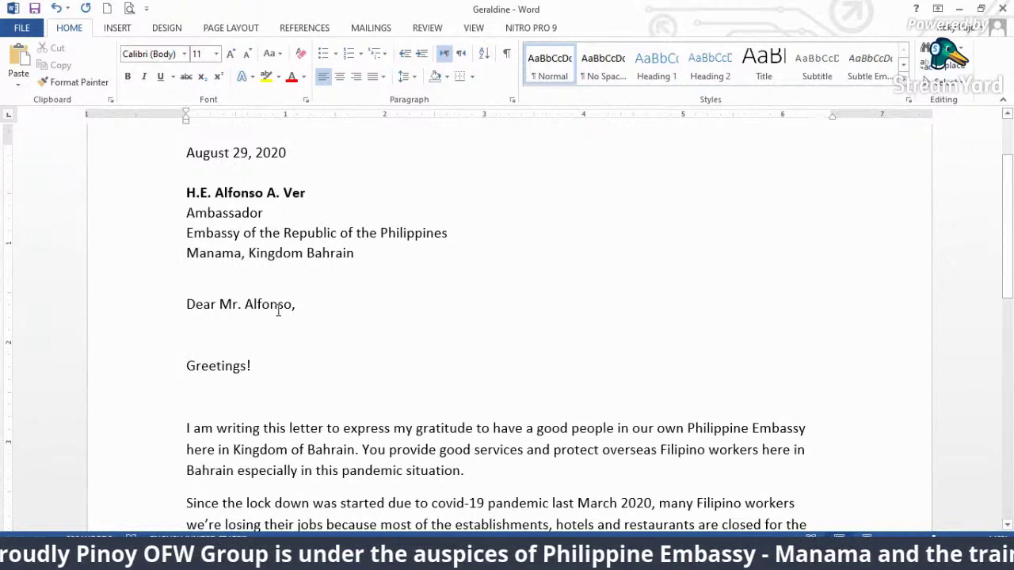
left_click_drag(295, 305, 220, 307)
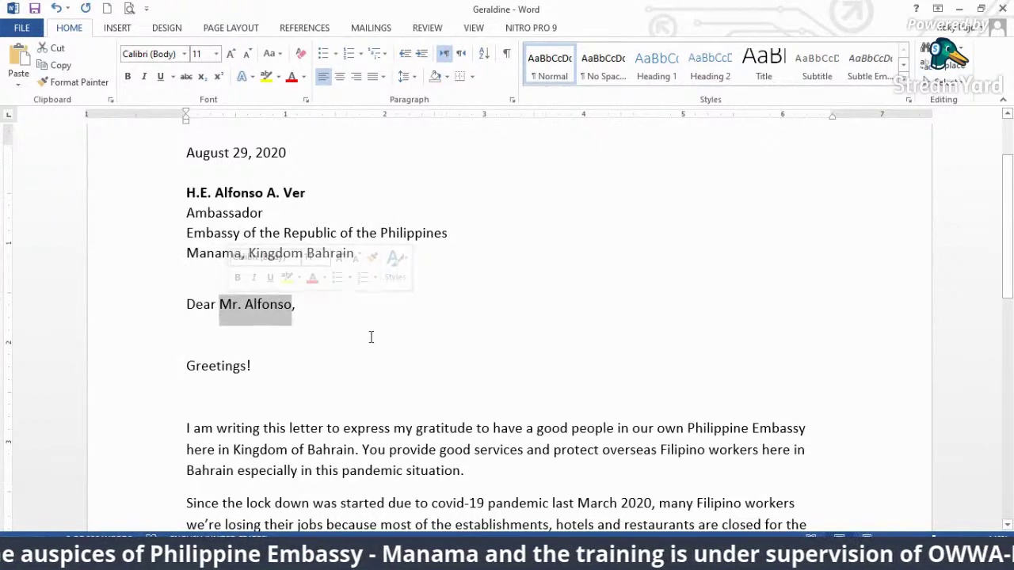
type("Am,")
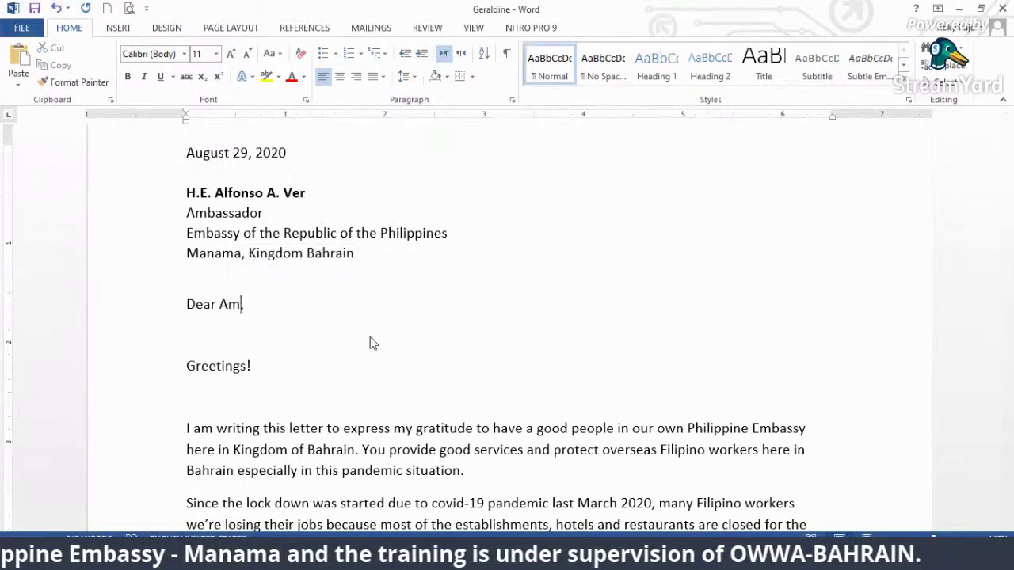
type("b. Ve")
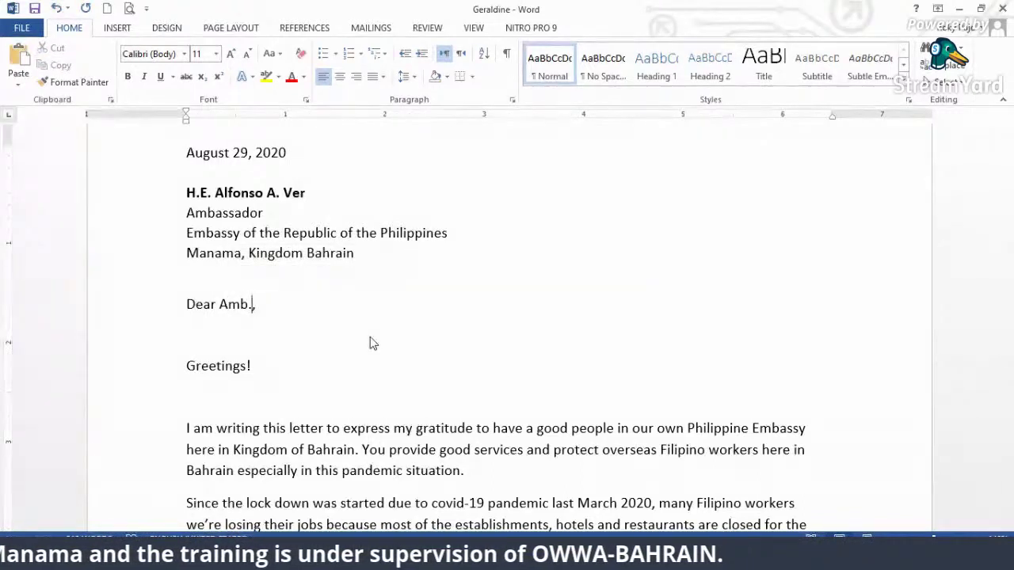
type("r")
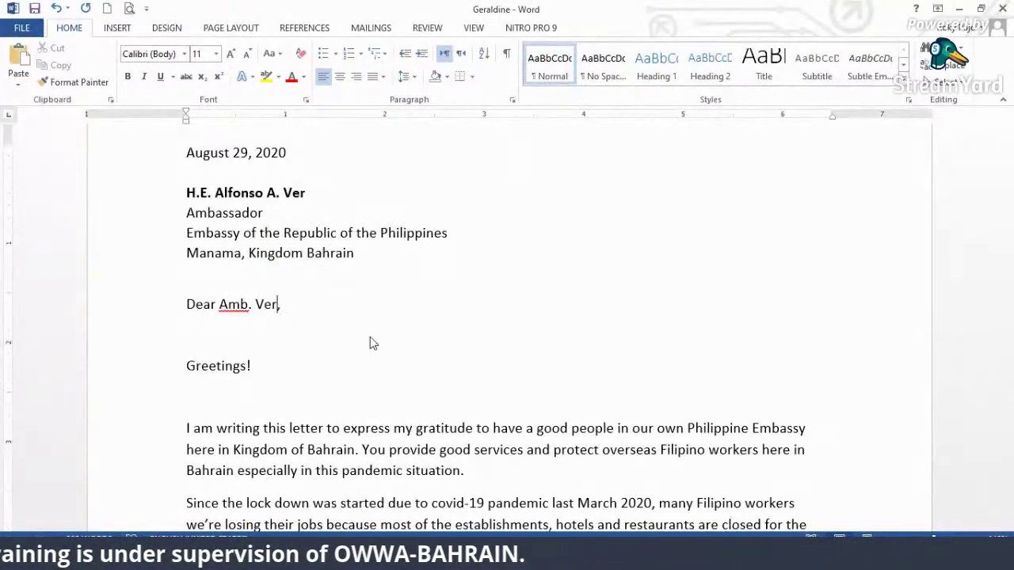
- Remove the paragraph spacing after the blank line between the salutation and "Greetings!"
left_click(280, 332)
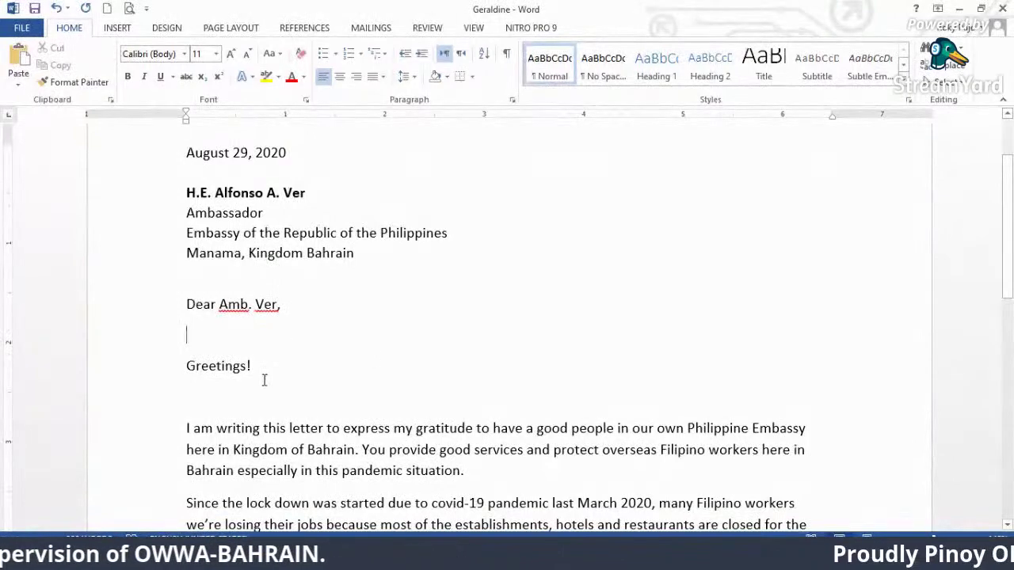
scroll(261, 364, "down", 2)
left_click(261, 300)
scroll(323, 373, "down", 1)
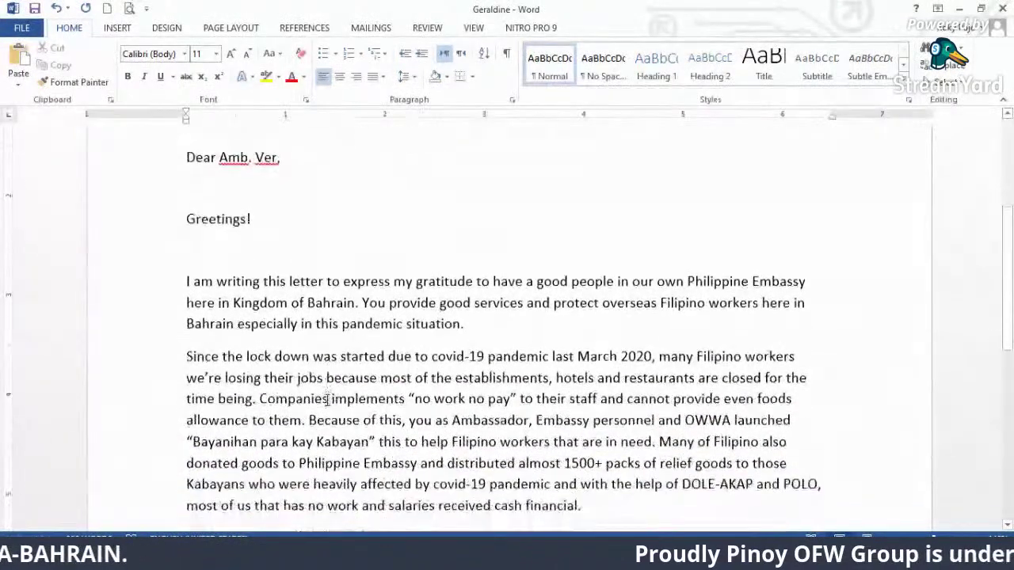
left_click(128, 196)
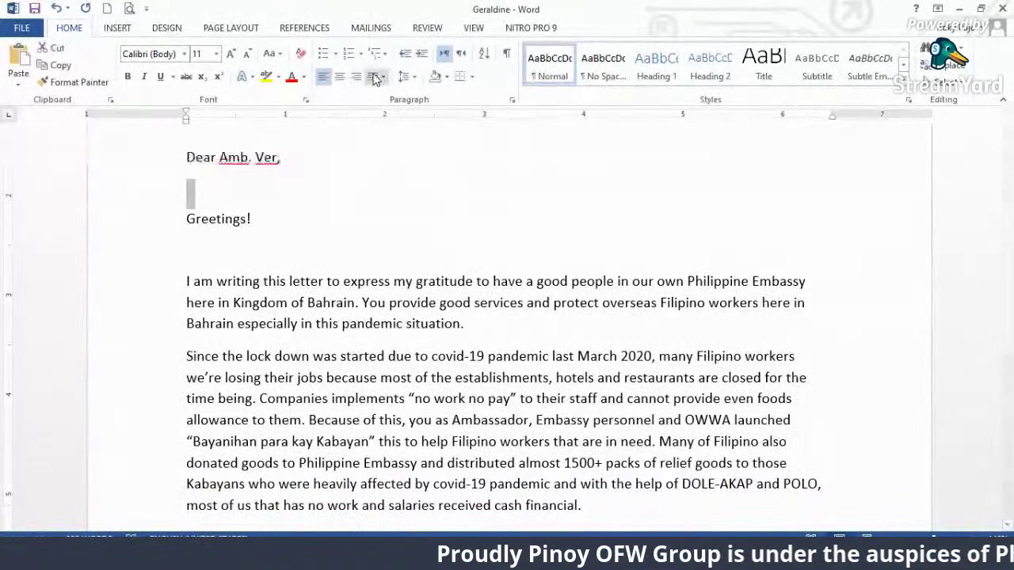
left_click(405, 76)
left_click(443, 238)
- Remove the paragraph spacing after "Greetings!" and after the blank line below it
left_click(134, 224)
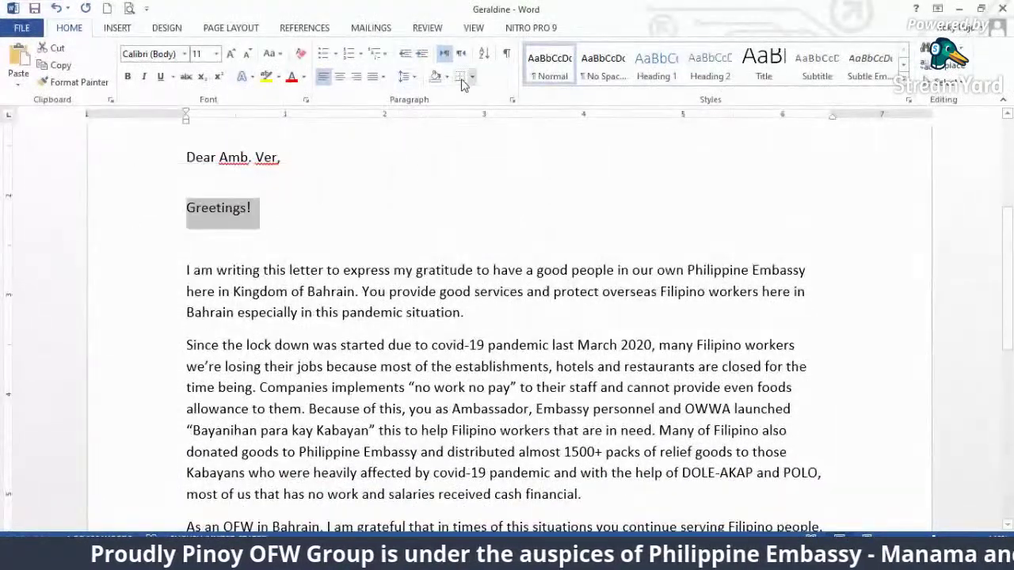
left_click(405, 76)
left_click(431, 233)
left_click(229, 235)
left_click(157, 243)
left_click(405, 76)
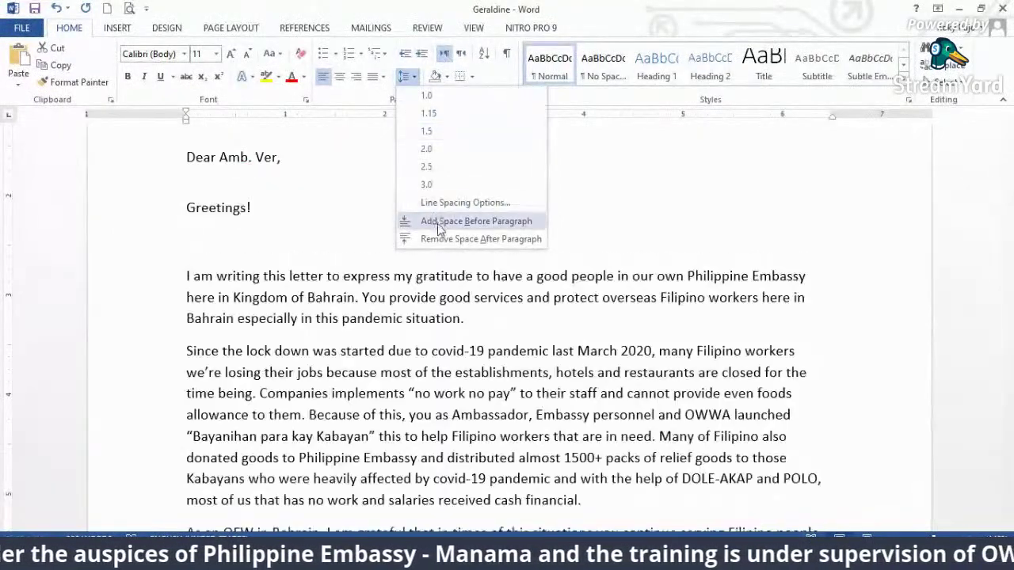
left_click(436, 221)
- Remove the paragraph spacing after the salutation line
left_click(133, 193)
left_click(135, 158)
left_click(405, 76)
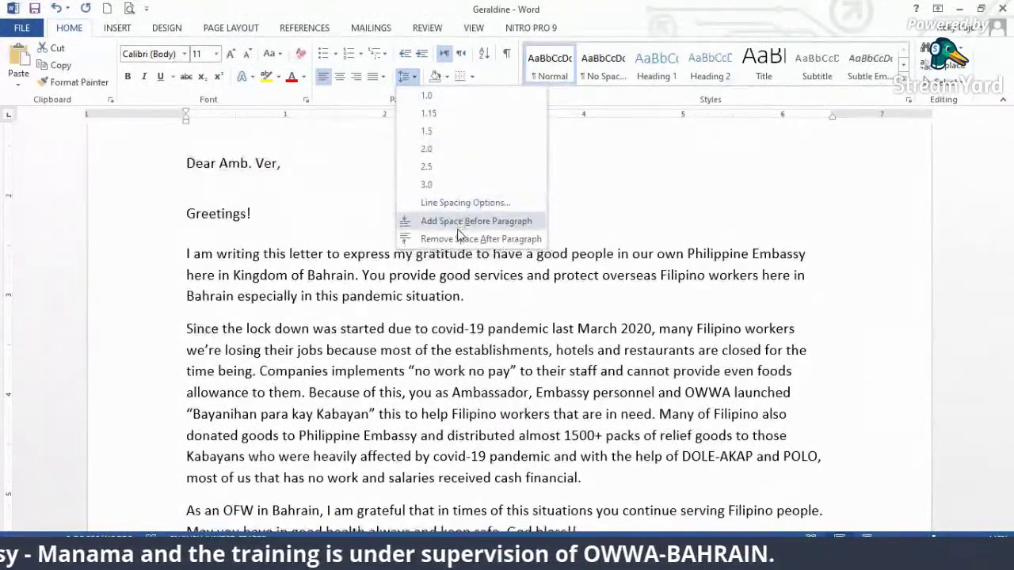
left_click(480, 239)
left_click(413, 276)
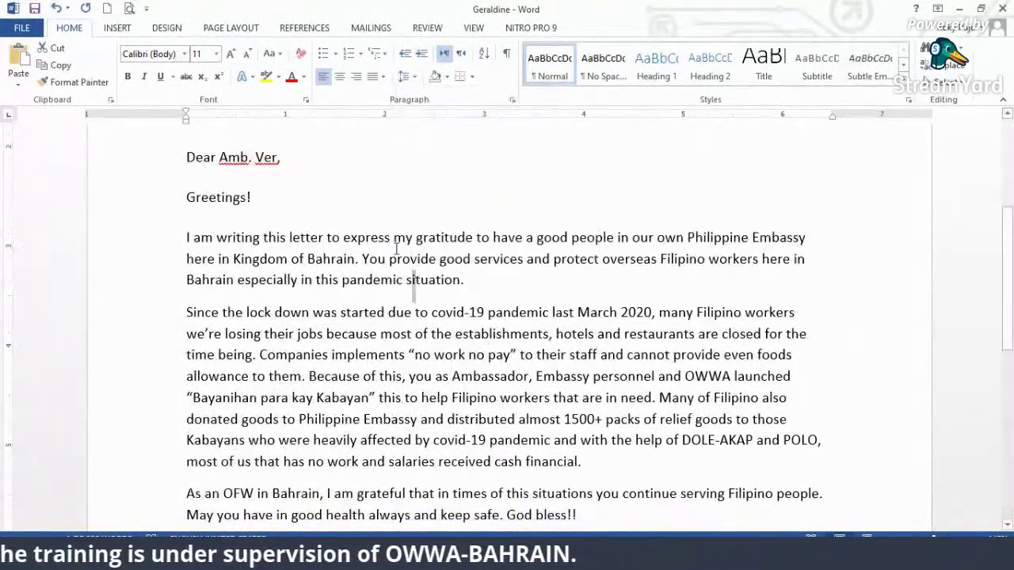
- In the first body paragraph, replace "to have a" with "having" and insert "our" before "overseas Filipino workers"
scroll(402, 233, "down", 1)
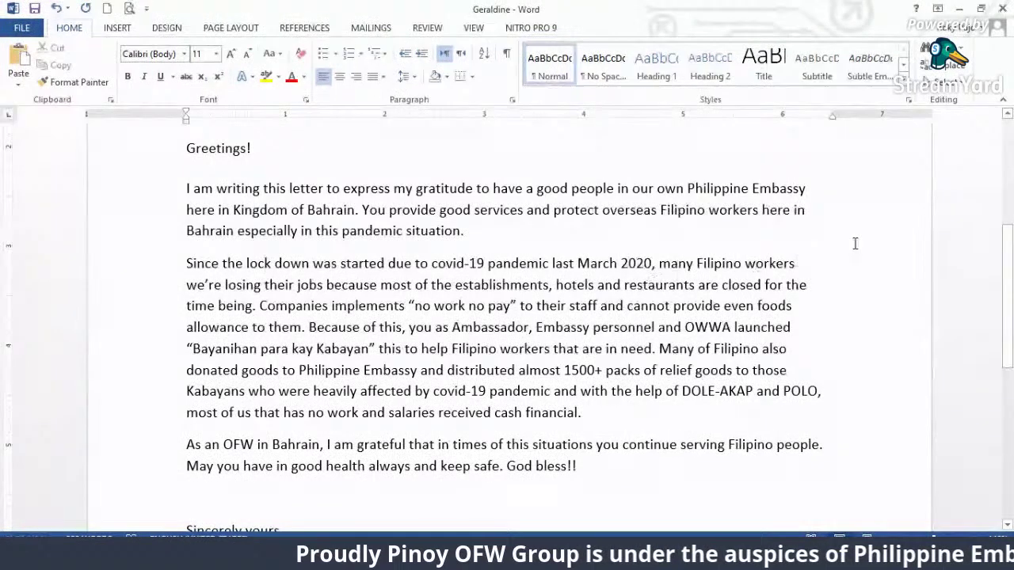
left_click_drag(525, 189, 478, 187)
type("having")
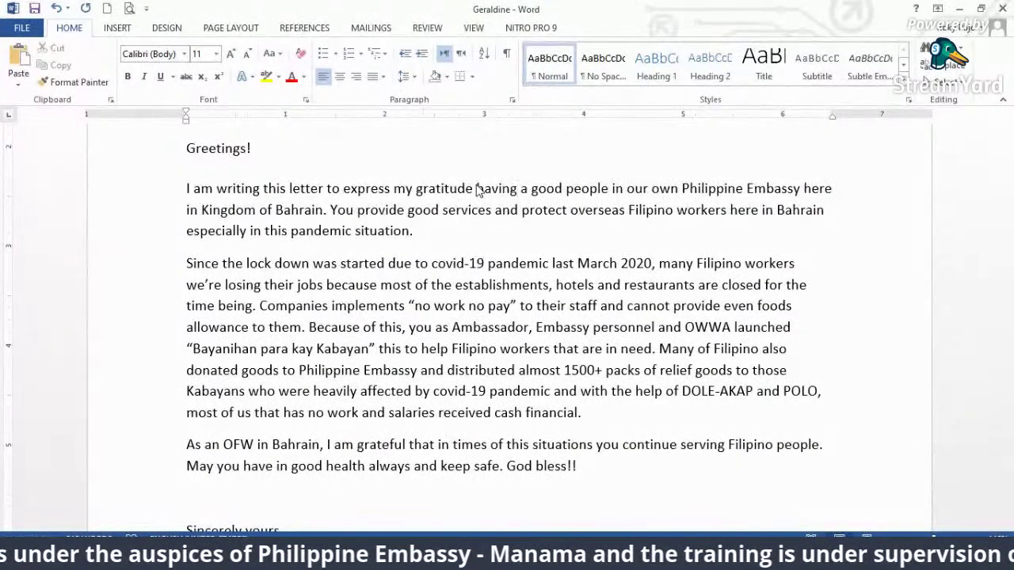
key("Delete")
key("Delete")
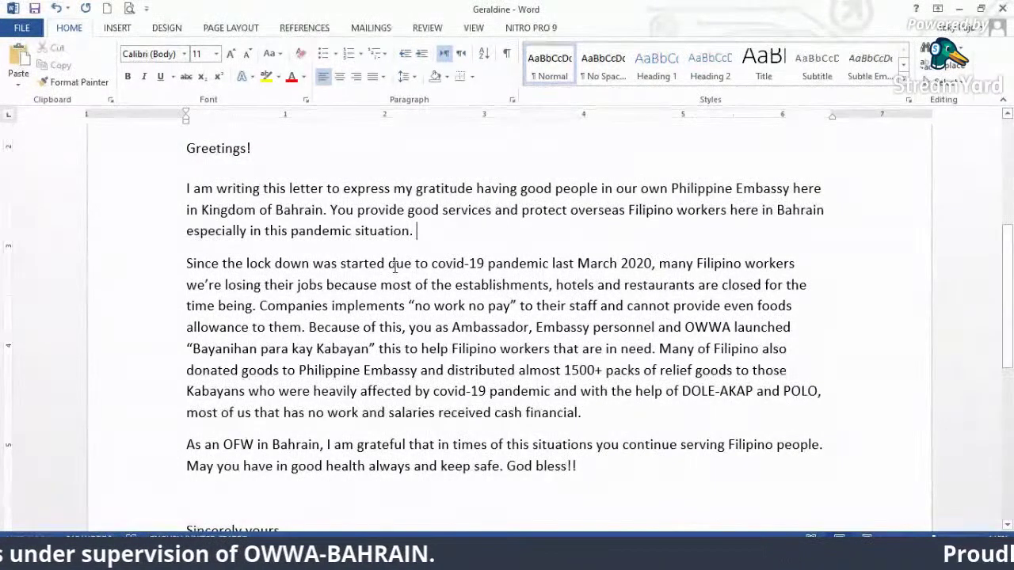
scroll(596, 314, "up", 1)
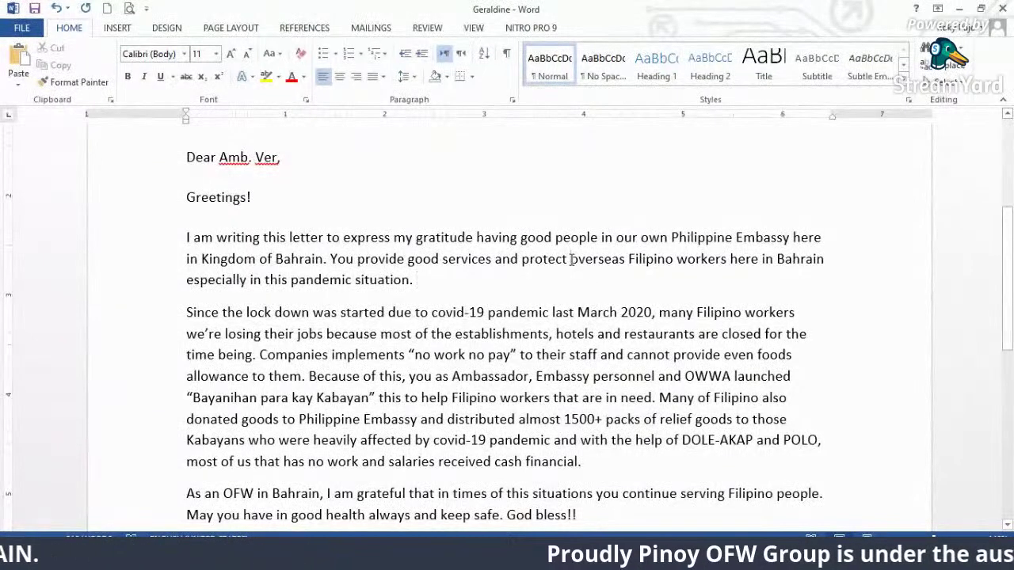
type("our o")
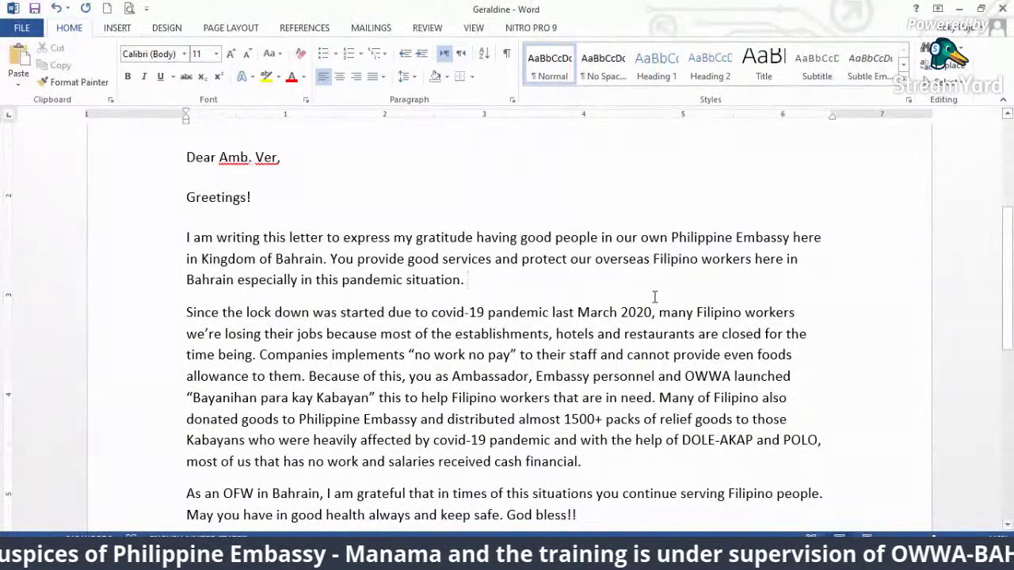
- In the second body paragraph, change "foods" to "food" and insert "our" before "Ambassador"
scroll(657, 296, "down", 1)
scroll(657, 300, "down", 3)
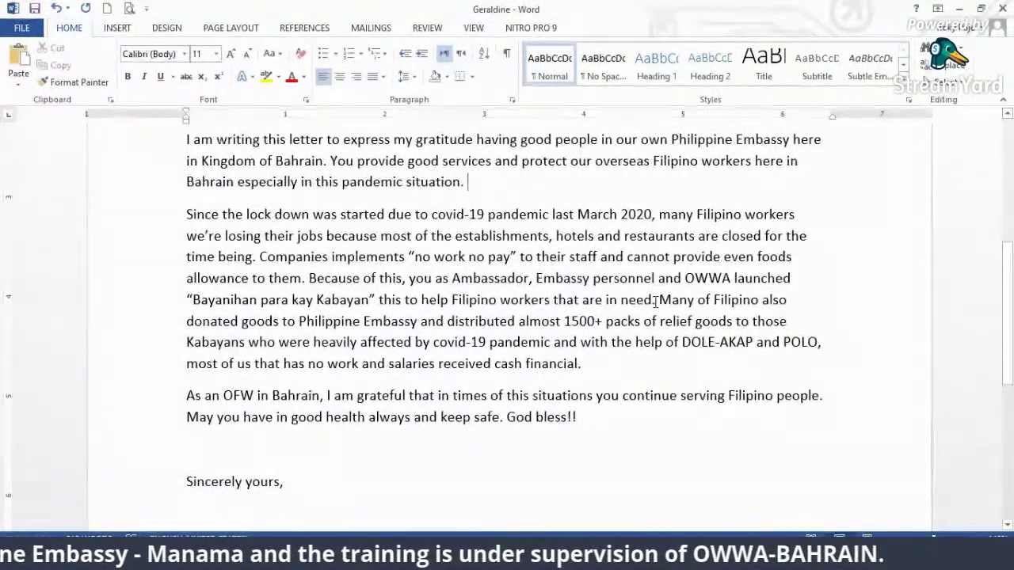
scroll(655, 302, "down", 2)
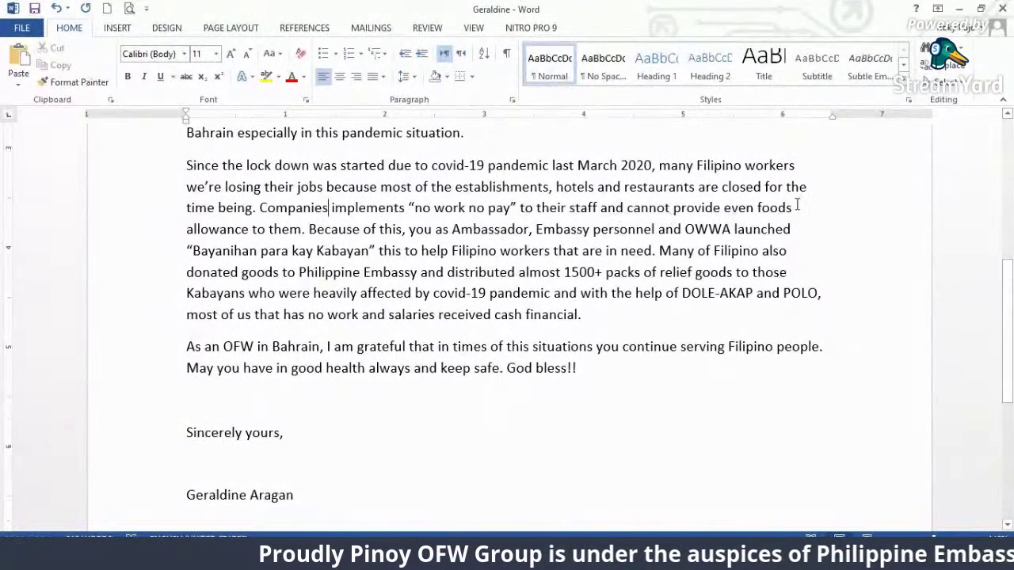
key("Delete")
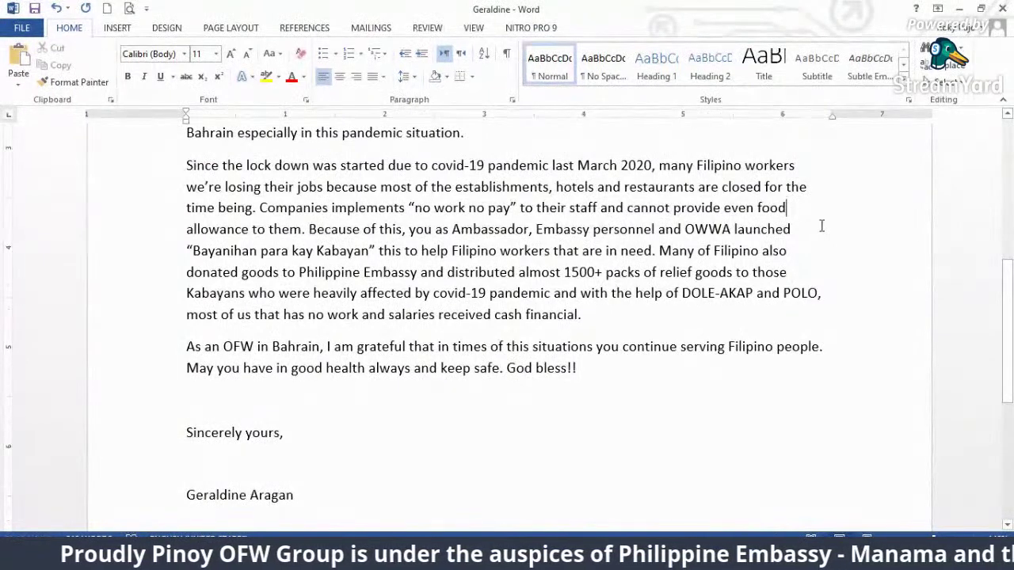
left_click(453, 230)
type("our")
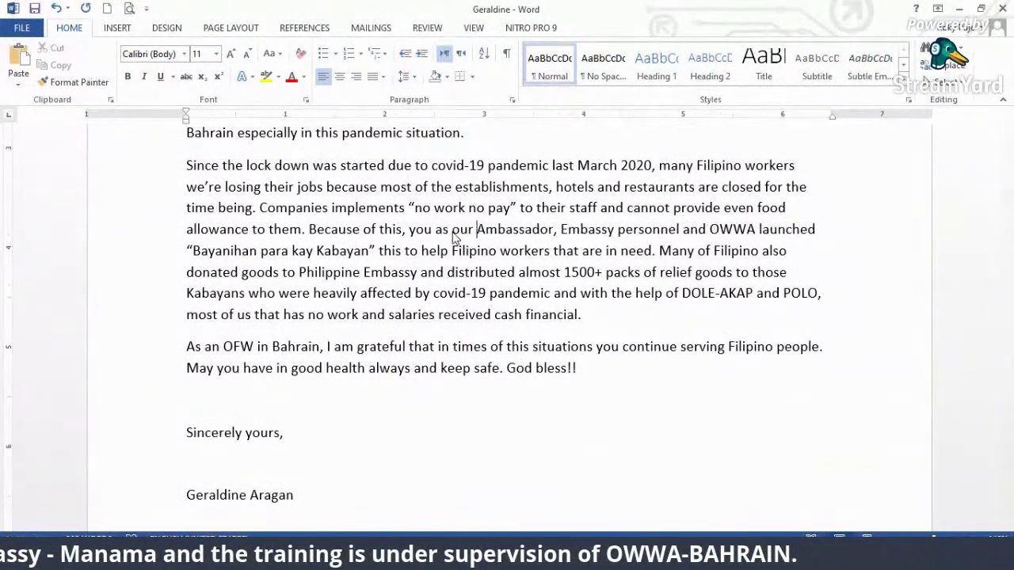
- Try replacing the comma after "our Ambassador" with "and"
left_click(563, 229)
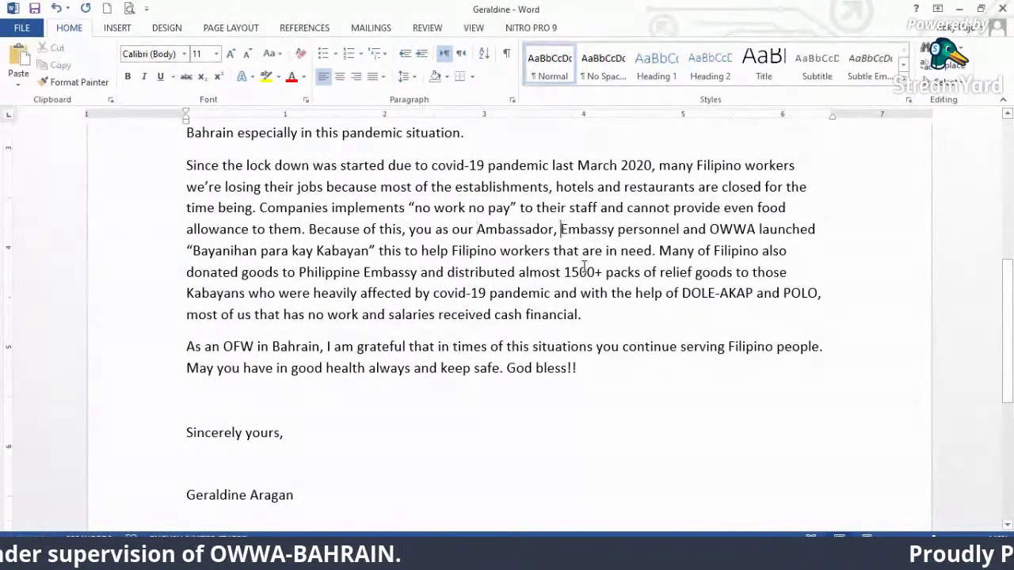
key("BackSpace")
type("and")
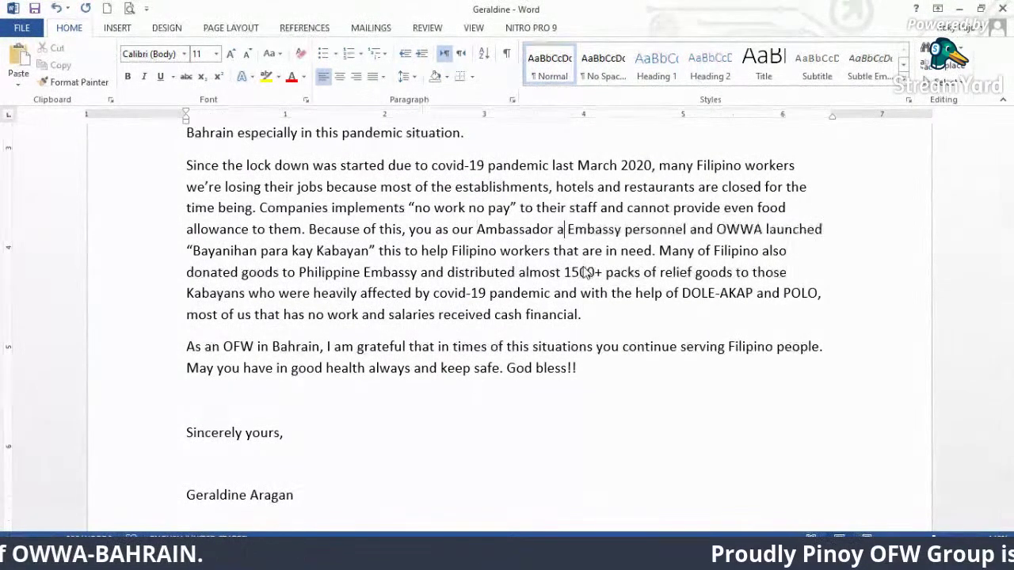
- Change "personnel" to "personnel's" and restore the comma followed by a single space between "Ambassador" and "Embassy"
left_click(707, 229)
type("s")
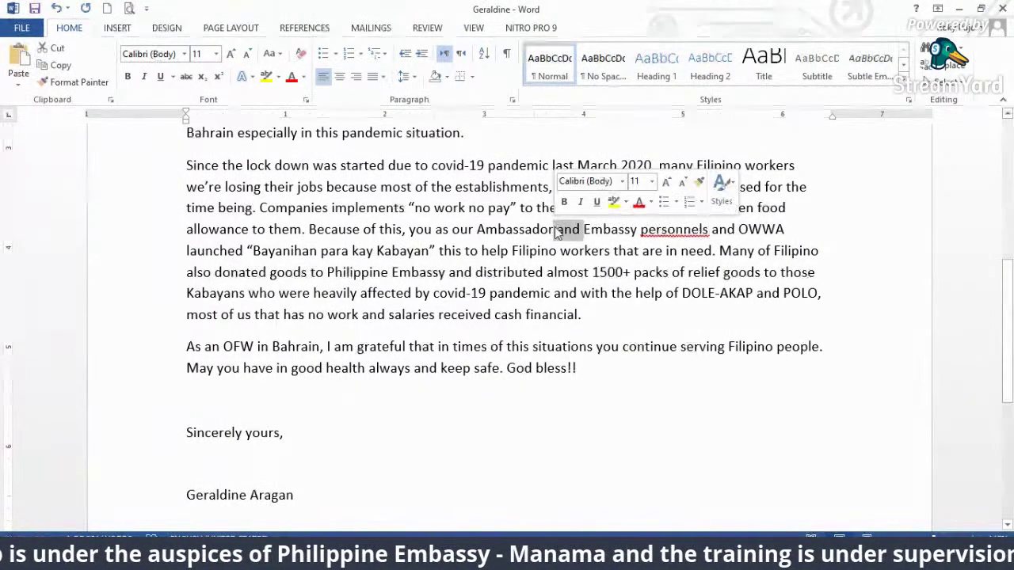
key("Delete")
type(",")
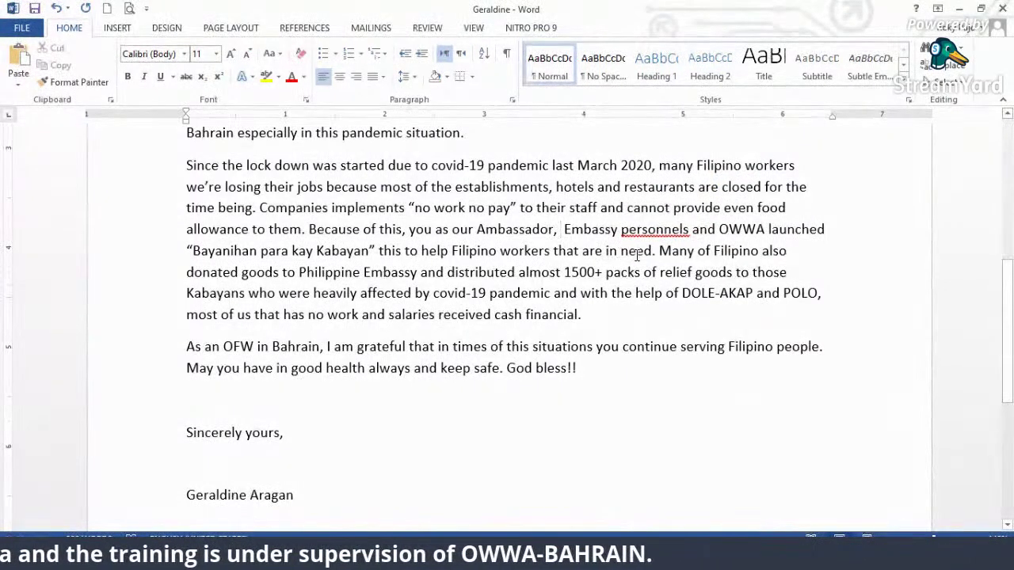
right_click(681, 240)
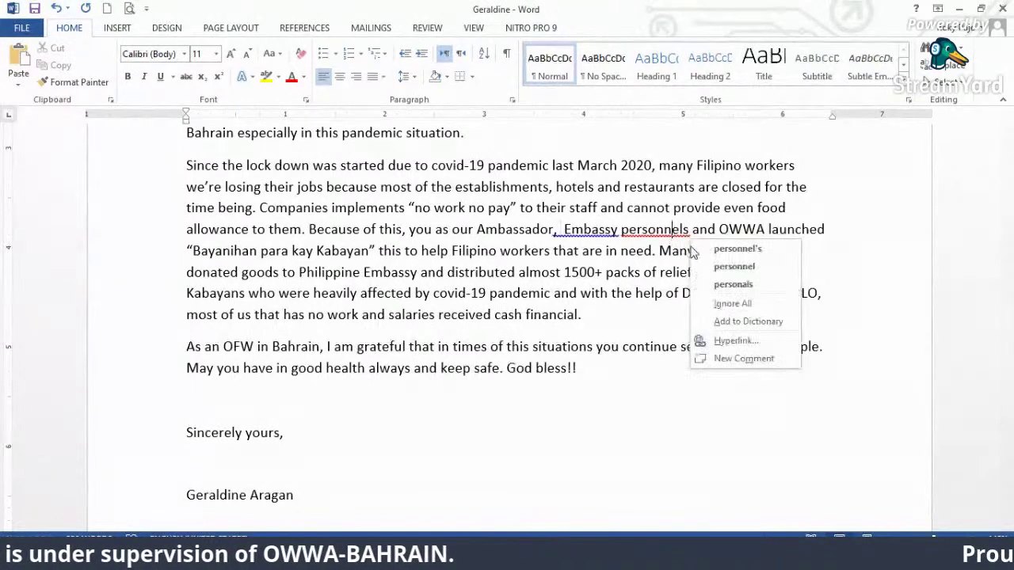
left_click(717, 245)
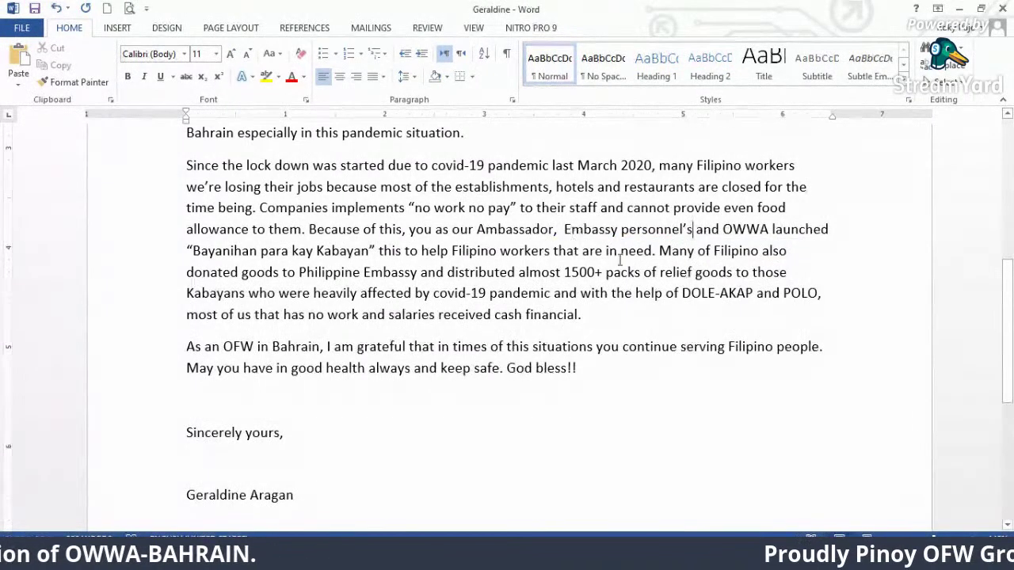
left_click(561, 230)
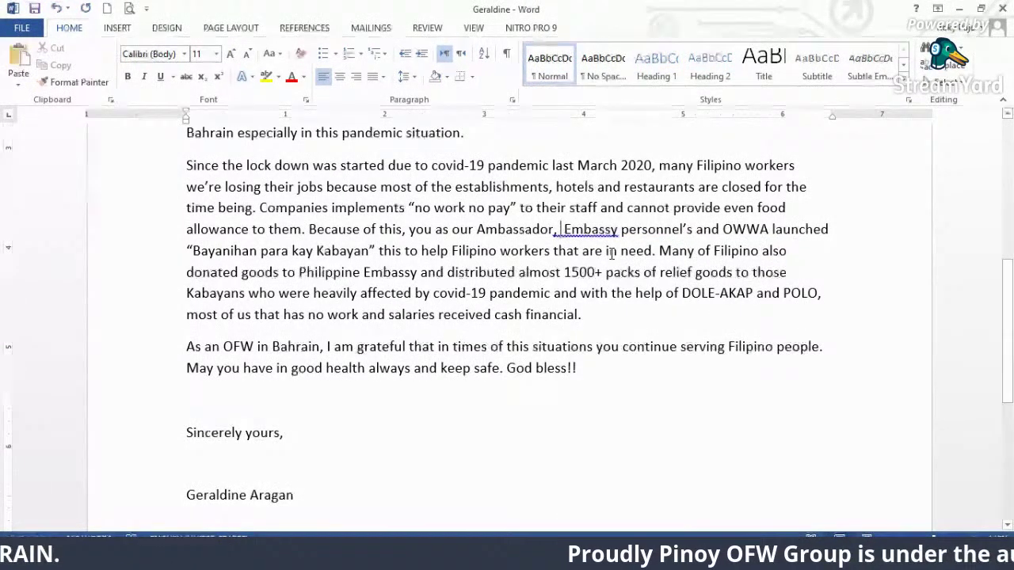
key("BackSpace")
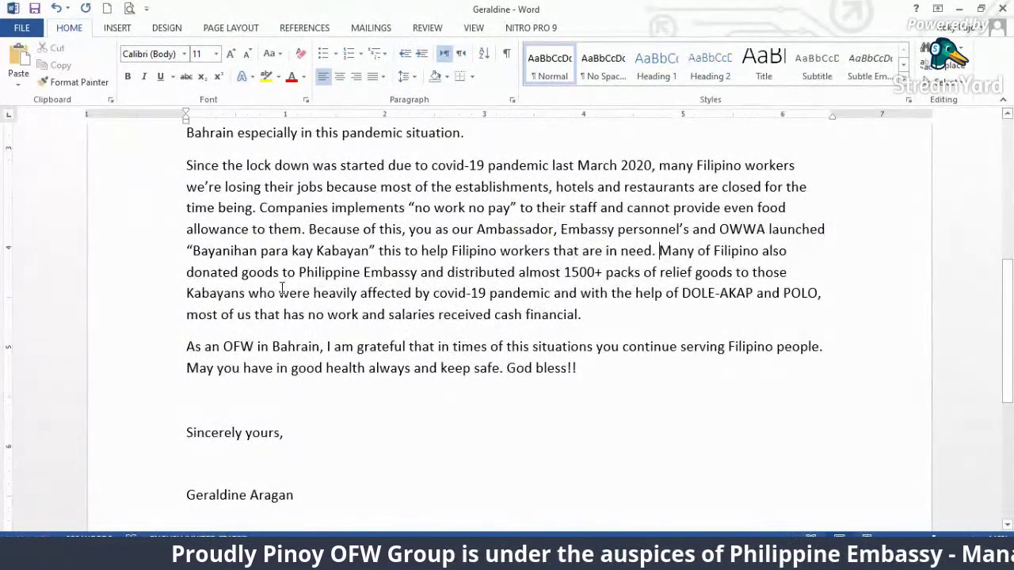
- Add "aid" after "cash financial" at the end of the second body paragraph, using the suggested spelling
left_click(402, 255)
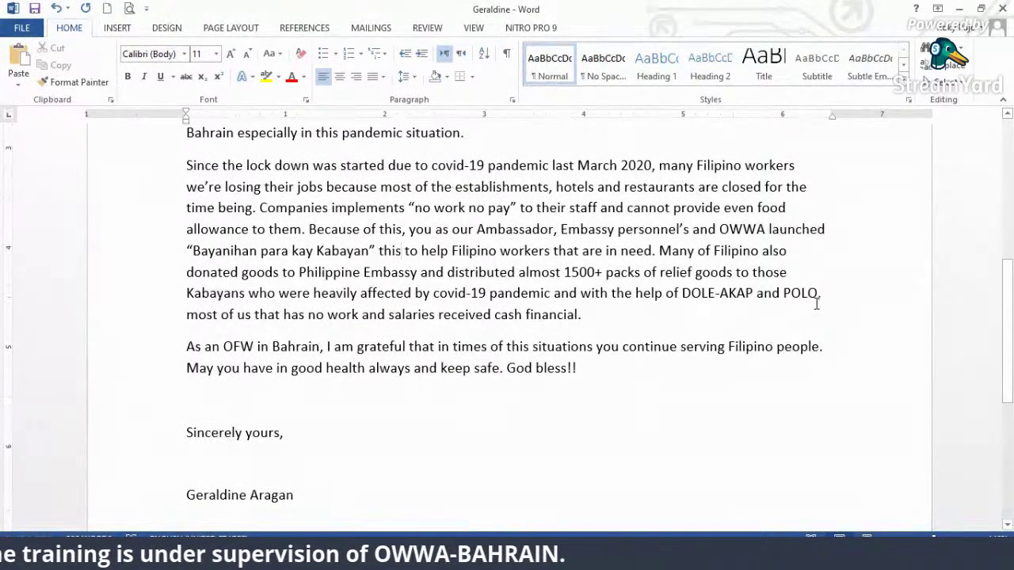
left_click(591, 315)
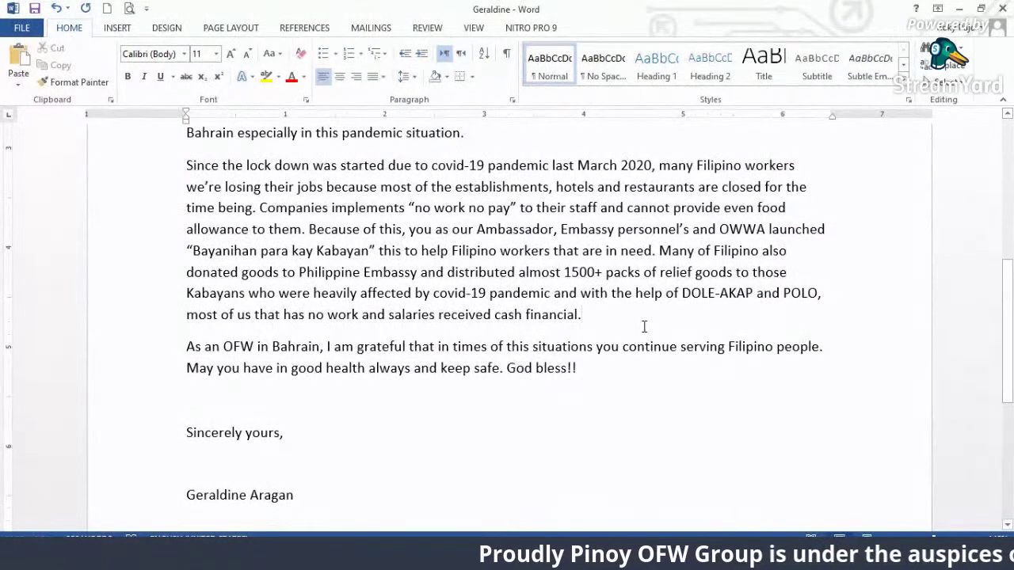
type("aide")
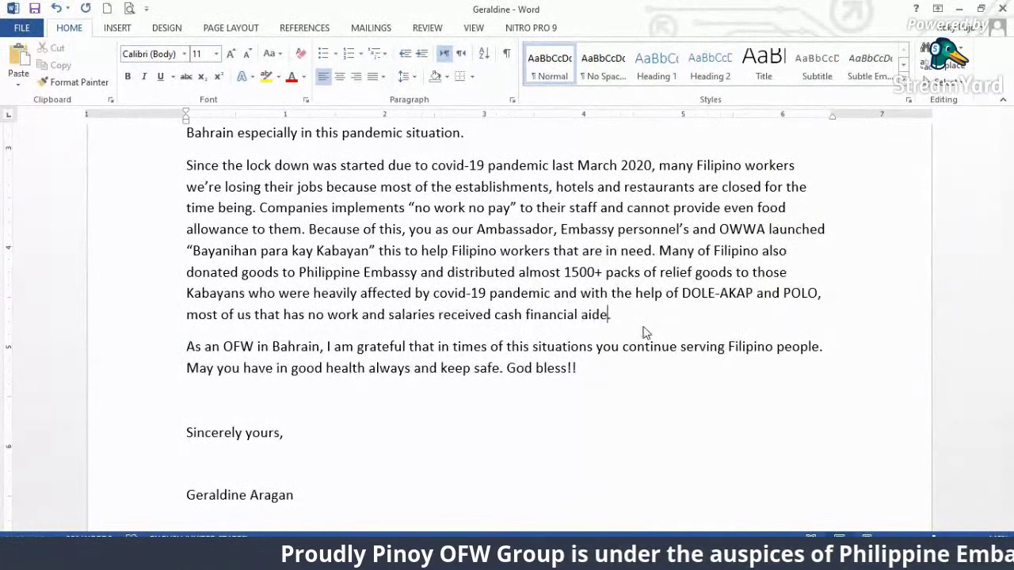
left_click_drag(730, 347, 718, 347)
right_click(604, 318)
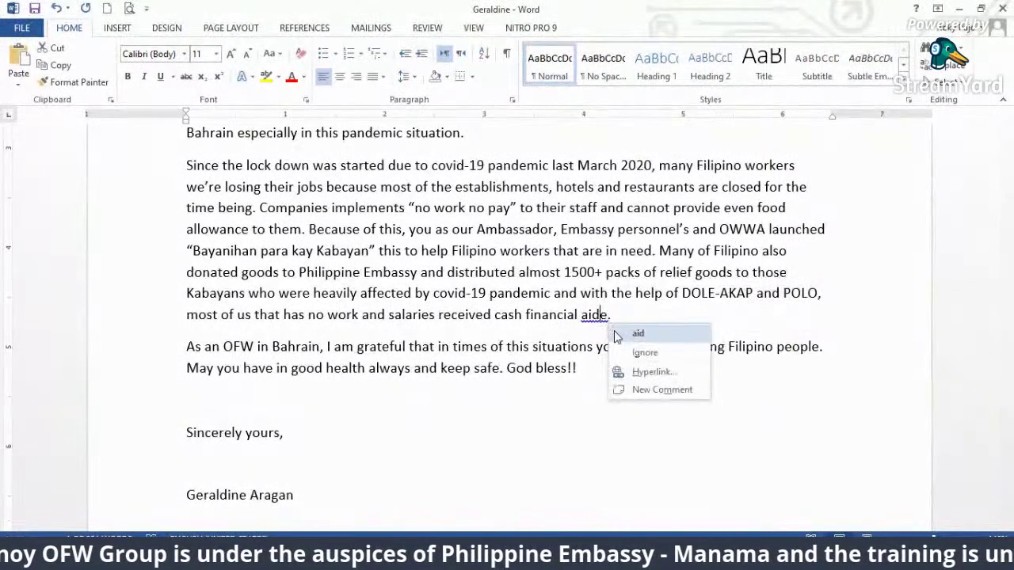
left_click(634, 331)
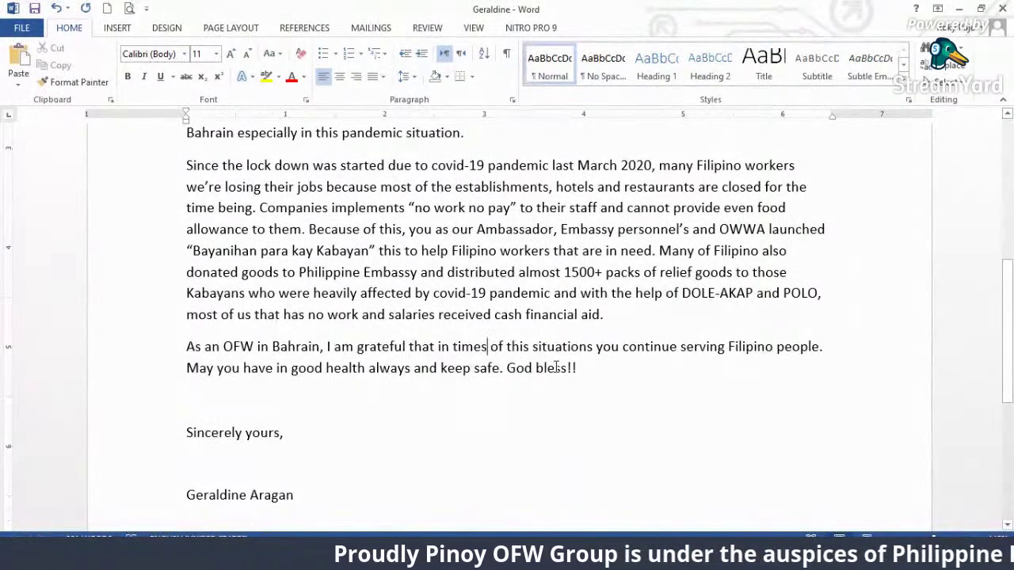
- In the closing paragraph, insert "in" before "serving" and delete "in" before "good health"
left_click(683, 349)
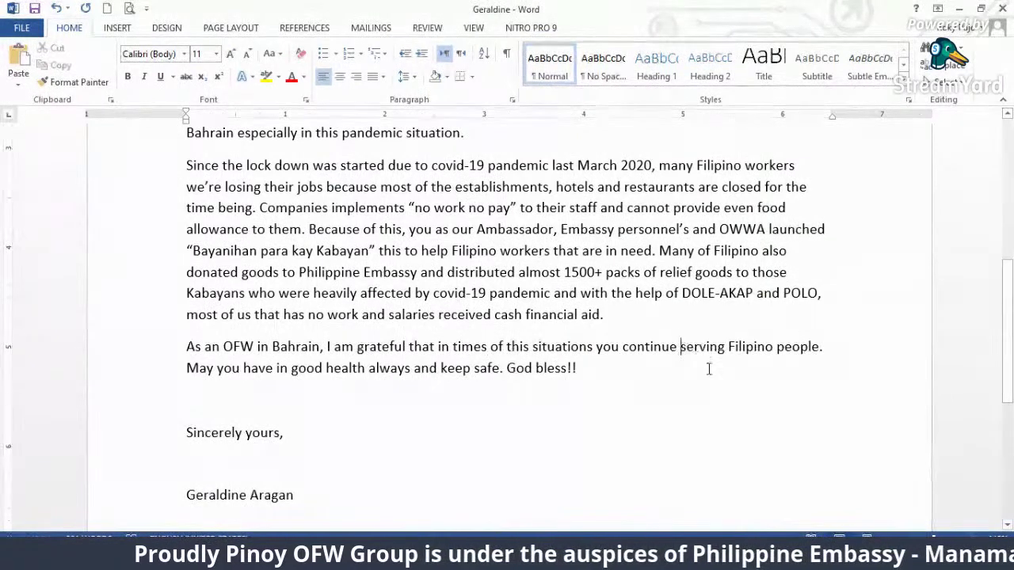
type("in")
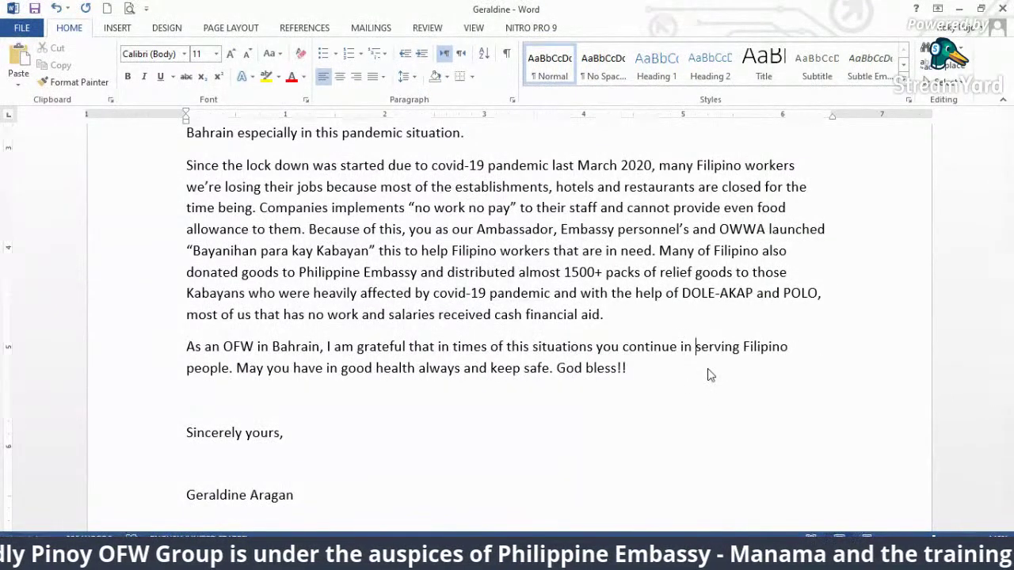
left_click(234, 368)
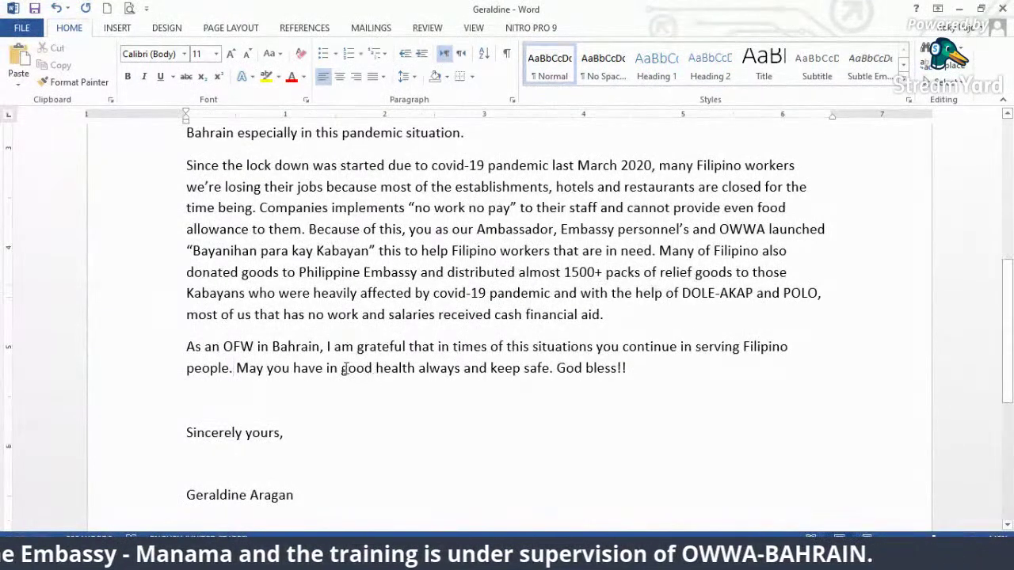
left_click(338, 369)
key("BackSpace")
key("BackSpace")
key("BackSpace")
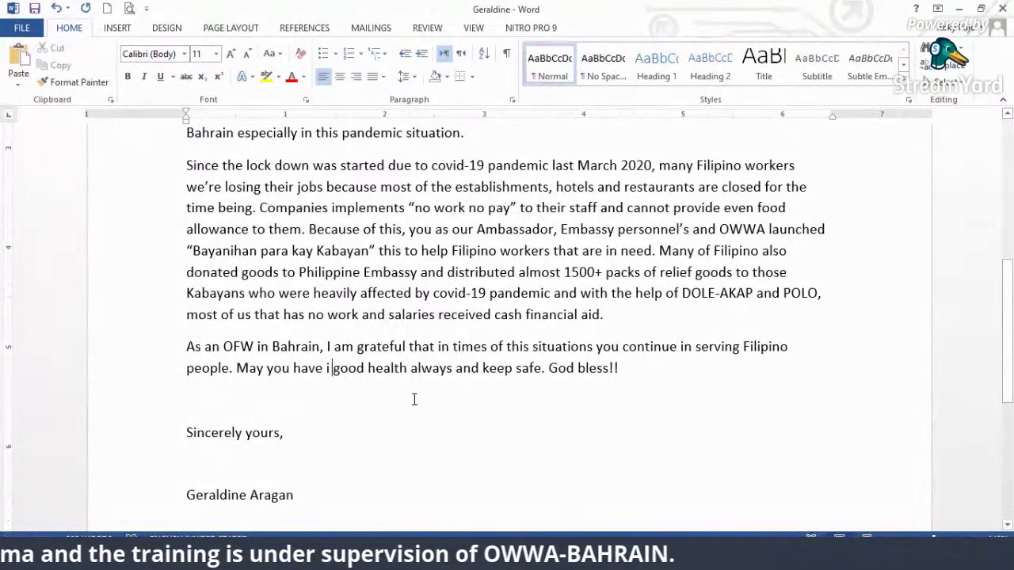
key("BackSpace")
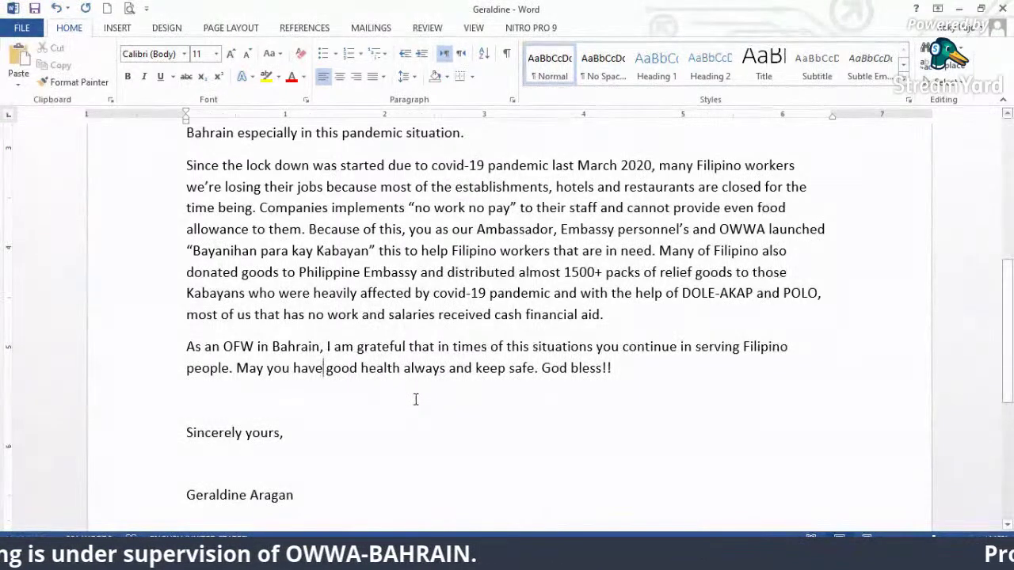
- Make the sender's name below "Sincerely yours," bold
left_click(587, 417)
scroll(294, 425, "down", 2)
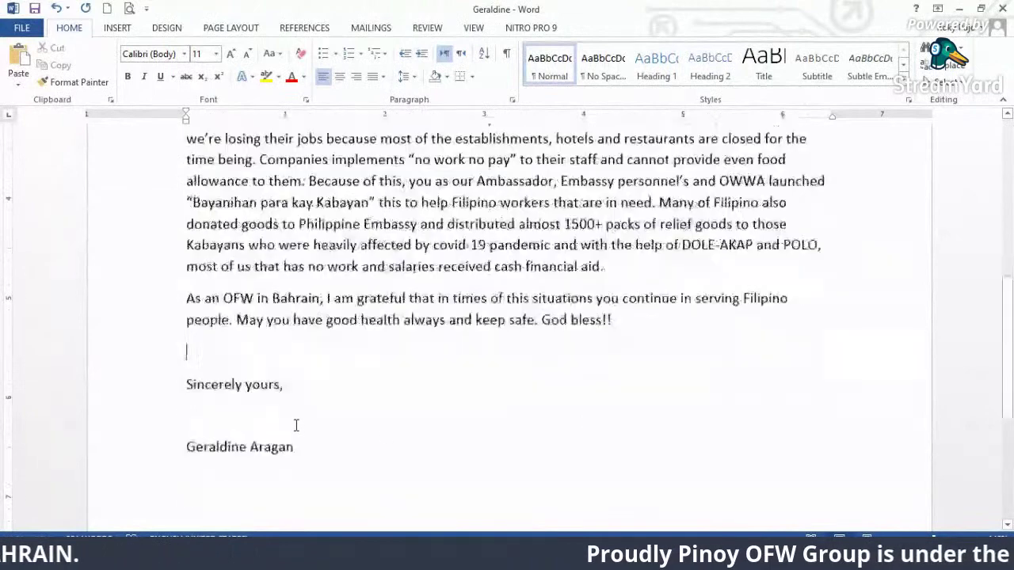
left_click_drag(300, 402, 193, 393)
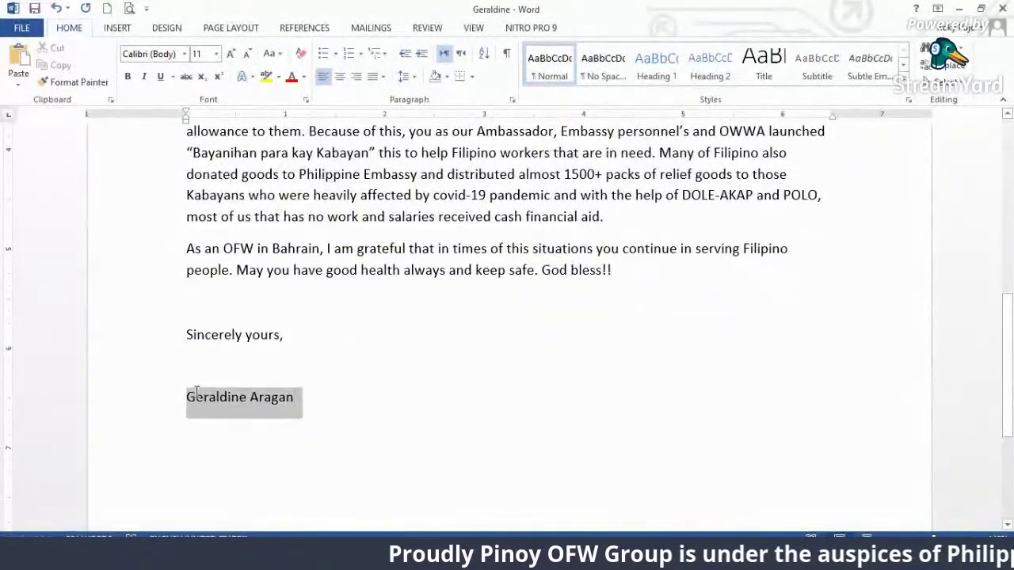
key("ctrl+b")
left_click(546, 413)
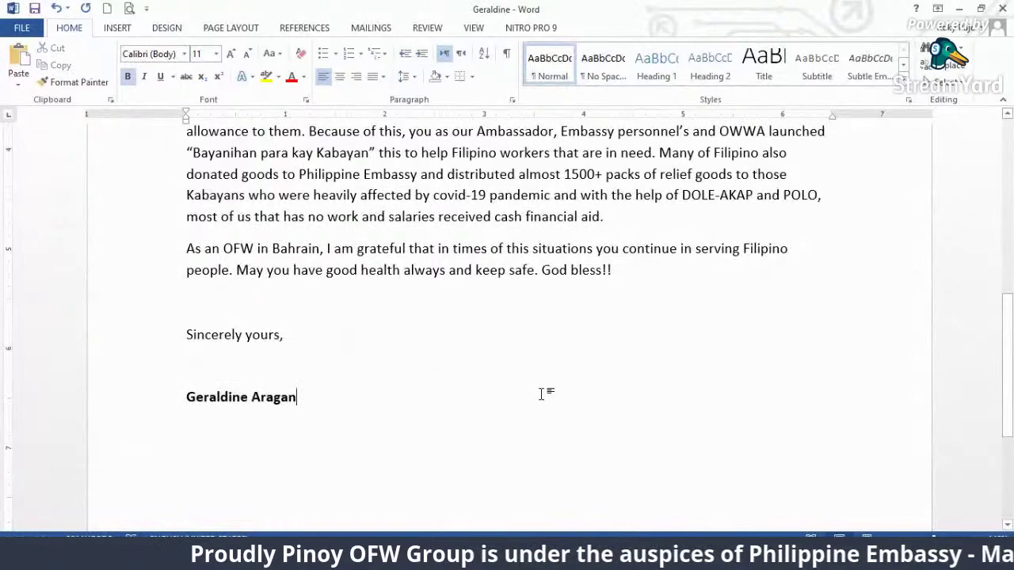
- Review the whole corrected letter from its heading to the signature
scroll(546, 391, "up", 5)
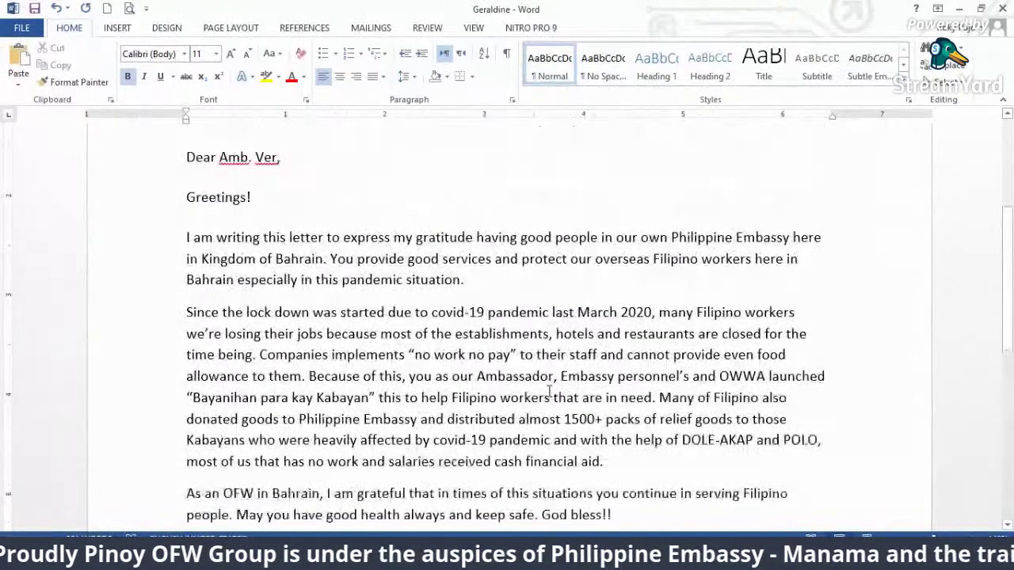
scroll(547, 392, "up", 3)
scroll(546, 389, "up", 1)
scroll(545, 389, "down", 1)
scroll(544, 391, "down", 6)
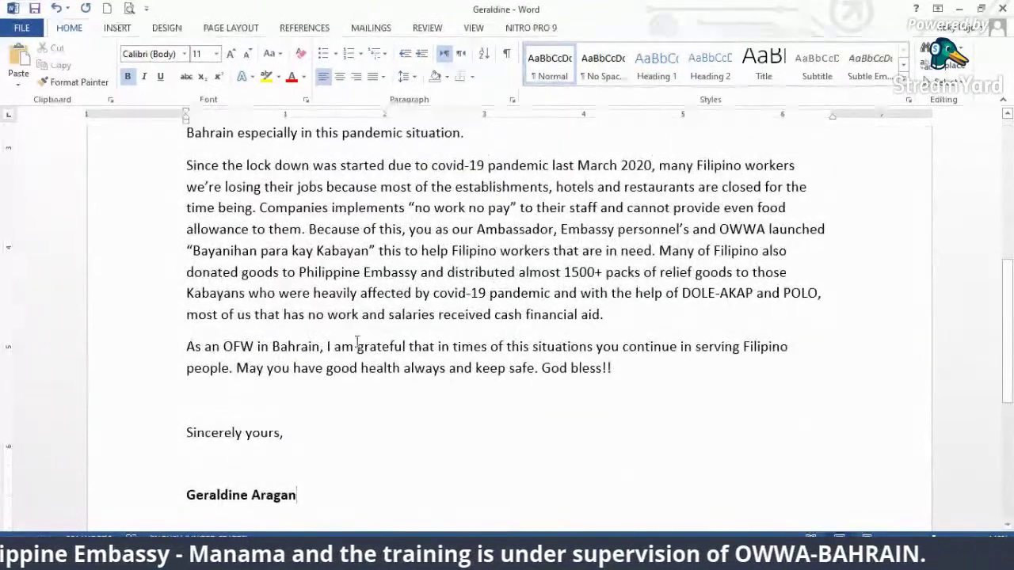
scroll(365, 340, "up", 6)
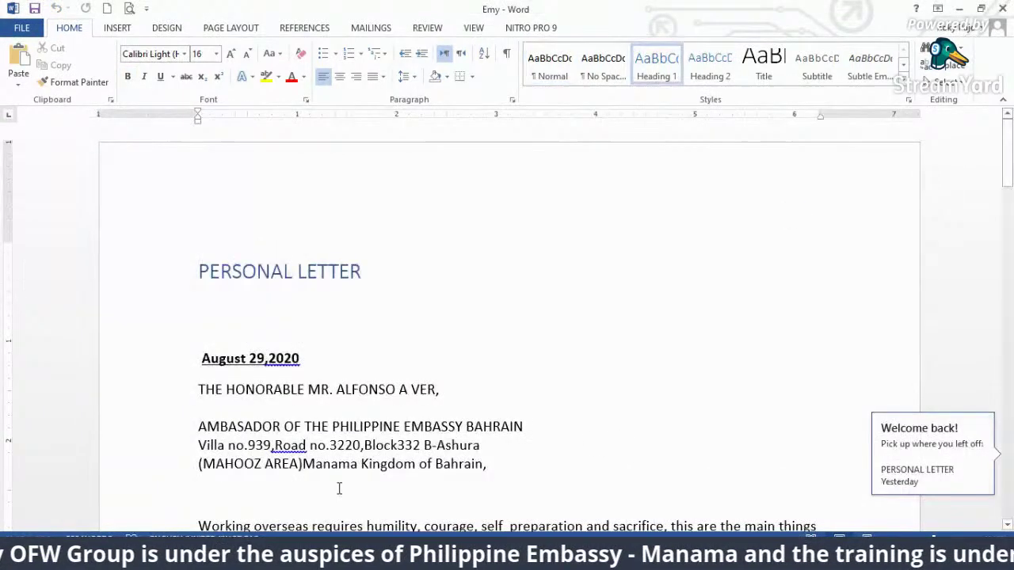
- Return to the letter titled "PERSONAL LETTER", then make its title bold and centre it
mouse_move(237, 558)
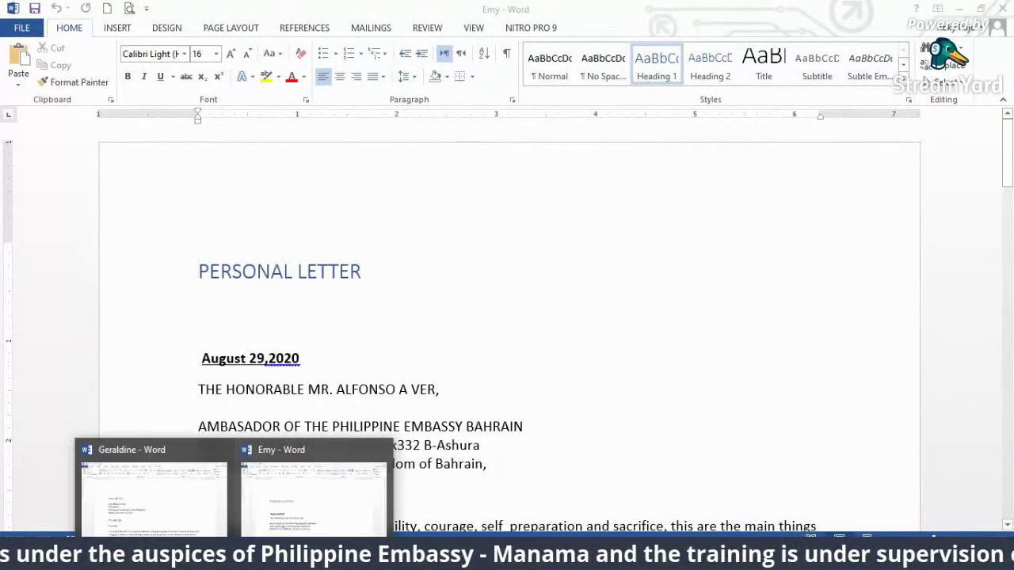
left_click(220, 451)
left_click(241, 458)
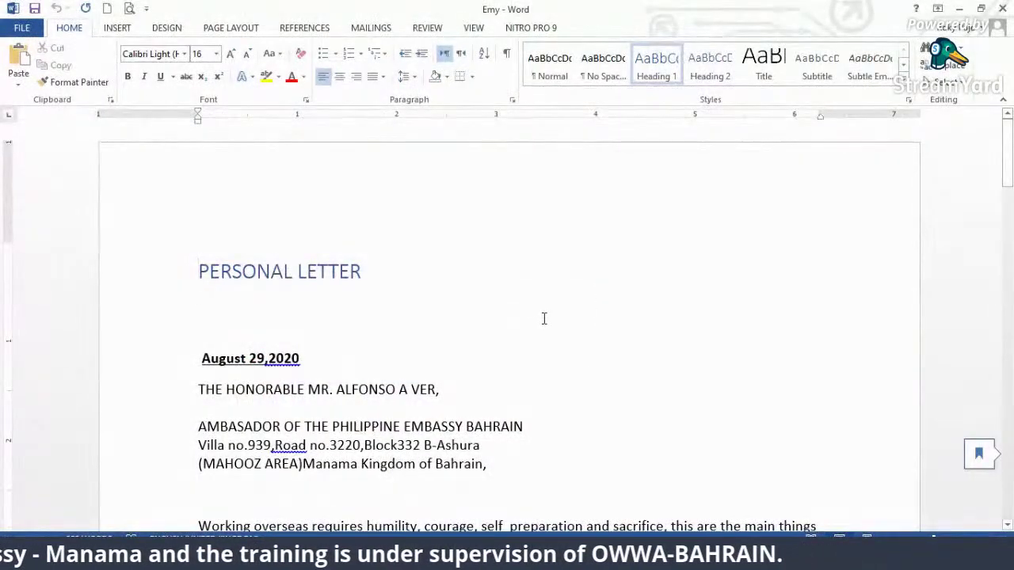
triple_click(373, 277)
left_click(128, 76)
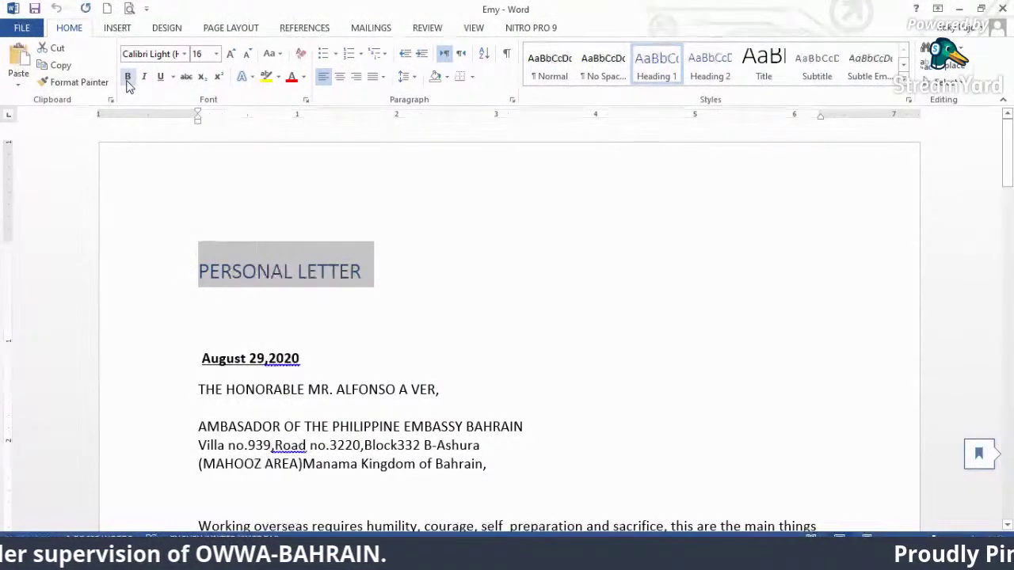
left_click(340, 77)
left_click(588, 315)
- Remove the bold and underline from the letter's date and add a space after its comma, giving "August 29, 2020"
scroll(589, 315, "down", 3)
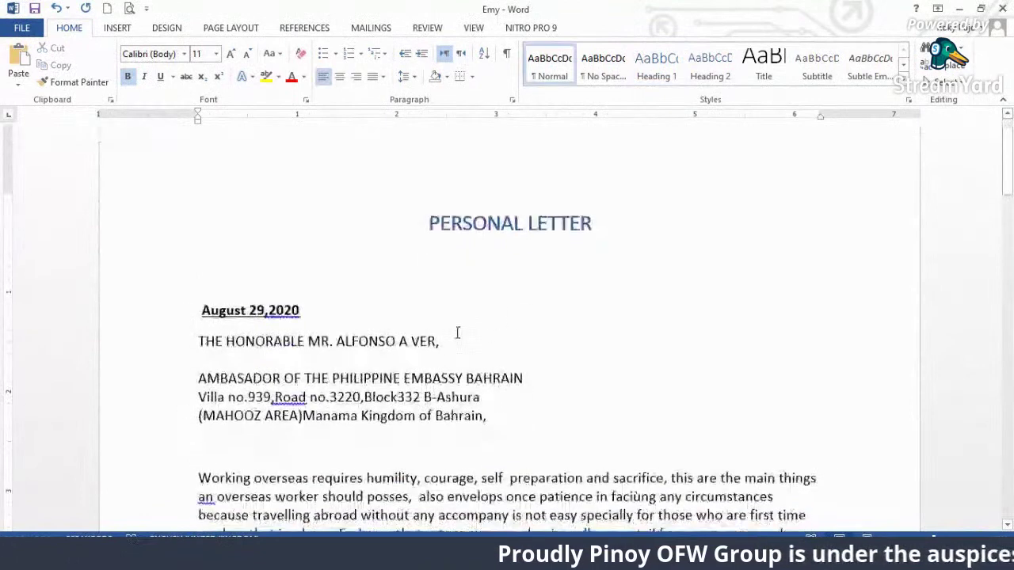
left_click_drag(328, 265, 204, 260)
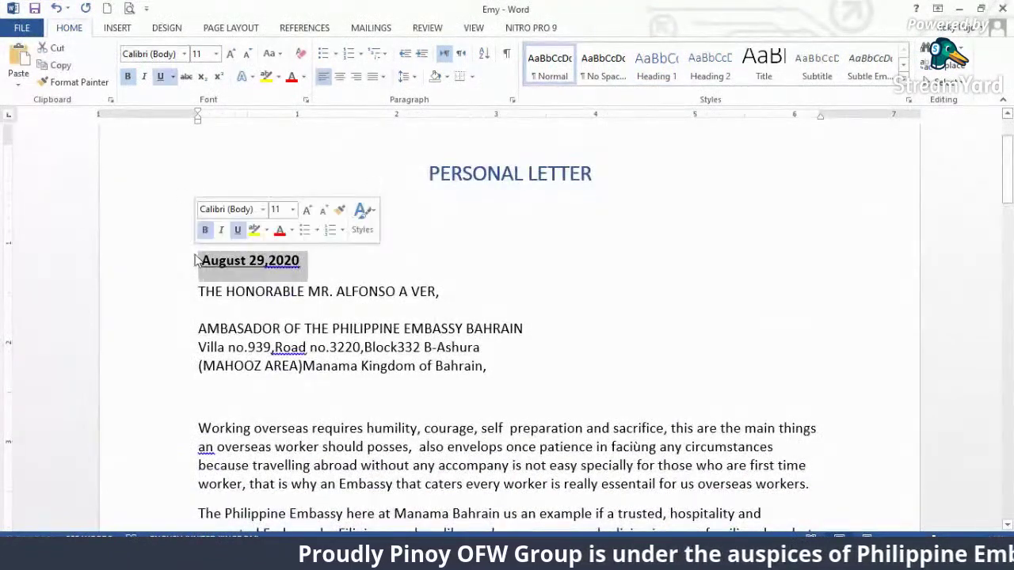
key("ctrl+b")
key("ctrl+u")
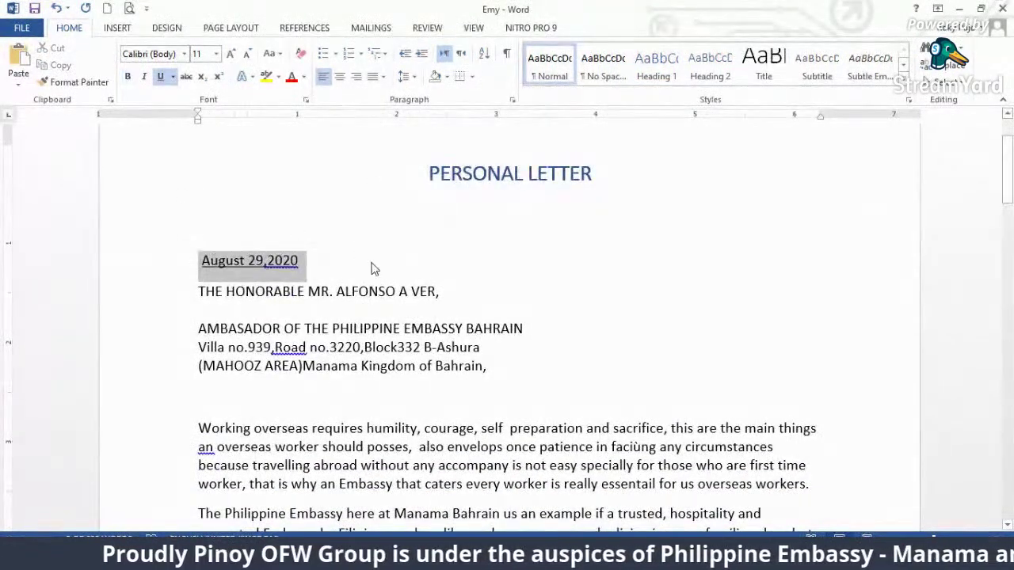
left_click(334, 265)
left_click(269, 261)
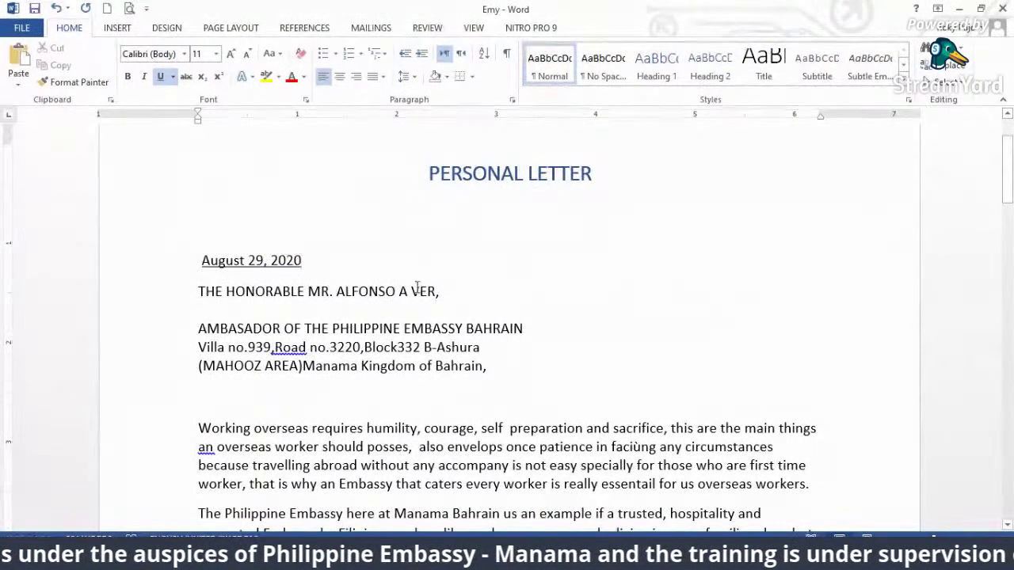
left_click_drag(330, 264, 220, 263)
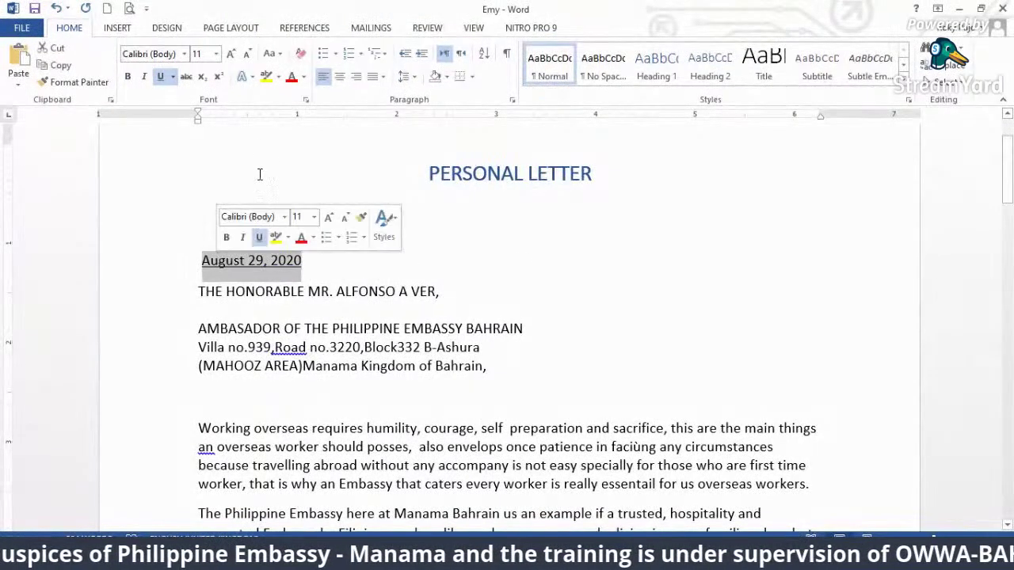
left_click(160, 76)
left_click(329, 261)
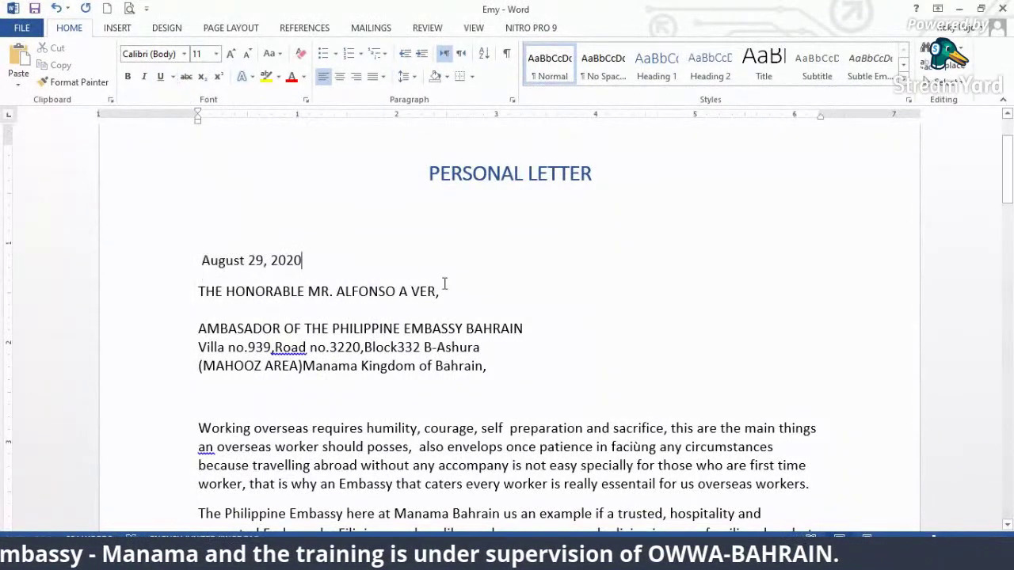
- Remove the paragraph spacing after the date and insert a blank line between it and the addressee
left_click(102, 278)
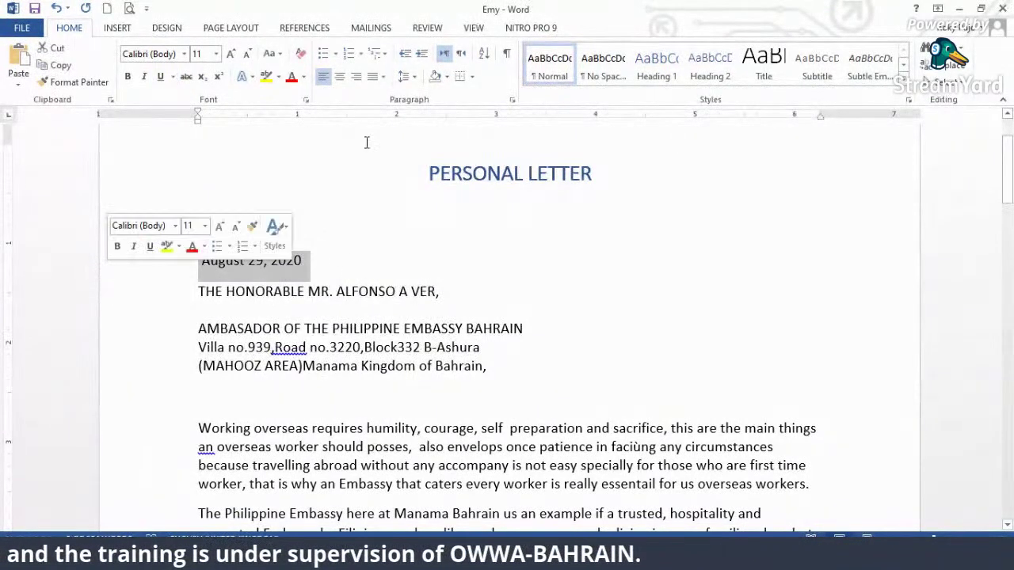
left_click(413, 75)
left_click(485, 239)
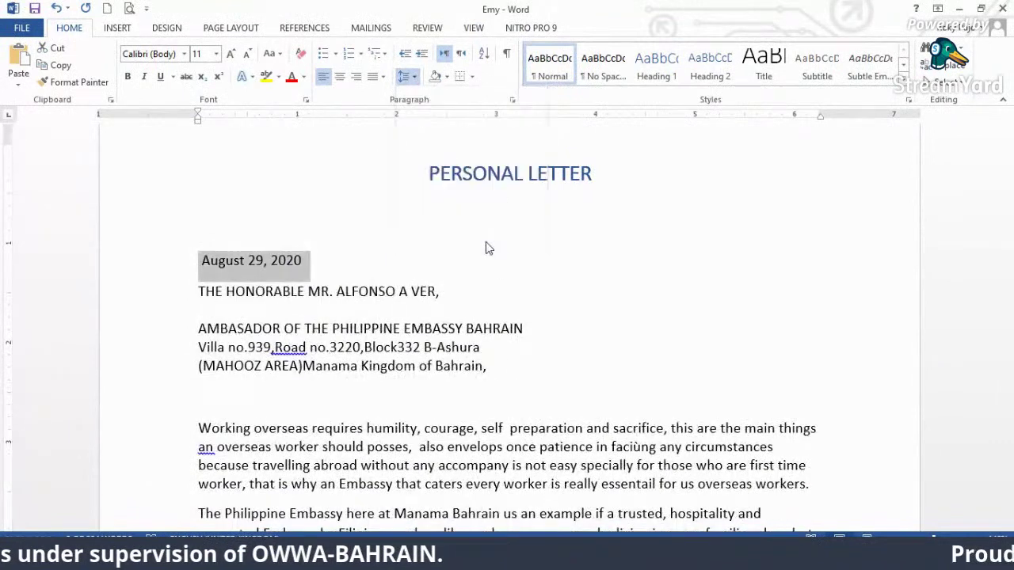
left_click(337, 266)
key("Return")
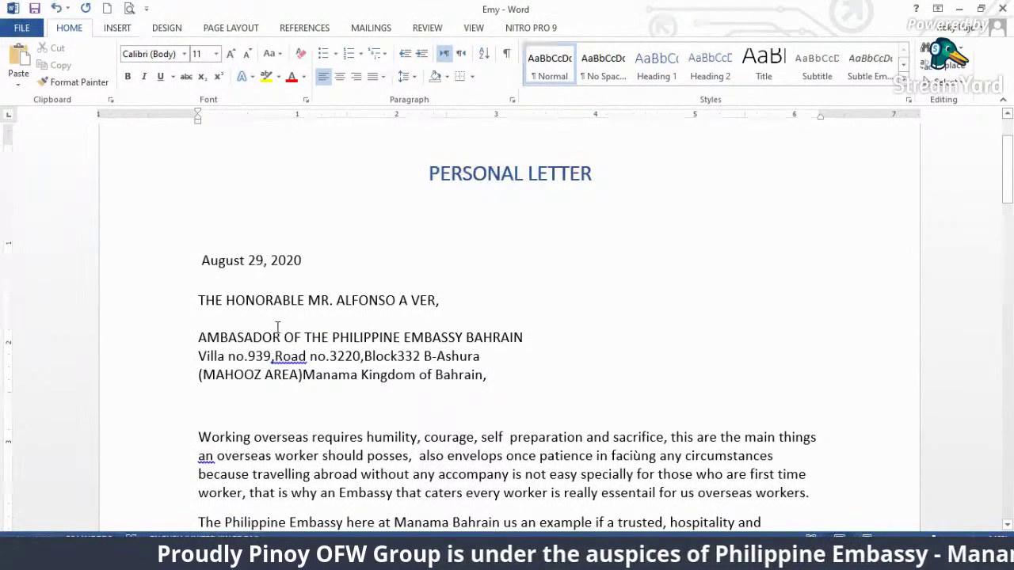
- Replace "MR." with "AMB." before the ambassador's name in the addressee line
left_click(335, 300)
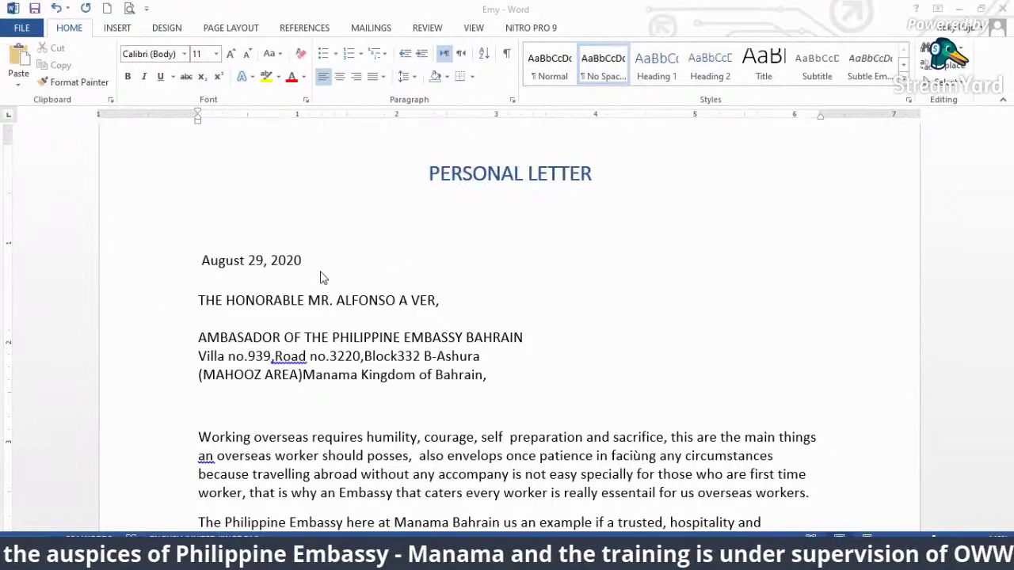
left_click(332, 302)
key("BackSpace")
key("BackSpace")
key("BackSpace")
key("BackSpace")
type("Am")
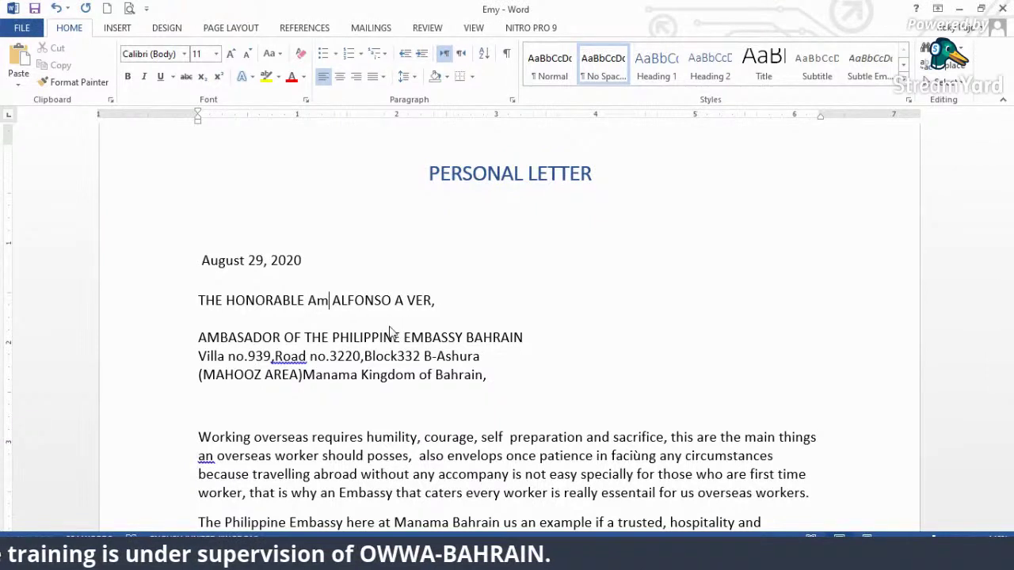
type("b")
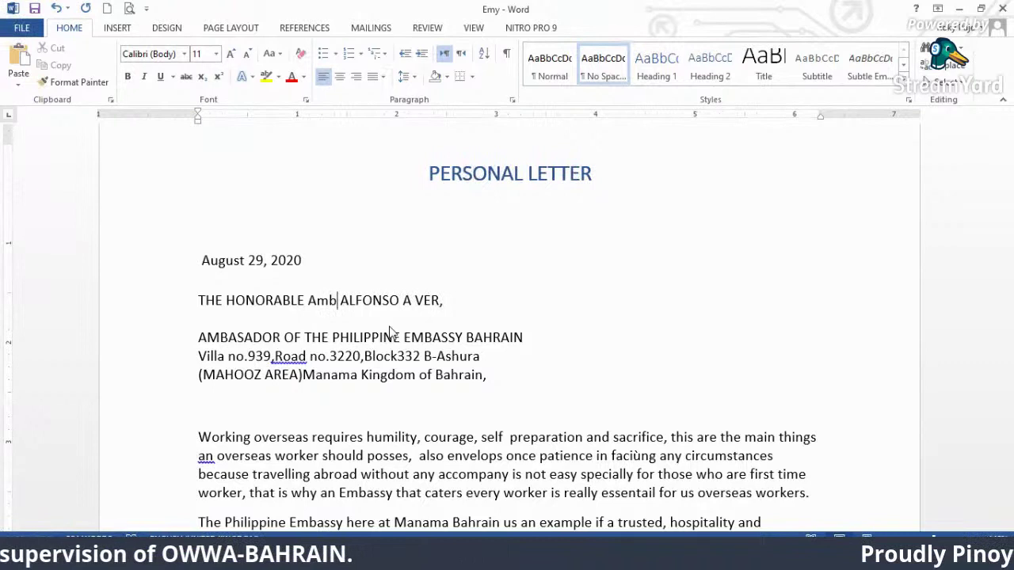
key("BackSpace")
key("BackSpace")
type("MB")
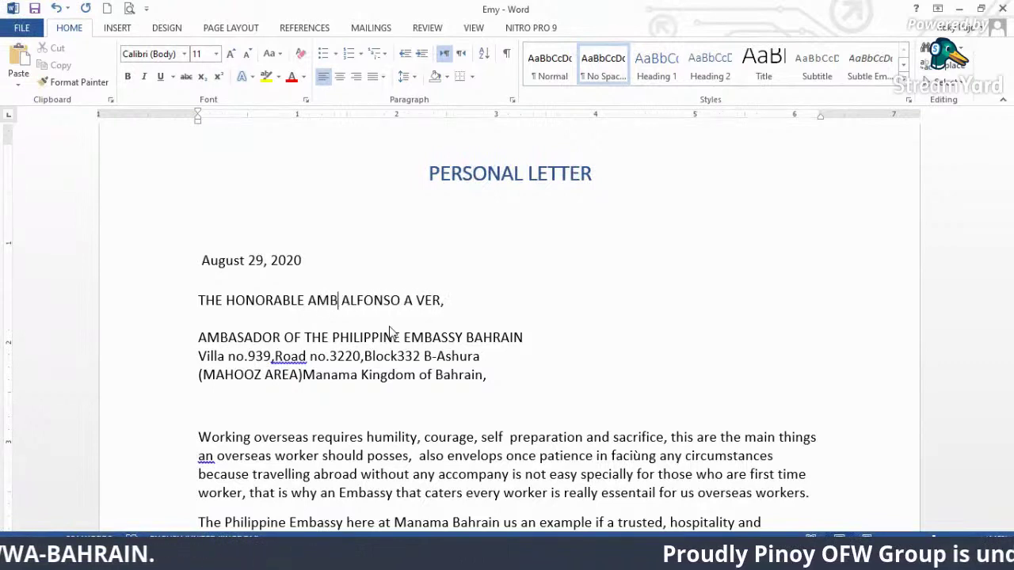
type(".")
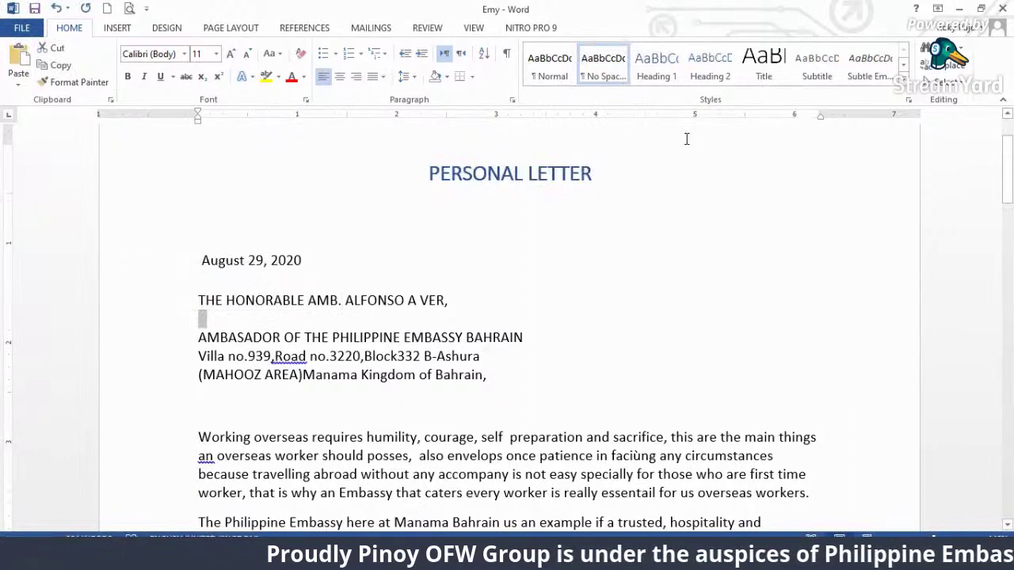
- Delete the blank line below the addressee's name and correct "AMBASADOR" to "AMBASSADOR"
key("BackSpace")
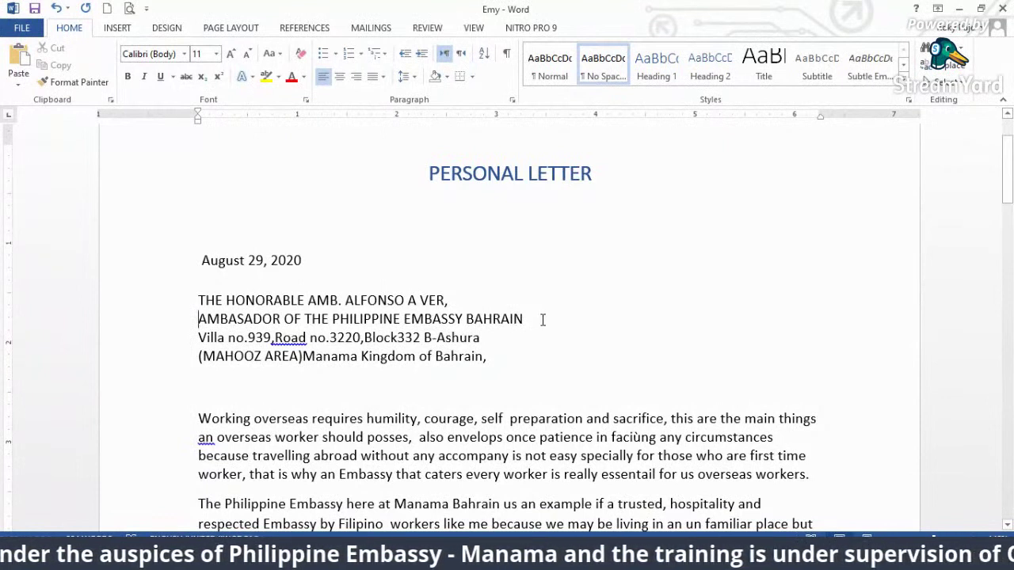
left_click(244, 320)
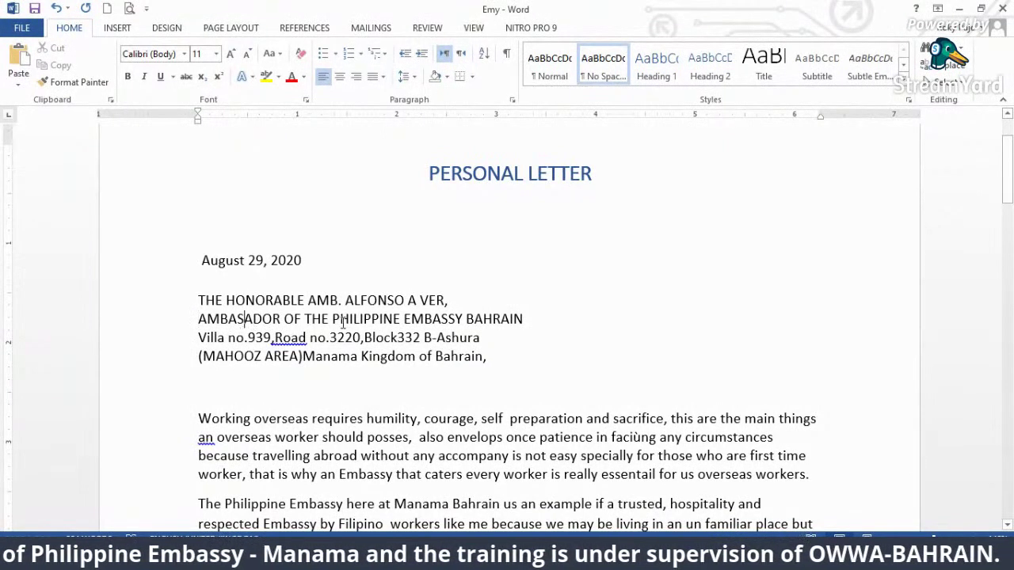
type("S")
left_click(614, 319)
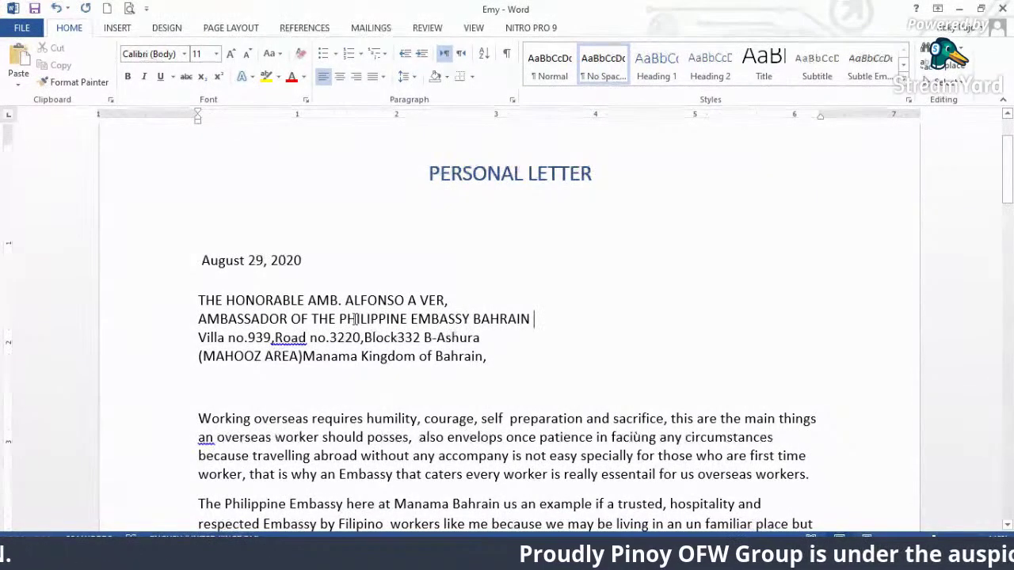
- Split the ambassador's title line into "AMBASSADOR OF THE PHILIPPINES" and a separate line "PHILIPPINE EMBASSY BAHRAIN"
left_click(405, 318)
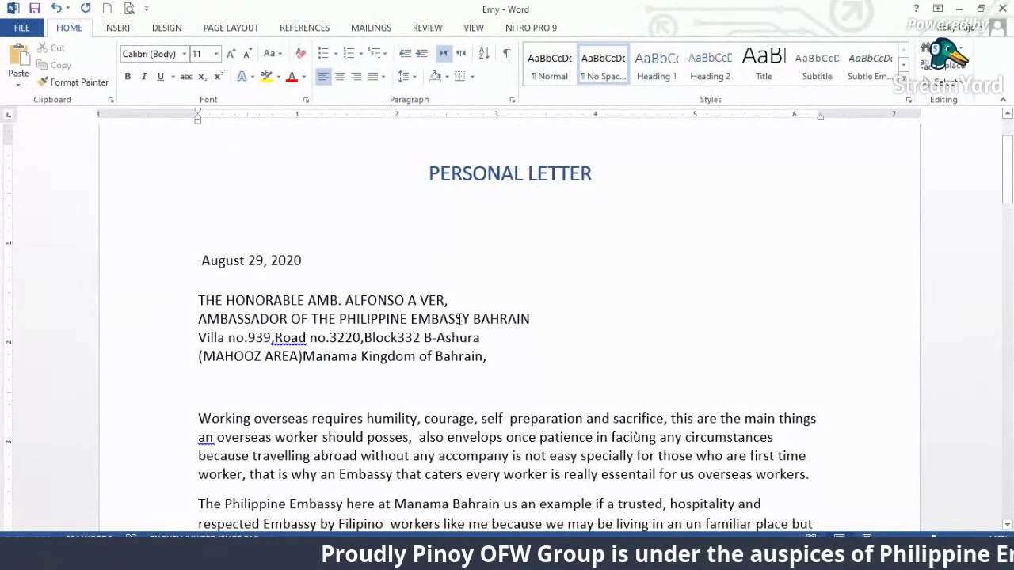
type("S")
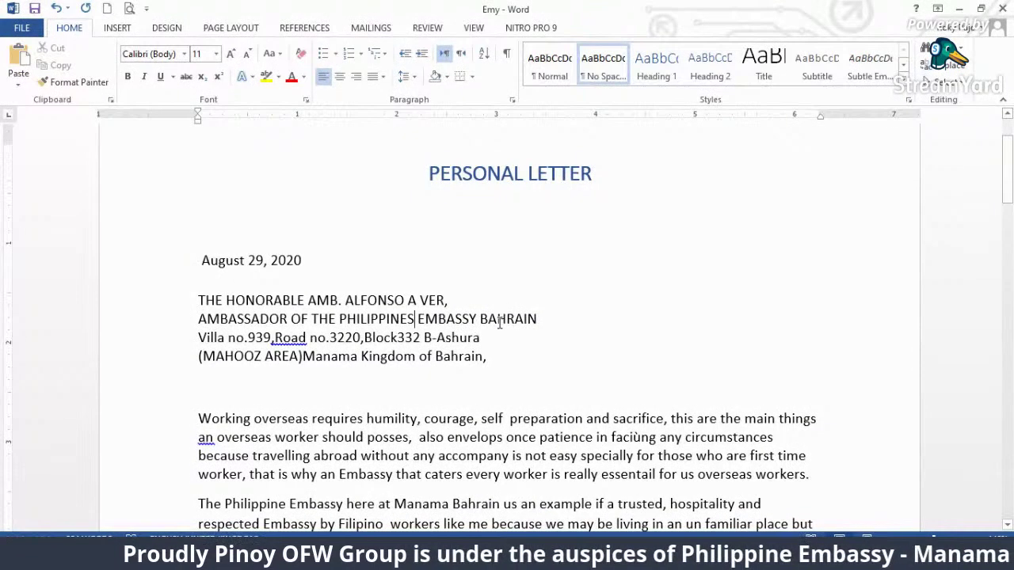
key("Delete")
key("Return")
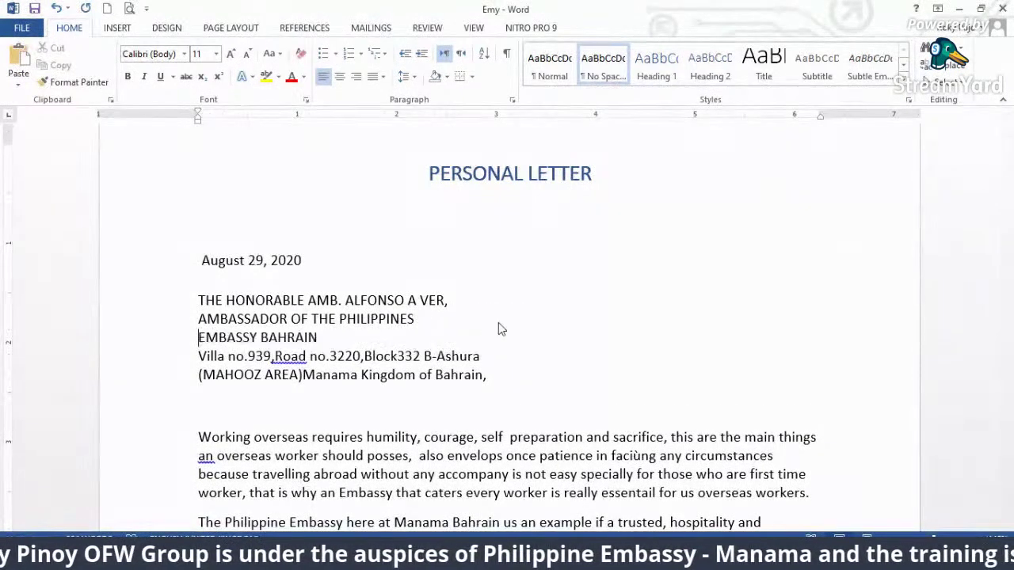
type("Phil")
key("BackSpace")
key("BackSpace")
key("BackSpace")
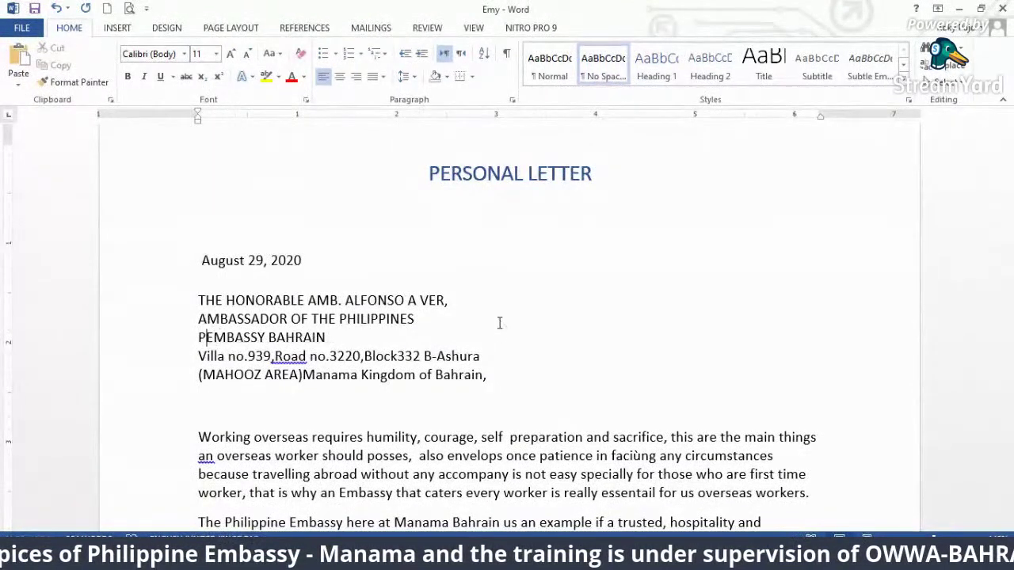
type("HILIP")
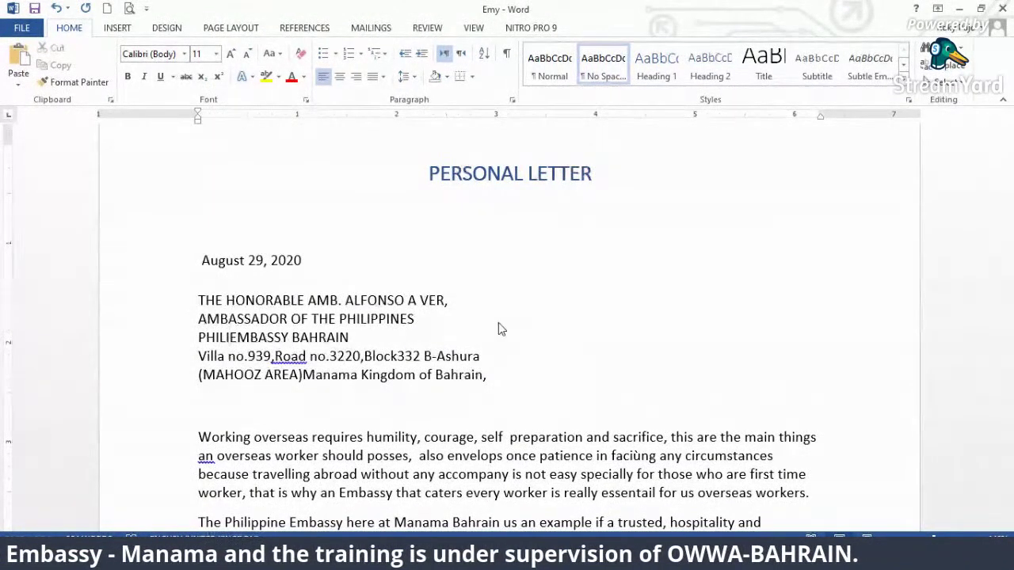
type("PINE")
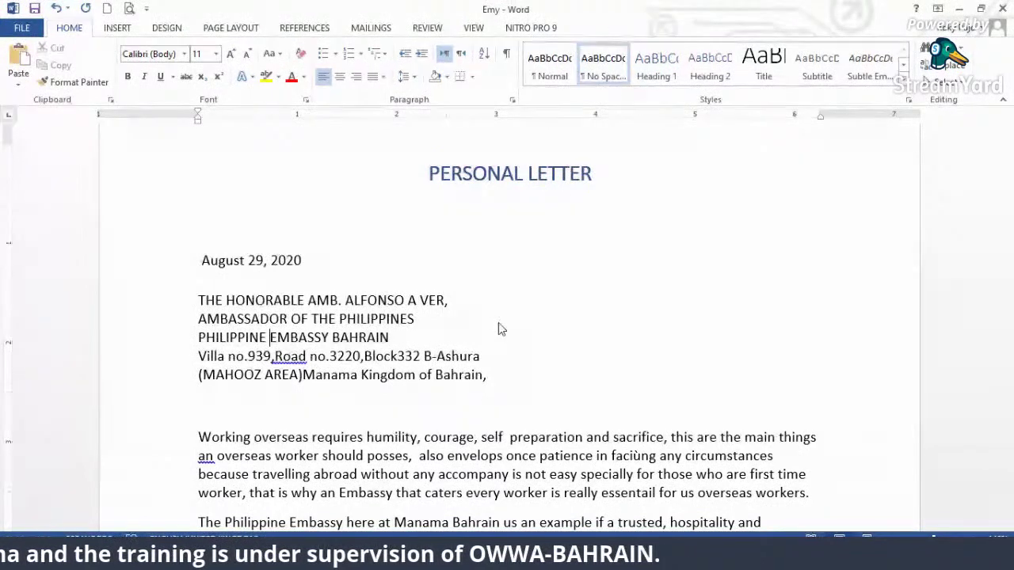
- Delete the villa, road and block details and the parenthesised area name from the embassy address
left_click_drag(477, 356, 191, 356)
key("Delete")
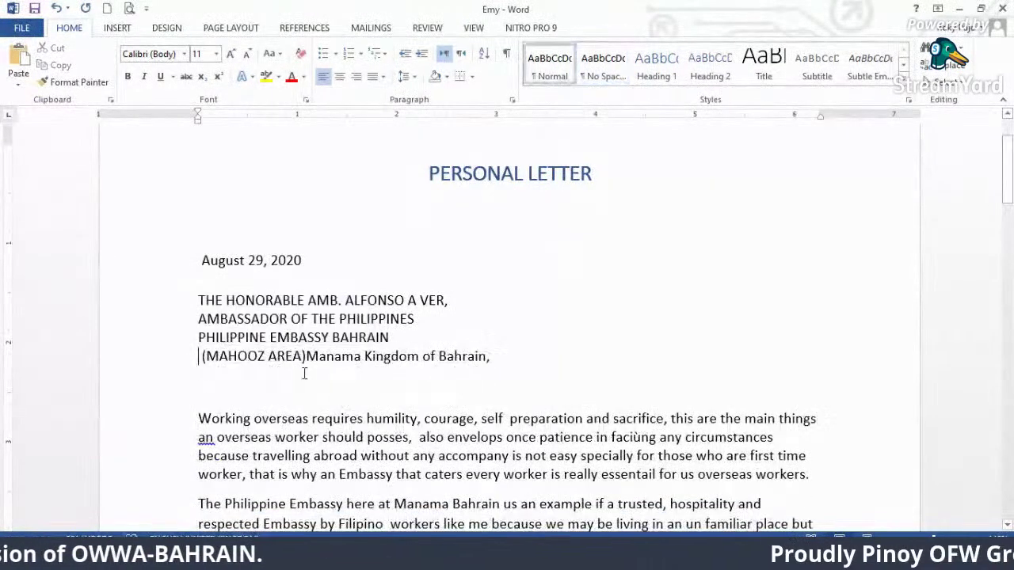
left_click_drag(306, 356, 147, 355)
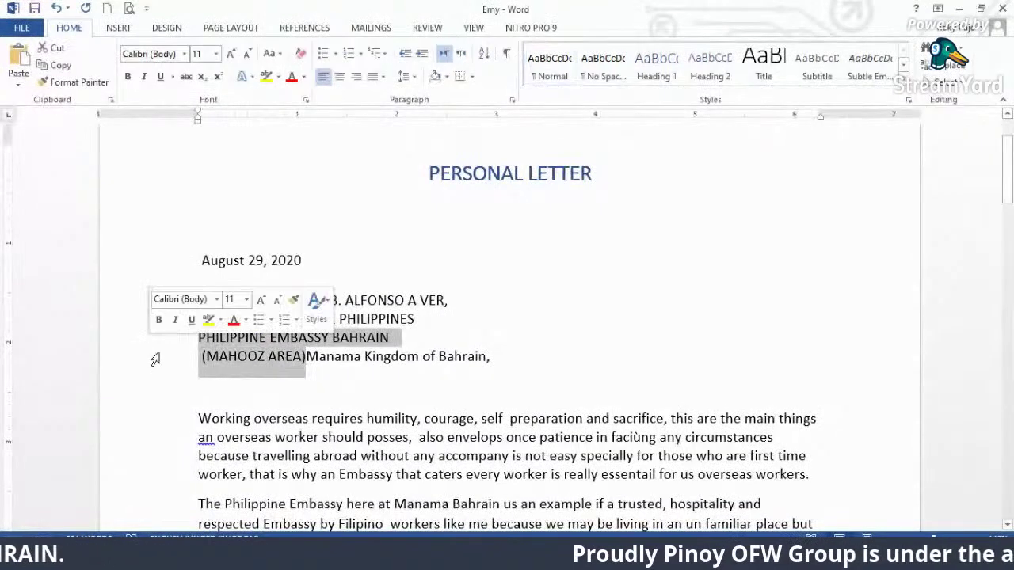
left_click(148, 355)
left_click_drag(305, 357, 199, 358)
key("Delete")
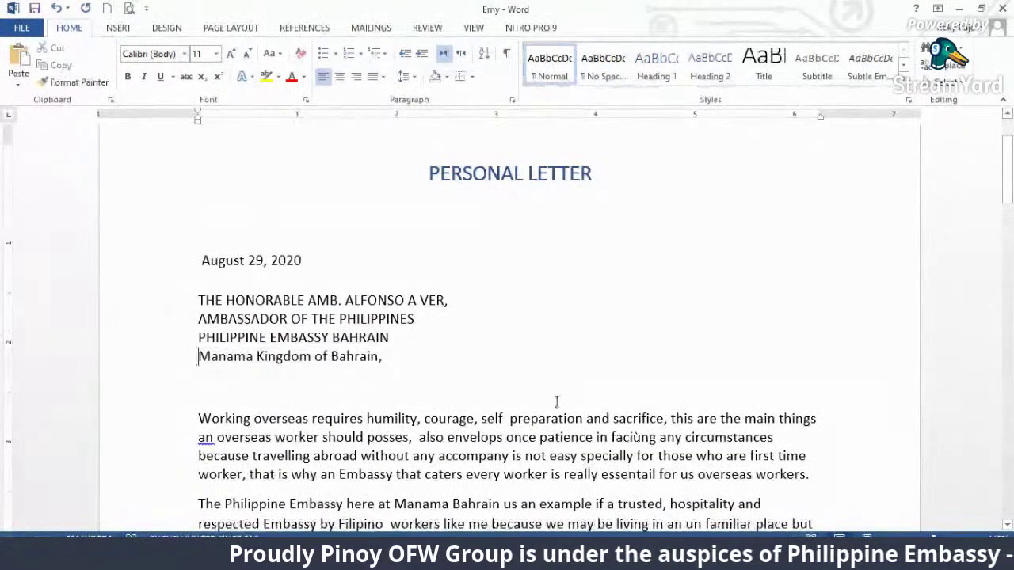
- Correct the last address line to "Manama, Kingdom of Bahrain", with a comma after the city and none at the end
left_click(384, 358)
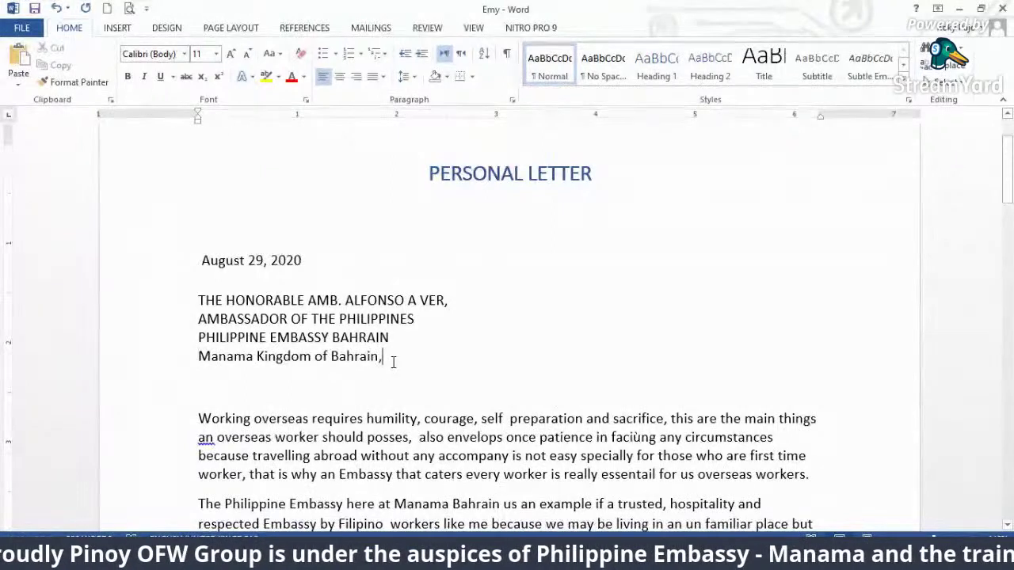
left_click(255, 358)
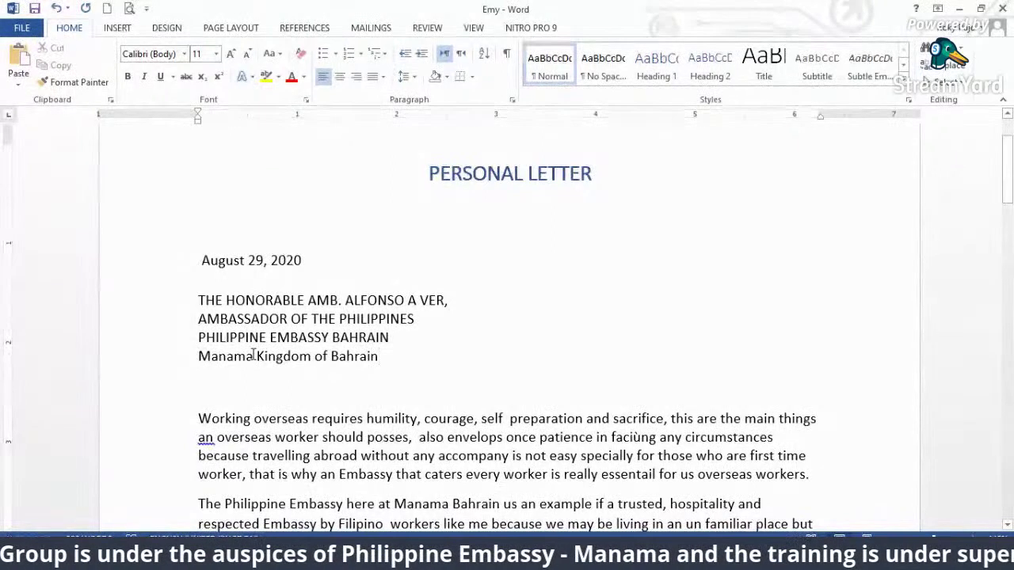
type(",")
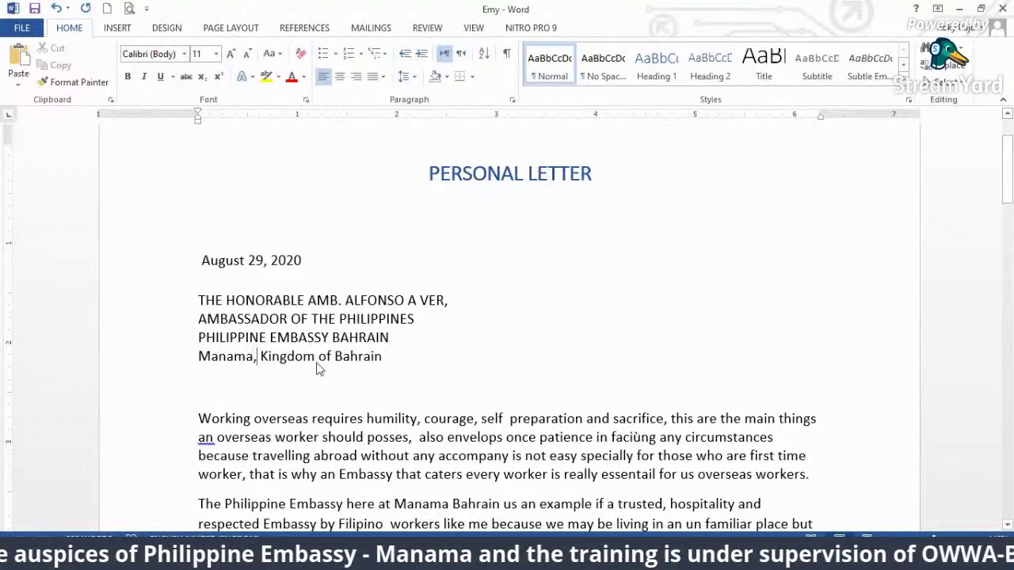
- Change the three uppercase addressee lines above "Manama, Kingdom of Bahrain" to sentence case
left_click_drag(399, 343, 204, 301)
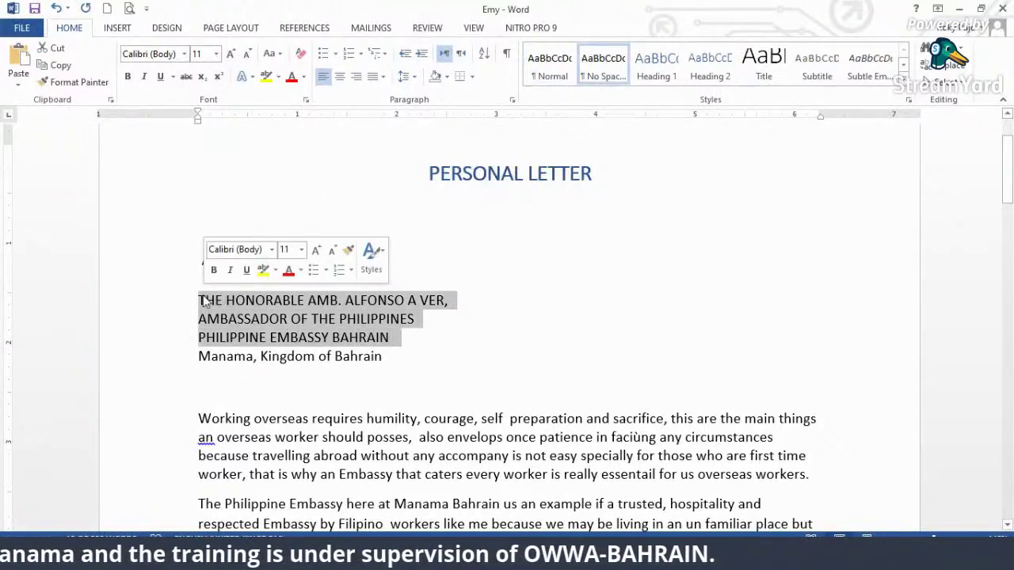
key("shift+F3")
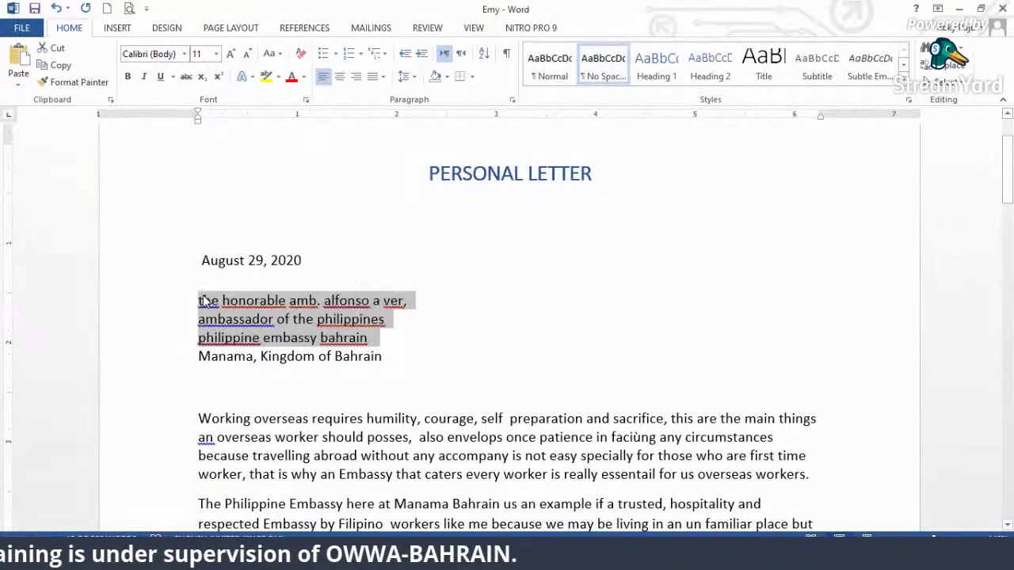
key("shift+F3")
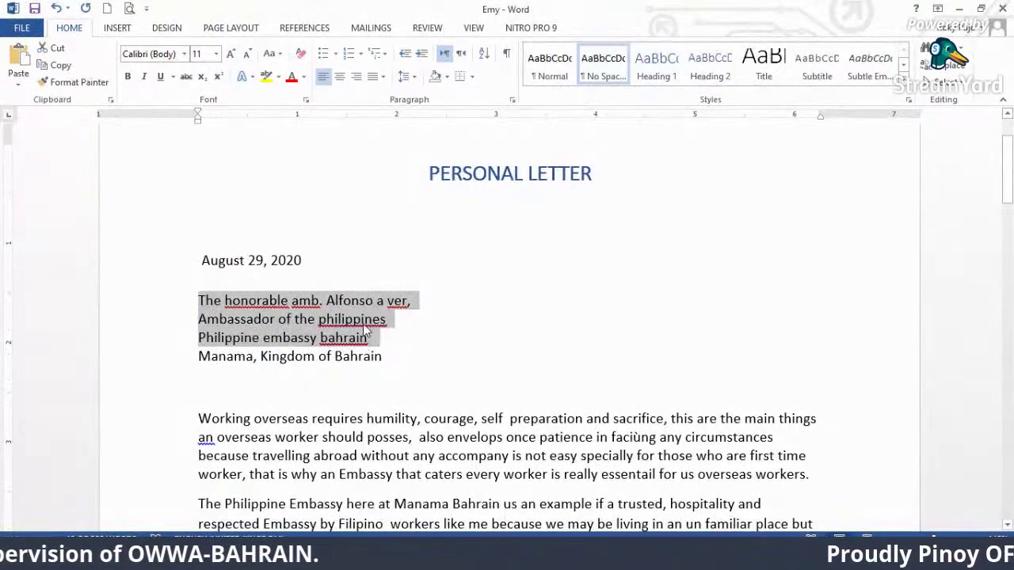
- Replace "honorable" with the suggested spelling "honourable" and capitalise "Amb." in the addressee's name line
left_click(293, 342)
right_click(256, 301)
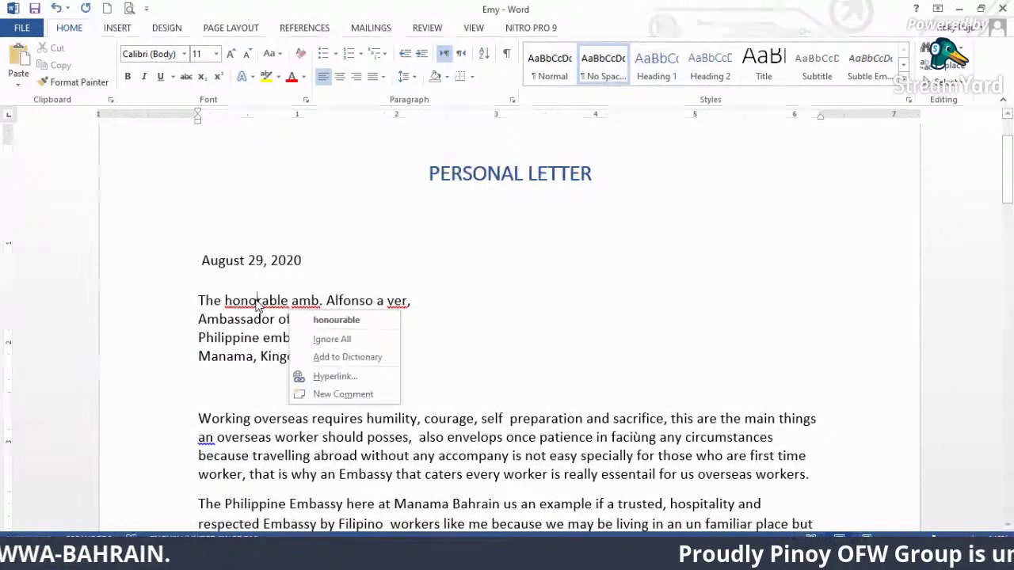
left_click(300, 319)
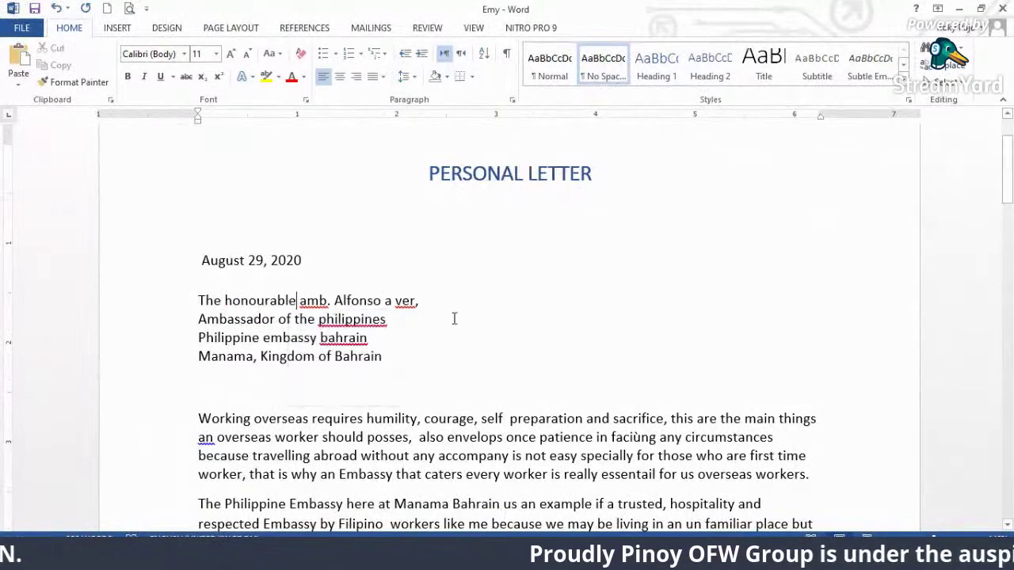
left_click(303, 301)
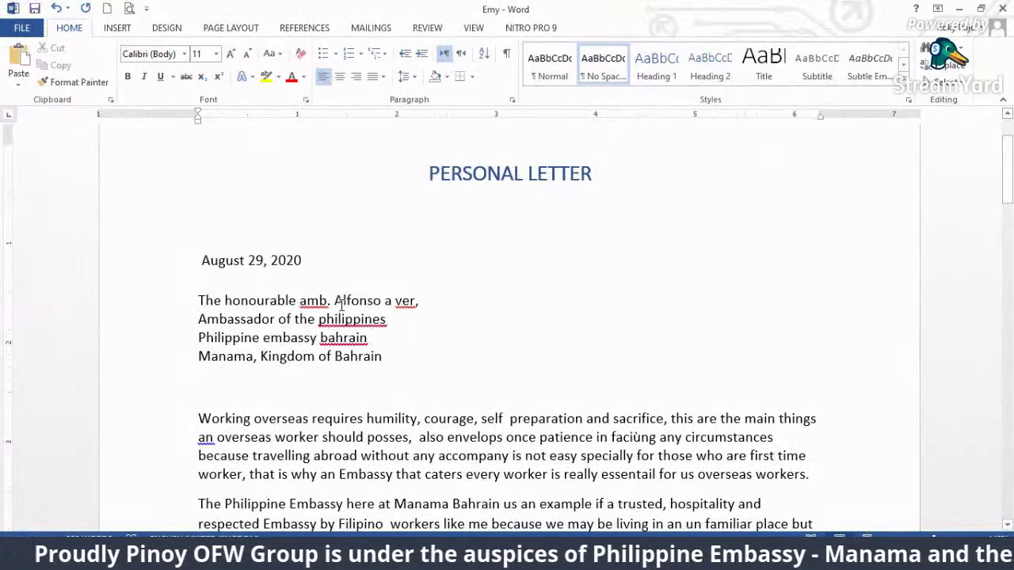
key("BackSpace")
type("A")
- Capitalise the ambassador's surname and middle initial, adding a period after the initial and removing the comma ending the line
left_click(400, 303)
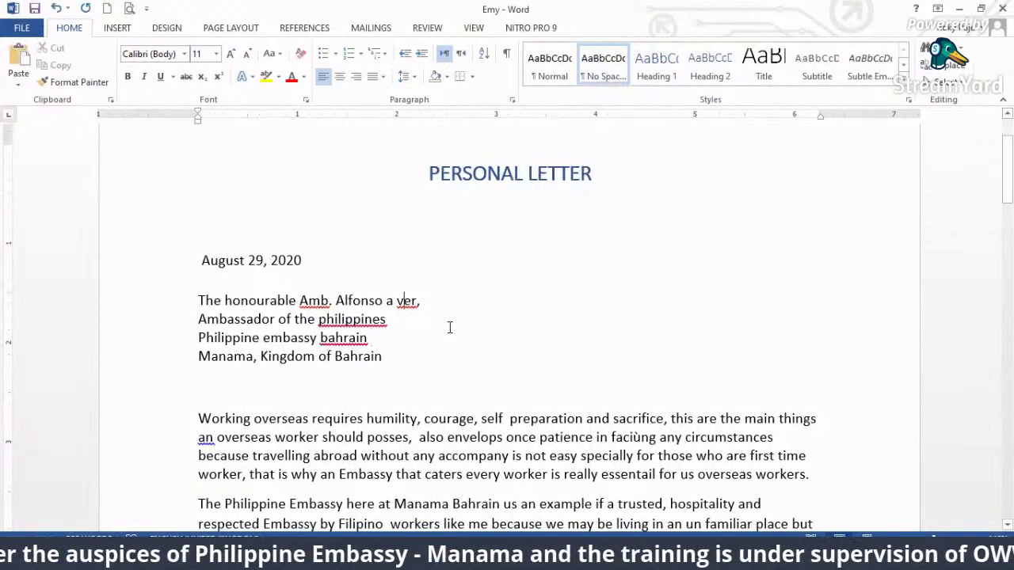
key("BackSpace")
type("V")
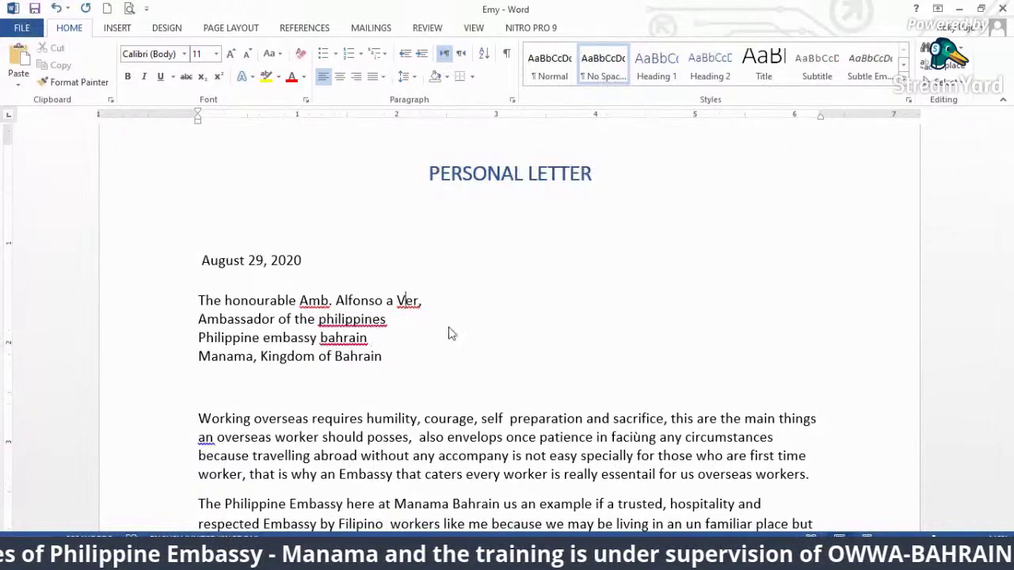
left_click(396, 302)
key("BackSpace")
type("A.")
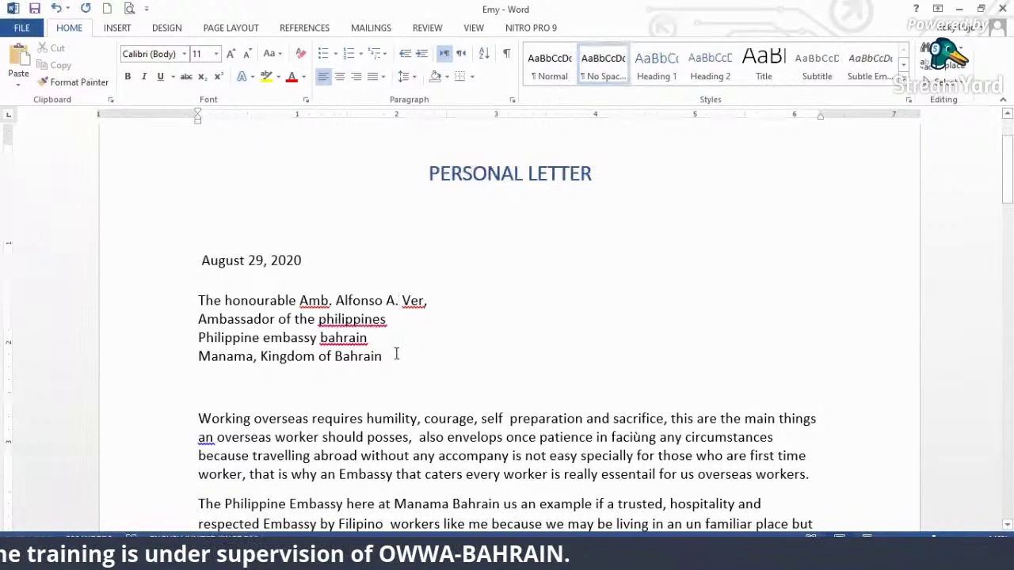
left_click(434, 302)
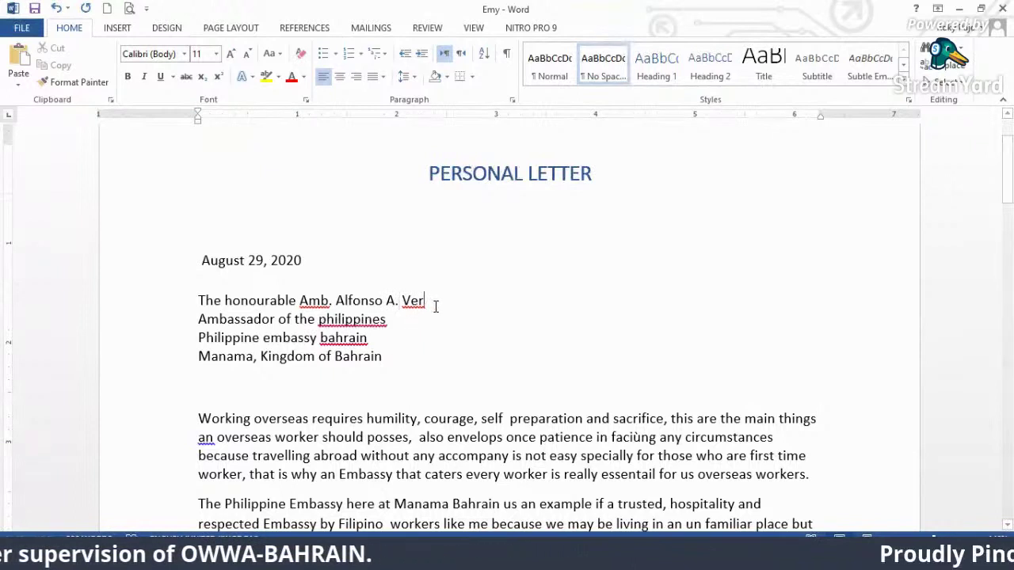
- Capitalise "Philippines" in the ambassador's title line and "Embassy" and "Bahrain" in the line below it
left_click(326, 318)
key("BackSpace")
type("P")
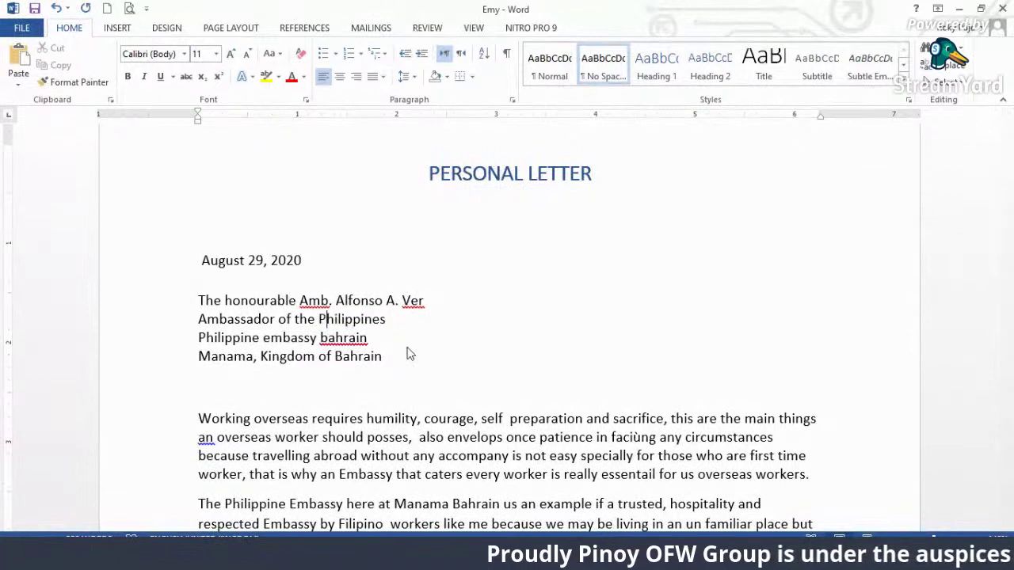
left_click(327, 337)
key("BackSpace")
type("B")
left_click(391, 363)
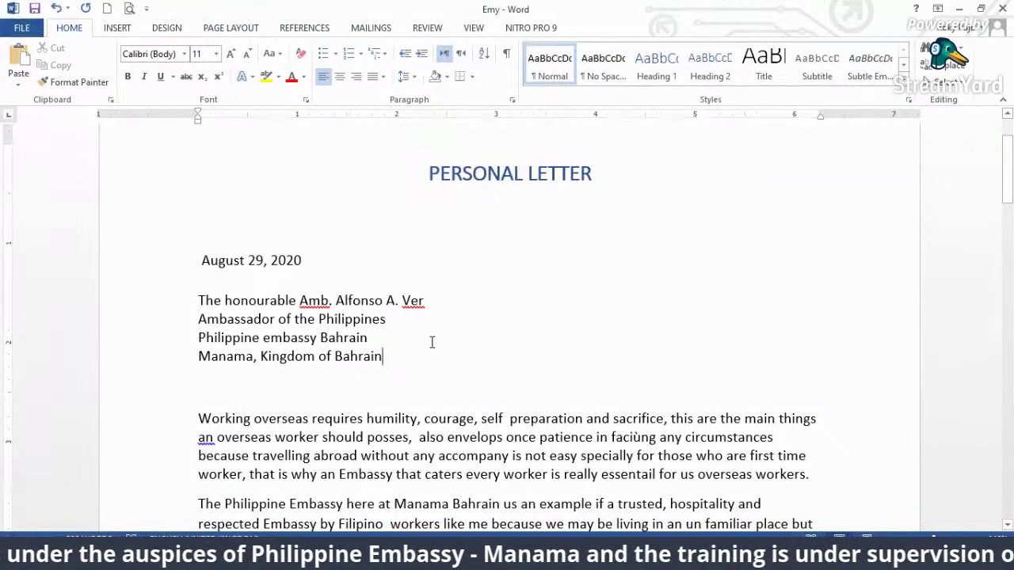
left_click(270, 338)
key("BackSpace")
type("E")
left_click(385, 414)
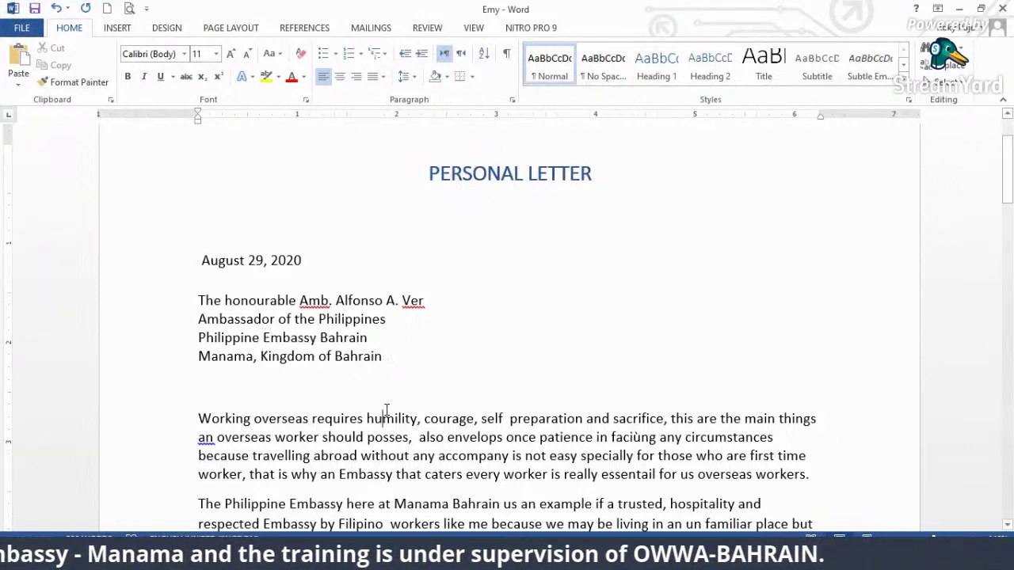
- Make the addressee line with the ambassador's name bold
scroll(399, 401, "down", 3)
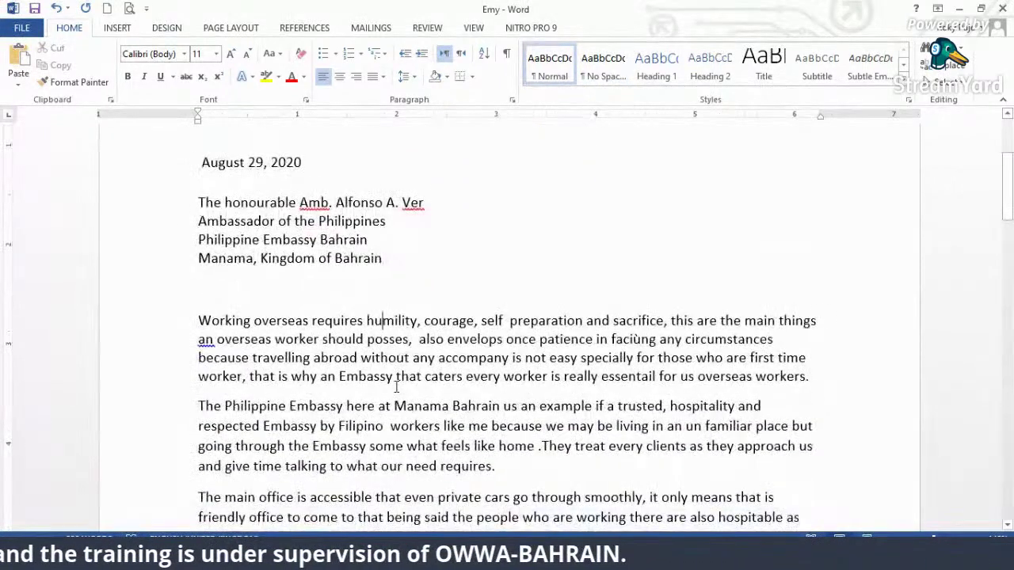
left_click_drag(427, 203, 187, 194)
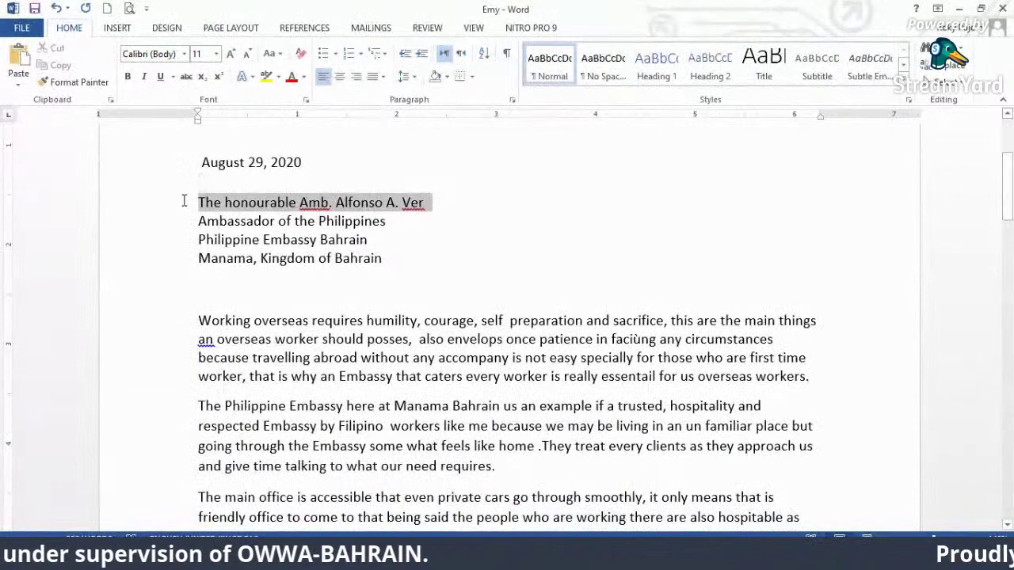
key("ctrl+b")
left_click(579, 292)
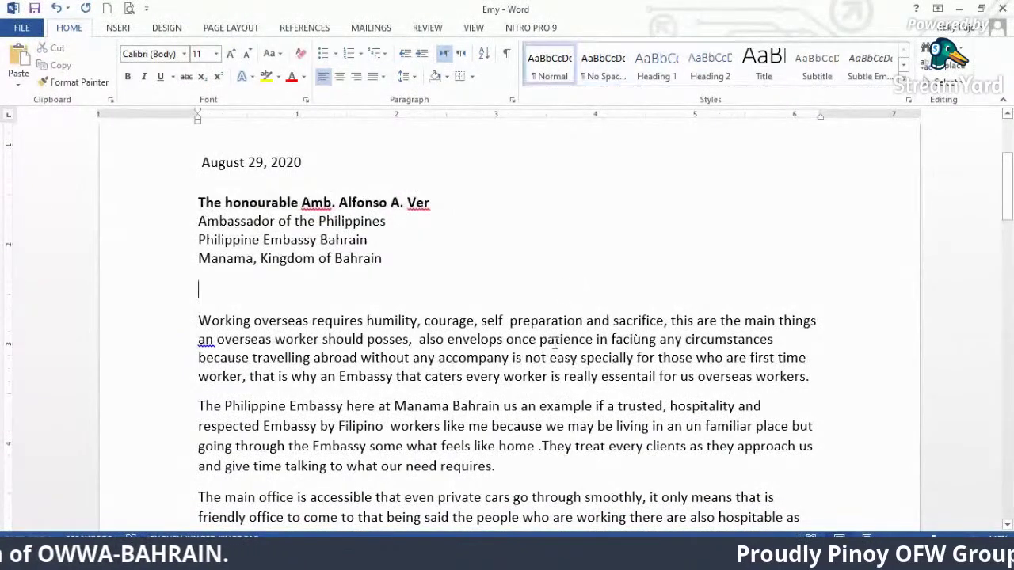
- Delete the empty three-column table and the blank space after the closing paragraph so the extra pages are removed
scroll(546, 349, "down", 3)
scroll(531, 364, "up", 8)
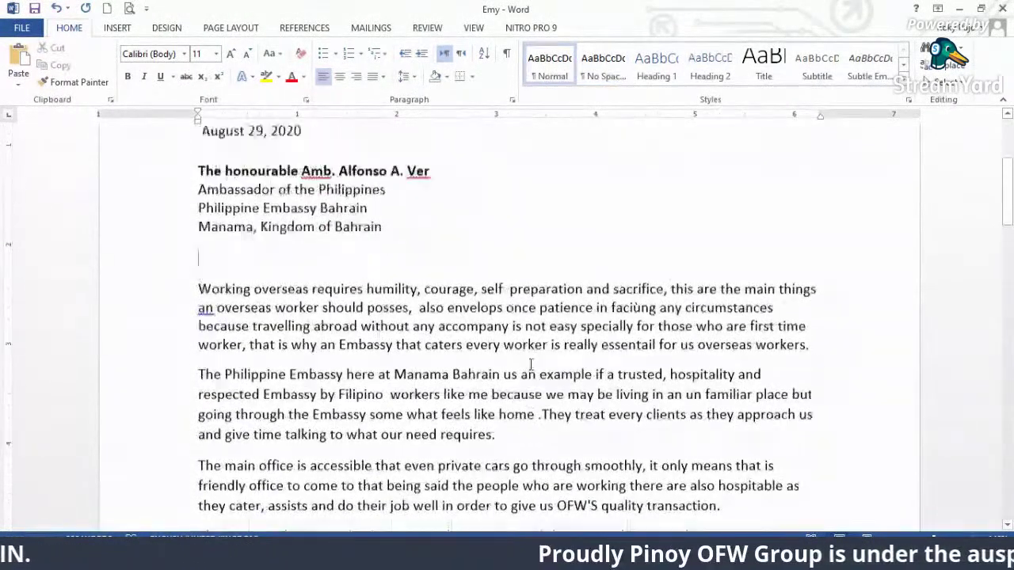
scroll(530, 365, "down", 12)
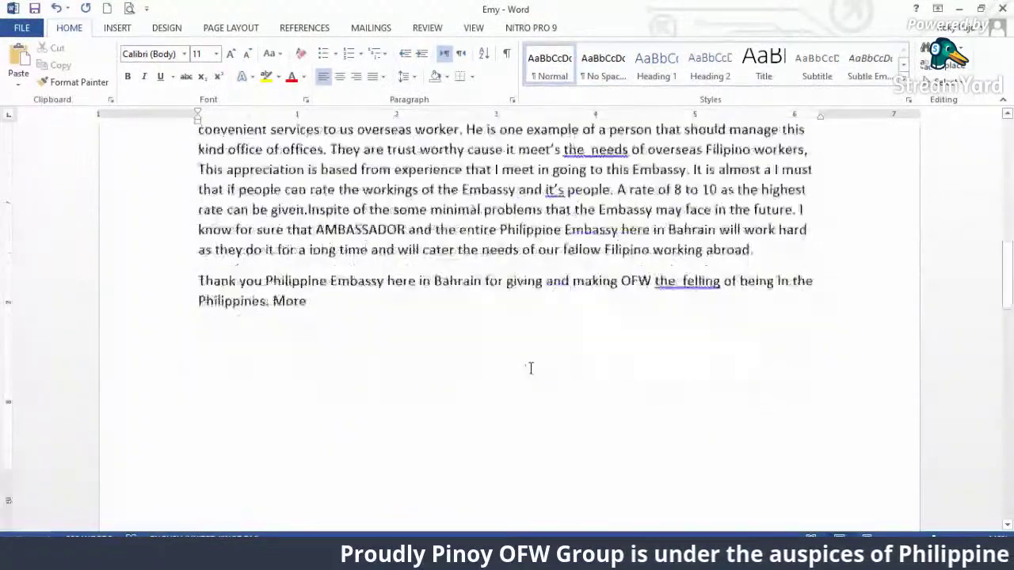
scroll(530, 364, "down", 10)
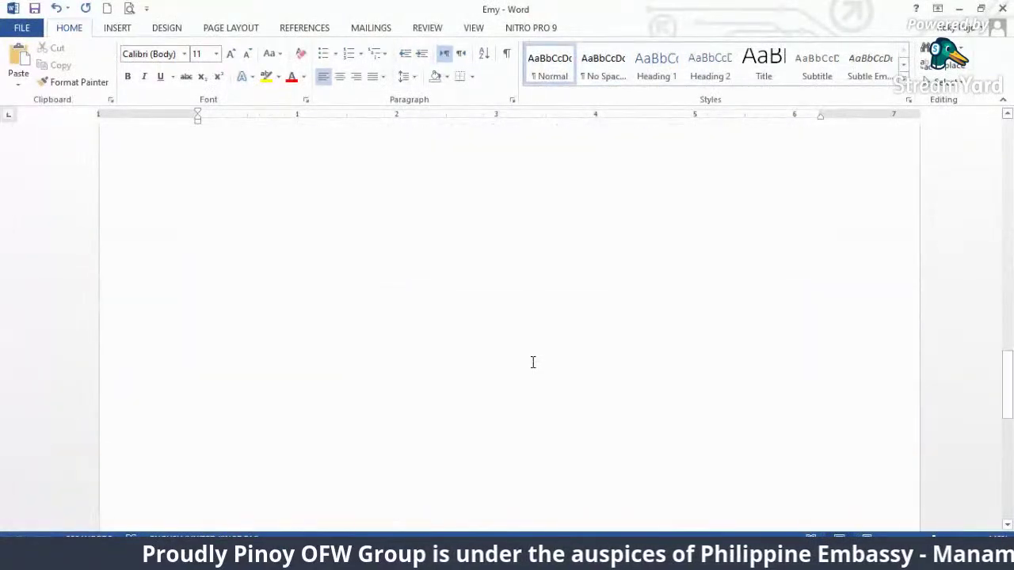
scroll(531, 362, "up", 3)
scroll(237, 388, "up", 3)
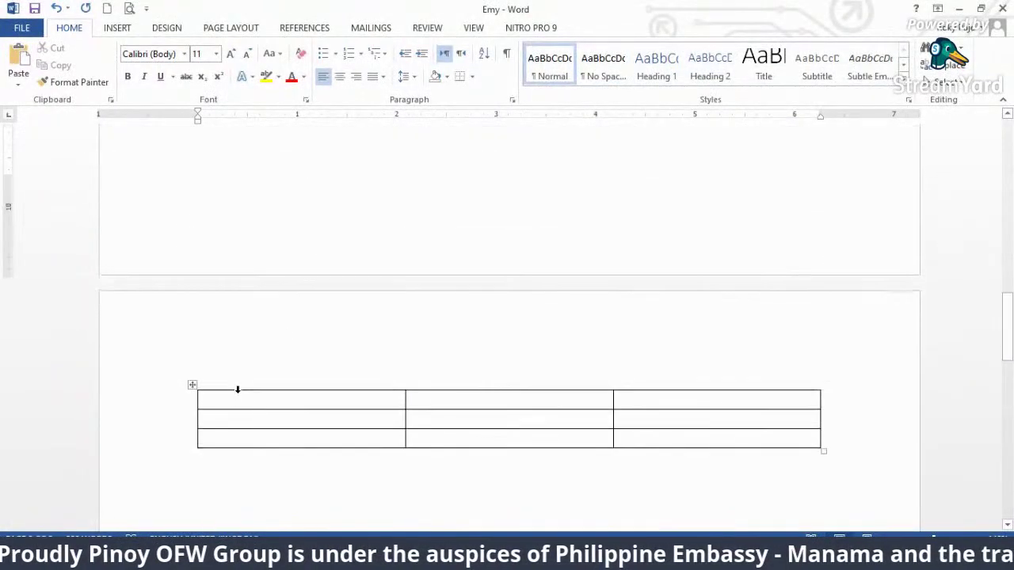
left_click(194, 386)
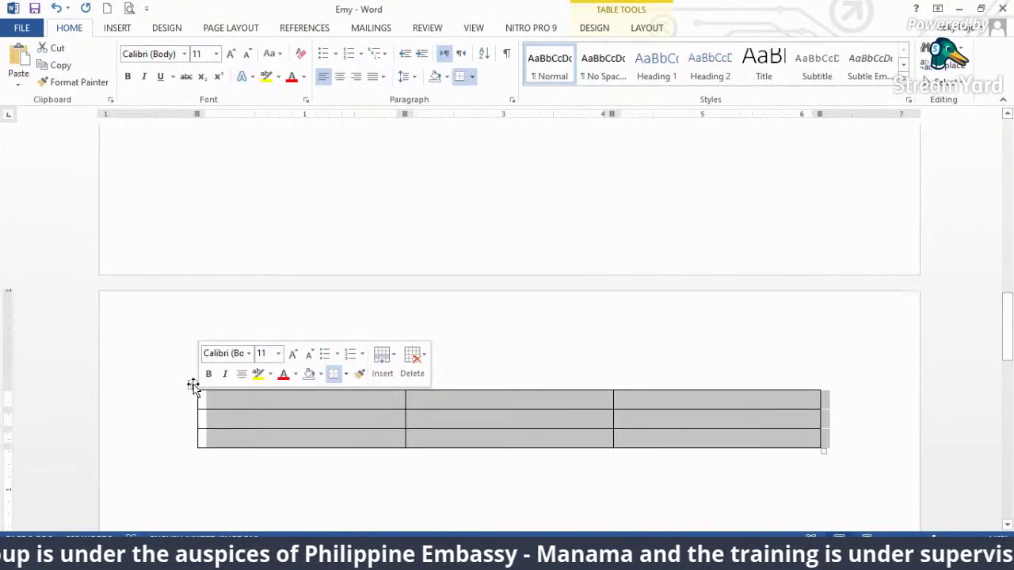
right_click(193, 386)
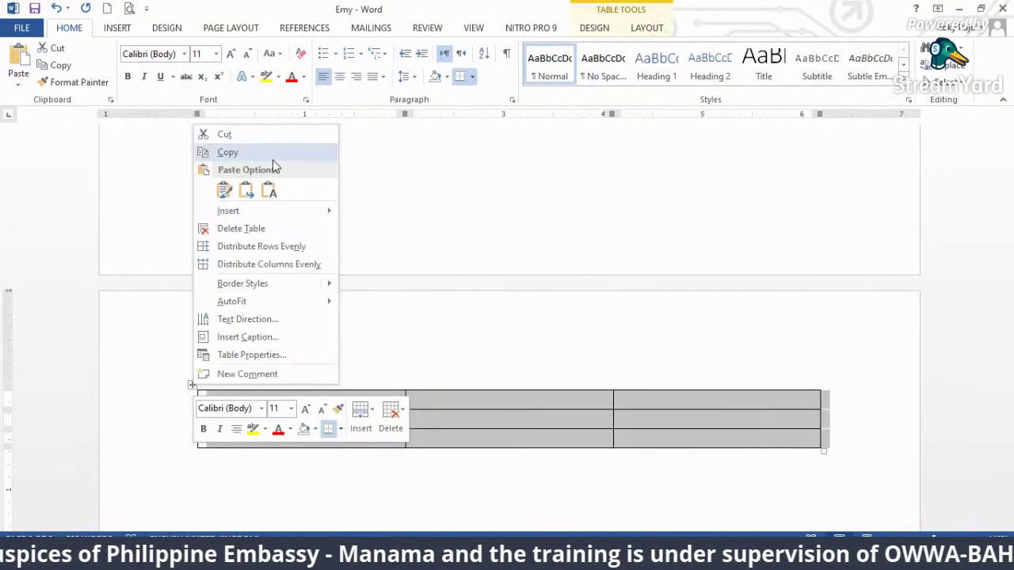
left_click(267, 228)
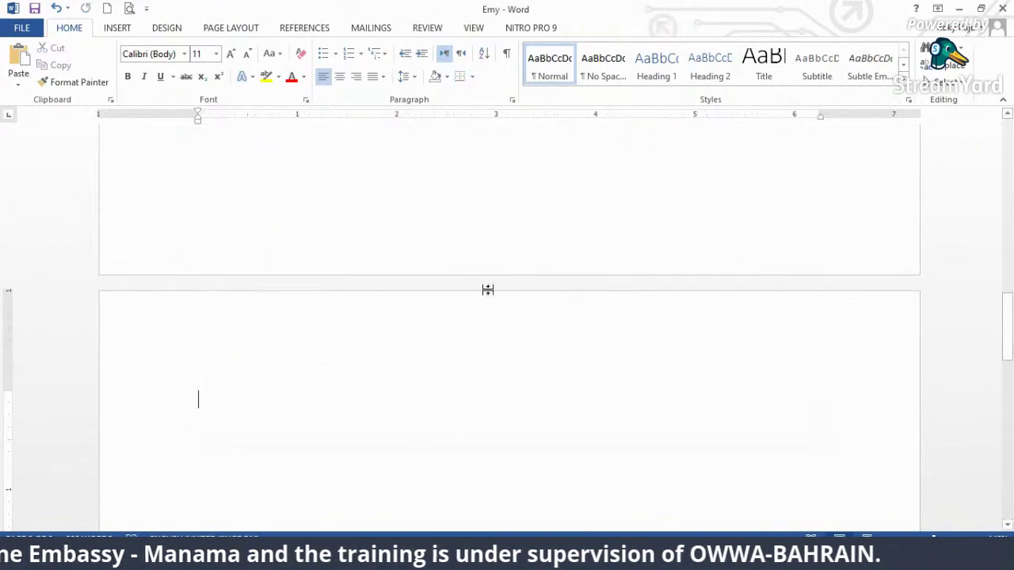
key("BackSpace")
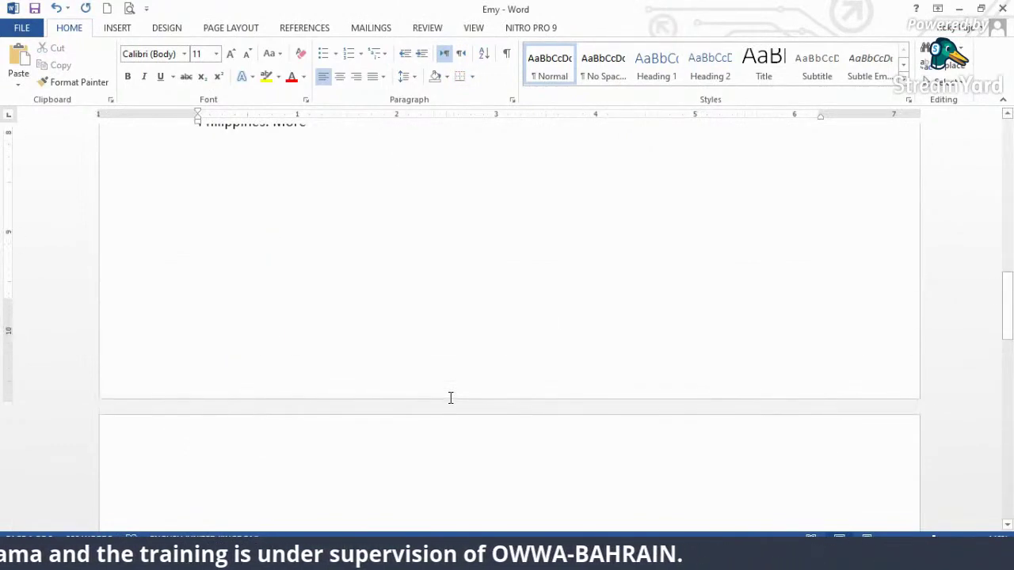
key("BackSpace")
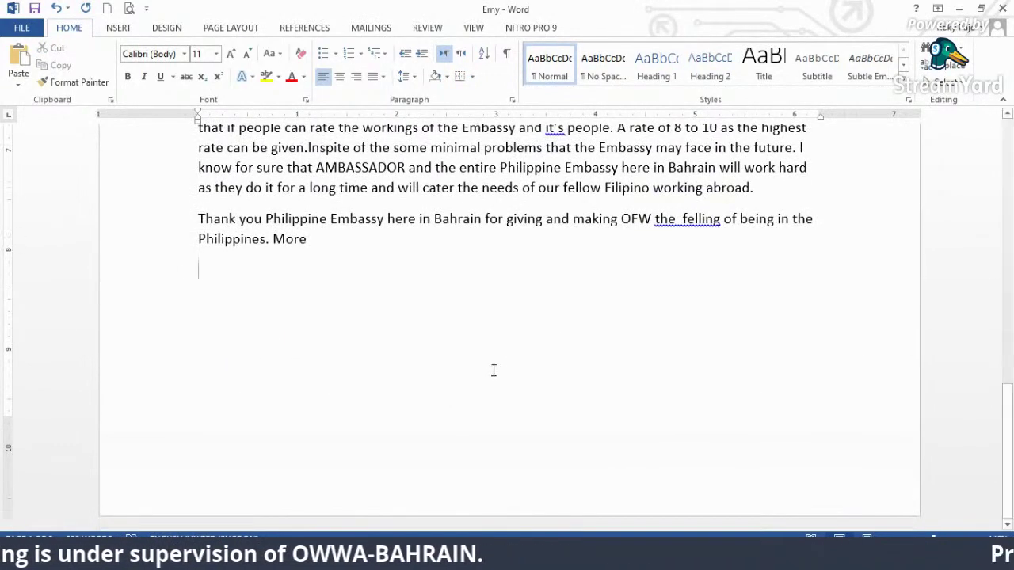
- Change "this" to "these" before "are the main things" and remove the extra space before "also" in the first paragraph
scroll(495, 370, "up", 8)
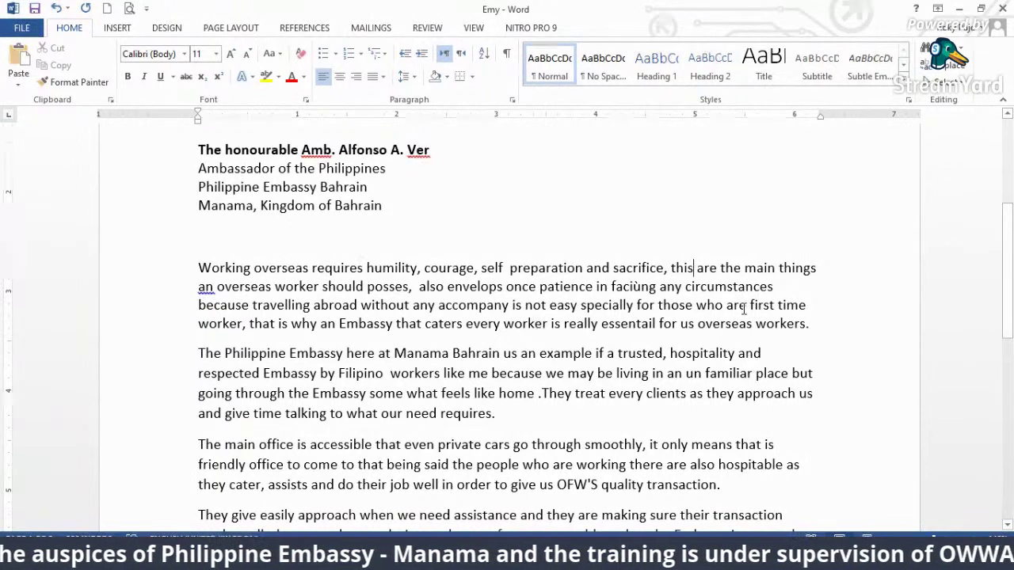
key("BackSpace")
key("BackSpace")
type("ese")
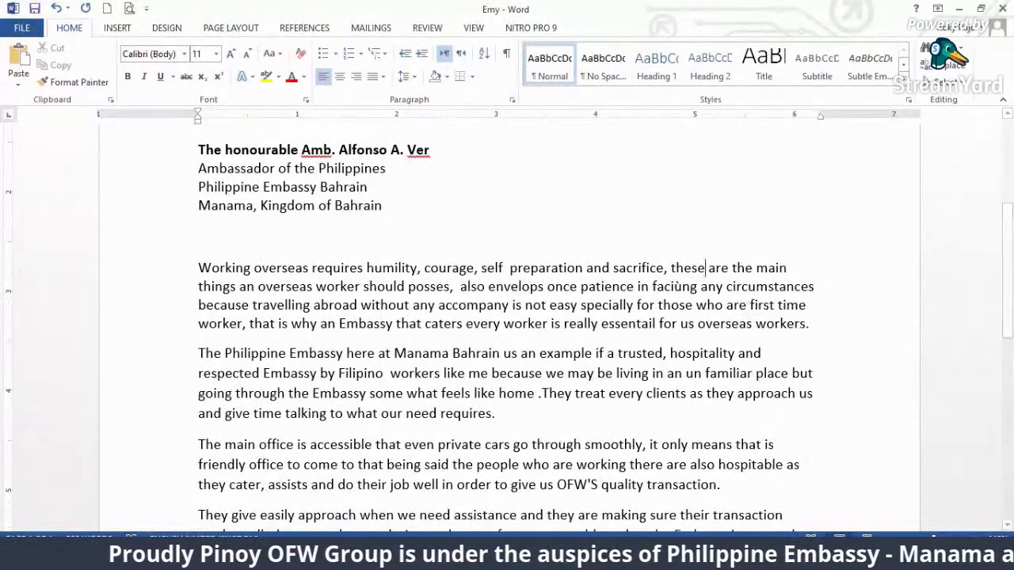
left_click(460, 289)
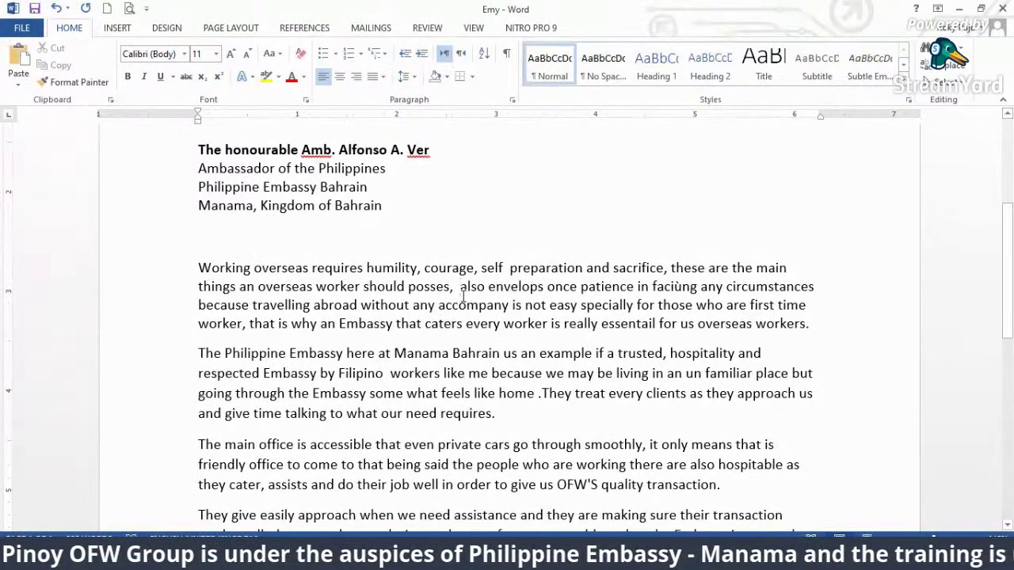
key("BackSpace")
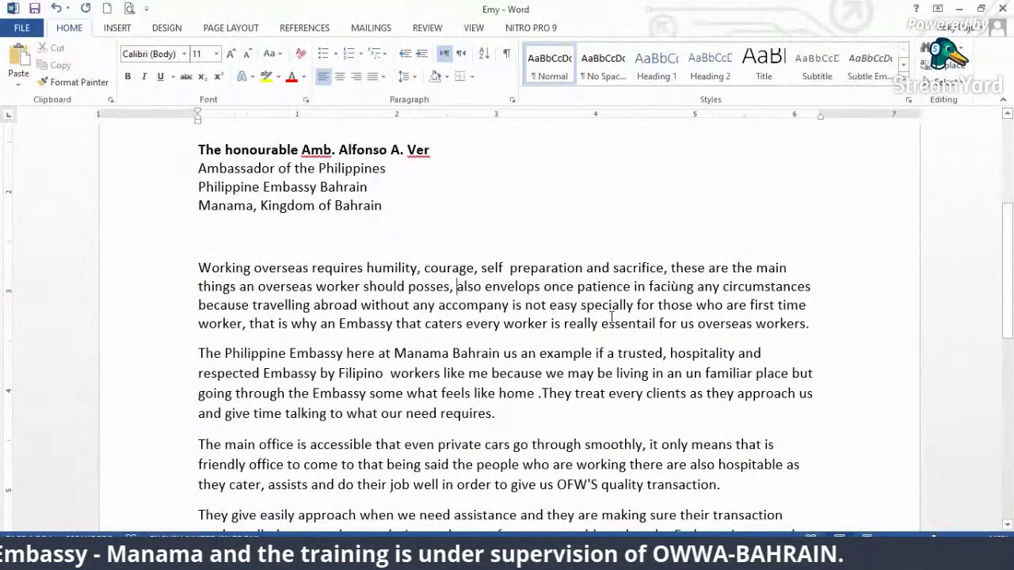
- Correct the misspelled word before "any circumstances" to "facing" and add a comma after "is not easy" in the first paragraph
left_click(678, 287)
key("BackSpace")
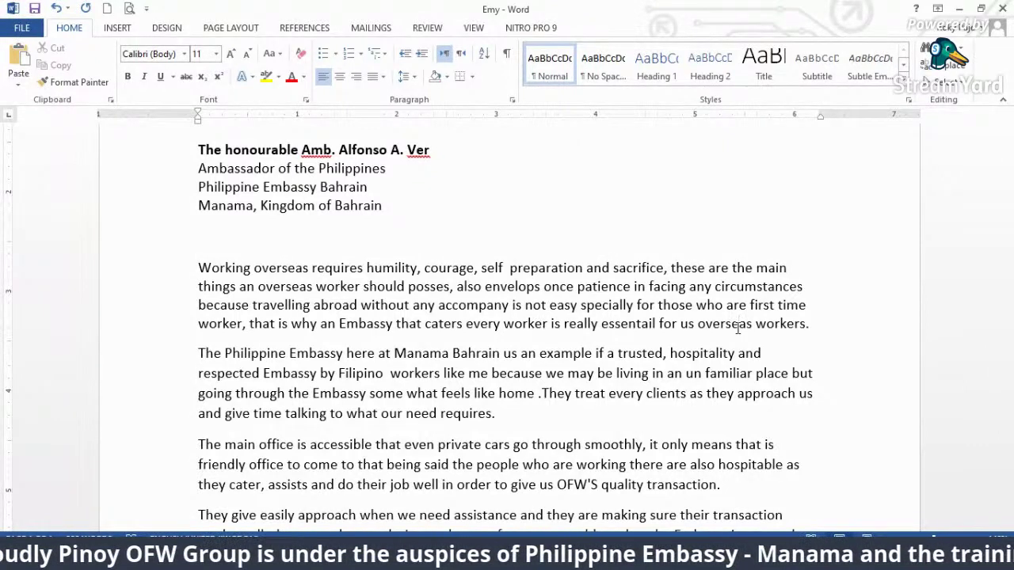
left_click(576, 305)
type(",")
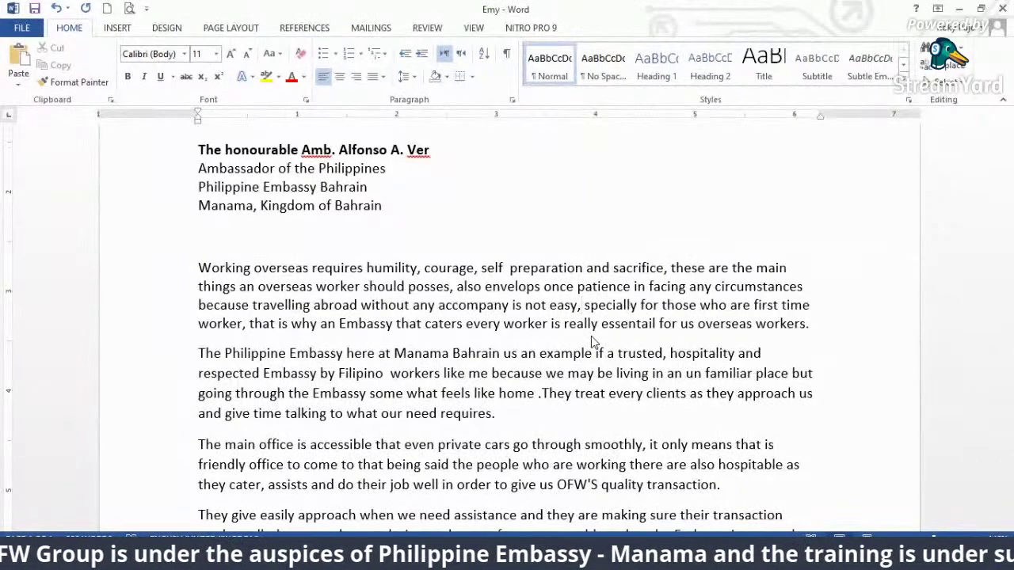
- Change "us" to "is" after "Manama Bahrain" in the second paragraph
scroll(578, 350, "down", 3)
scroll(576, 354, "down", 2)
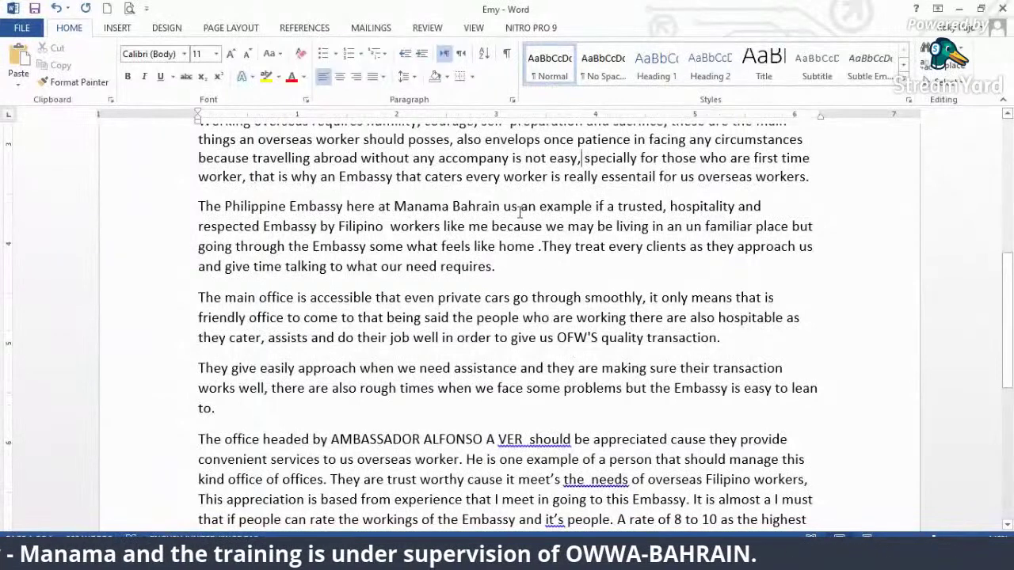
key("BackSpace")
key("BackSpace")
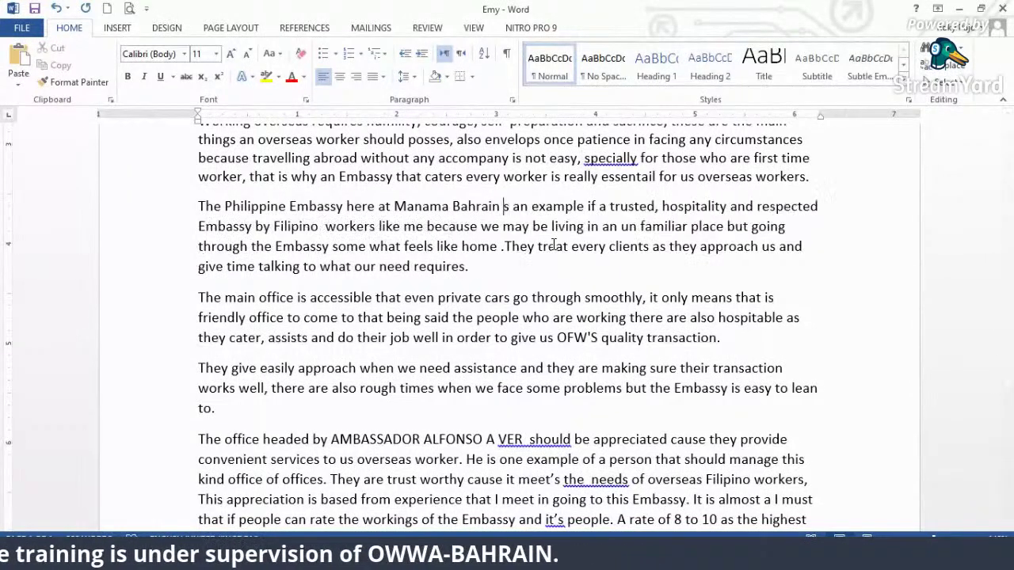
type("is")
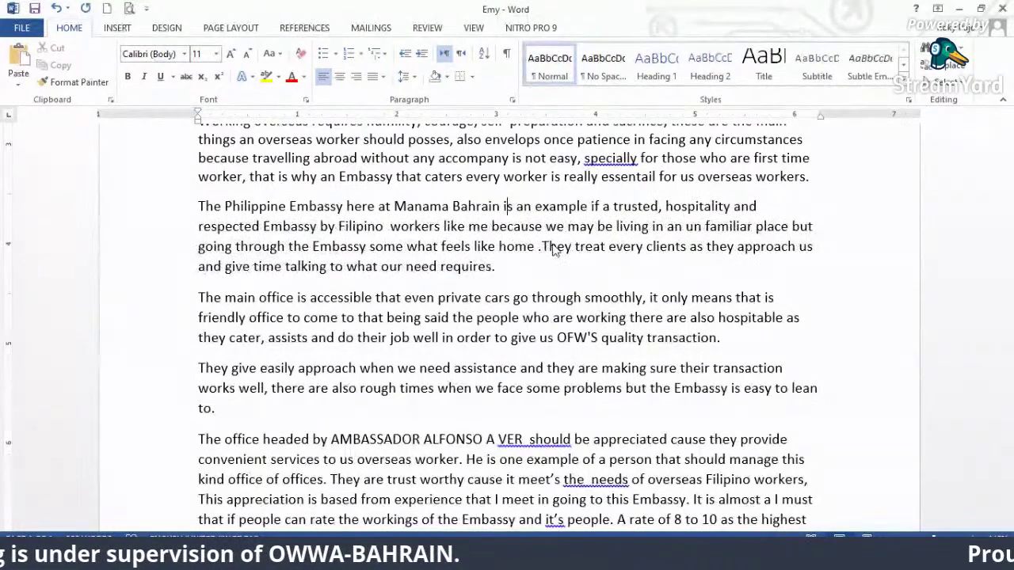
- Replace "specially" with the suggested word "especially" in the first paragraph
right_click(616, 161)
left_click(680, 178)
left_click(624, 246)
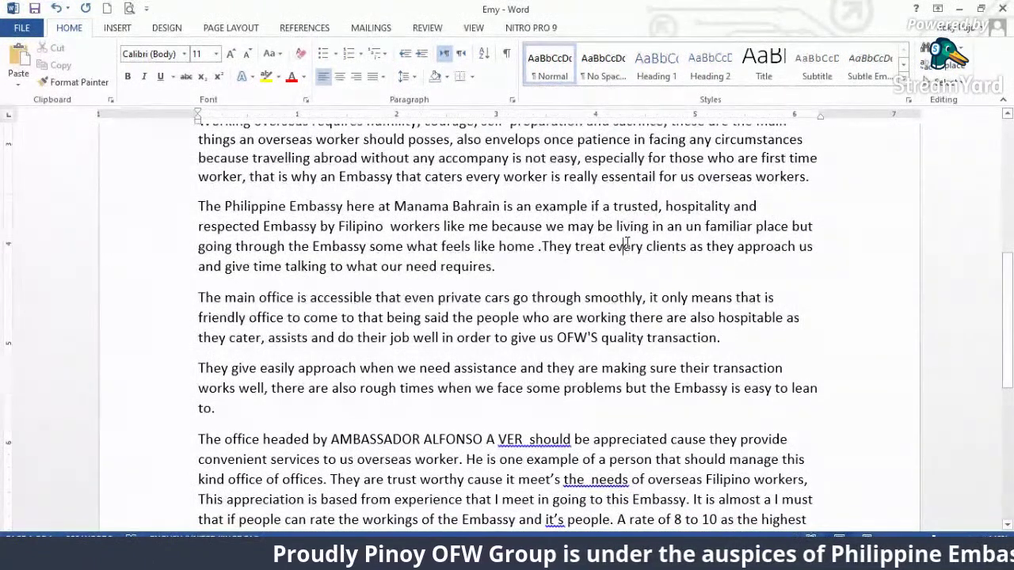
- Replace "if" with "is" after "an example" in the second paragraph
left_click(599, 206)
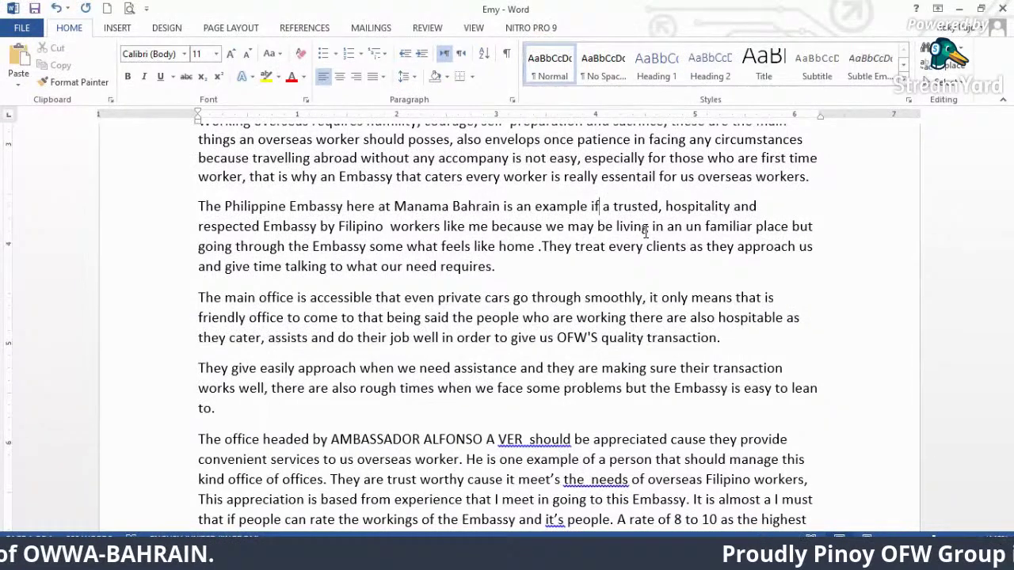
key("BackSpace")
key("BackSpace")
type("of")
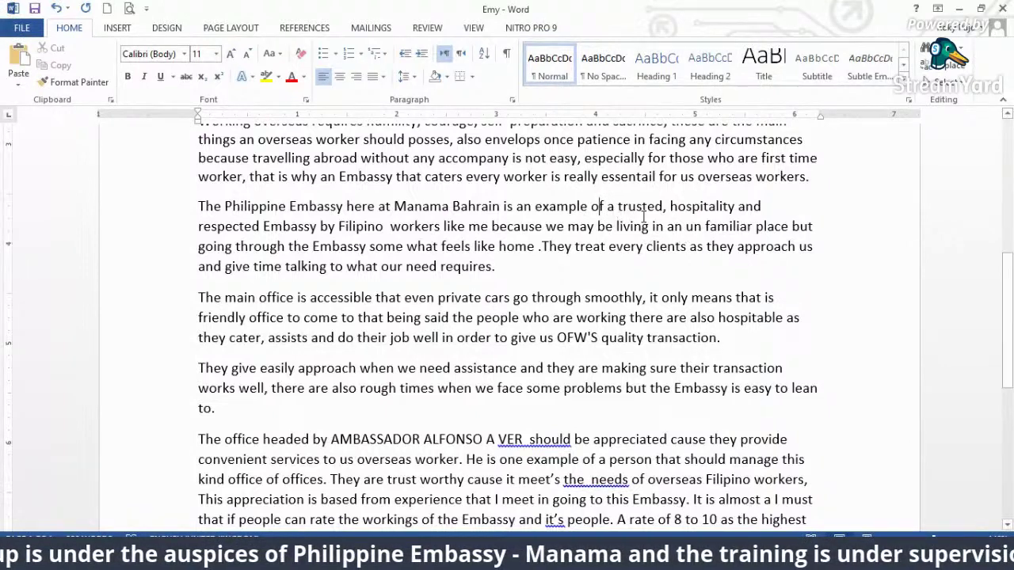
key("BackSpace")
key("BackSpace")
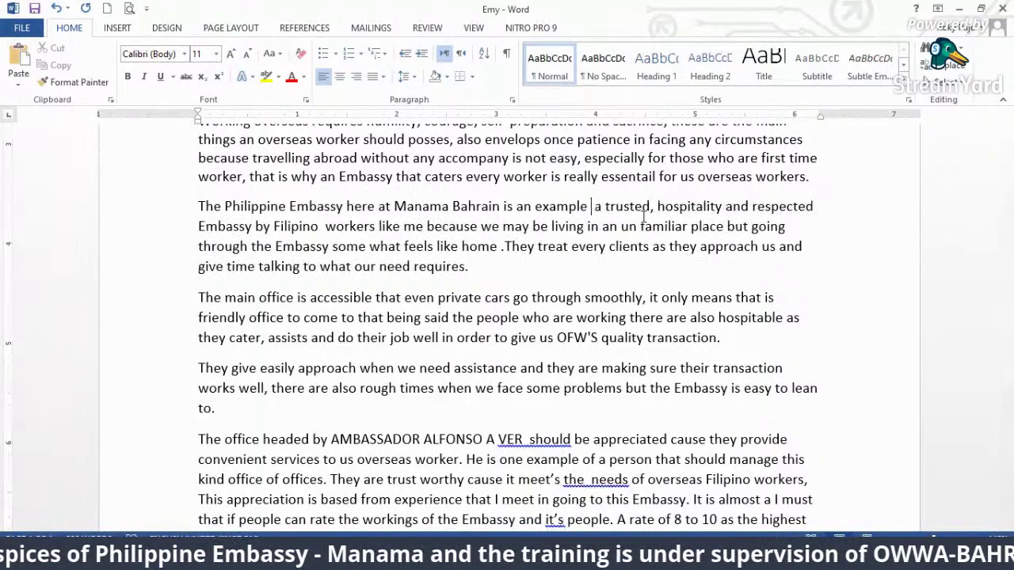
type("is")
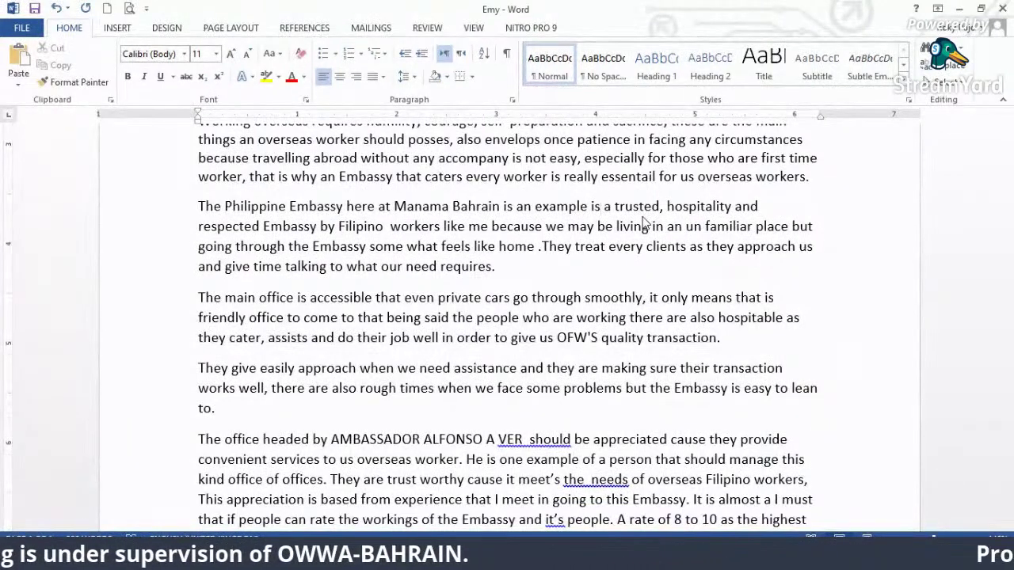
- Delete "Bahrain" after "Manama" in the second paragraph's opening sentence
left_click(501, 206)
left_click_drag(500, 206, 453, 205)
key("Delete")
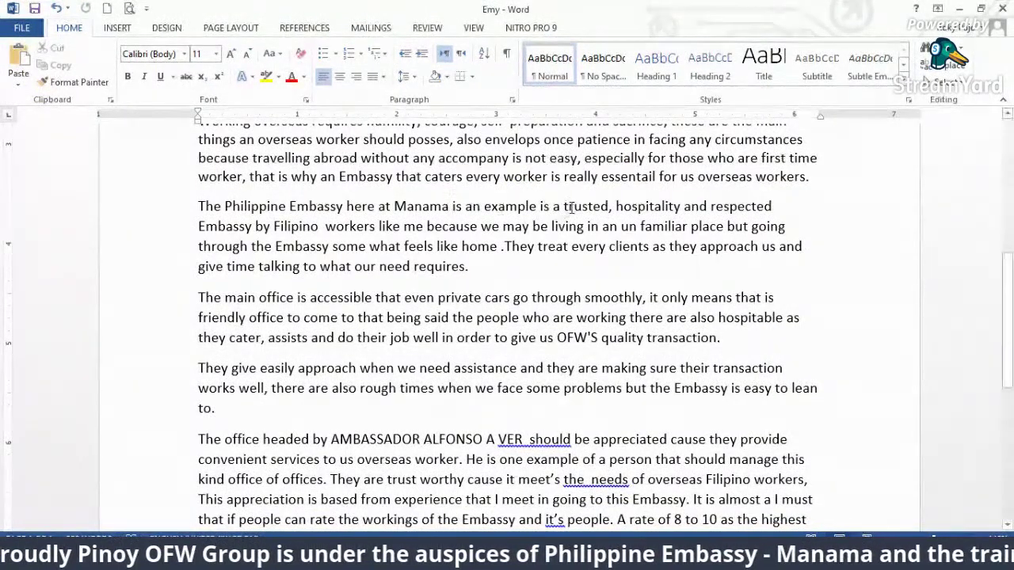
- Remove "a" before "trusted" and insert "that" after "an example" in the second paragraph
left_click(551, 207)
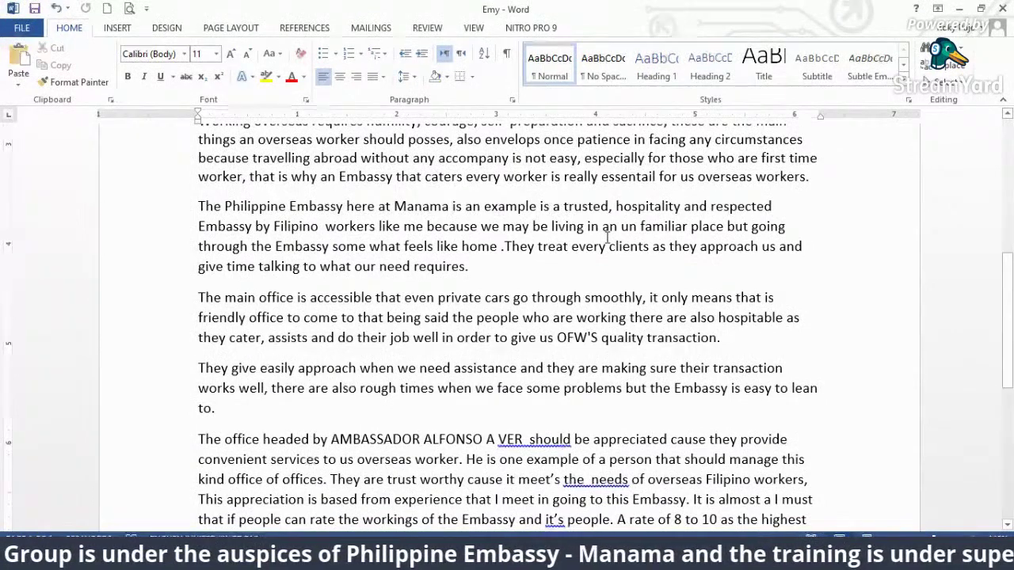
key("Delete")
key("Delete")
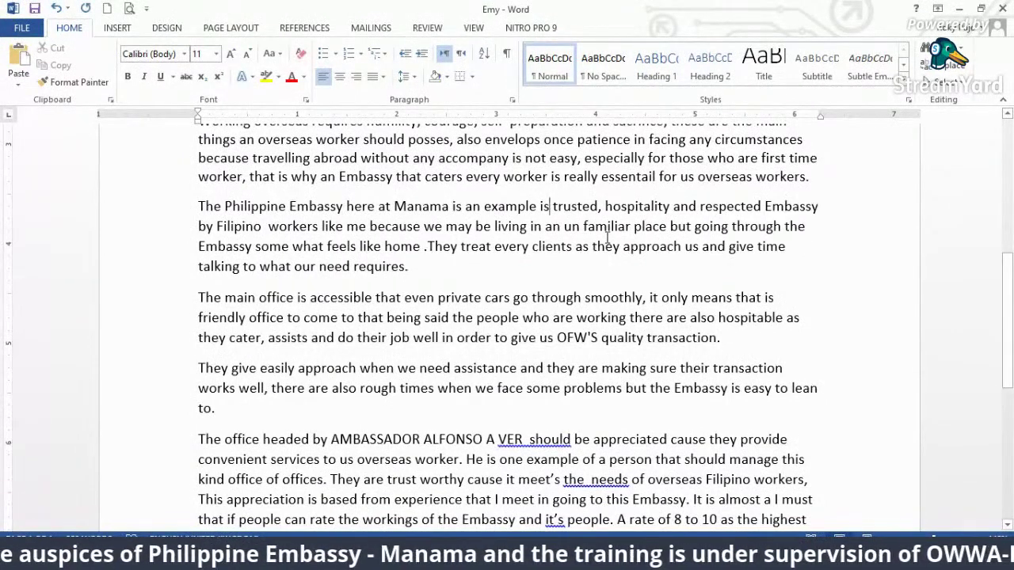
left_click(541, 207)
type("that")
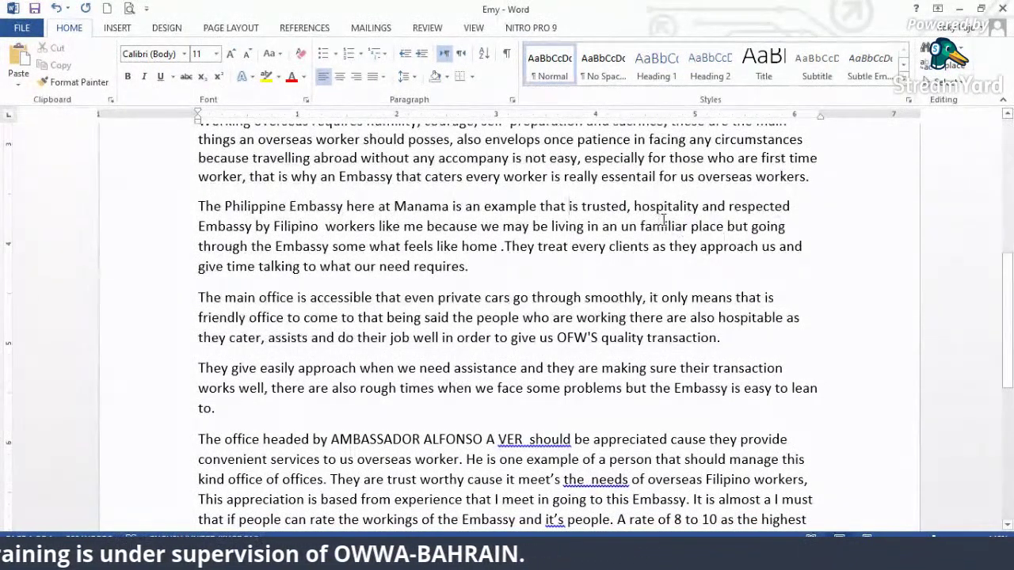
- Change "hospitality" to "hospitable" before "and respected" in the second paragraph
left_click(701, 208)
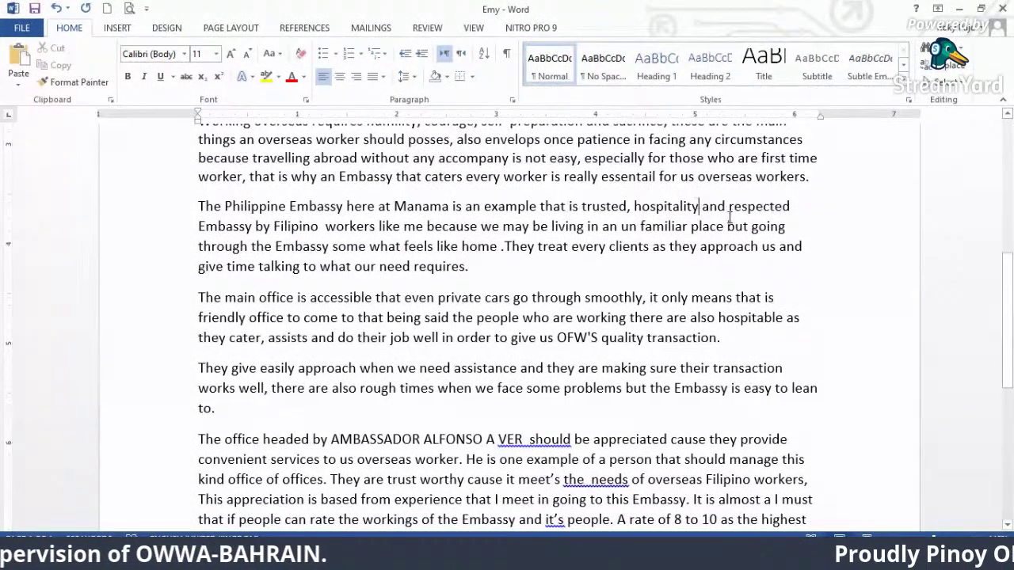
key("BackSpace")
key("BackSpace")
key("BackSpace")
key("BackSpace")
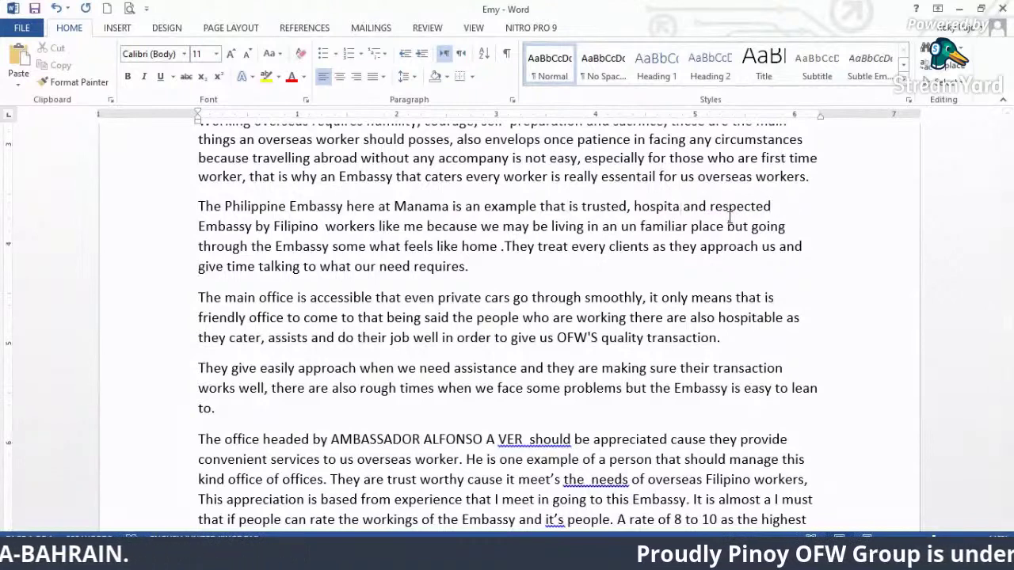
type("ble")
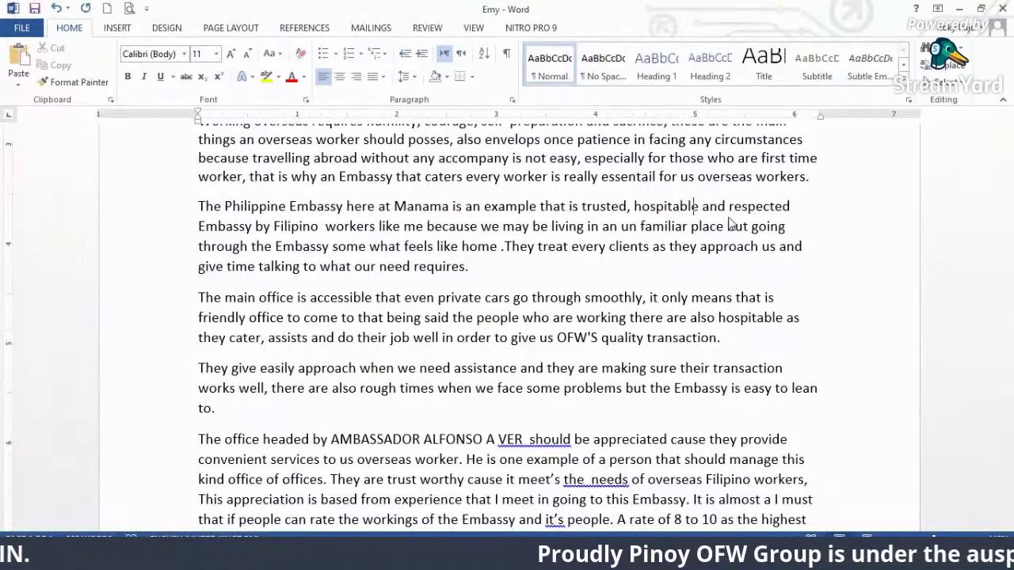
- Remove the extra space after "Filipino" and add a comma after "like me" in the second paragraph
left_click(324, 228)
key("BackSpace")
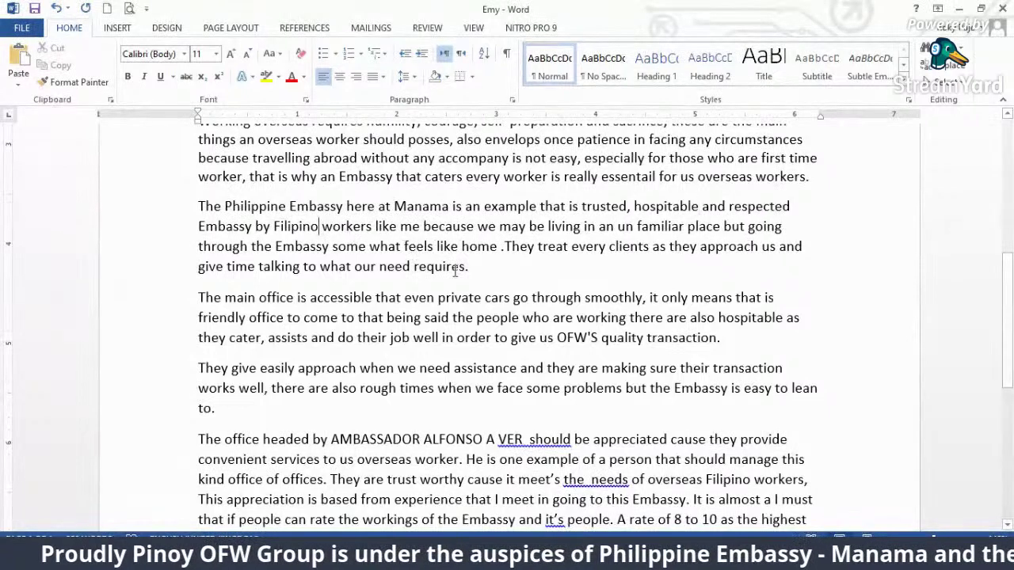
left_click(419, 227)
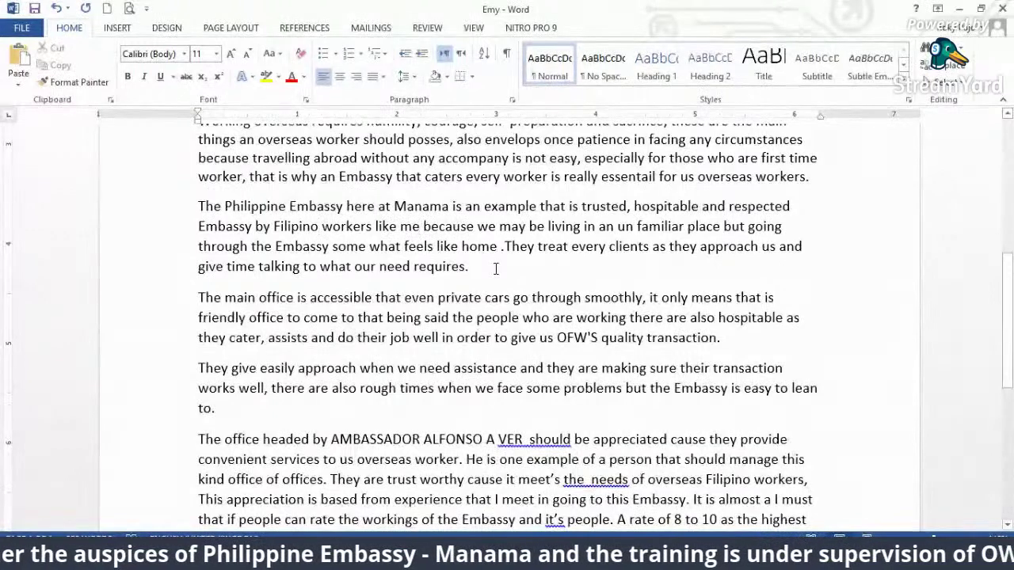
type(",")
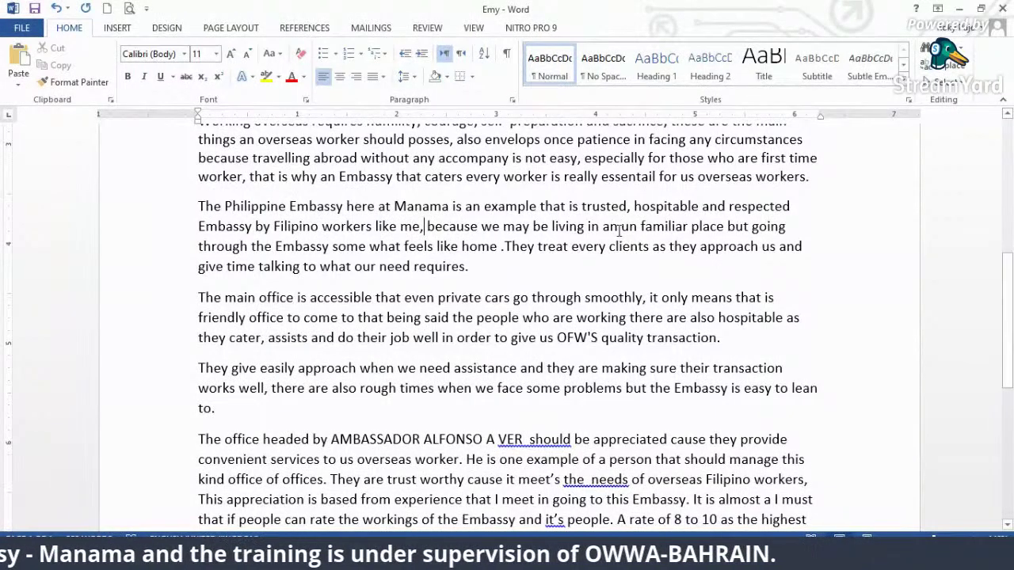
- Join "un familiar" into "unfamiliar" and change "some what" to "somehow" in the second paragraph
left_click(638, 226)
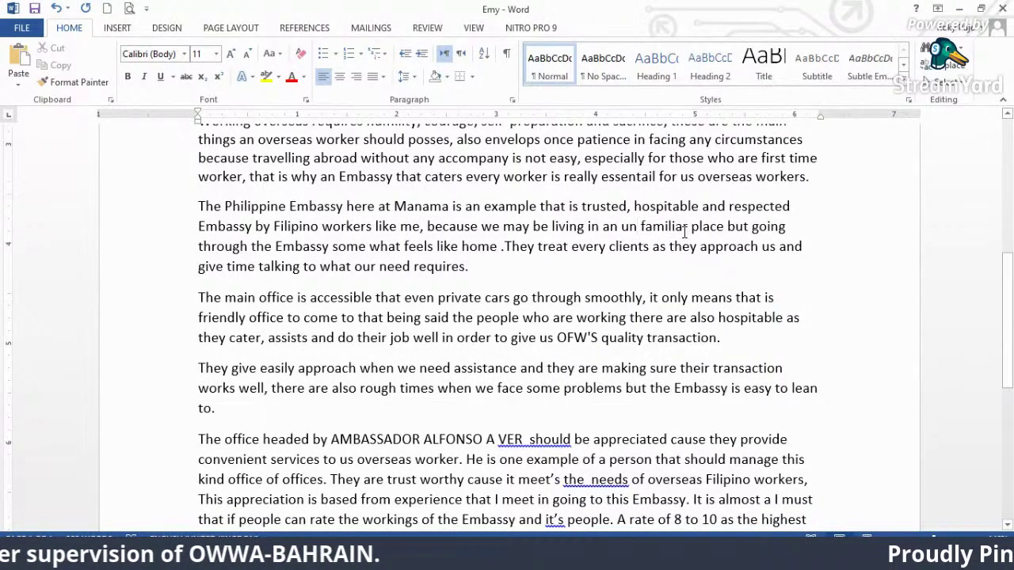
key("BackSpace")
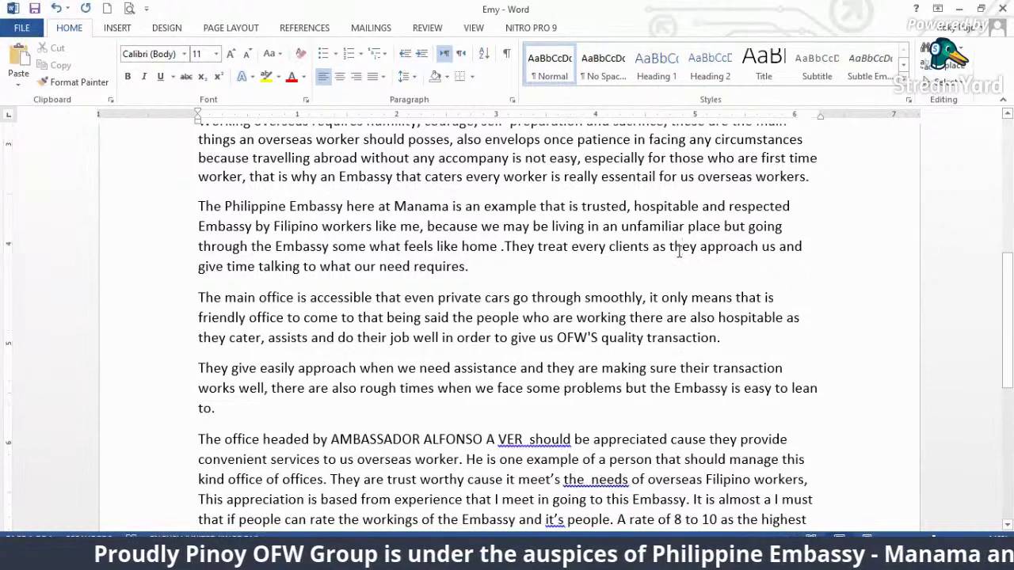
left_click(370, 246)
key("Delete")
key("Delete")
key("Delete")
key("Delete")
key("Delete")
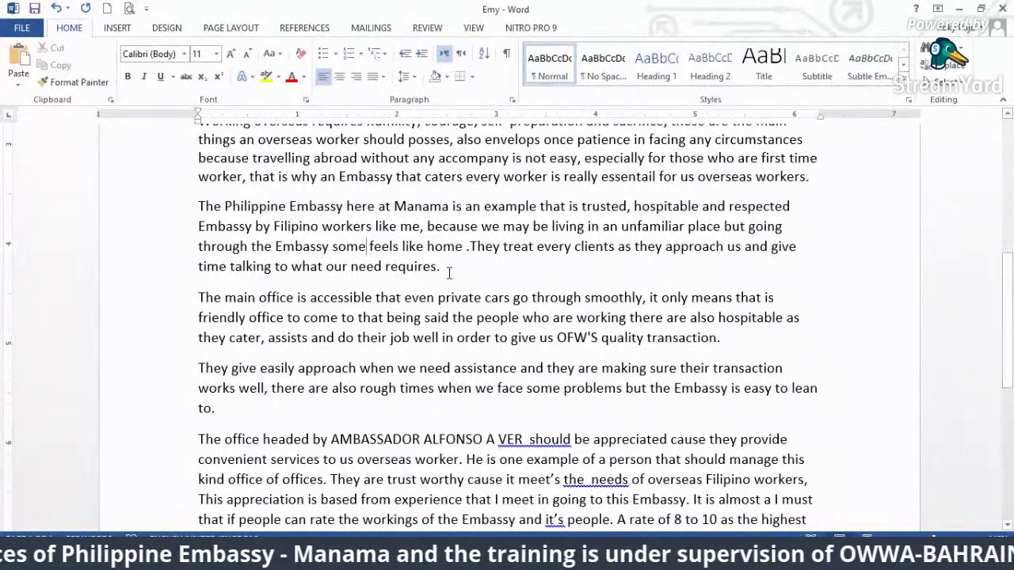
type("how")
- Replace the misspaced period after "feels like home" with a comma and a space, and change "They" to lowercase "they"
left_click(533, 278)
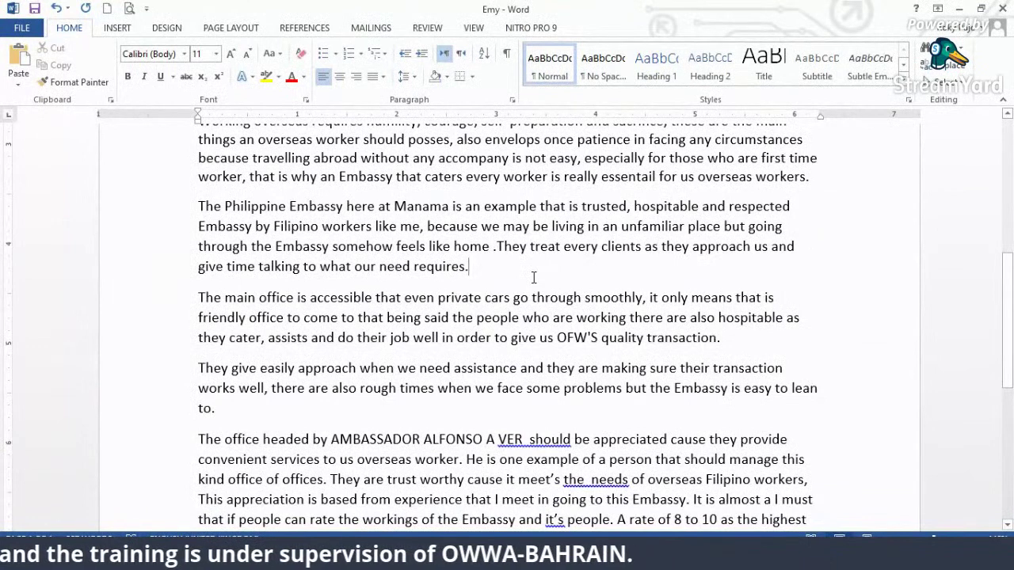
key("Up")
key("Right")
key("Right")
key("Delete")
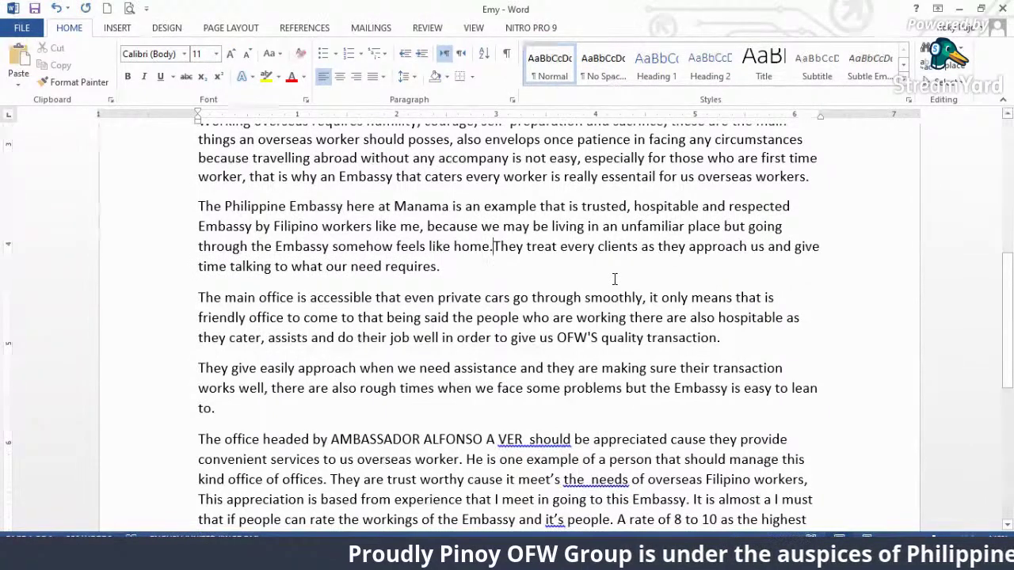
key("Delete")
type(", ")
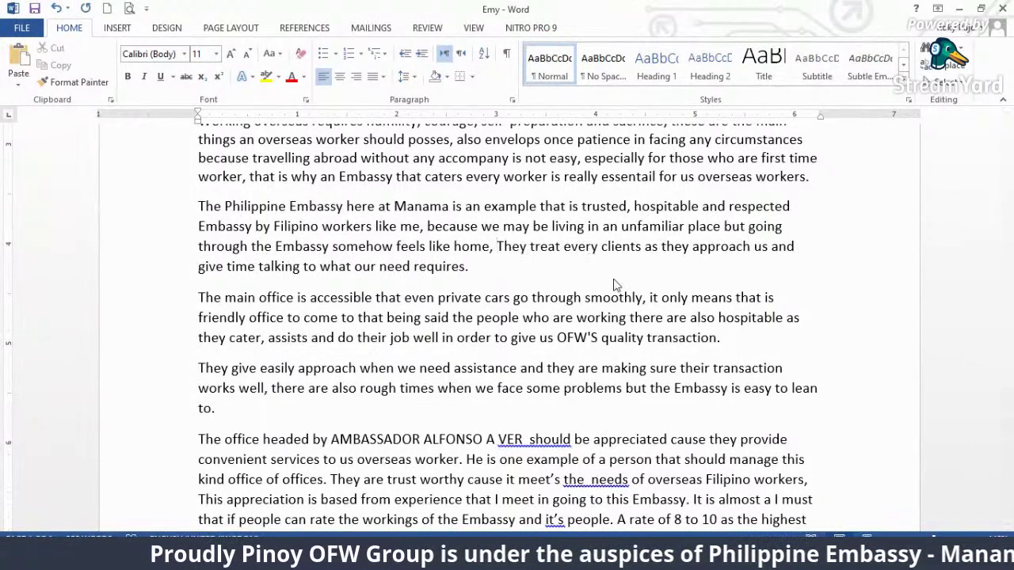
type("t")
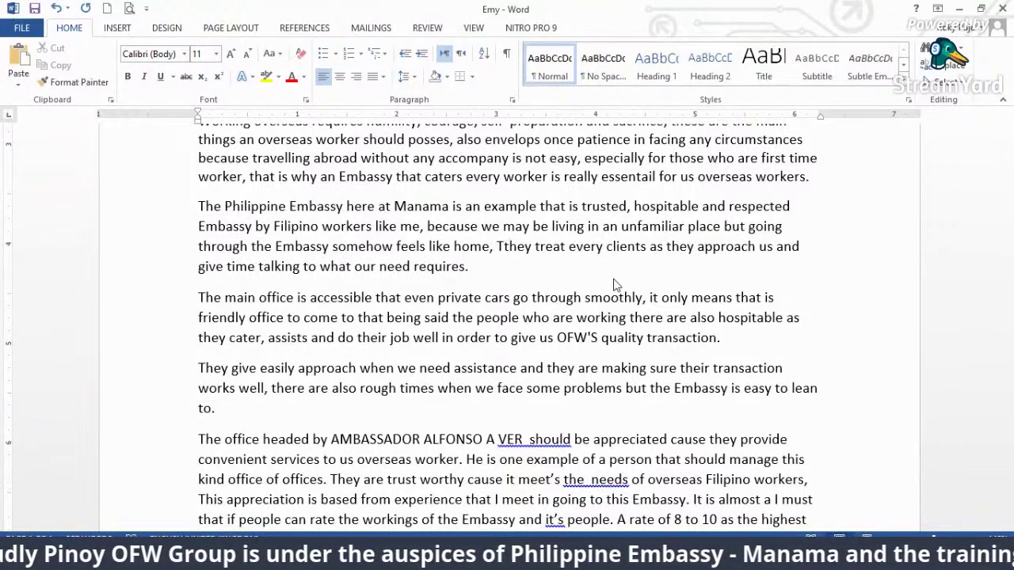
key("BackSpace")
key("BackSpace")
type("t")
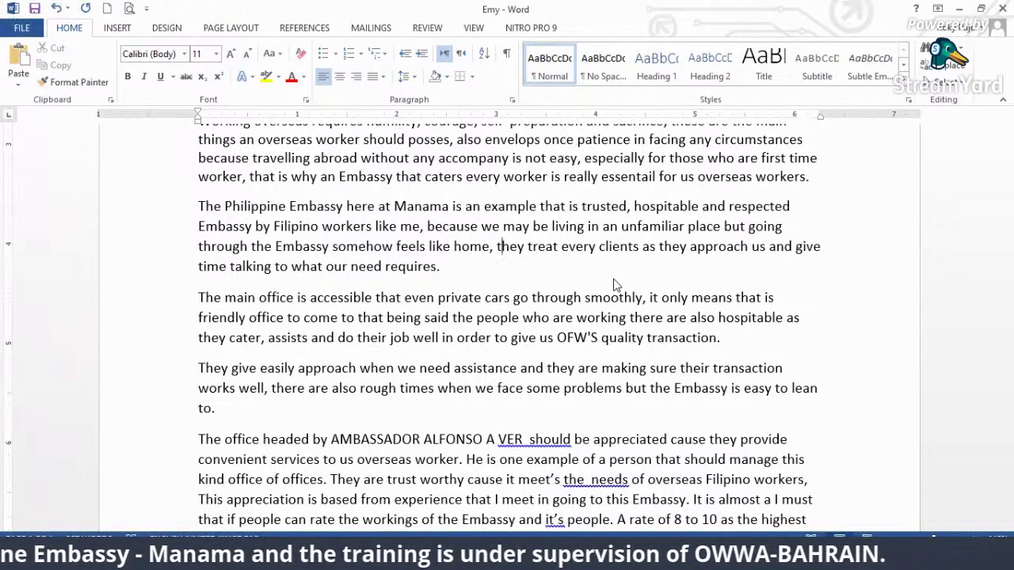
- Replace "clients" with "OFW's" after "they treat every" in the second paragraph
left_click_drag(640, 247, 598, 246)
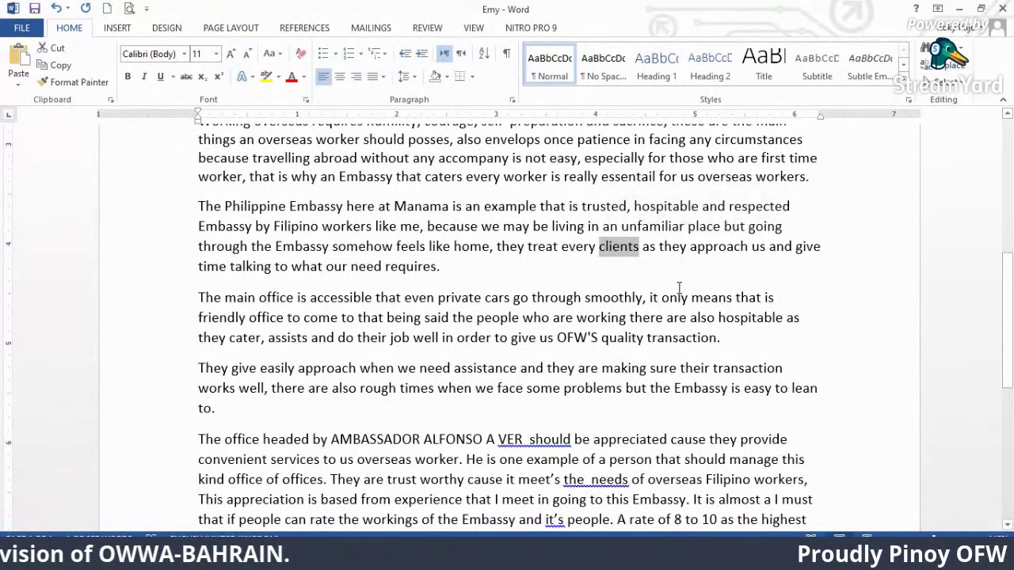
type("OFW")
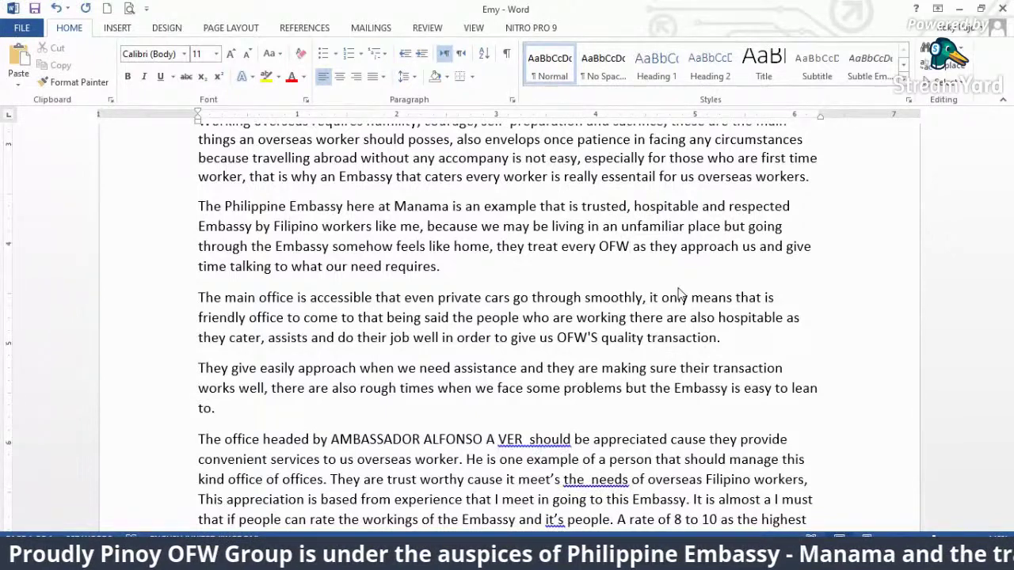
left_click(385, 267)
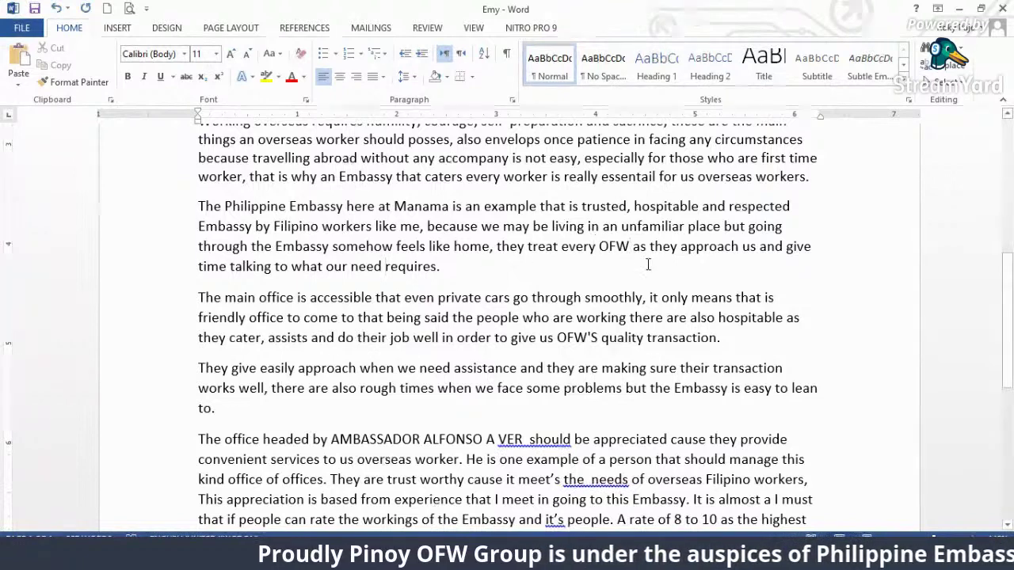
type("'s")
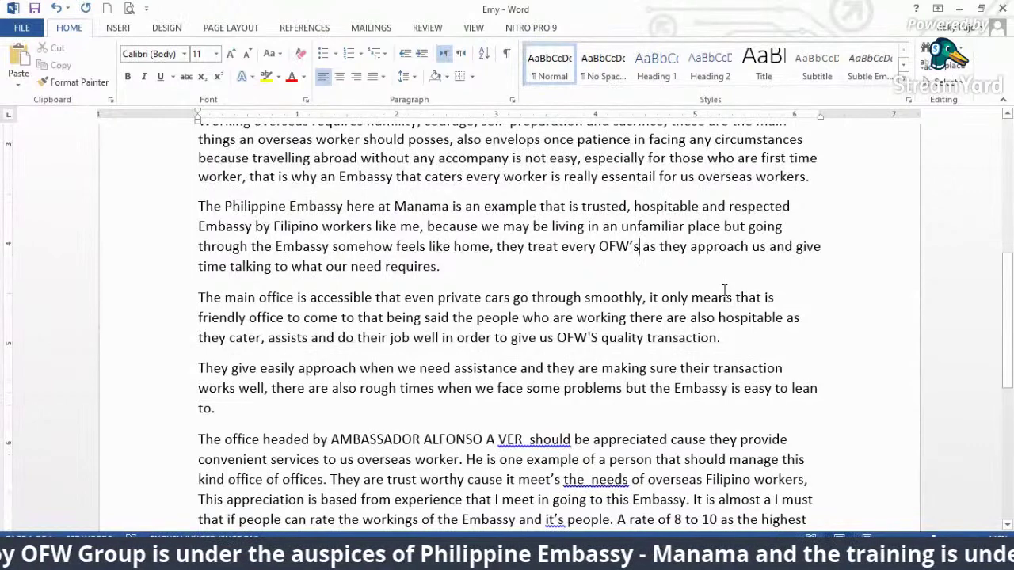
- Reword "they approach us" to "they are approachable" in the second paragraph
left_click(691, 246)
type("are a")
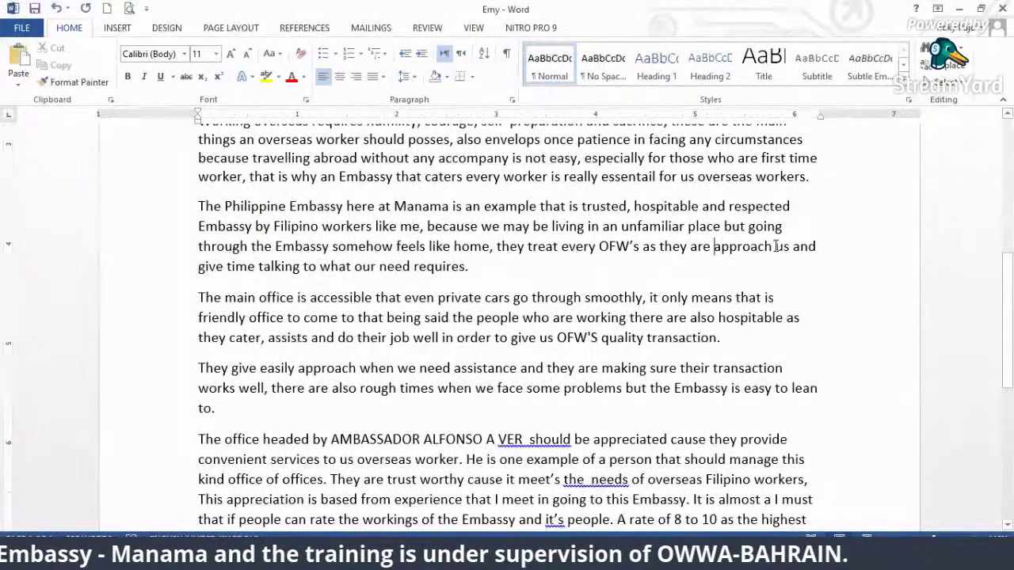
left_click(768, 248)
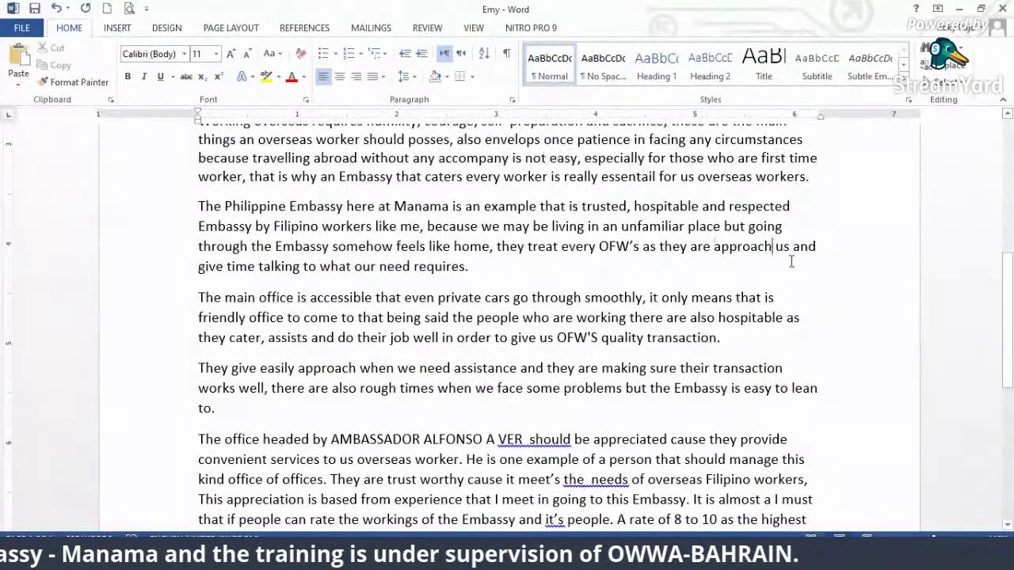
type("able")
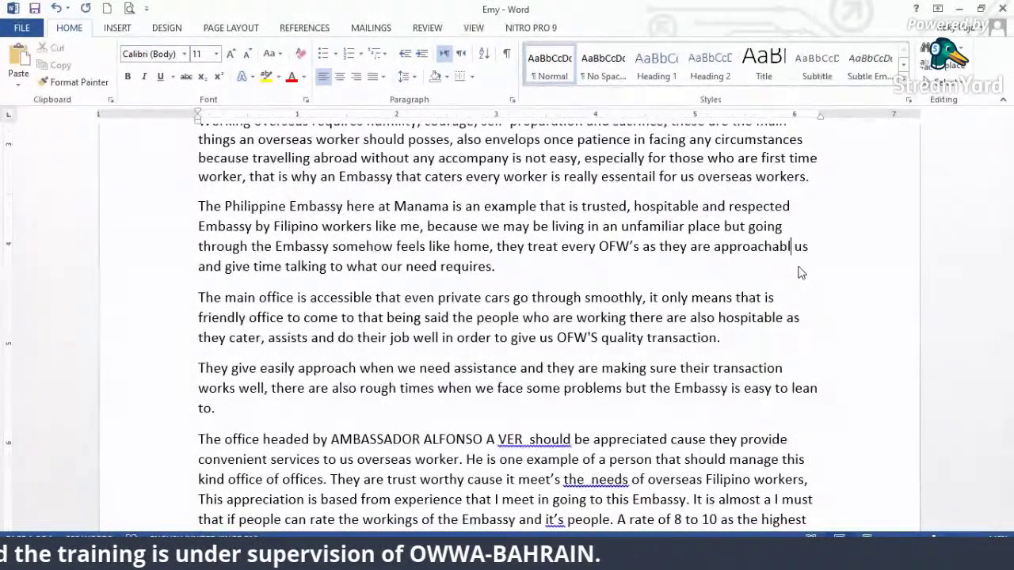
left_click(798, 272)
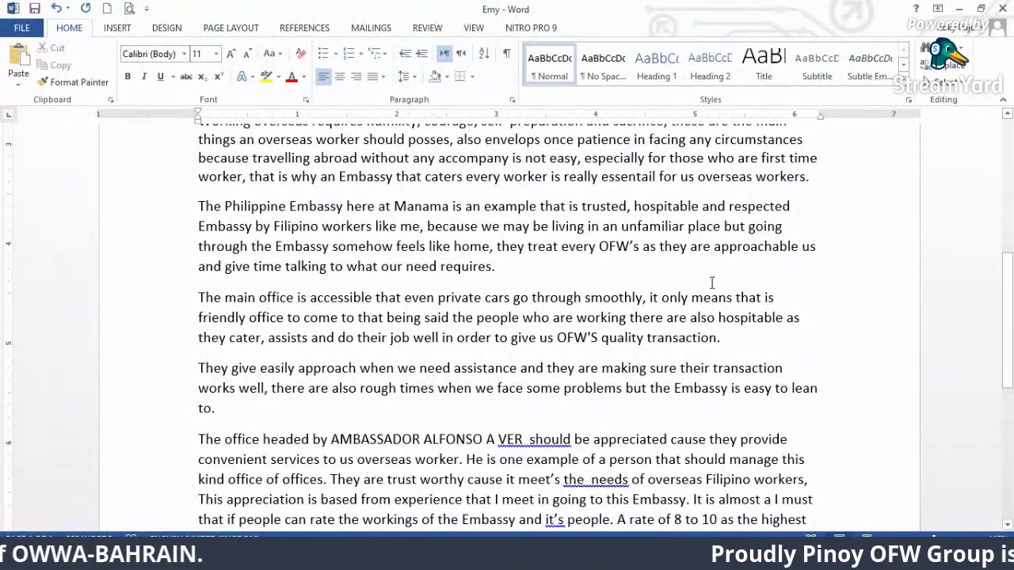
left_click(824, 248)
key("BackSpace")
key("BackSpace")
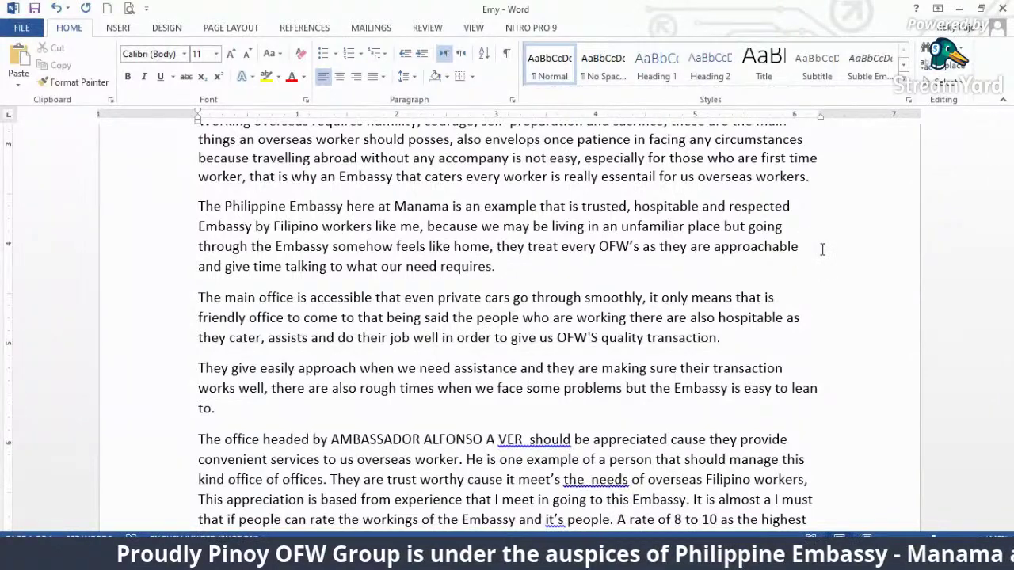
key("BackSpace")
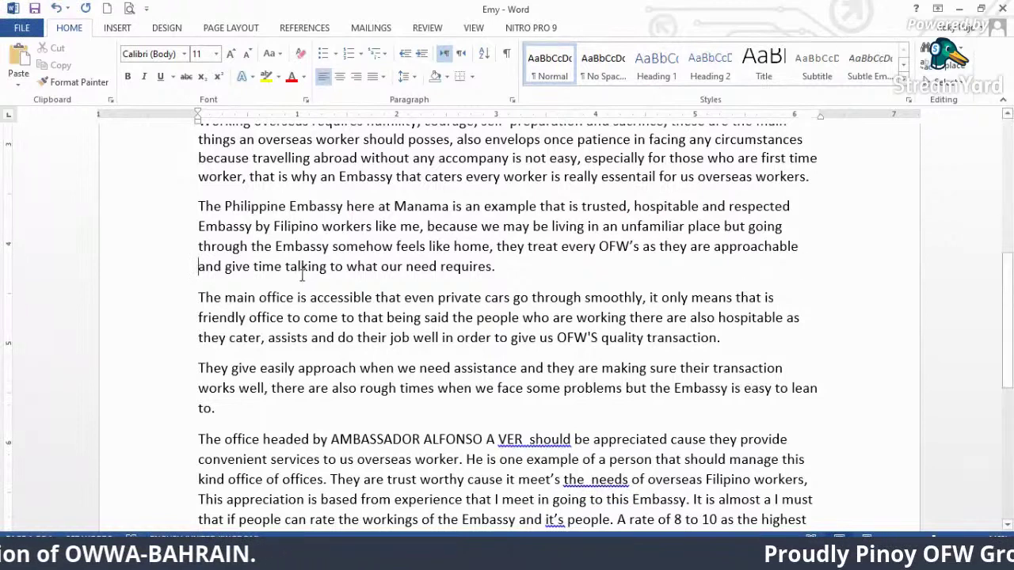
- Replace "talking" with "listening" after "give time" in the second paragraph
left_click_drag(326, 266, 288, 268)
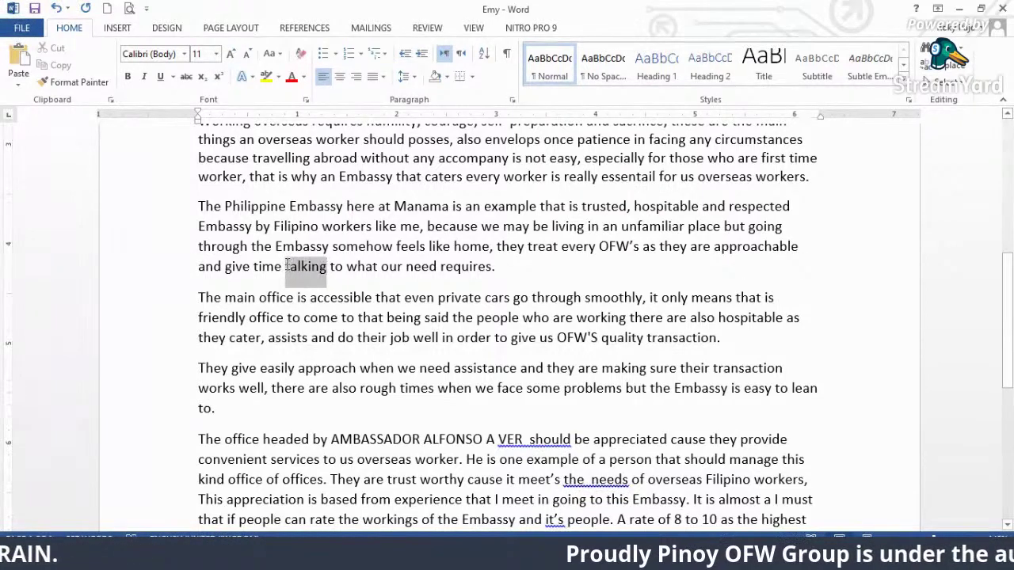
key("Delete")
type("listening")
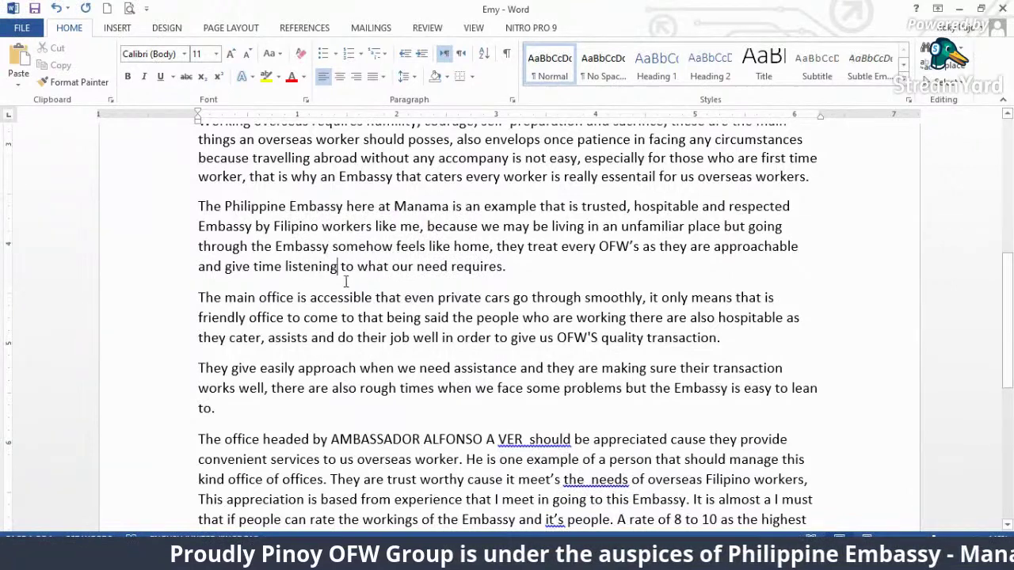
- Reword "what our need requires" to "what is our needs and requirements" at the end of the second paragraph
left_click(393, 266)
type("y")
key("BackSpace")
type("is")
left_click(466, 266)
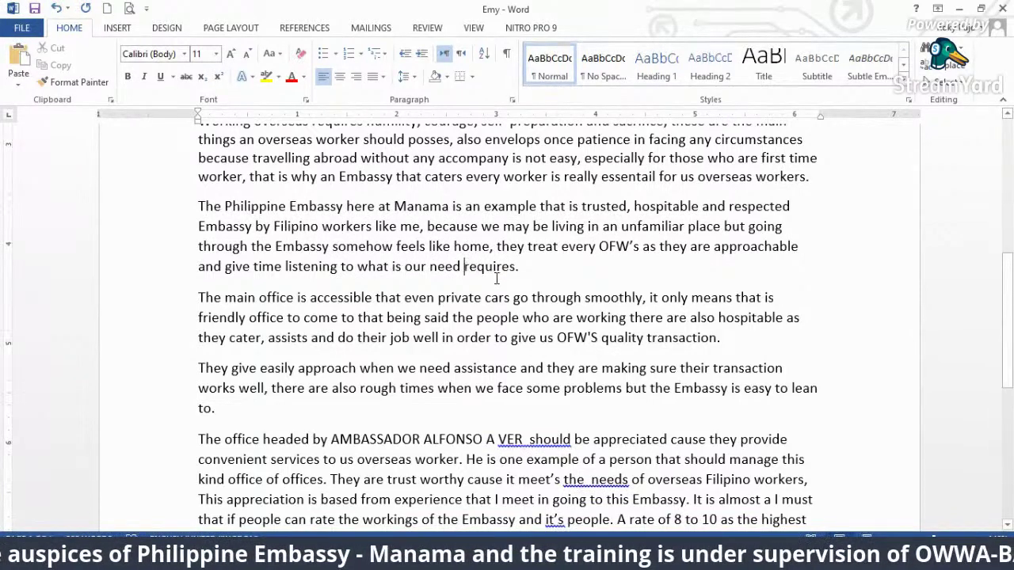
type("s and")
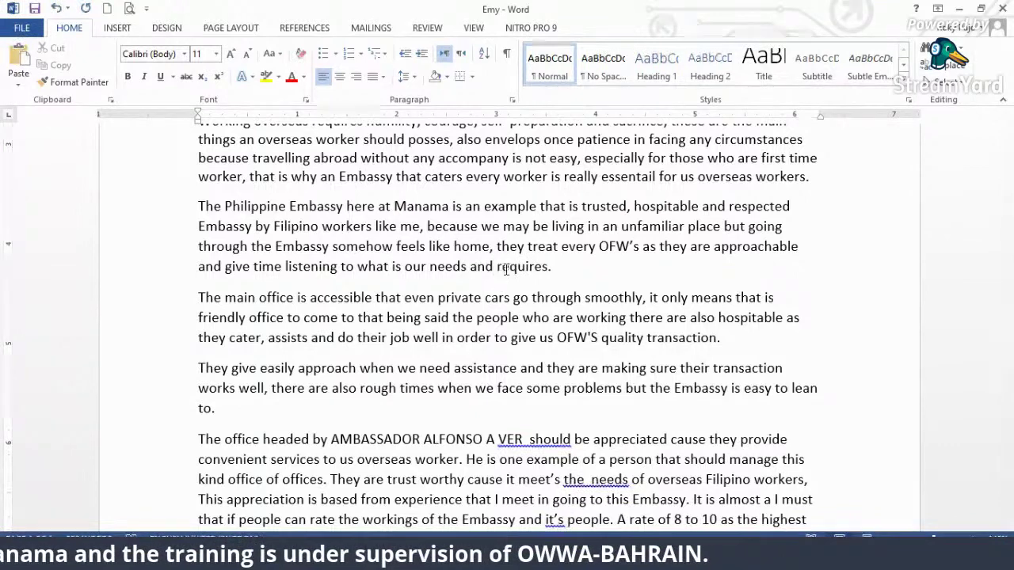
left_click(544, 267)
type("ment")
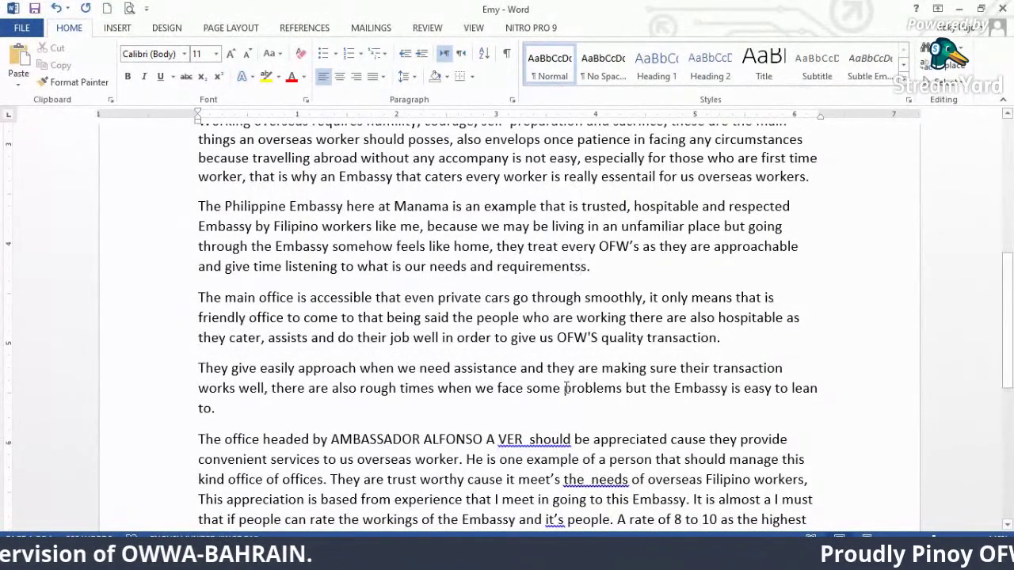
left_click(572, 409)
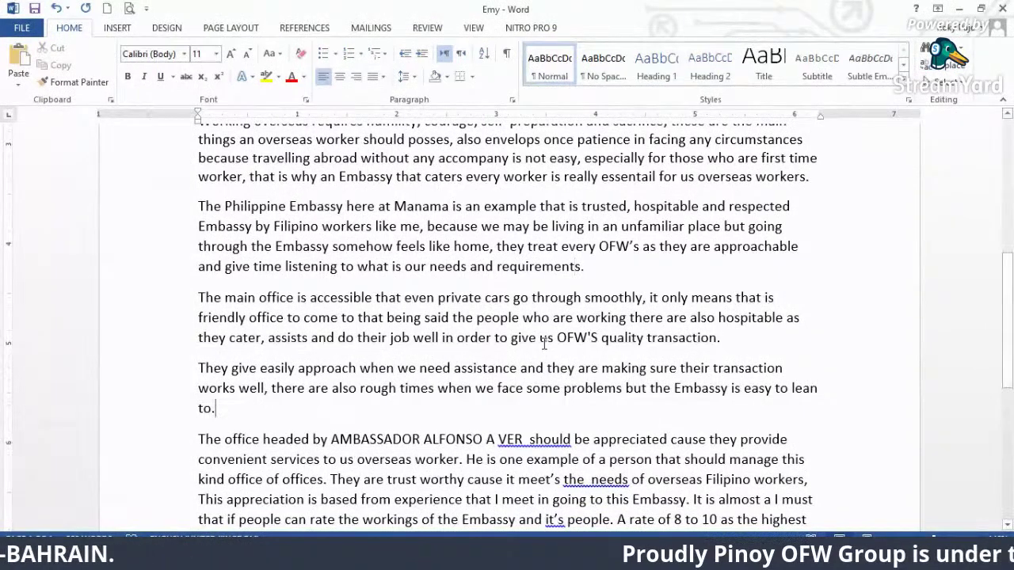
- Correct the third paragraph's opening sentence to read "it only means that it is a friendly office to come and visit,"
scroll(547, 348, "down", 1)
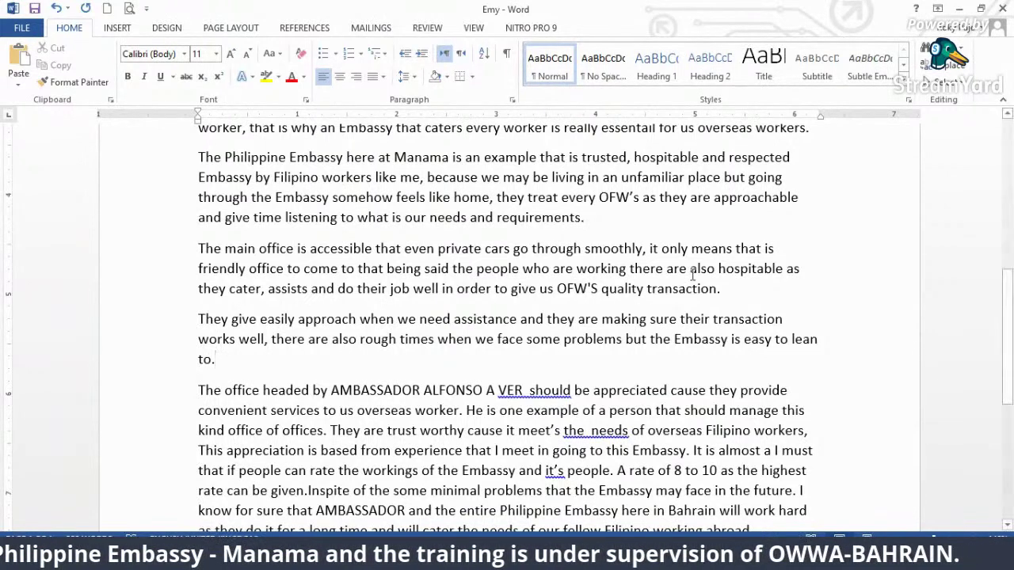
left_click(764, 250)
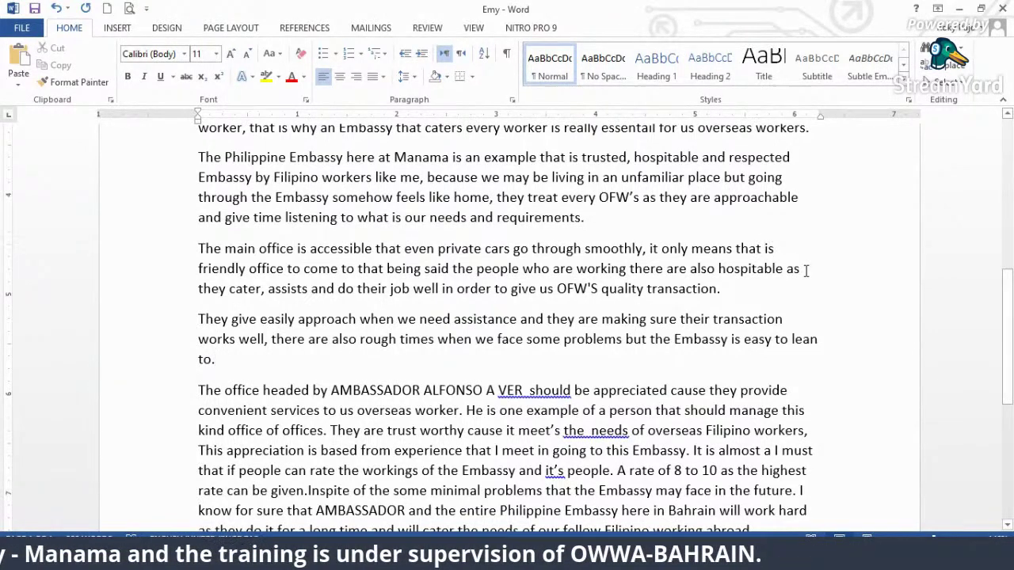
type("it")
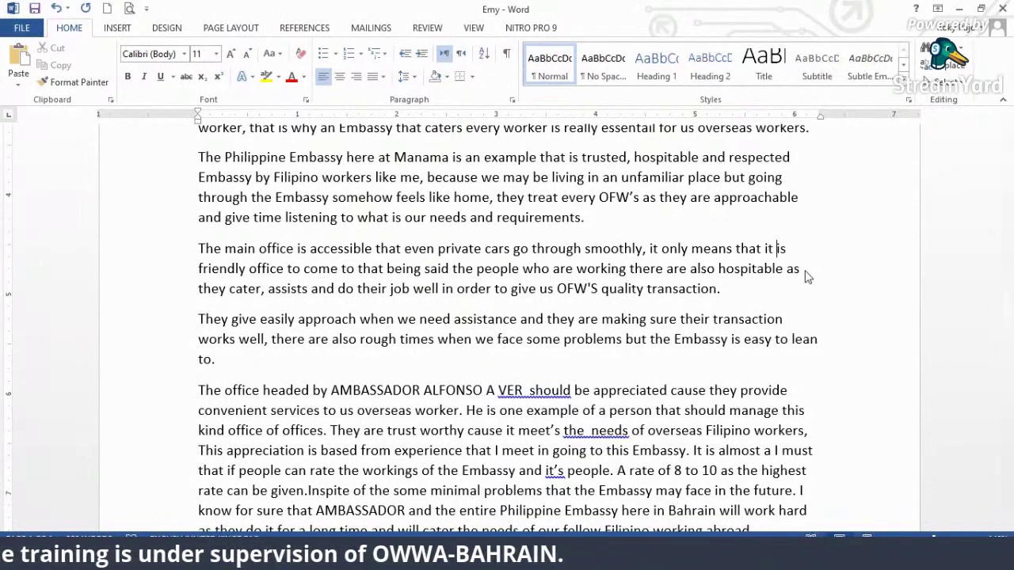
left_click(798, 250)
type("a")
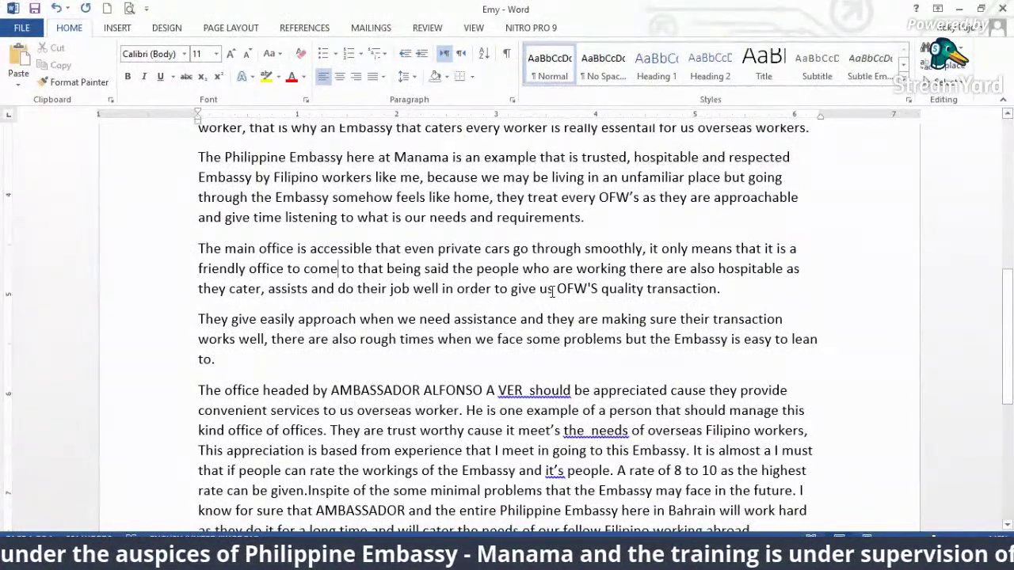
type("and visit")
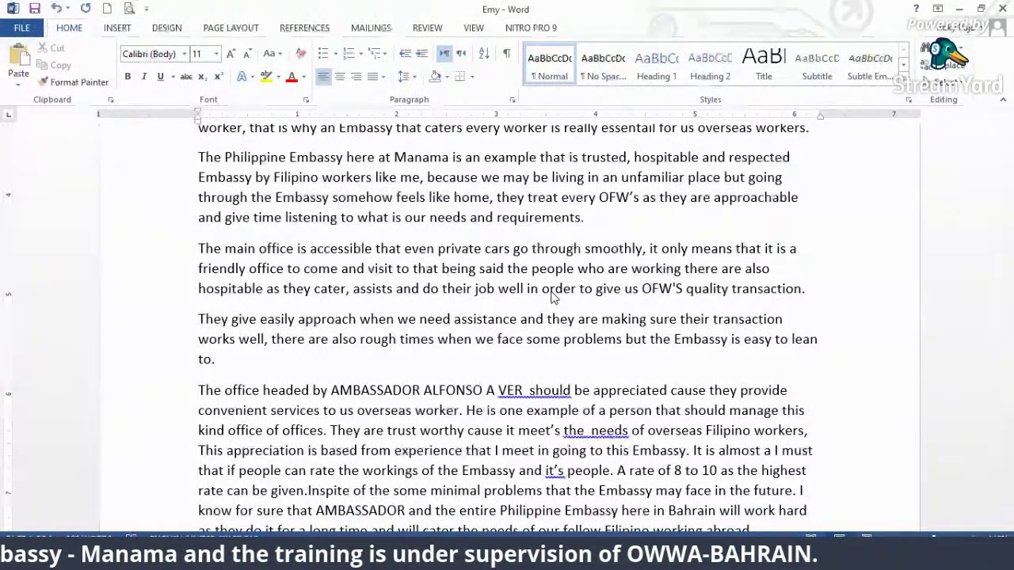
type(",")
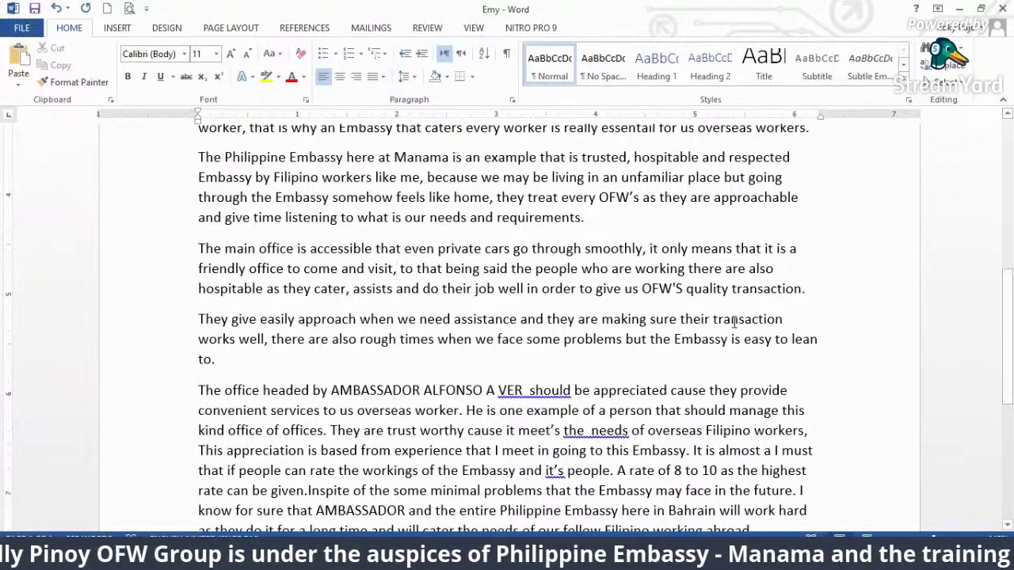
- Remove the space after the third paragraph, which ends with "quality transaction"
scroll(719, 335, "down", 3)
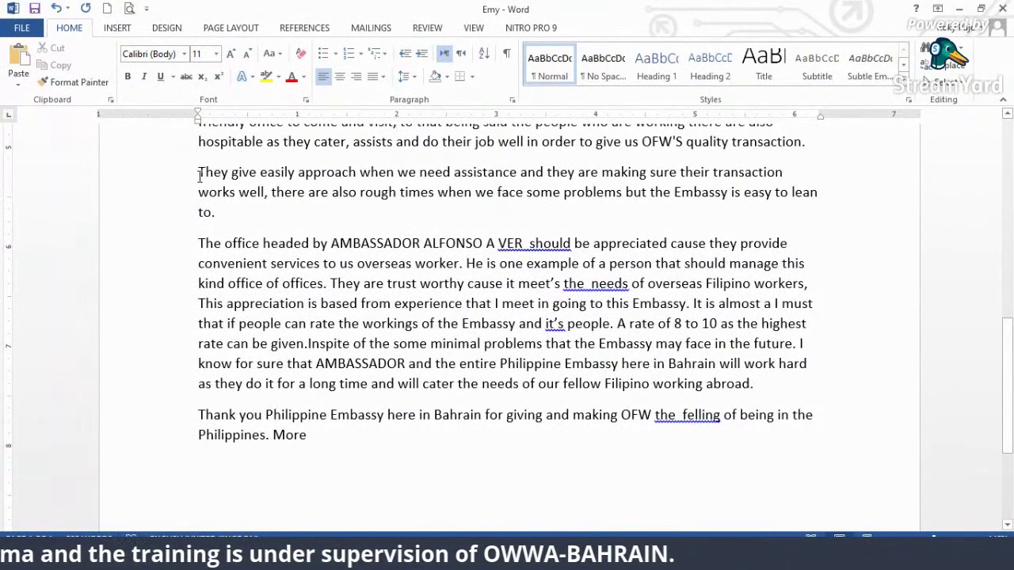
left_click(150, 162)
left_click(383, 77)
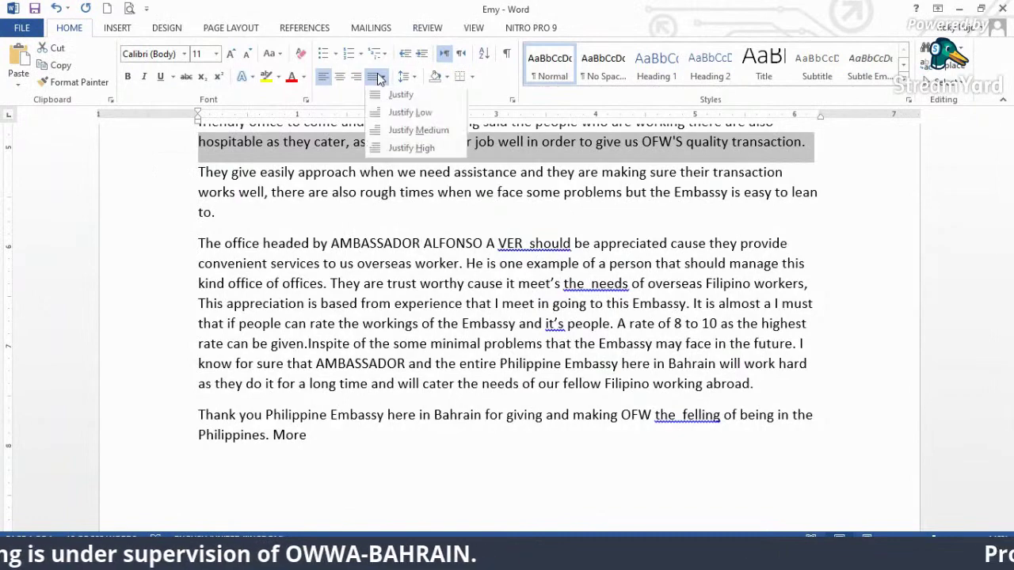
left_click(404, 82)
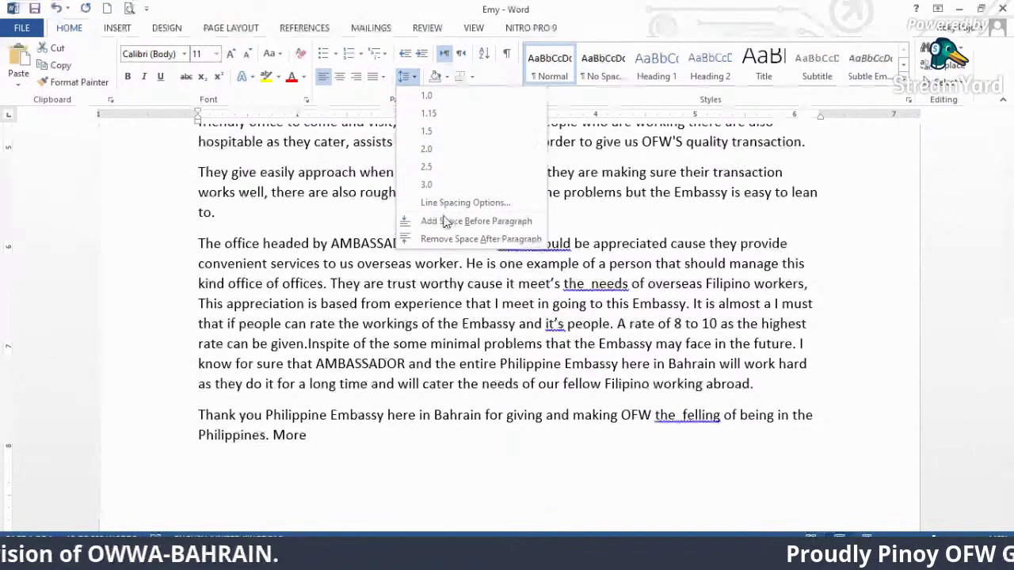
left_click(420, 235)
scroll(787, 278, "up", 1)
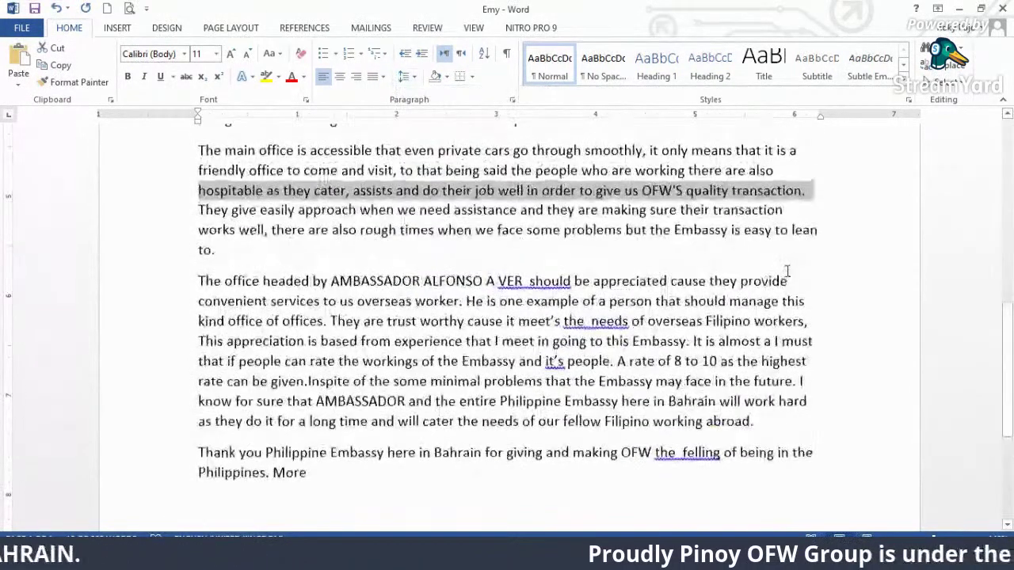
left_click(822, 213)
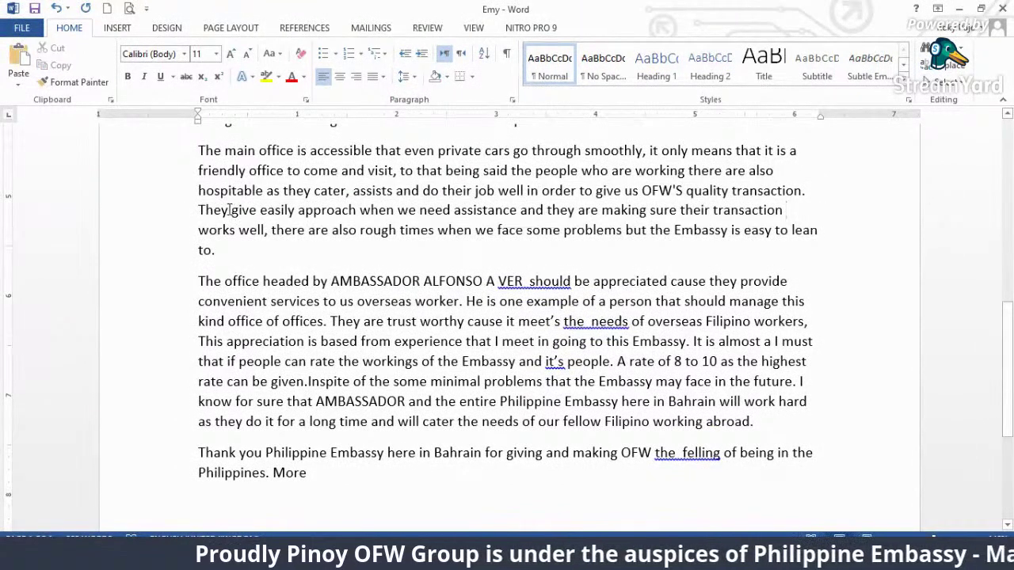
- Replace "They" with "The Embassy" at the start of the sentence after "quality transaction"
left_click_drag(229, 210, 198, 210)
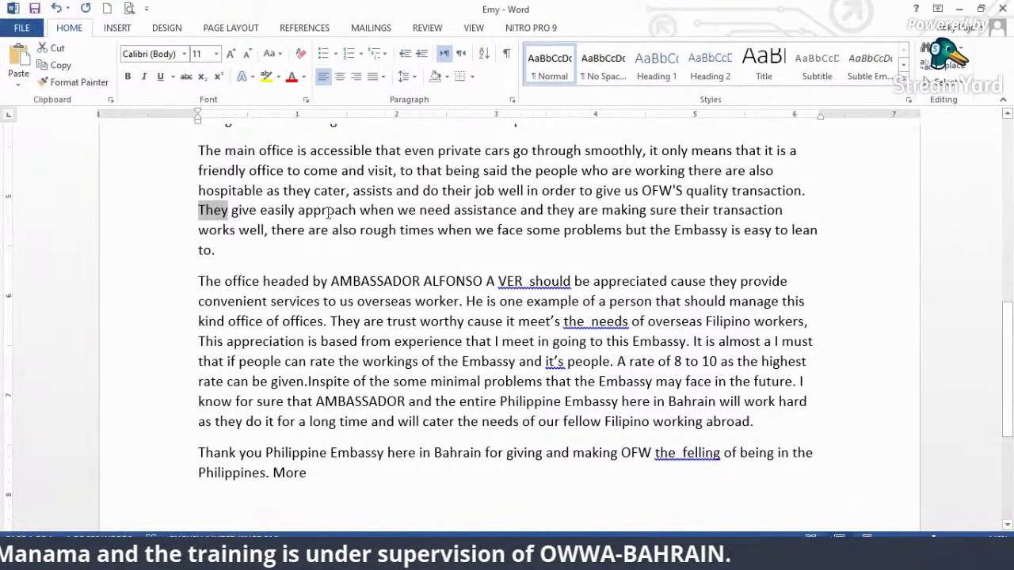
type("TH")
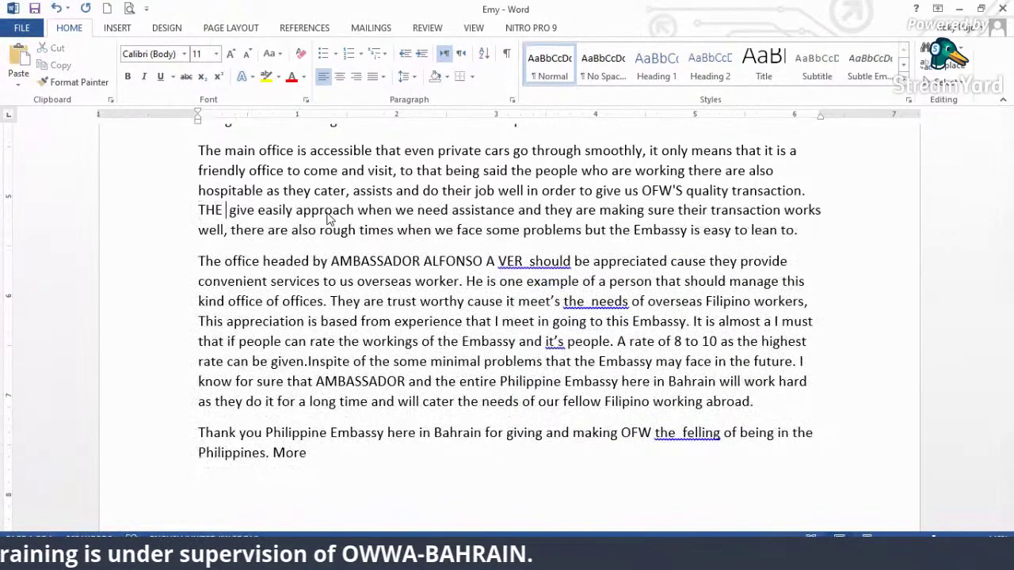
key("BackSpace")
type("he ")
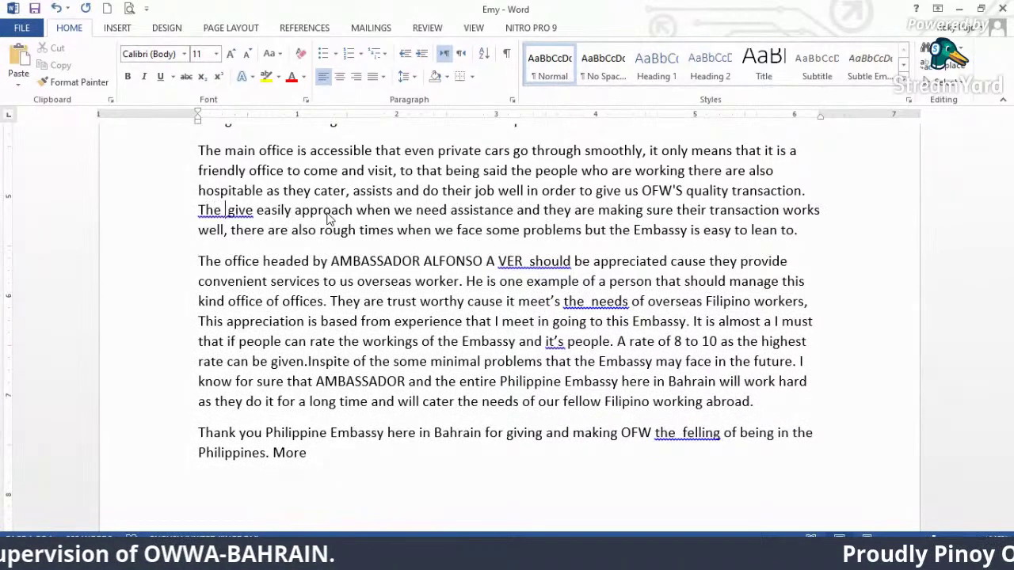
type("Emab")
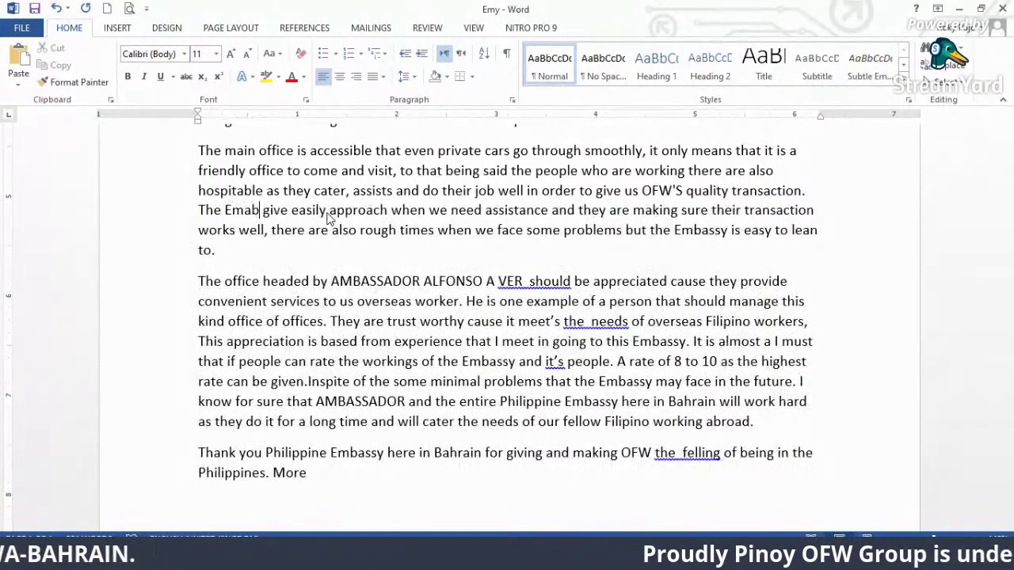
key("BackSpace")
key("BackSpace")
type("bass")
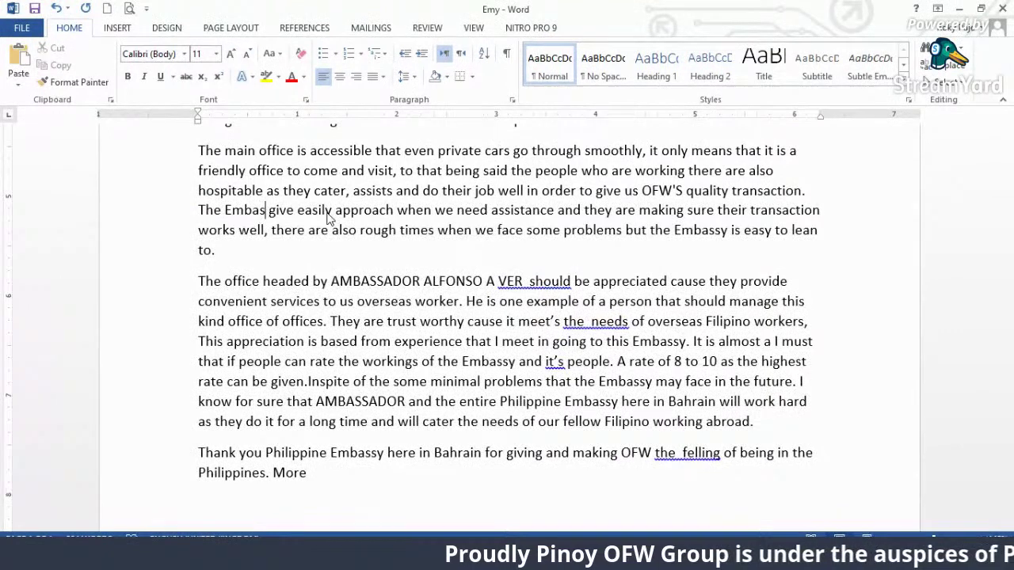
type("y")
key("BackSpace")
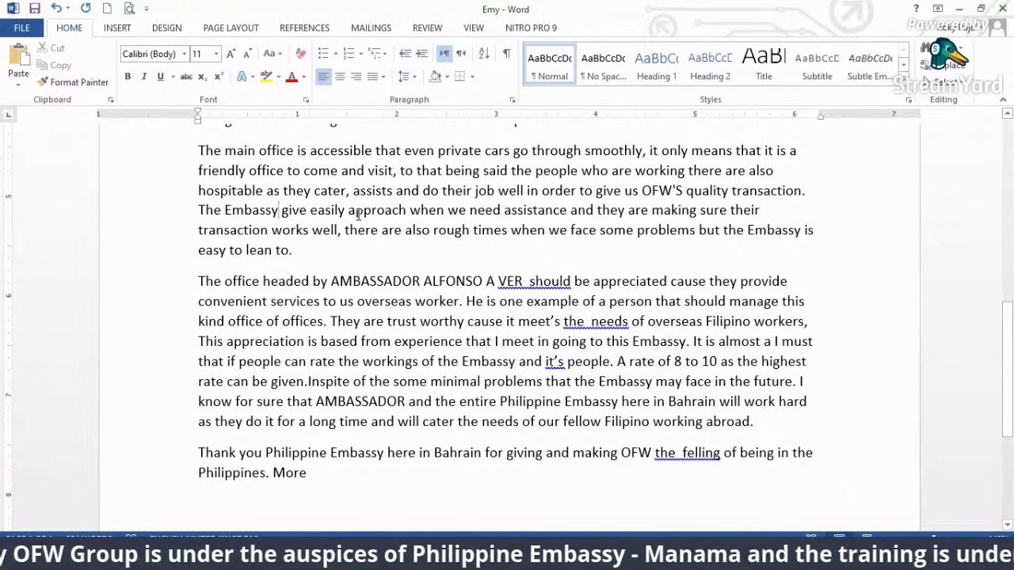
- Replace "give" with "is" after "The Embassy" in that sentence
left_click_drag(356, 209, 291, 209)
left_click(345, 224)
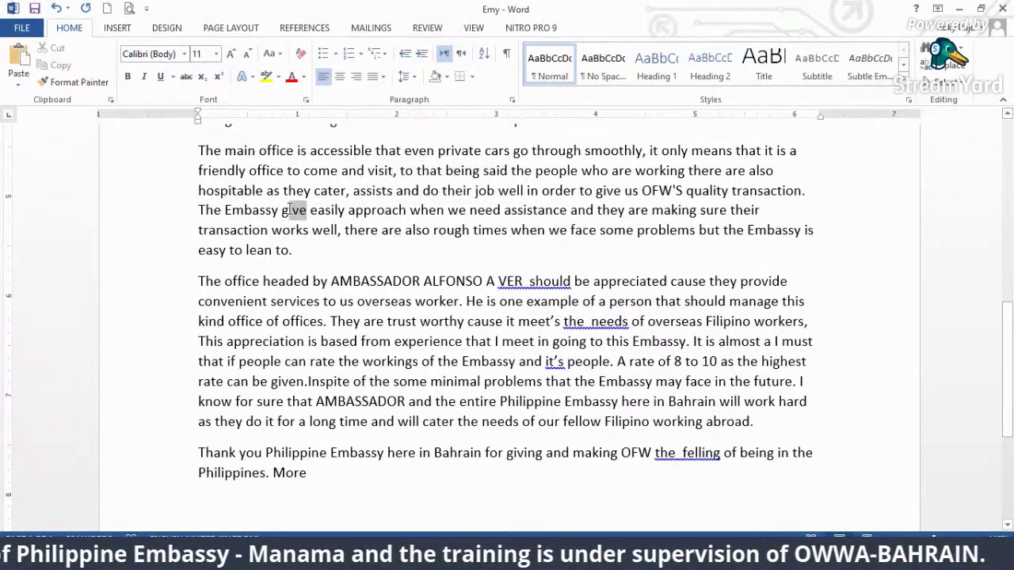
key("BackSpace")
key("BackSpace")
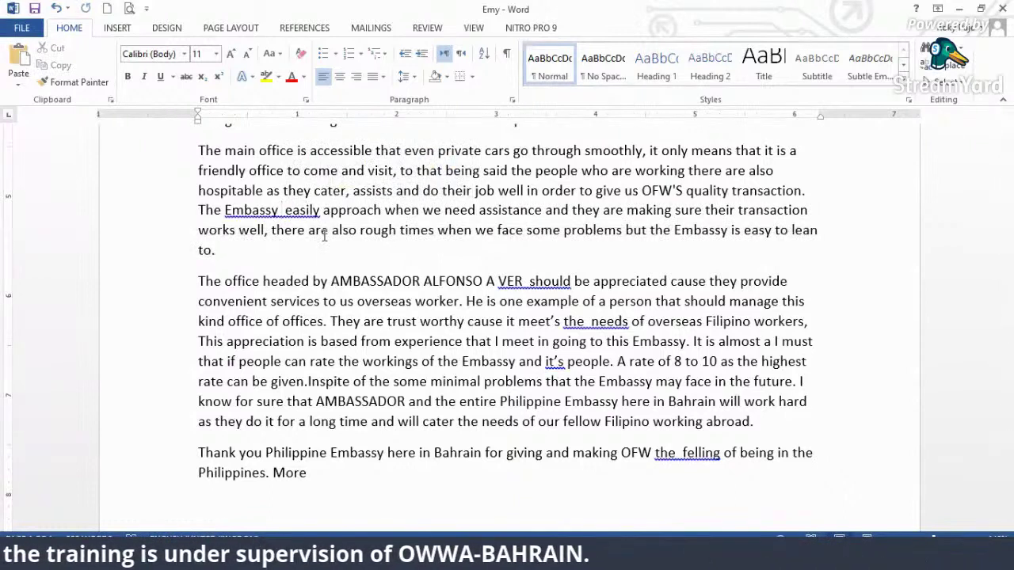
type("i")
key("BackSpace")
type("a")
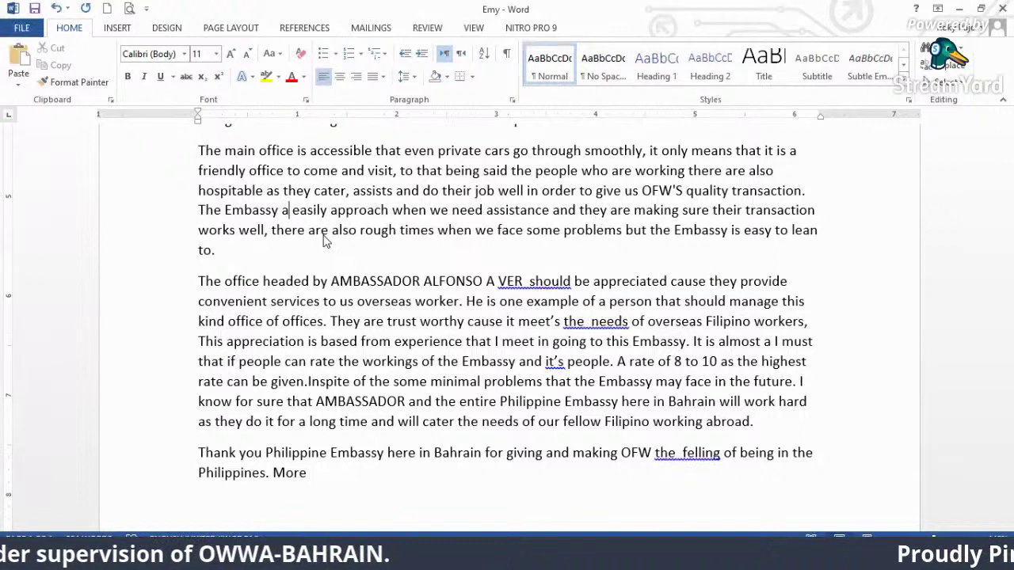
key("BackSpace")
type("i")
key("BackSpace")
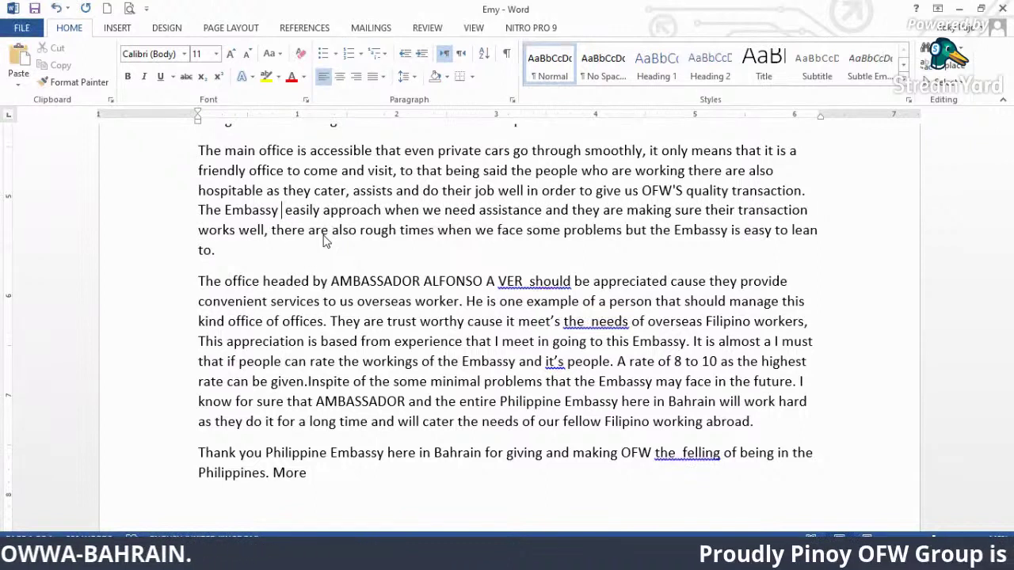
type("a")
key("BackSpace")
type("is")
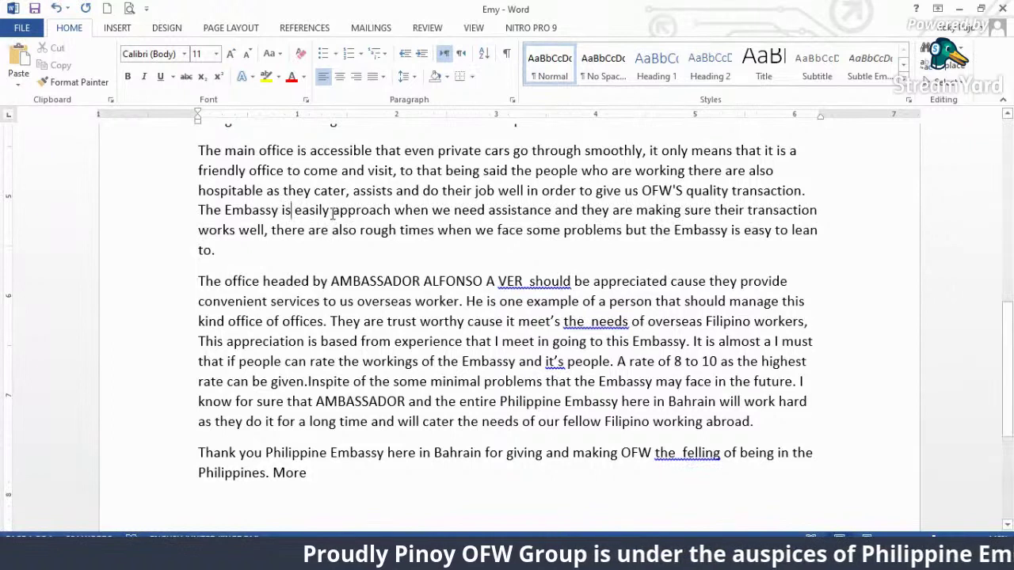
- Change "easily approach" to "easy to approach" in the same sentence
left_click(332, 210)
key("BackSpace")
key("BackSpace")
key("BackSpace")
key("BackSpace")
type("y")
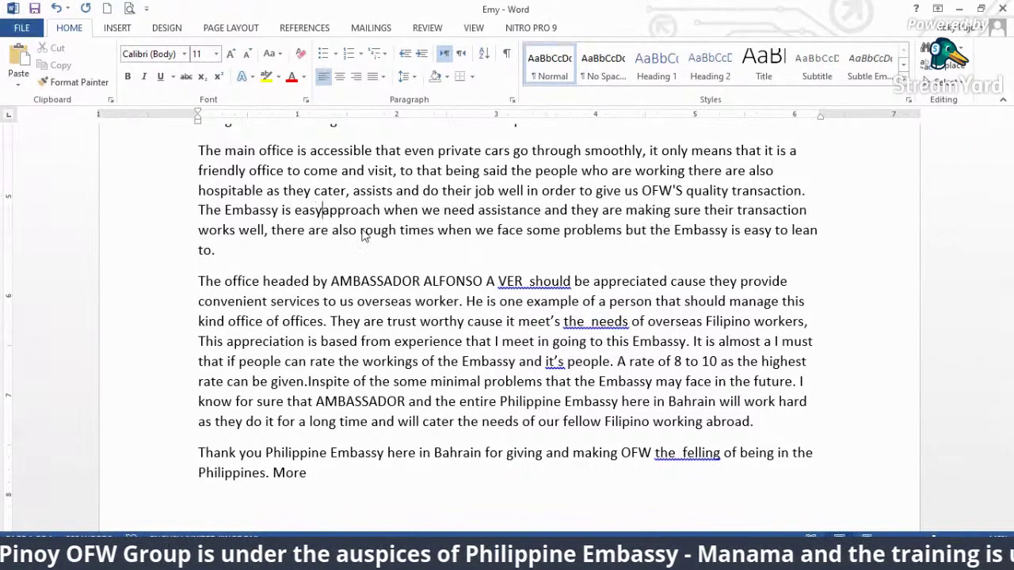
type(" to")
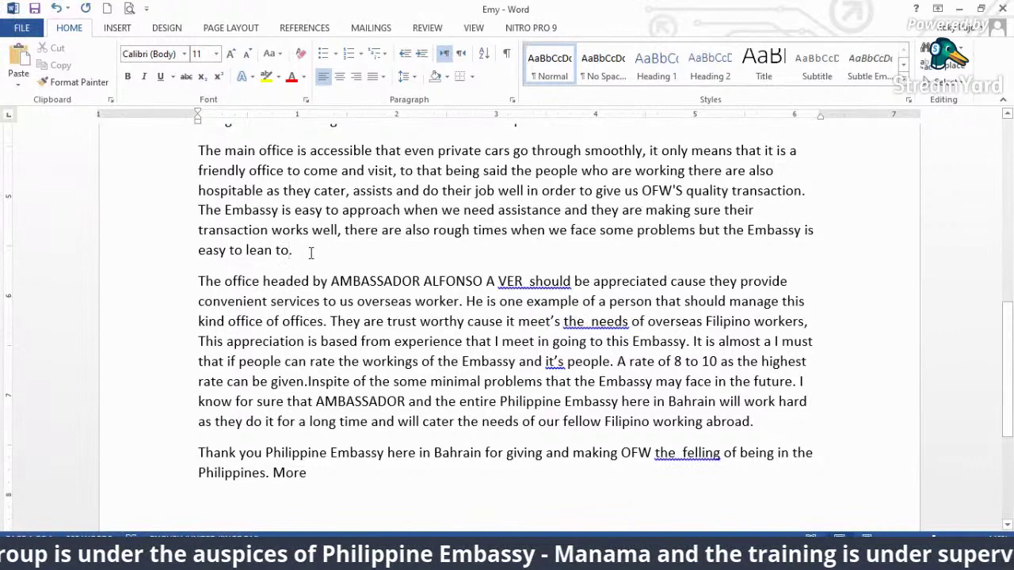
- Change "easy to lean to" to "easy to lean on." at the end of the paragraph
key("BackSpace")
key("BackSpace")
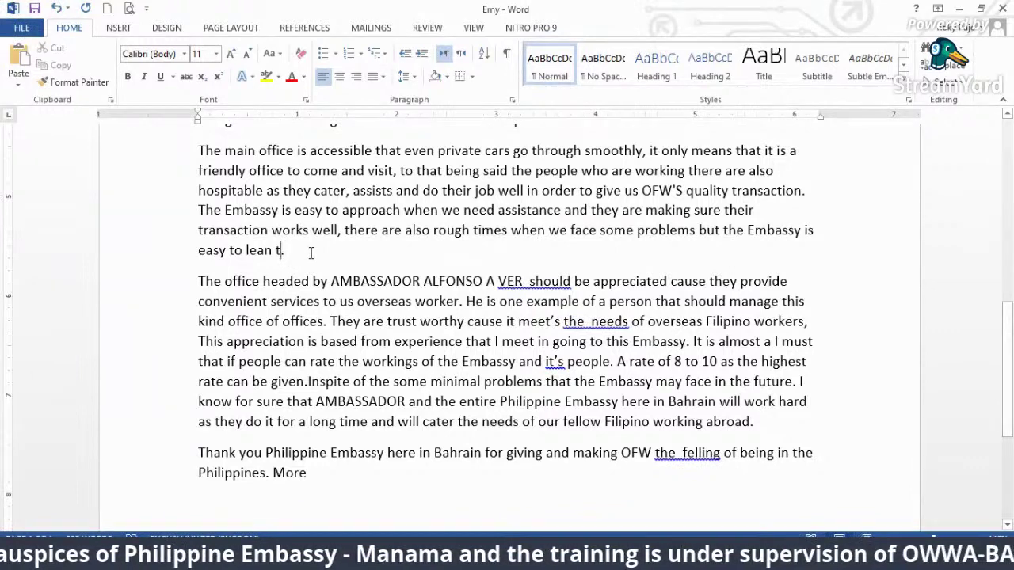
type("on.")
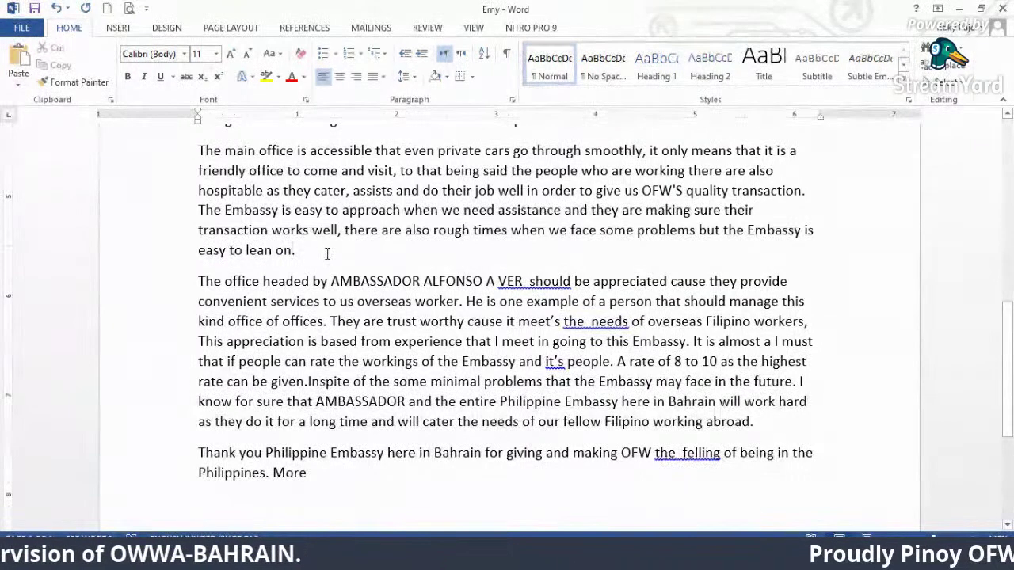
- Replace "office" with "Embassy" before "headed by" at the start of the next paragraph
left_click_drag(261, 282, 225, 280)
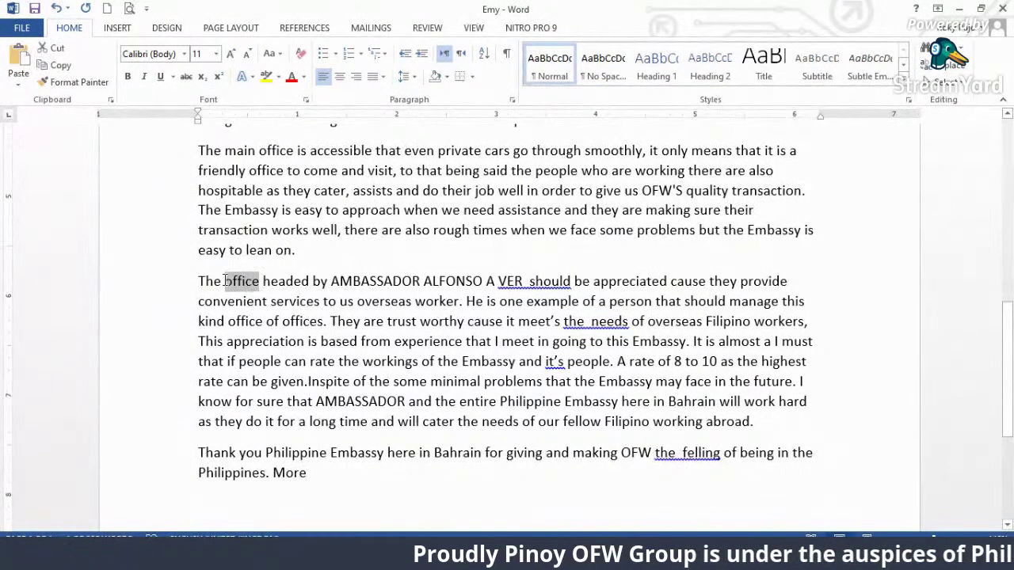
type("Emb")
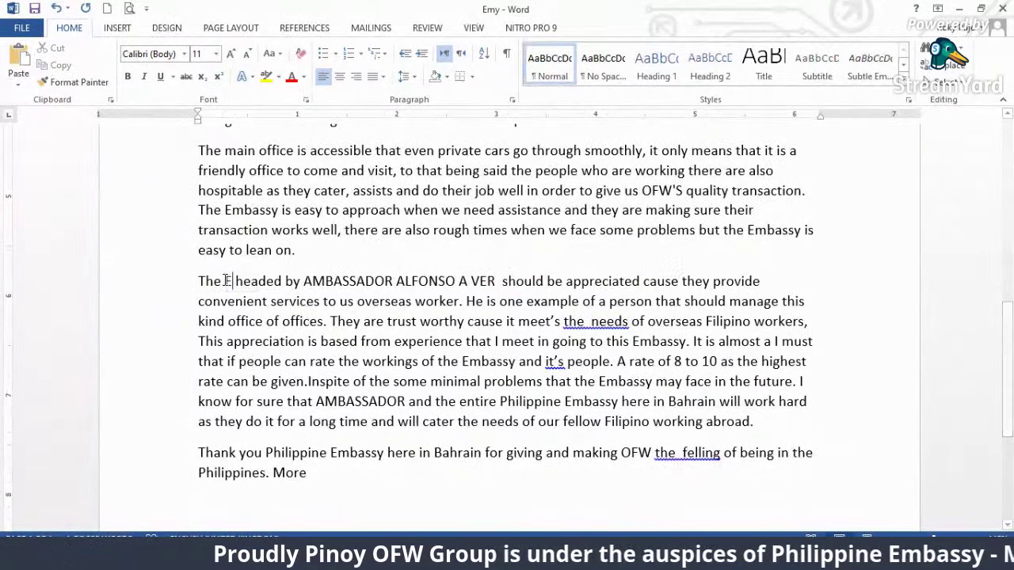
type("assy")
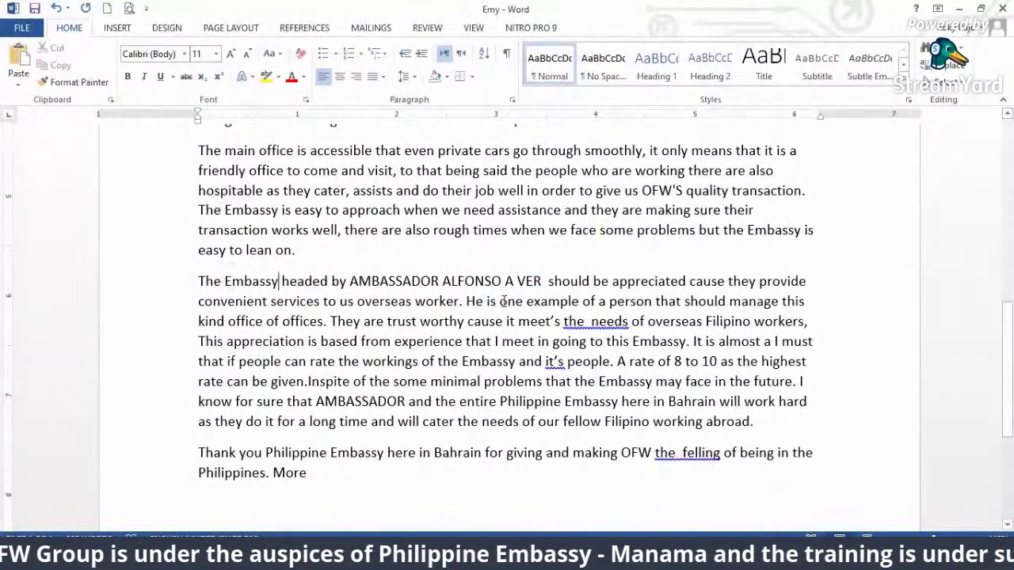
- Delete the extra space before "should be appreciated" and change "cause" to "because" in that sentence
left_click(545, 283)
key("Delete")
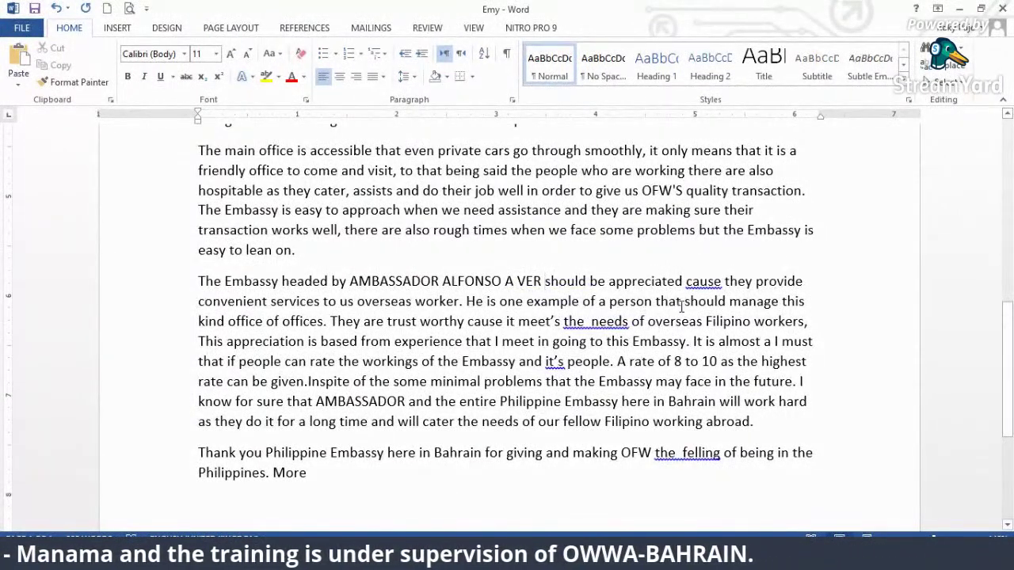
left_click(686, 283)
type("be")
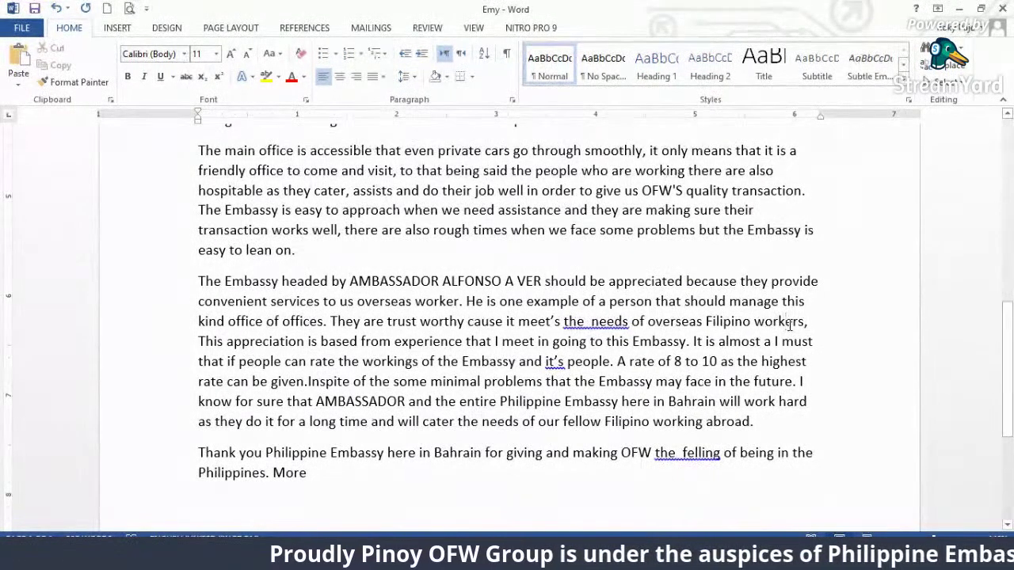
- Replace "He" before "is one example of a person" with the title "Amb." followed by the ambassador's surname
double_click(480, 303)
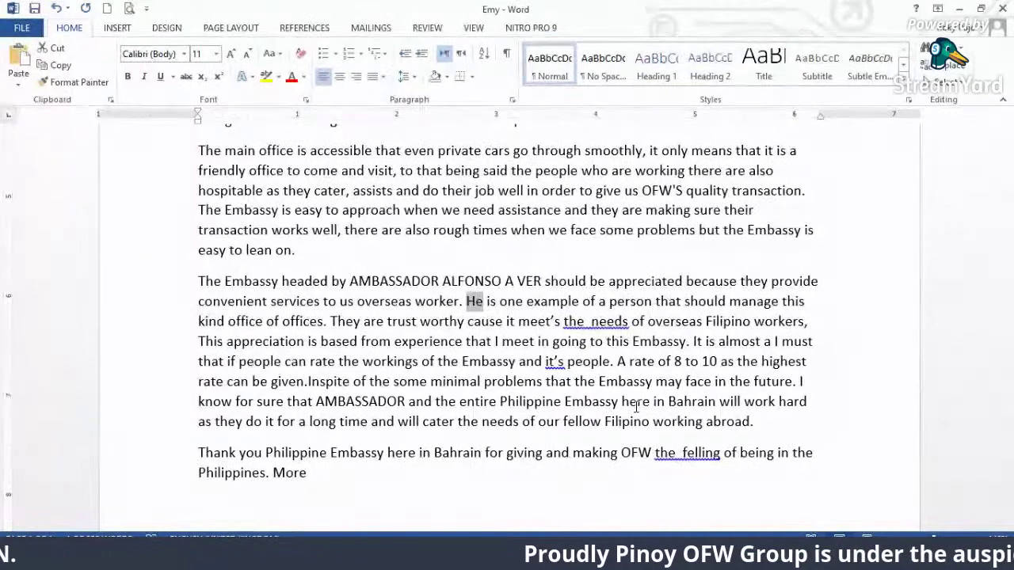
type("An")
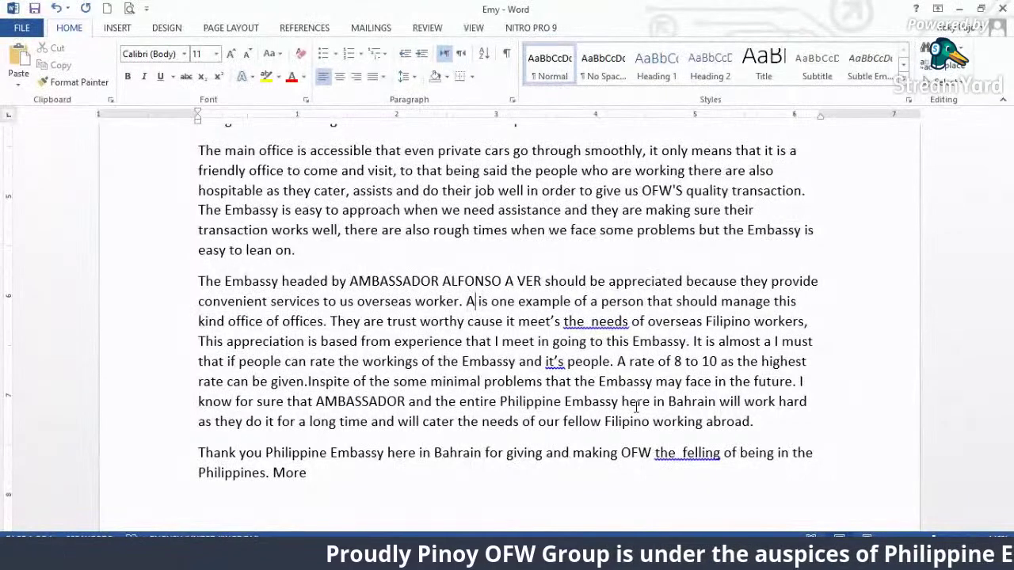
type("b. ")
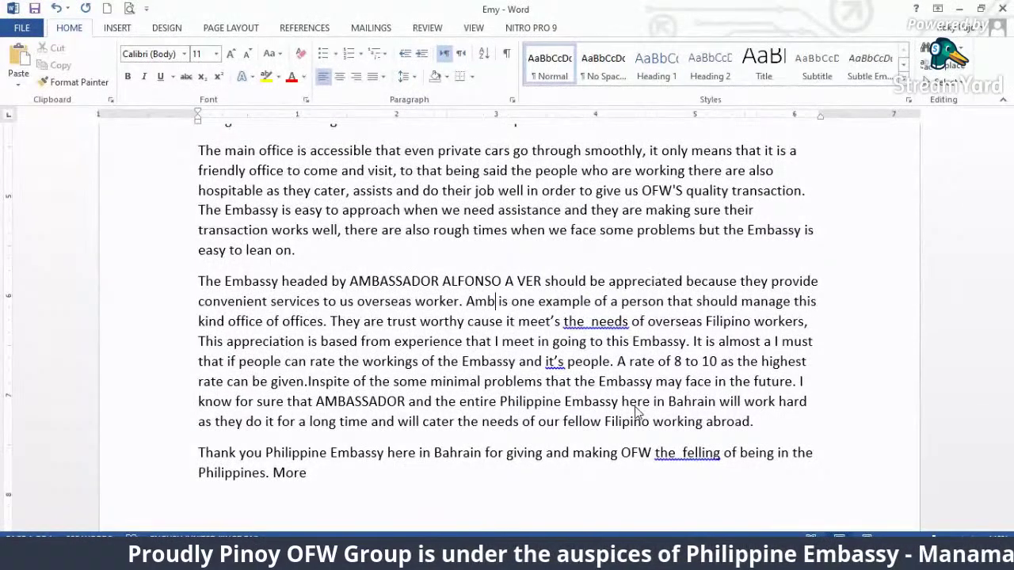
type("Ver")
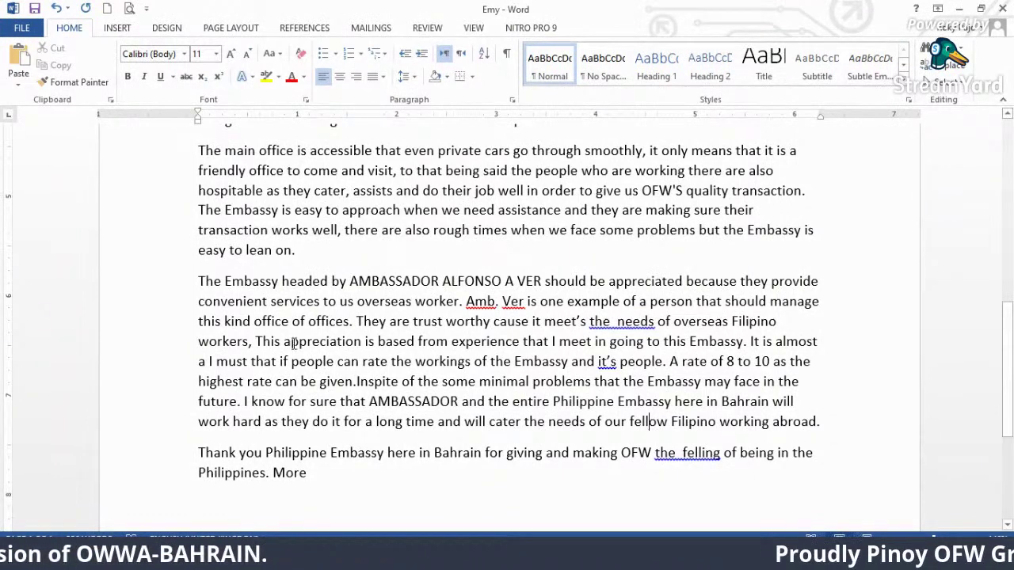
- Replace "office of offices" with "government office" at the end of the same sentence
left_click_drag(349, 321, 266, 325)
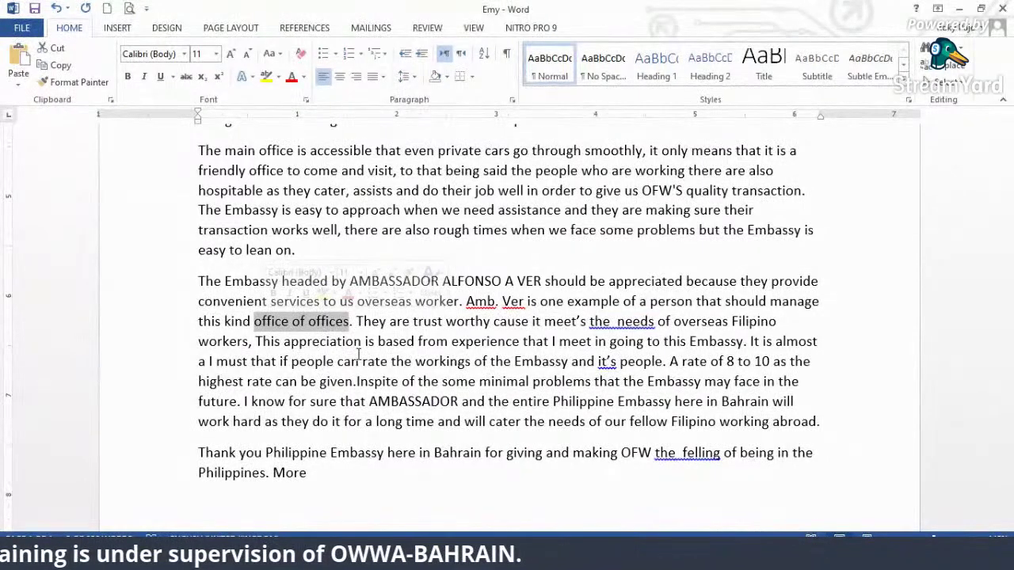
type("govern")
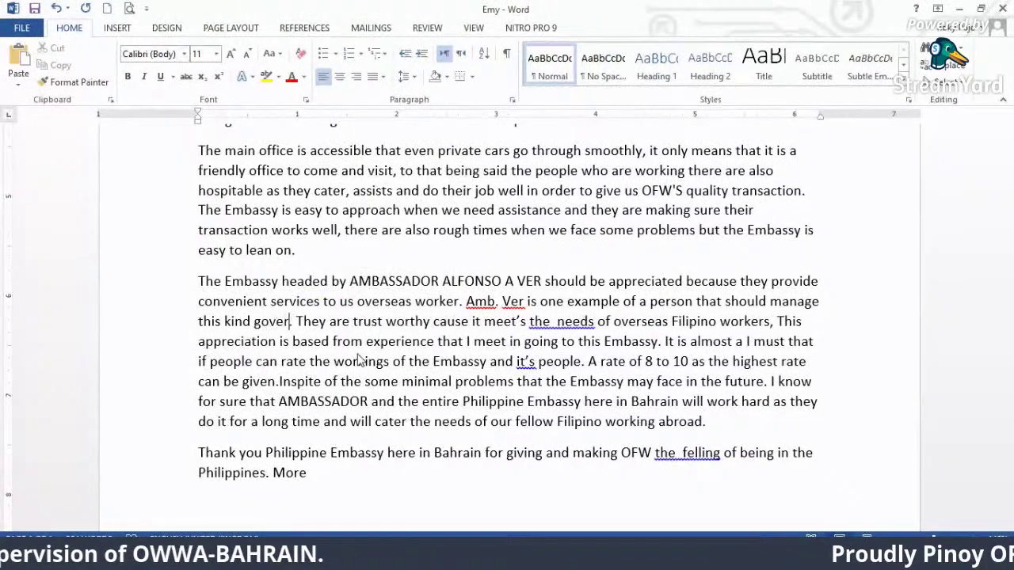
type("ment")
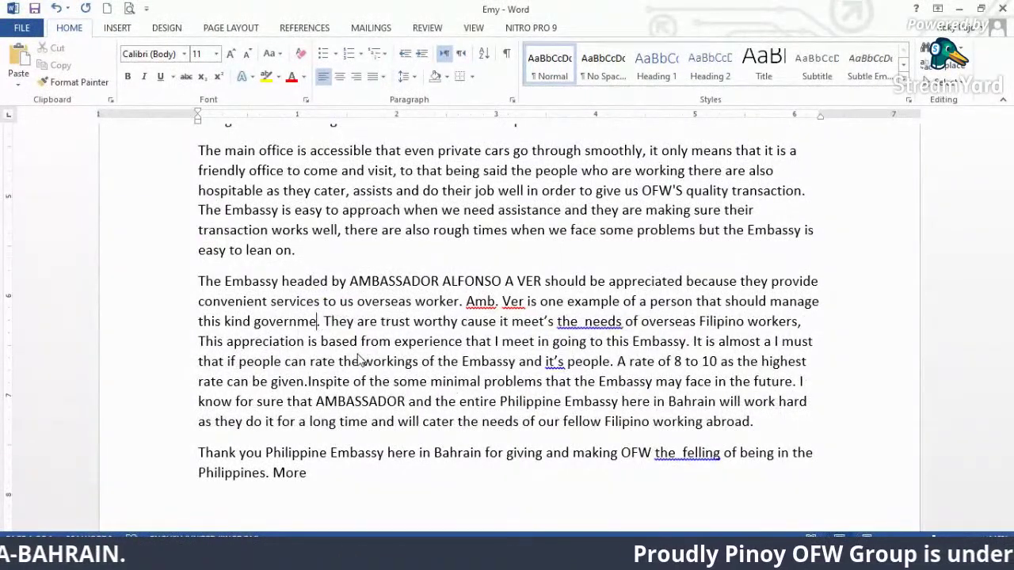
type(" office")
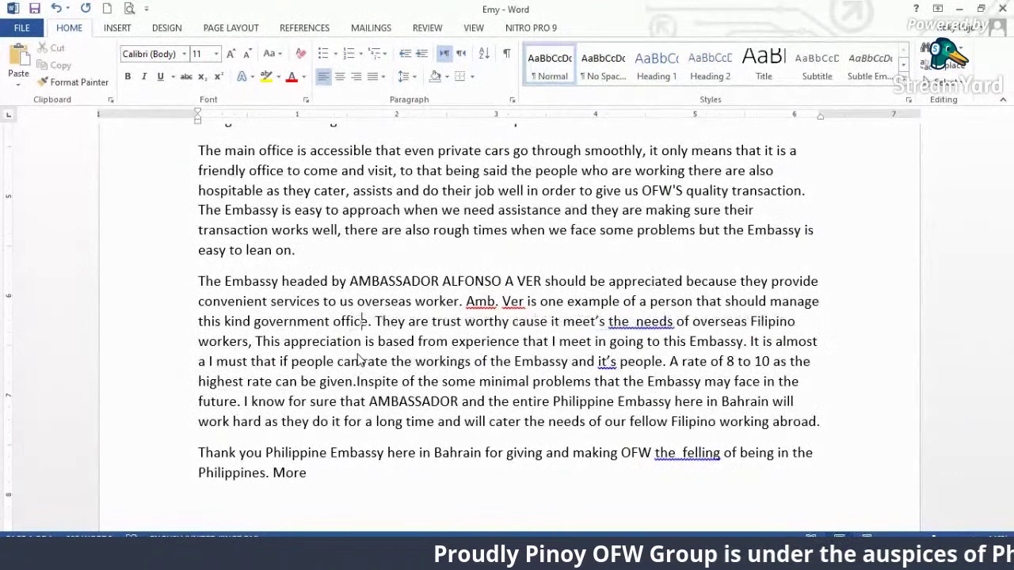
- Replace "They" with "Embassy staff" before "are trust worthy"
left_click(378, 341)
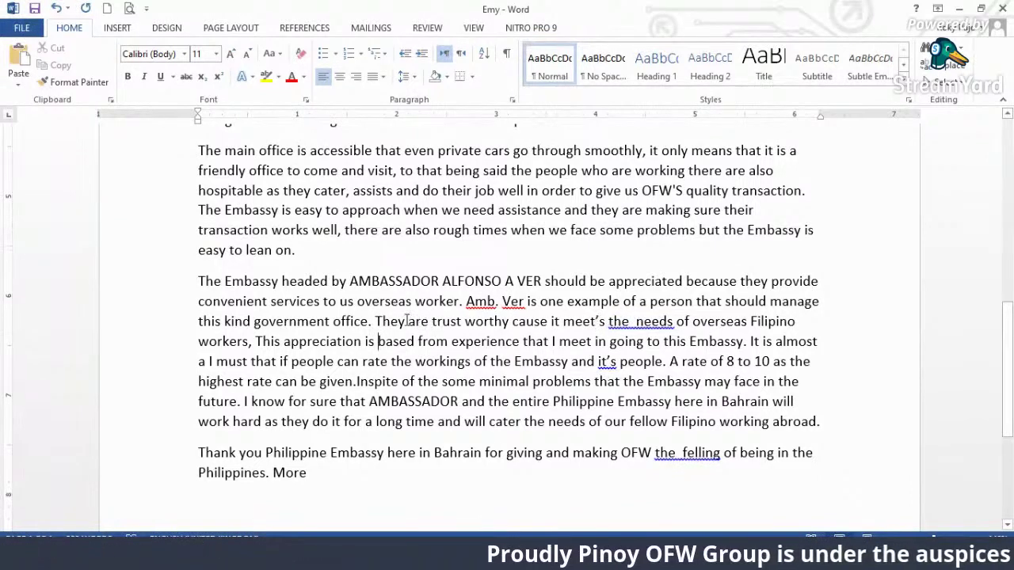
left_click_drag(405, 321, 378, 321)
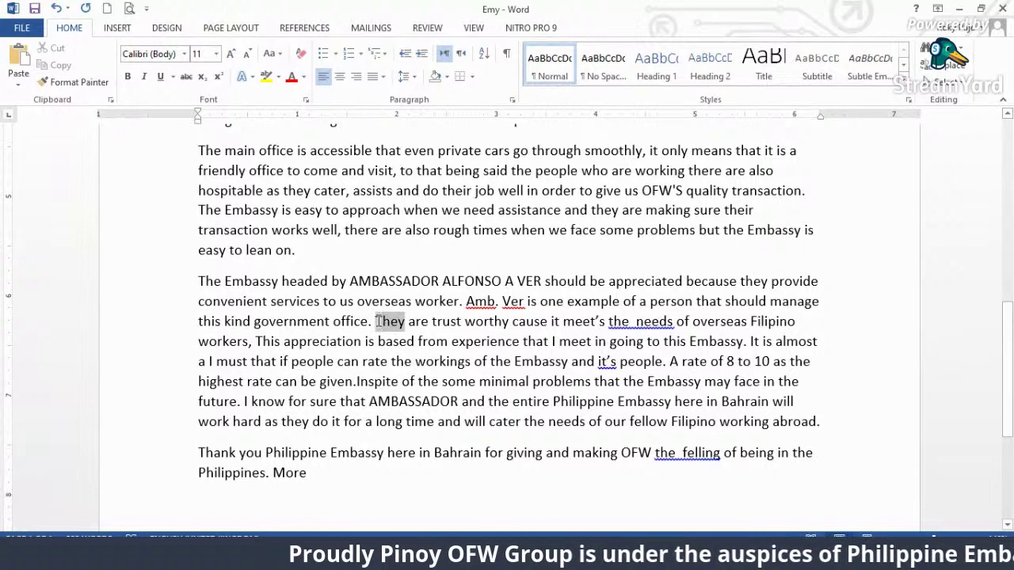
type("Embassy")
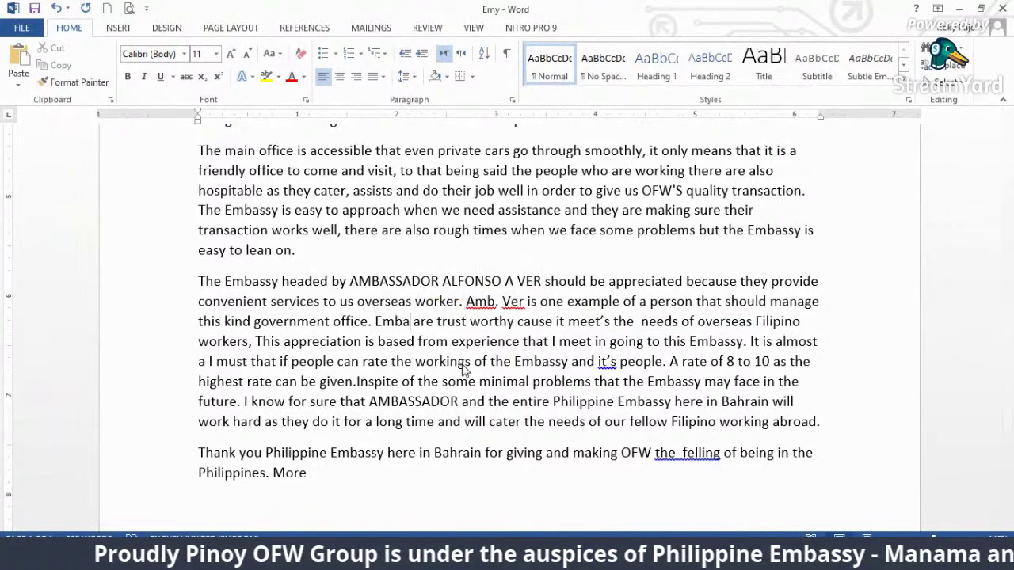
type(" staff")
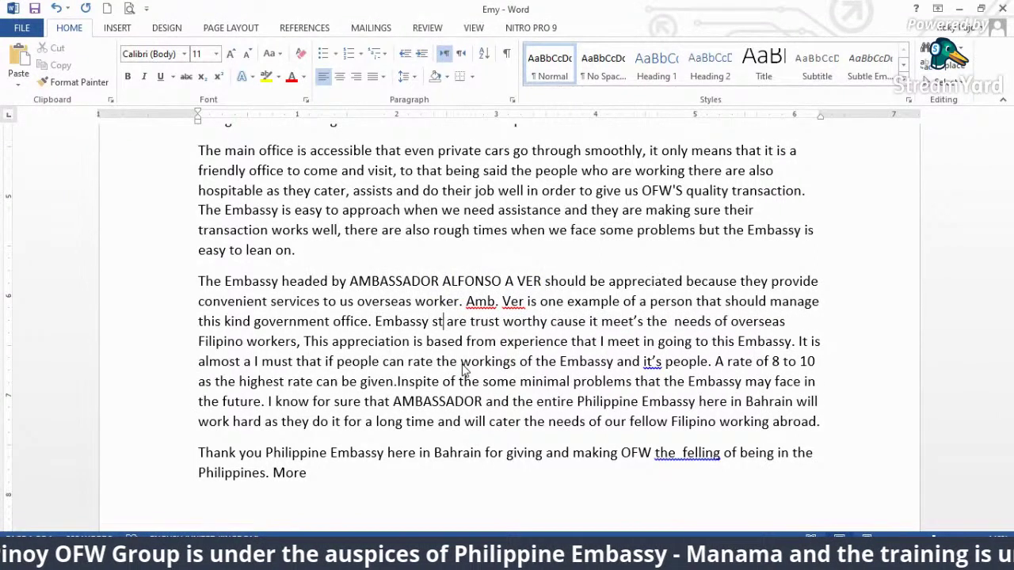
- Change "cause" to "because" after "trust worthy" and delete the extra space between "the" and "needs"
left_click(568, 323)
type("be")
left_click(646, 346)
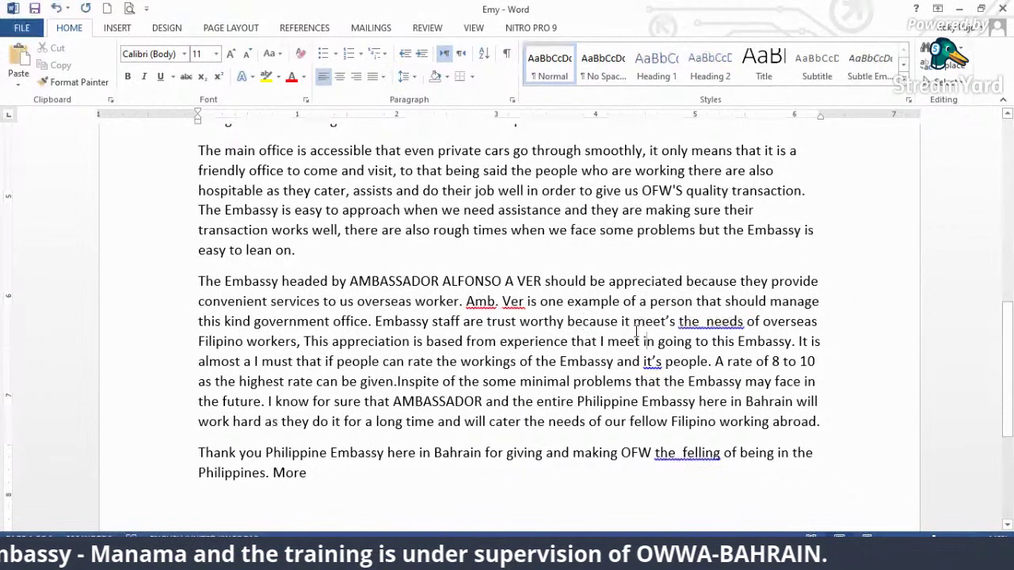
left_click(703, 321)
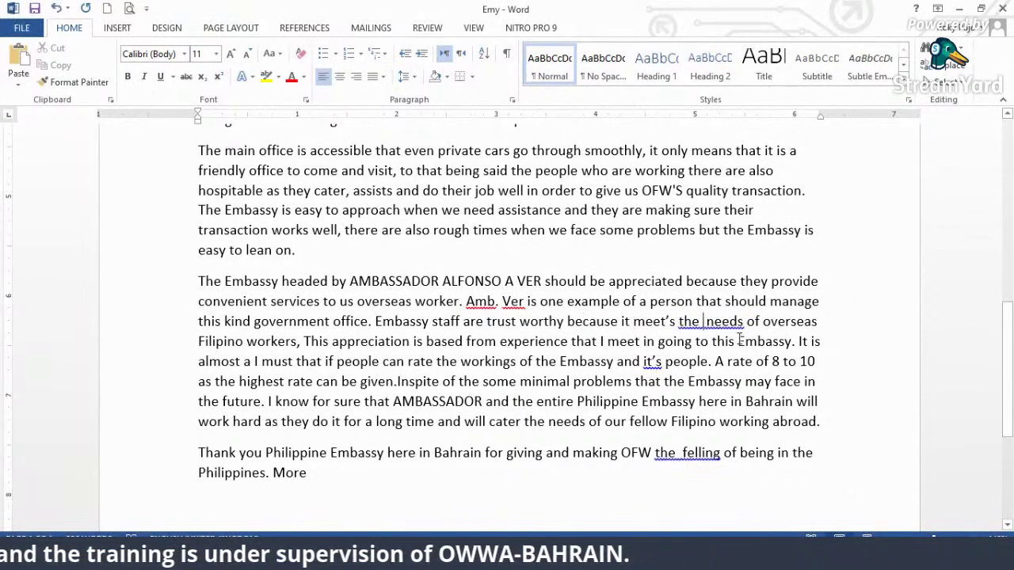
key("BackSpace")
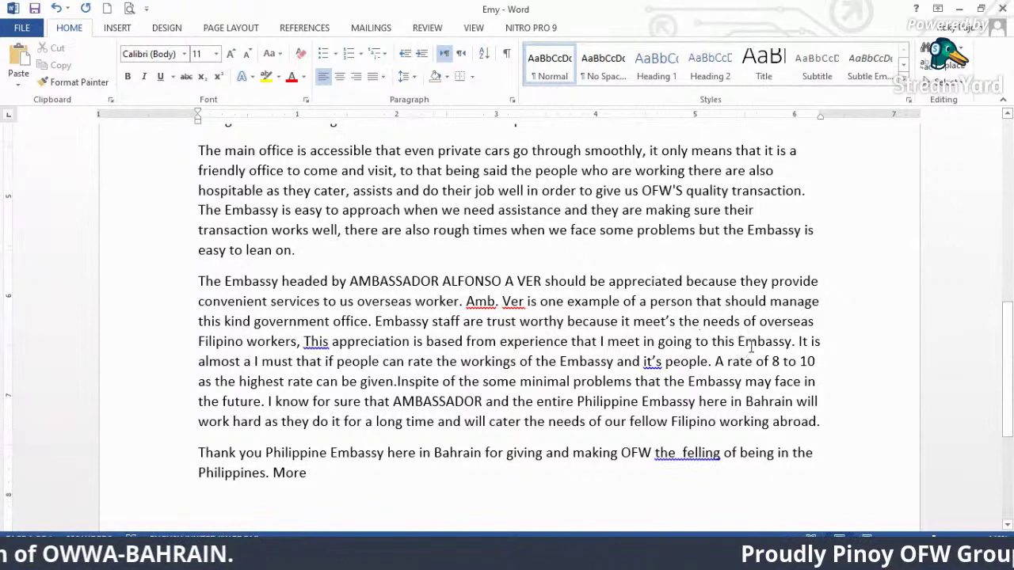
left_click(760, 322)
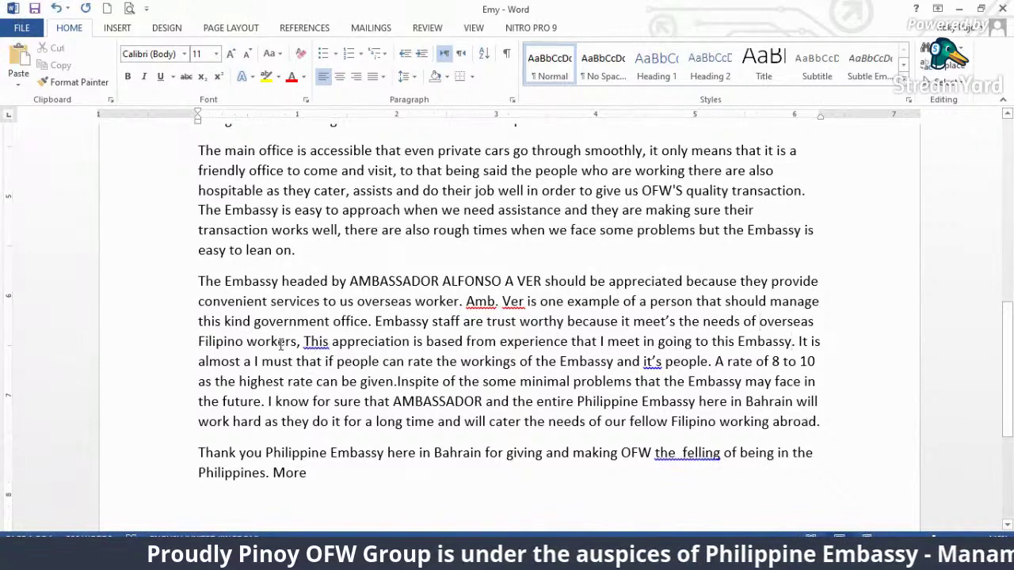
- Lowercase "This" before "appreciation is based from" and insert "my" before "experience"
left_click(313, 340)
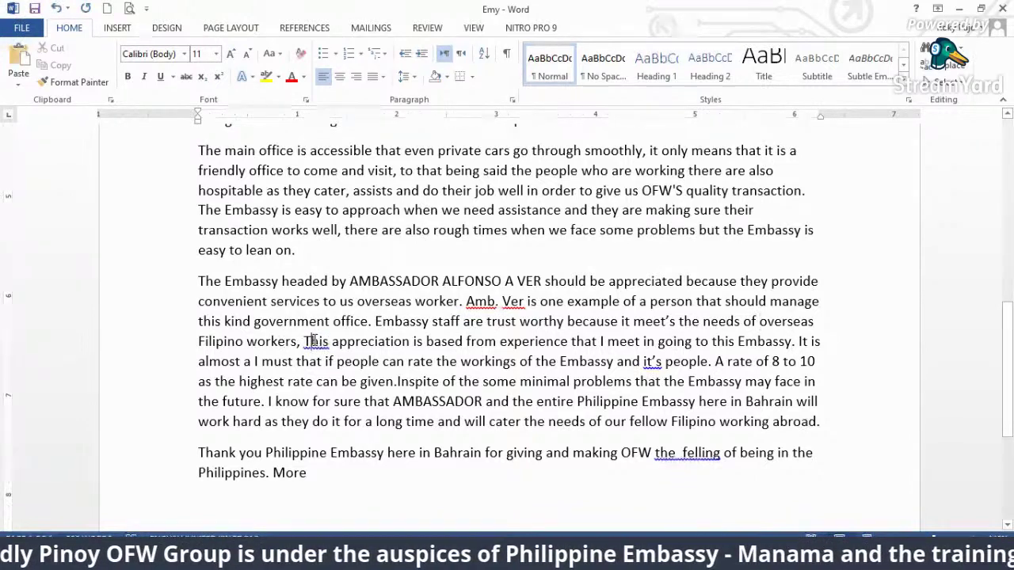
key("BackSpace")
type("t")
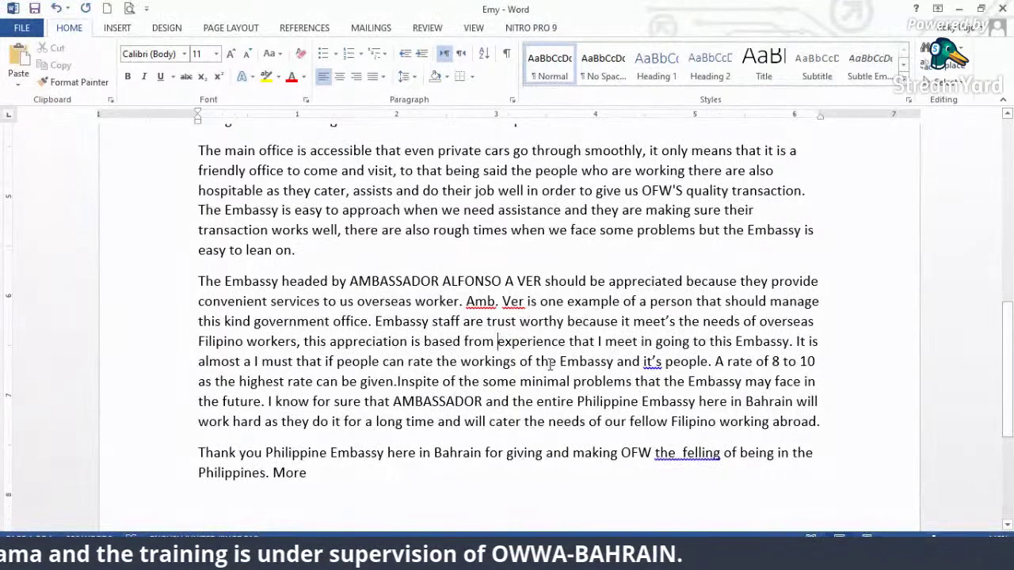
type("my")
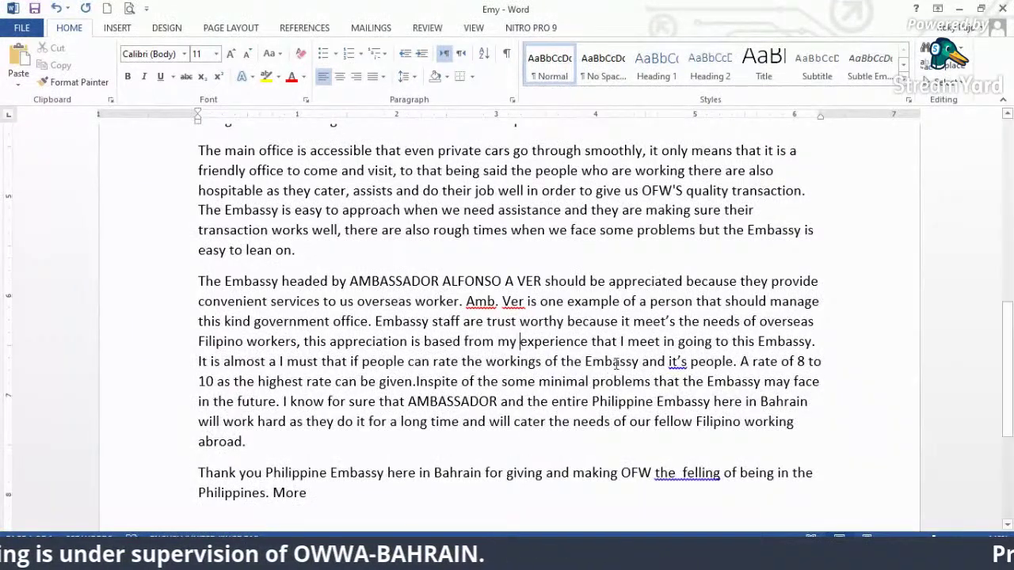
- Replace "that I meet in" with "whenever I am" between "my experience" and "going to"
left_click(661, 342)
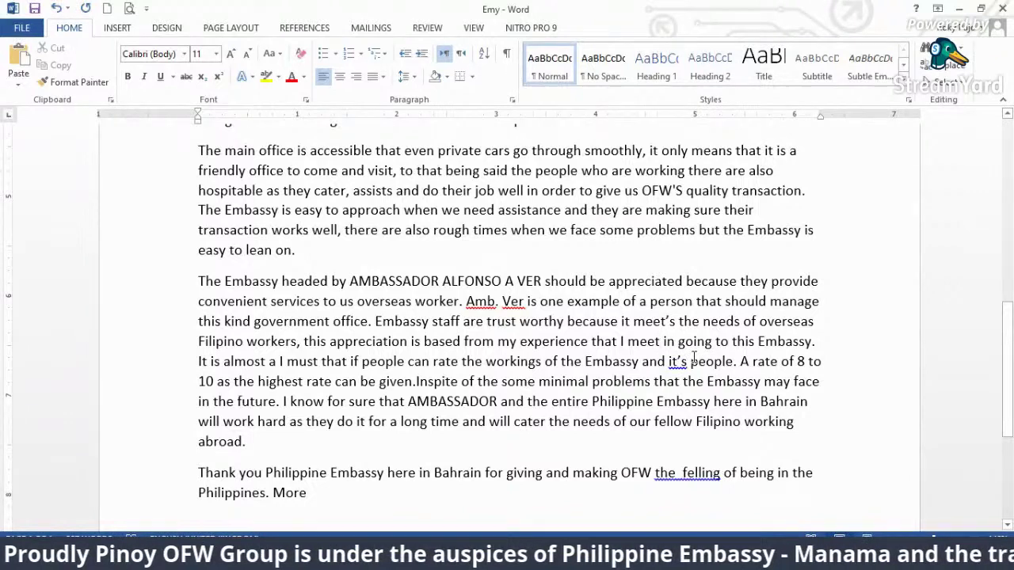
key("BackSpace")
key("BackSpace")
key("BackSpace")
key("BackSpace")
key("BackSpace")
key("BackSpace")
key("BackSpace")
key("BackSpace")
key("BackSpace")
key("BackSpace")
key("BackSpace")
type("whe")
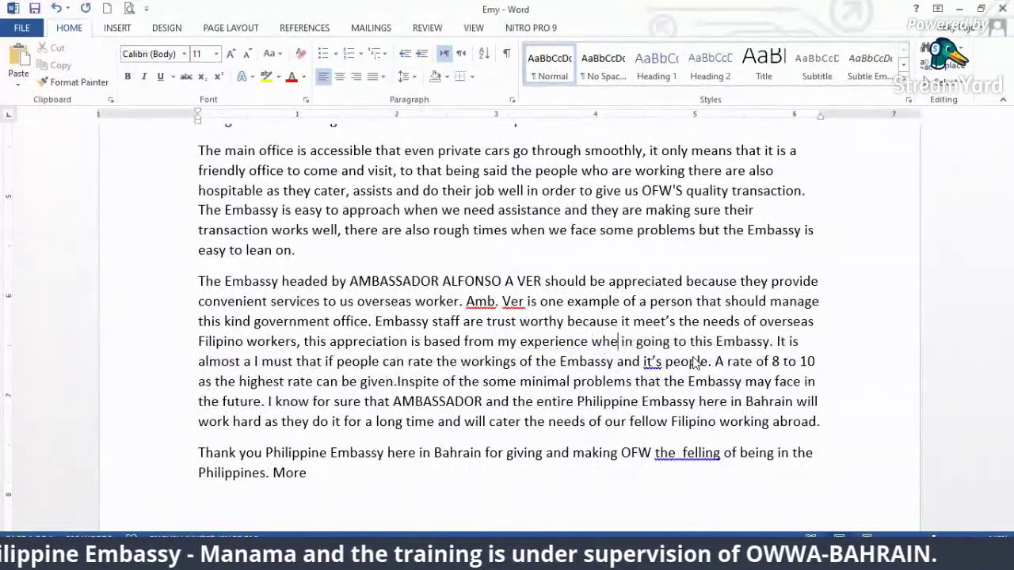
type("never")
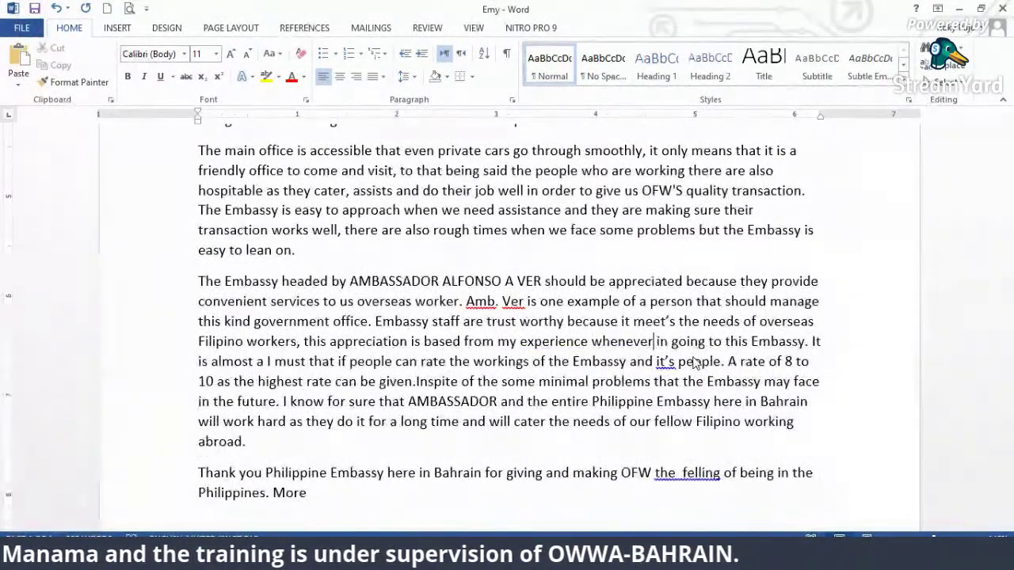
type(" I ")
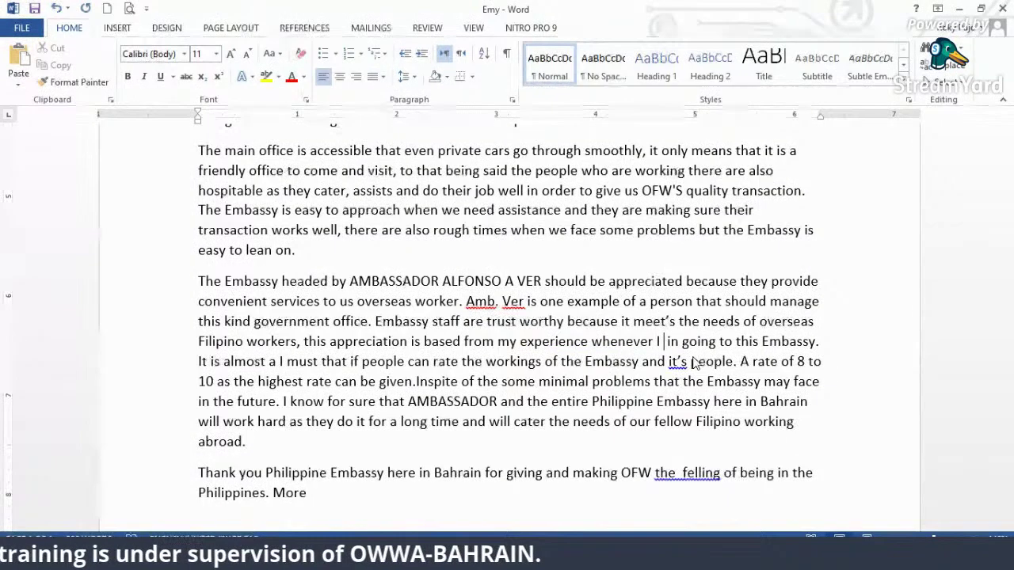
type("am")
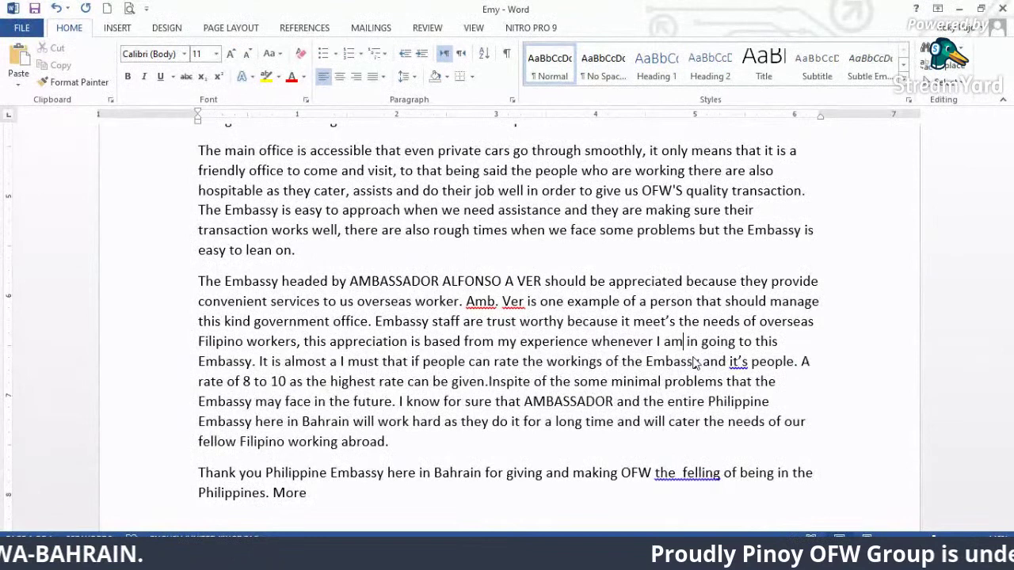
key("Delete")
key("Delete")
key("Delete")
key("Delete")
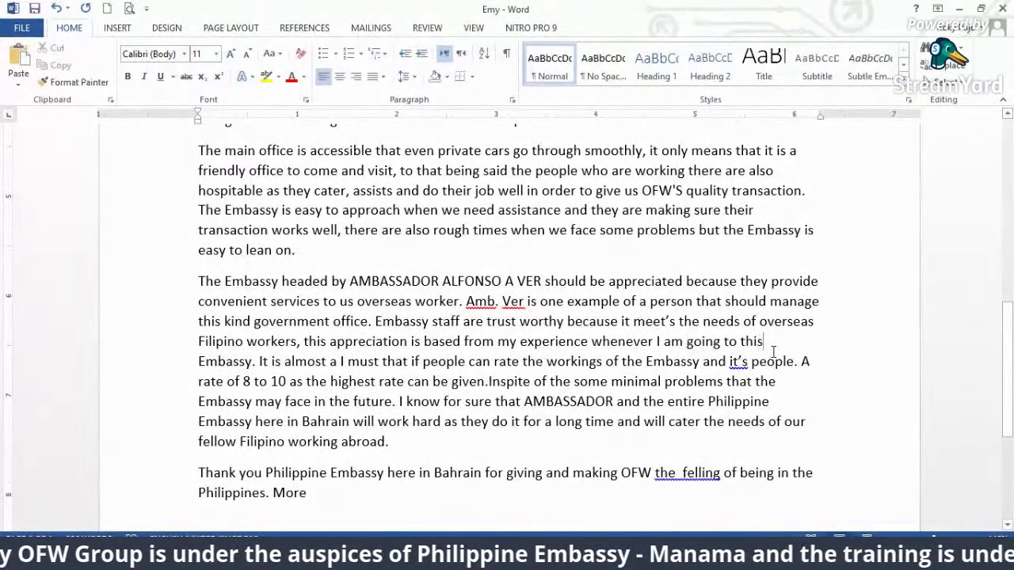
- Change "this" to "the" before "Embassy" at the end of the same sentence
key("BackSpace")
key("BackSpace")
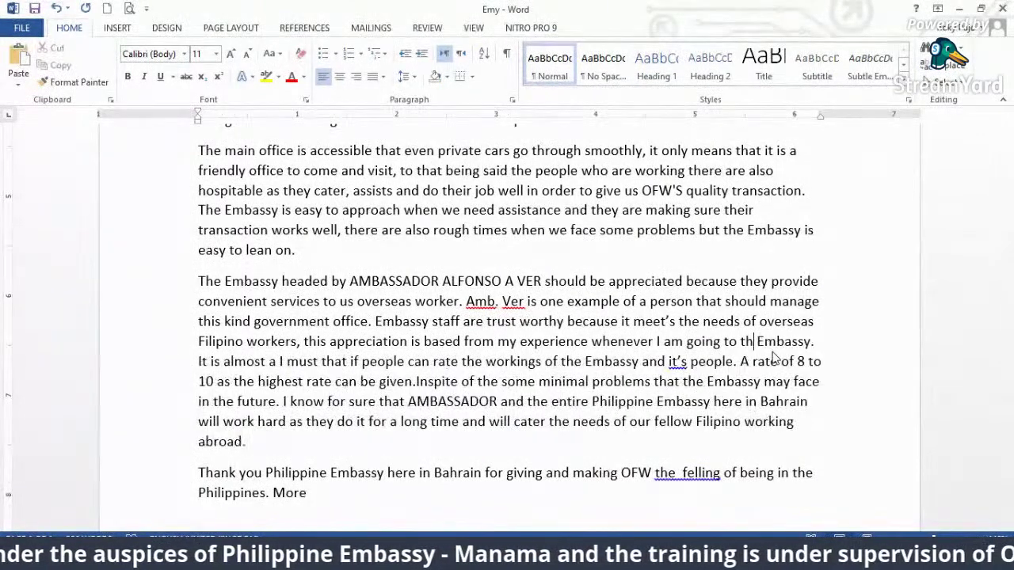
type("e")
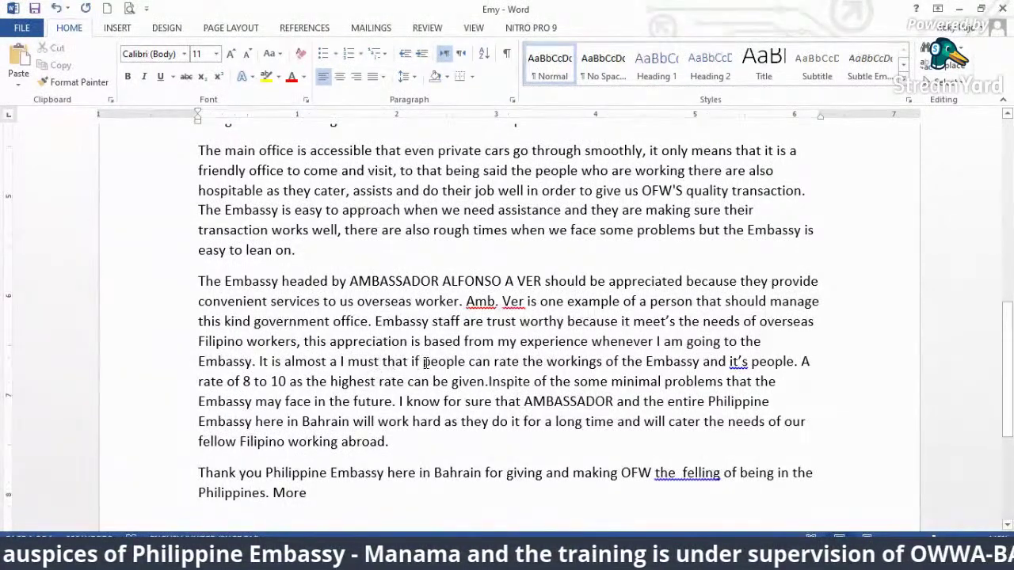
- Replace "It is almost a I must that if" with "Most" and correct "it's" to "its" in that sentence
left_click_drag(422, 362, 258, 361)
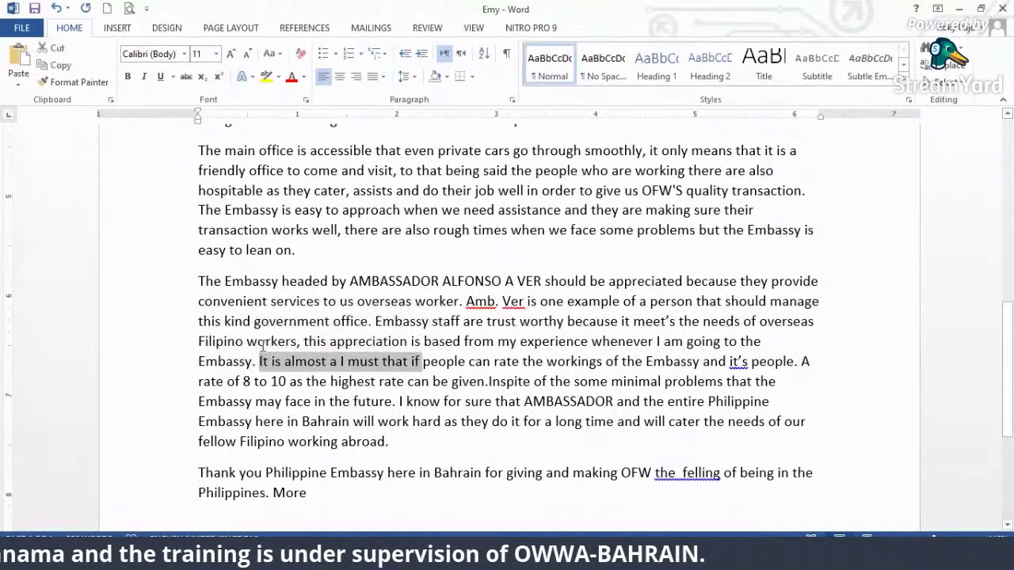
type("Most")
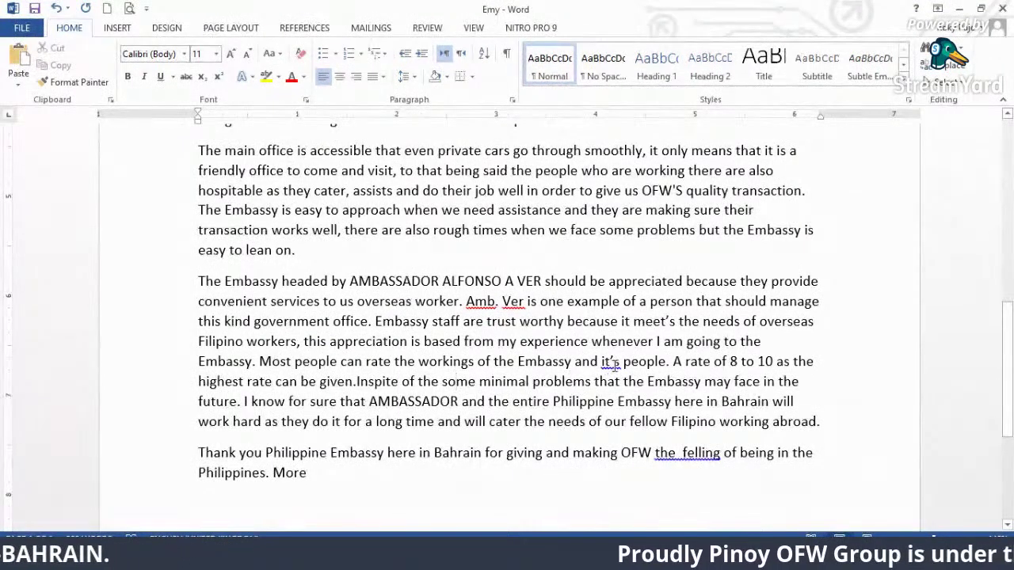
right_click(618, 365)
left_click(651, 384)
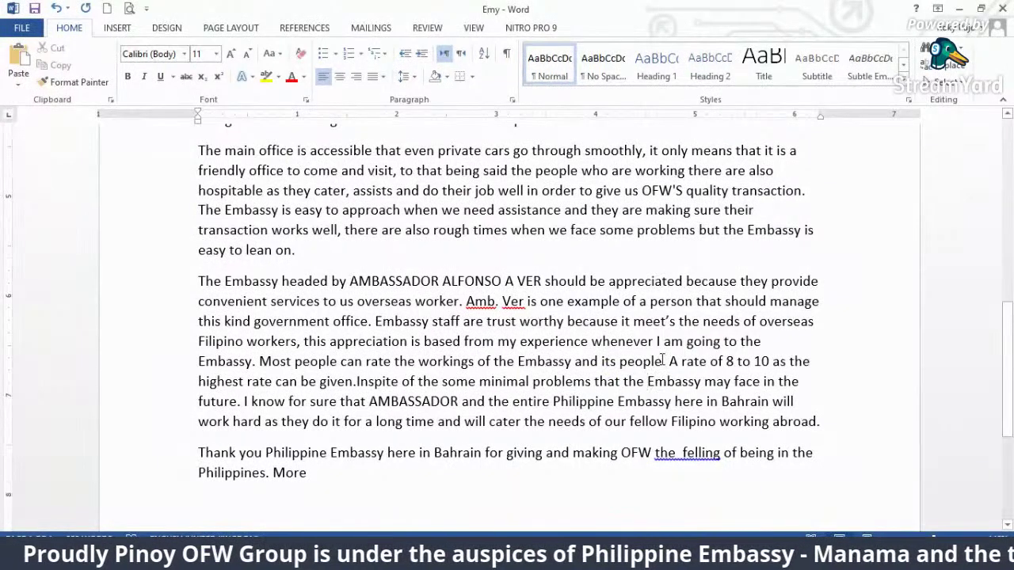
- Replace "people" after "the Embassy and its" with "staff and personnel"
left_click_drag(662, 363, 623, 361)
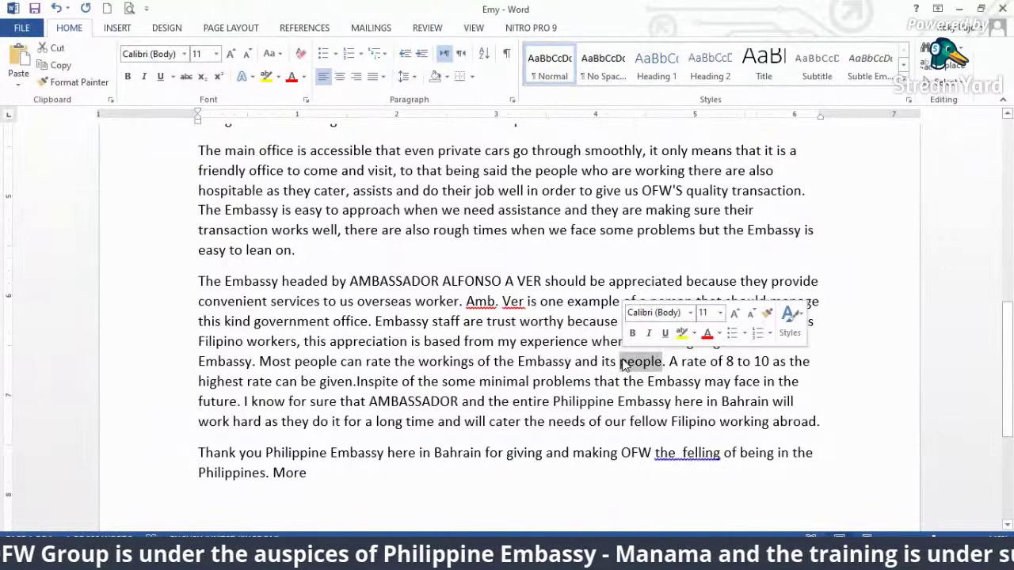
type("staff and persona")
key("BackSpace")
type("el")
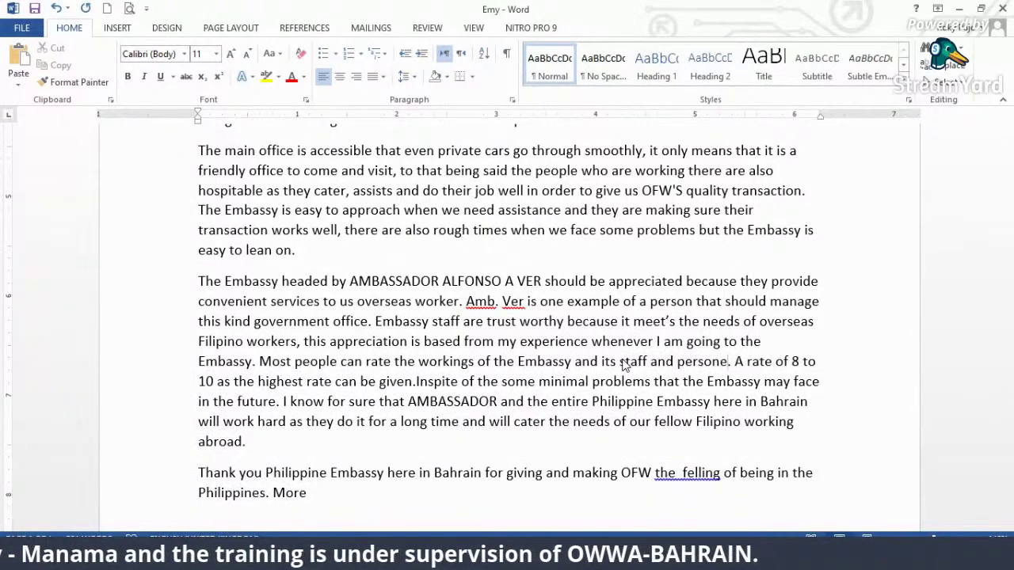
left_click(719, 361)
type("n")
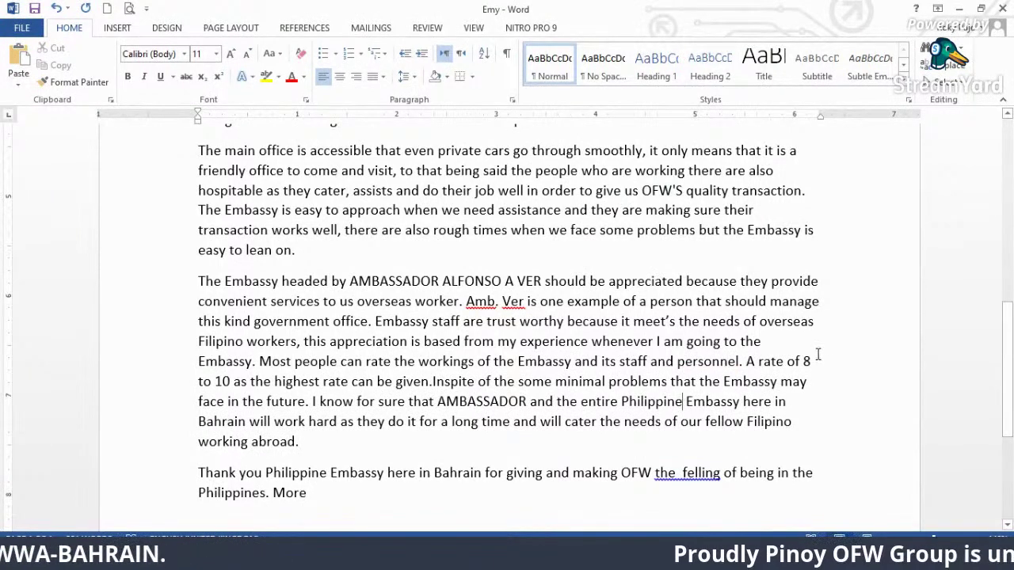
- Replace "A" with "From a" before "rate of 8" in the paragraph about the Embassy's head
left_click(758, 361)
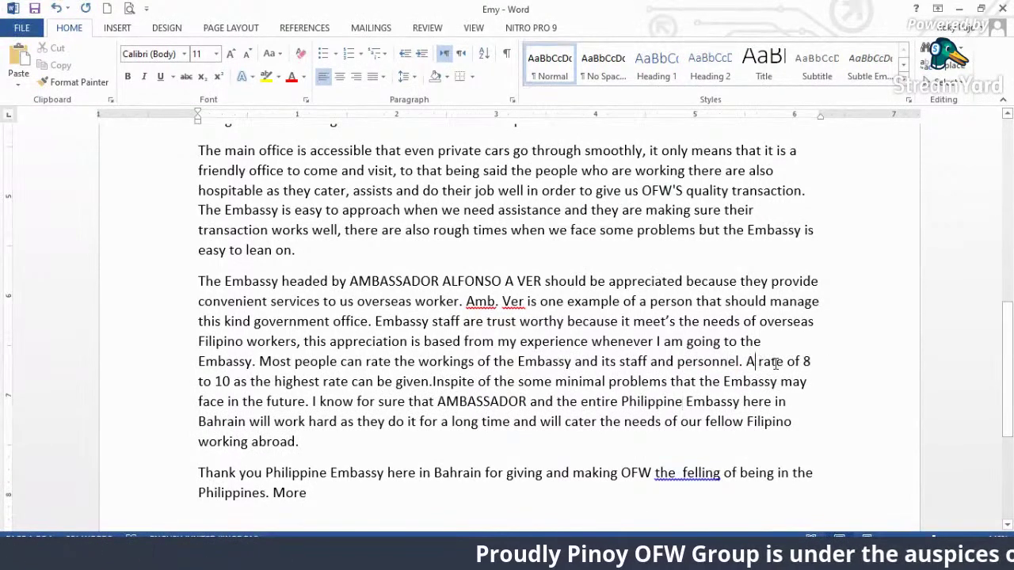
key("BackSpace")
key("BackSpace")
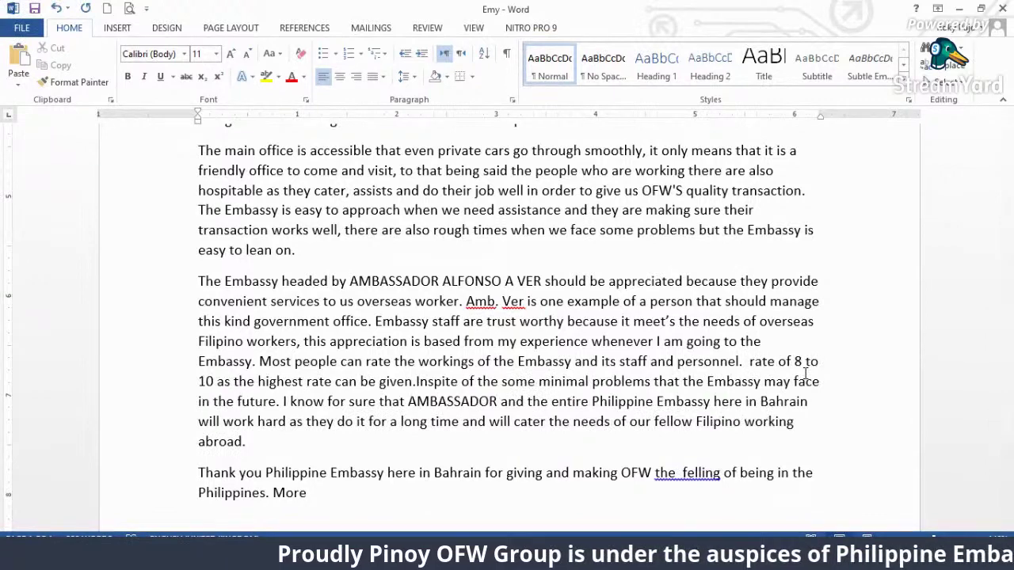
type("From a")
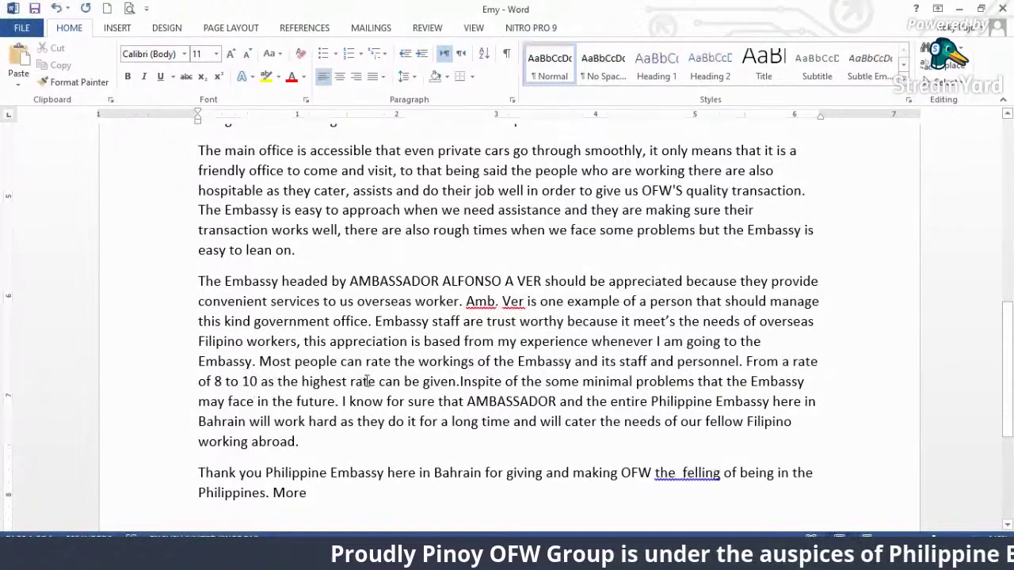
- Change "rate" to "rating" after "From a" in the same sentence
left_click(819, 363)
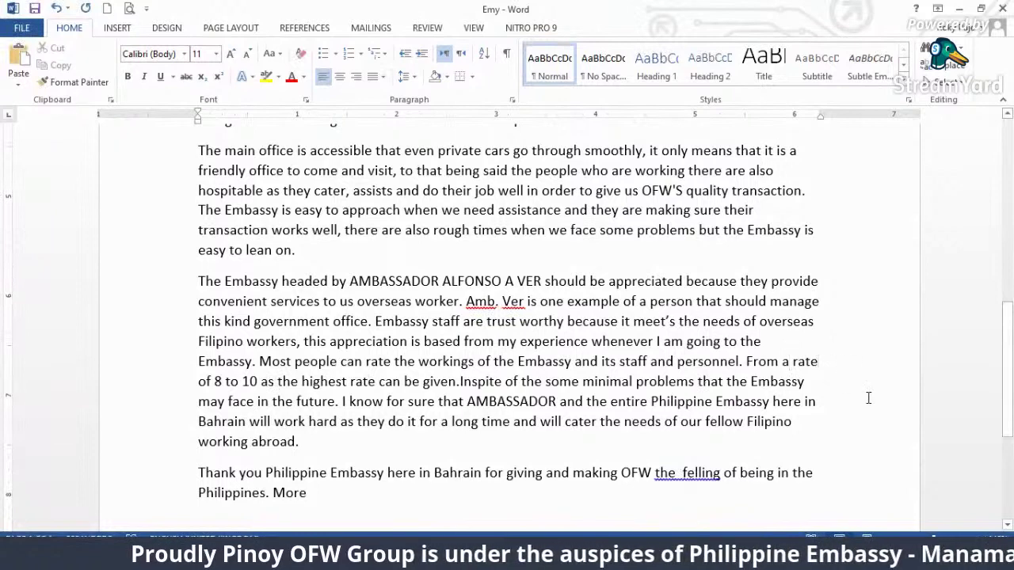
type("=ing")
key("BackSpace")
key("BackSpace")
key("BackSpace")
key("BackSpace")
key("BackSpace")
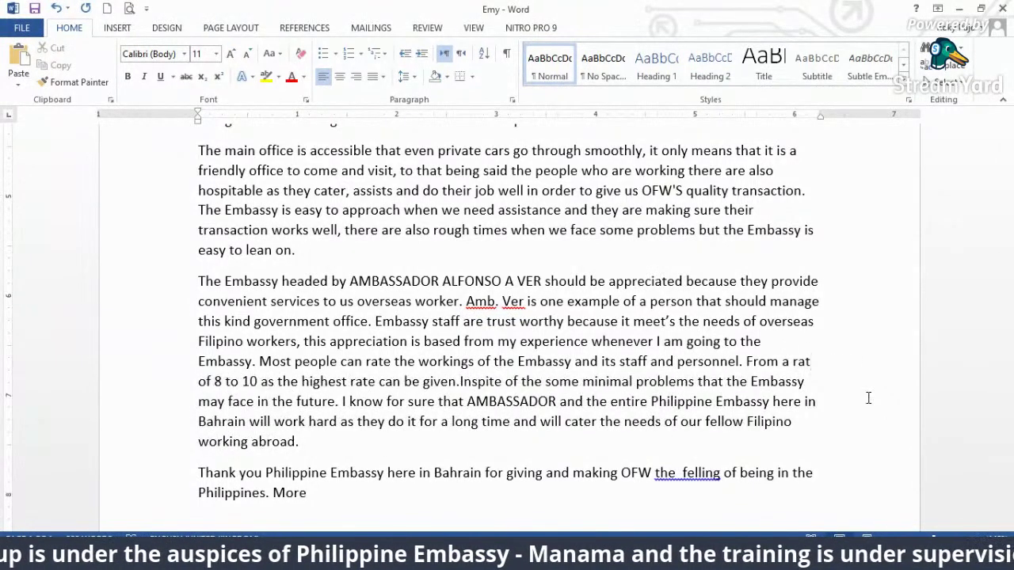
type("ing")
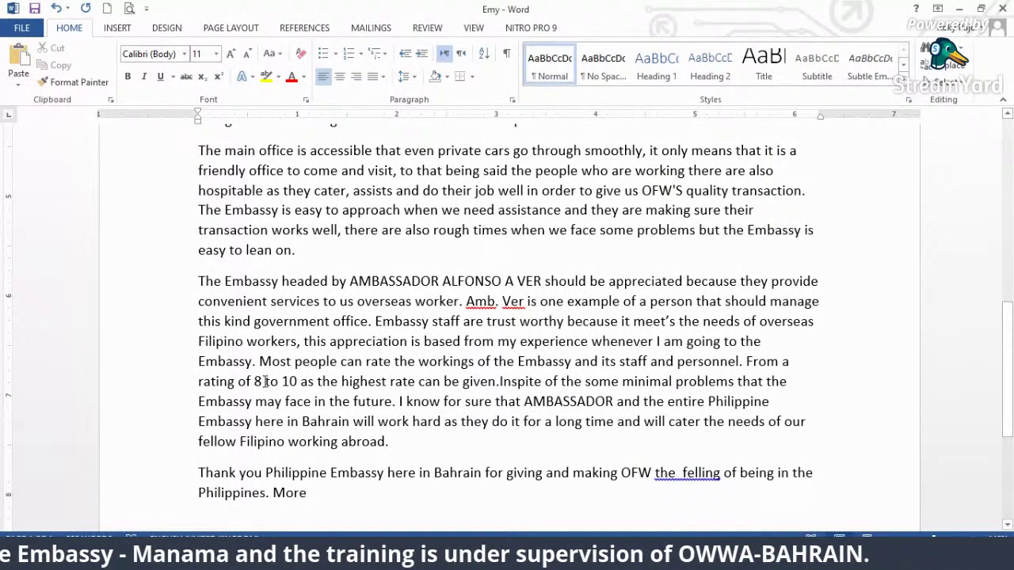
- Replace "to" with "and" between "8" and "10" in the rating sentence
left_click_drag(265, 381, 281, 381)
type("and")
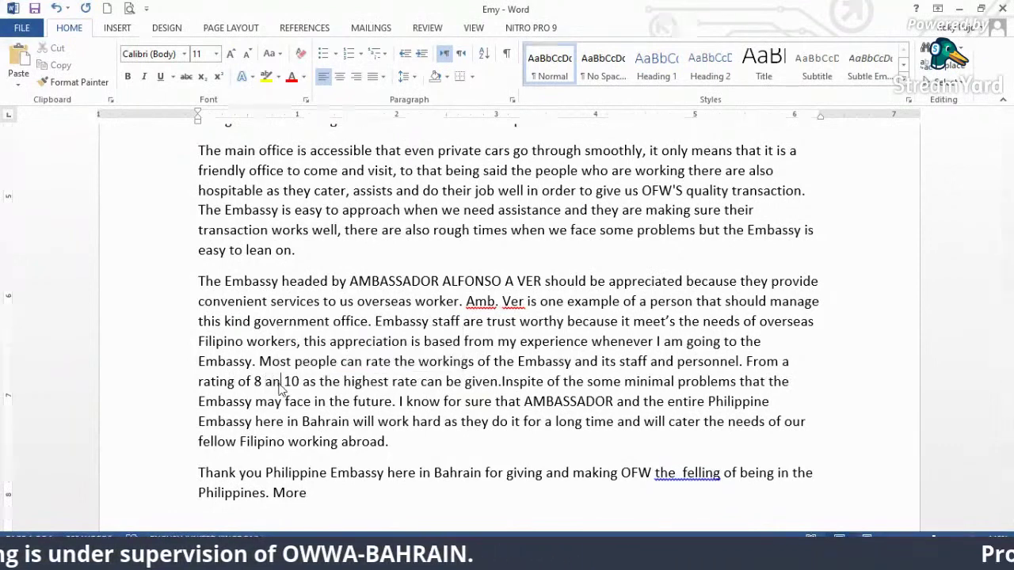
left_click(421, 404)
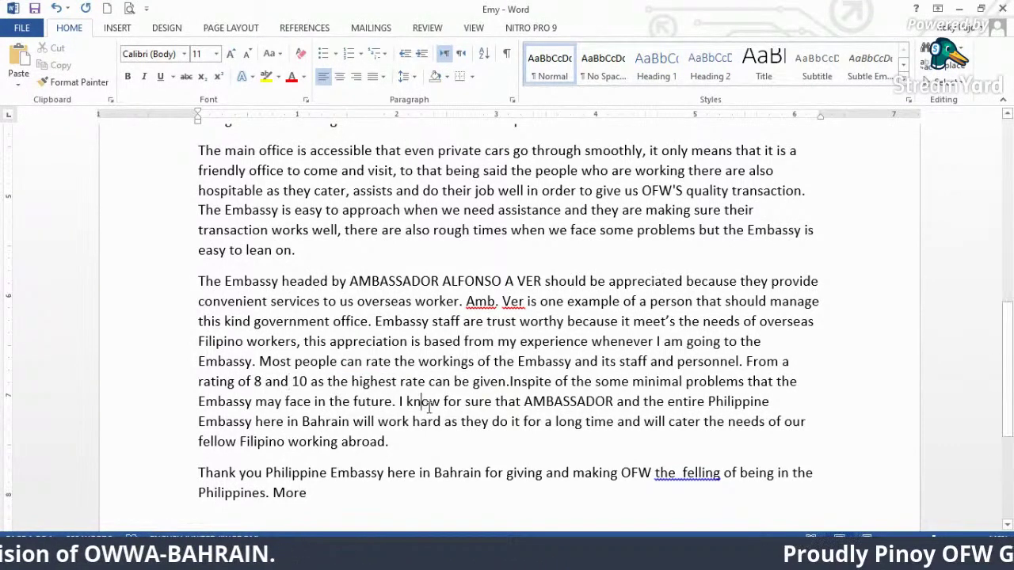
- Join the two sentences at "given.Inspite" by replacing the period with a space and lowercasing the "I" of "Inspite"
left_click(508, 383)
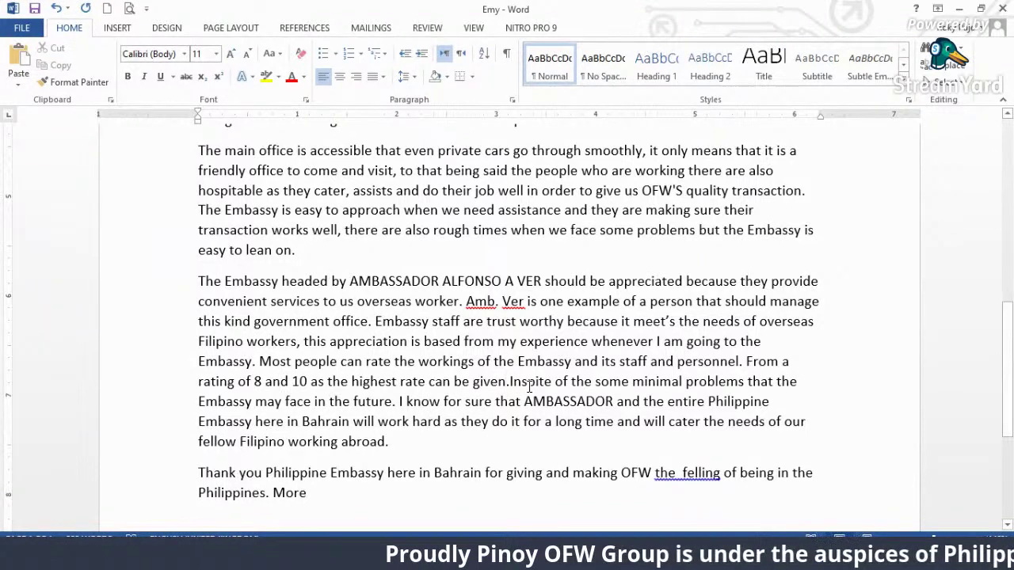
key("BackSpace")
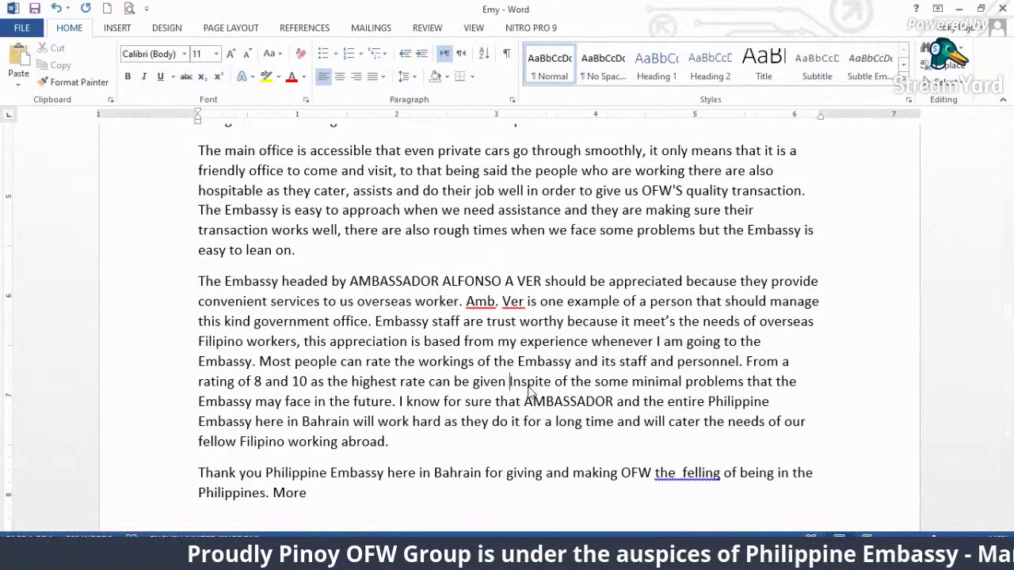
key("Delete")
type("i")
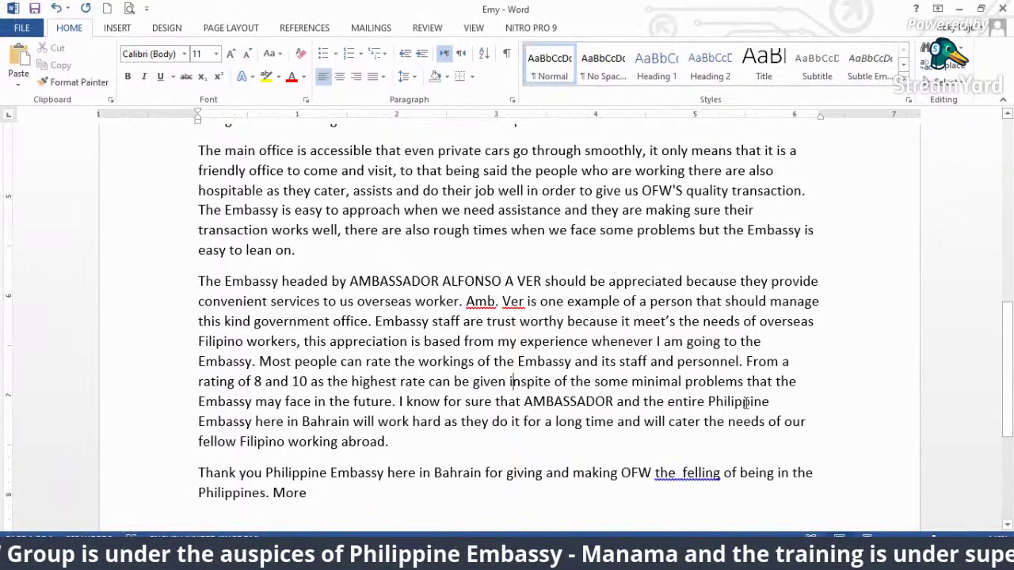
- Insert "our" before "AMBASSADOR" in the "I know for sure" sentence and correct "inspite" to "in spite"
left_click(529, 400)
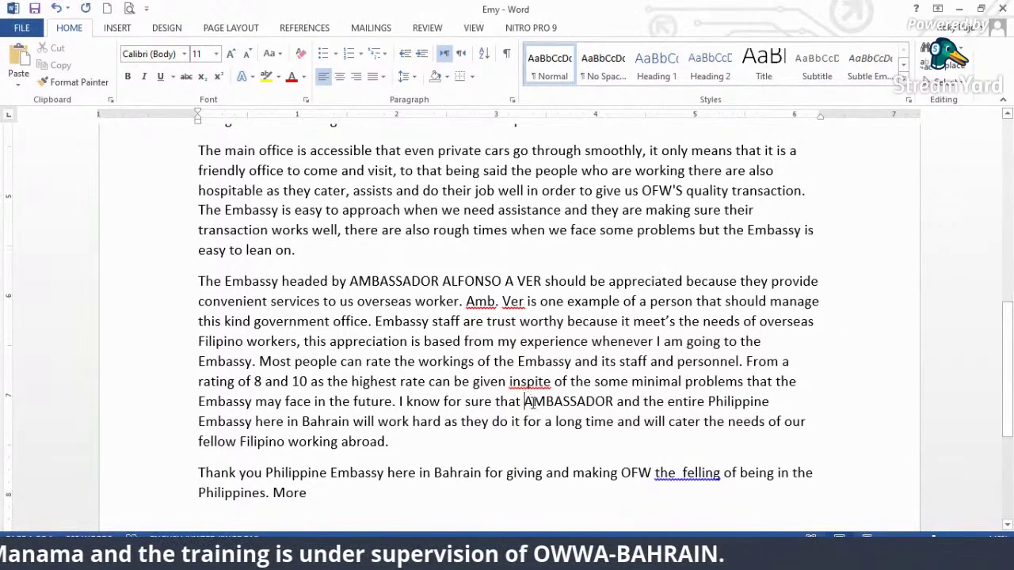
type("our")
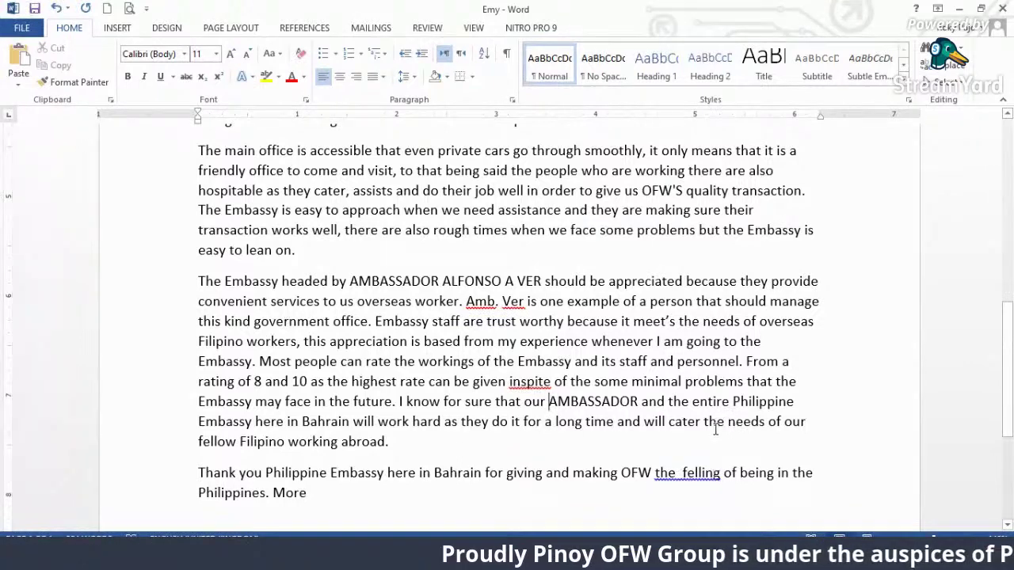
scroll(715, 428, "down", 2)
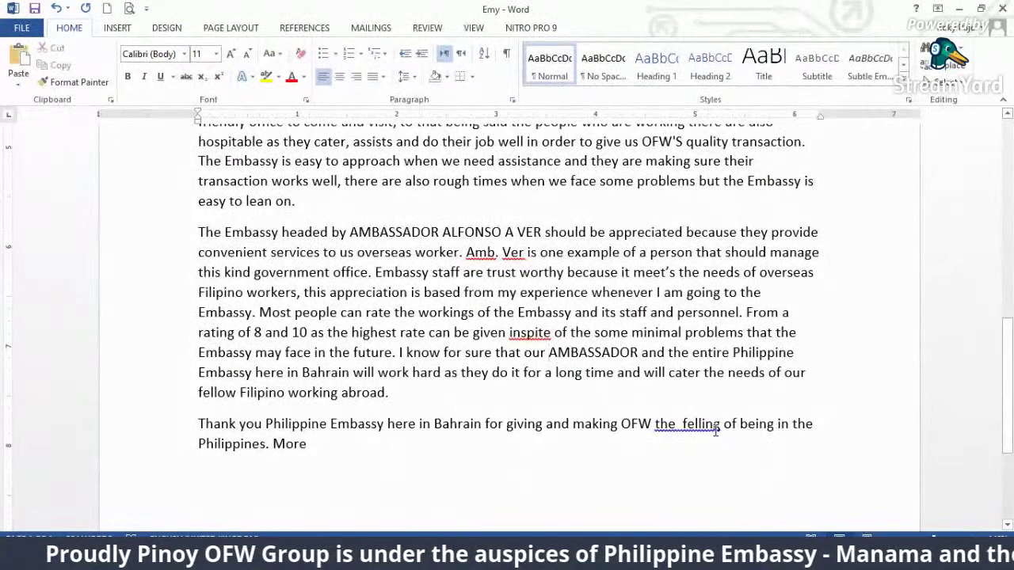
right_click(529, 333)
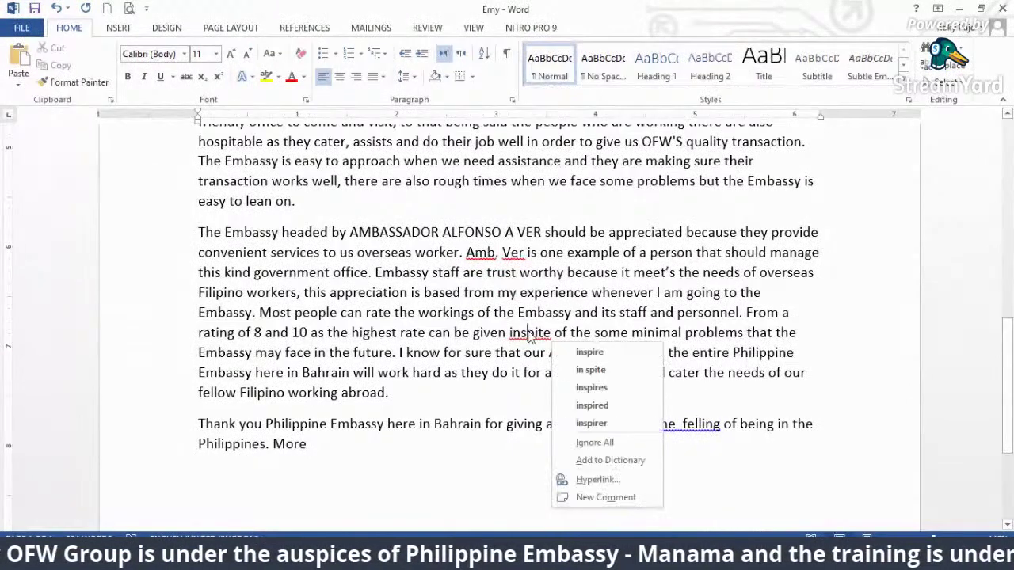
left_click(636, 370)
left_click(580, 394)
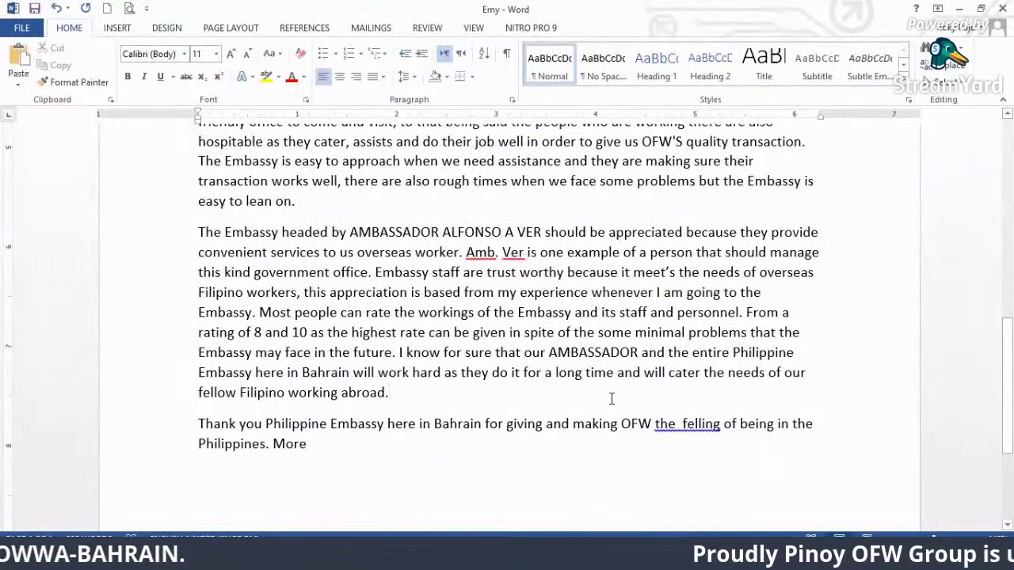
- Remove the extra space before "felling" in the closing paragraph and correct the word to "feeling"
left_click(683, 428)
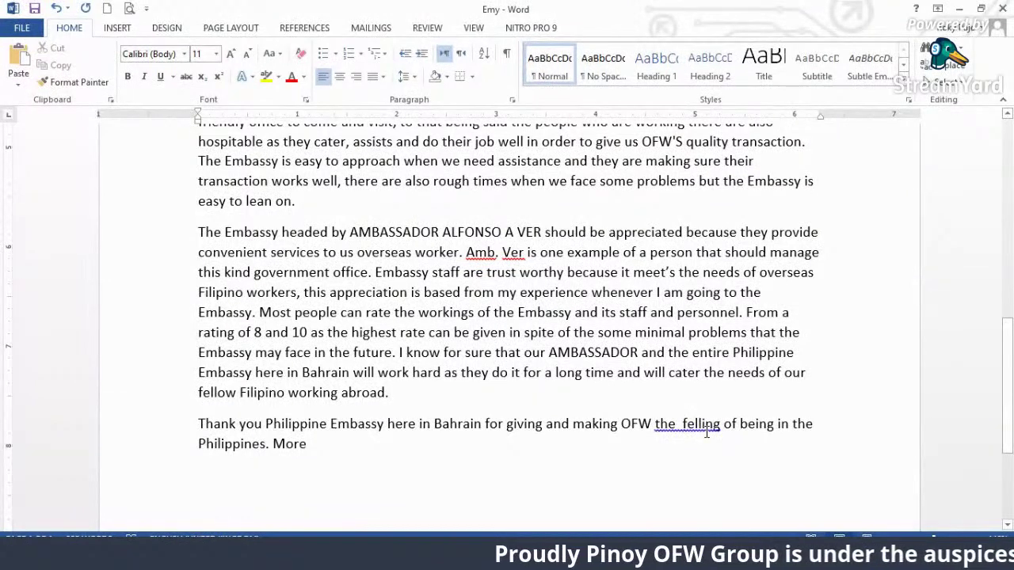
key("BackSpace")
left_click(765, 372)
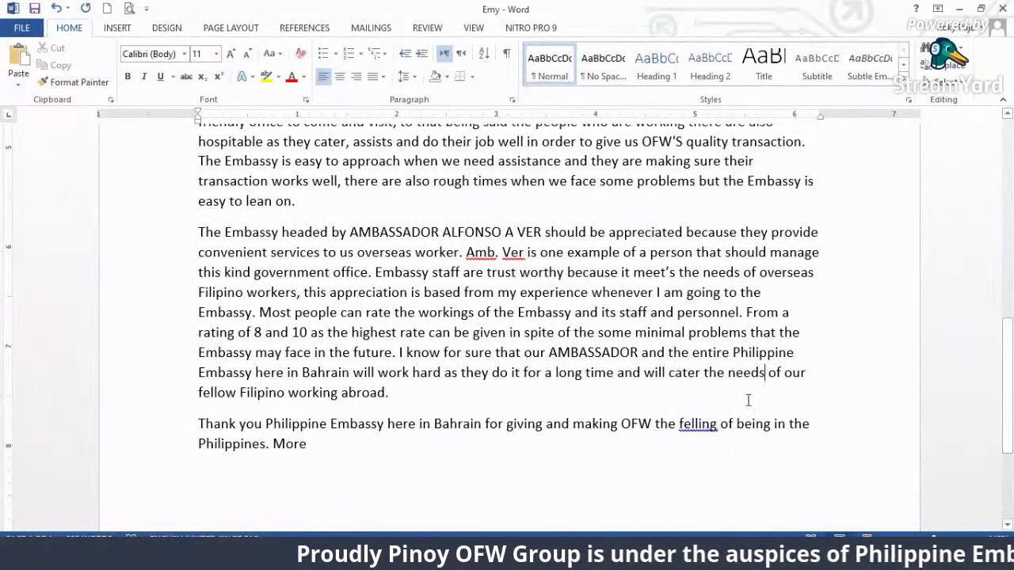
left_click(695, 423)
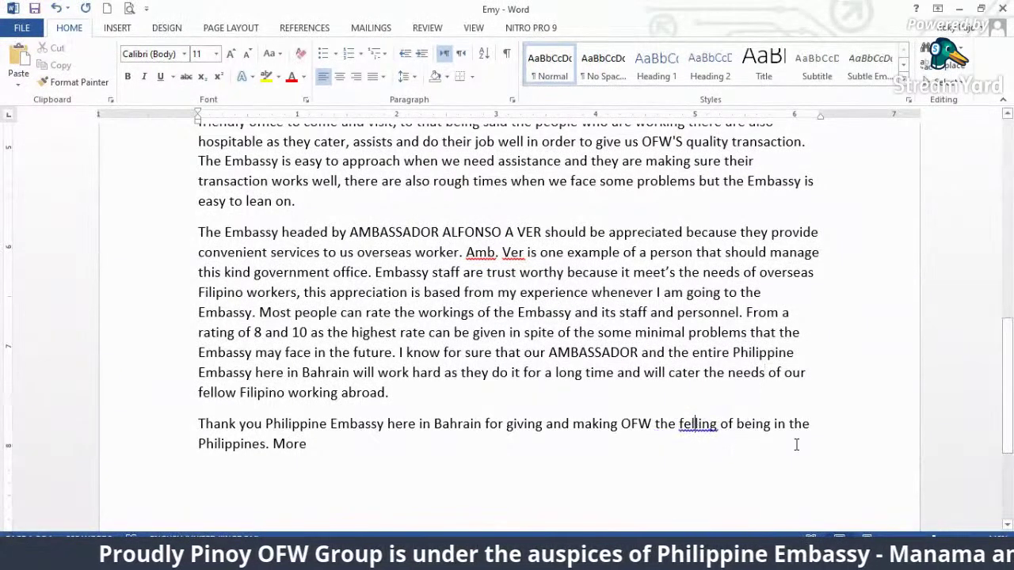
key("BackSpace")
type("e")
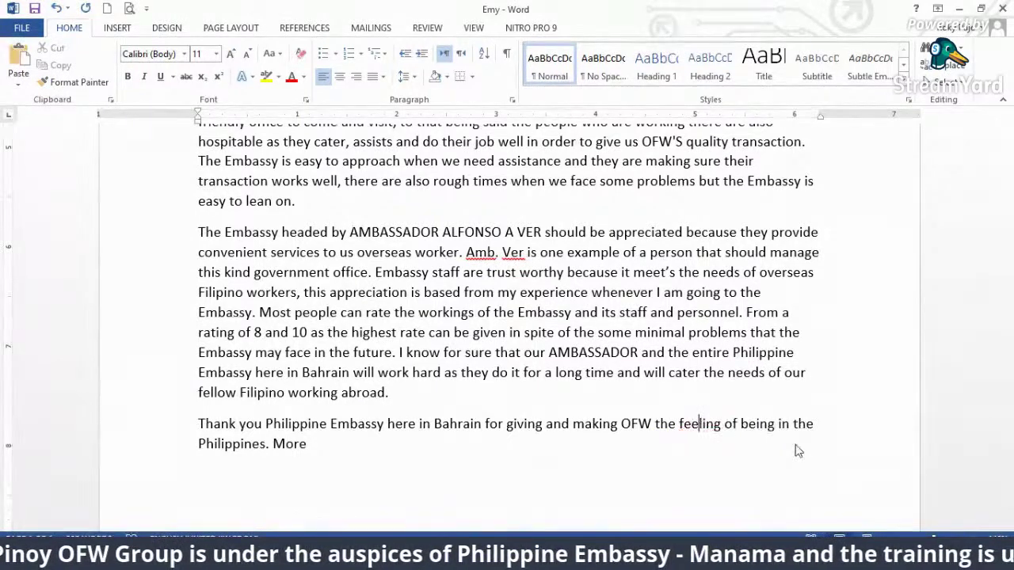
left_click(844, 403)
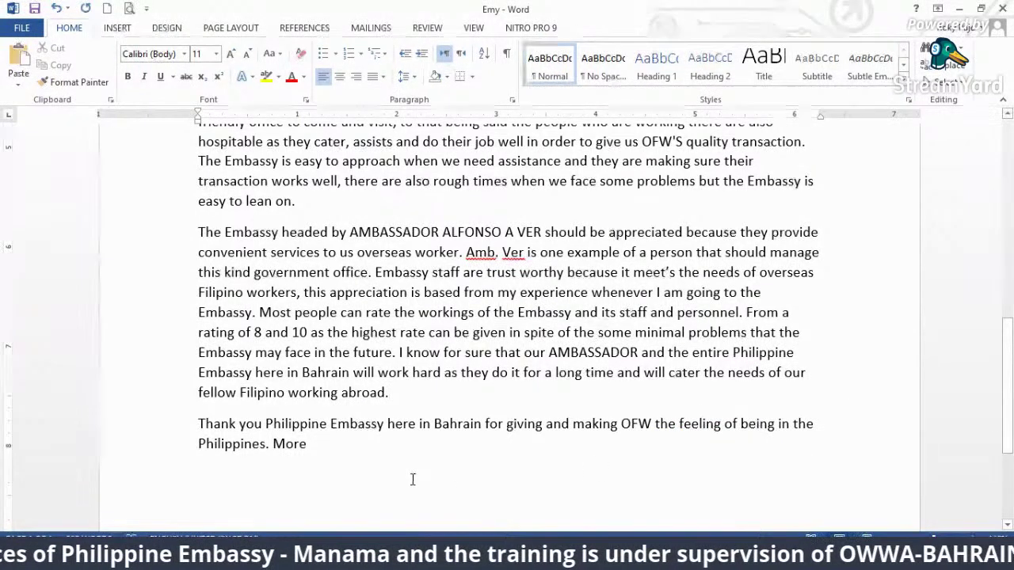
- Change "OFW the feeling" to "the OFW's feeling" in the closing thank-you paragraph
scroll(396, 475, "down", 3)
scroll(388, 486, "up", 5)
scroll(388, 486, "down", 4)
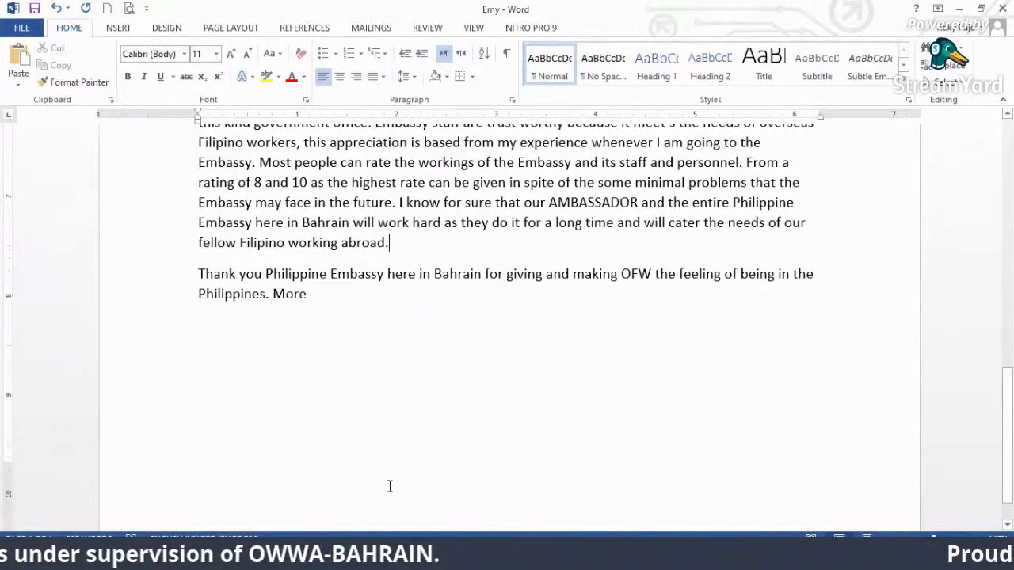
left_click(324, 295)
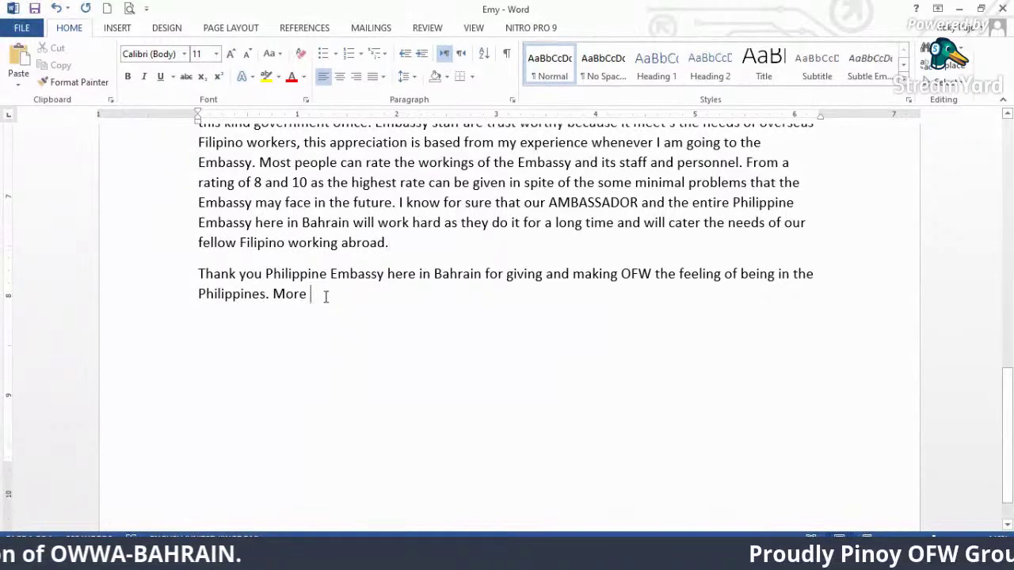
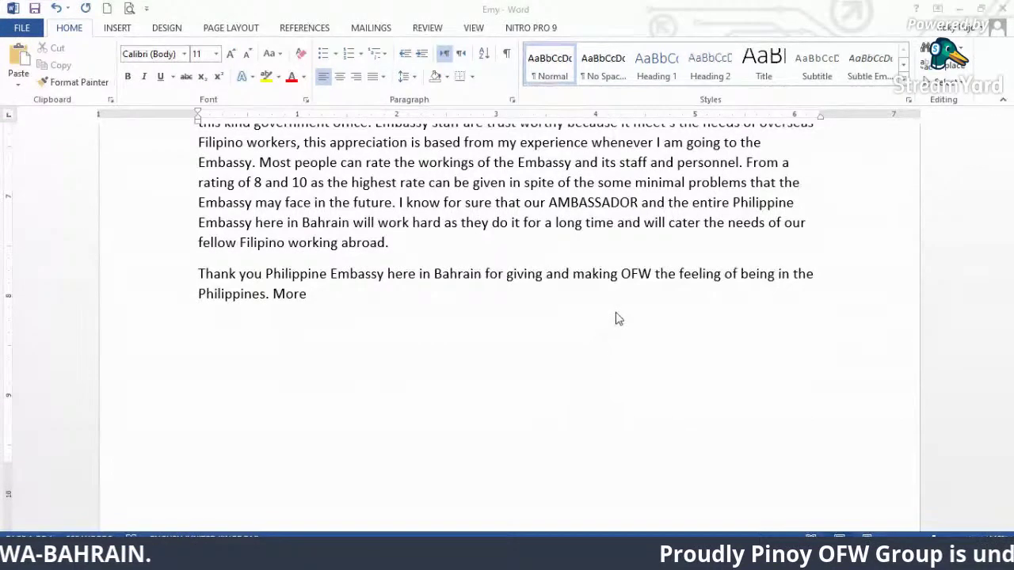
left_click(625, 276)
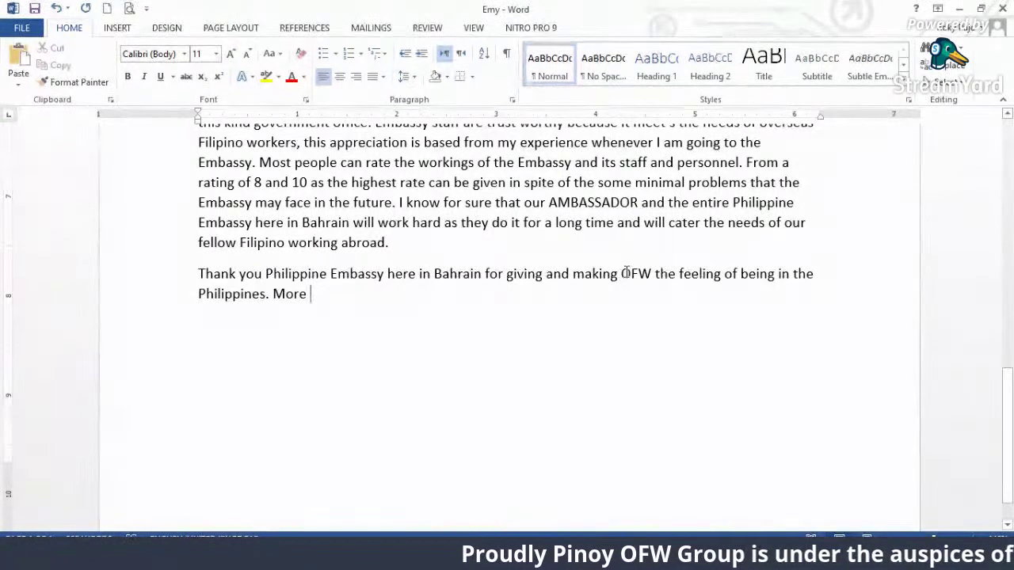
type("th")
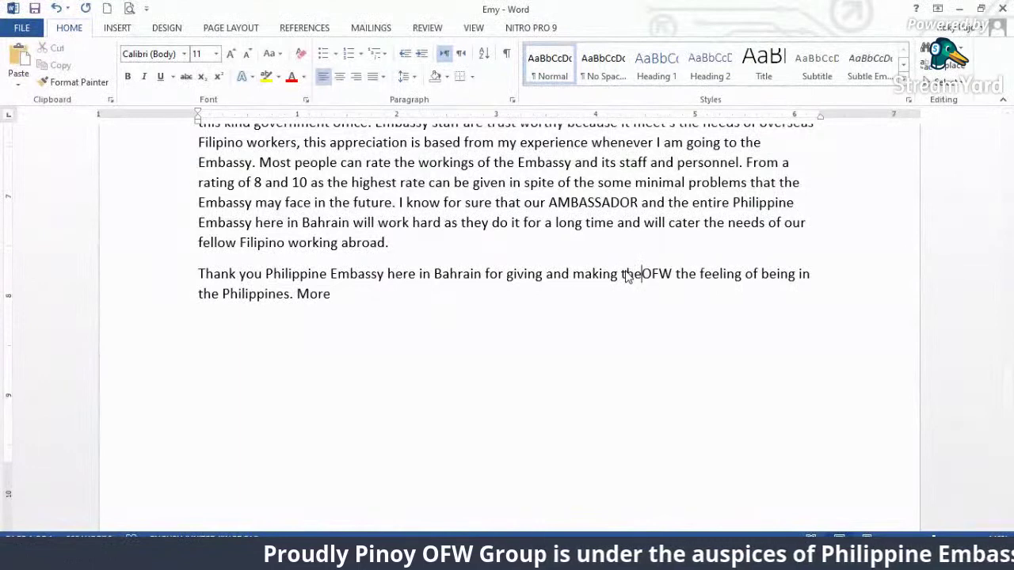
type("e")
left_click(674, 274)
type("'s")
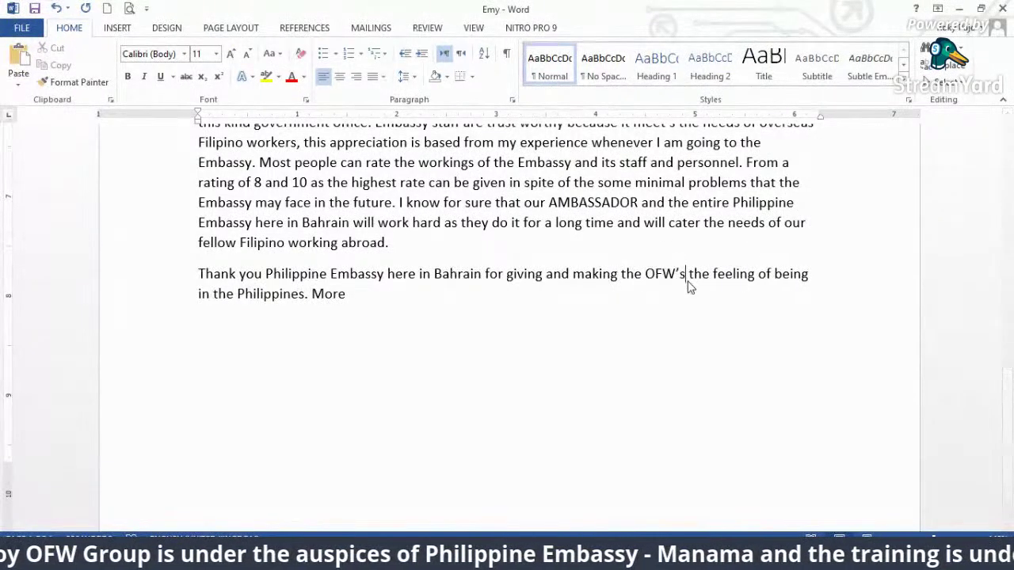
double_click(710, 274)
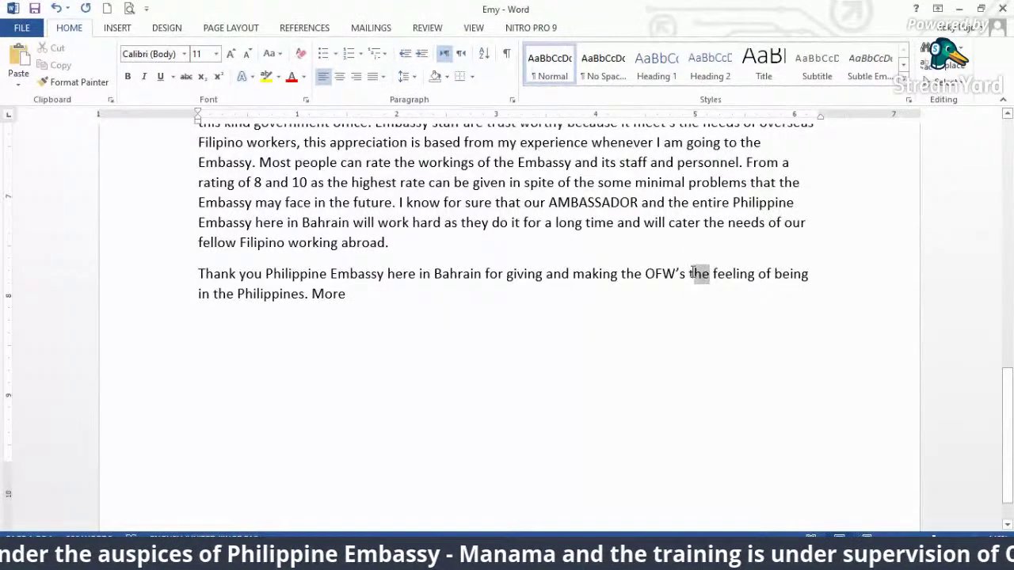
key("BackSpace")
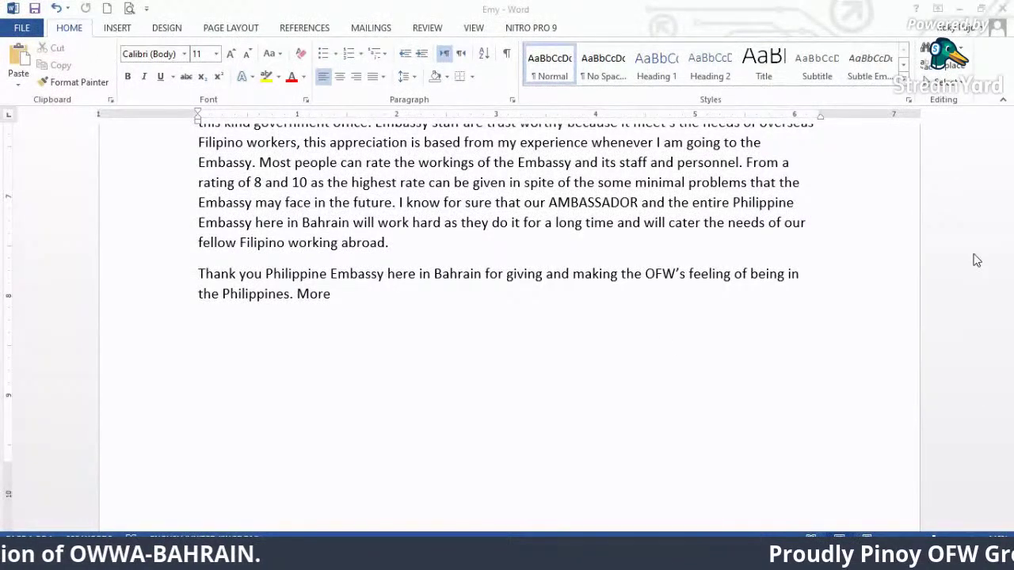
- Complete the closing paragraph's last sentence as "More power!" and add blank space below it for the sign-off
left_click(331, 297)
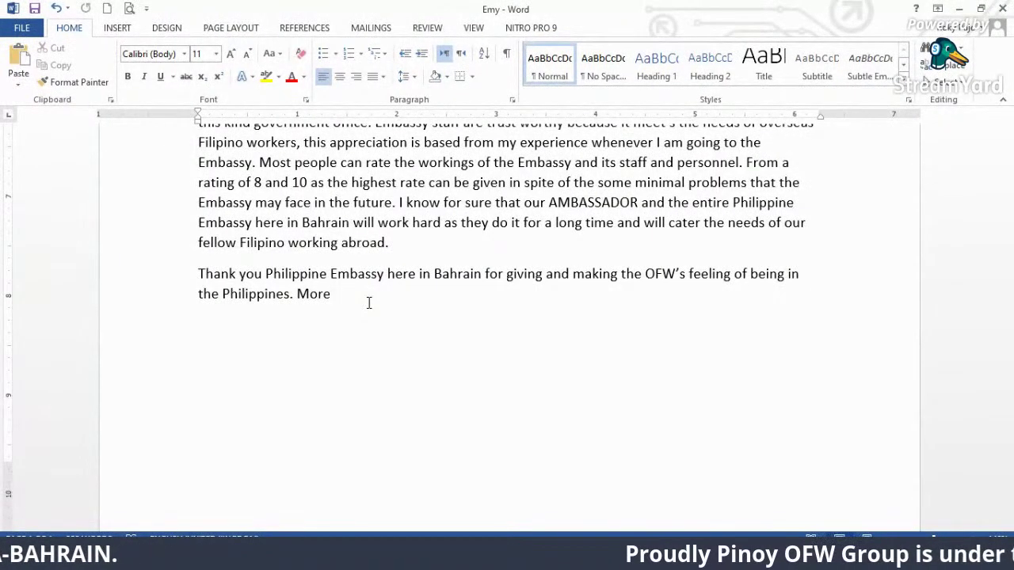
type("p")
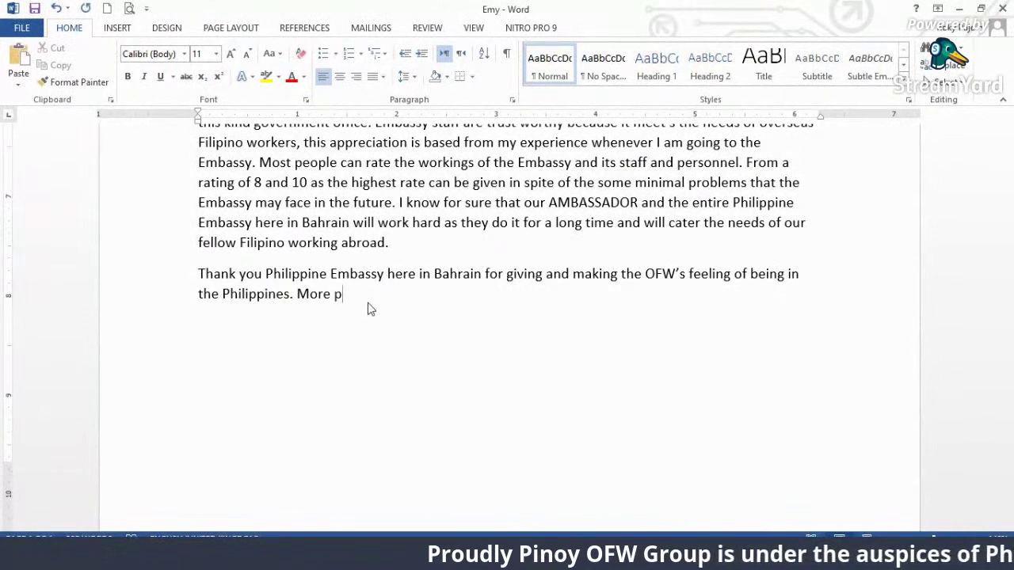
type("ower!")
key("Return")
key("Return")
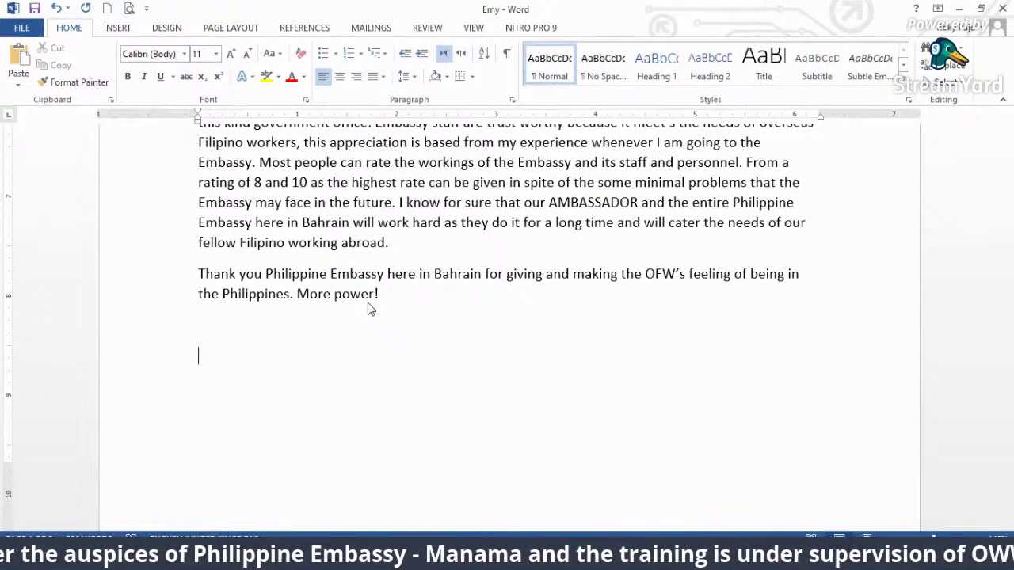
- Add the complimentary close "Sincerely," and enter the sender's first name below it, leaving signature space between them
type("Sincerelt")
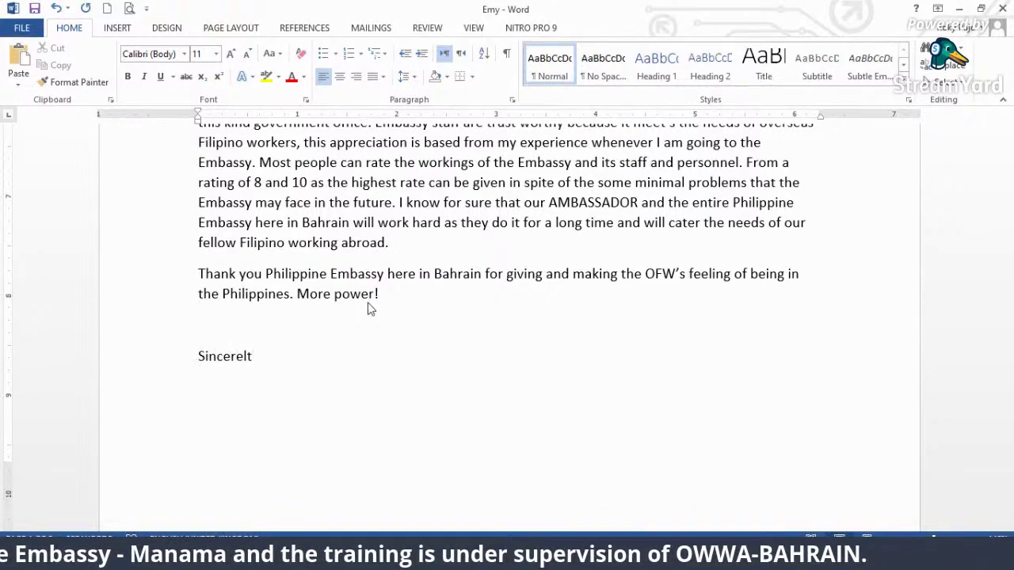
key("BackSpace")
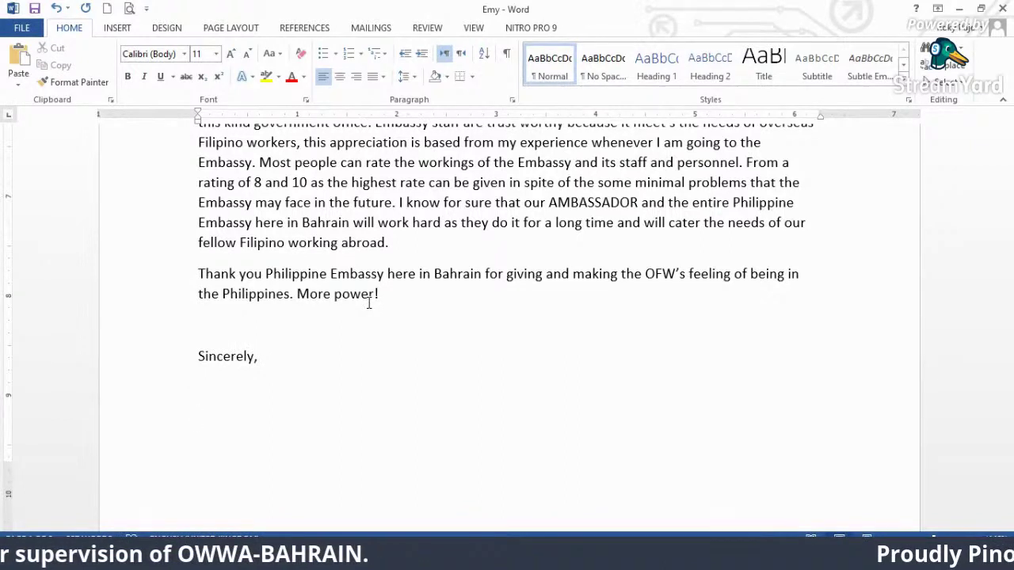
type("Emmylou")
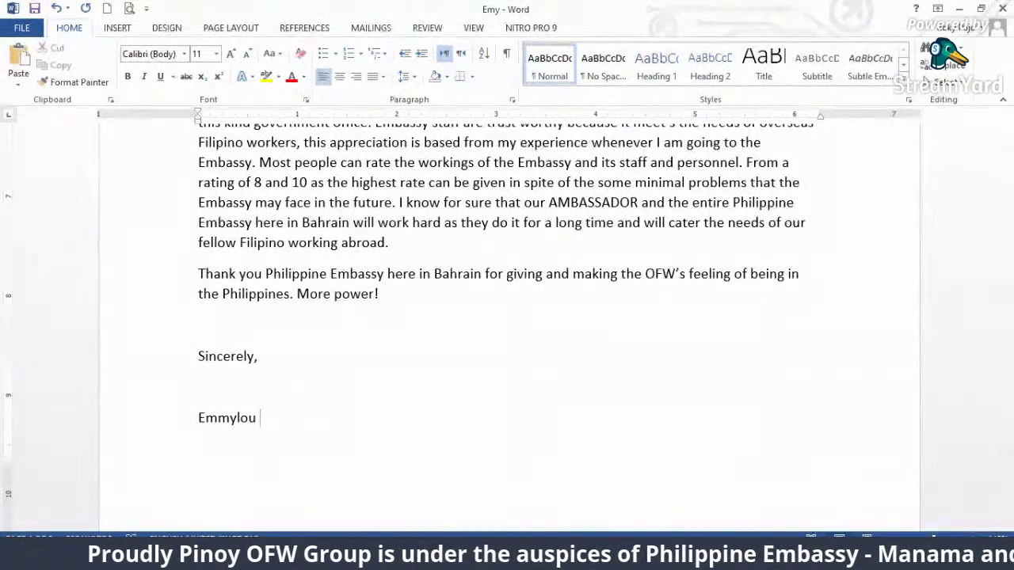
- Switch to Sticky Notes
key("alt+Tab")
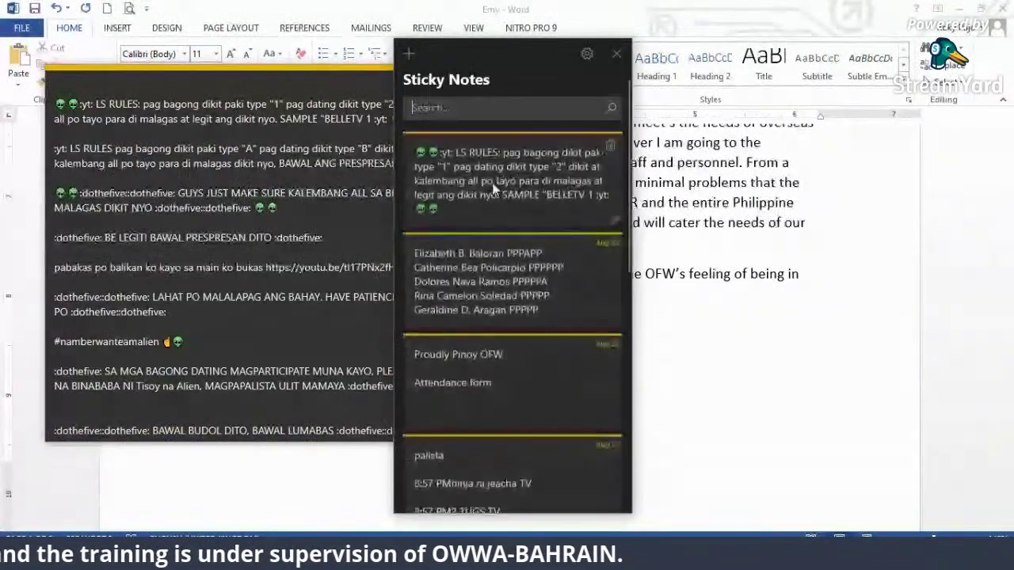
- Open the attendance list note in Sticky Notes and copy the letter sender's full name
double_click(542, 260)
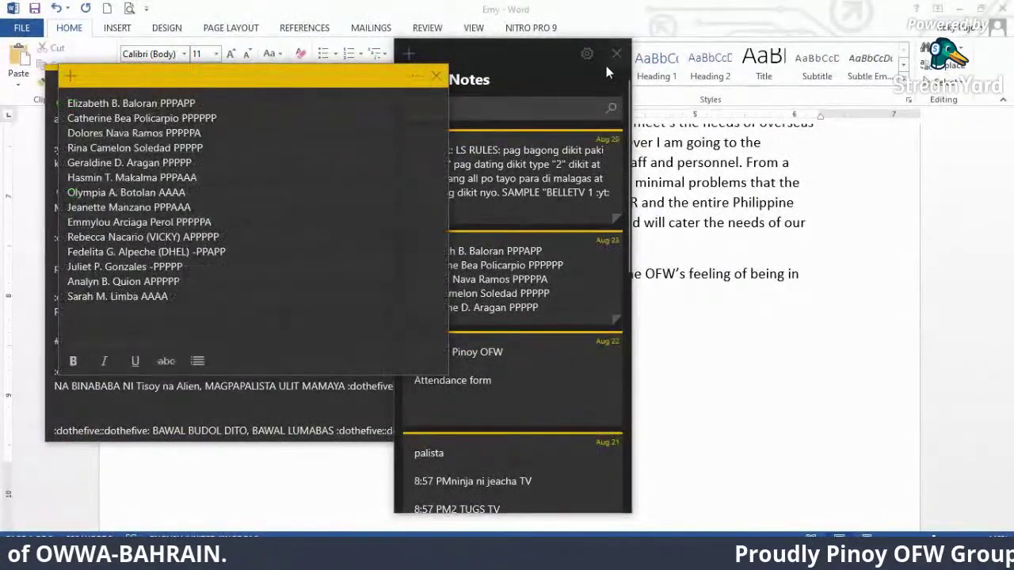
double_click(168, 223)
left_click_drag(139, 222, 72, 222)
key("ctrl+c")
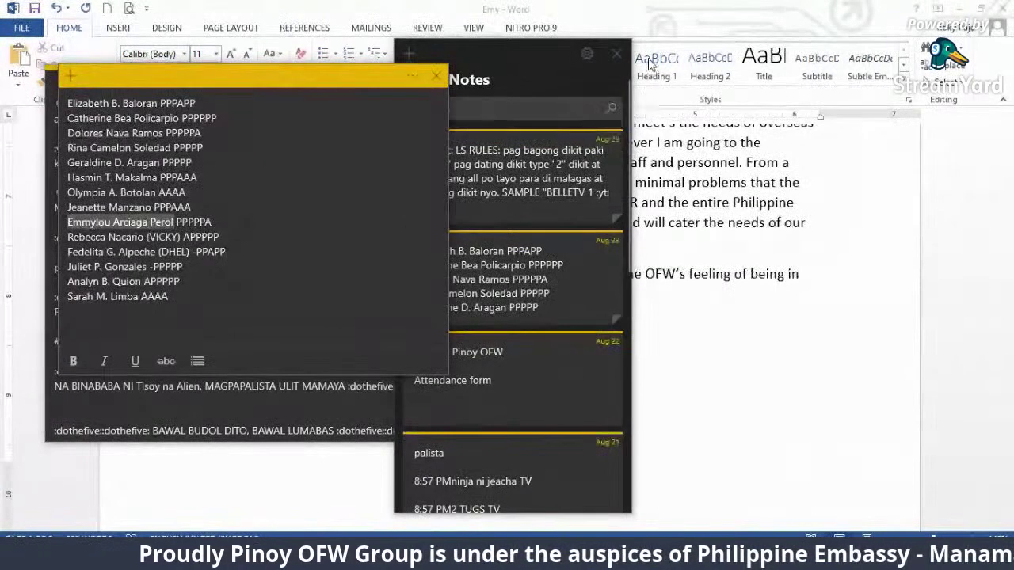
- Close the attendance note, the notes list and the remaining sticky note to return to the letter in Word
left_click(436, 75)
left_click(614, 57)
left_click(620, 58)
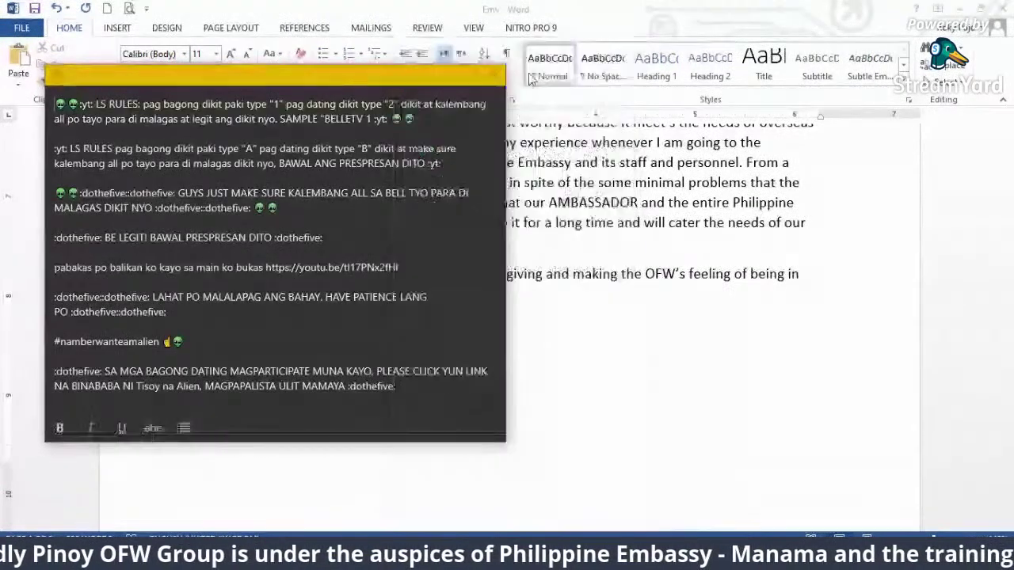
left_click(496, 80)
- Replace the first name below "Sincerely," with the copied full name and shorten the middle name to an initial with a period
left_click(259, 418)
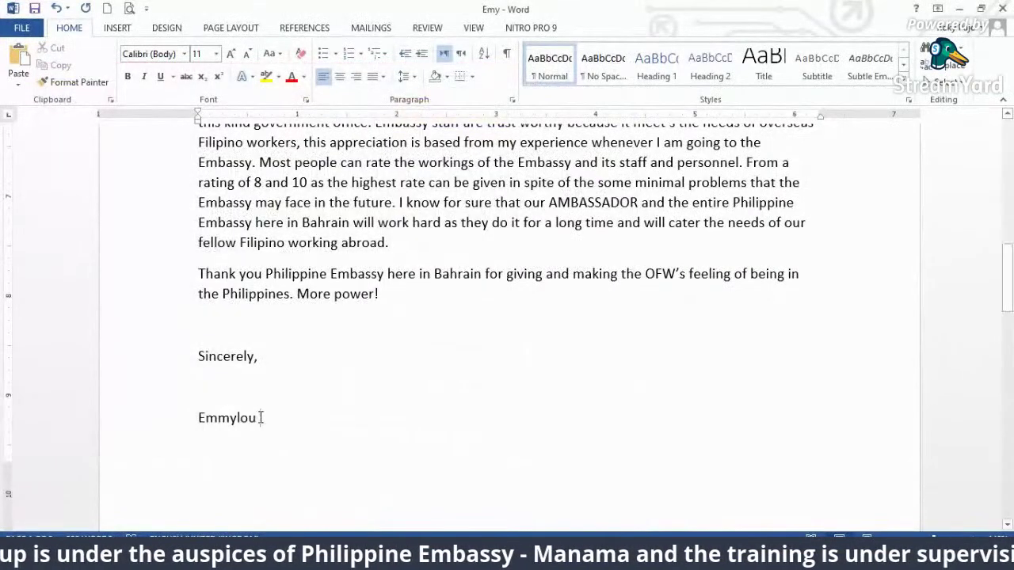
left_click_drag(260, 418, 195, 407)
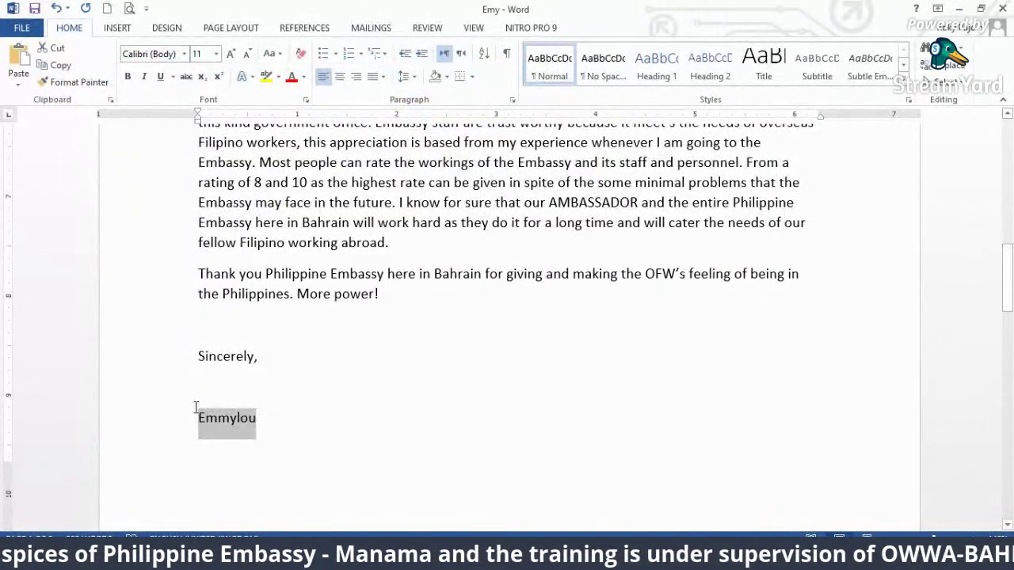
key("ctrl+v")
key("Left")
key("Left")
key("Left")
key("Left")
key("Left")
key("Left")
key("BackSpace")
key("BackSpace")
key("BackSpace")
key("BackSpace")
key("BackSpace")
key("BackSpace")
type(".")
left_click(350, 415)
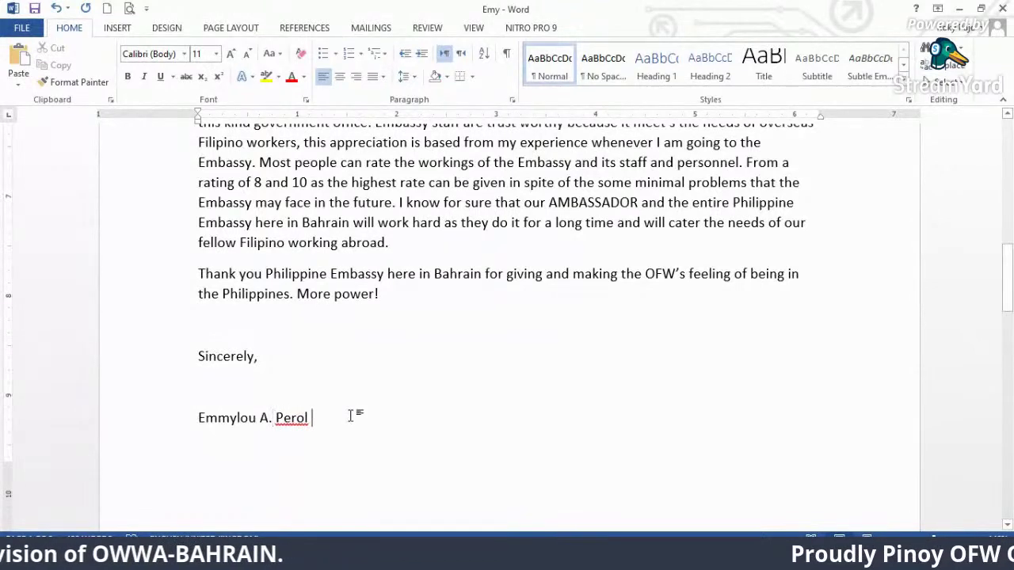
- Add the line "Proud OFW" directly below the sender's name in the signature
key("Return")
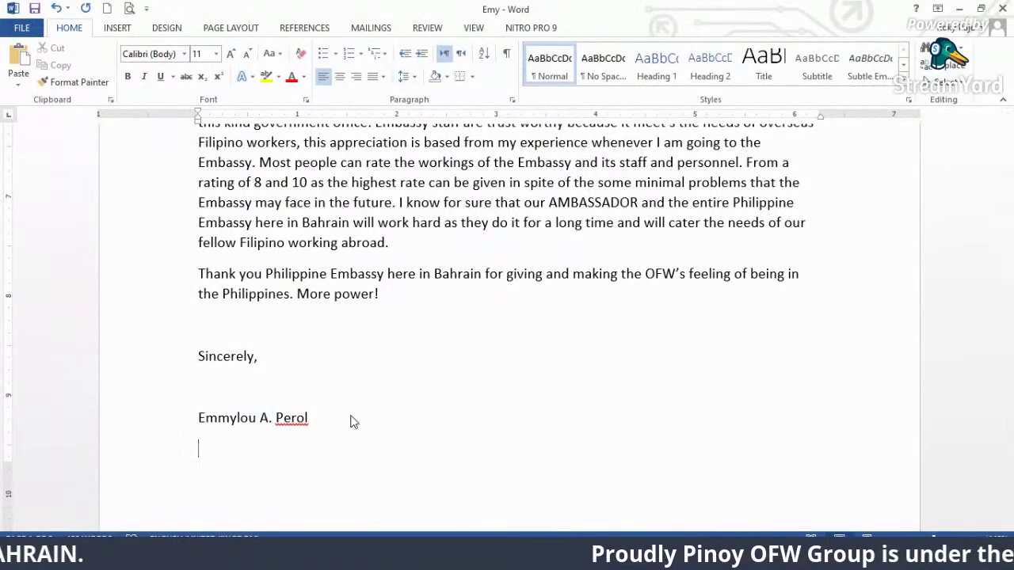
type("P")
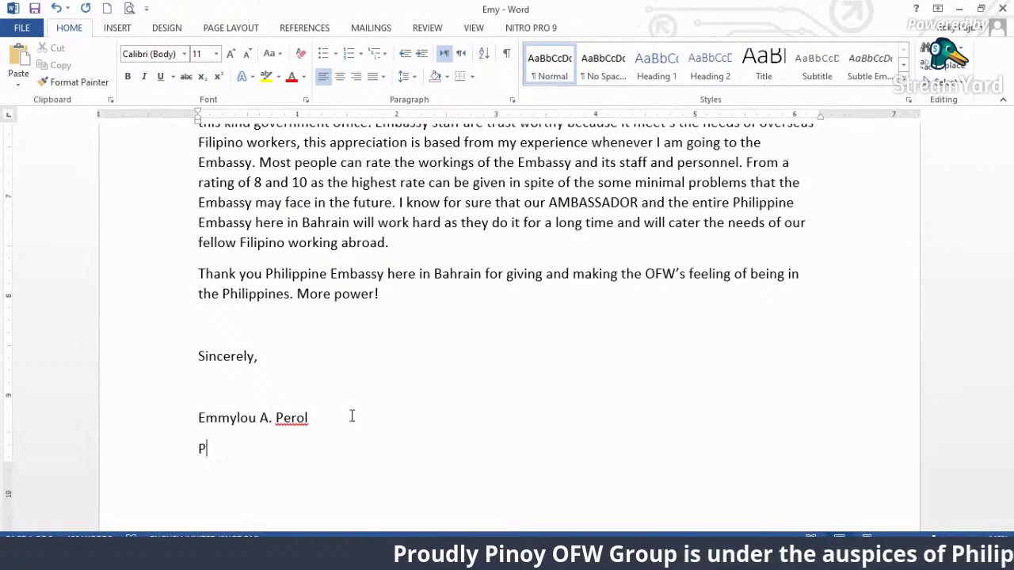
type("roud OFW")
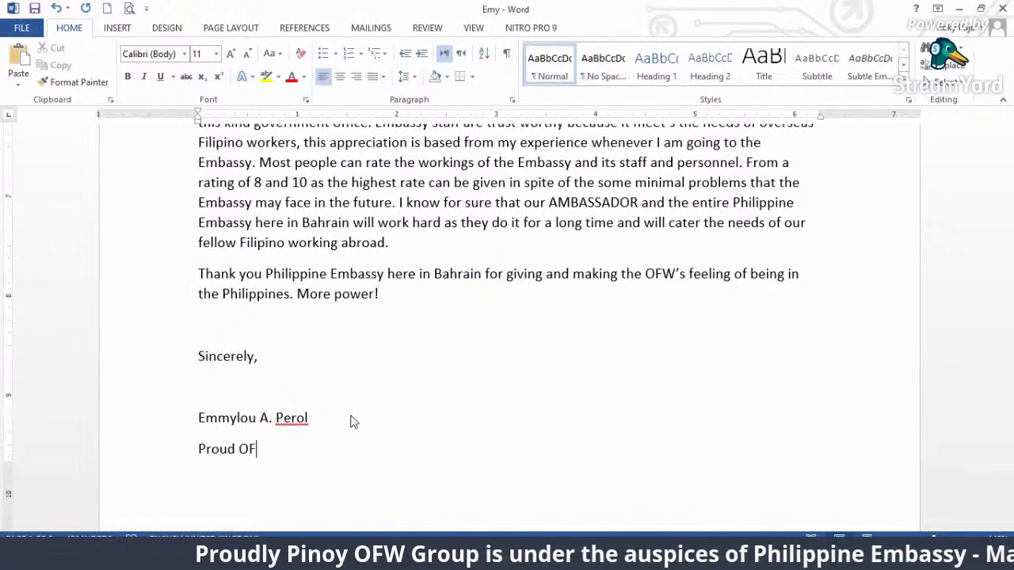
- Remove the paragraph spacing after the sender's name so "Proud OFW" sits directly beneath it
left_click(132, 451)
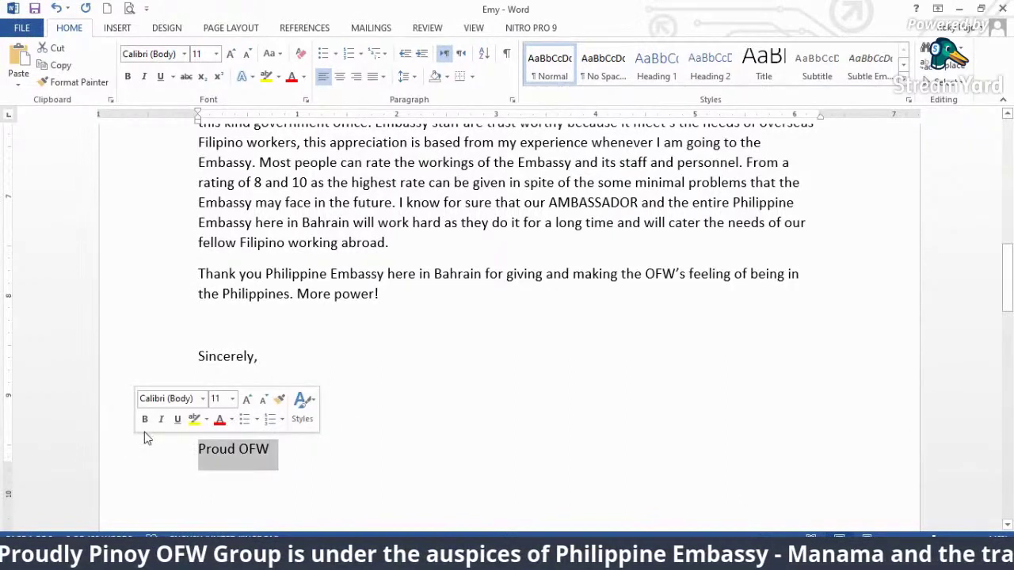
left_click(103, 358)
left_click(147, 425)
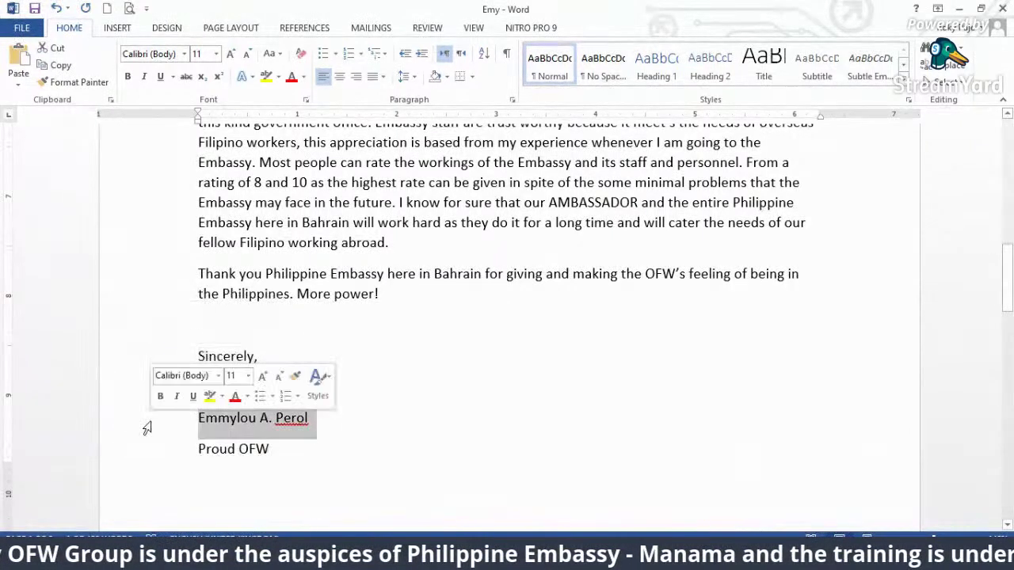
left_click(406, 76)
left_click(475, 239)
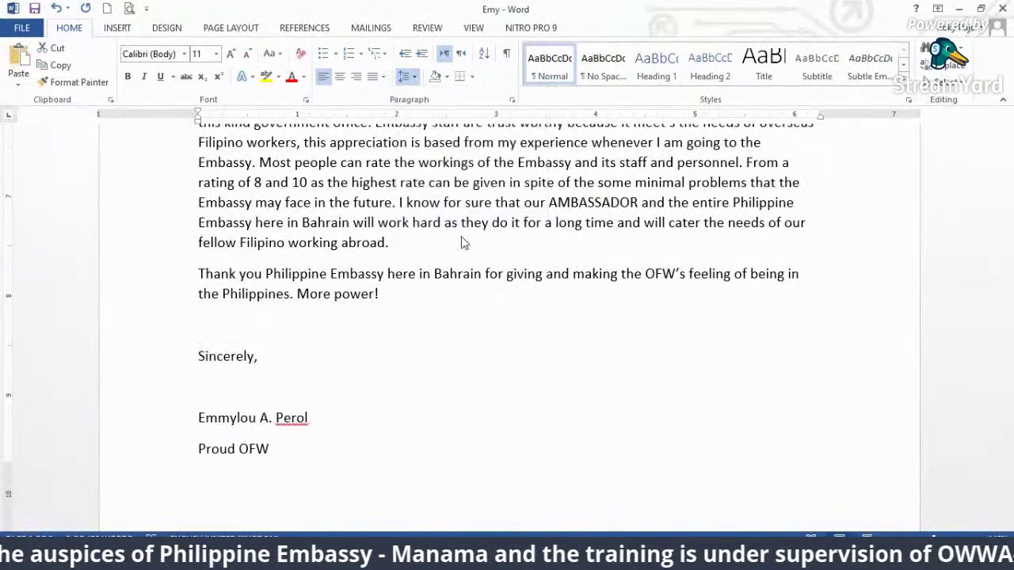
- Make the sender's full name in the signature bold
left_click(319, 419)
left_click_drag(318, 420, 199, 418)
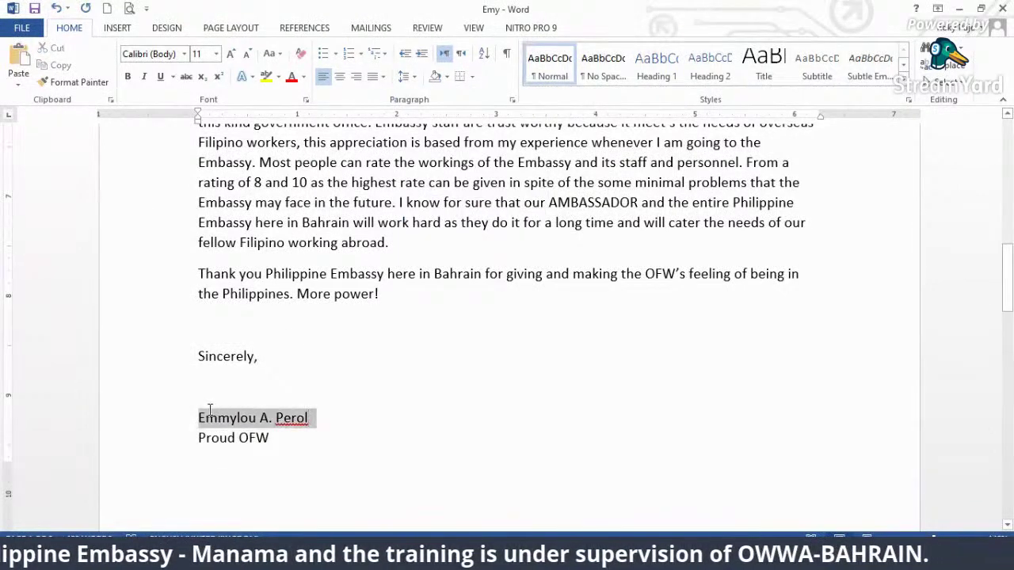
key("ctrl+b")
left_click(479, 435)
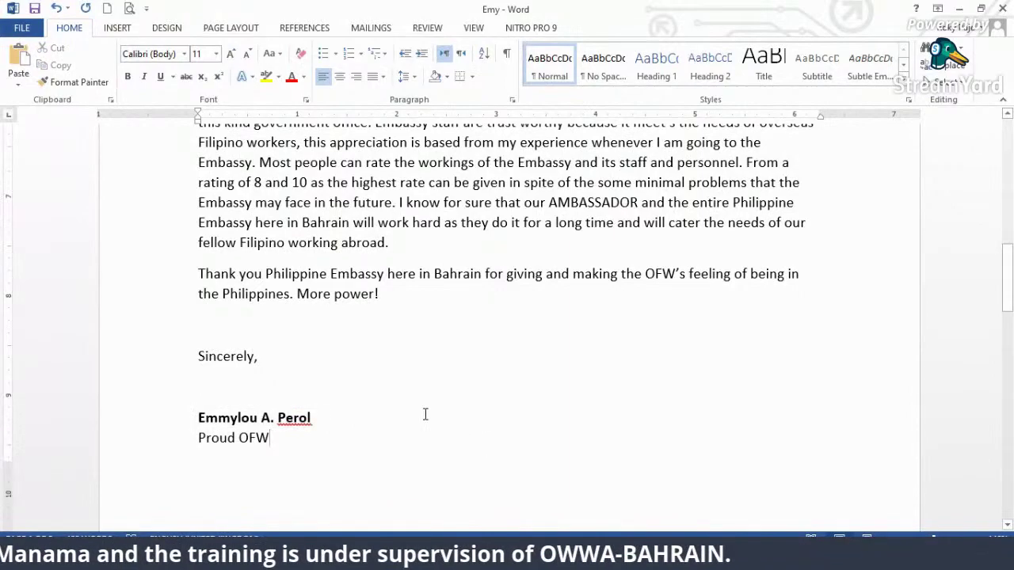
scroll(420, 410, "up", 8)
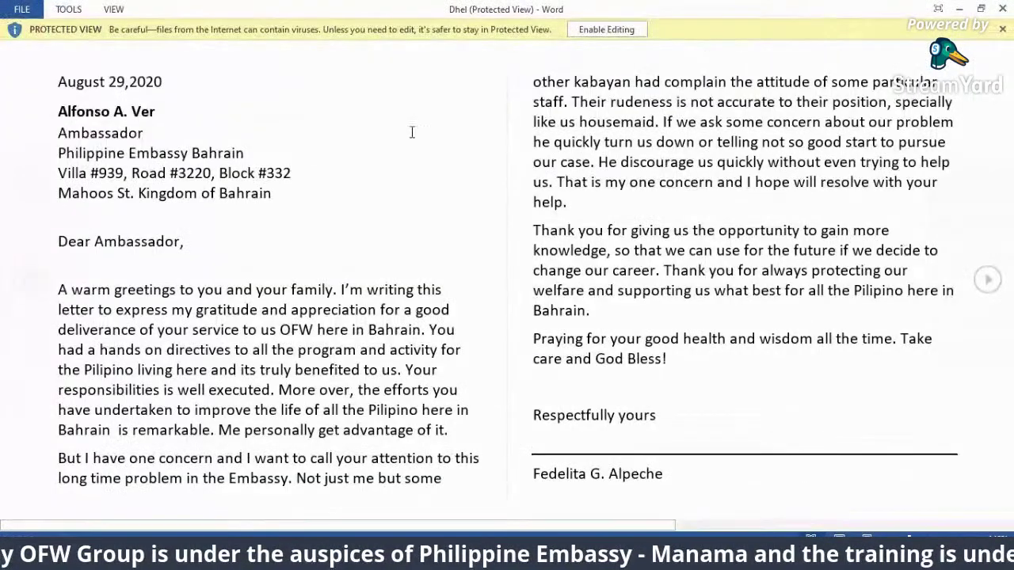
- Enable editing for the letter open in Protected View, minimize the finished letter and return to the newly editable one
left_click(606, 29)
left_click(957, 9)
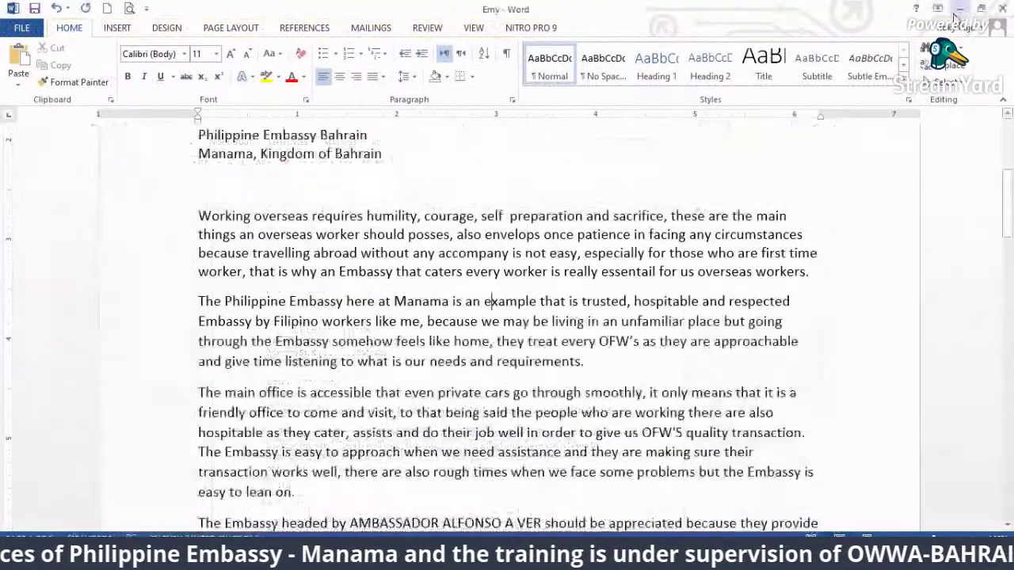
left_click(957, 9)
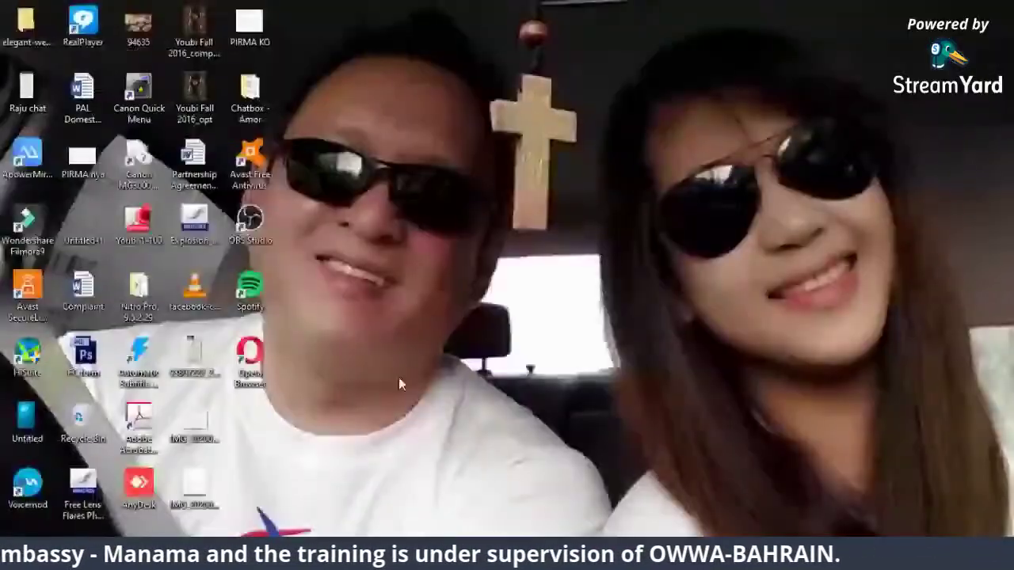
key("alt+Tab")
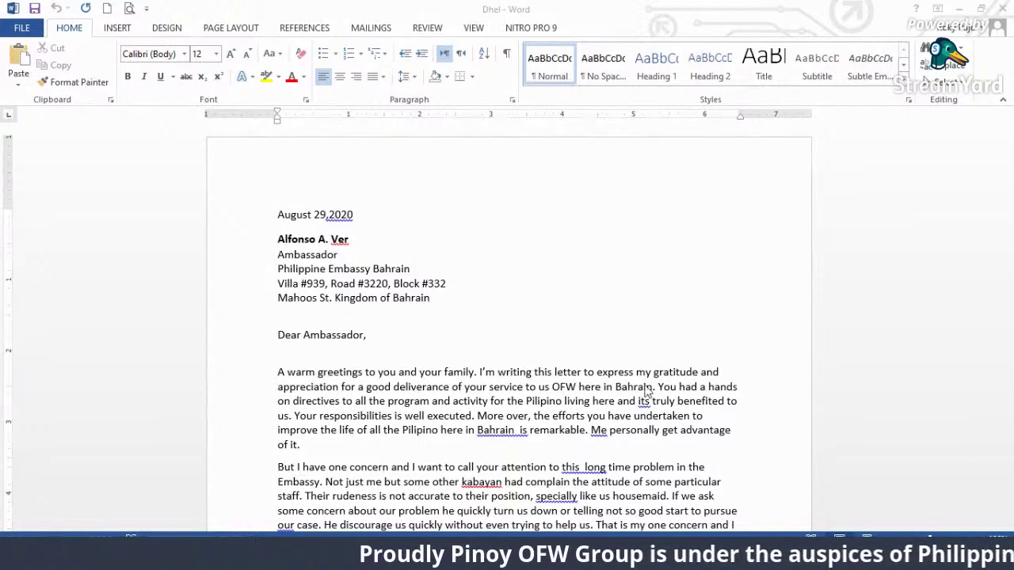
- Check the word count of the entire letter, then close the statistics
scroll(501, 394, "up", 2, "ctrl")
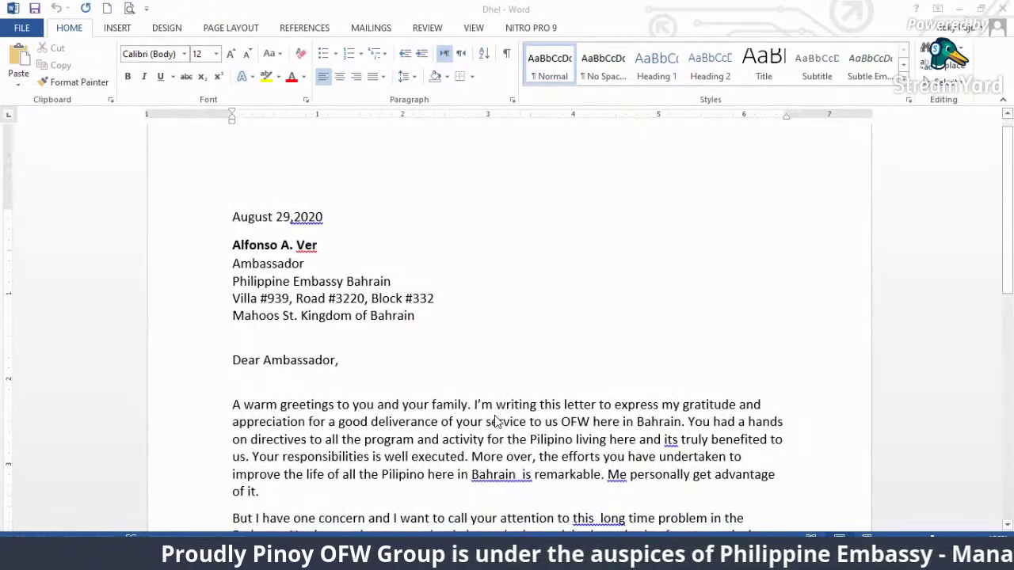
key("ctrl+a")
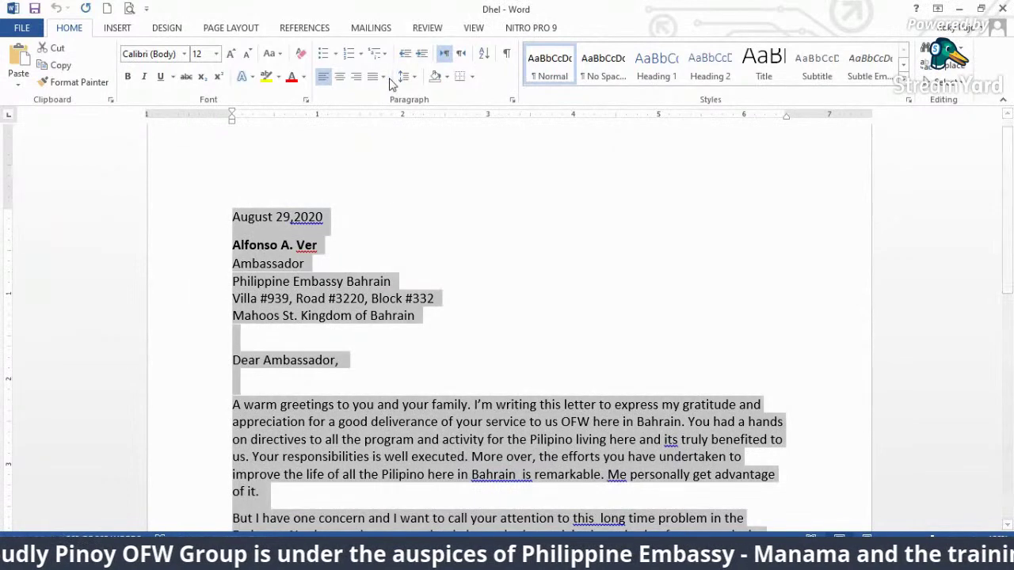
left_click(426, 27)
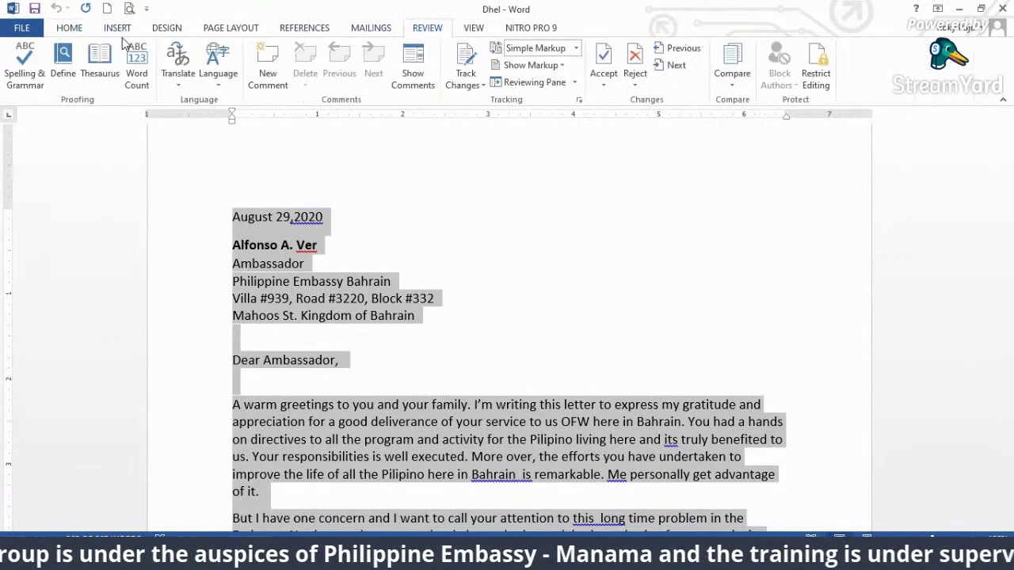
left_click(136, 65)
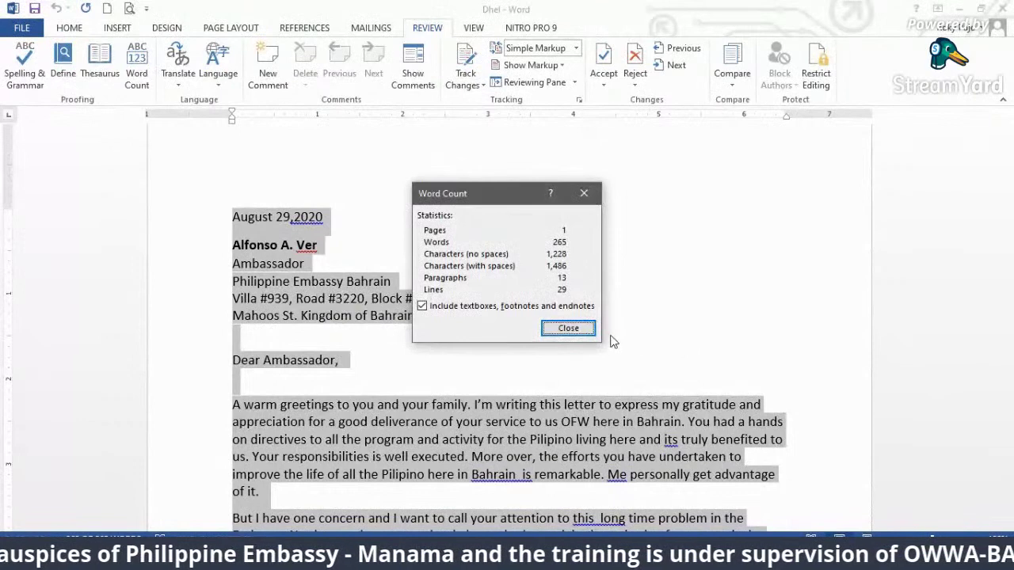
left_click(569, 328)
left_click(351, 277)
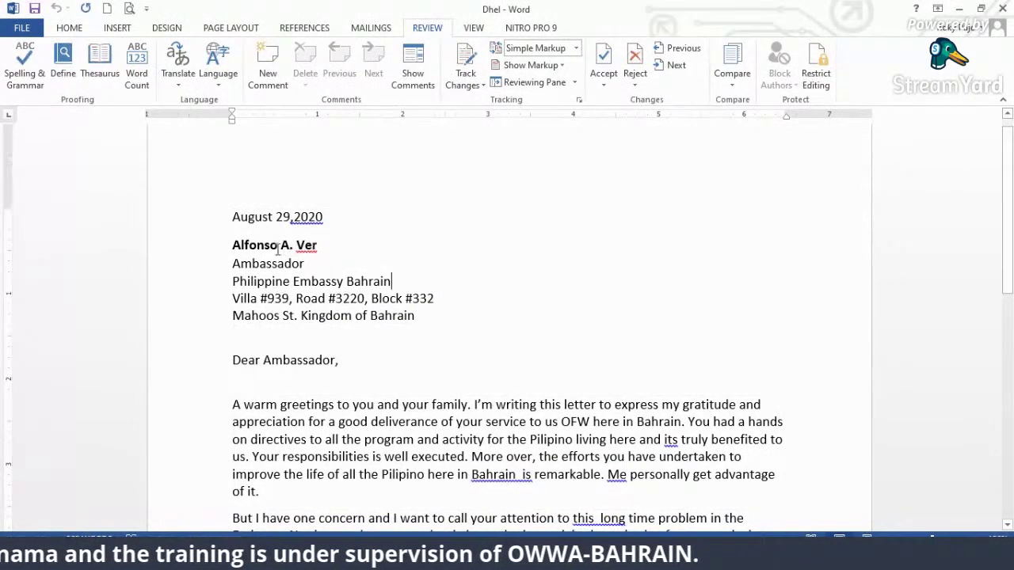
- Insert the title "H.E." followed by a space before the ambassador's name in the recipient block
left_click(233, 244)
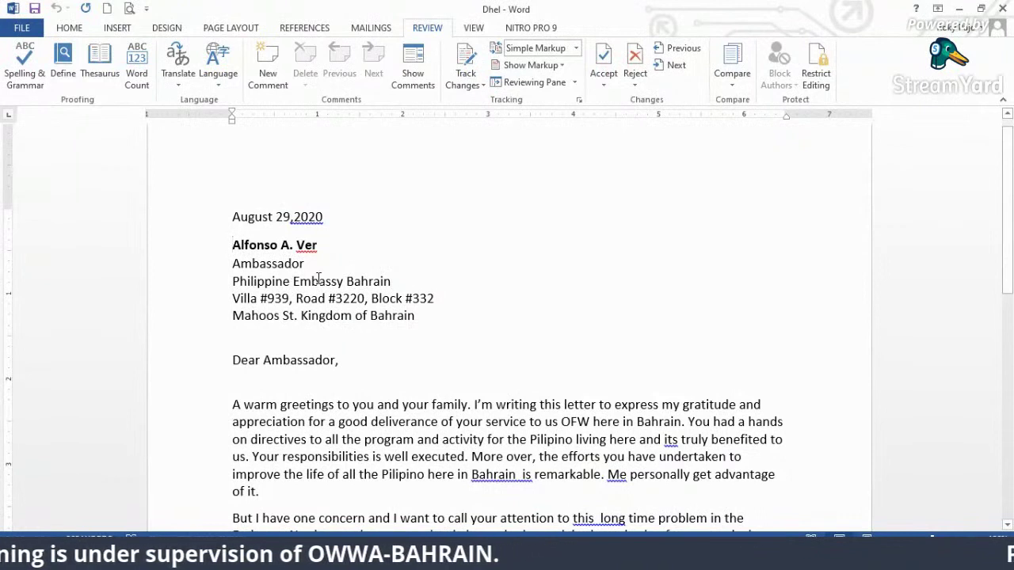
type("H.E")
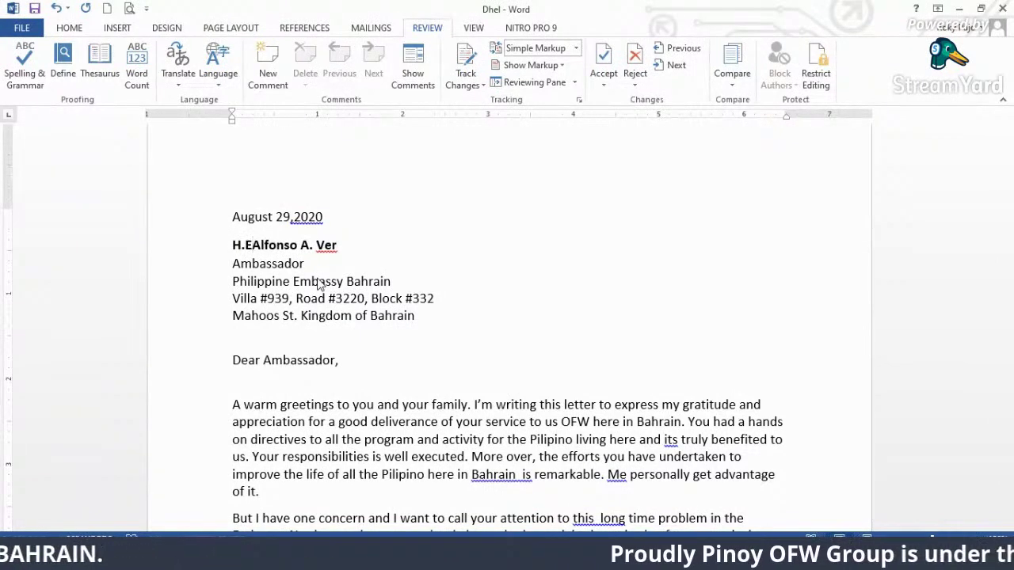
type(".")
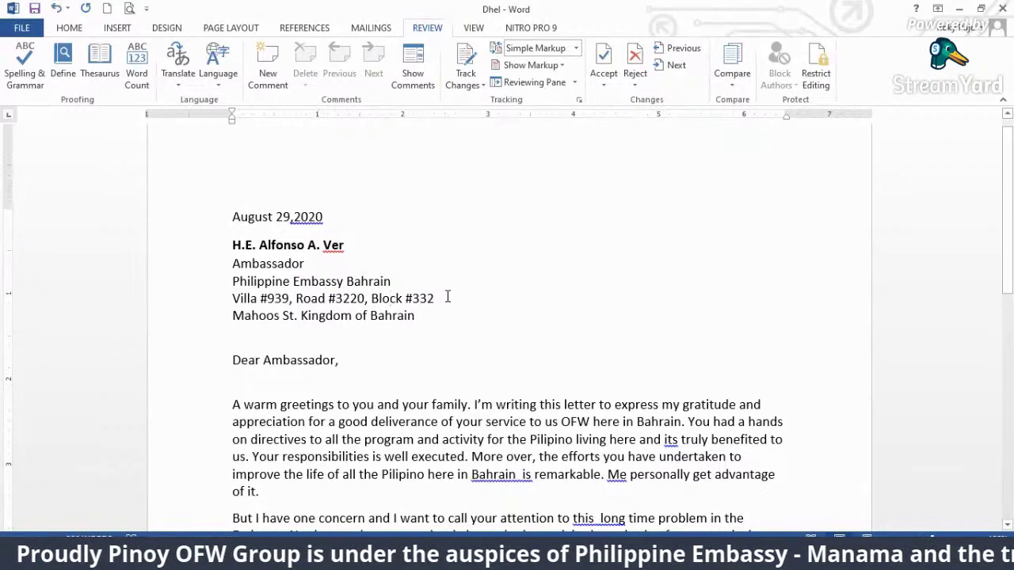
- Delete the villa, road and block line from the recipient address and replace the street before "Kingdom of Bahrain" with "Manama,"
left_click_drag(447, 298, 232, 299)
key("Delete")
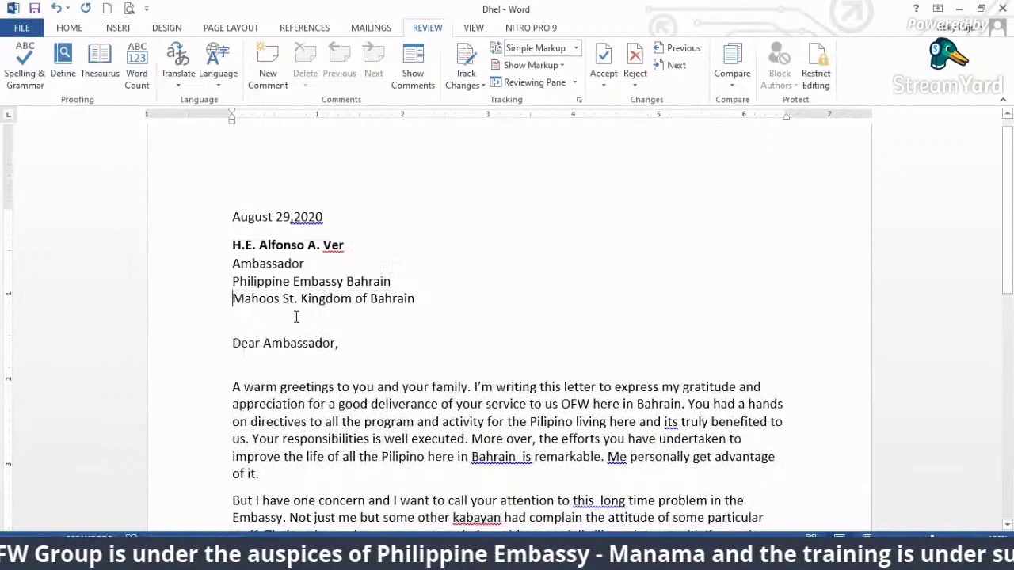
left_click_drag(294, 299, 239, 306)
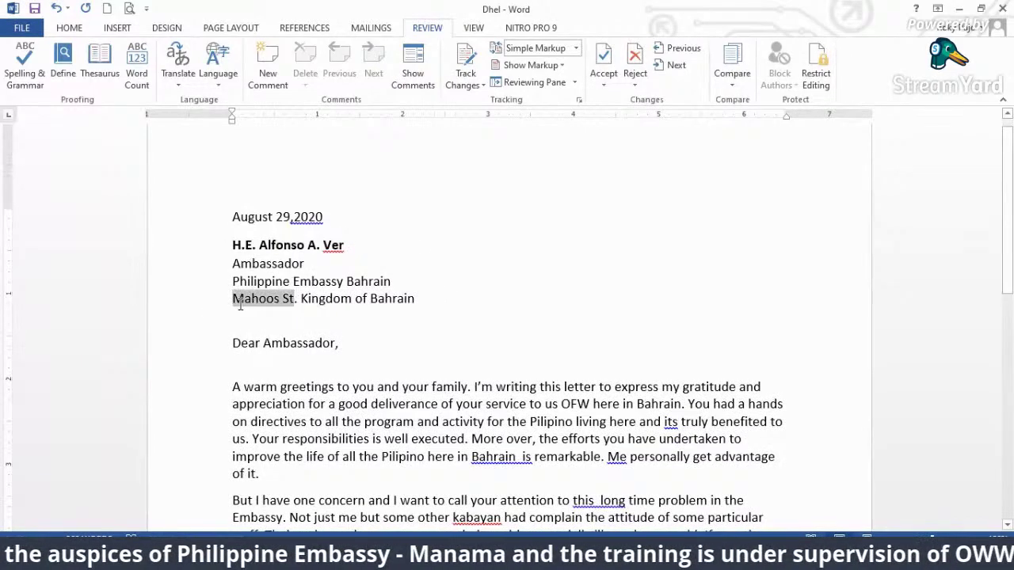
type("Manm")
key("BackSpace")
type("am")
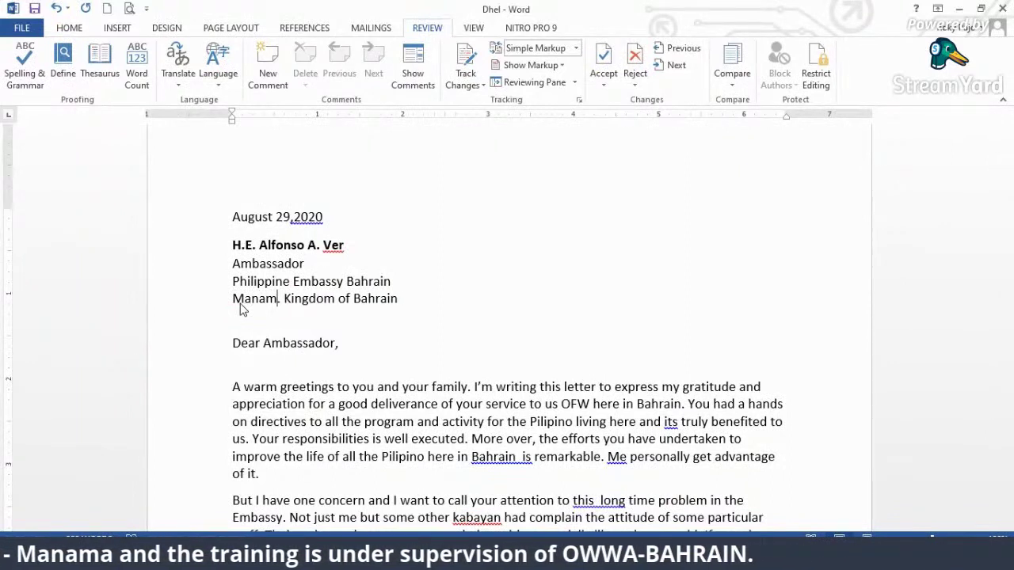
type("a")
key("BackSpace")
type(",")
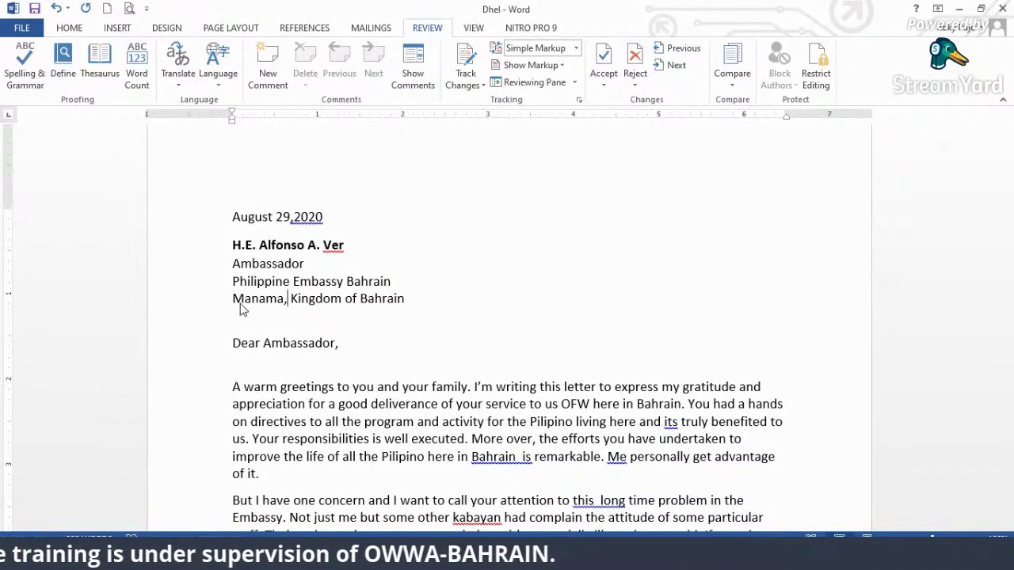
left_click(380, 322)
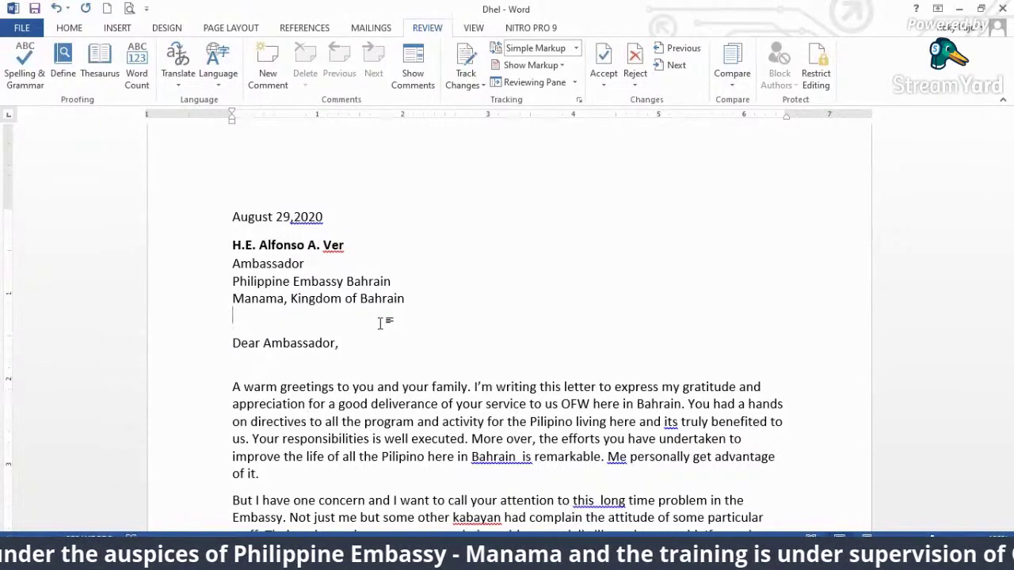
- Insert a space after the comma in the letter's date so it reads "August 29, 2020"
scroll(386, 326, "down", 2)
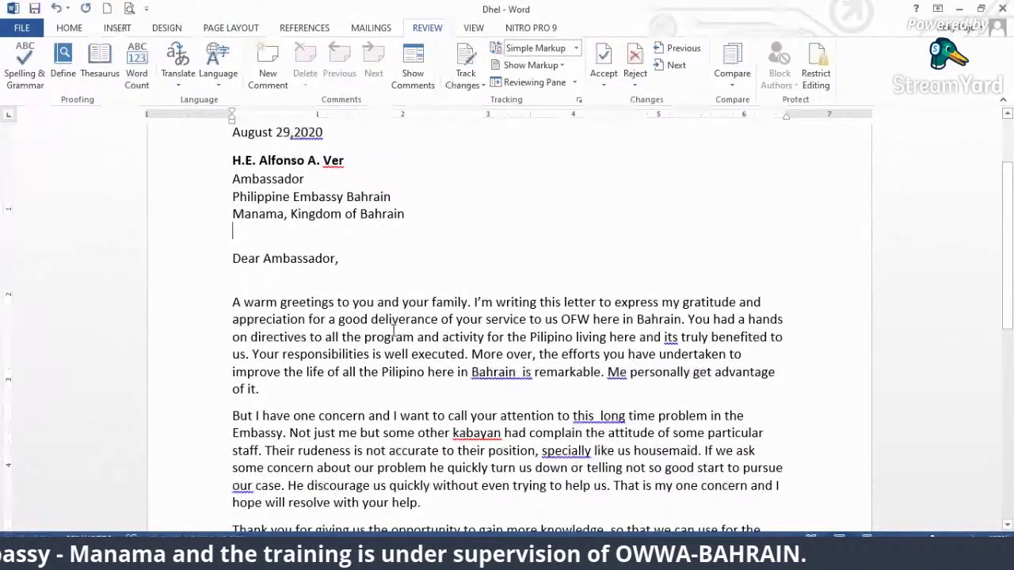
scroll(393, 329, "up", 2)
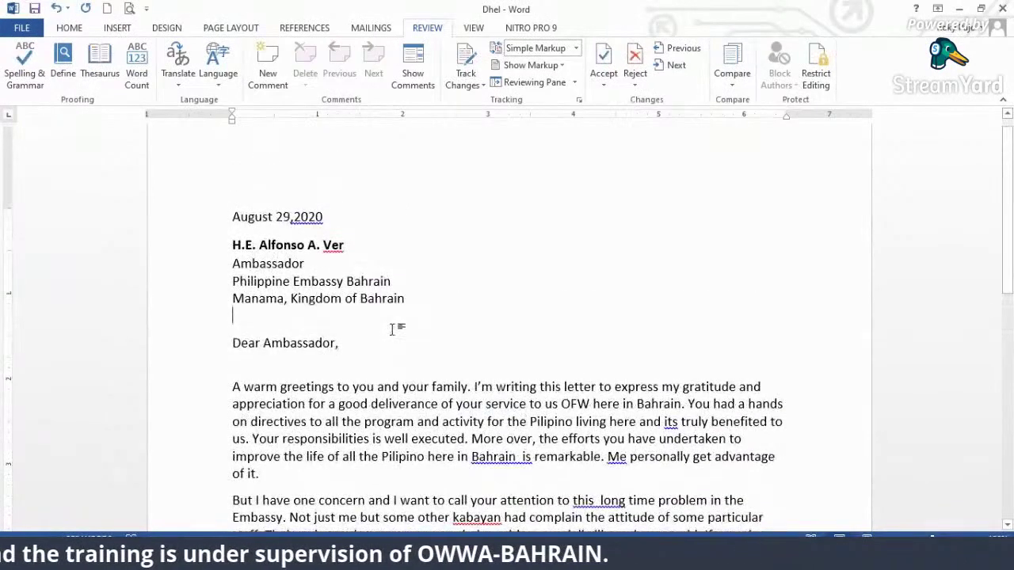
left_click(294, 217)
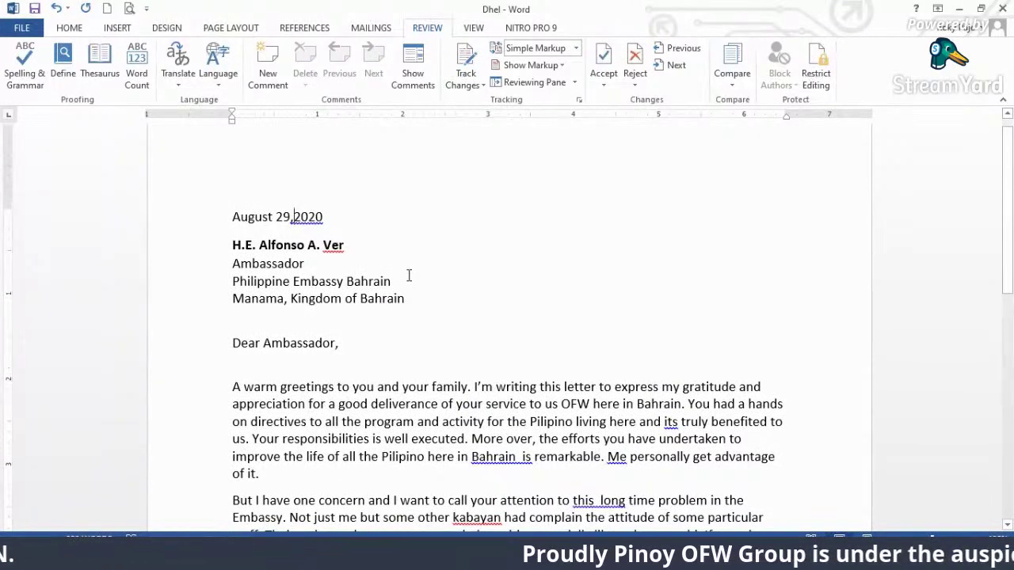
left_click(409, 277)
left_click(407, 298)
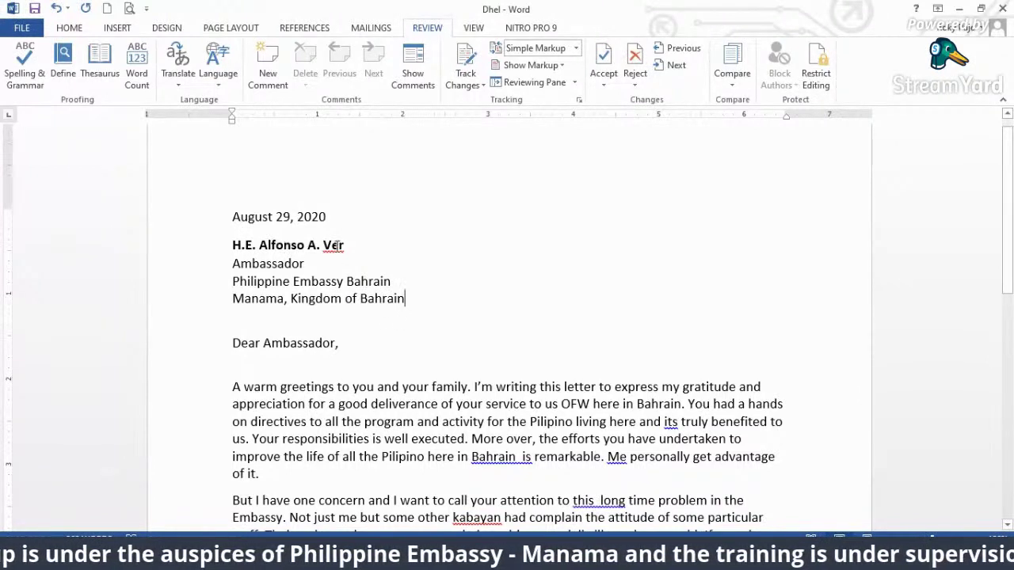
- Delete the word "Bahrain" and its preceding space after "Philippine Embassy" in the recipient block
left_click(315, 263)
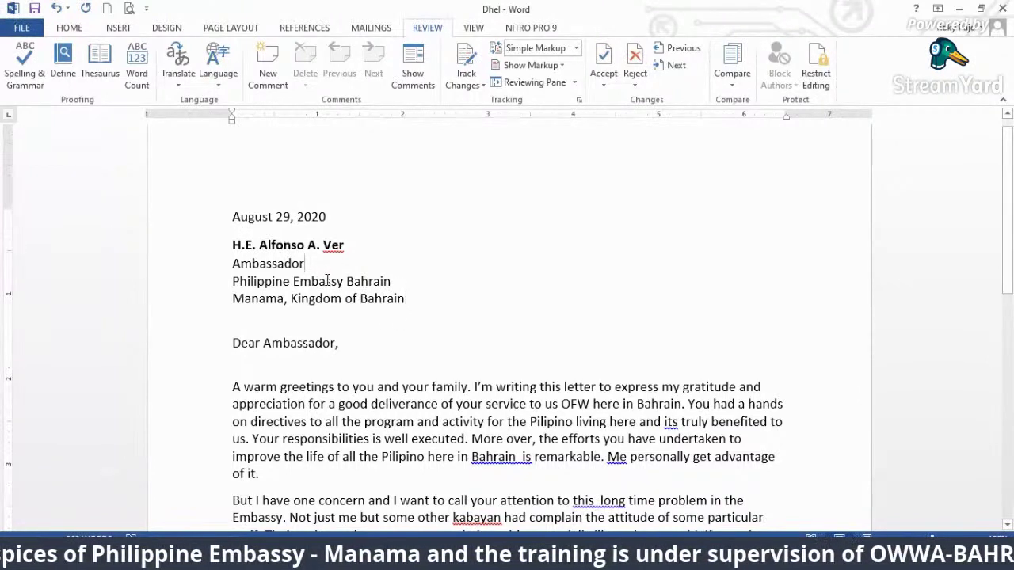
left_click(387, 282)
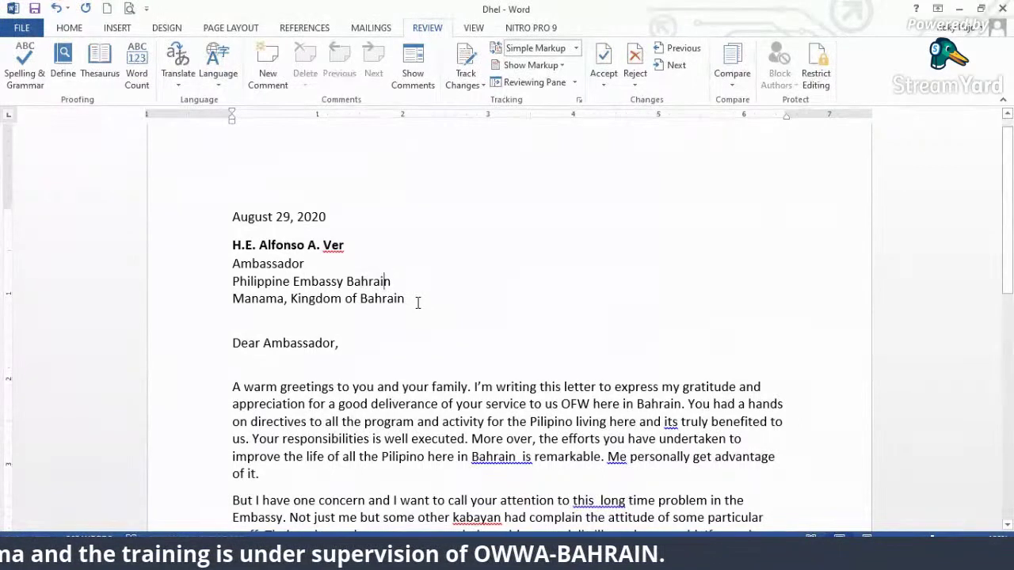
left_click_drag(394, 281, 348, 282)
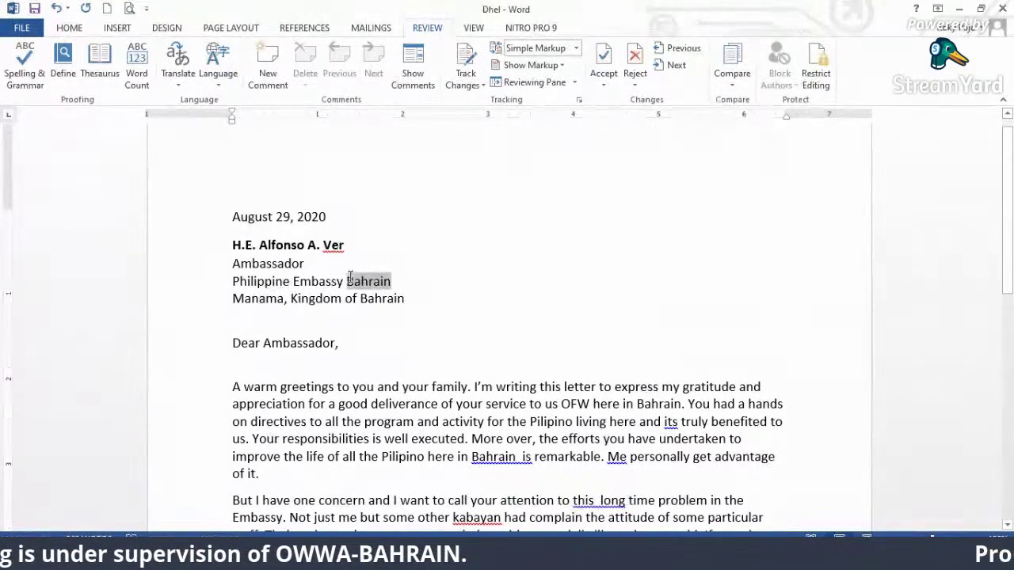
key("Delete")
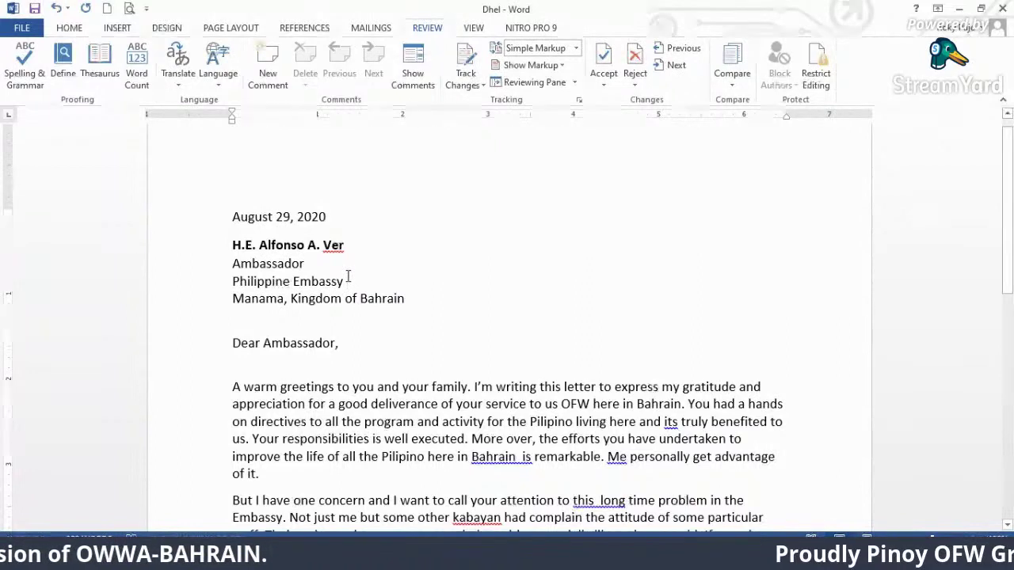
key("BackSpace")
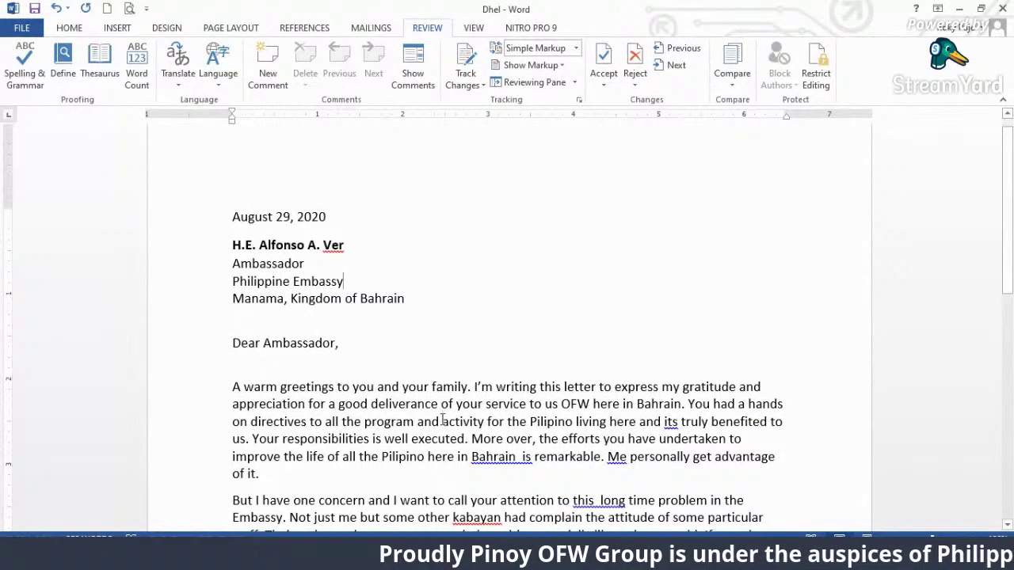
- In the opening greeting, insert "to" before "your family" and replace the period after "family" with a comma
scroll(441, 412, "down", 4)
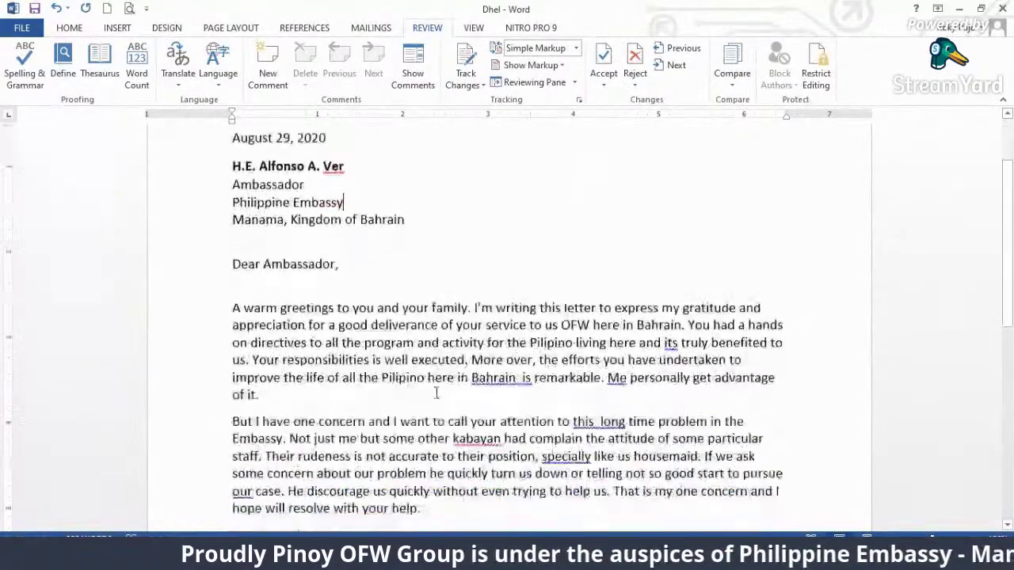
scroll(440, 404, "up", 4)
scroll(438, 390, "down", 3)
scroll(438, 390, "down", 5)
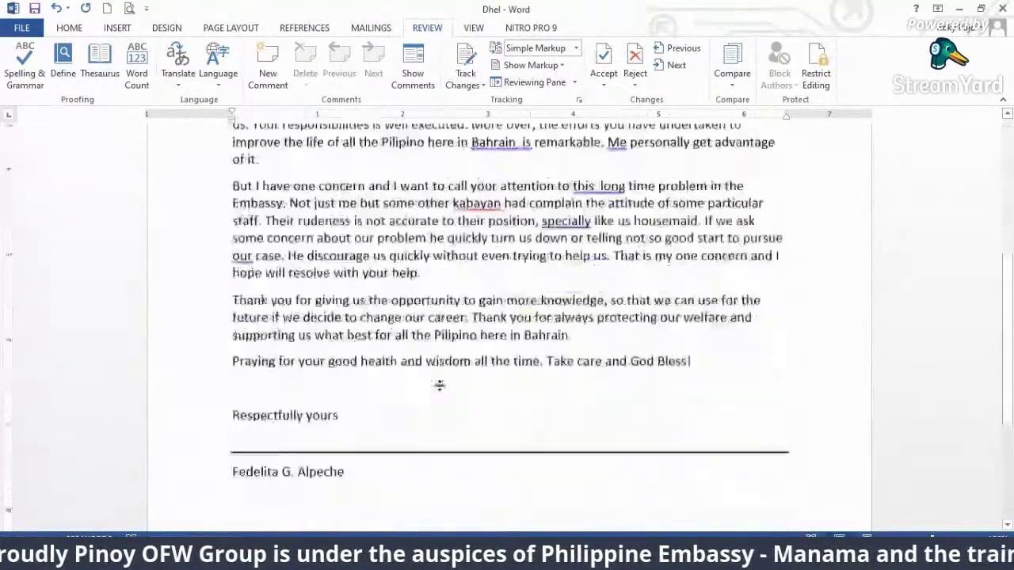
scroll(441, 382, "down", 4)
scroll(441, 383, "up", 6)
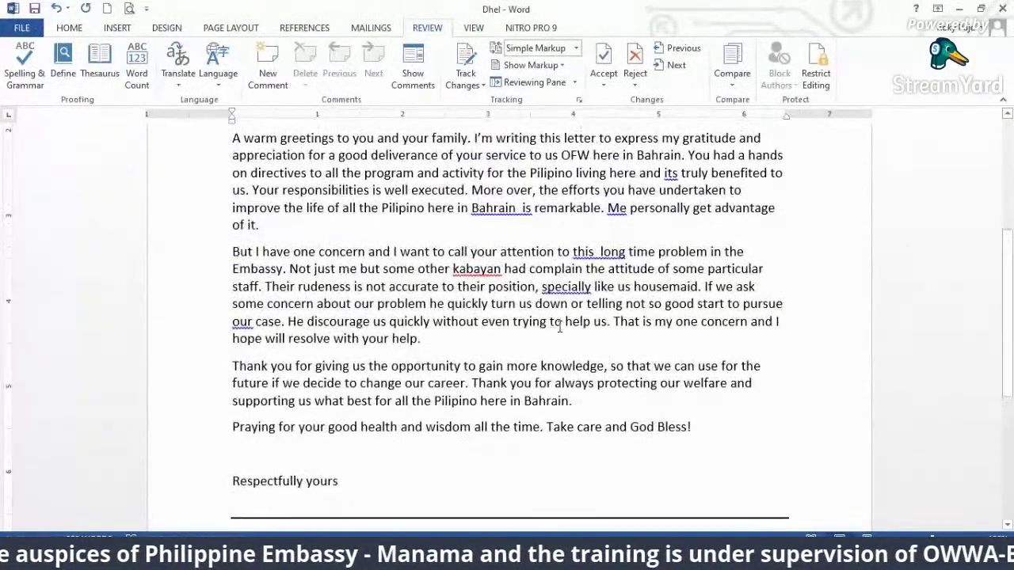
scroll(593, 310, "up", 1)
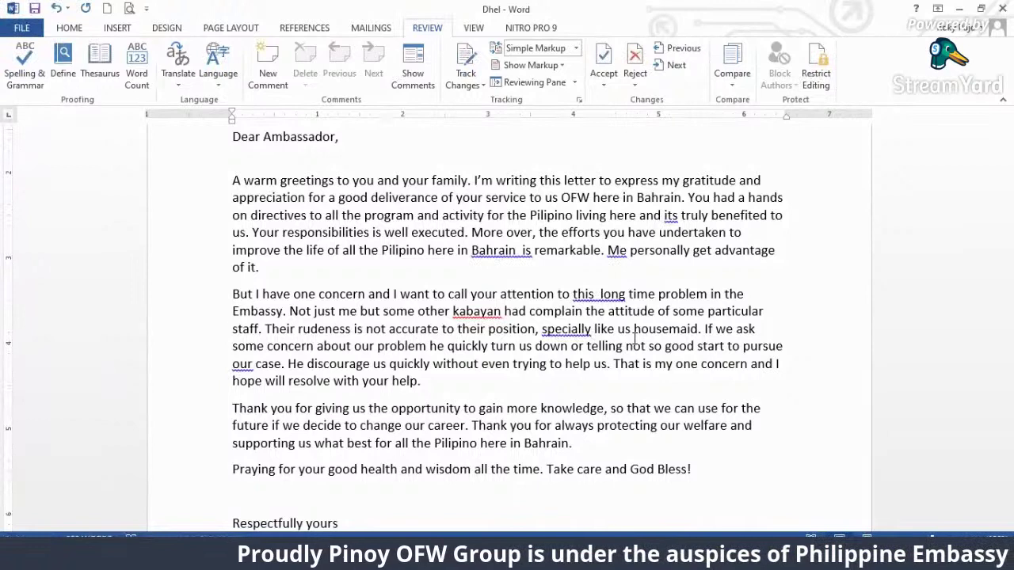
left_click(402, 180)
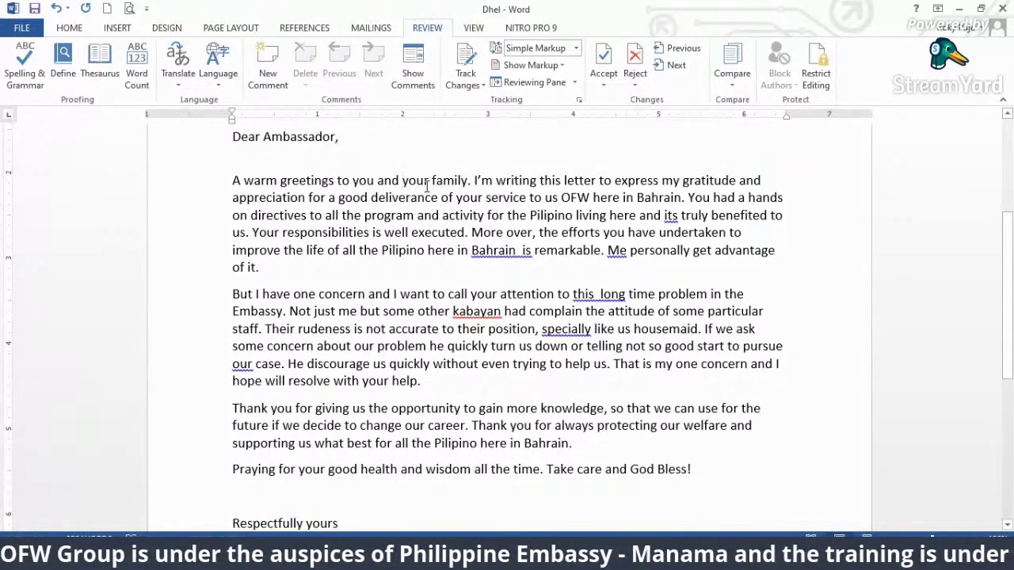
type("to")
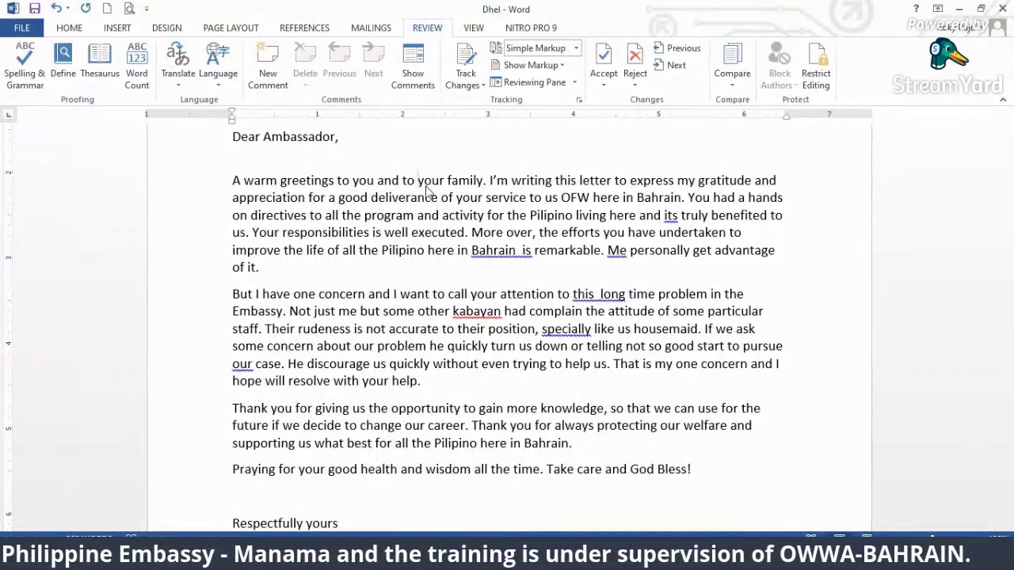
left_click(486, 180)
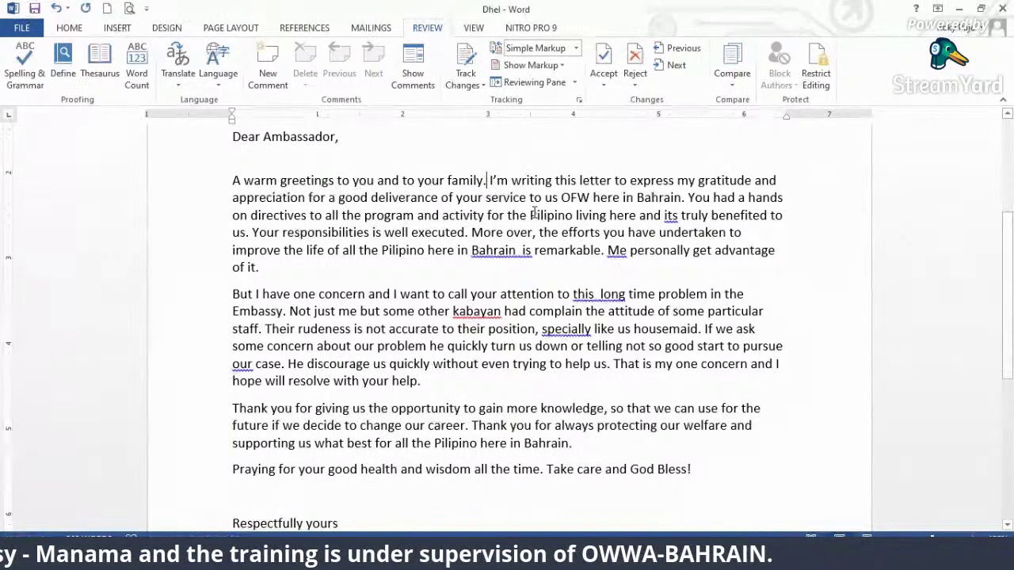
key("BackSpace")
type(",")
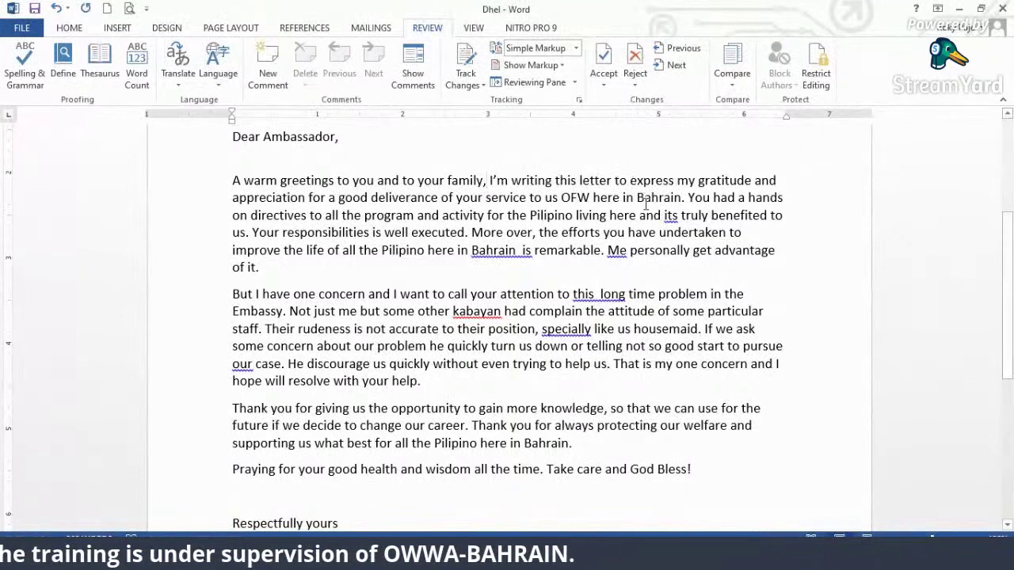
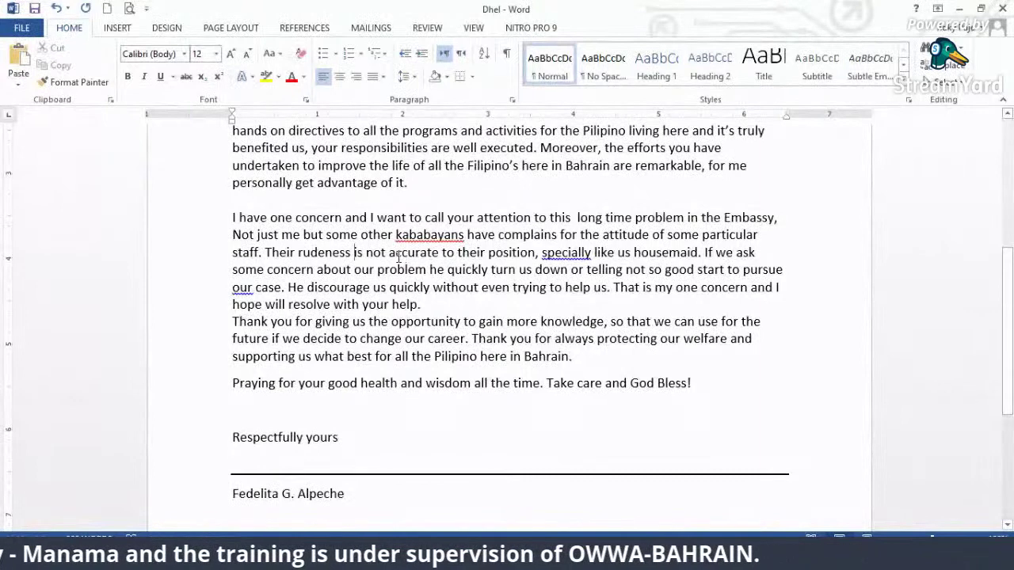
- Replace "accurate to their position" with "acceptable" in the sentence about the staff's rudeness
left_click_drag(388, 253, 515, 255)
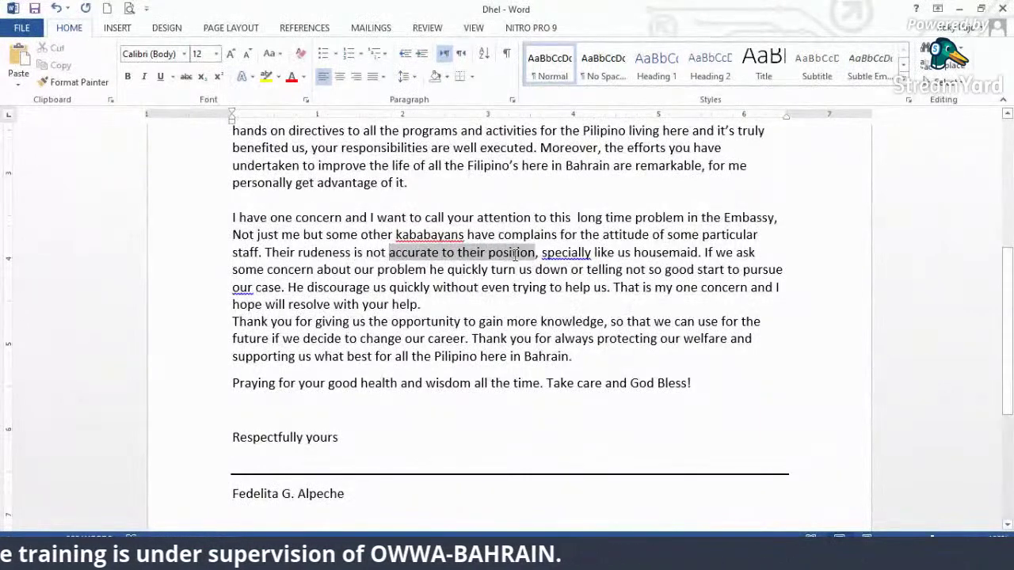
type("accep")
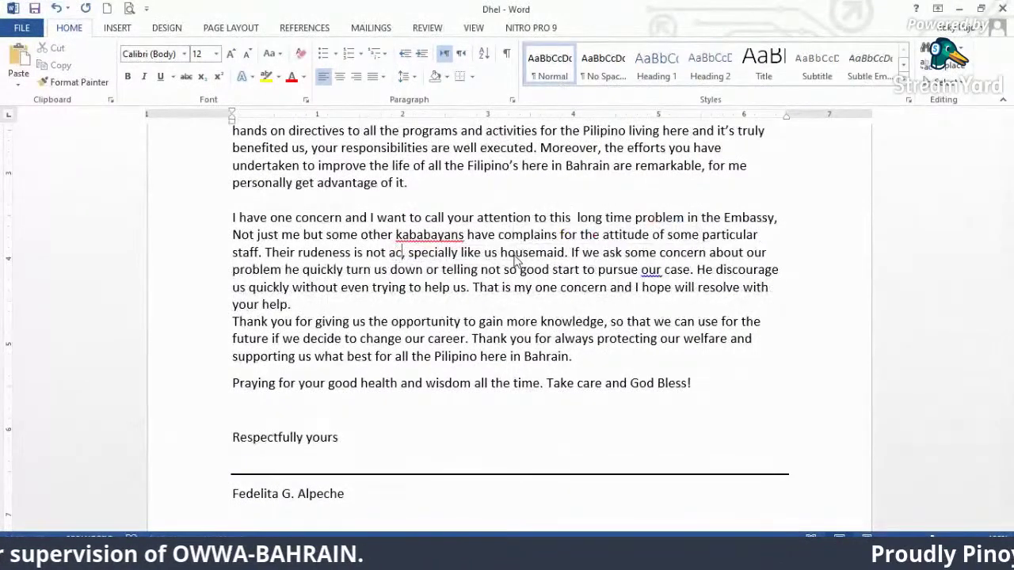
type("tabl")
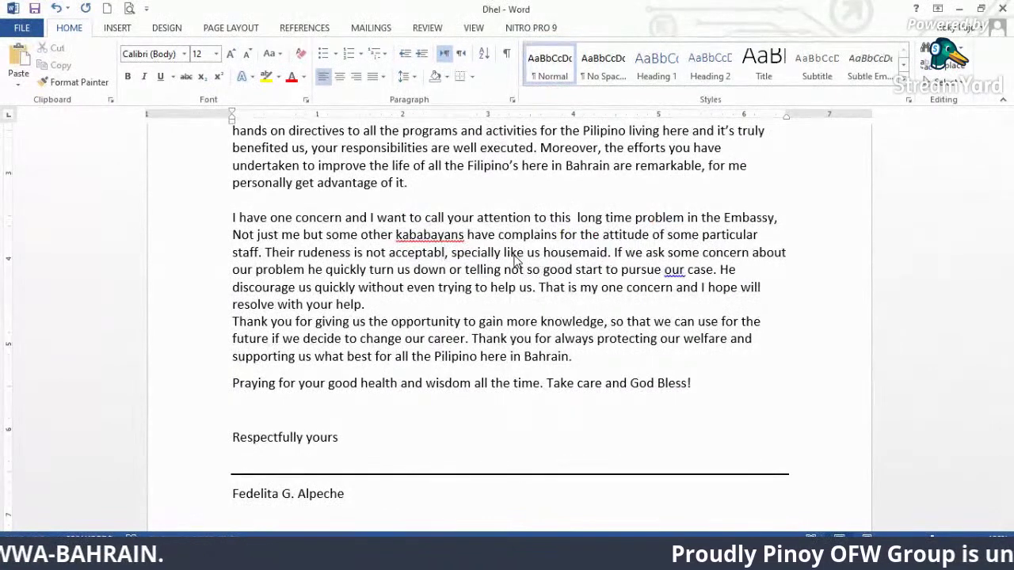
type("e")
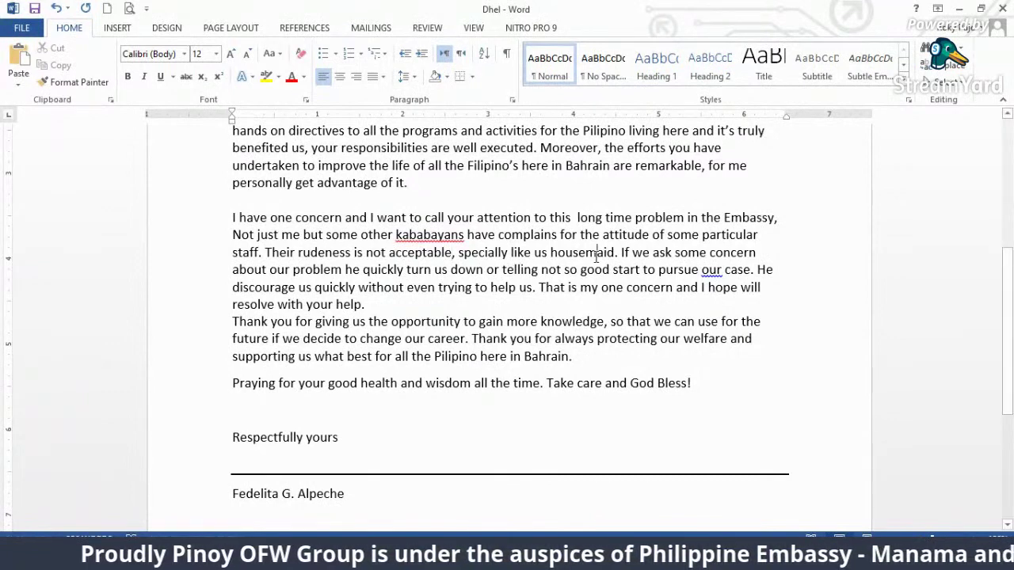
- Correct "specially" to "especially" and make "housemaid" plural as "housemaids" in the concern paragraph
left_click(458, 252)
type("e")
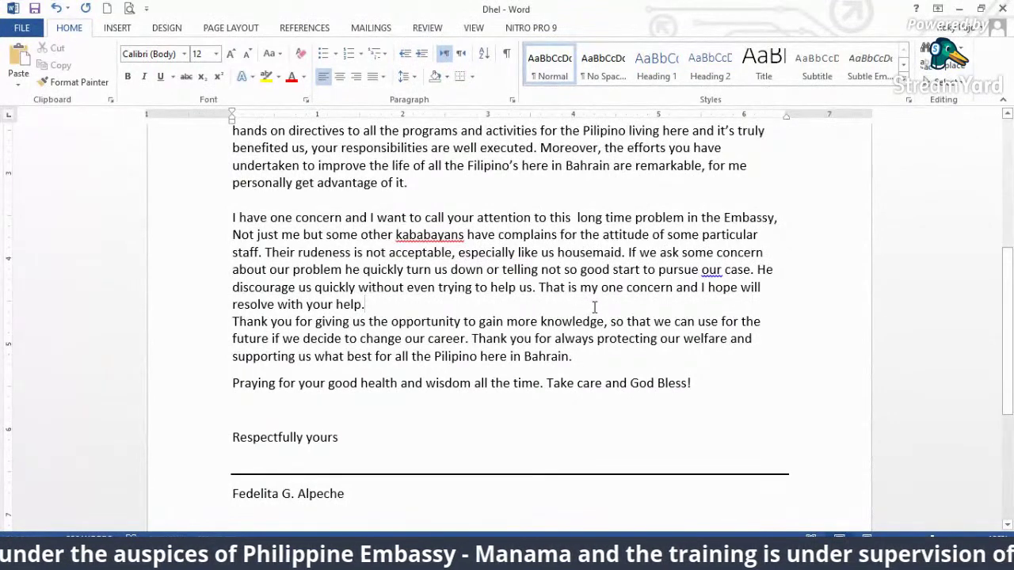
left_click(623, 252)
type("s")
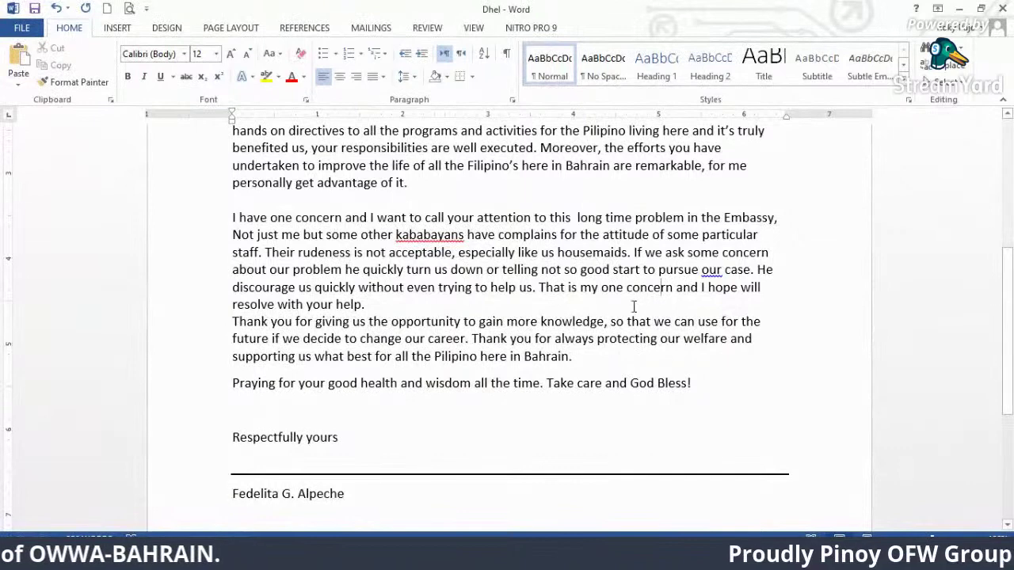
- Ignore all spelling flags for the word "kababayans" in the concern paragraph
right_click(463, 236)
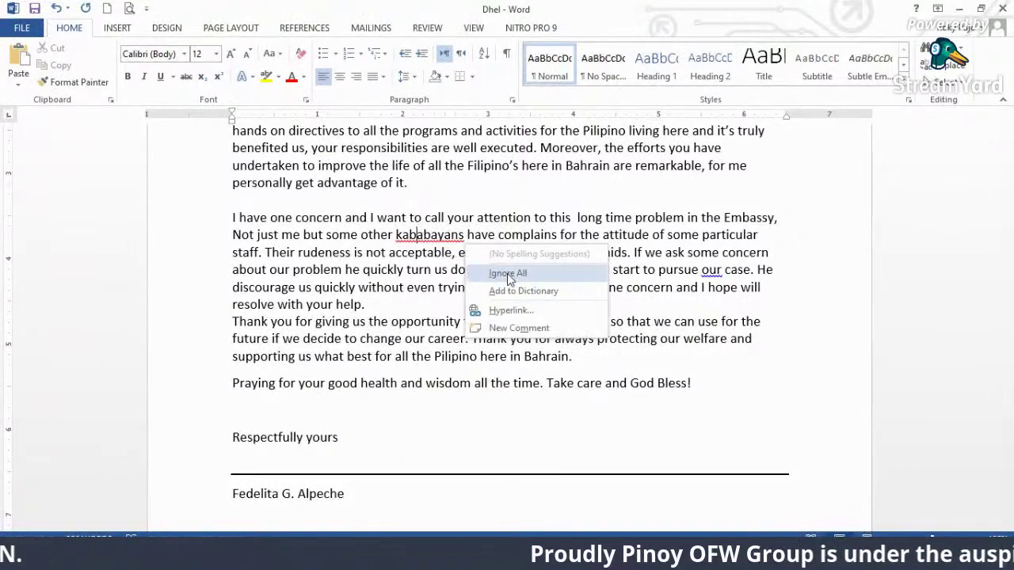
left_click(544, 270)
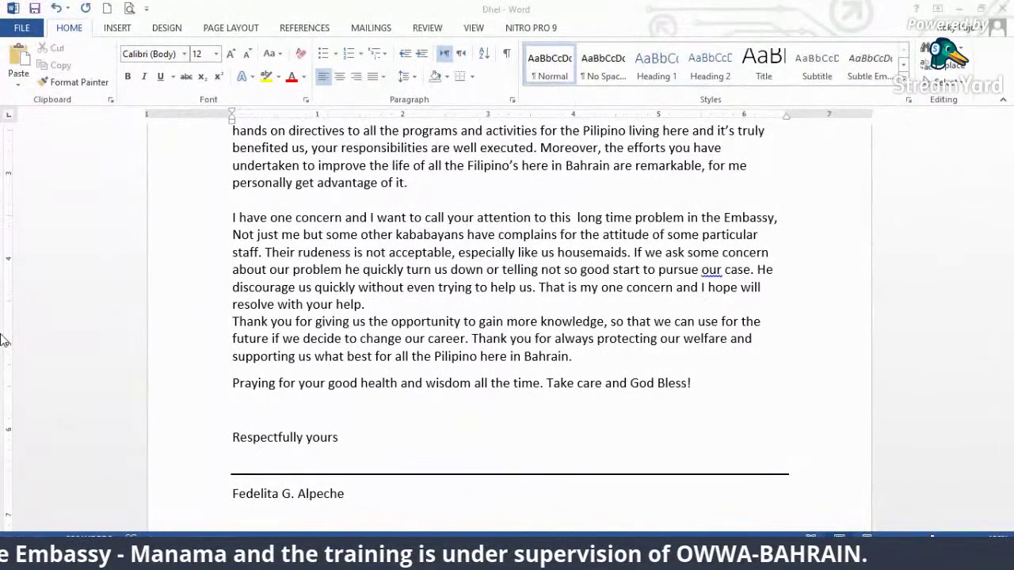
left_click(643, 255)
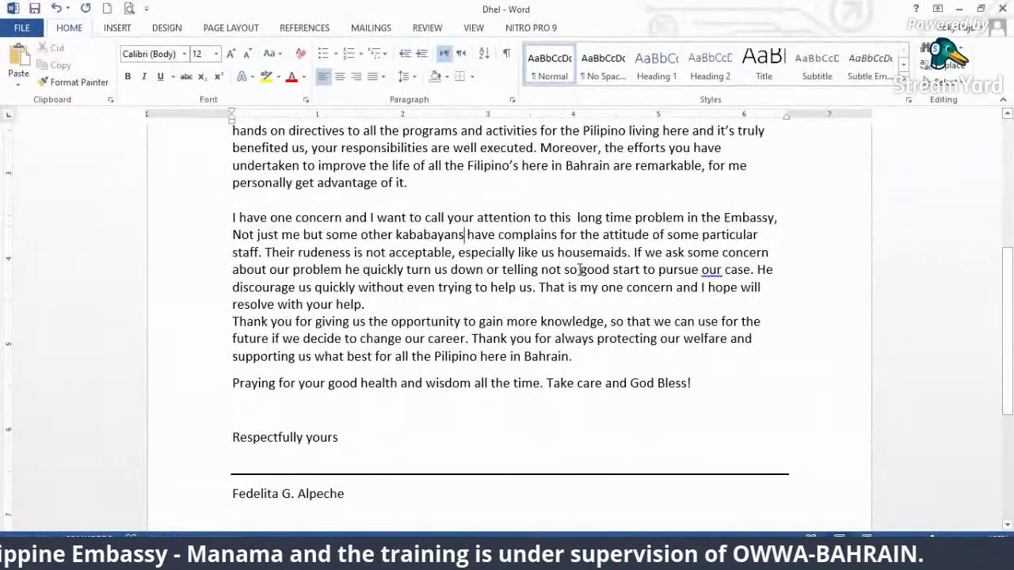
- Change "telling not so good" to "telling some not good" in the concern paragraph
left_click(579, 271)
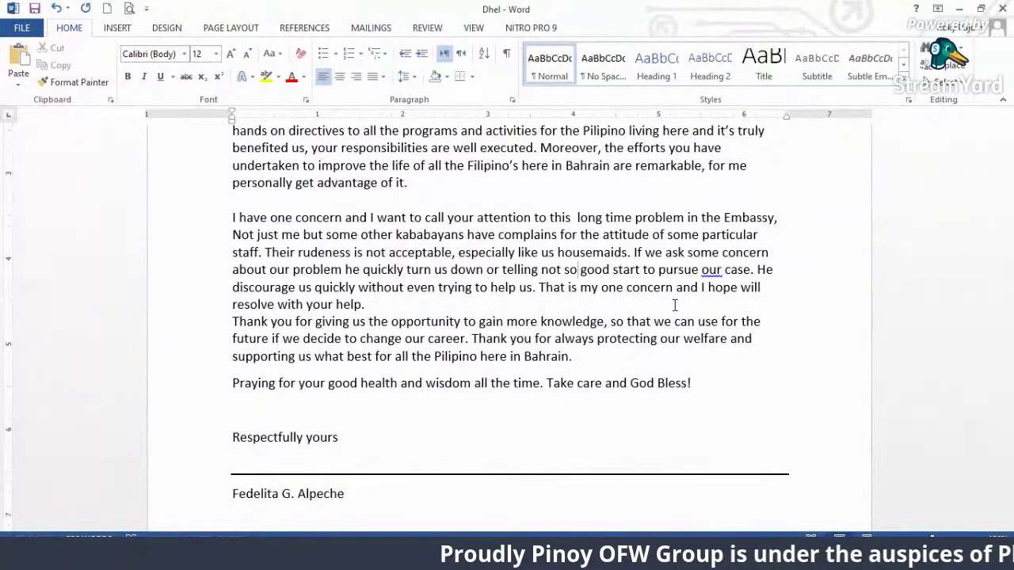
key("BackSpace")
key("BackSpace")
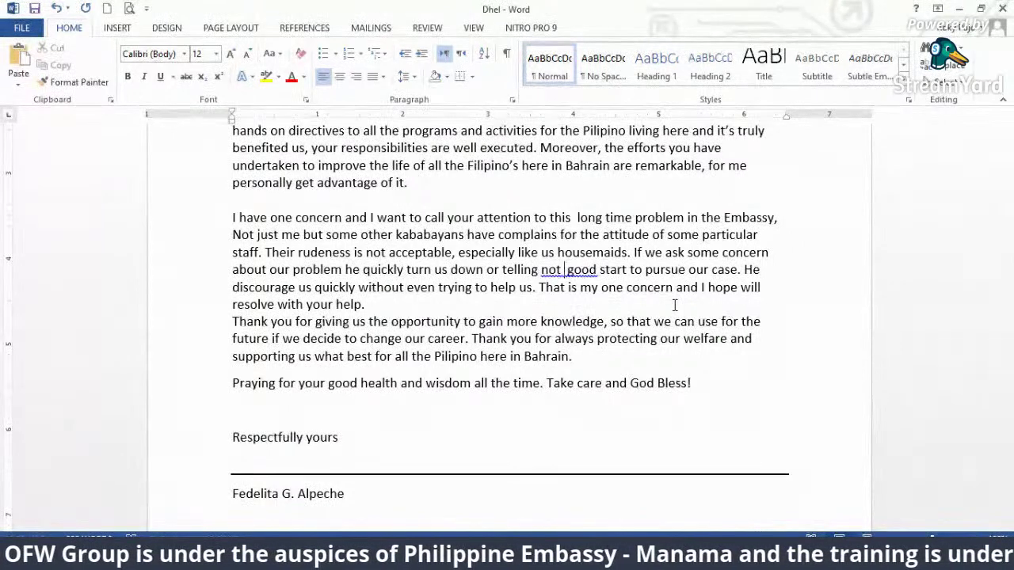
key("BackSpace")
key("BackSpace")
key("BackSpace")
key("BackSpace")
key("BackSpace")
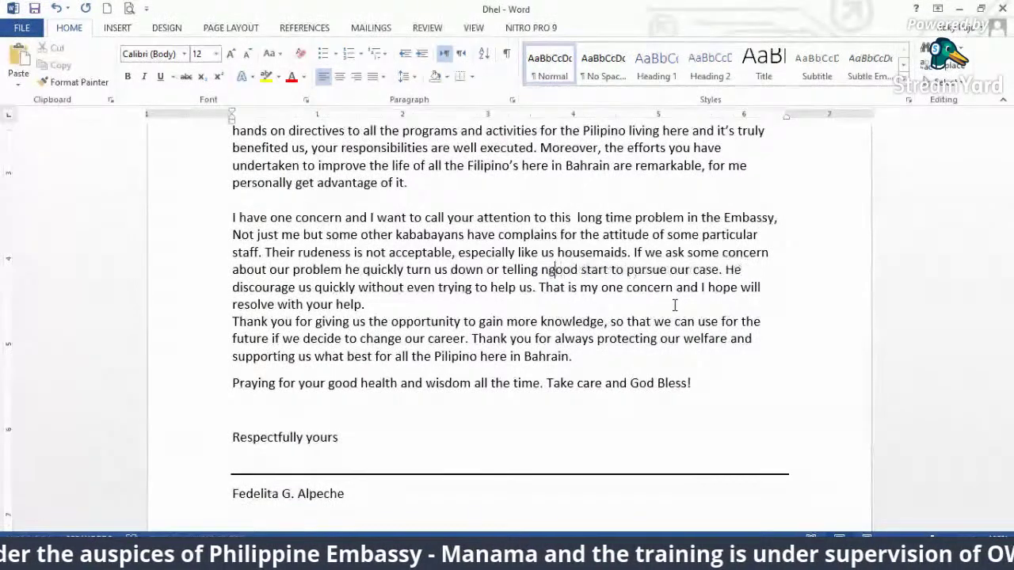
type("some ")
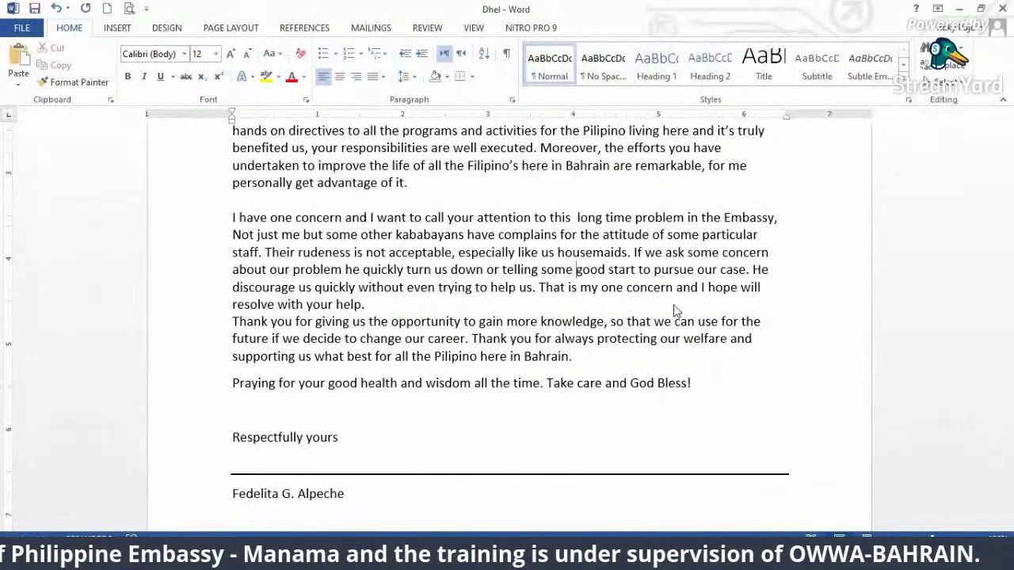
type("n")
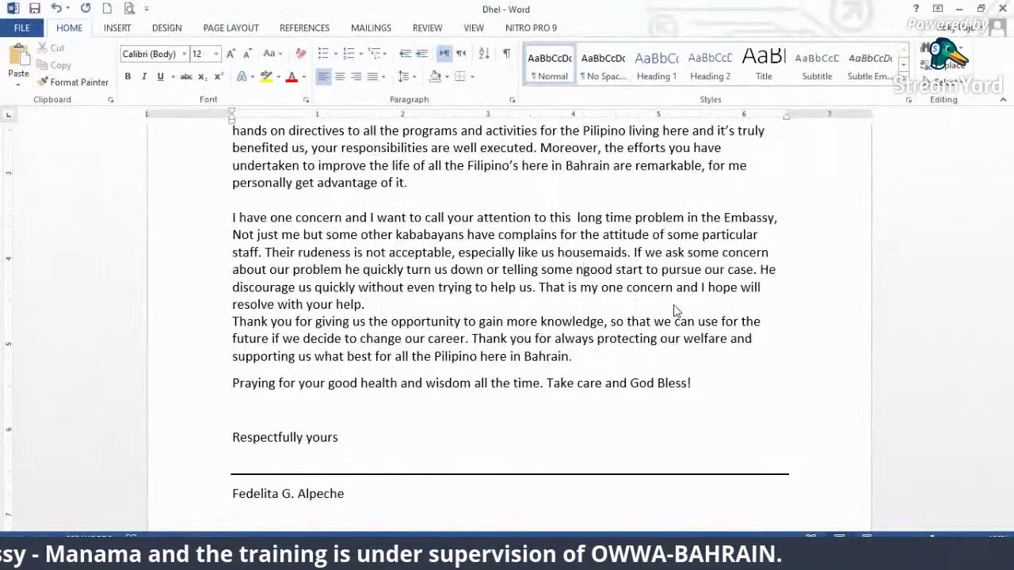
key("BackSpace")
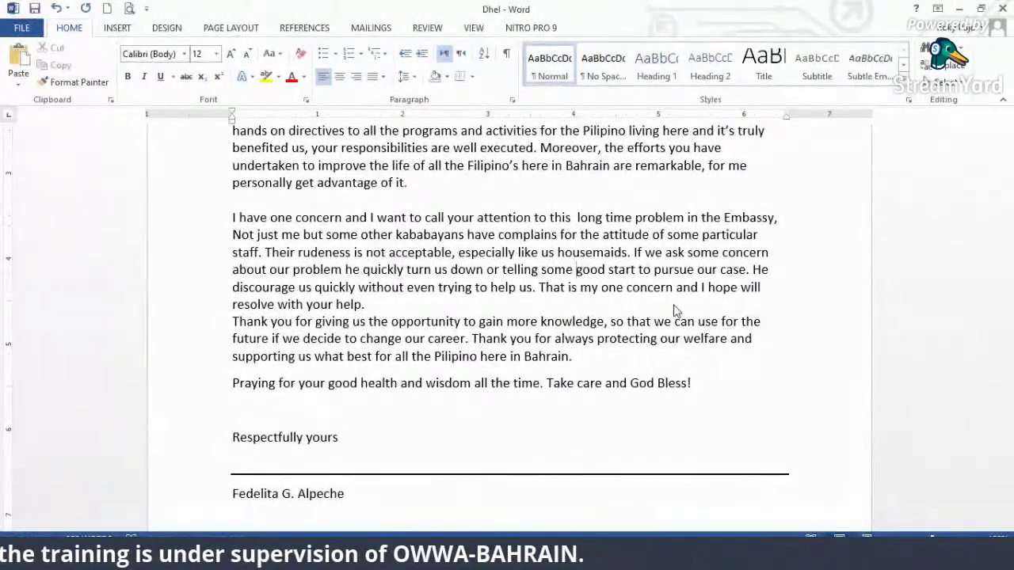
type("not")
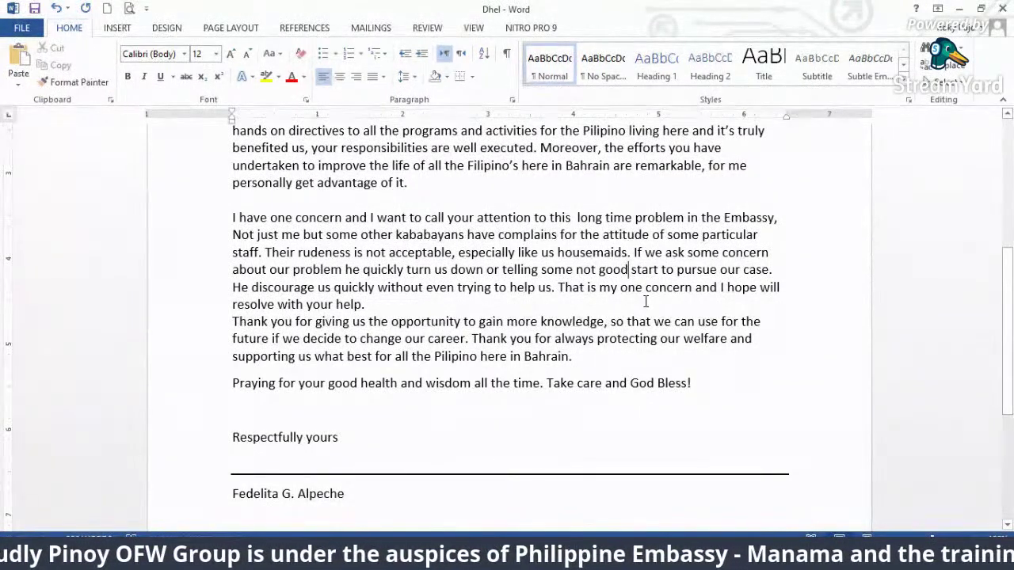
- Delete the word "start" so the phrase reads "some not good to pursue our case"
left_click_drag(658, 270, 636, 269)
key("BackSpace")
key("BackSpace")
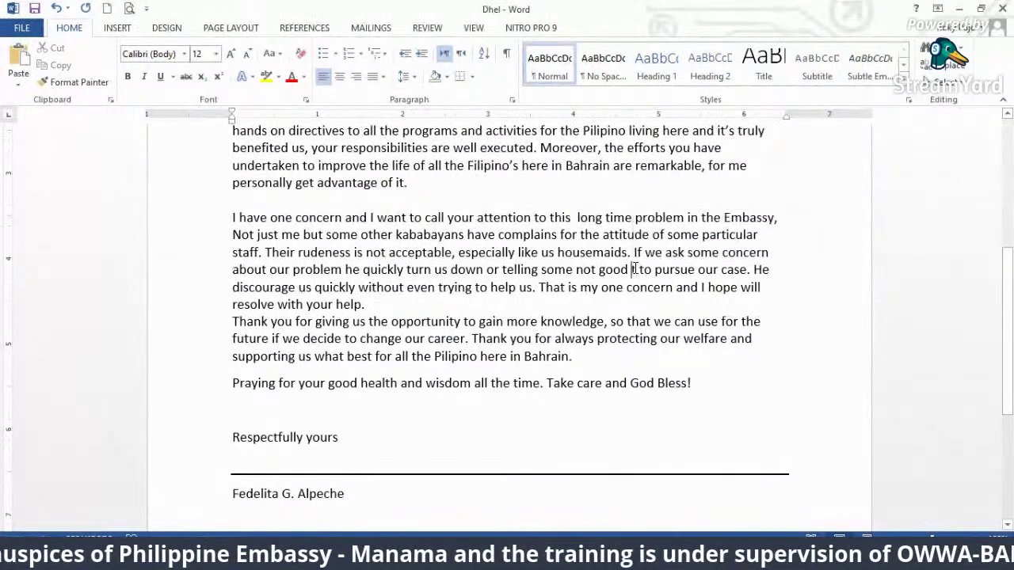
key("Delete")
left_click(717, 299)
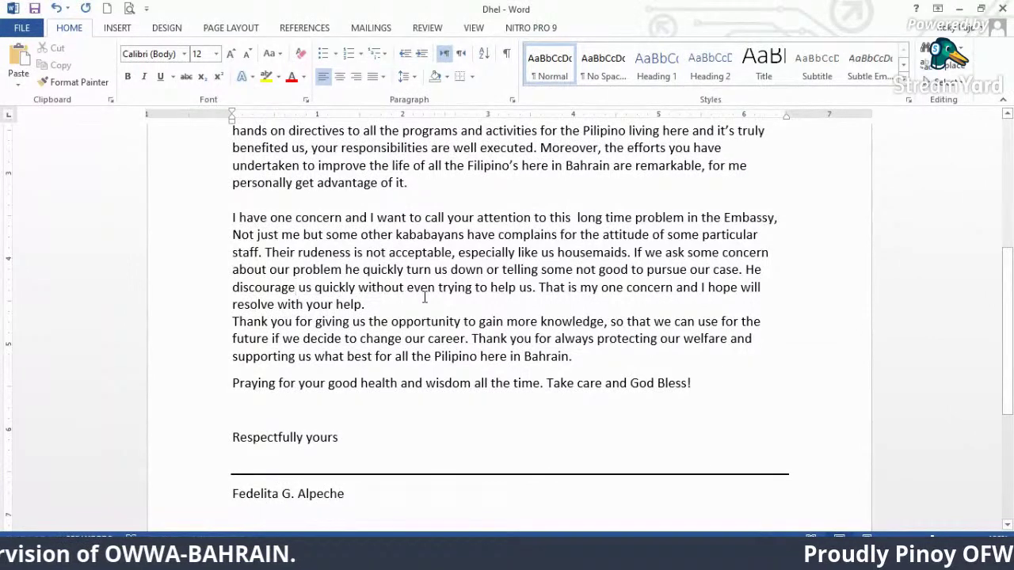
- Change "discourage" to "discouraged" and replace the period after "trying to help us" with a comma
type("d")
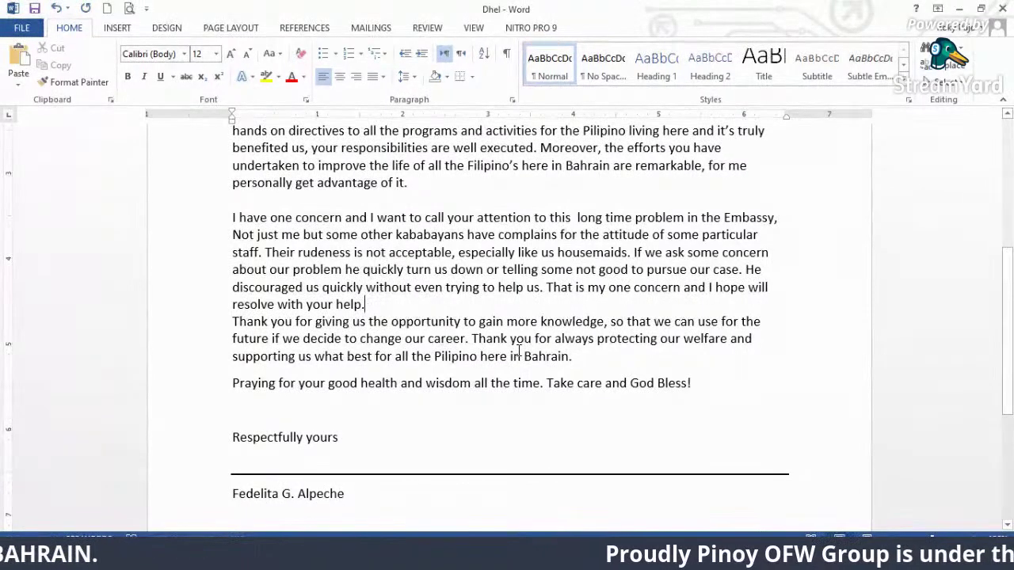
left_click(543, 287)
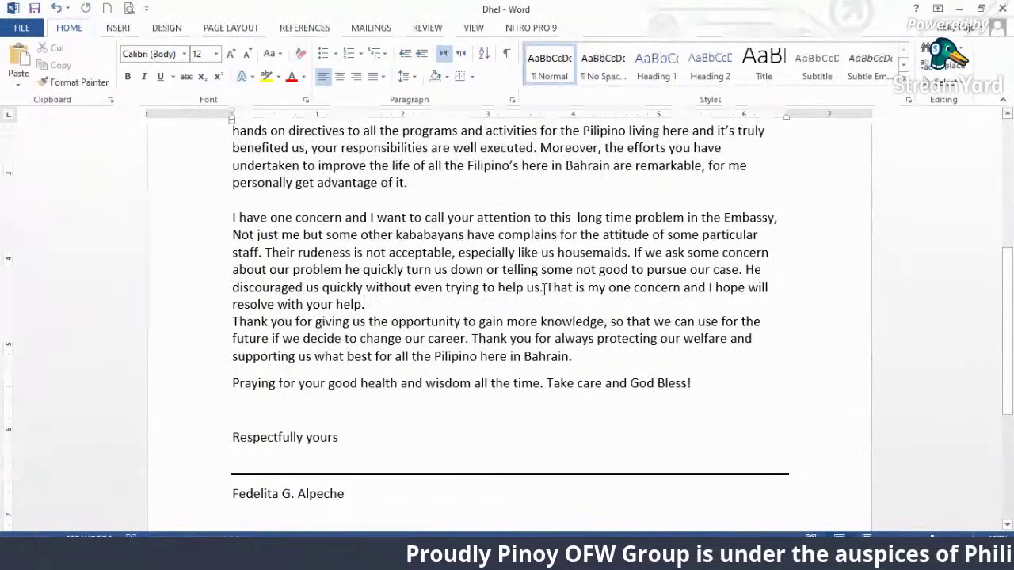
key("BackSpace")
type(",")
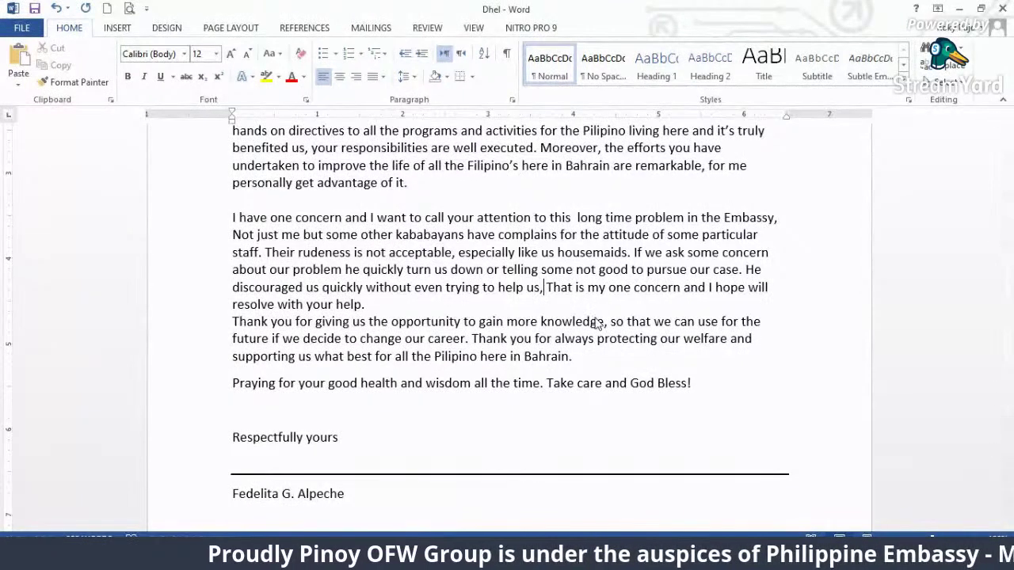
- Change "That" to lowercase "that" after "help us," and insert "it" so the phrase reads "I hope it will"
key("Delete")
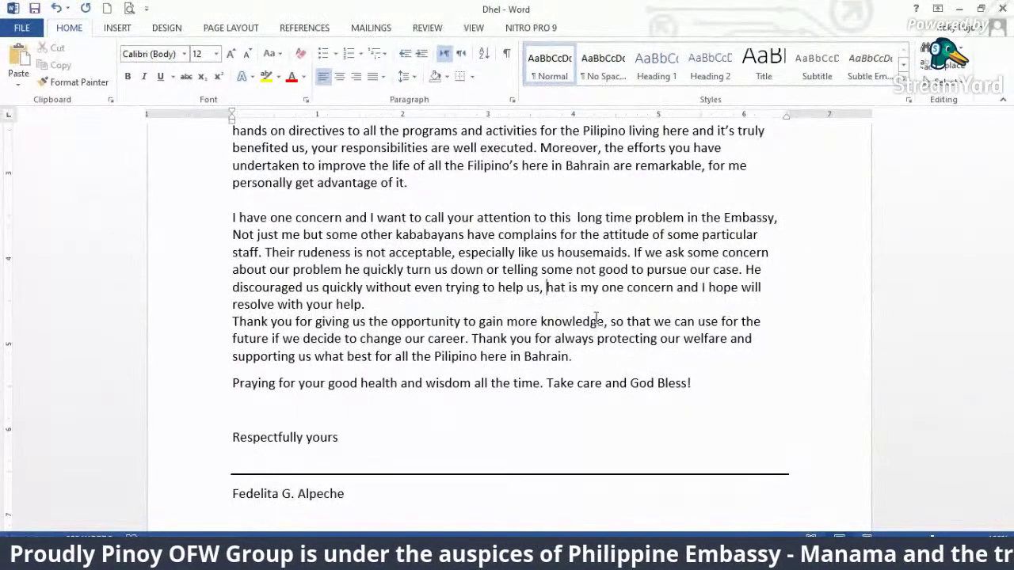
type("t")
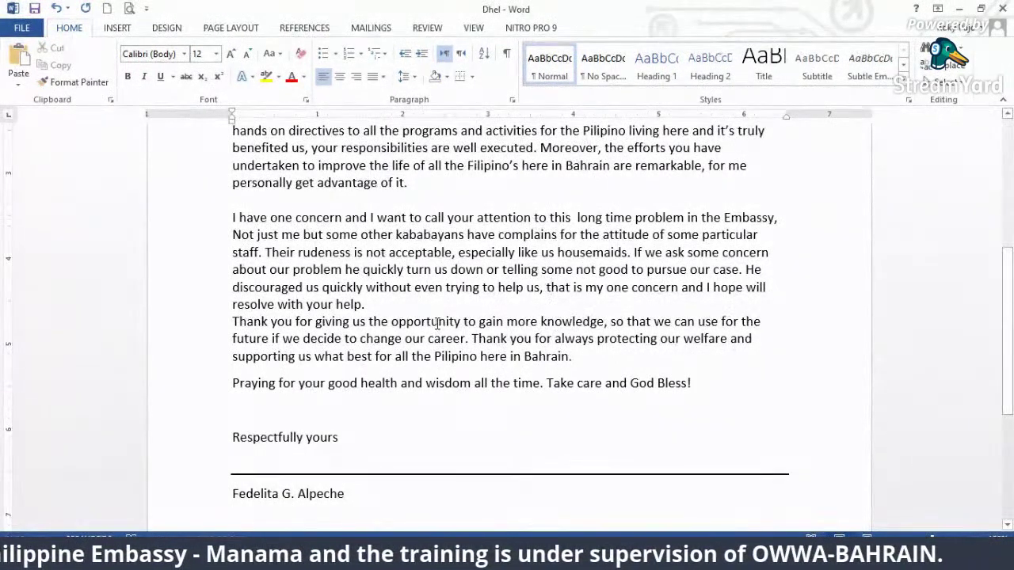
left_click(745, 287)
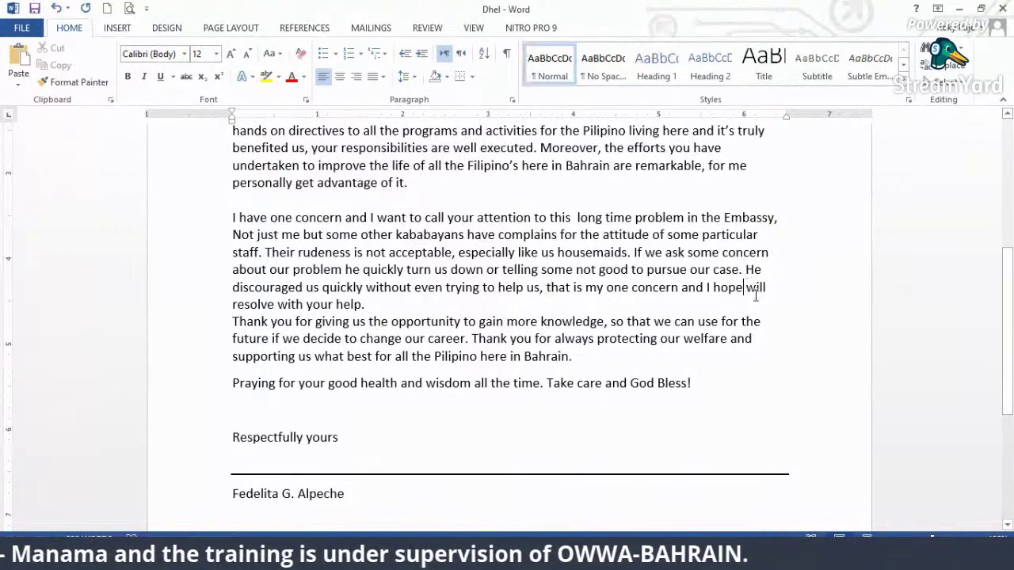
type("it")
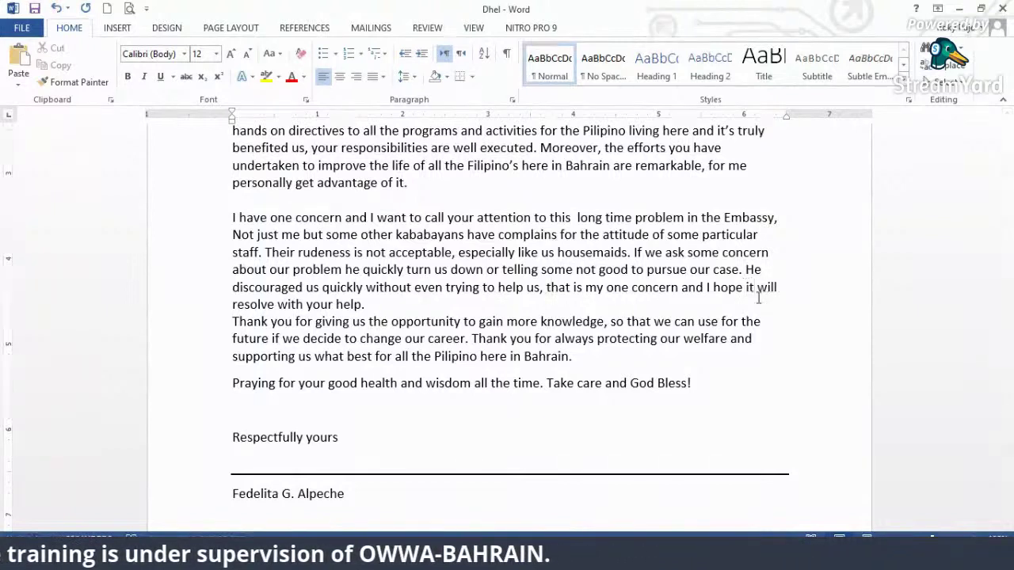
- Add a blank line above the thank-you paragraph and change its phrase "what best" to "what's the best"
left_click(388, 305)
key("Return")
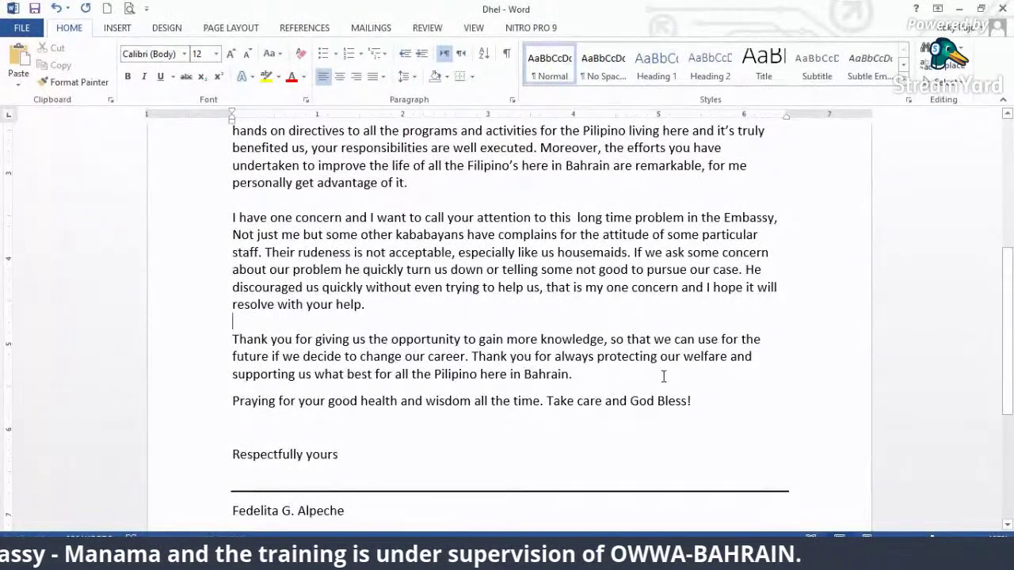
left_click(347, 374)
type("s the")
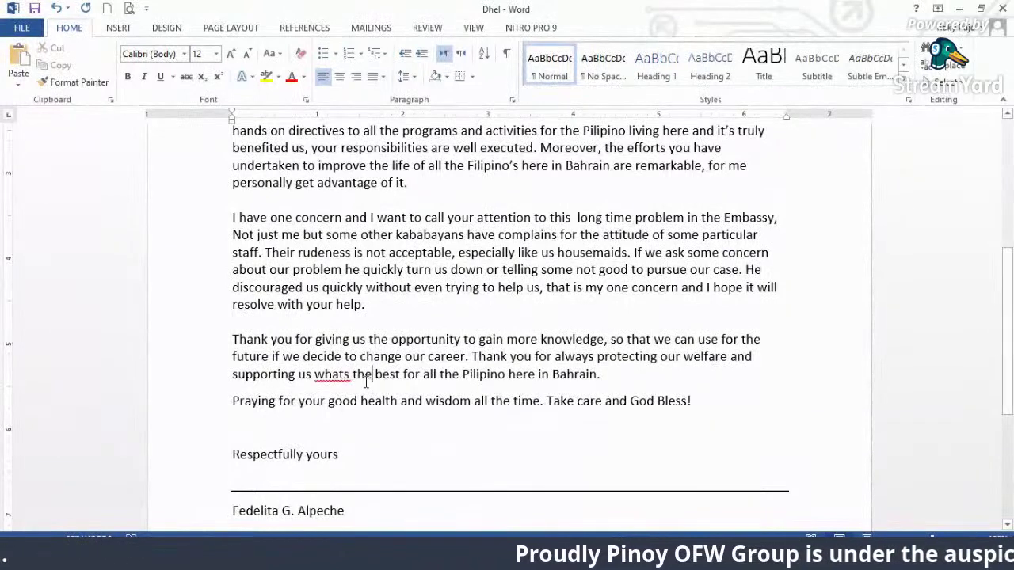
type("'")
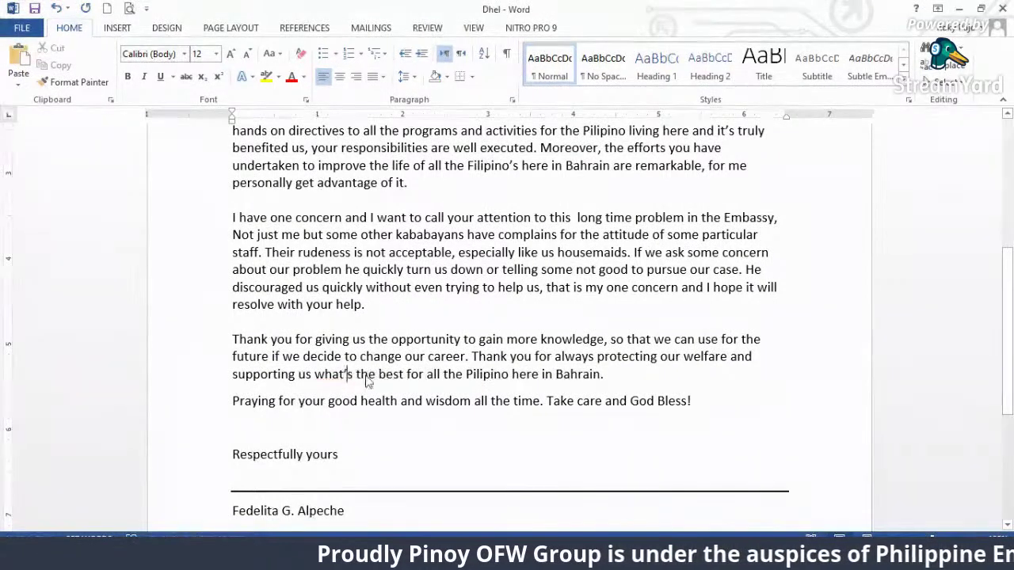
left_click(412, 388)
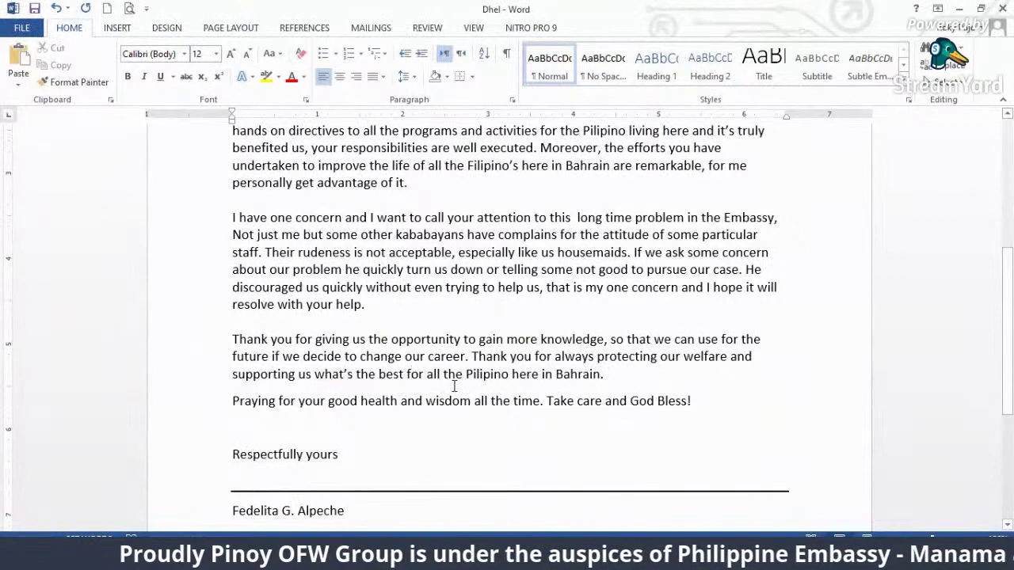
- Change "Pilipino" to "Filipinos" in the last sentence of the thank-you paragraph
left_click(473, 374)
key("BackSpace")
type("F")
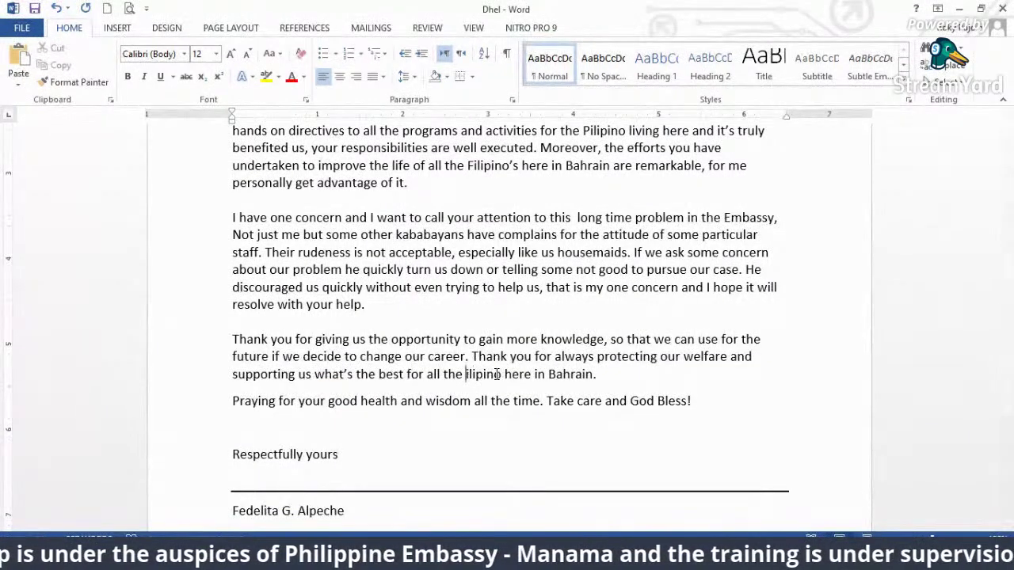
left_click(510, 375)
type("s")
left_click(577, 401)
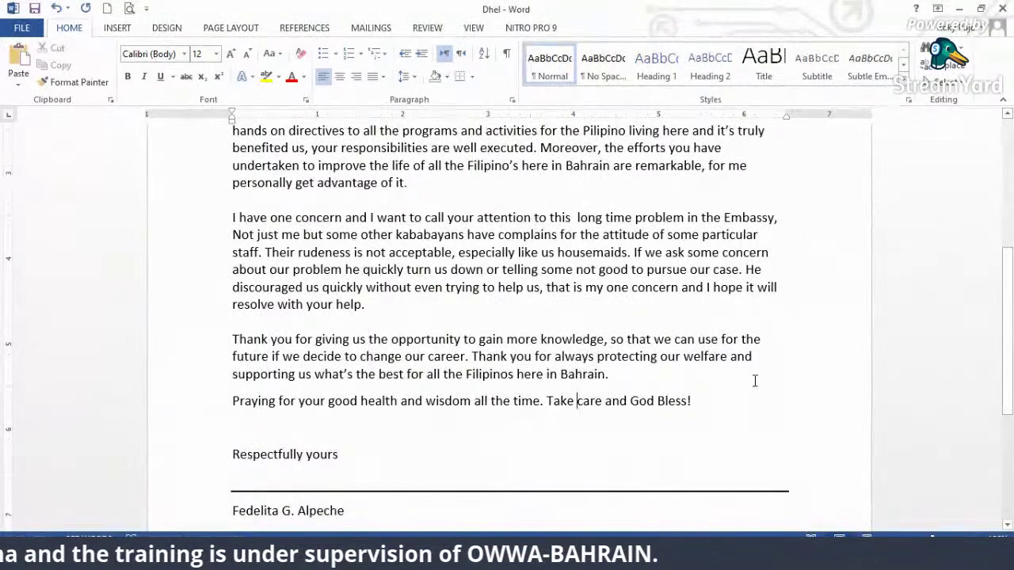
- Add a comma after the closing "Respectfully yours"
scroll(480, 452, "down", 3)
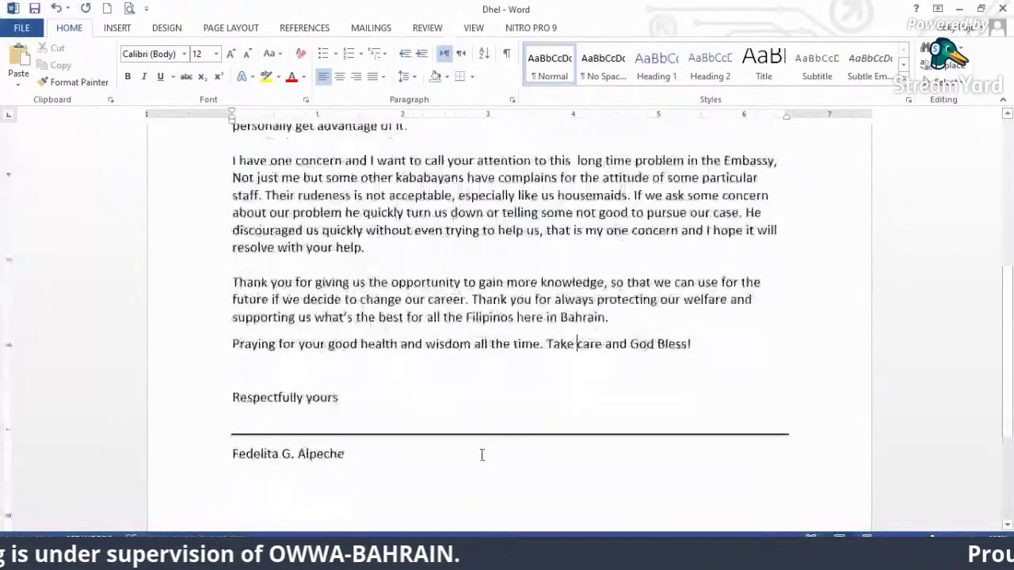
left_click(347, 329)
type(",")
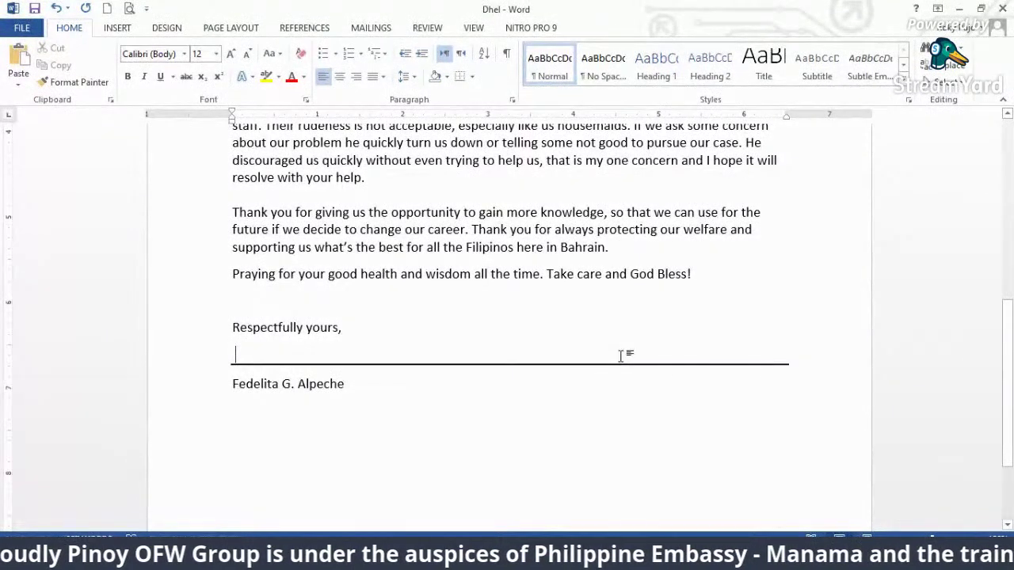
- Move the signatory's name above the horizontal line, leaving one blank line below "Respectfully yours,"
mouse_move(613, 365)
left_mouse_down()
mouse_move(610, 385)
mouse_move(615, 351)
left_mouse_up()
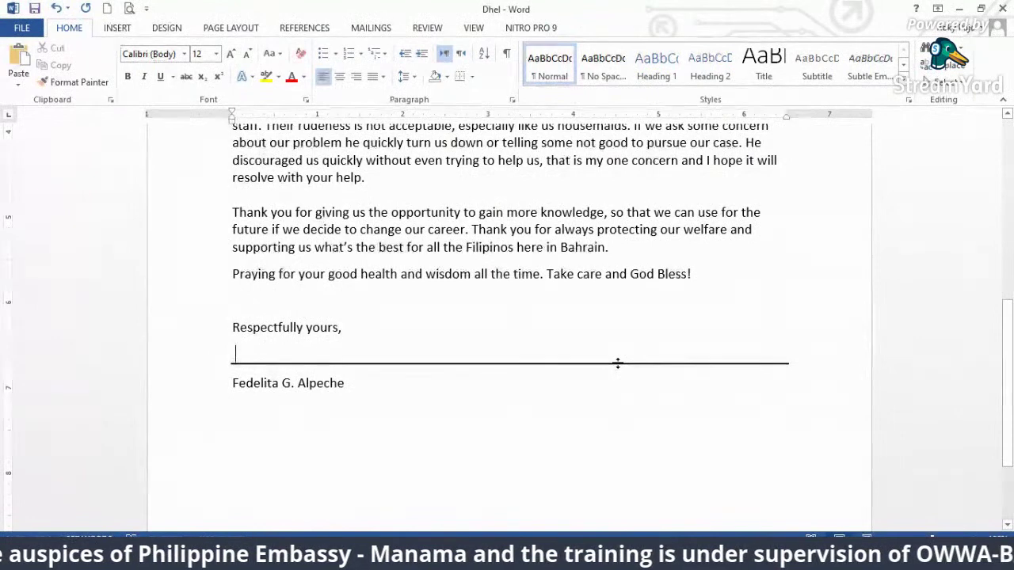
key("Delete")
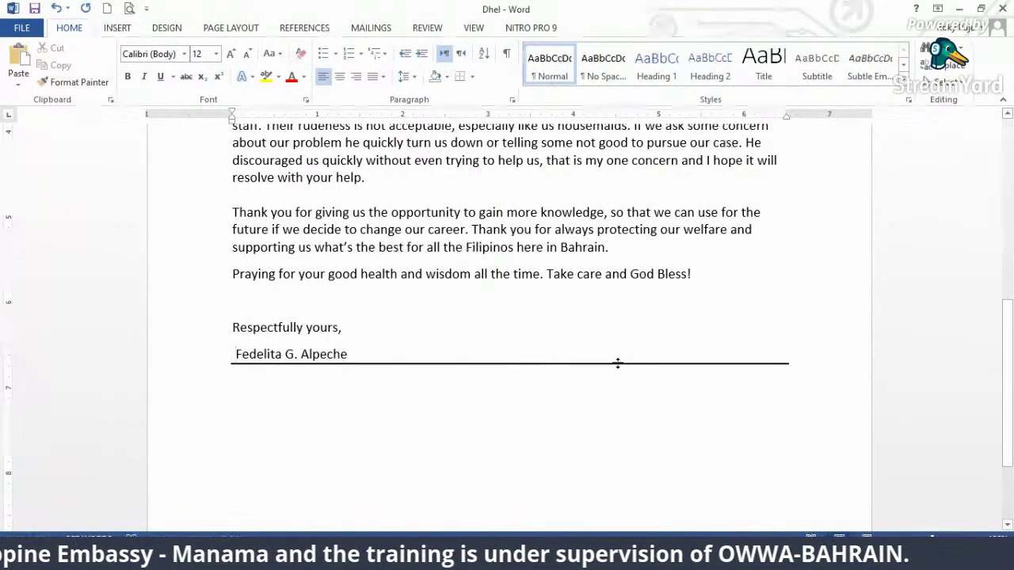
key("Return")
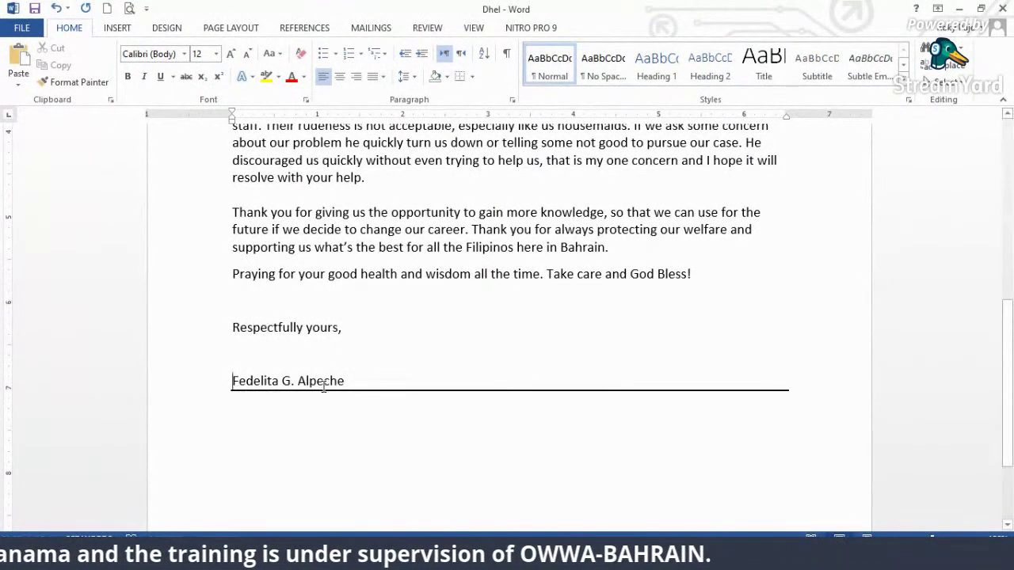
left_click(312, 360)
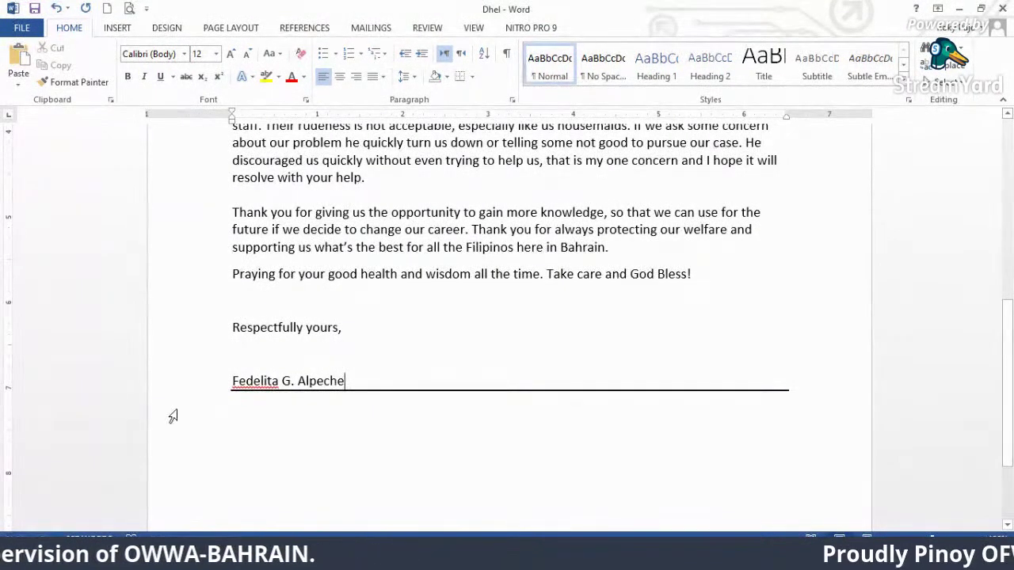
left_click(154, 407)
left_click(510, 399)
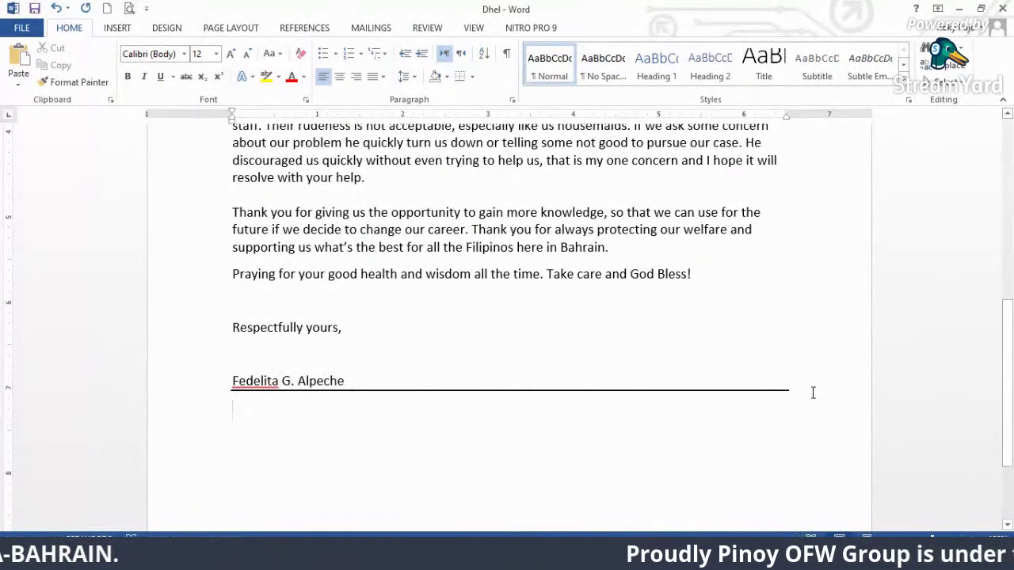
triple_click(733, 393)
left_click(733, 393)
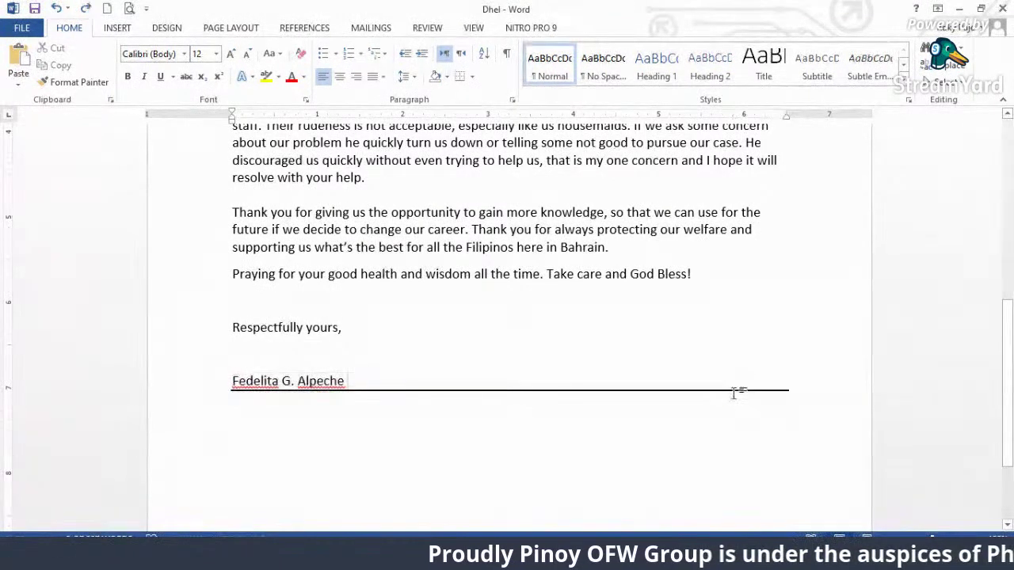
- Copy the signatory's name to the clipboard and delete its line from the signature block
left_click(207, 379)
key("ctrl+c")
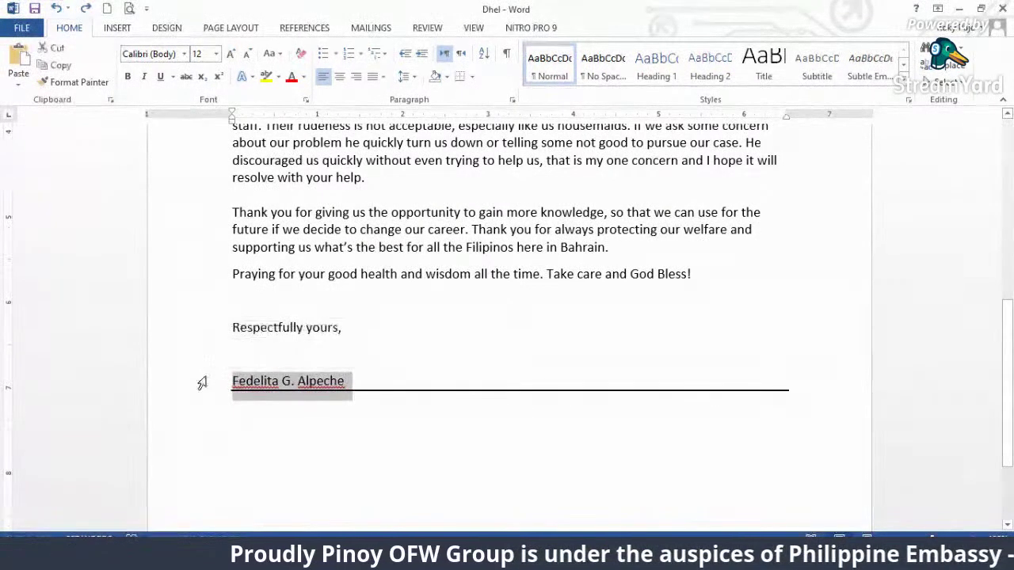
key("BackSpace")
left_click(208, 373)
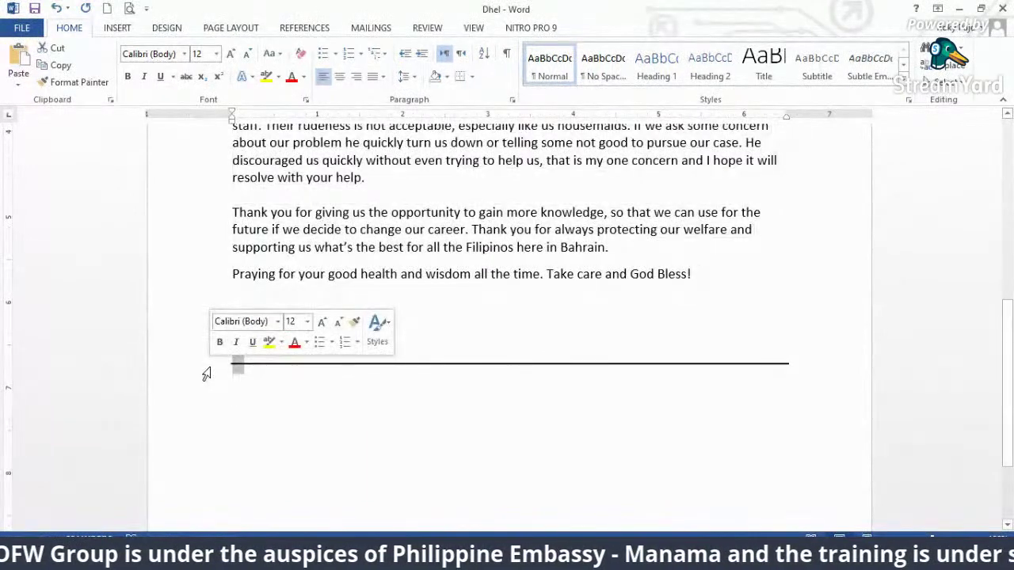
key("BackSpace")
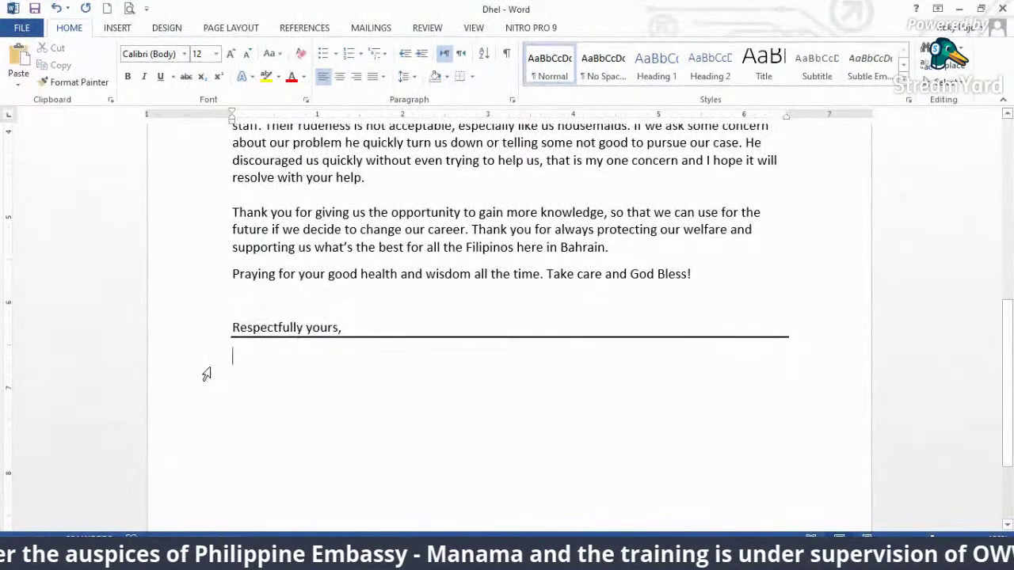
key("ctrl+z")
- Show the formatting marks and delete the leftover tab, space and empty paragraphs below "Respectfully yours,"
left_click(425, 368)
left_click(506, 53)
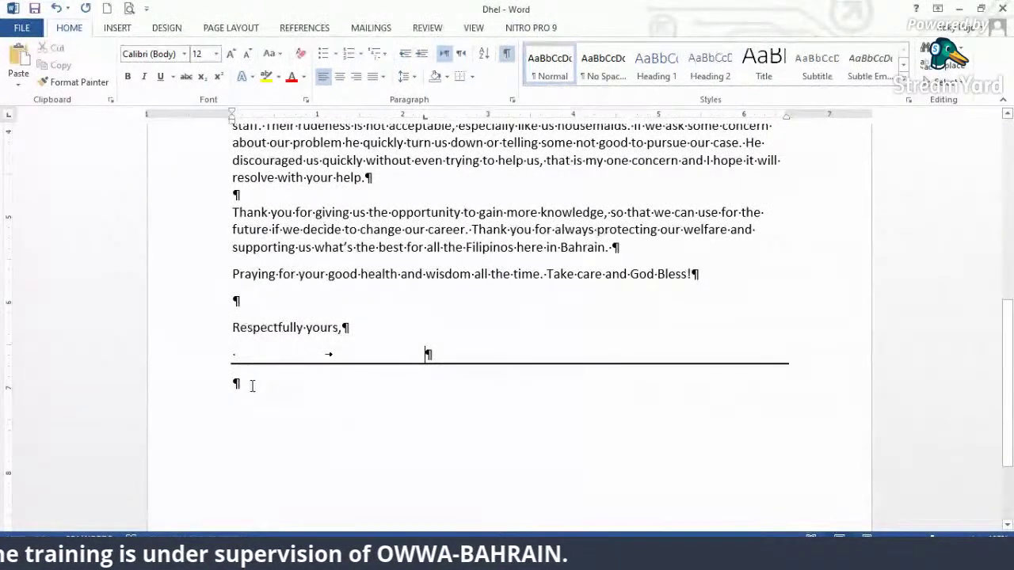
key("BackSpace")
key("BackSpace")
key("BackSpace")
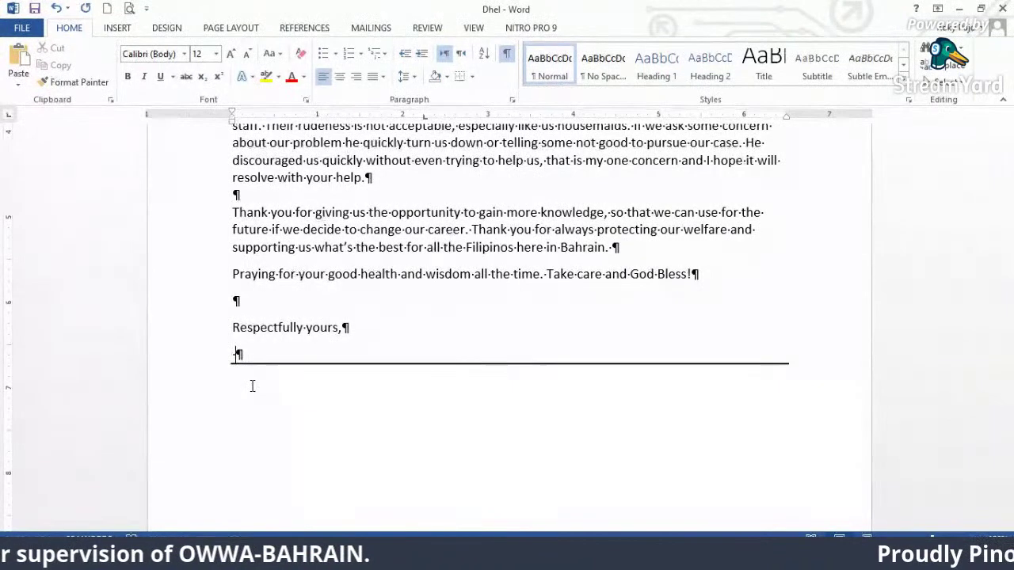
key("BackSpace")
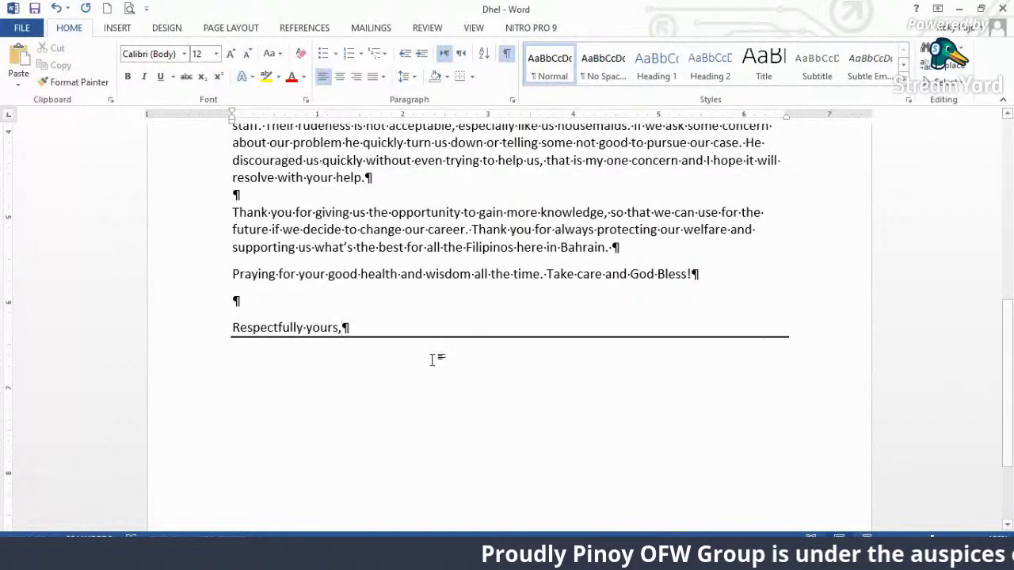
- Insert two blank lines between "Respectfully yours," and the horizontal line, and hide the formatting marks
key("Return")
key("Return")
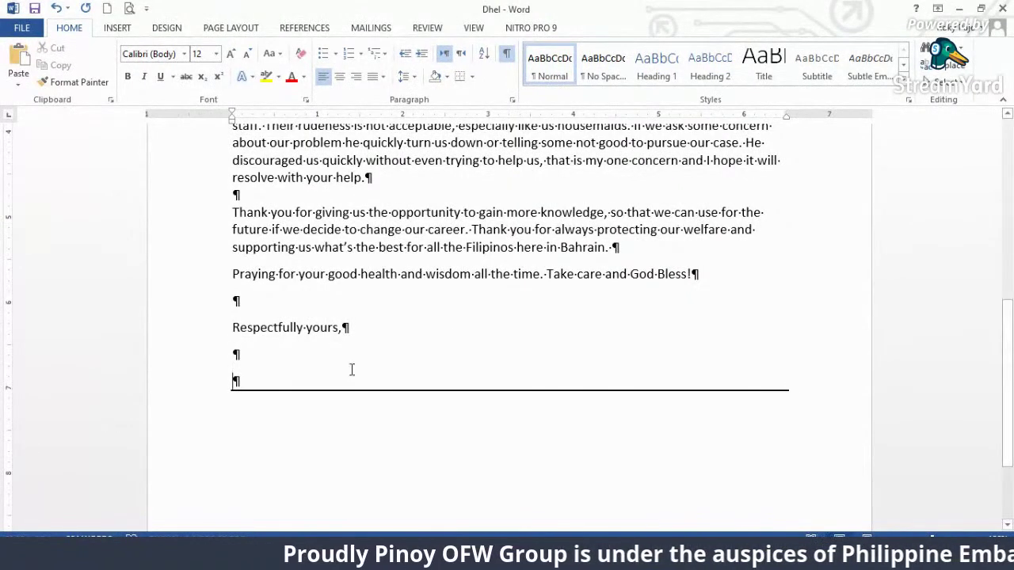
triple_click(187, 402)
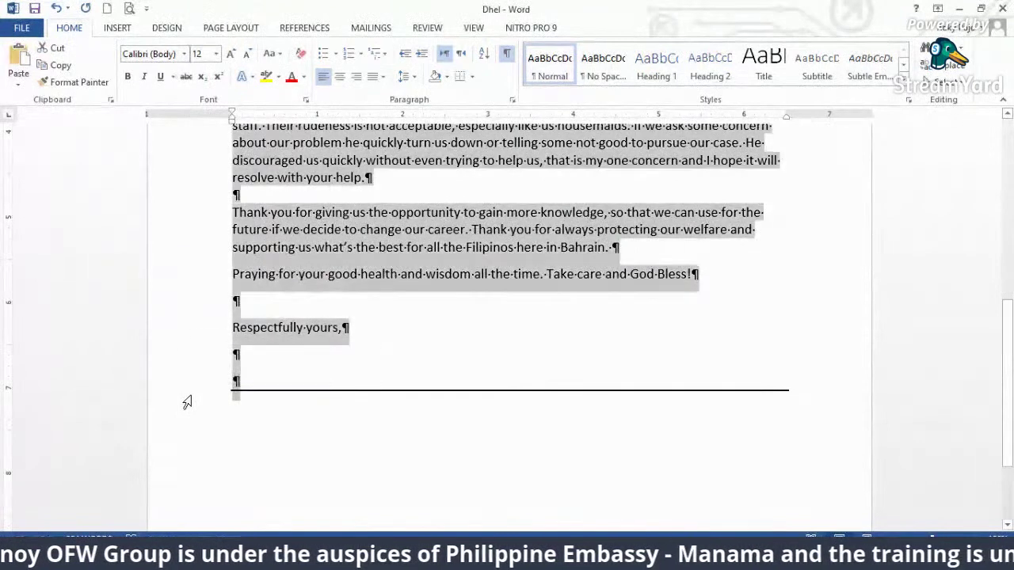
double_click(714, 381)
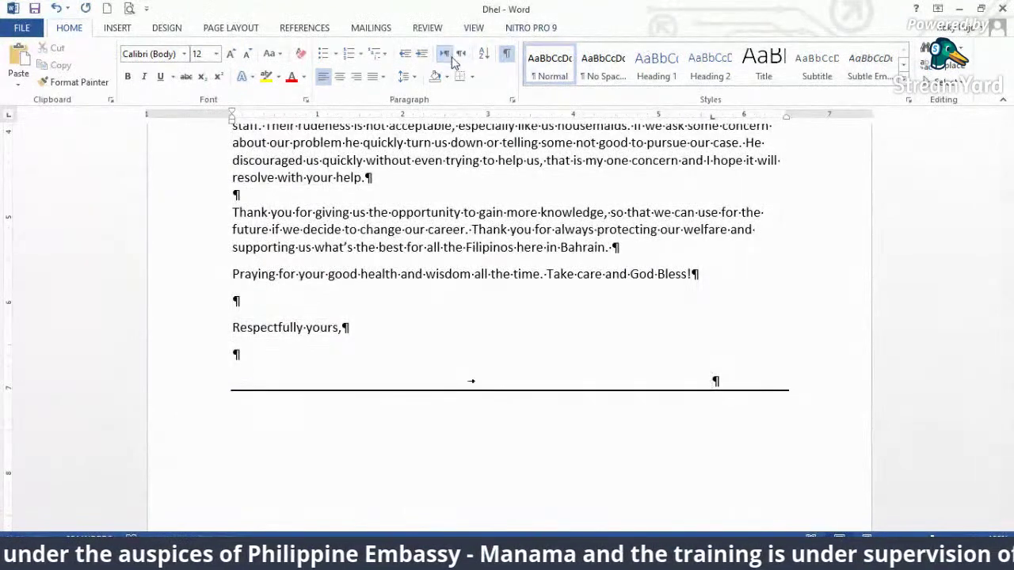
left_click(506, 54)
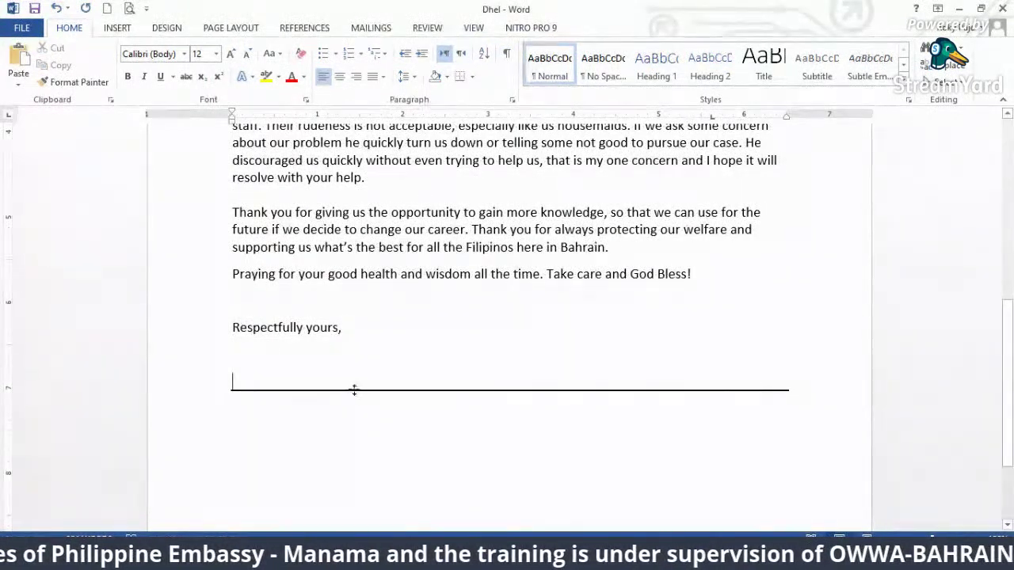
- Paste the signatory's name below "Respectfully yours," with one blank line between them
scroll(336, 273, "down", 4)
scroll(336, 275, "up", 3)
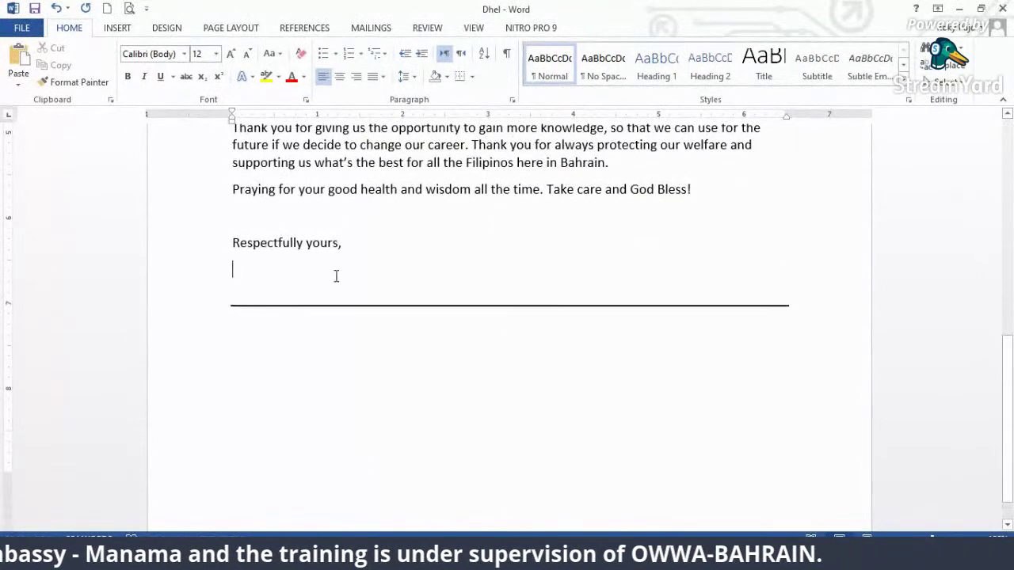
key("Return")
key("ctrl+v")
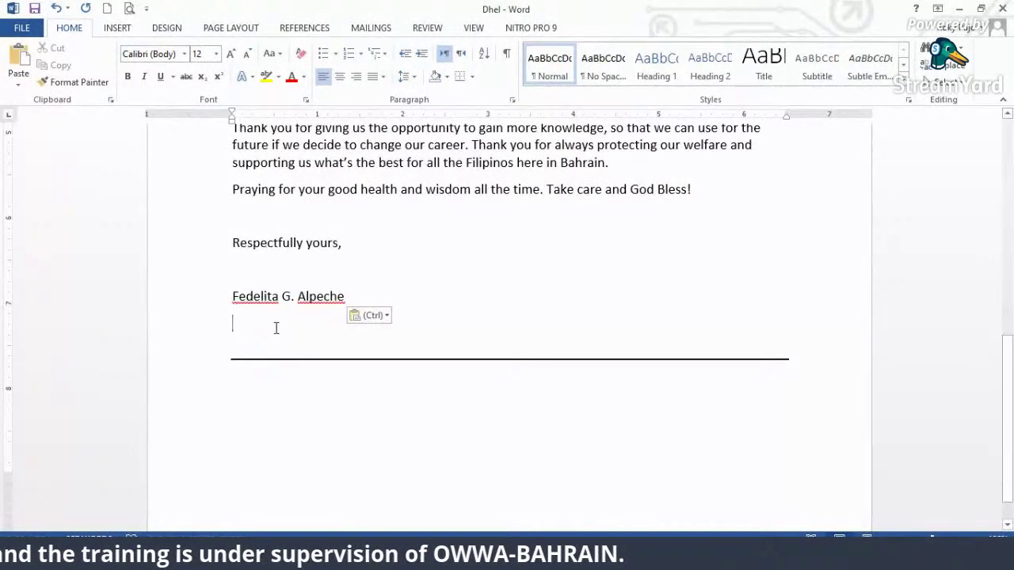
- Delete the extra tabbed line between the signatory's name and the horizontal line
left_click(183, 371)
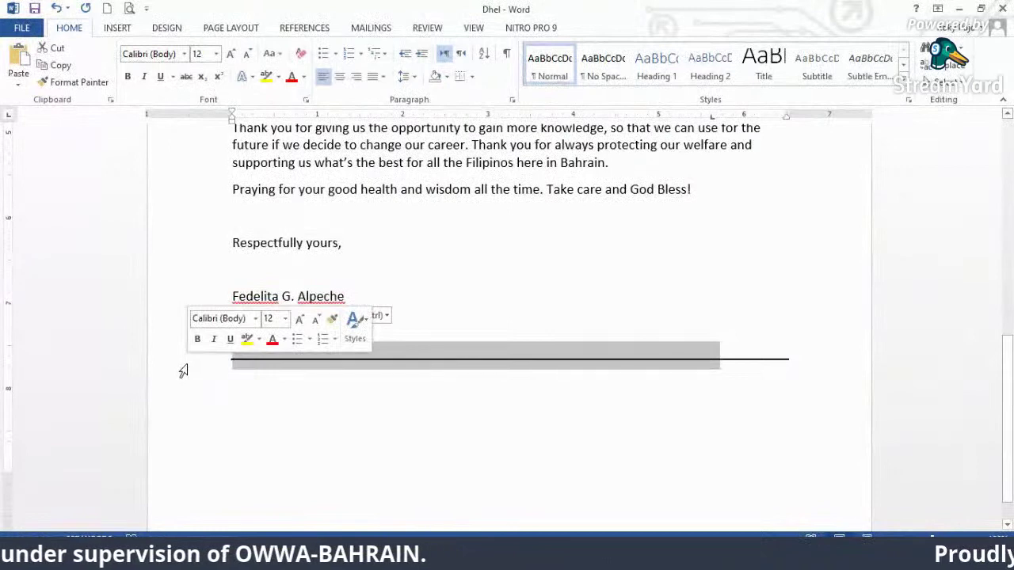
key("Delete")
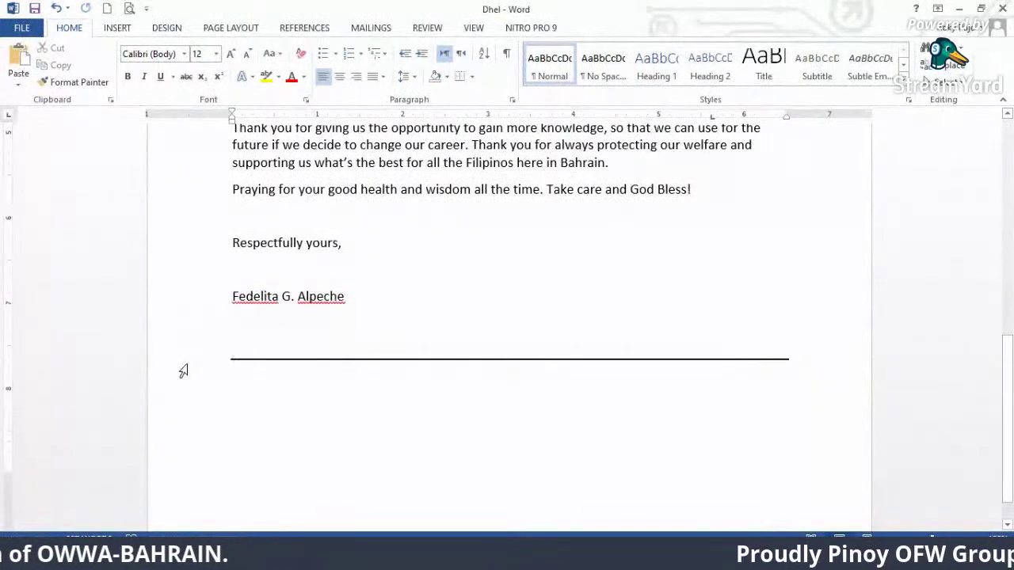
left_click(183, 371)
key("BackSpace")
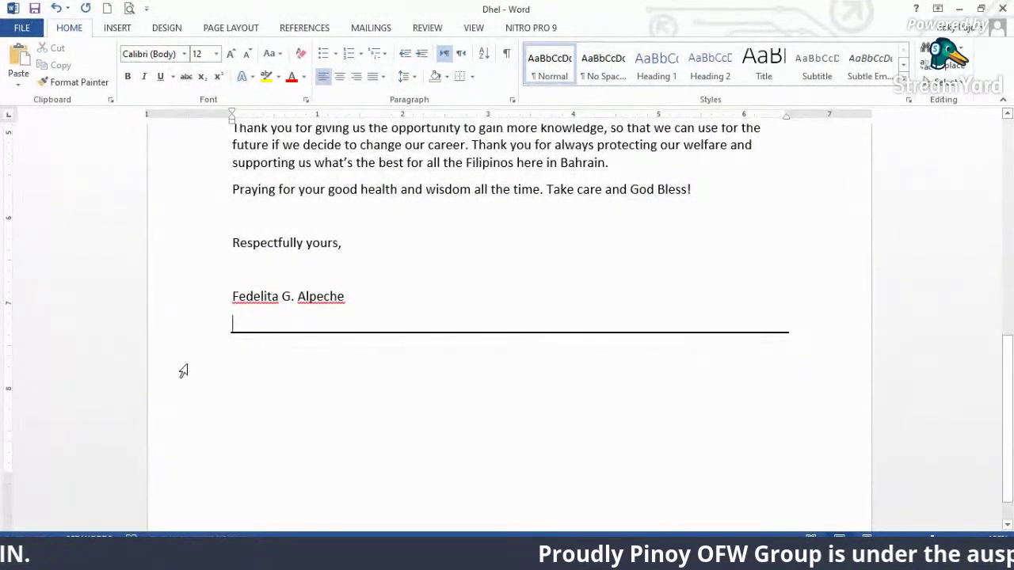
key("ctrl+z")
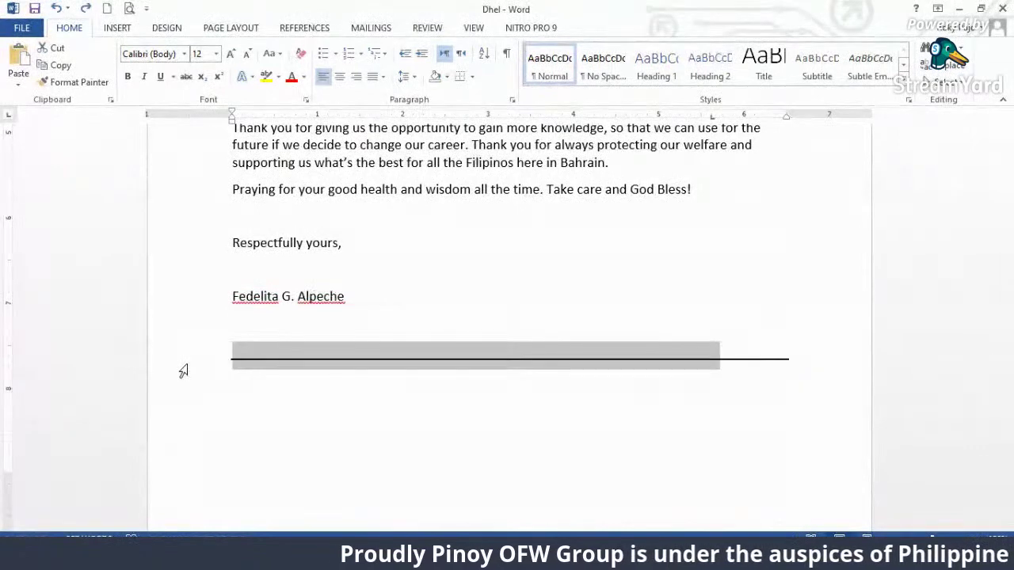
key("BackSpace")
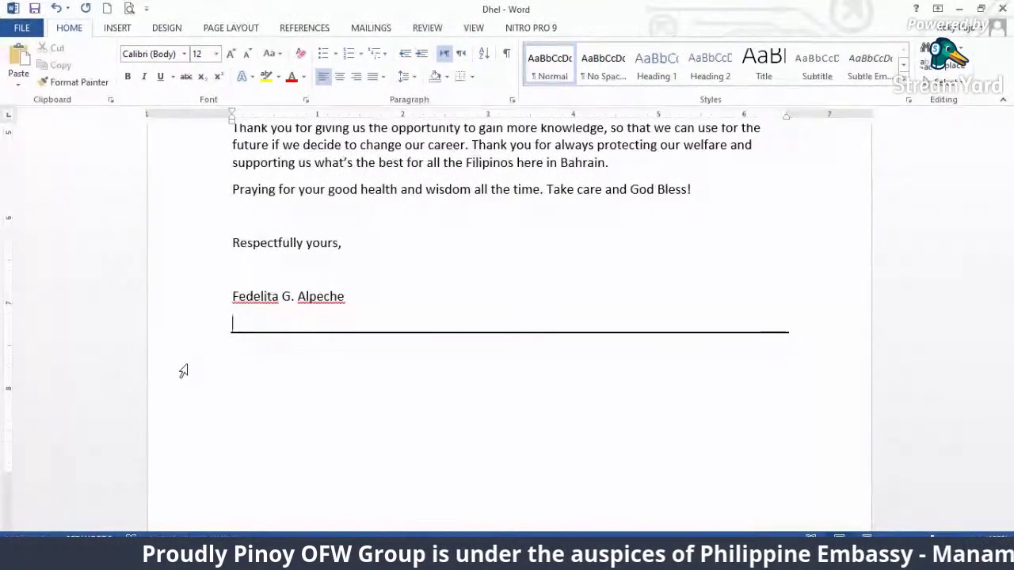
- Delete the empty paragraph and the horizontal line below the signatory's name
left_click(147, 336)
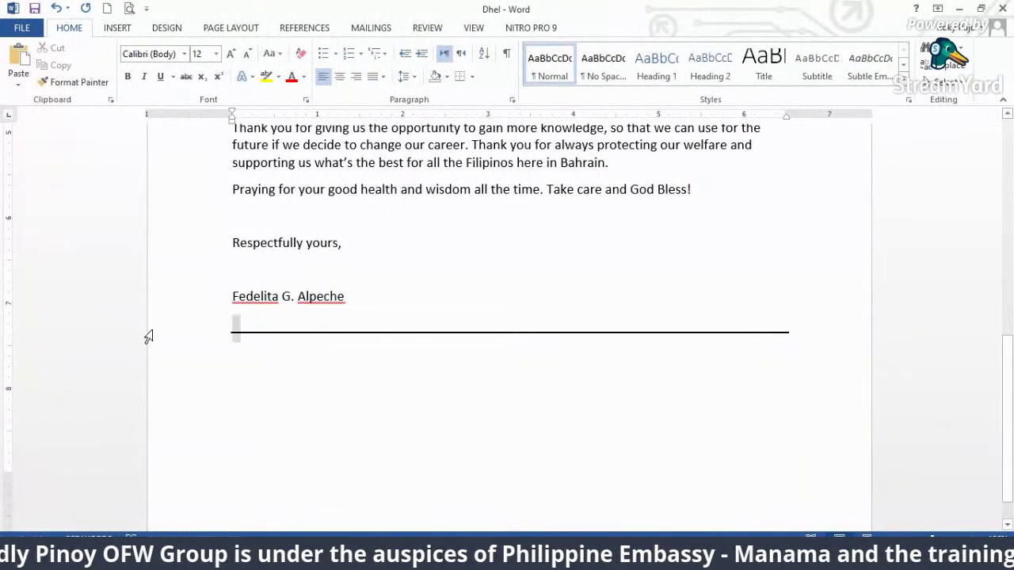
key("BackSpace")
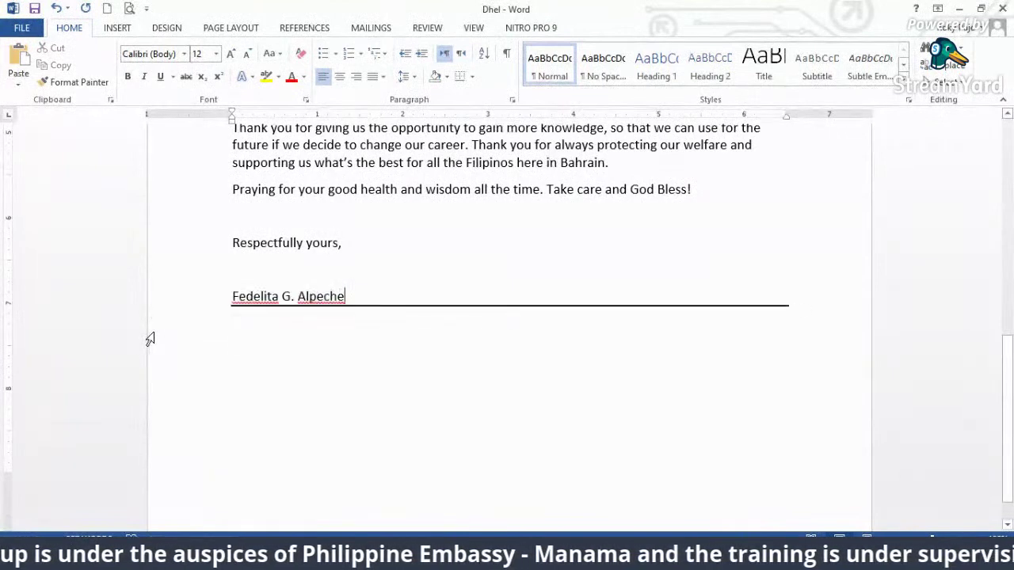
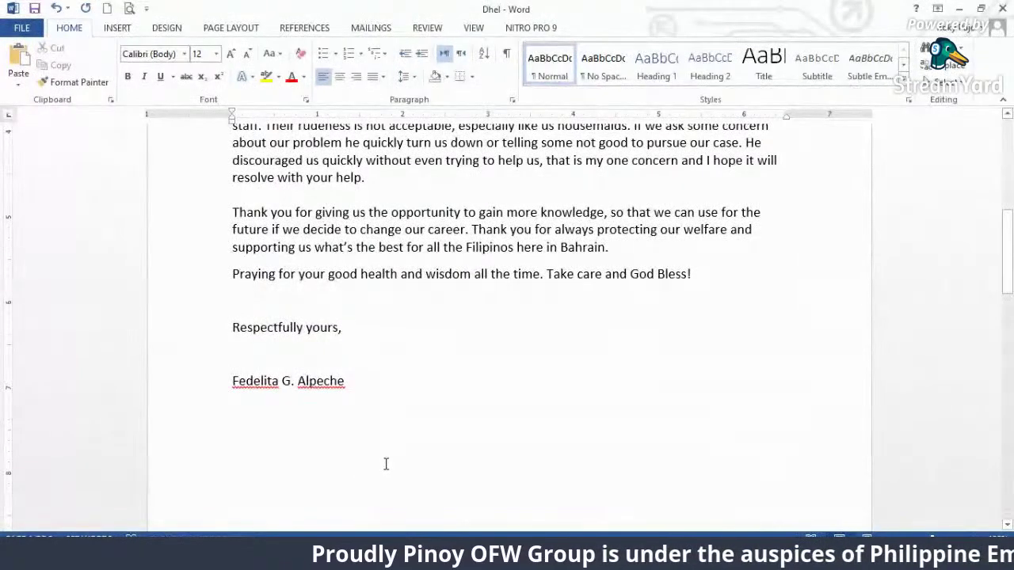
- Read through the letter's body and examine the wording of the "Thank you for giving us the opportunity" paragraph
scroll(437, 336, "up", 3)
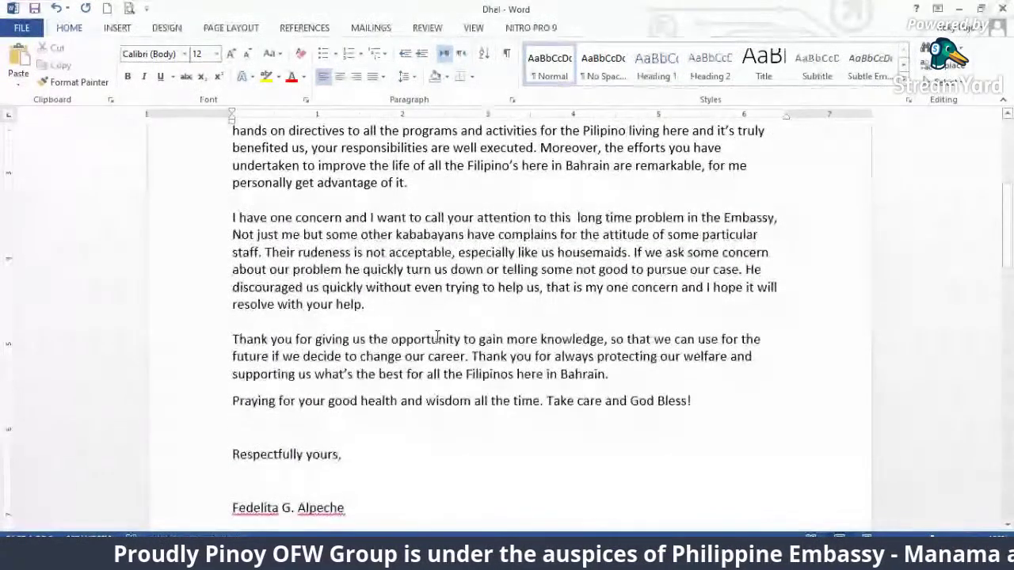
scroll(437, 337, "up", 3)
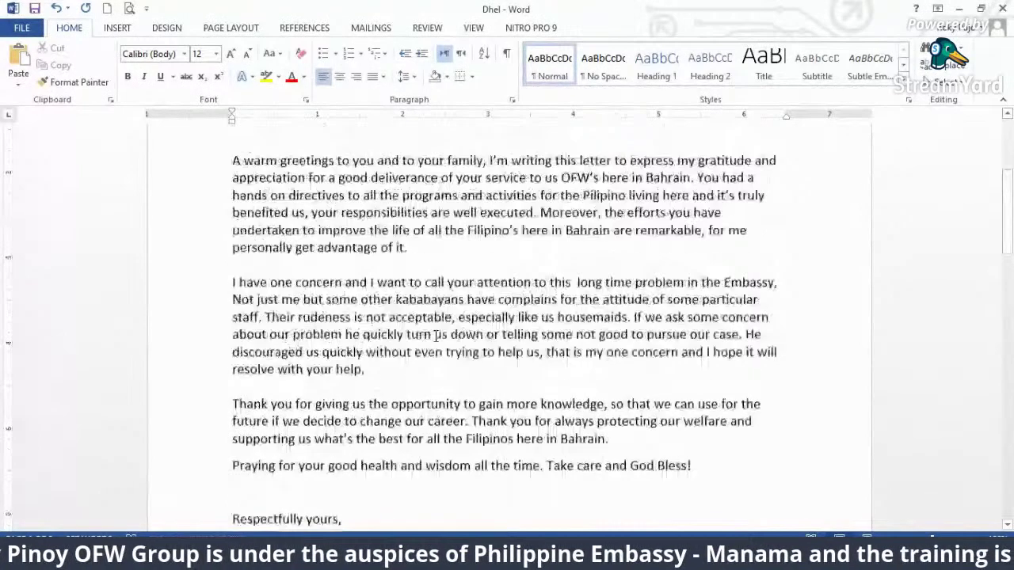
scroll(436, 336, "down", 2)
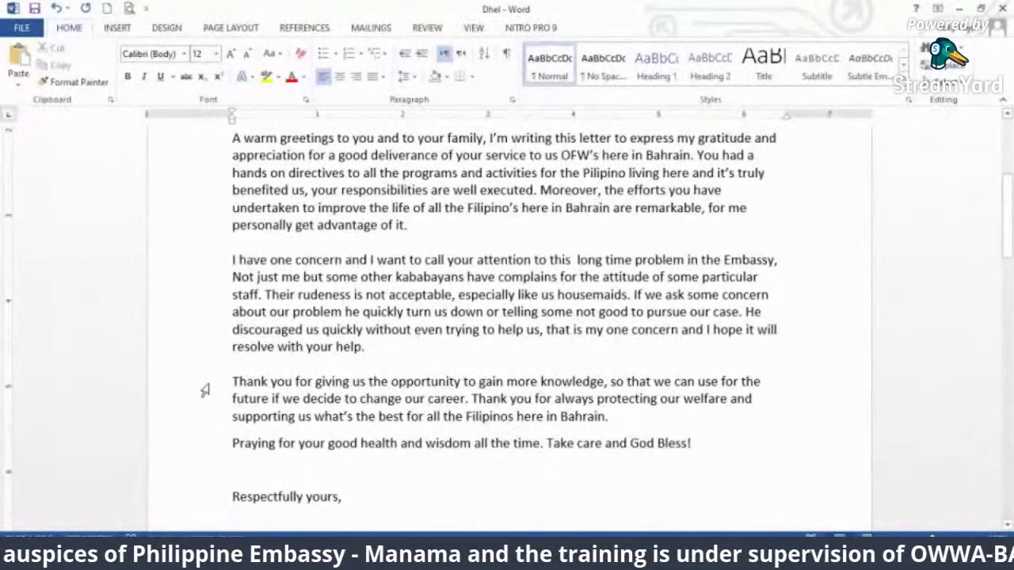
left_click_drag(204, 391, 185, 421)
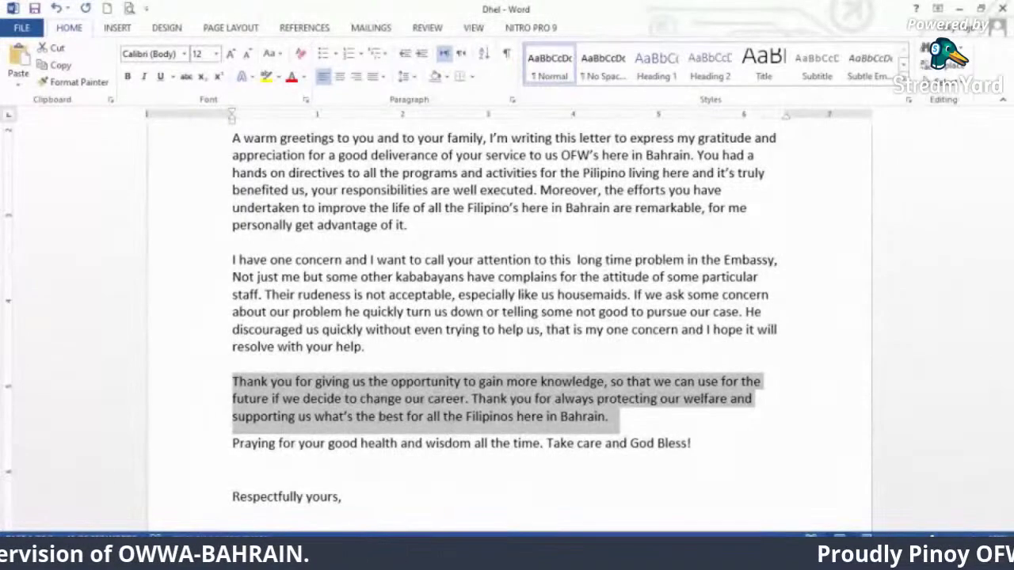
scroll(377, 318, "up", 2)
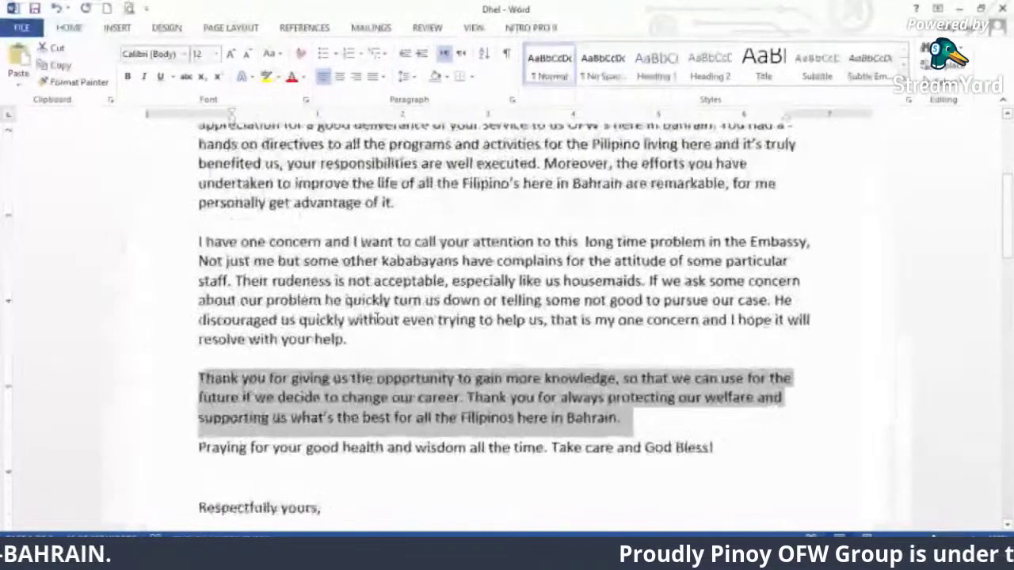
scroll(377, 318, "up", 1)
scroll(377, 323, "down", 3)
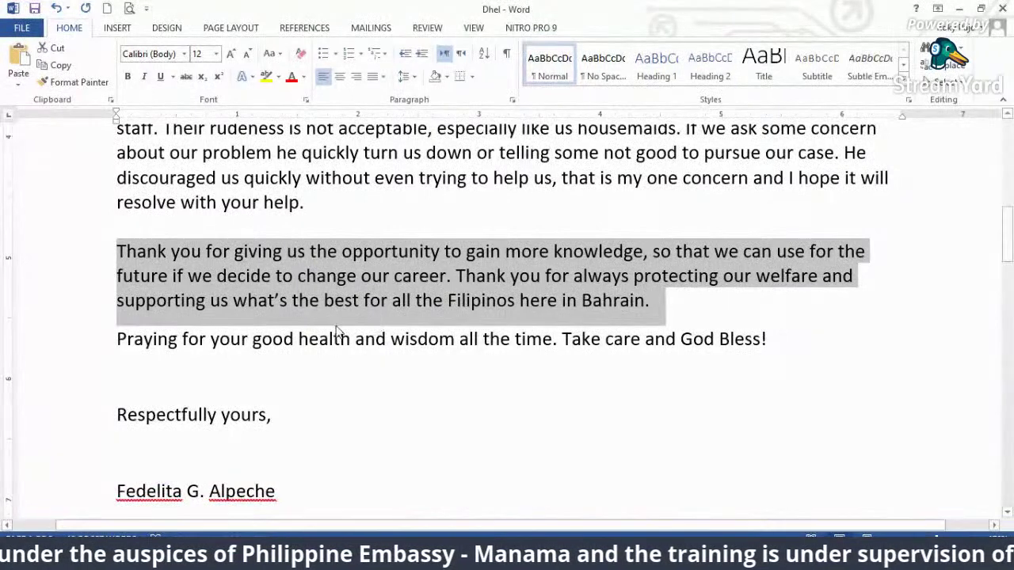
left_click(137, 254)
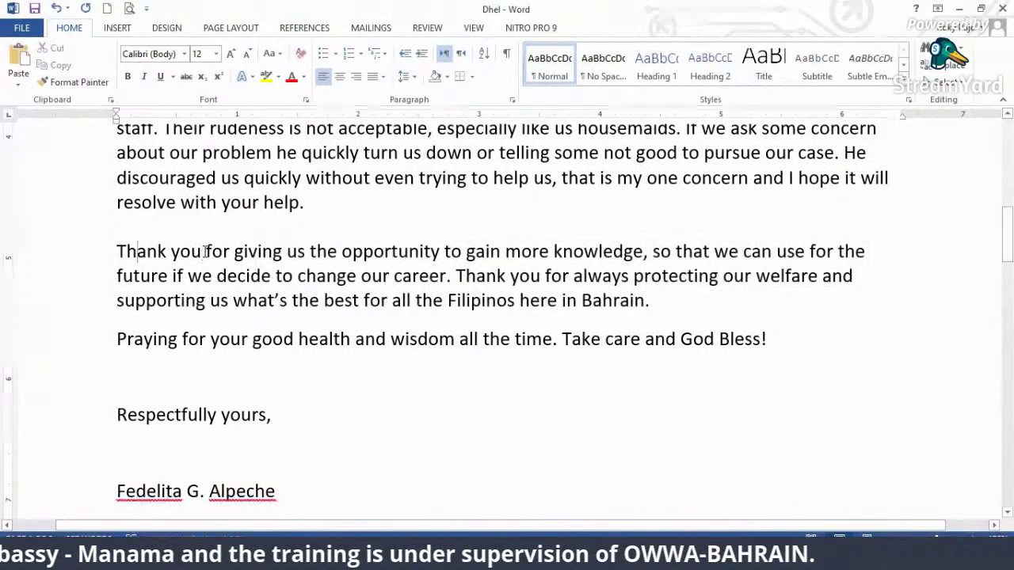
left_click(205, 252)
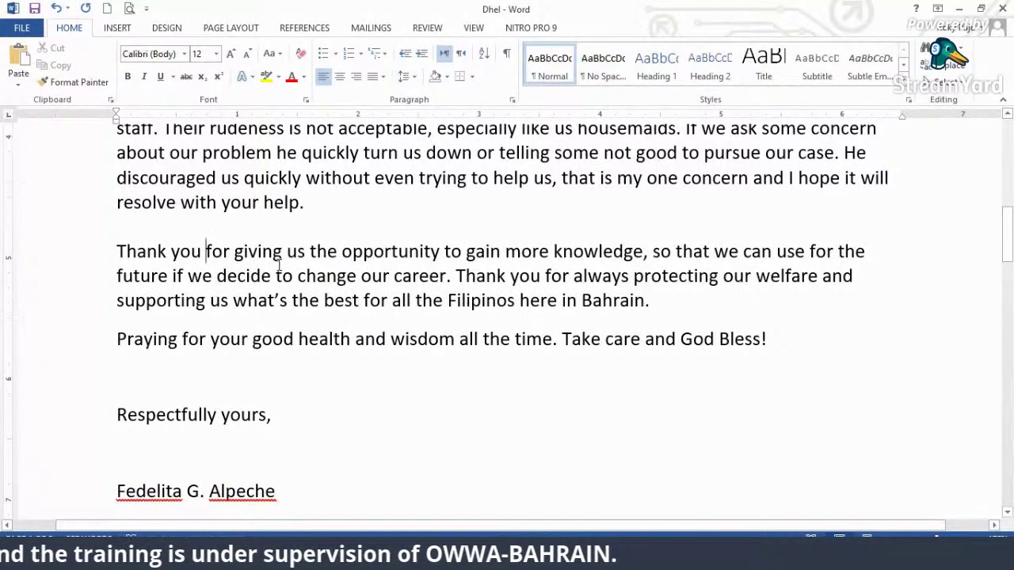
left_click(119, 247)
type("We")
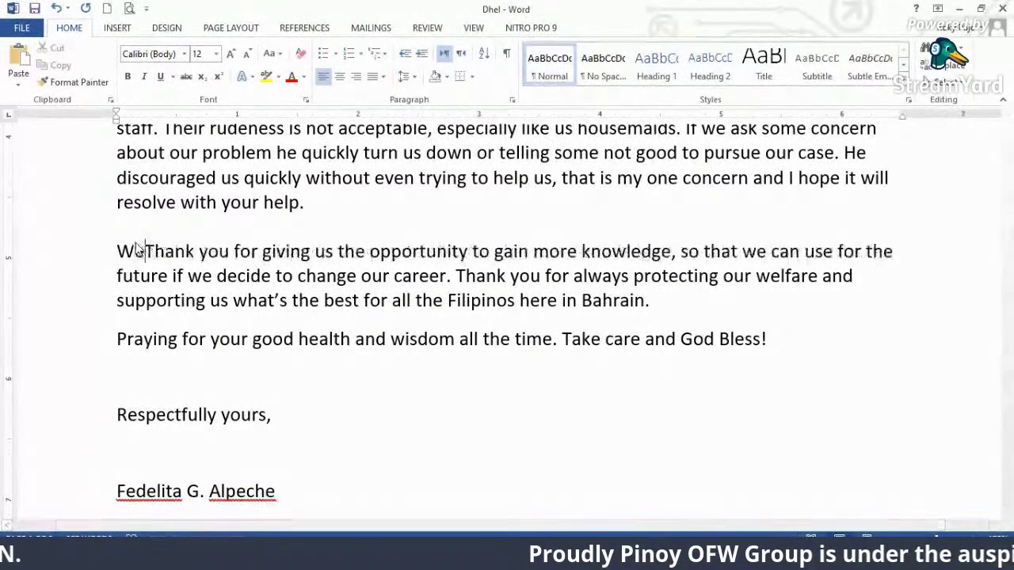
type(" are")
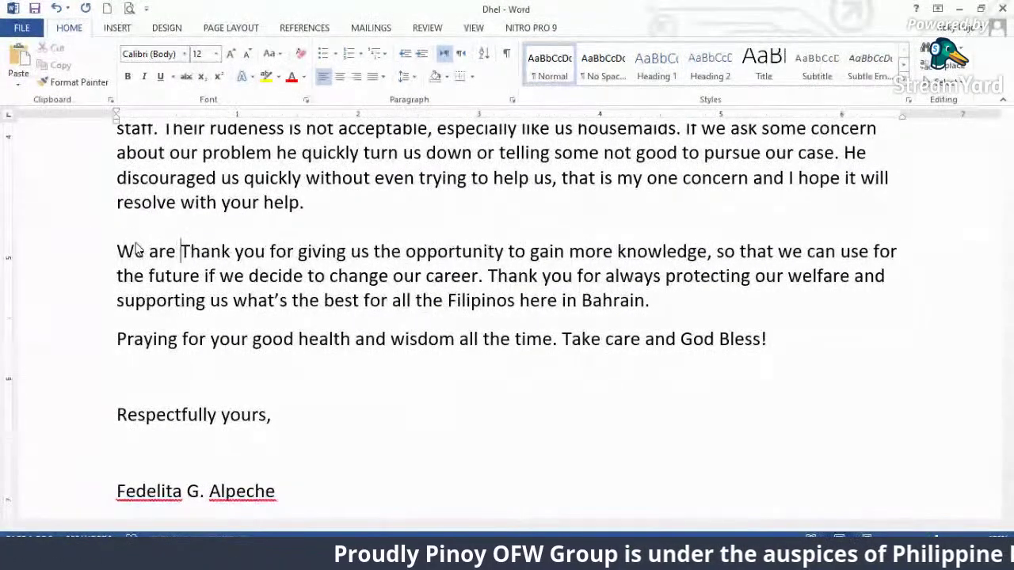
key("BackSpace")
key("BackSpace")
key("BackSpace")
key("BackSpace")
key("BackSpace")
key("BackSpace")
key("BackSpace")
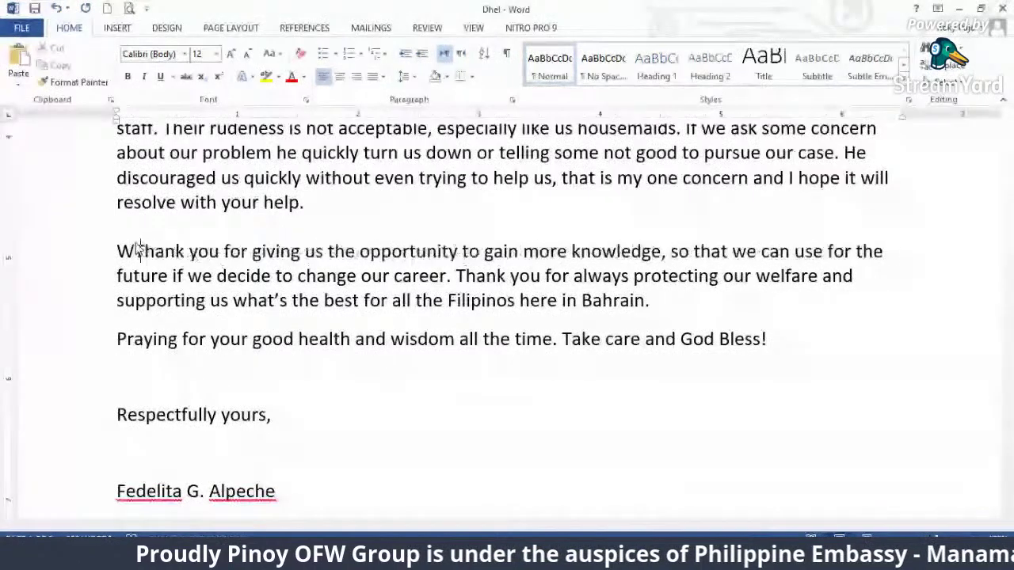
- Start the thank-you paragraph with "By the way I" and make the "T" of "Thank" lowercase
type("BY th")
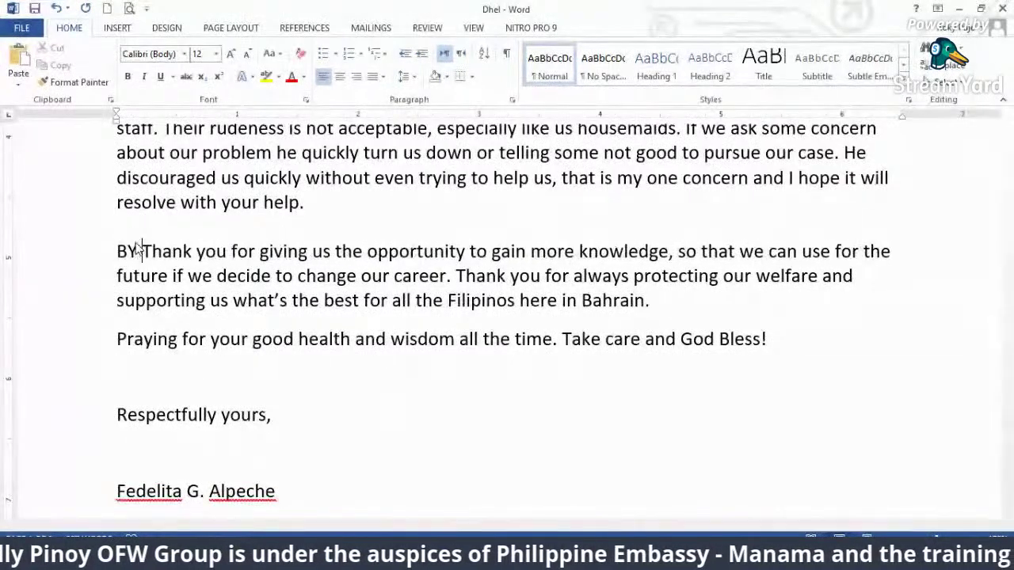
key("BackSpace")
key("BackSpace")
key("BackSpace")
key("BackSpace")
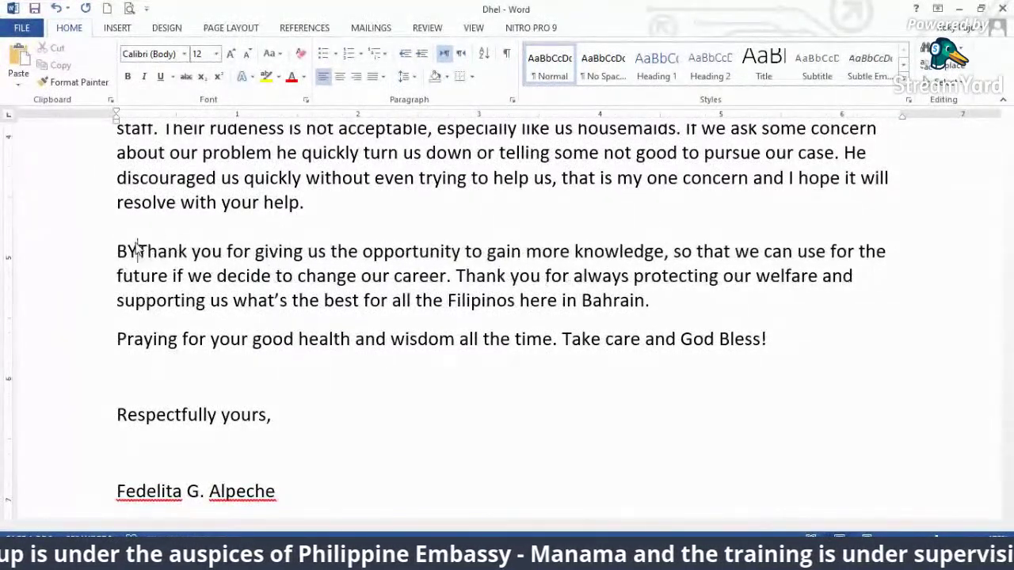
type("y the way")
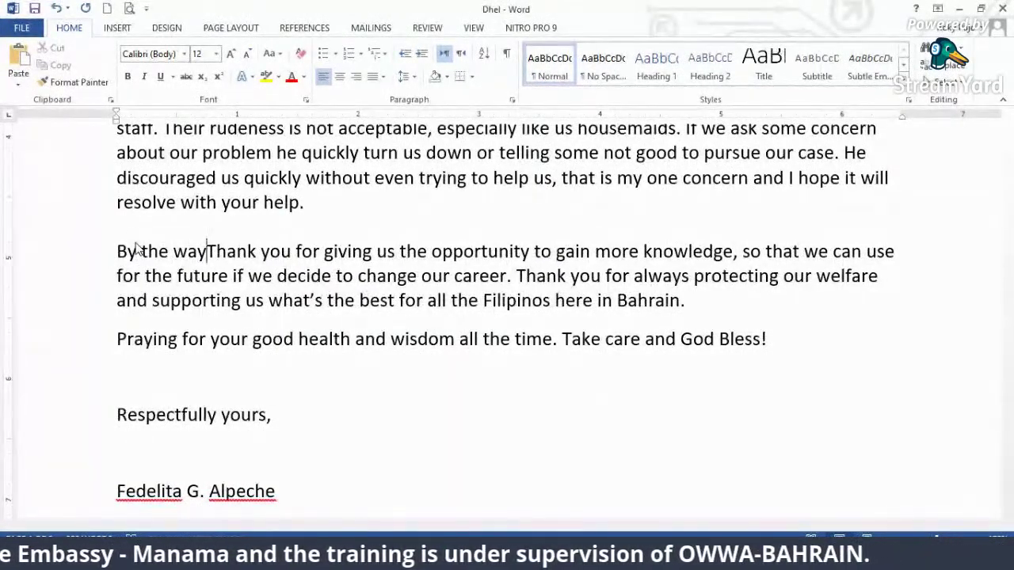
type(" w")
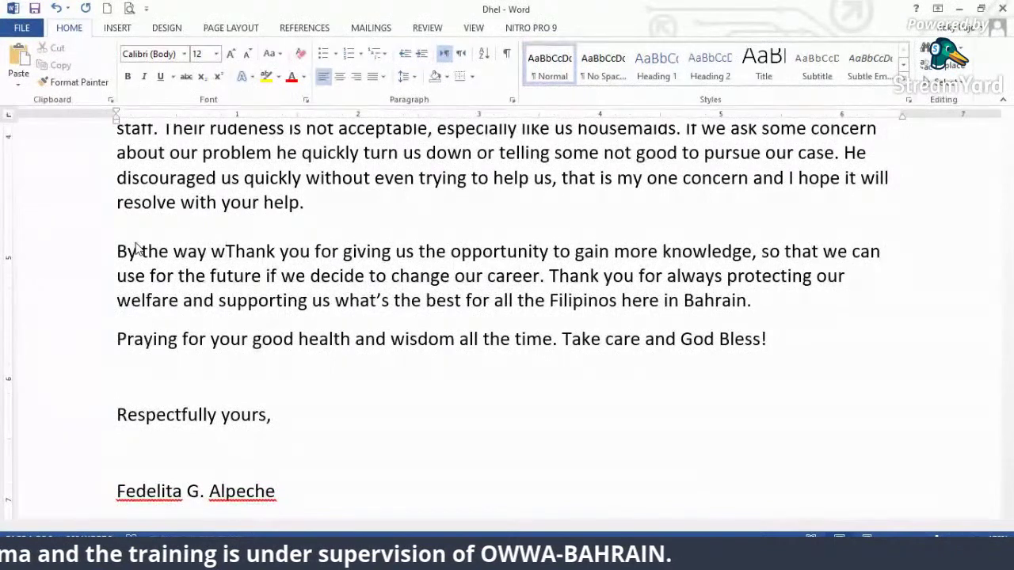
key("BackSpace")
type("I")
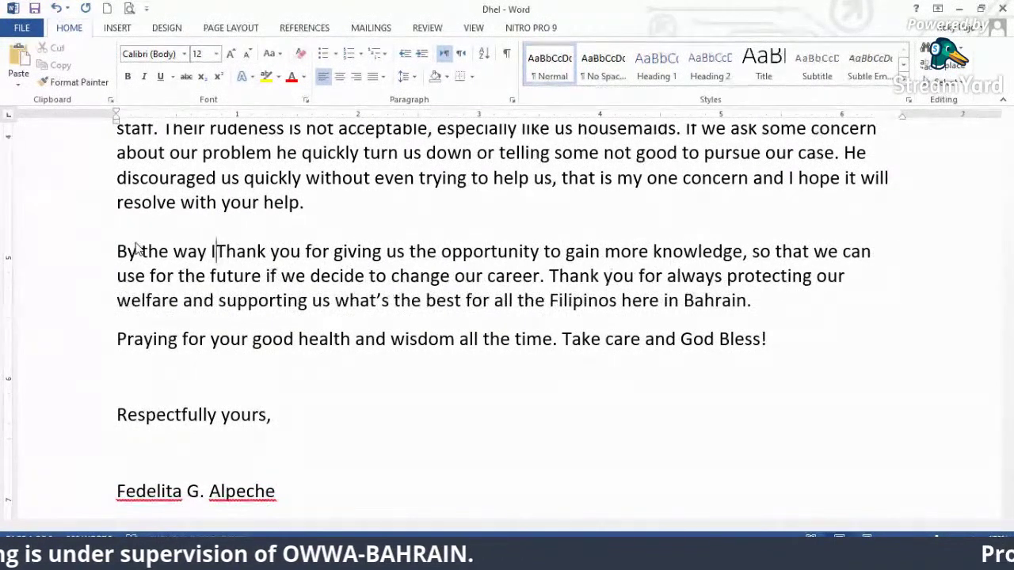
key("Delete")
type("t")
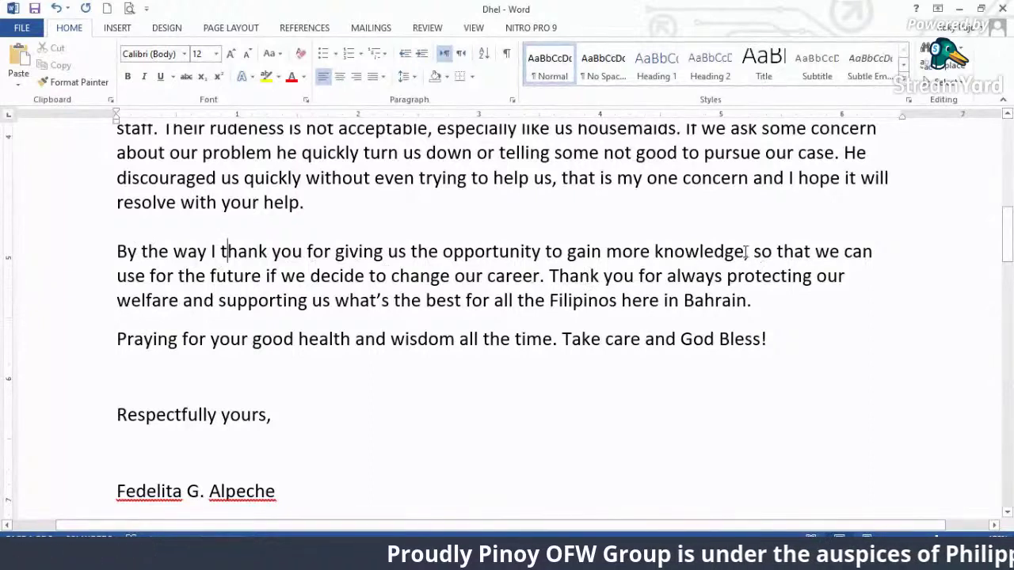
- Insert "by attending the free online training" after "gain more knowledge" in the thank-you paragraph
type("by a")
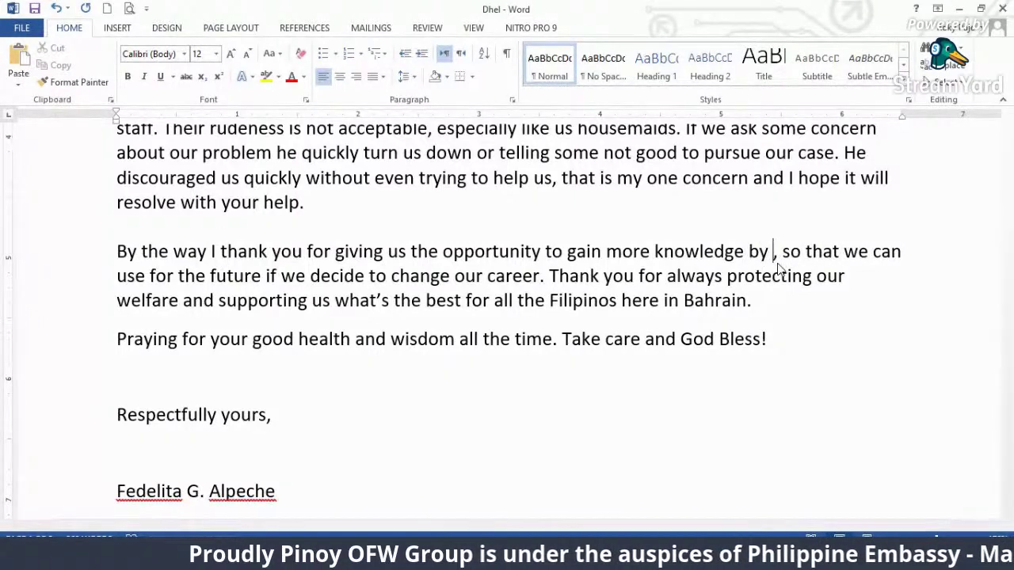
type("t")
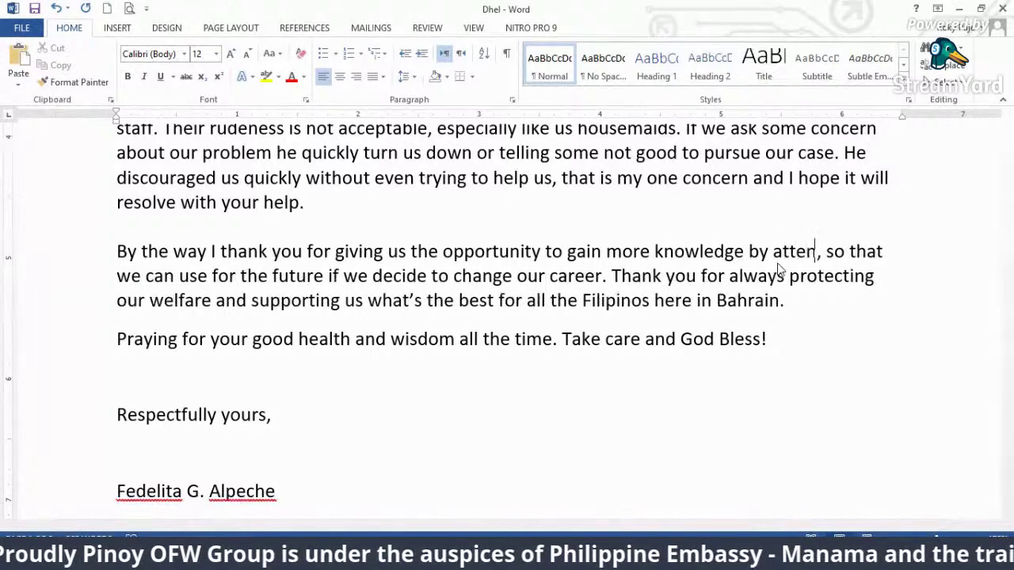
type("tending thi")
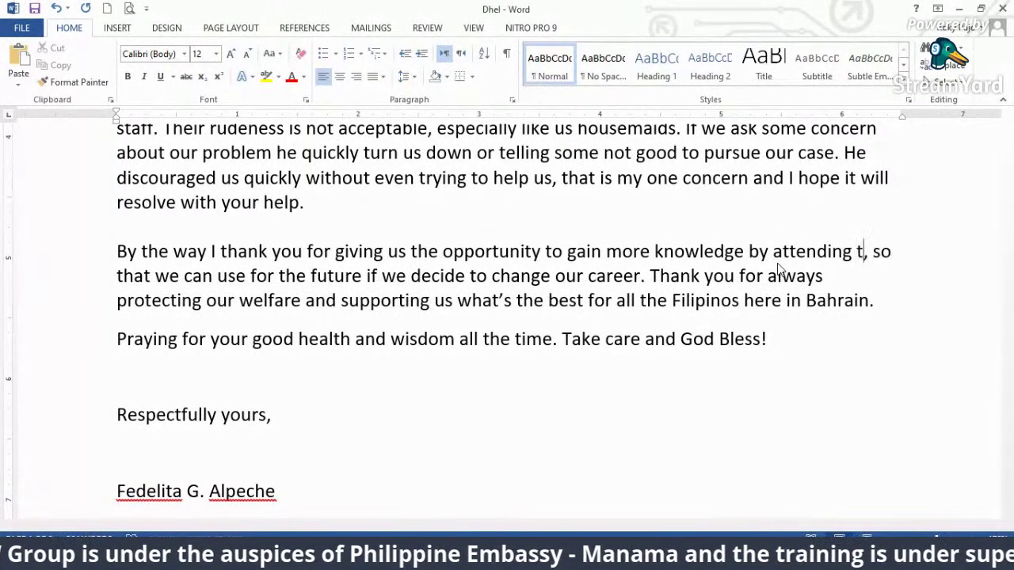
type("s")
key("BackSpace")
key("BackSpace")
type("e free on")
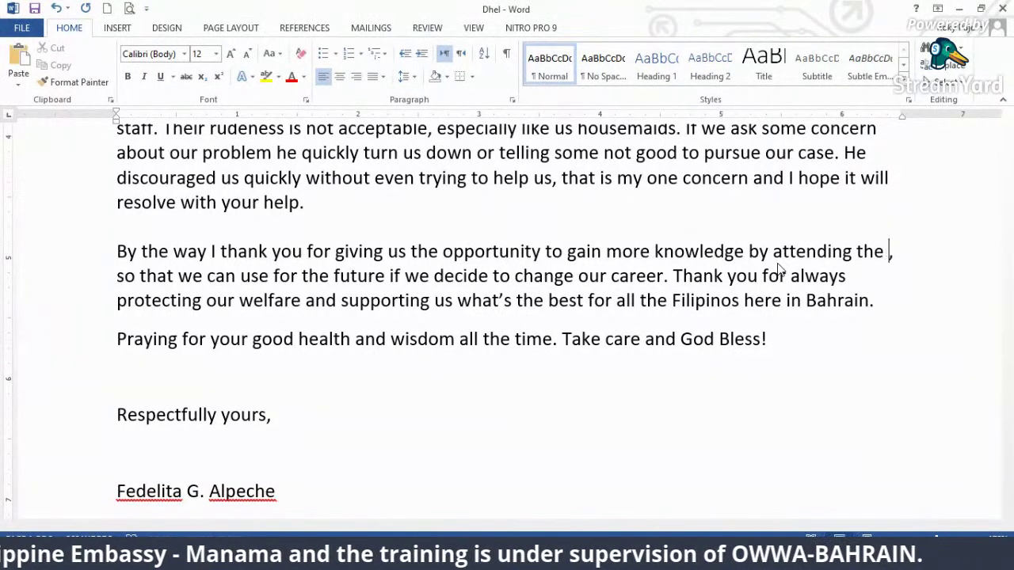
type("line tr")
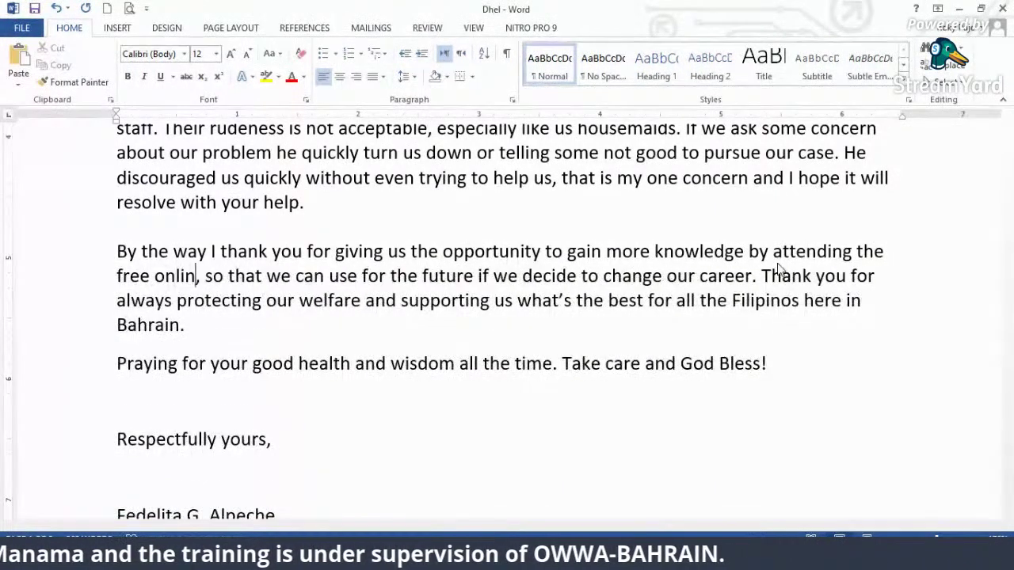
type("aining")
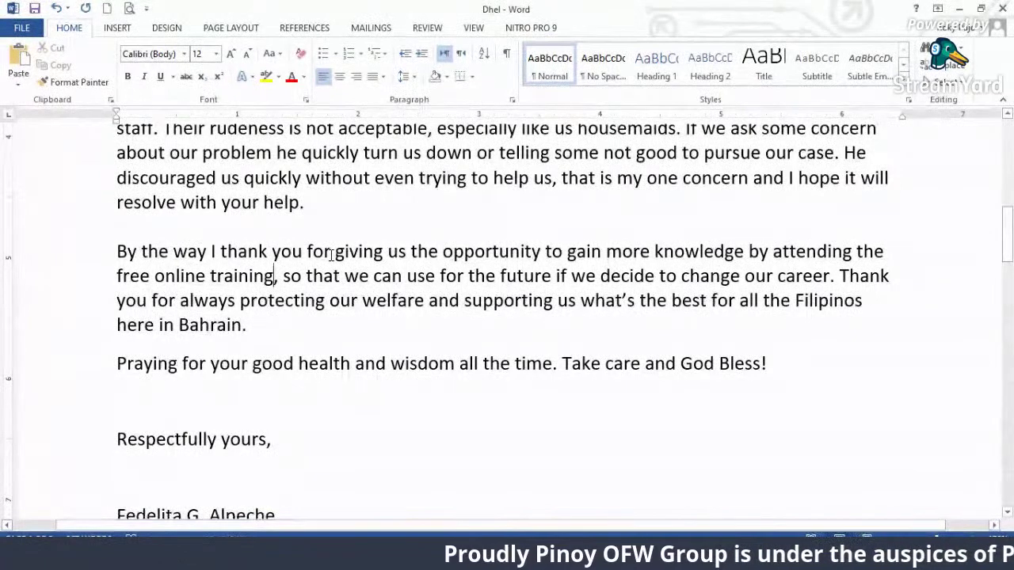
- Take the "By the way" paragraph out of the letter and paste it back below the concern paragraph, separated by a blank line
left_click_drag(252, 326, 95, 264)
key("ctrl+c")
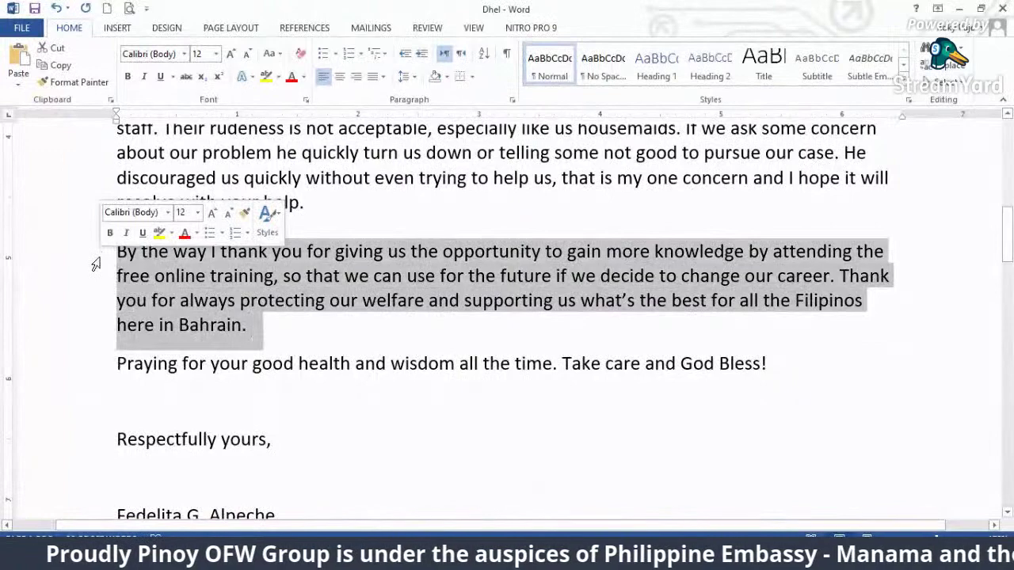
key("Delete")
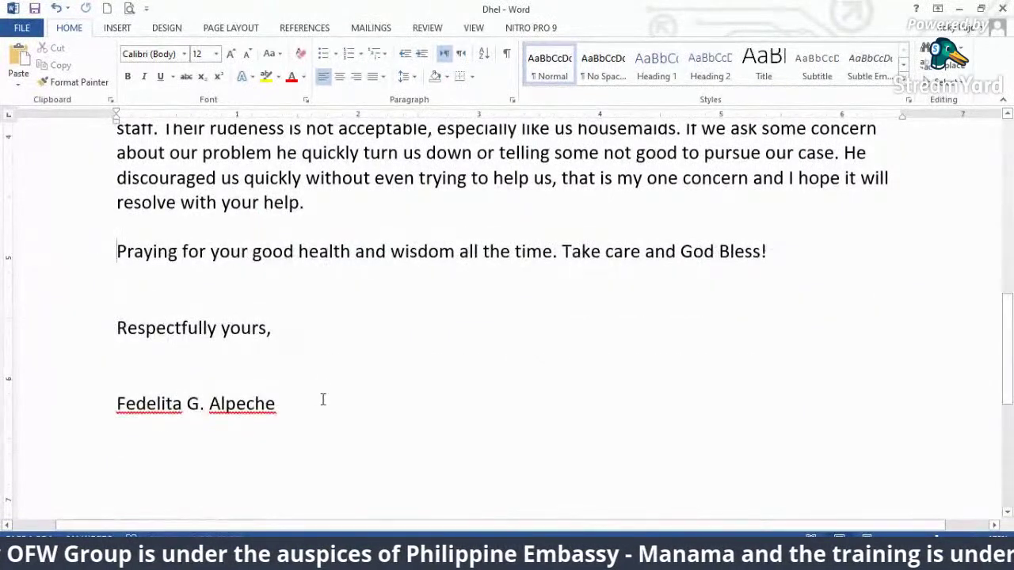
scroll(322, 399, "up", 3)
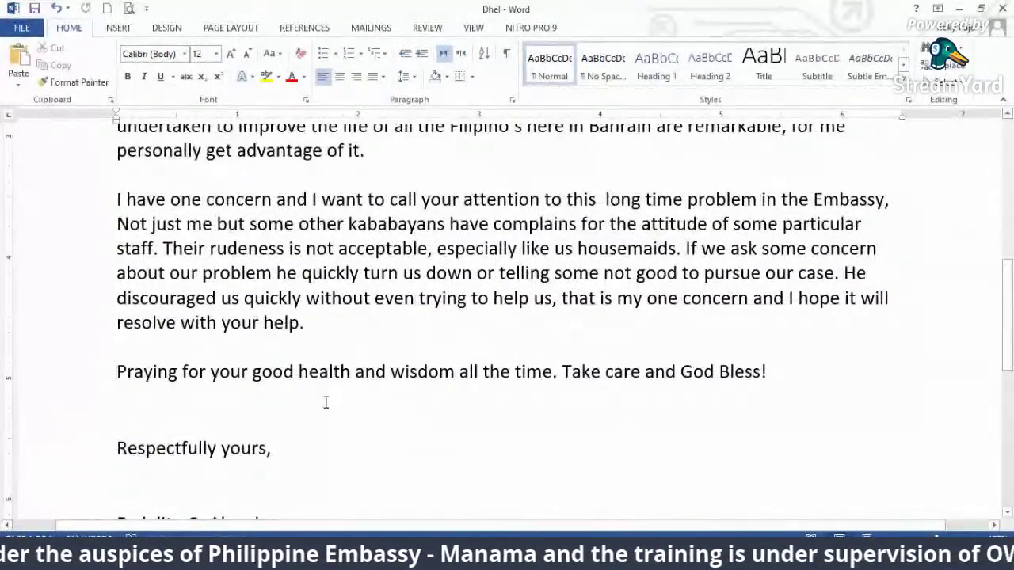
scroll(325, 402, "up", 2)
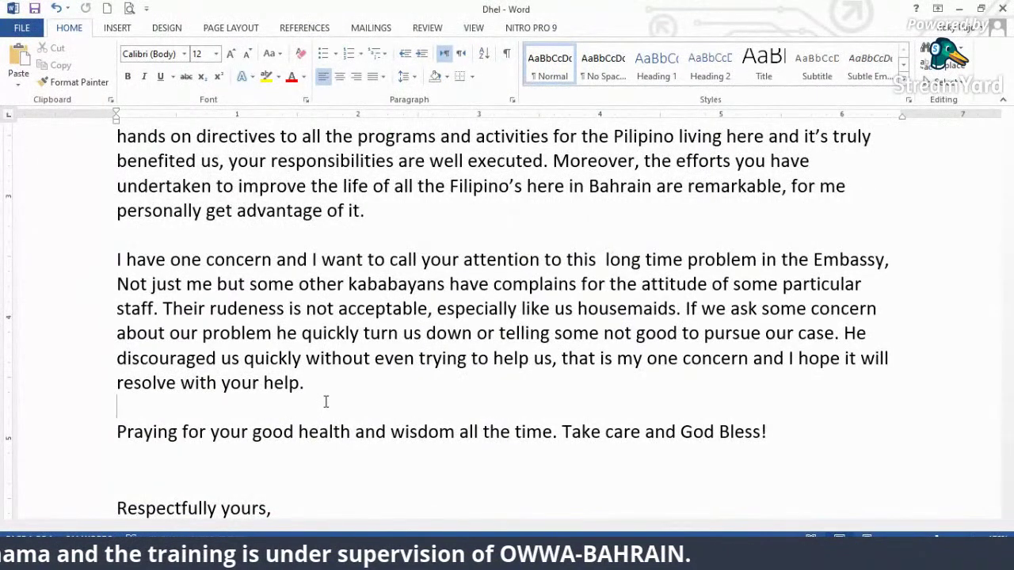
key("ctrl+v")
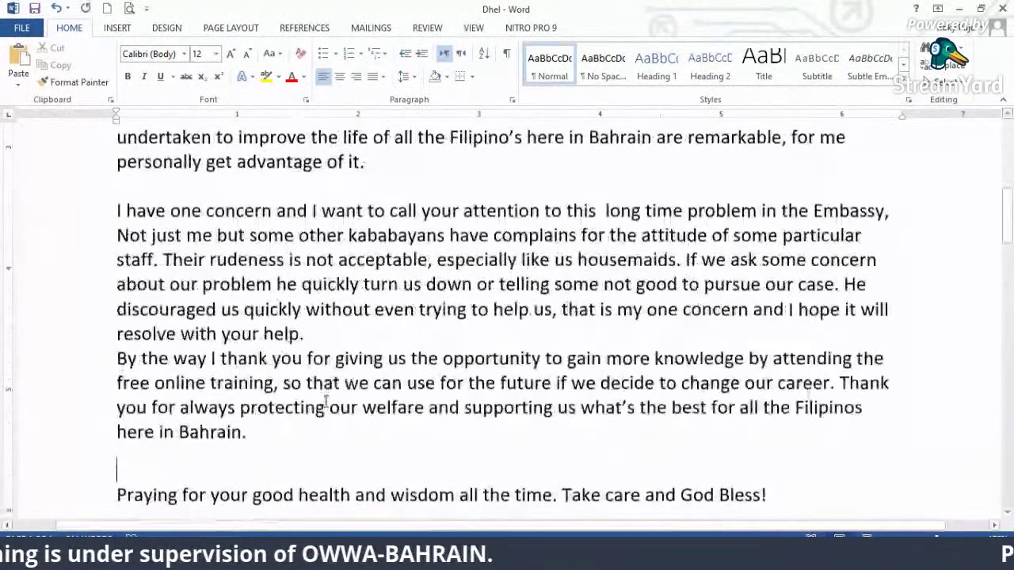
left_click(314, 331)
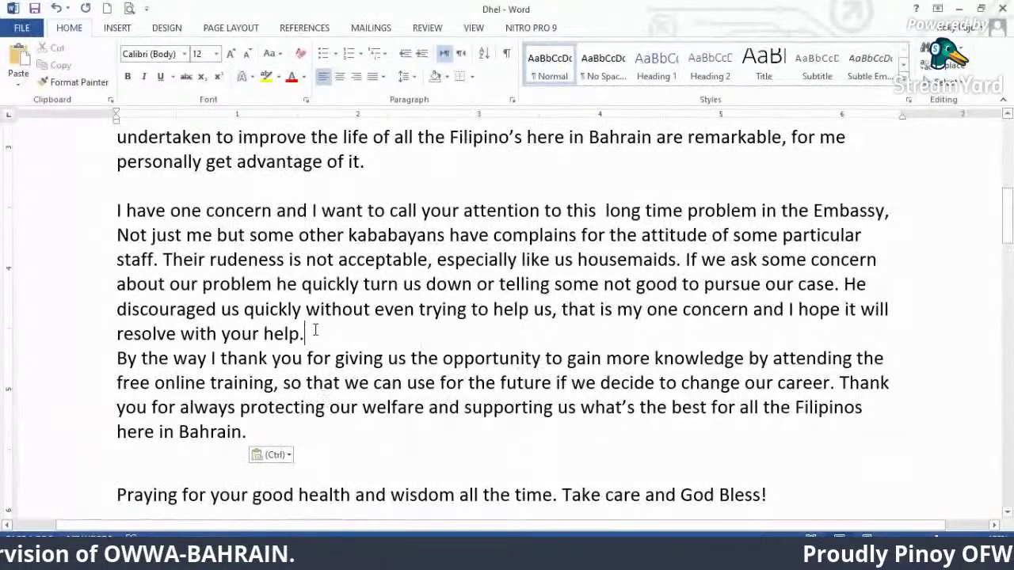
key("Return")
- Insert a comma after "By the way" and select the whole paragraph for review
left_click(261, 463)
left_click_drag(261, 463, 93, 386)
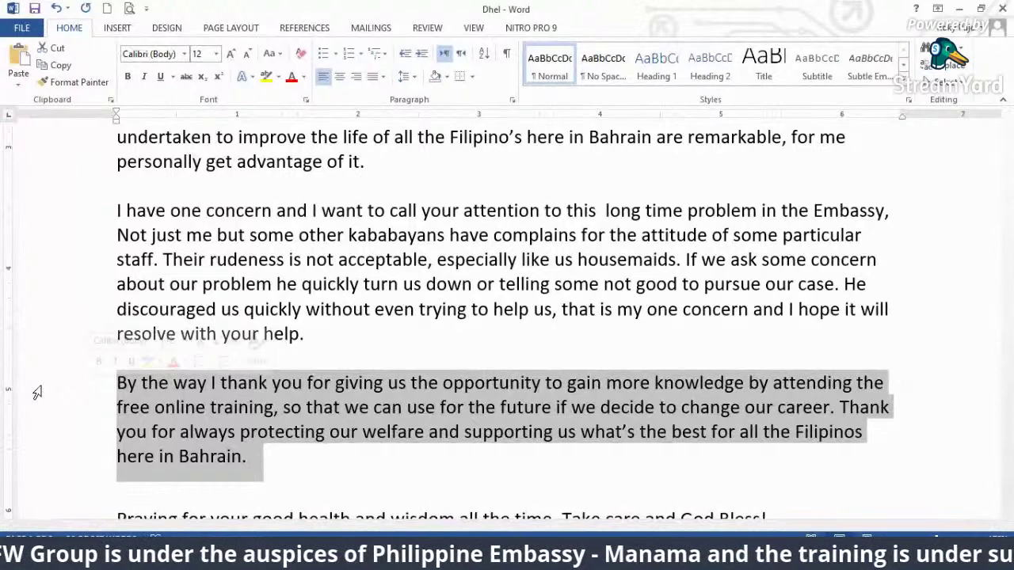
left_click(210, 383)
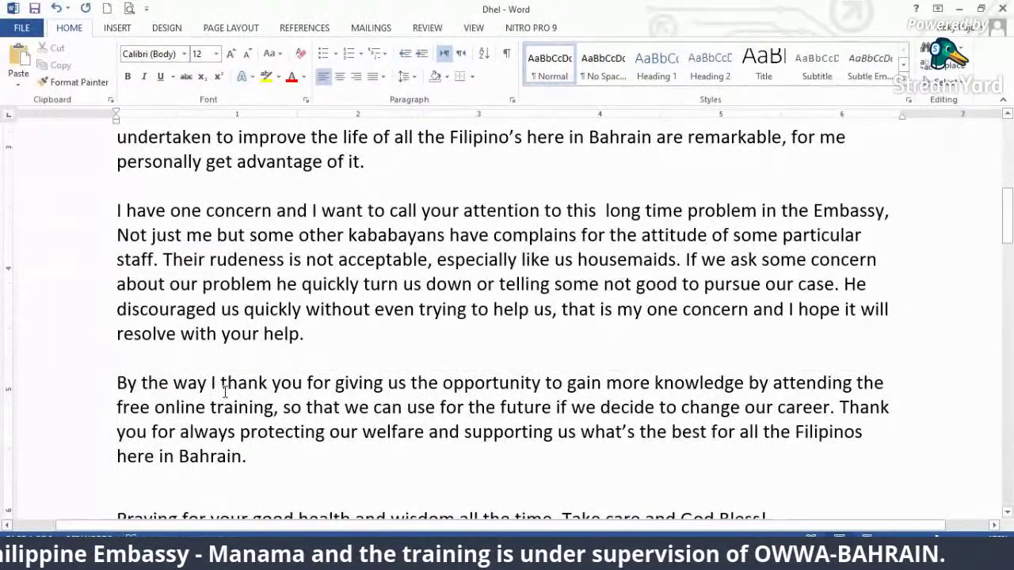
type(",")
left_click_drag(70, 388, 64, 474)
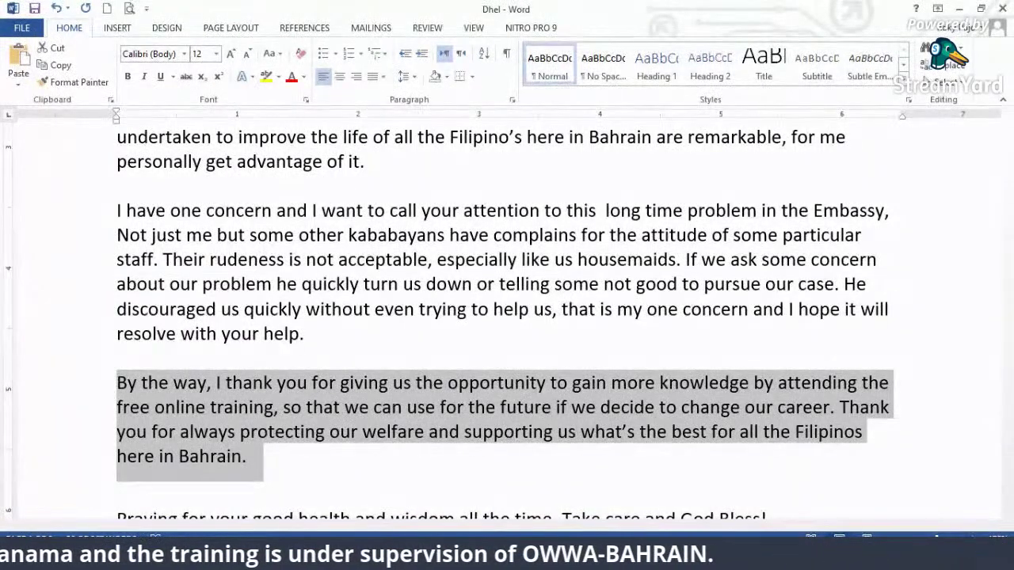
- Review the order of the opening, concern and "By the way" paragraphs, selecting the opening paragraph for reference
scroll(974, 471, "up", 3)
scroll(487, 458, "down", 2)
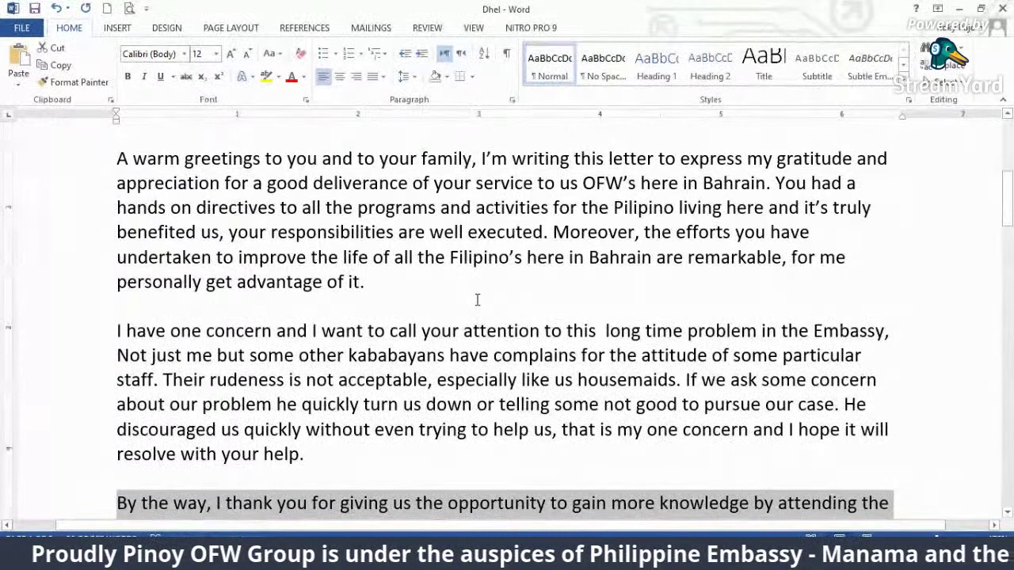
scroll(477, 300, "up", 1)
left_click_drag(380, 346, 70, 212)
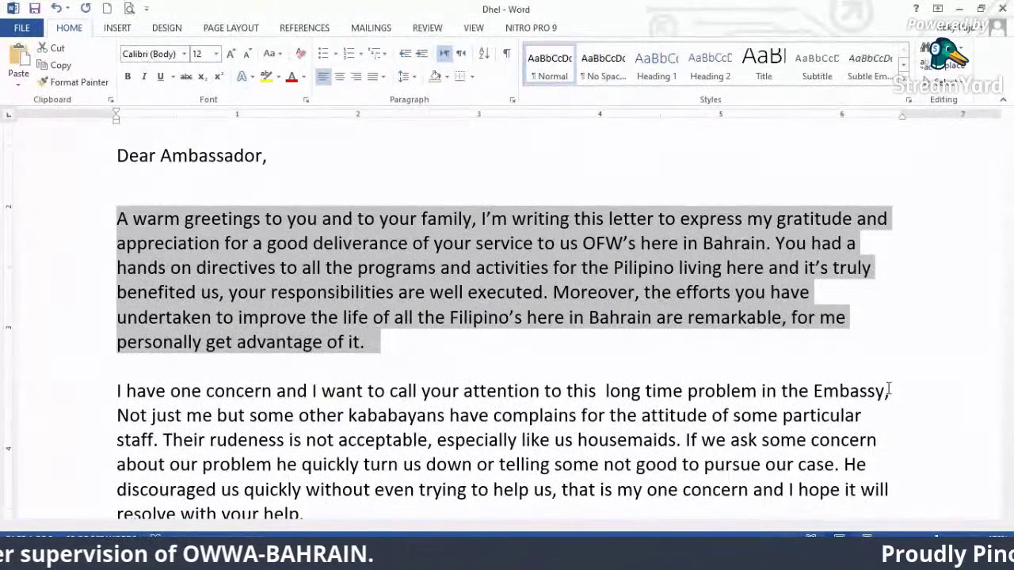
scroll(895, 427, "down", 5)
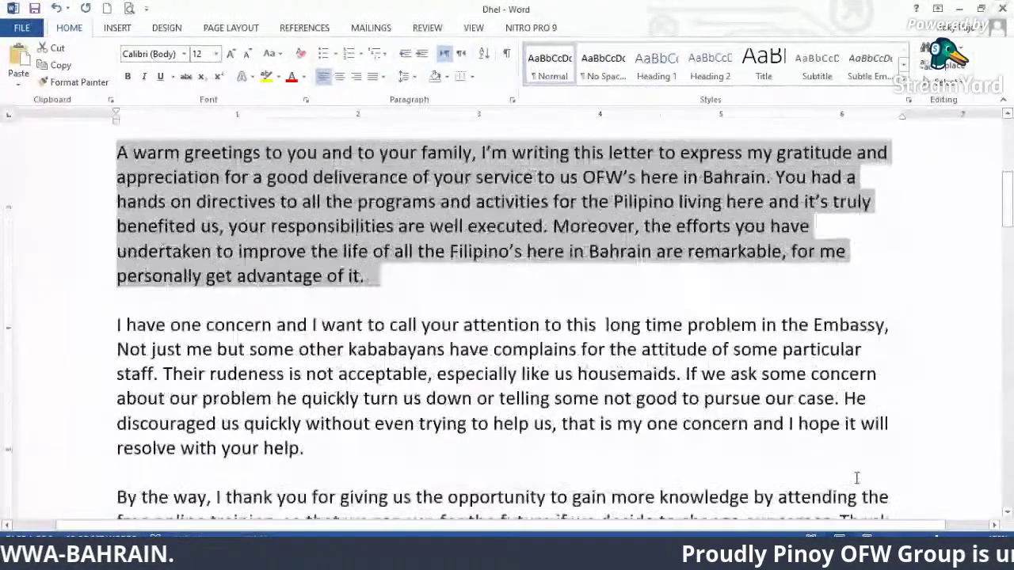
scroll(986, 489, "up", 1)
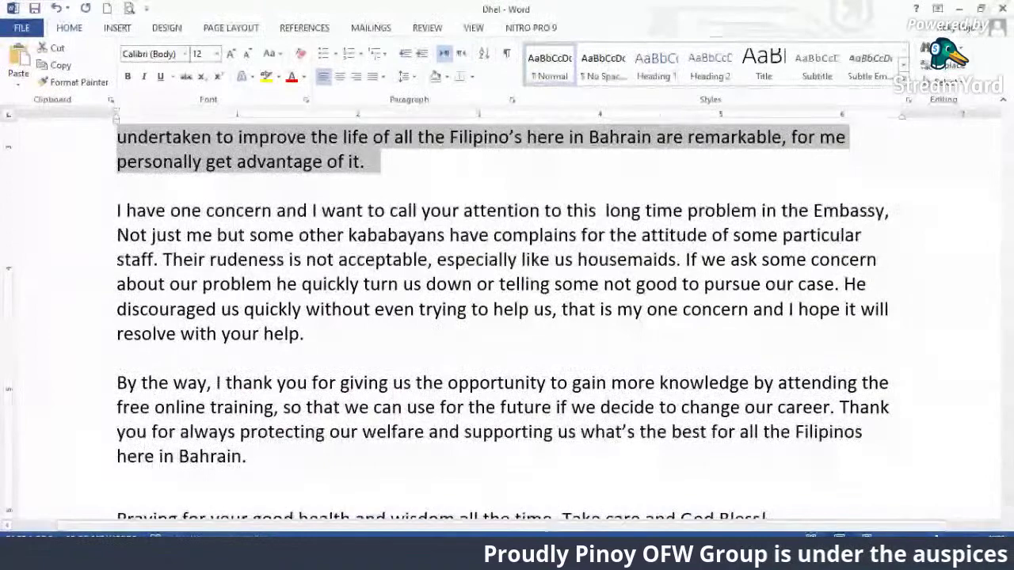
- Move the "By the way" paragraph up between the opening paragraph and the "I have one concern" paragraph, separated by blank lines
left_click(287, 470)
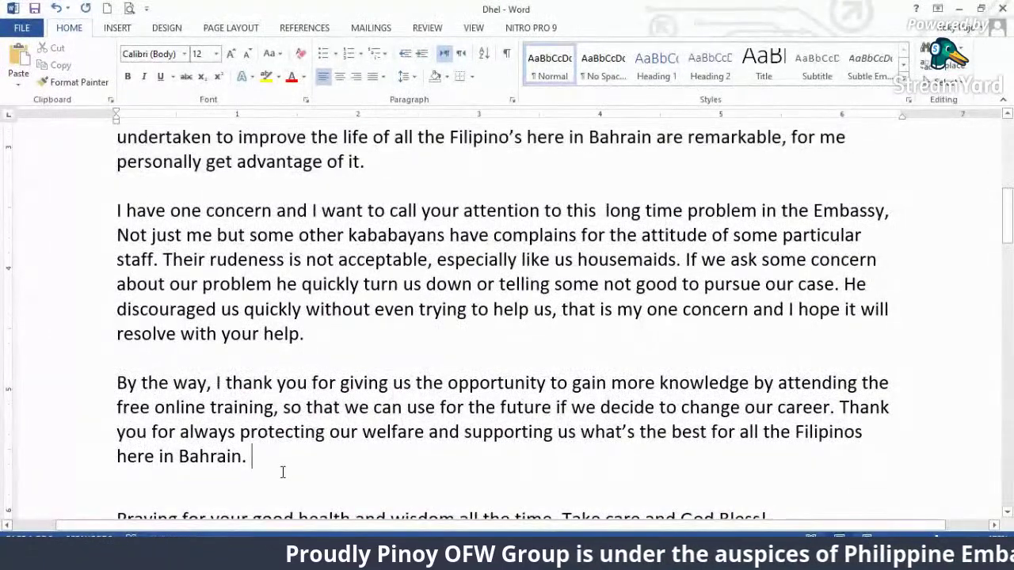
left_click_drag(267, 467, 122, 384)
key("ctrl+c")
key("BackSpace")
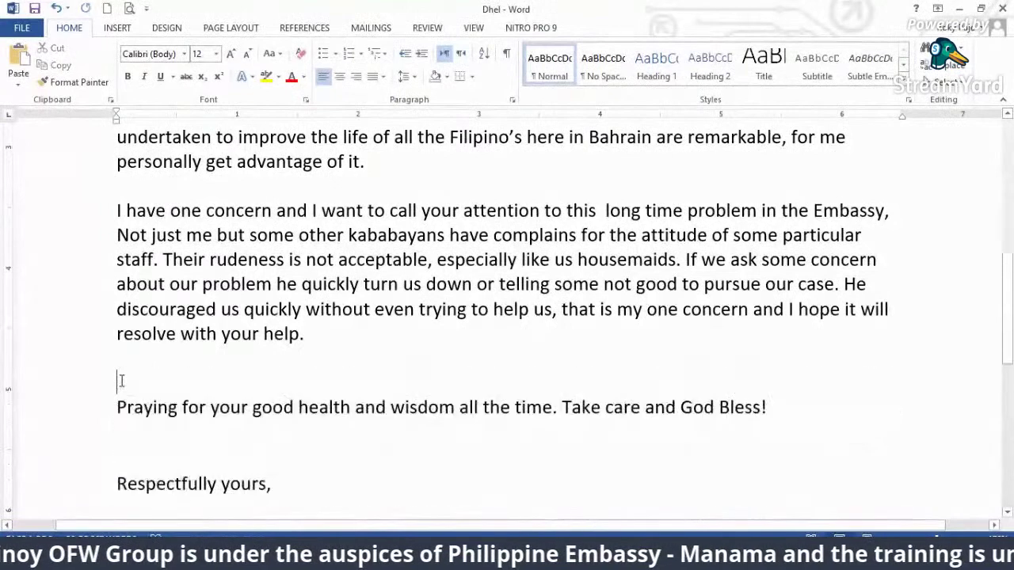
left_click(407, 163)
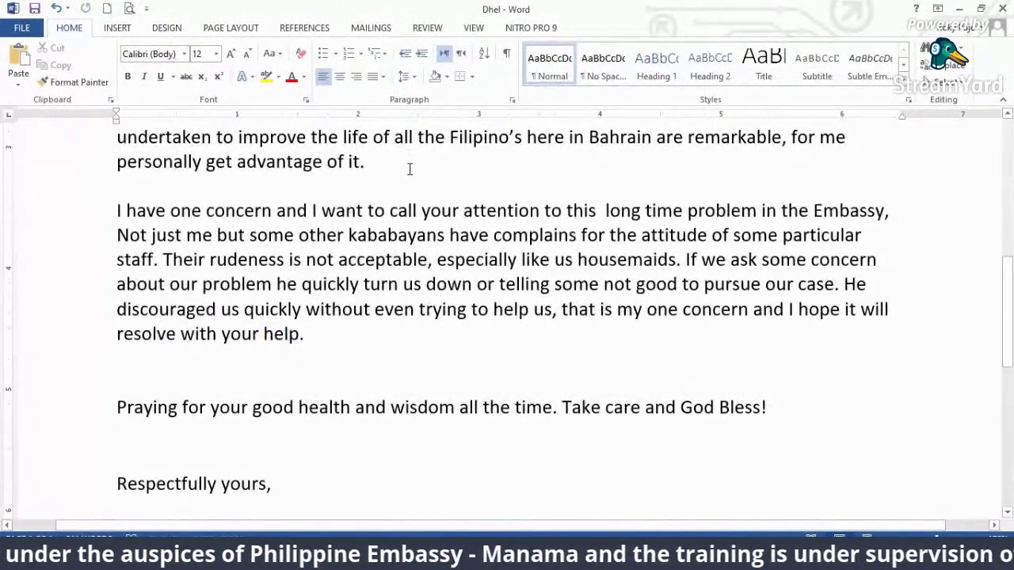
key("Return")
key("Down")
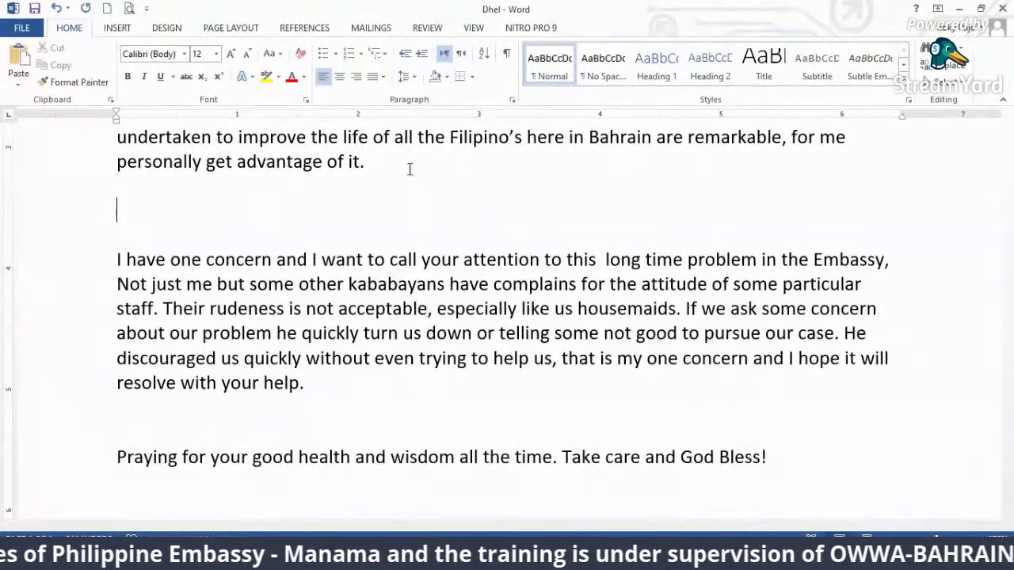
key("ctrl+v")
key("Delete")
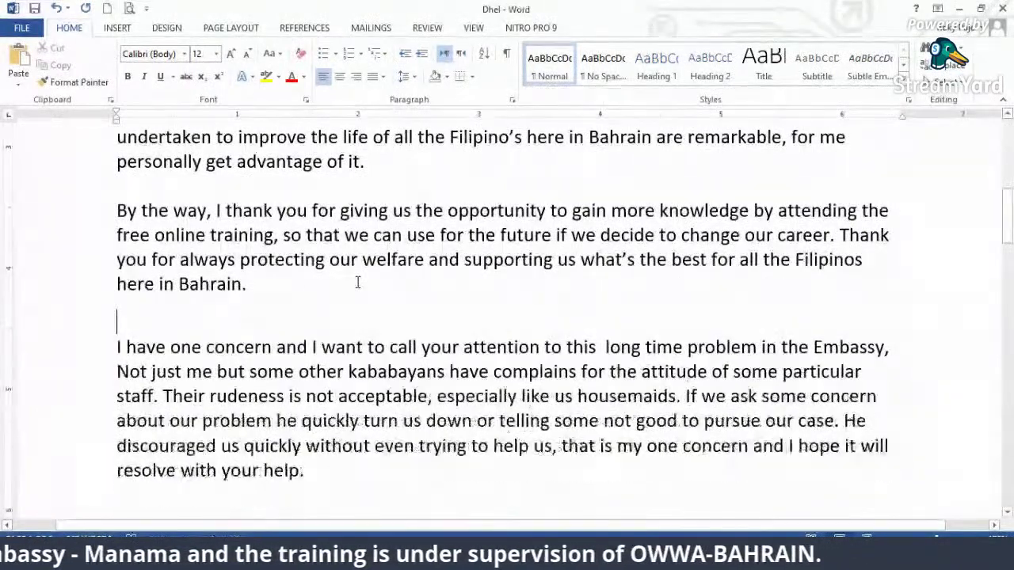
- Delete the extra blank line above "Praying for your good health" and insert a blank line above "Respectfully yours"
scroll(407, 308, "down", 3, "ctrl")
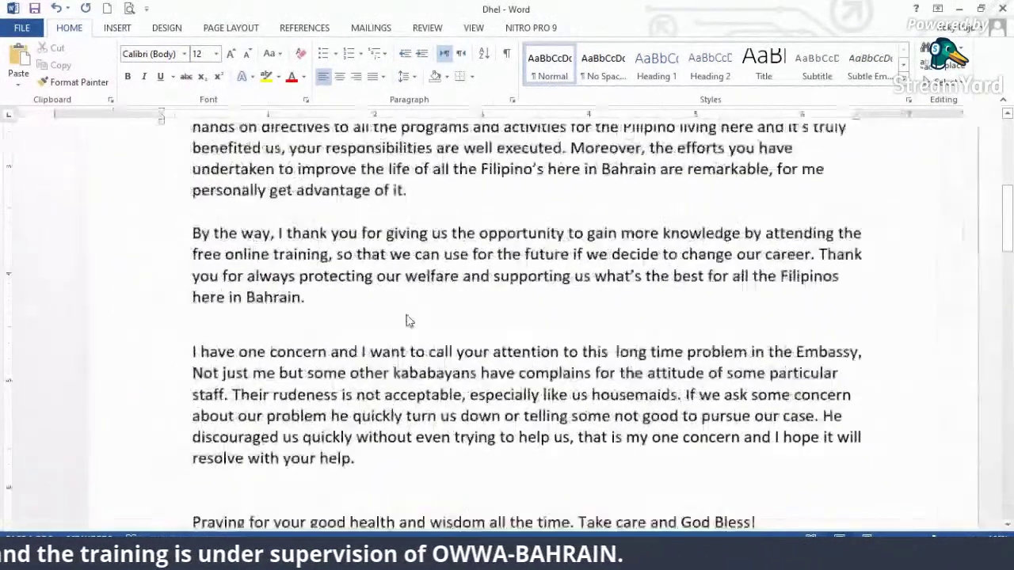
scroll(474, 316, "up", 2)
scroll(475, 316, "down", 1)
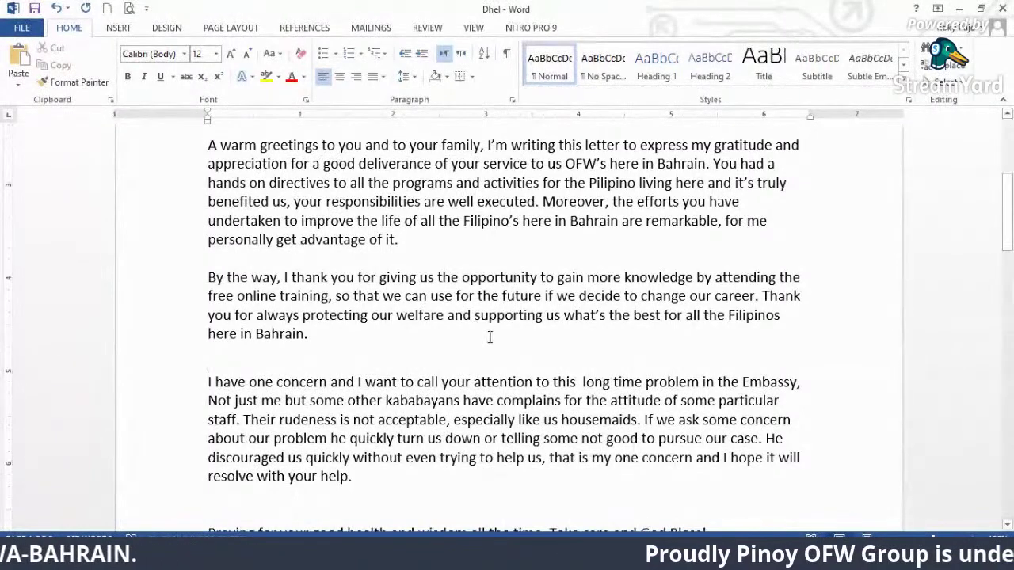
scroll(488, 336, "down", 1)
scroll(490, 339, "down", 2)
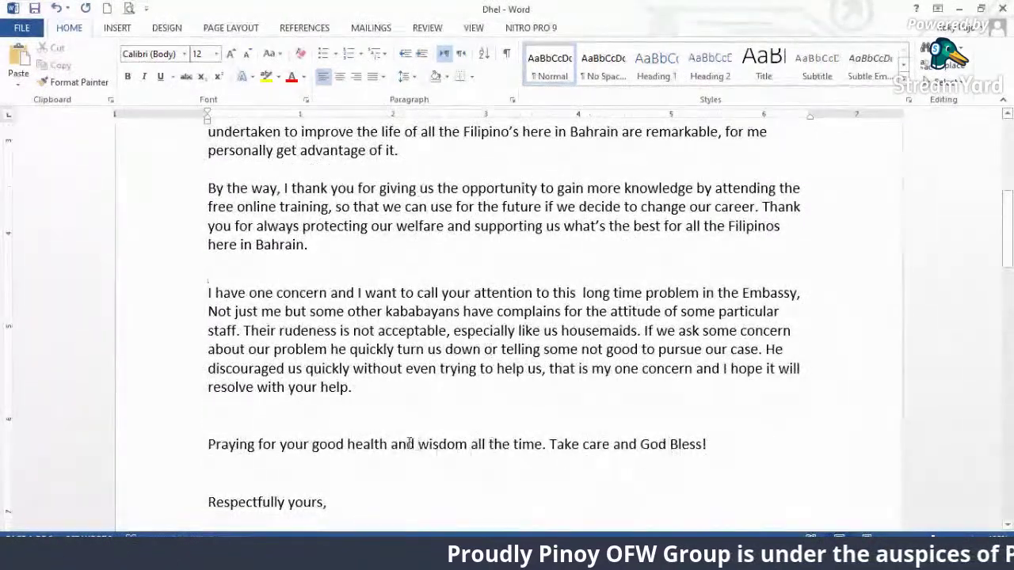
left_click(391, 425)
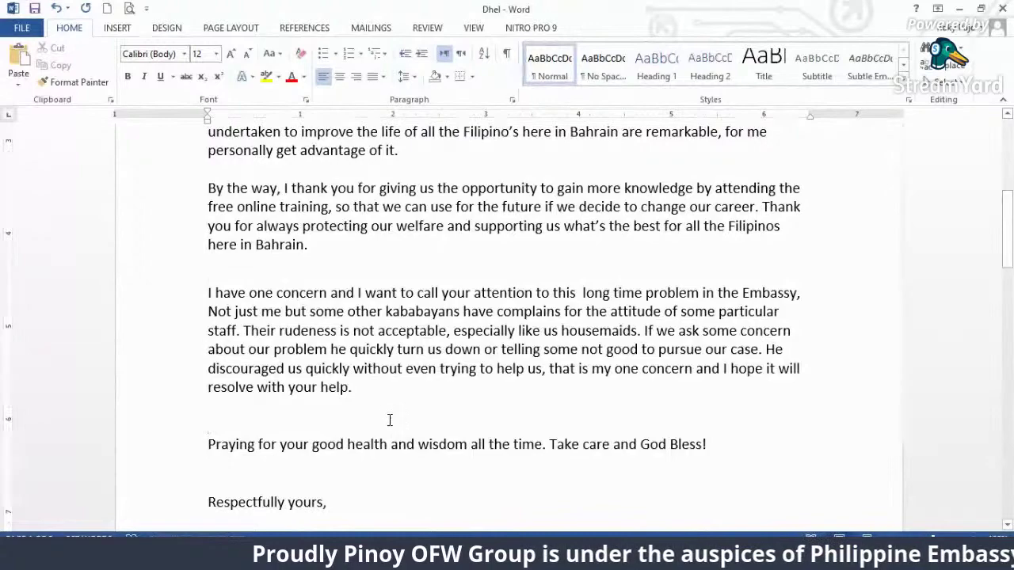
key("Delete")
scroll(389, 453, "down", 7)
left_click(301, 237)
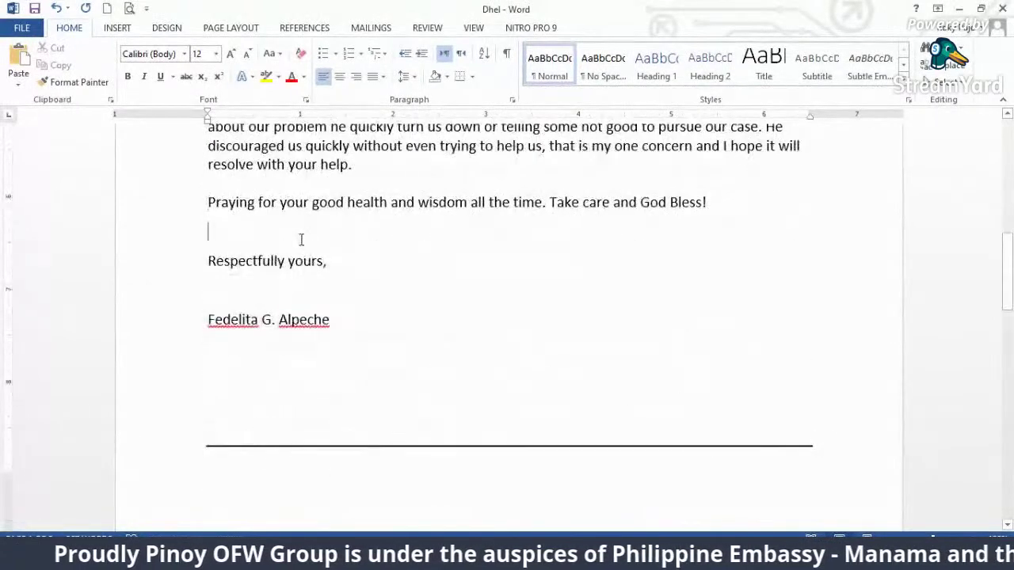
key("Return")
scroll(306, 248, "up", 5)
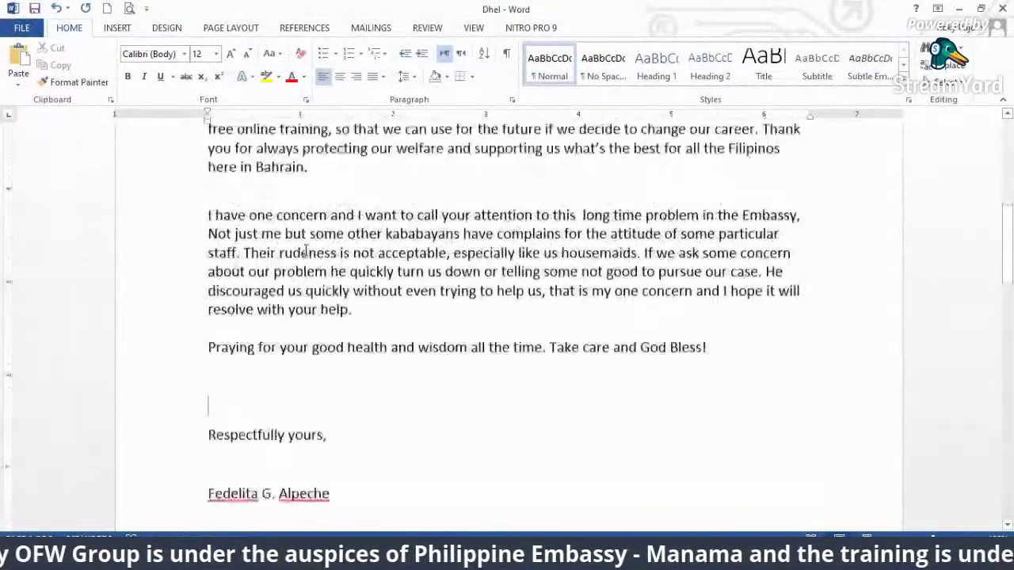
- Make the sender's name under "Respectfully yours" bold and save the letter
scroll(309, 374, "down", 3)
left_click_drag(335, 394, 208, 391)
key("ctrl+b")
scroll(441, 305, "up", 7)
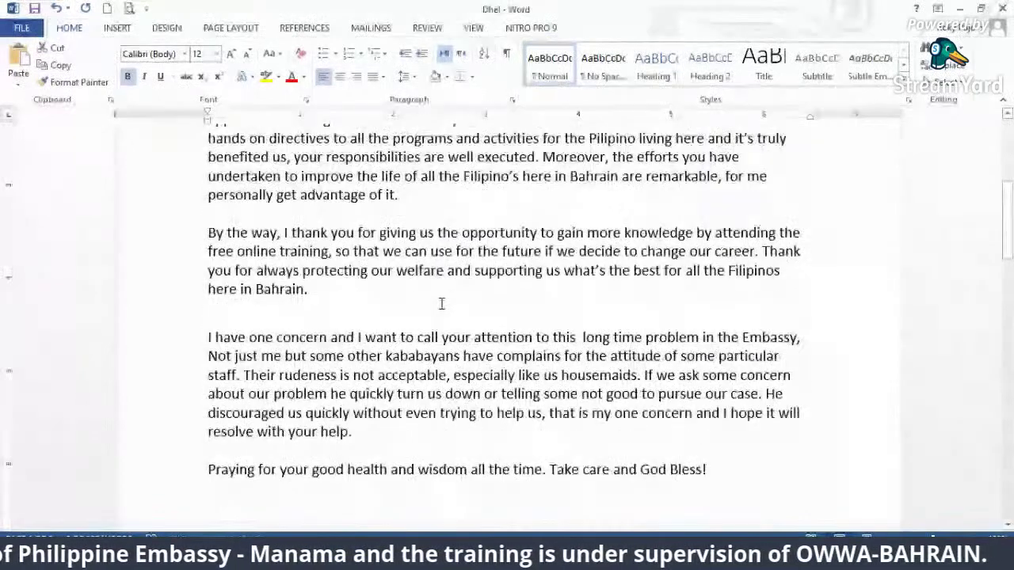
scroll(443, 300, "up", 3)
scroll(444, 300, "down", 1)
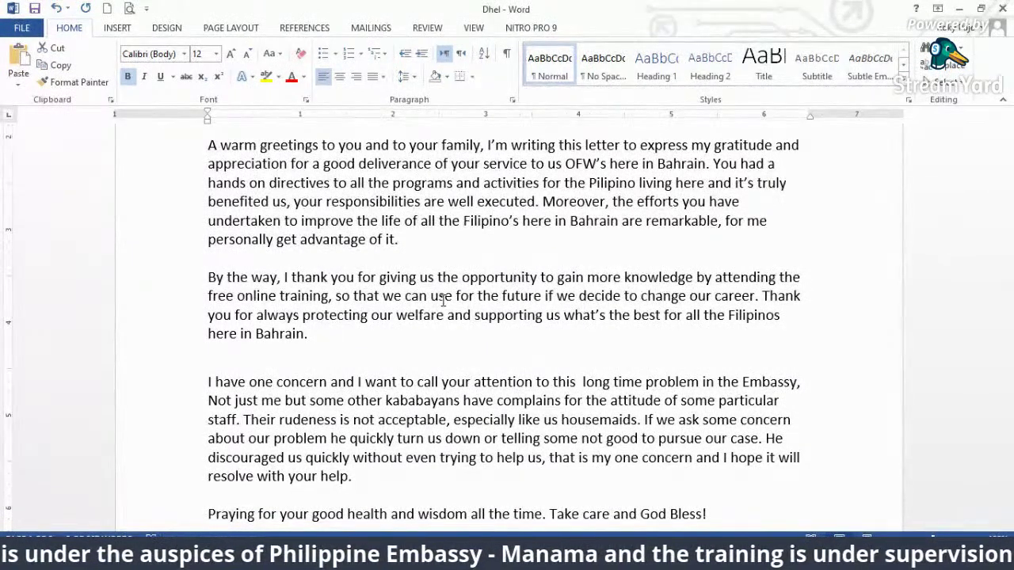
scroll(446, 297, "down", 4)
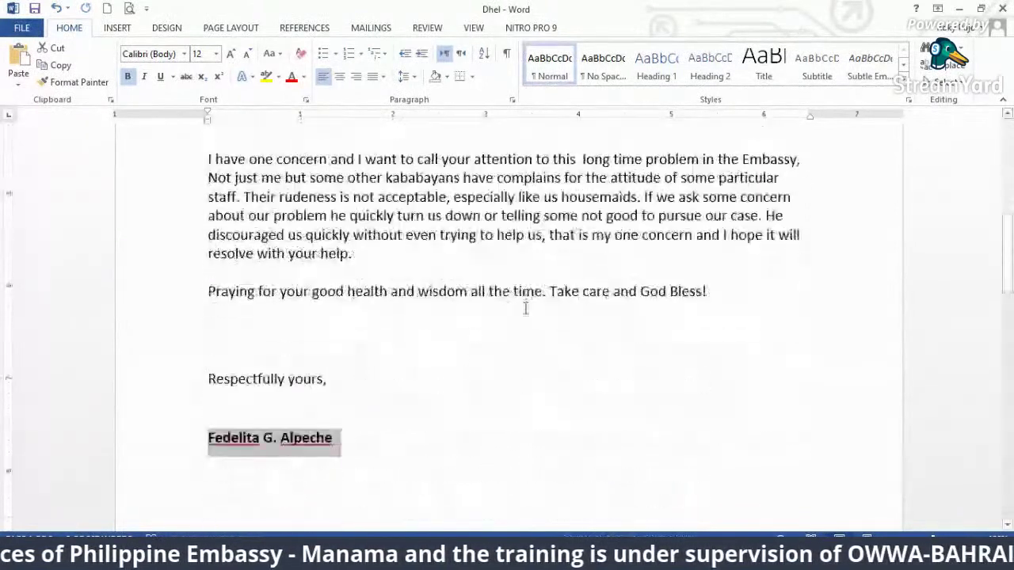
scroll(525, 309, "down", 3)
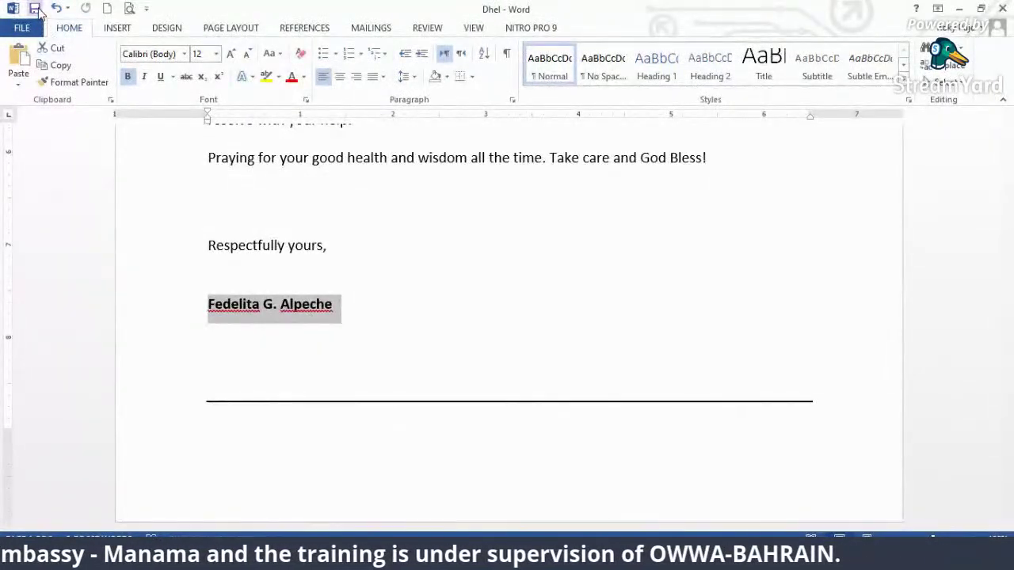
left_click(34, 10)
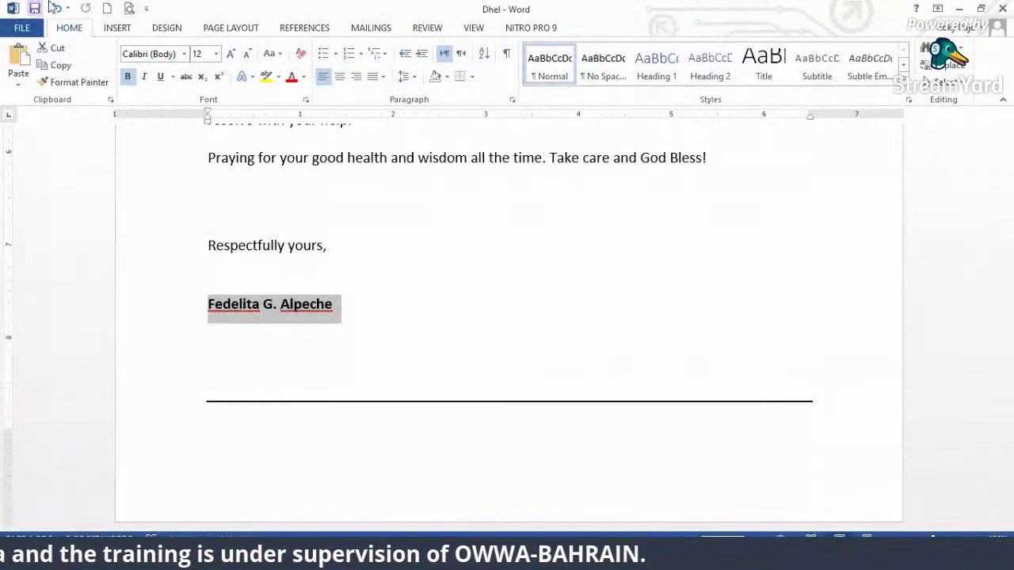
- Switch to the next trainee's "LETTER OF APPRECIATION" document and remove the bold from the date "August 29, 2020"
left_click(170, 369)
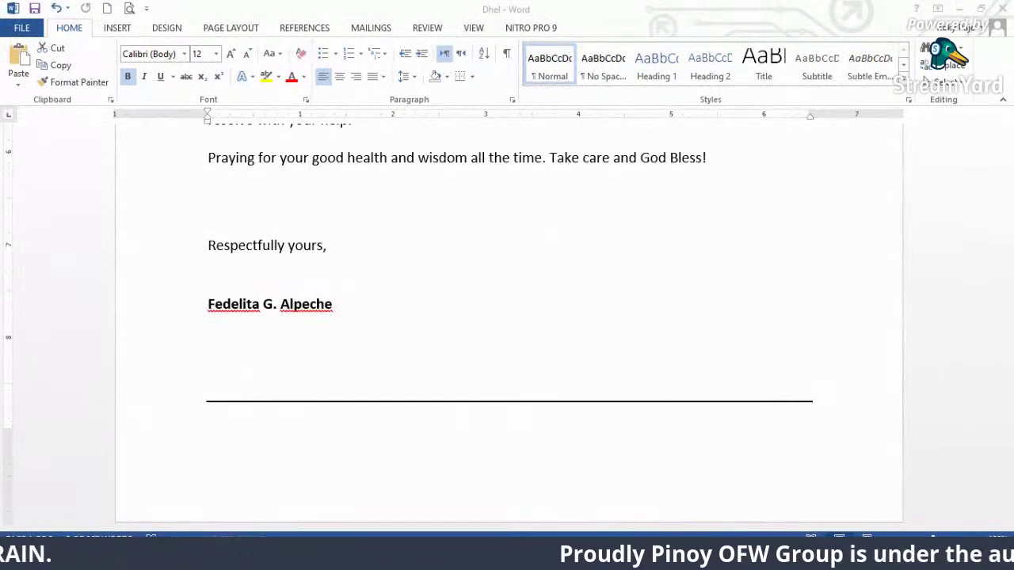
key("alt+Tab")
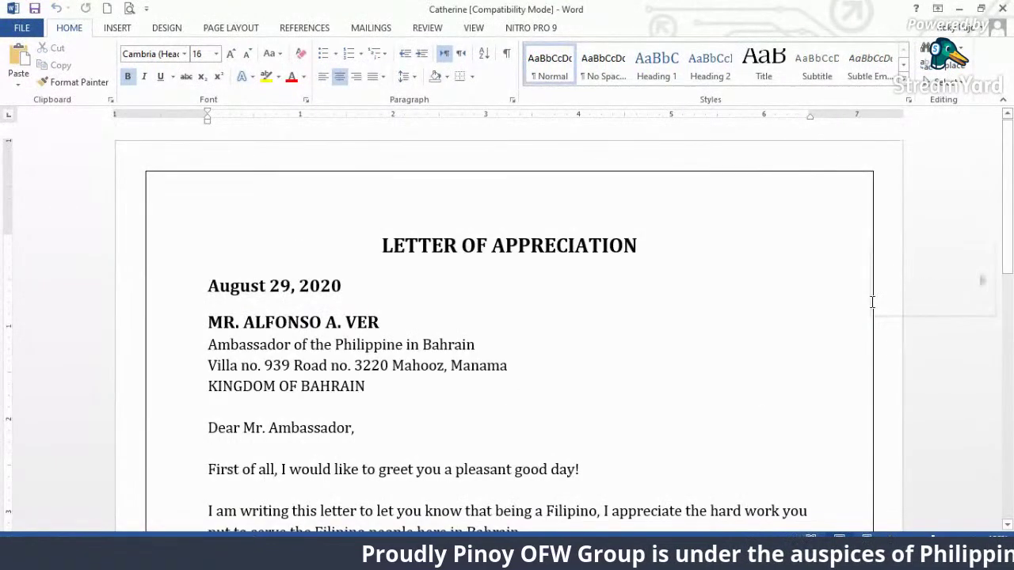
scroll(871, 301, "down", 1)
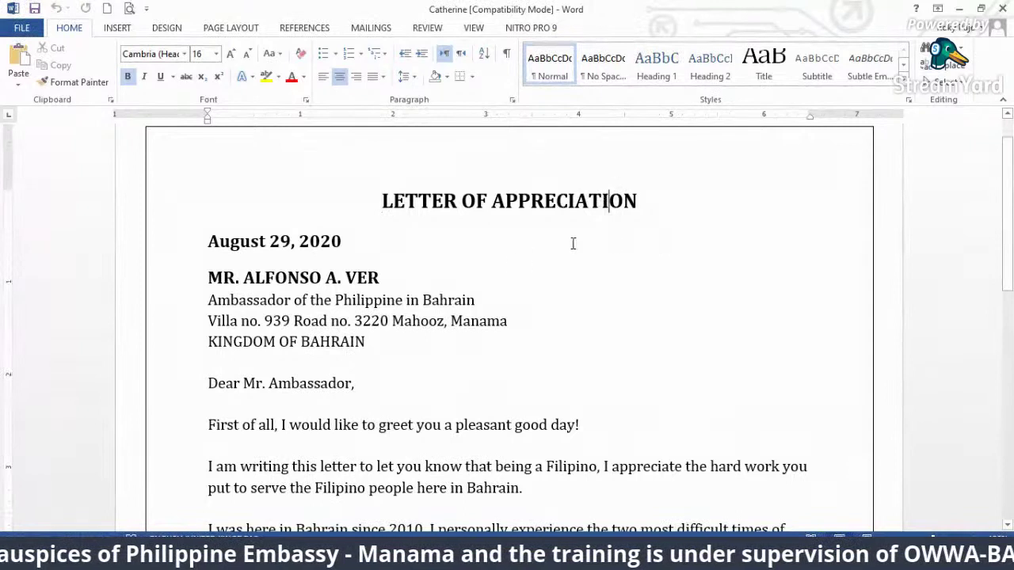
left_click_drag(324, 233, 255, 241)
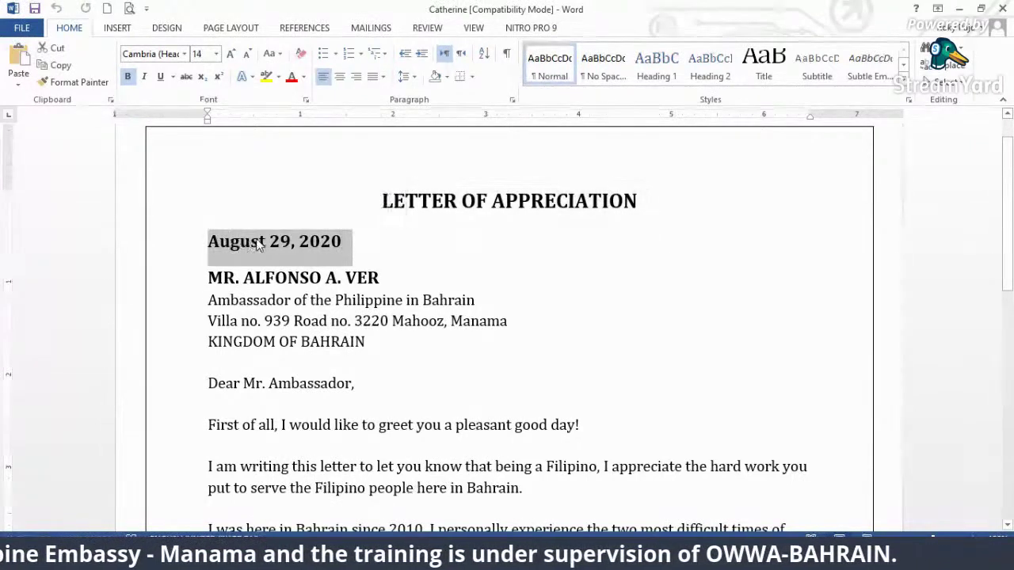
left_click(258, 242)
left_click_drag(341, 243, 192, 235)
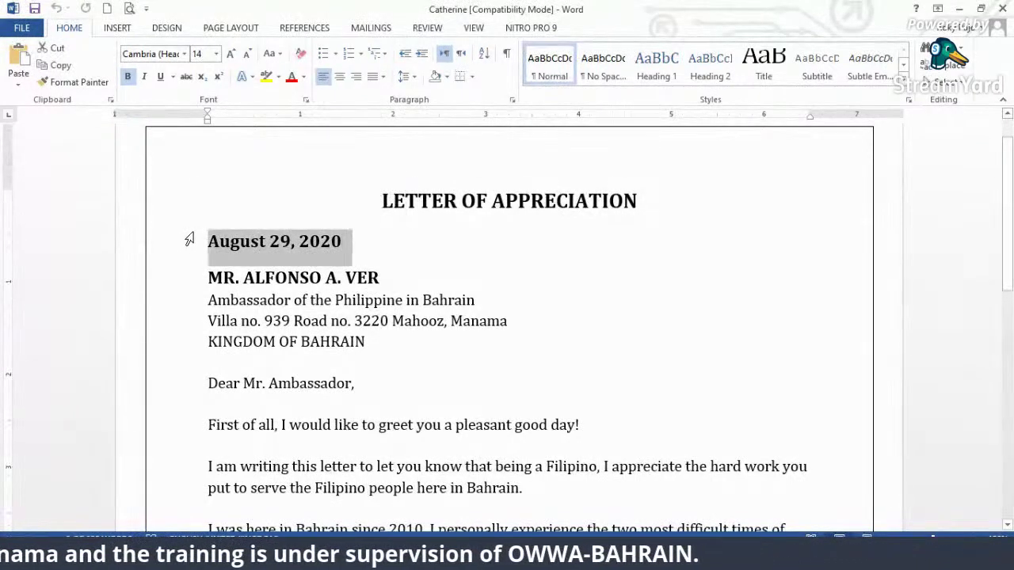
key("ctrl+b")
- Replace "MR." with "H.E." before the ambassador's name and change "Philippine" to "Philippines" in the title line below it
left_click(309, 276)
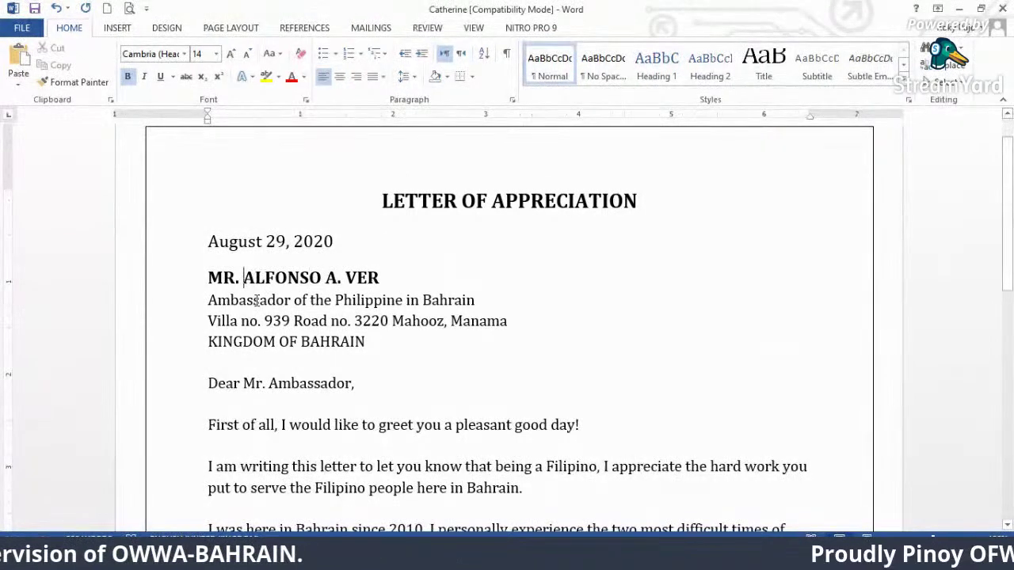
key("BackSpace")
key("BackSpace")
key("BackSpace")
key("BackSpace")
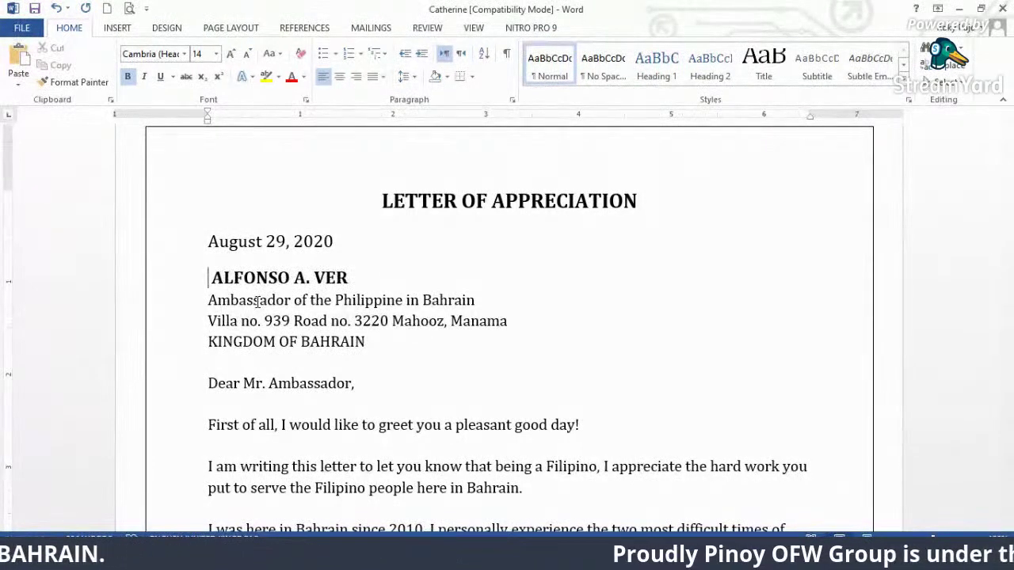
type("H.E.")
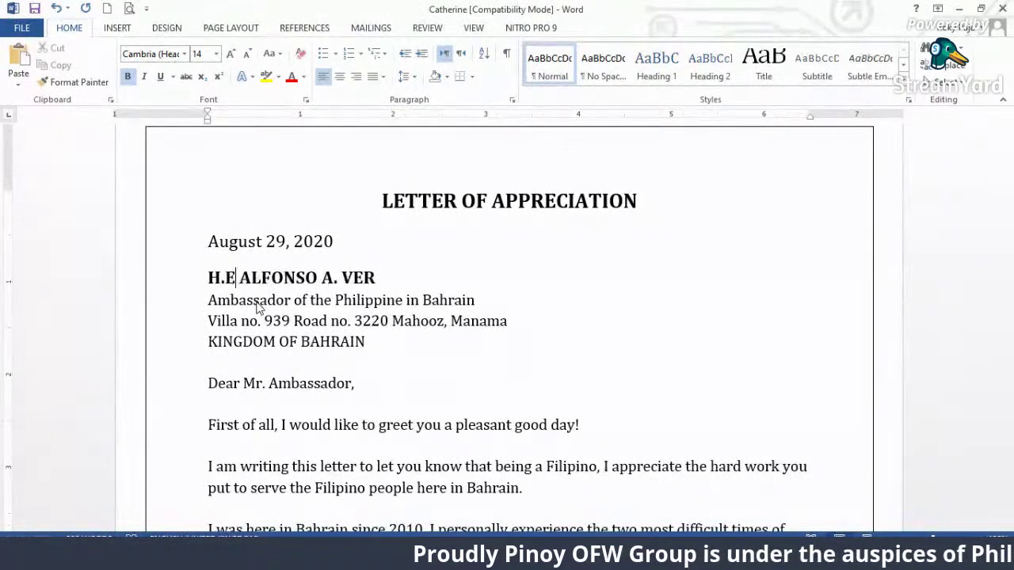
left_click(328, 321)
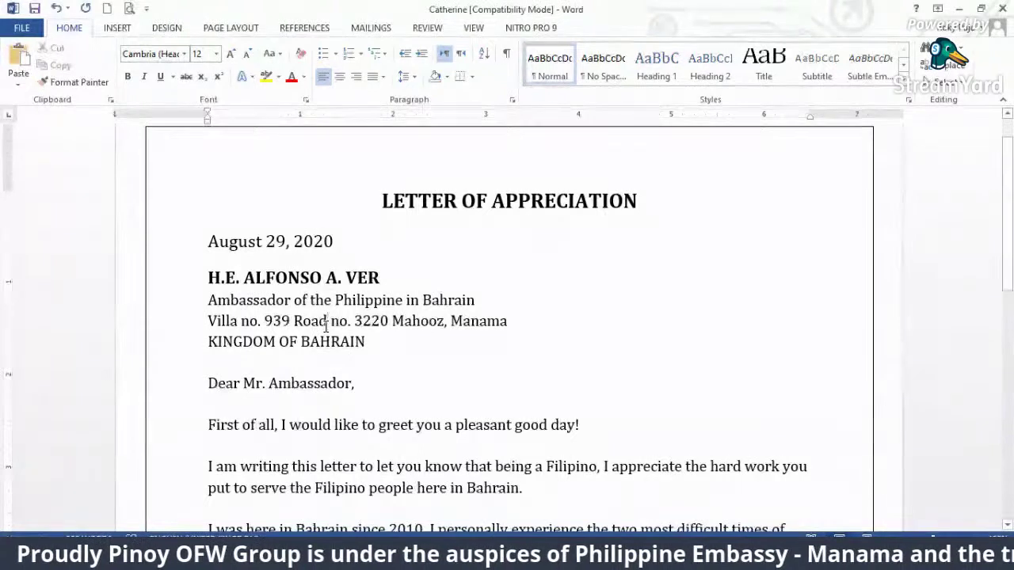
type("s")
- Delete the street address before "Manama" and join "Manama," with "KINGDOM OF BAHRAIN" on one line
left_click_drag(521, 322, 207, 323)
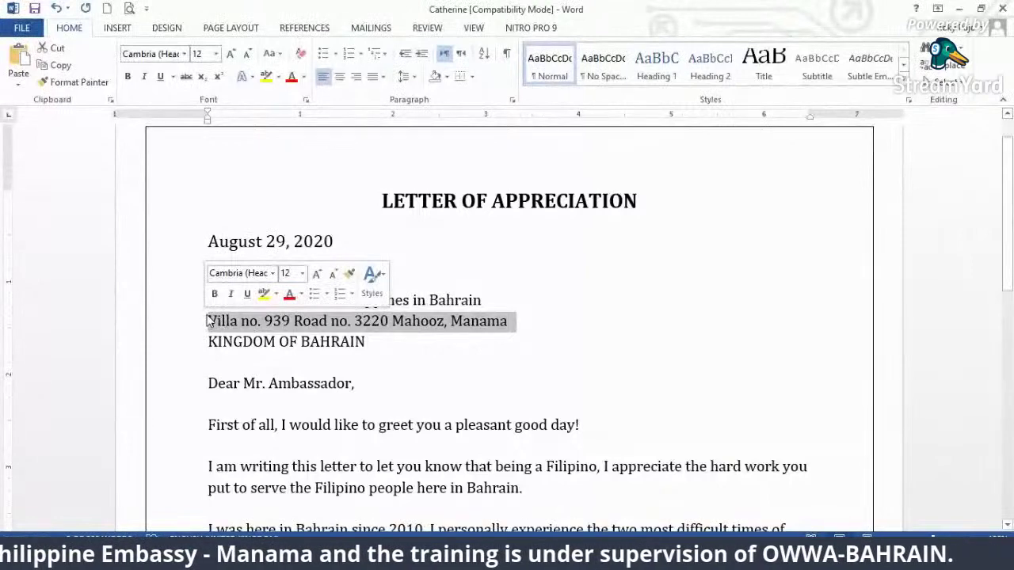
left_click_drag(450, 322, 208, 321)
key("Delete")
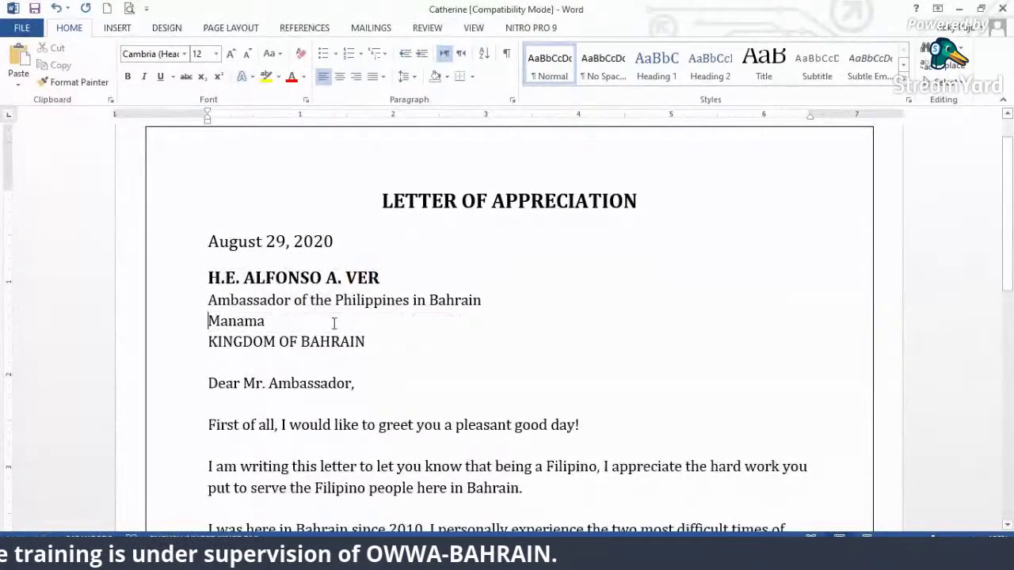
left_click(309, 320)
type(",")
key("Delete")
left_click(354, 341)
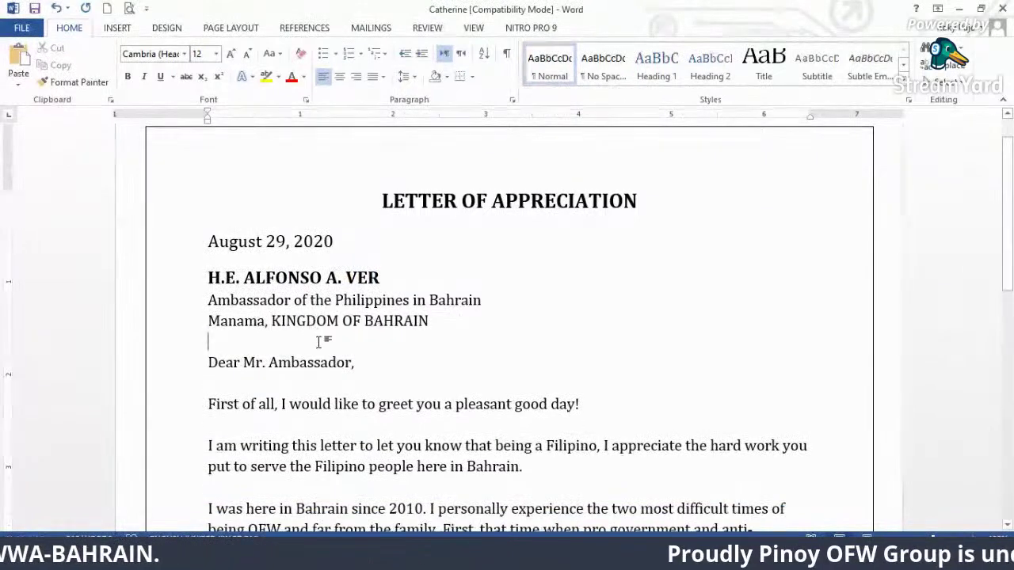
- Change "KINGDOM OF BAHRAIN" in the recipient block to capitalized words, reading "Kingdom Of Bahrain"
left_click_drag(432, 321, 274, 326)
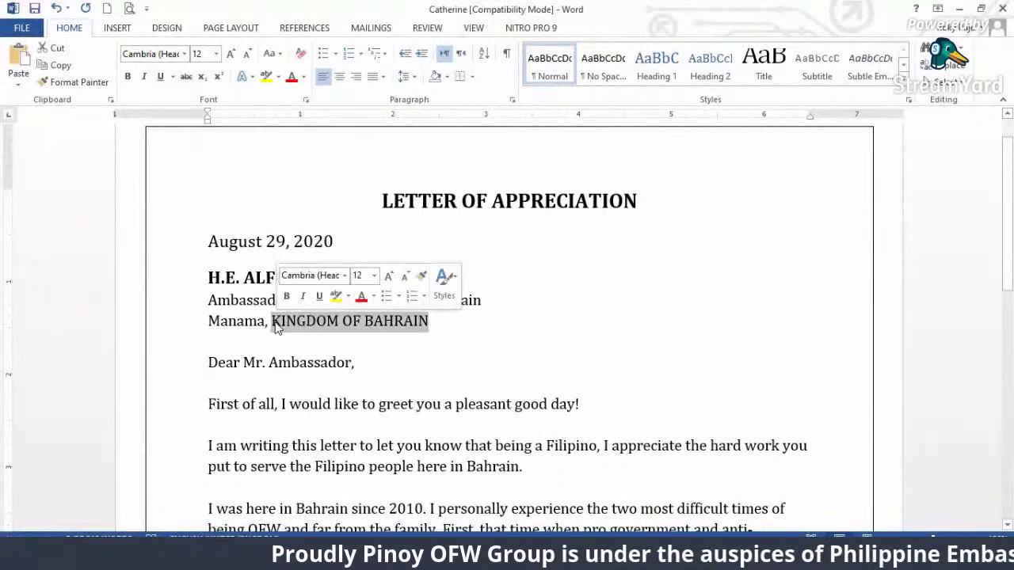
key("shift+F3")
key("shift+F3")
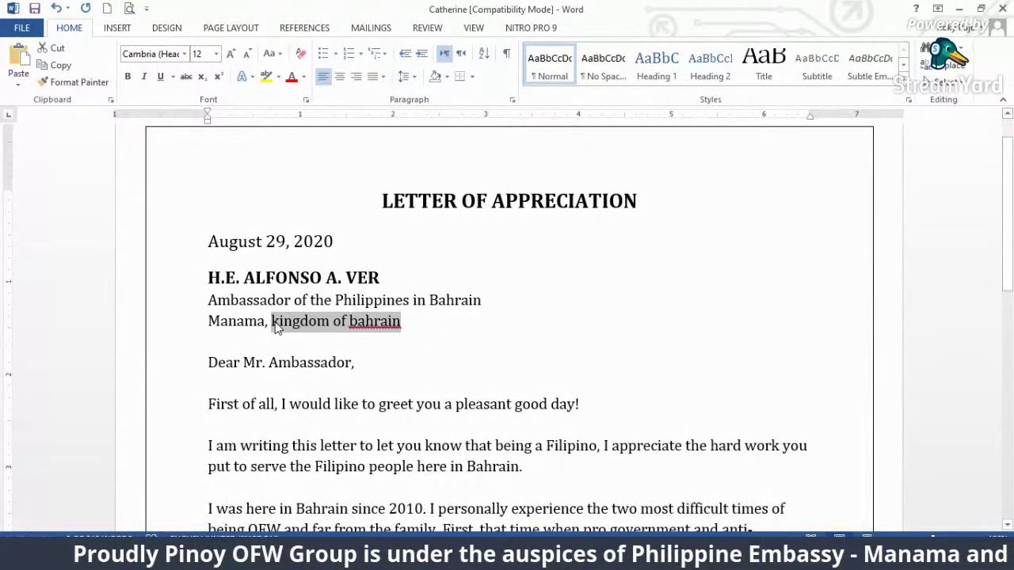
left_click(435, 351)
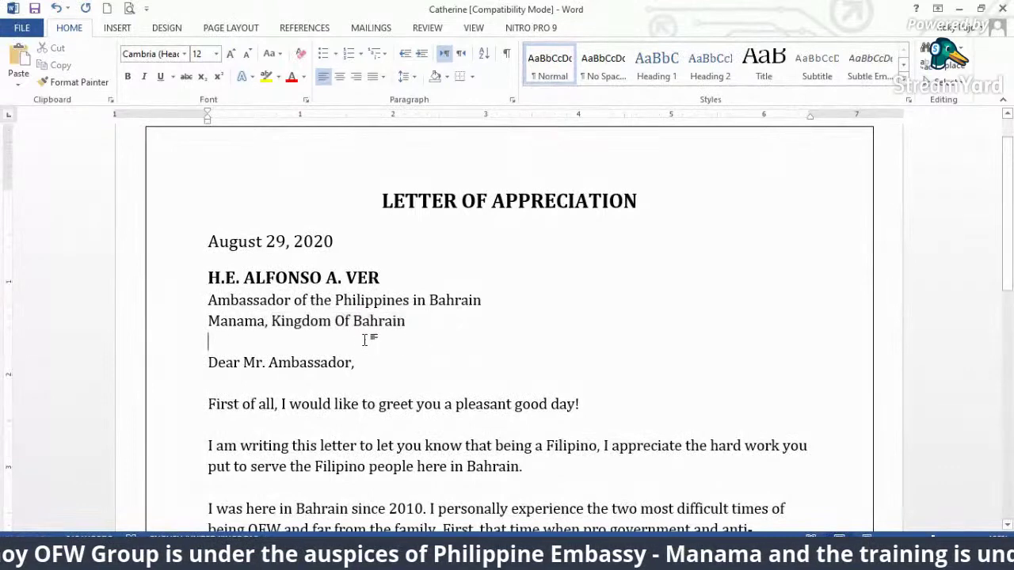
- Change "Of" to lowercase in the recipient block's last line, reading "Manama, Kingdom of Bahrain"
left_click(345, 320)
key("BackSpace")
type("o")
left_click(420, 392)
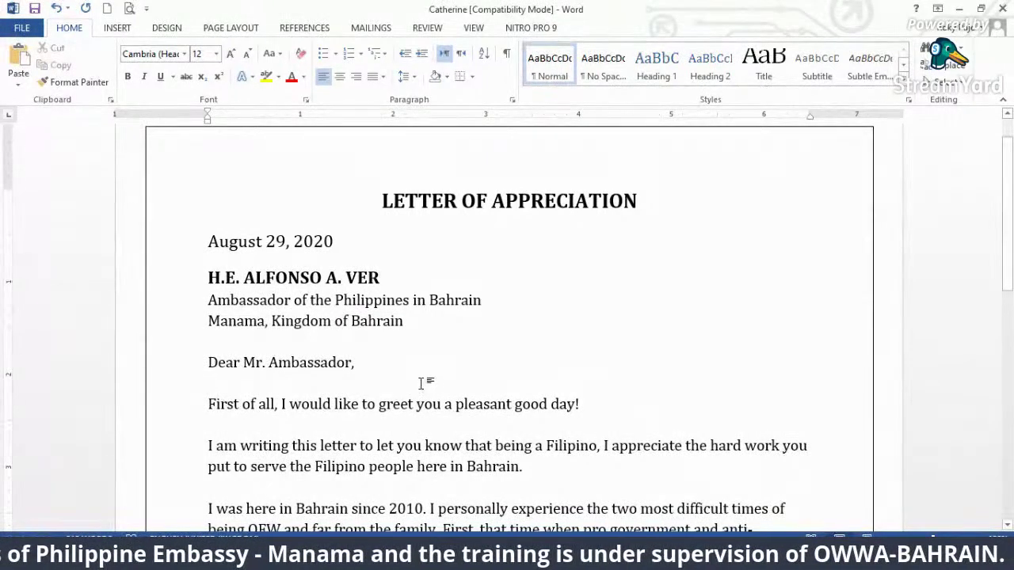
- Remove "Mr." from the salutation, leaving "Dear Ambassador,"
scroll(427, 387, "down", 1)
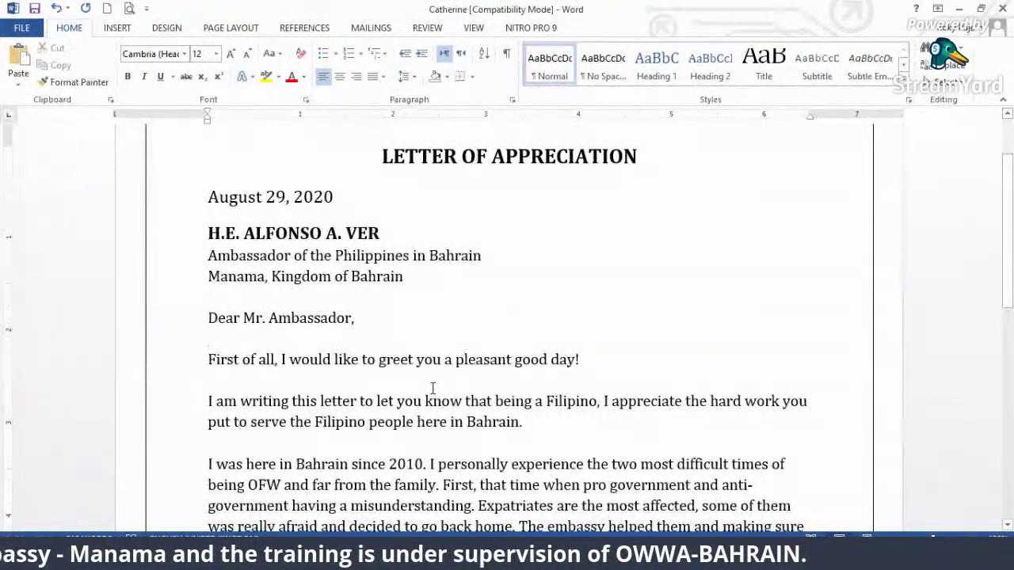
left_click(267, 318)
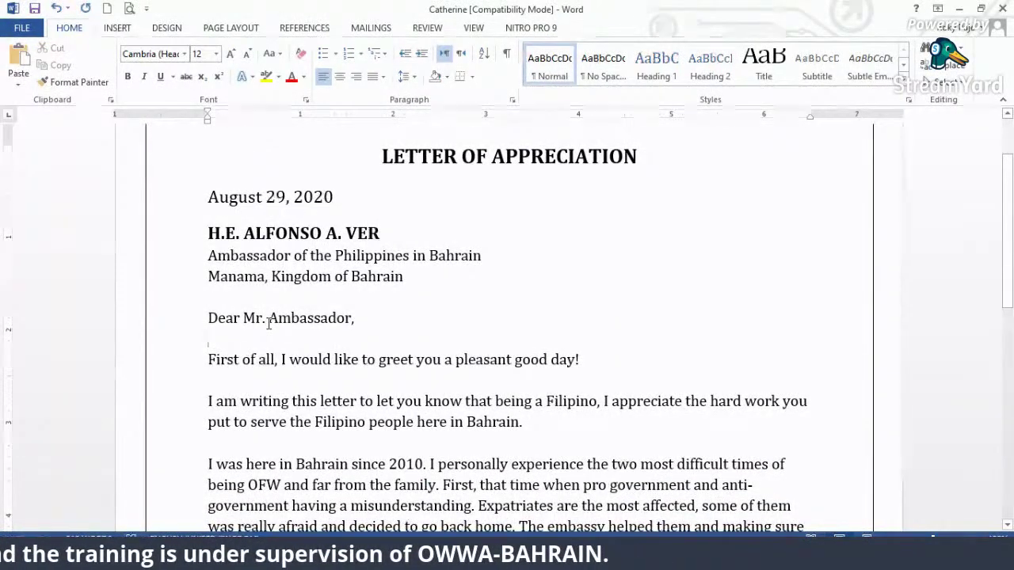
key("BackSpace")
key("BackSpace")
key("BackSpace")
key("BackSpace")
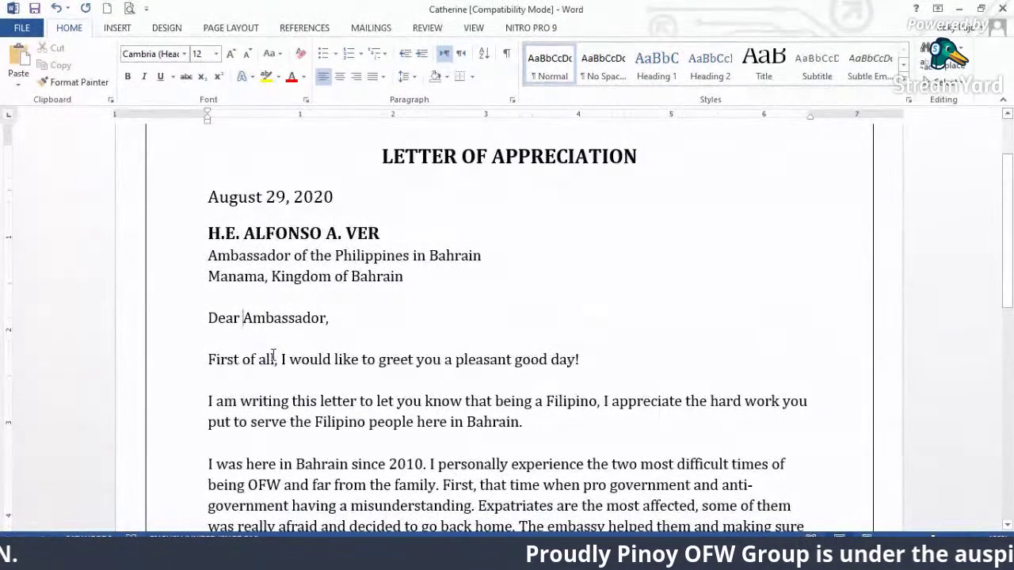
- Change "experience" to "experienced" in the paragraph beginning "I was here in Bahrain since 2010"
scroll(273, 357, "down", 2)
scroll(272, 356, "down", 5)
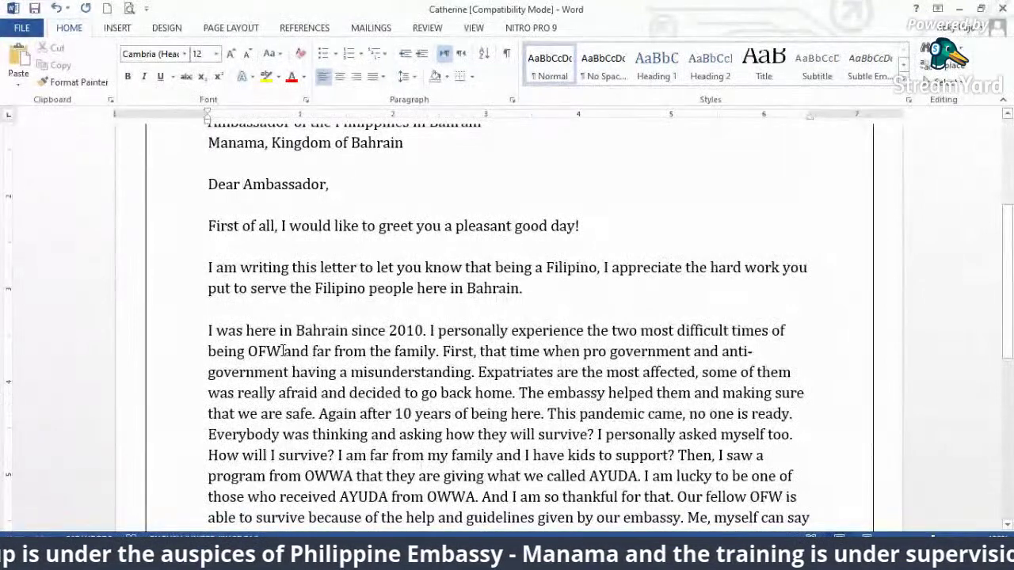
left_click(282, 351)
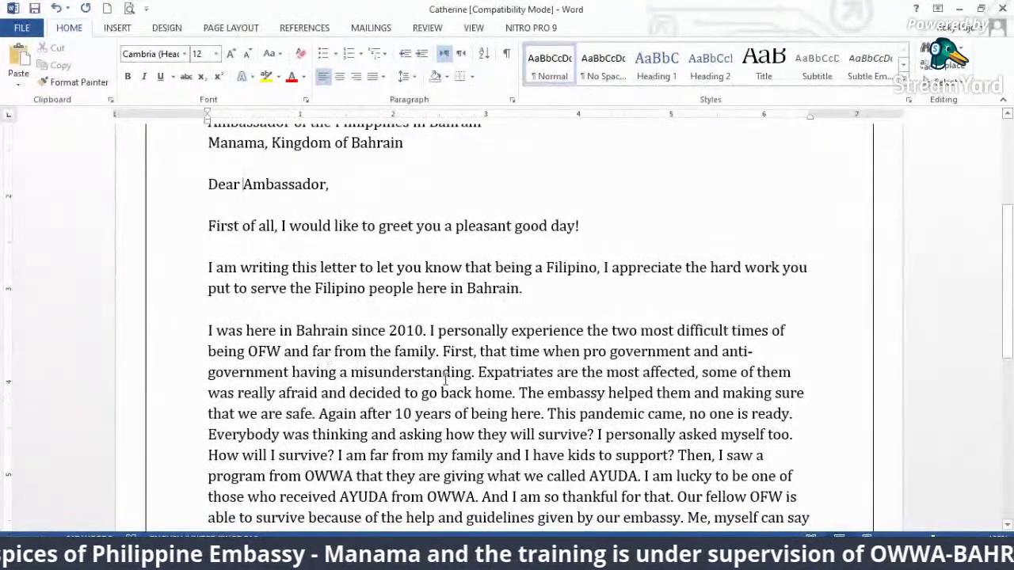
scroll(446, 378, "down", 1)
scroll(446, 378, "down", 1)
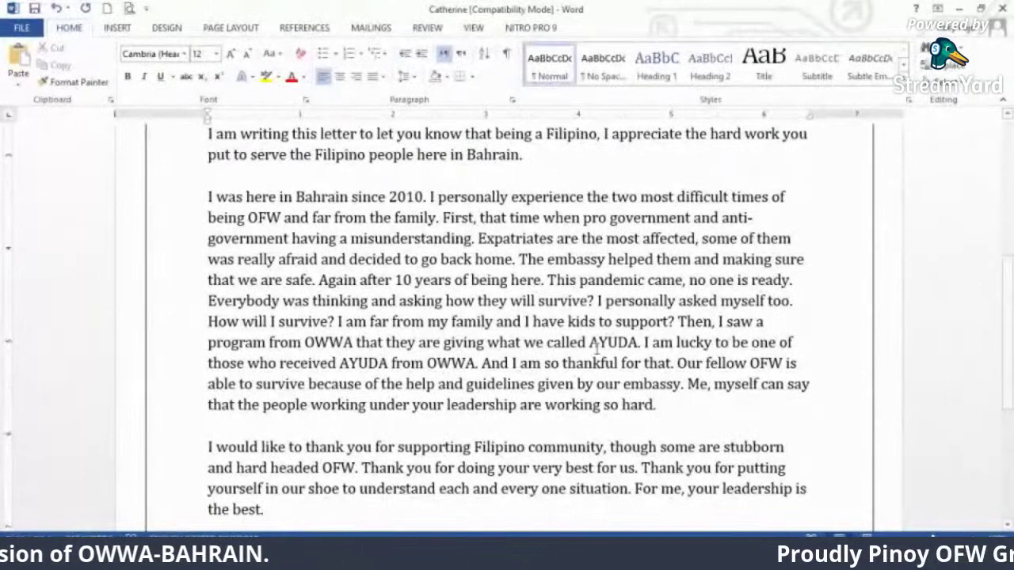
left_click(585, 196)
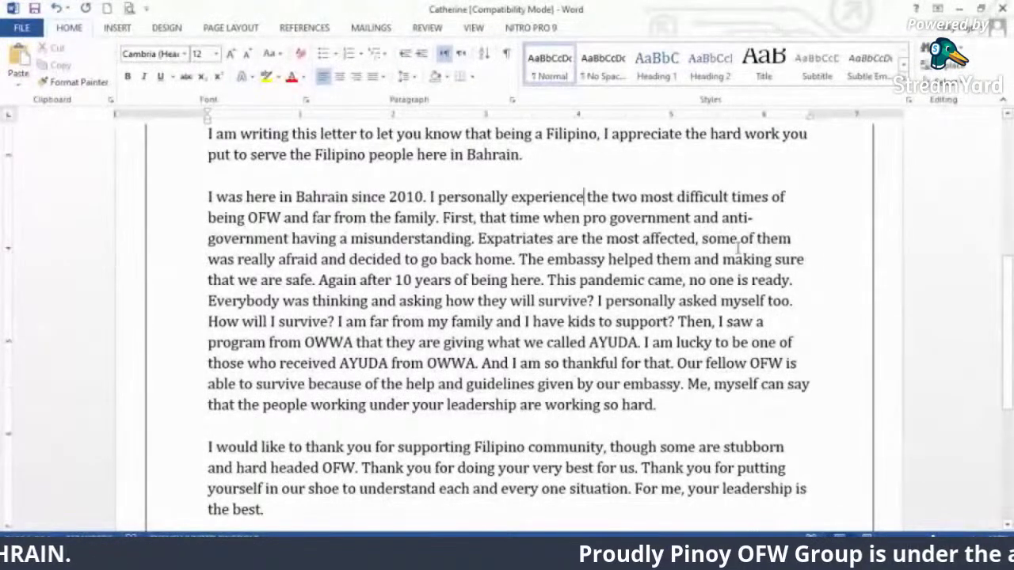
type("d")
left_click(832, 273)
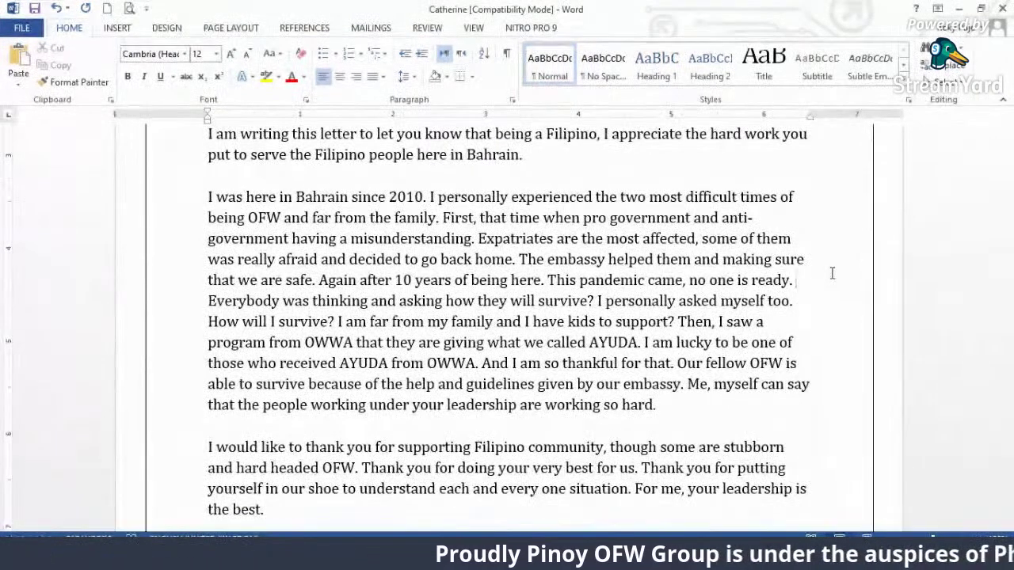
- Capitalize "Embassy" in the sentence about the embassy helping the expatriates
left_click(557, 261)
key("BackSpace")
type("E")
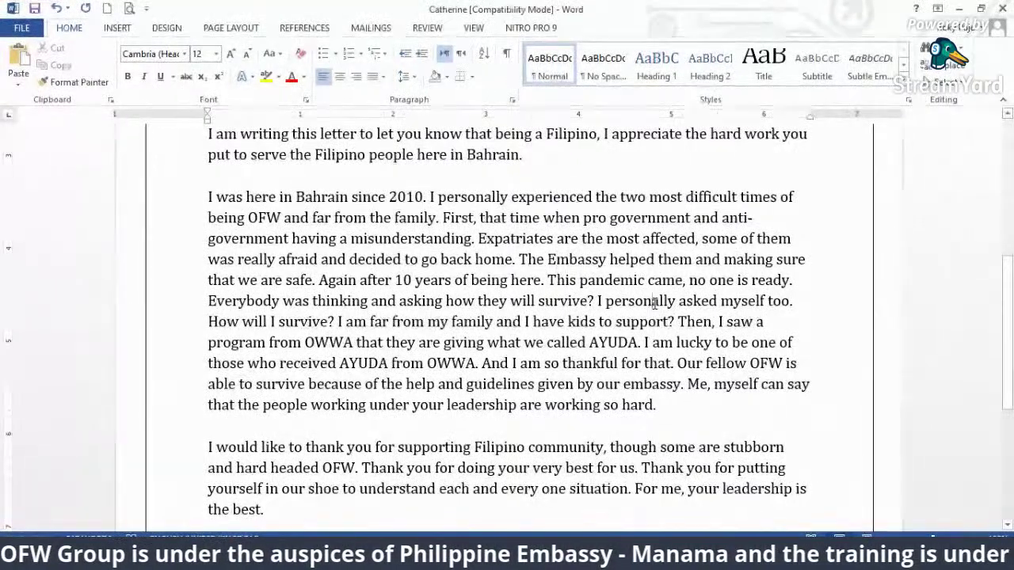
- Change "making sure" to "made sure" in the sentence beginning "The Embassy helped them"
left_click(774, 268)
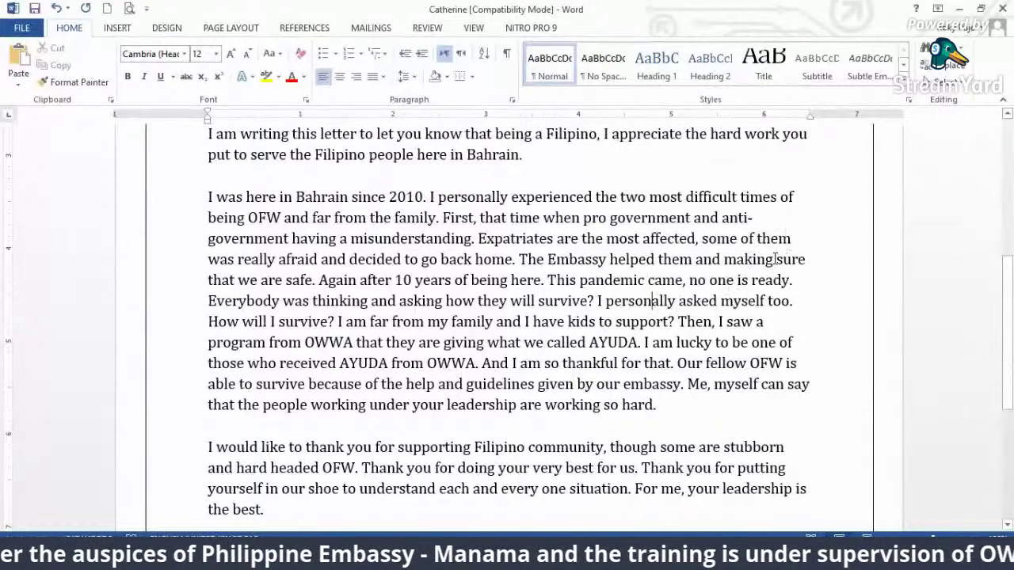
key("BackSpace")
key("BackSpace")
key("BackSpace")
type("e")
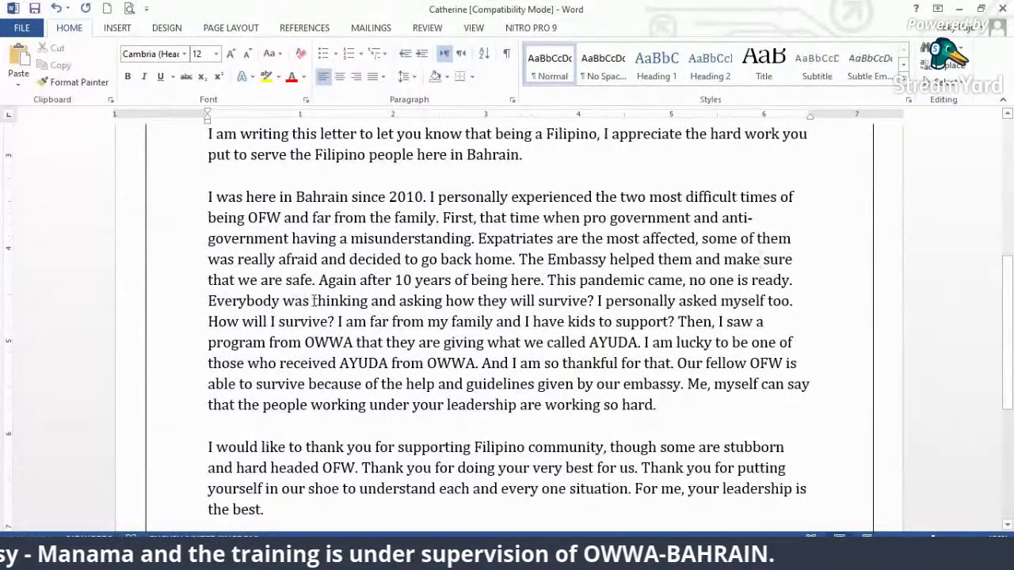
left_click(760, 259)
key("BackSpace")
key("BackSpace")
type("de")
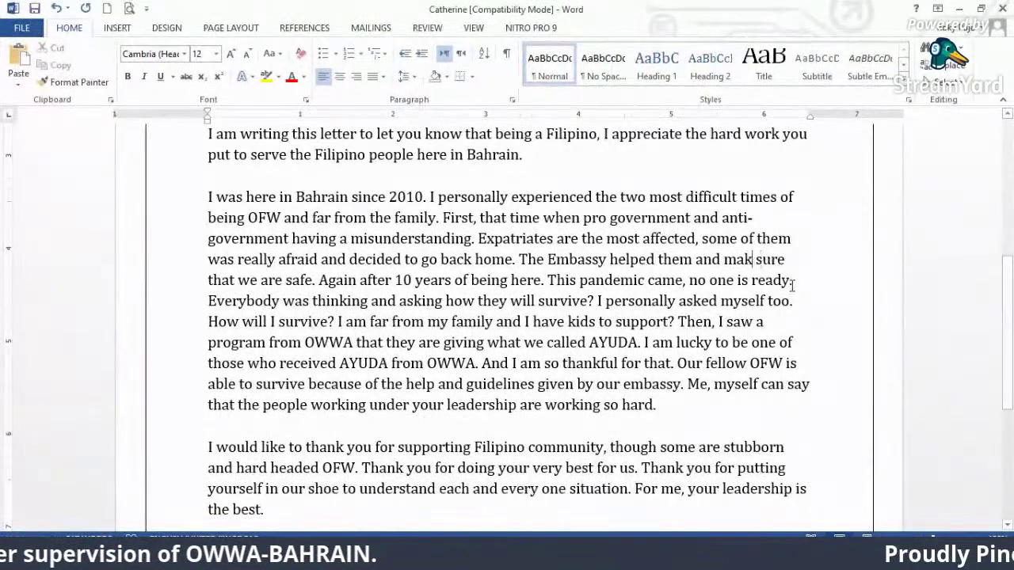
left_click(614, 301)
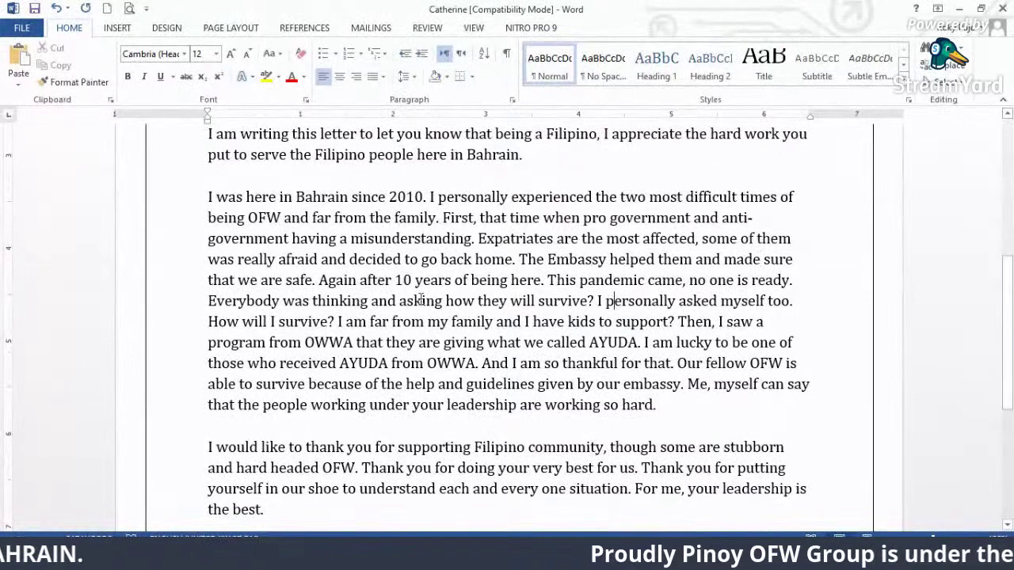
- Join the two sentences about the pandemic with a comma and lowercase "this", reading "being here, this pandemic came"
left_click(547, 283)
key("BackSpace")
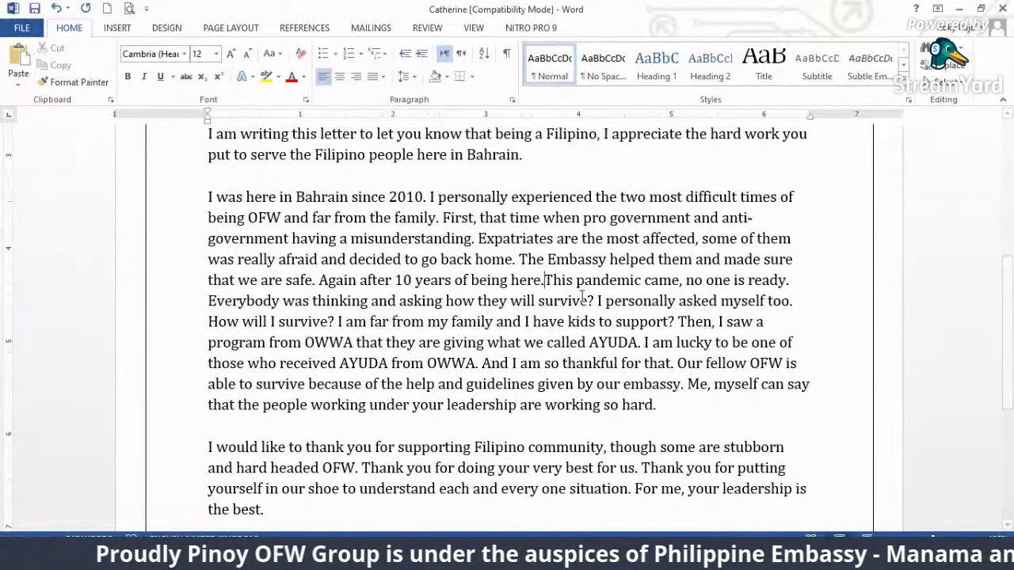
key("BackSpace")
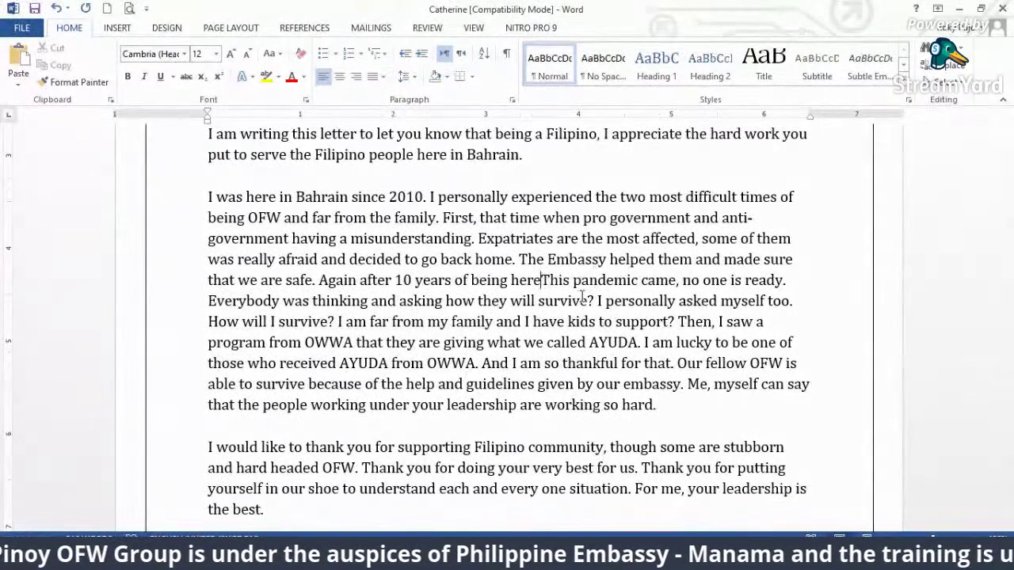
type(",")
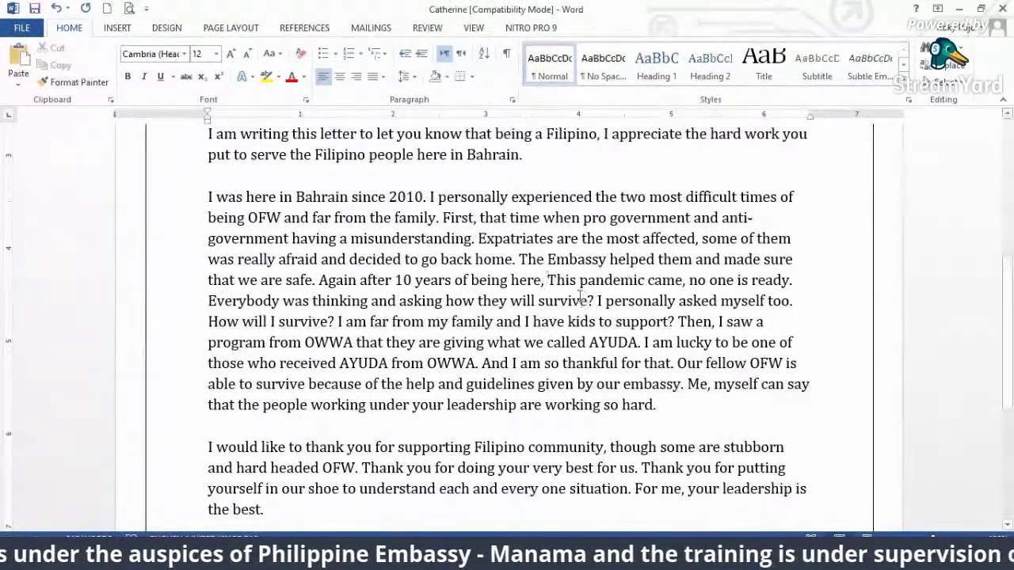
key("Delete")
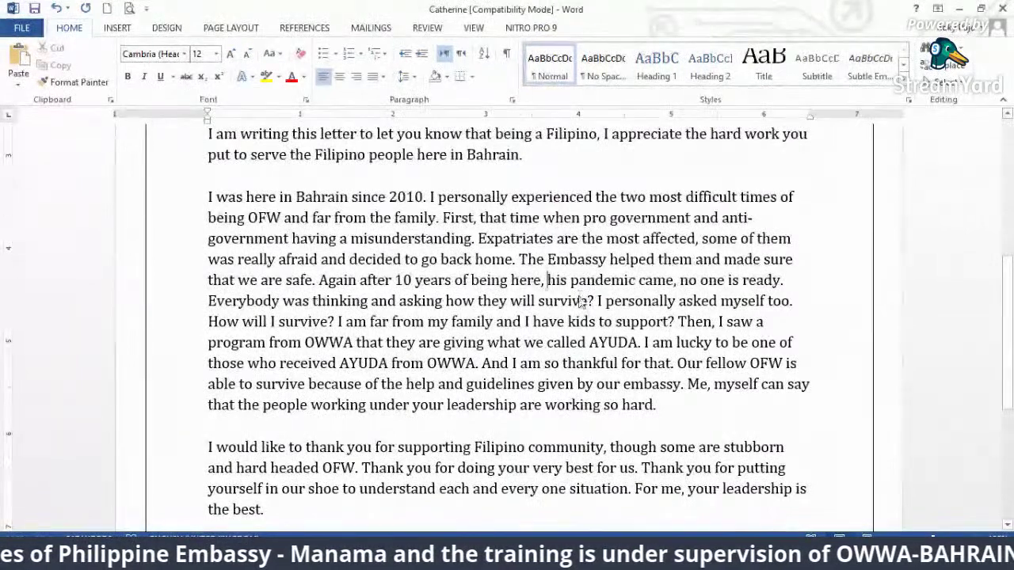
type("t")
left_click(677, 320)
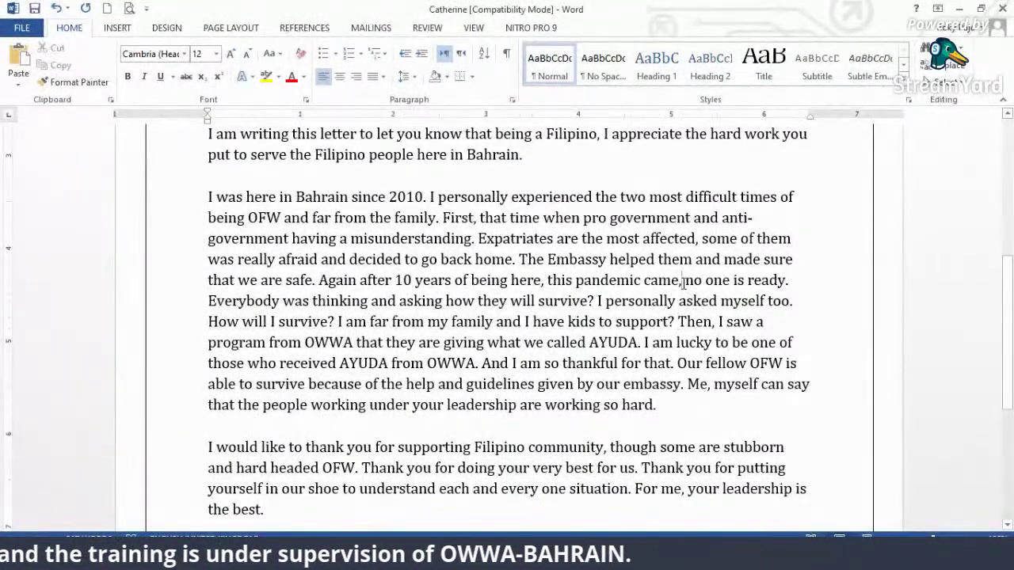
- Replace the comma after "this pandemic came" with "and", reading "came and no one is ready"
left_click(683, 282)
key("BackSpace")
type("an ")
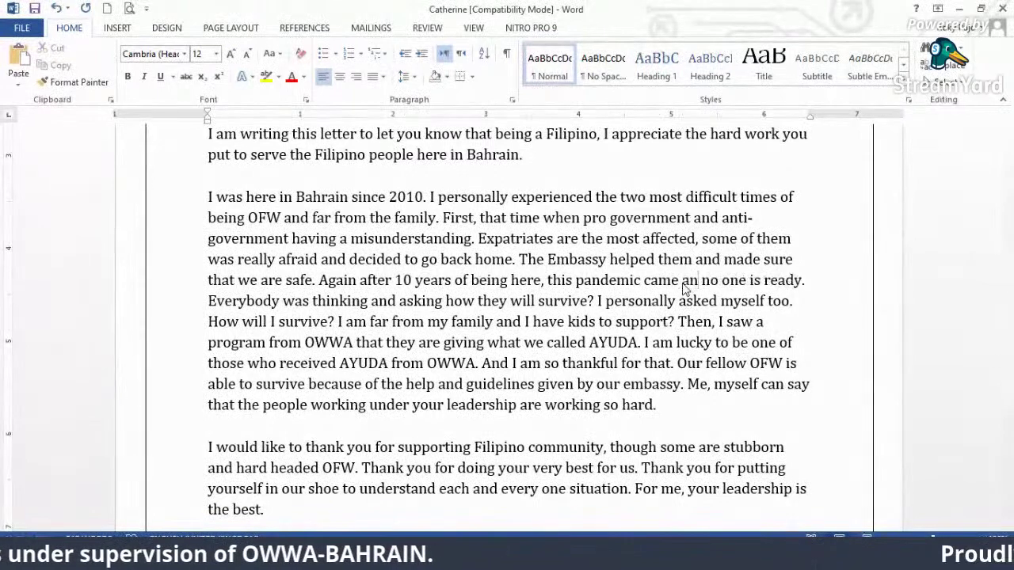
type("d")
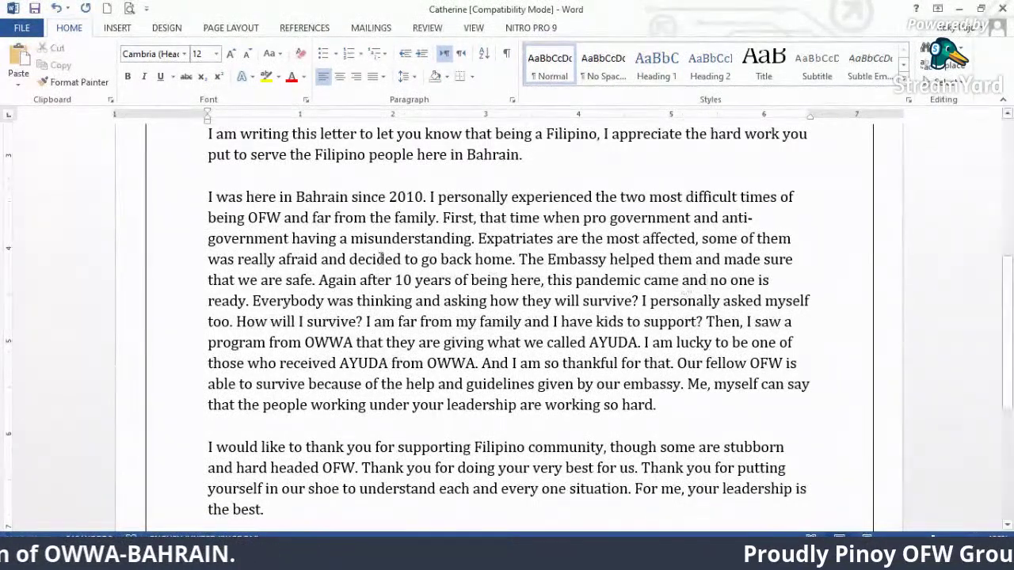
left_click(257, 301)
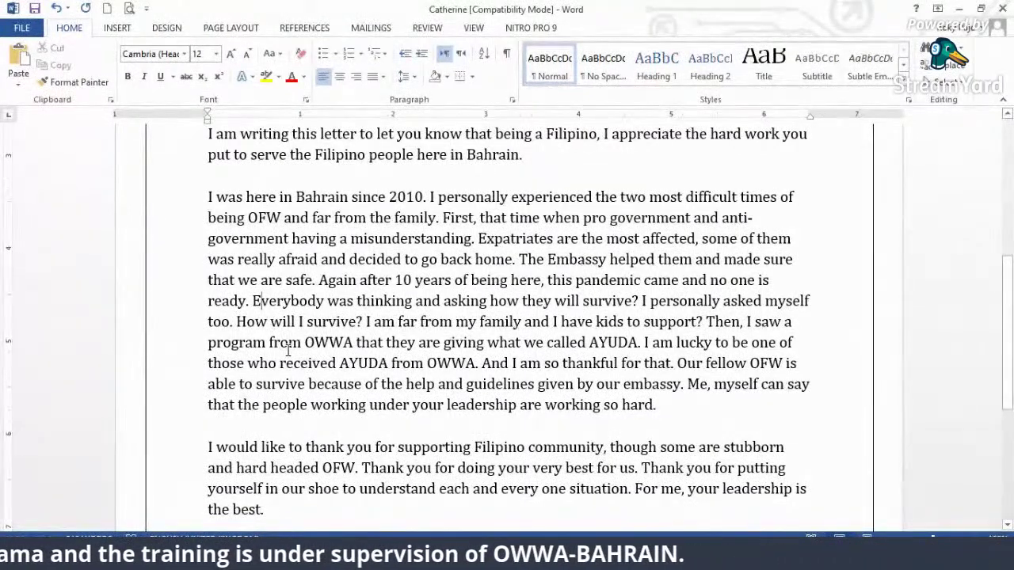
- Remove the period after "I personally asked myself too" and lowercase "How" to join it with the following question
scroll(287, 349, "down", 1)
left_click(233, 276)
key("BackSpace")
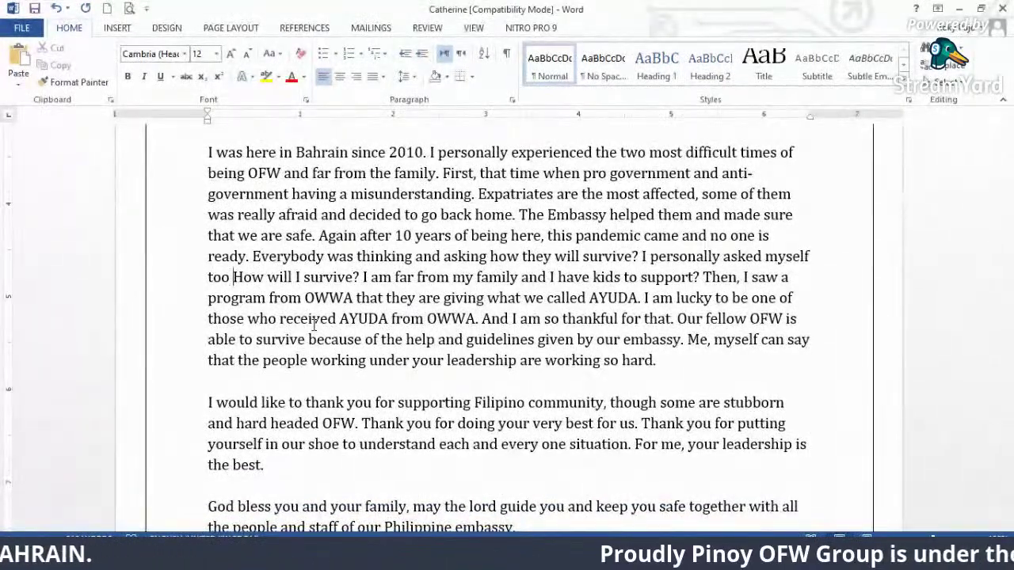
key("Delete")
type("h")
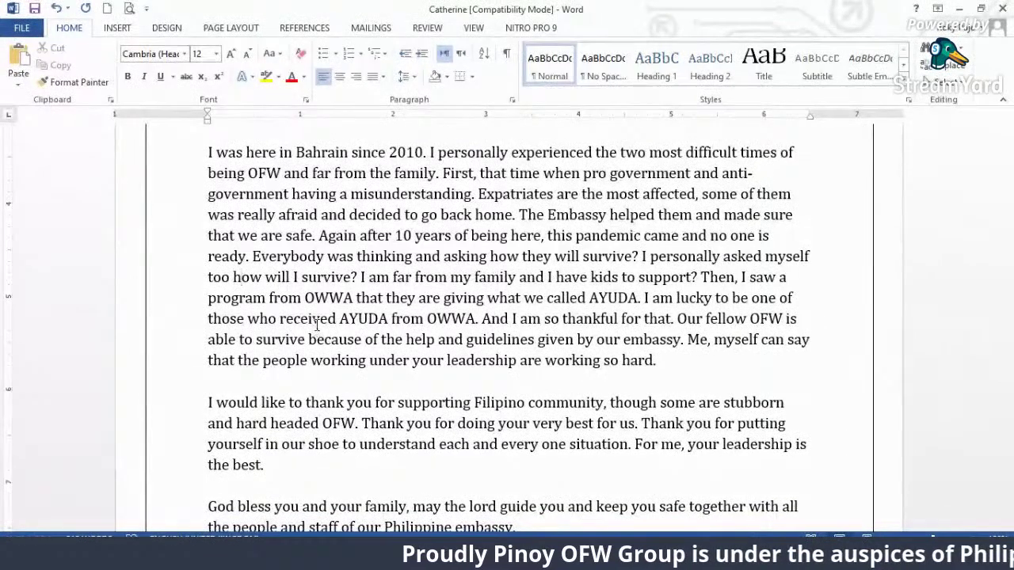
- Apply the suggested grammar corrections to the "asked myself too" sentence, ending it "how I will survive."
left_click(361, 279)
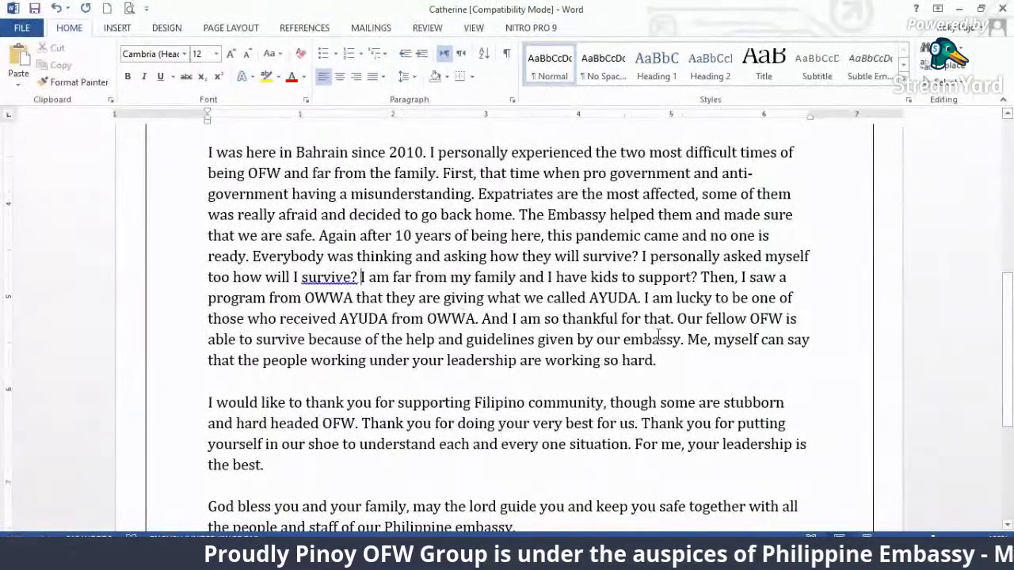
left_click(559, 338)
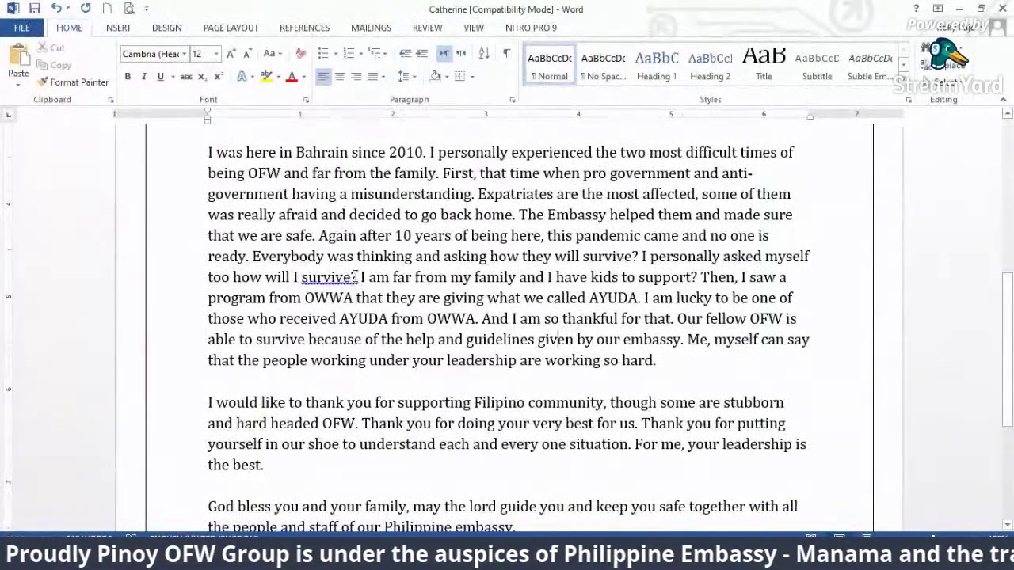
right_click(355, 278)
left_click(357, 296)
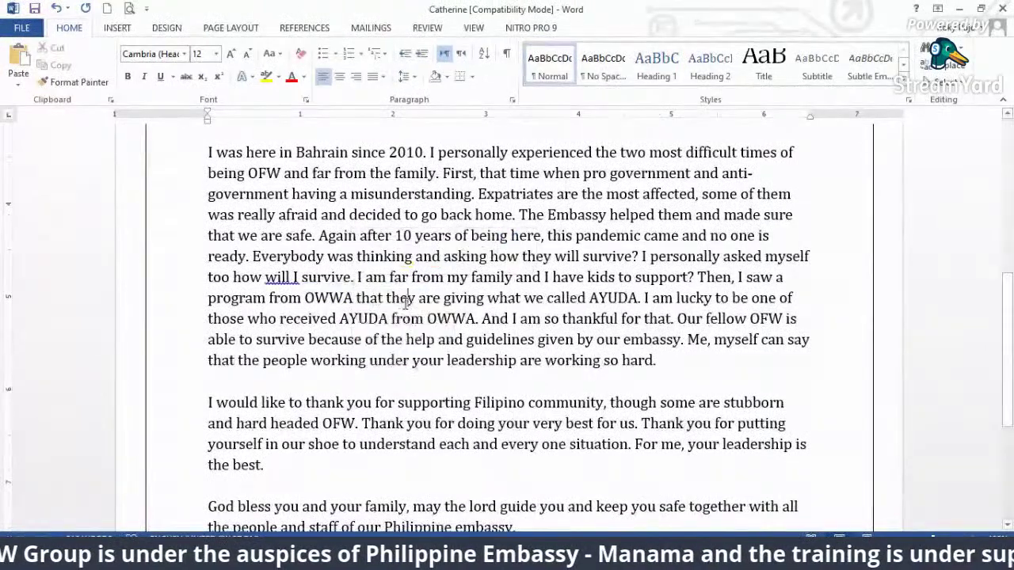
right_click(288, 278)
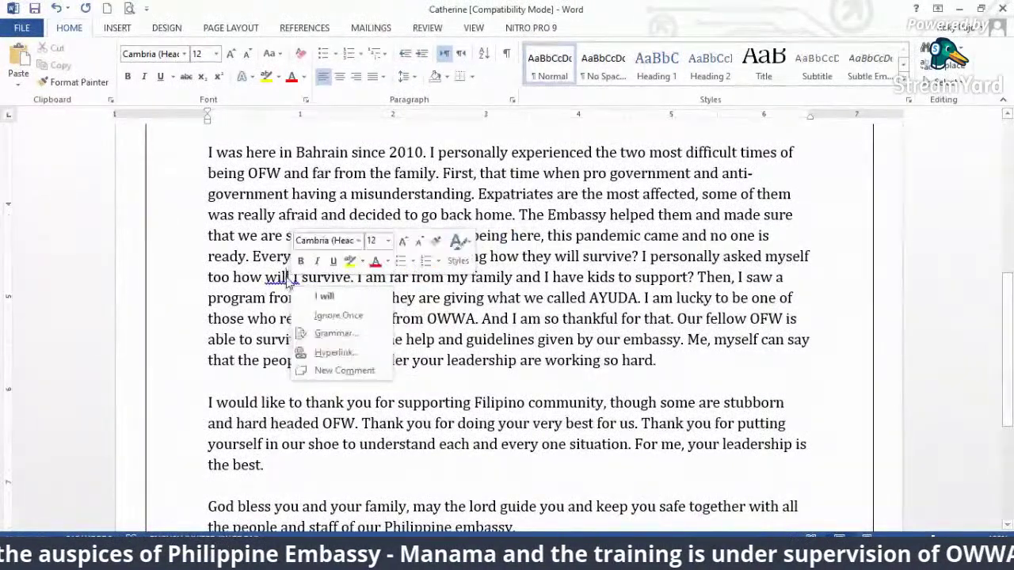
left_click(324, 297)
left_click(391, 319)
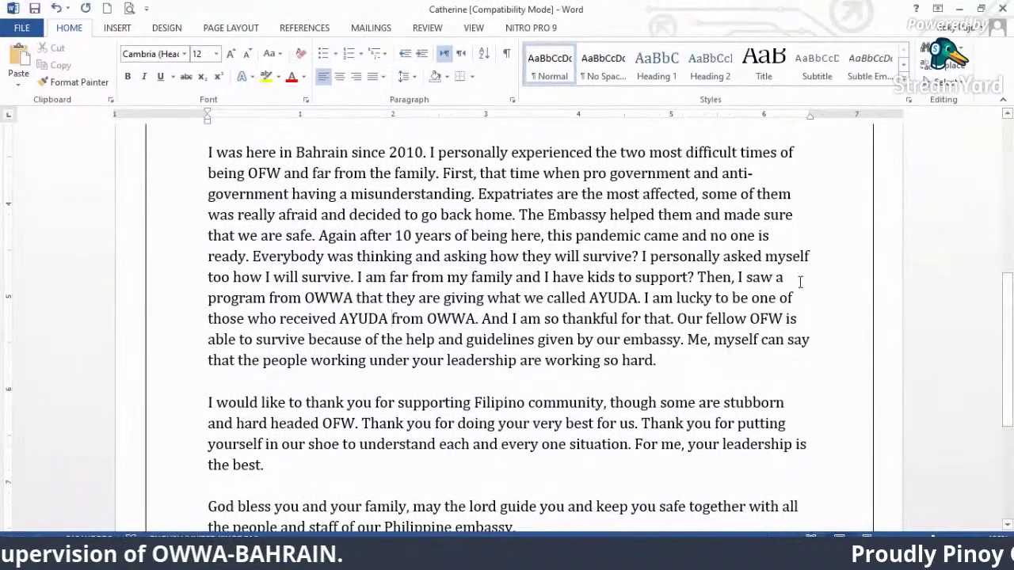
- Remove the question mark after "kids to support" and lowercase "Then", reading "kids to support then, I saw a program"
left_click(694, 276)
key("BackSpace")
key("BackSpace")
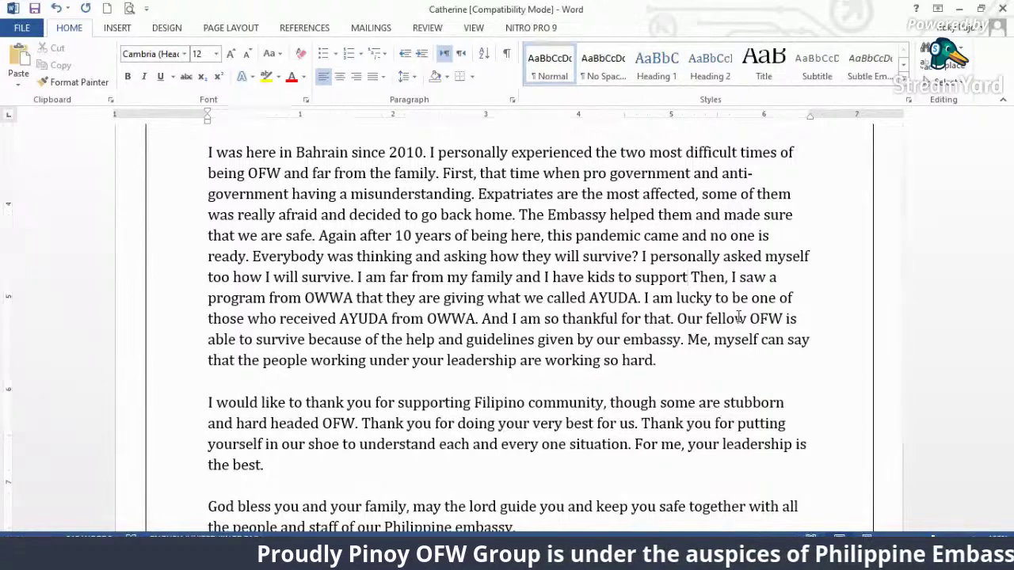
type("t")
key("BackSpace")
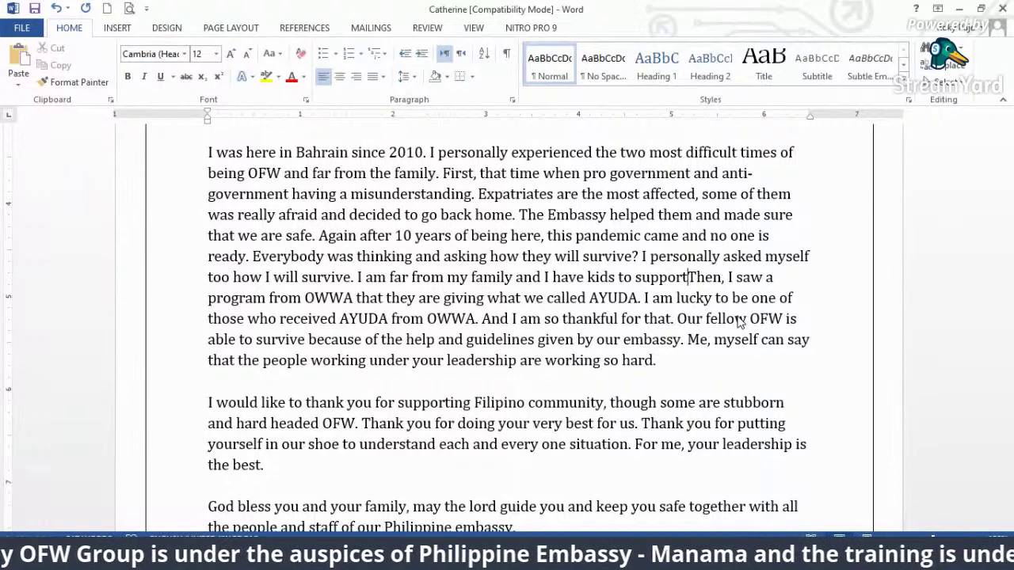
key("Delete")
type("t")
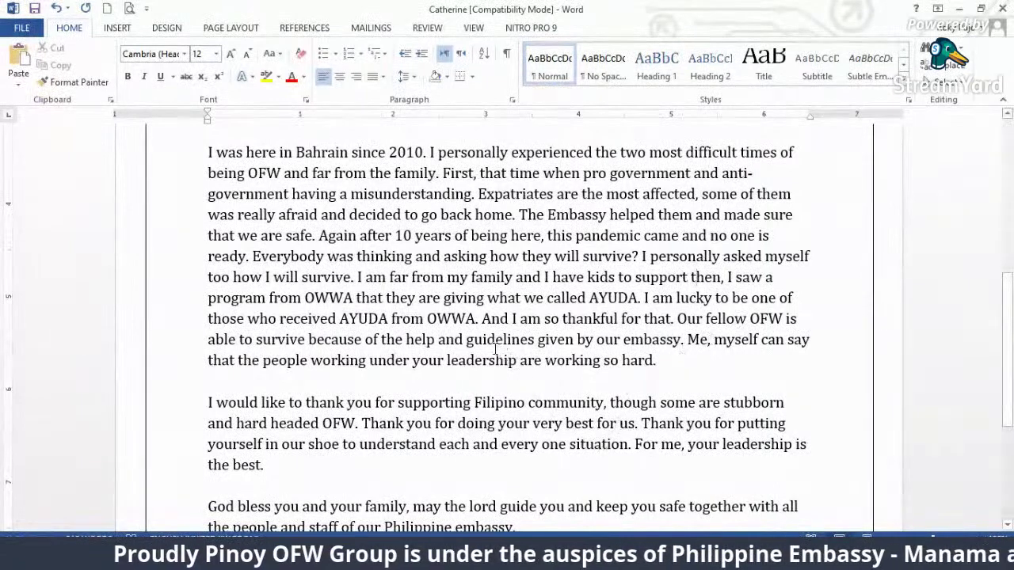
- Join the thankful sentence to the previous one as "from OWWA and I am so thankful", and change "fellow OFW" to "fellow OFW's"
left_click(479, 319)
key("BackSpace")
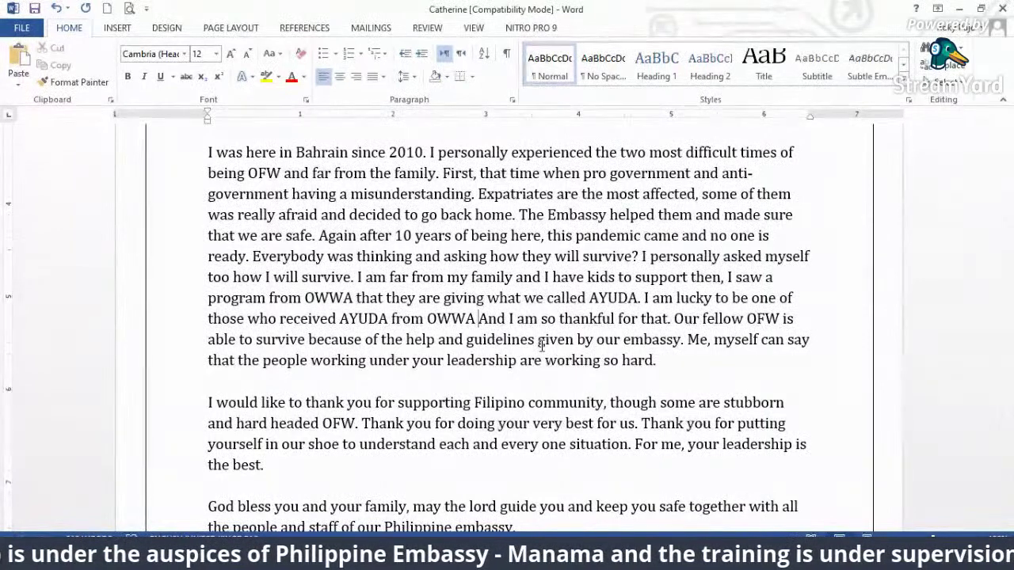
key("Delete")
type("a")
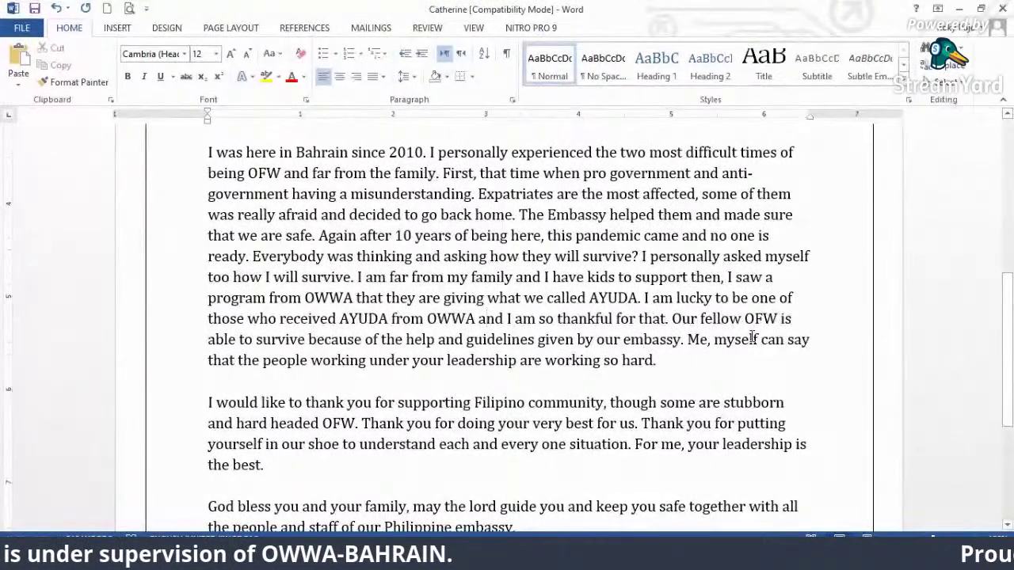
left_click(779, 319)
type("'s")
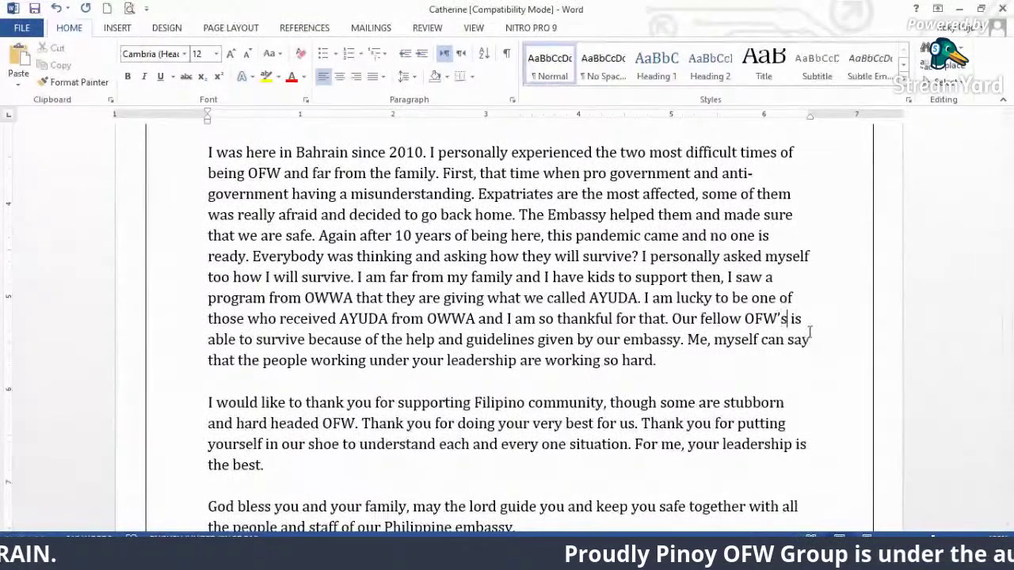
- Change "is" to "are" after "Our fellow OFW's" and replace "Me, myself" with "I" in the following sentence
key("BackSpace")
key("BackSpace")
key("BackSpace")
type("a")
key("BackSpace")
type("are")
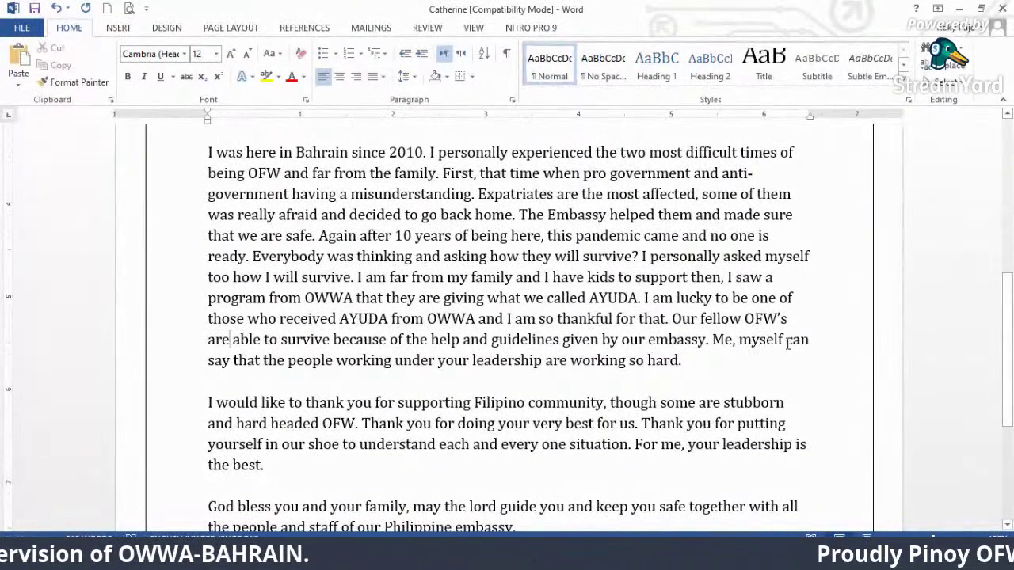
left_click_drag(784, 340, 721, 341)
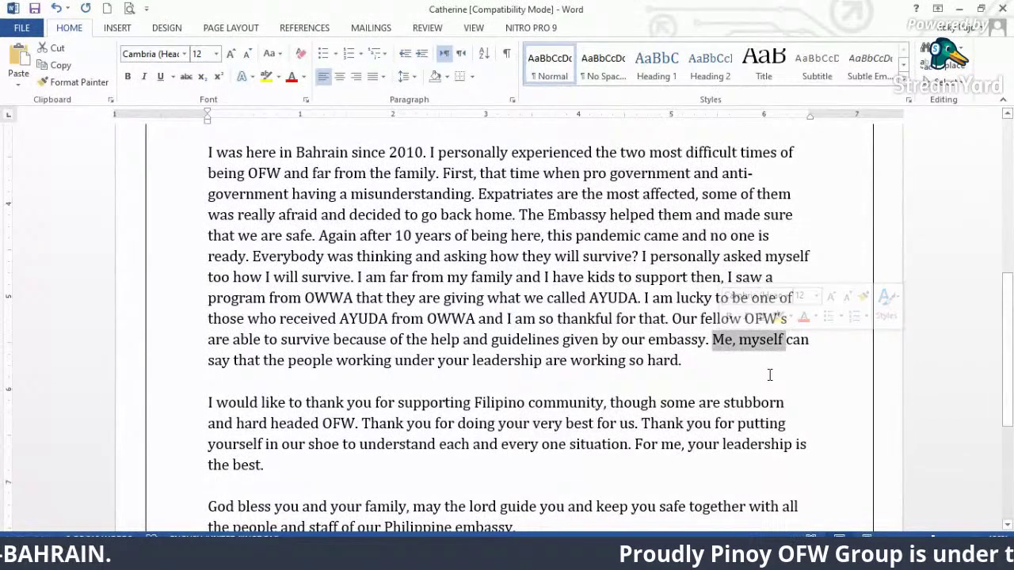
type("I")
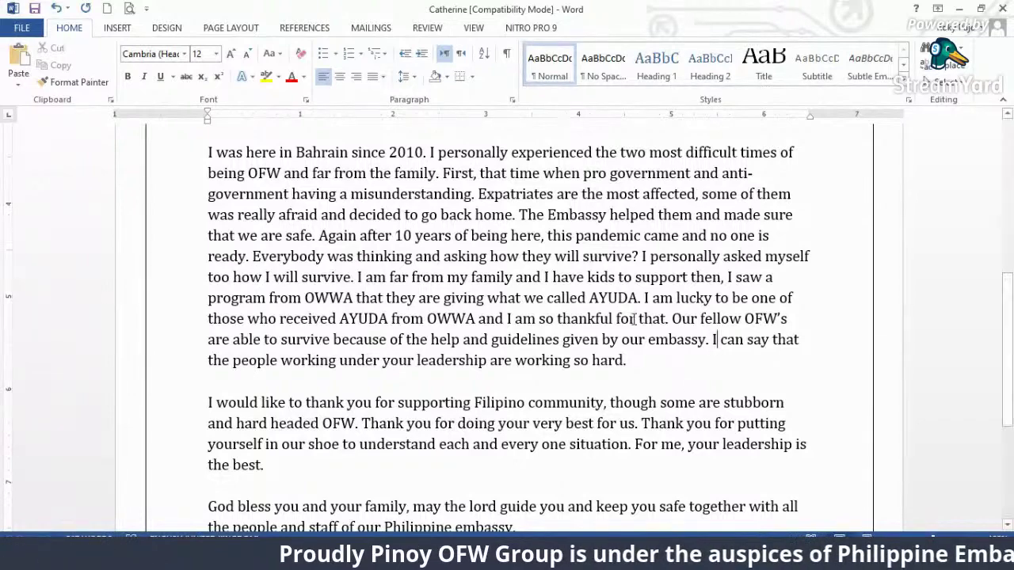
- Insert "the" before "Filipino community" in the thank-you paragraph and change "hard headed OFW" to "hard headed OFW's"
scroll(612, 320, "down", 4)
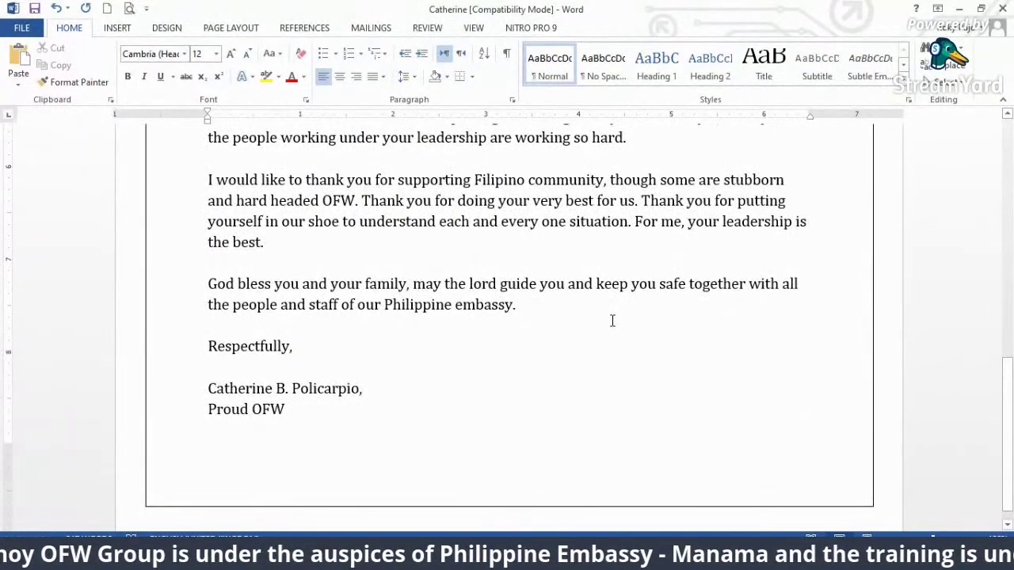
left_click(475, 180)
type("the")
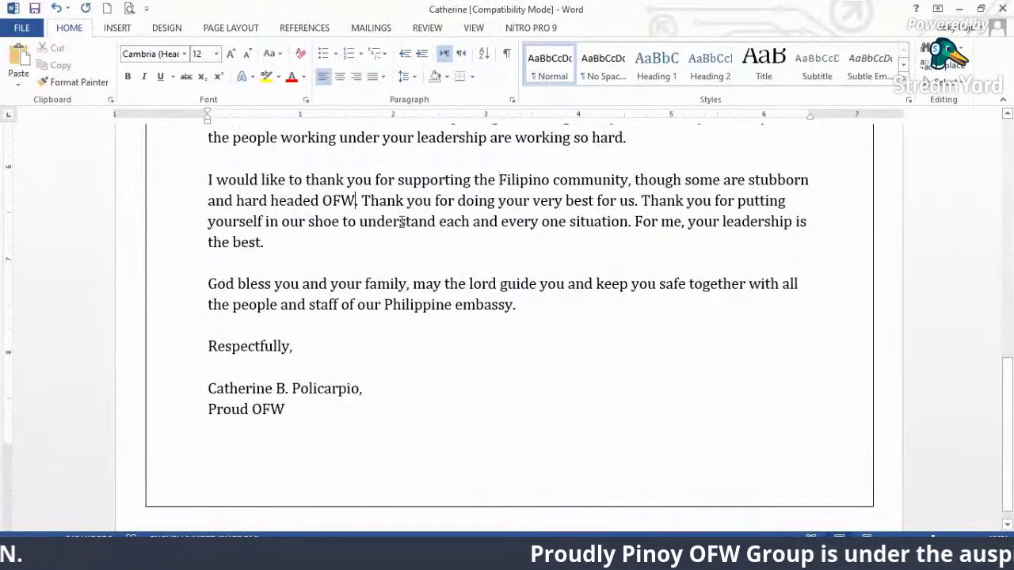
type("'s")
left_click(539, 221)
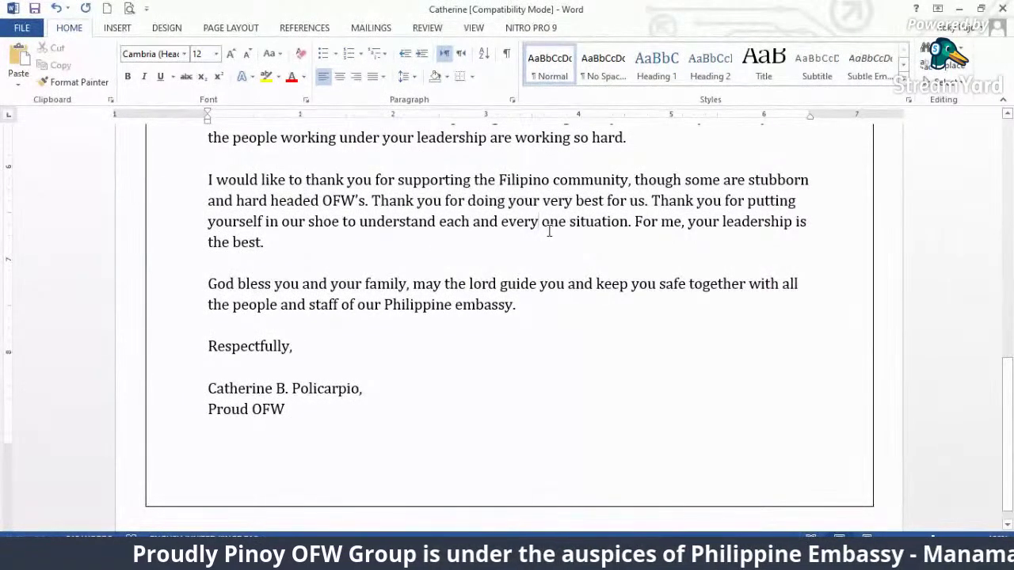
left_click(652, 203)
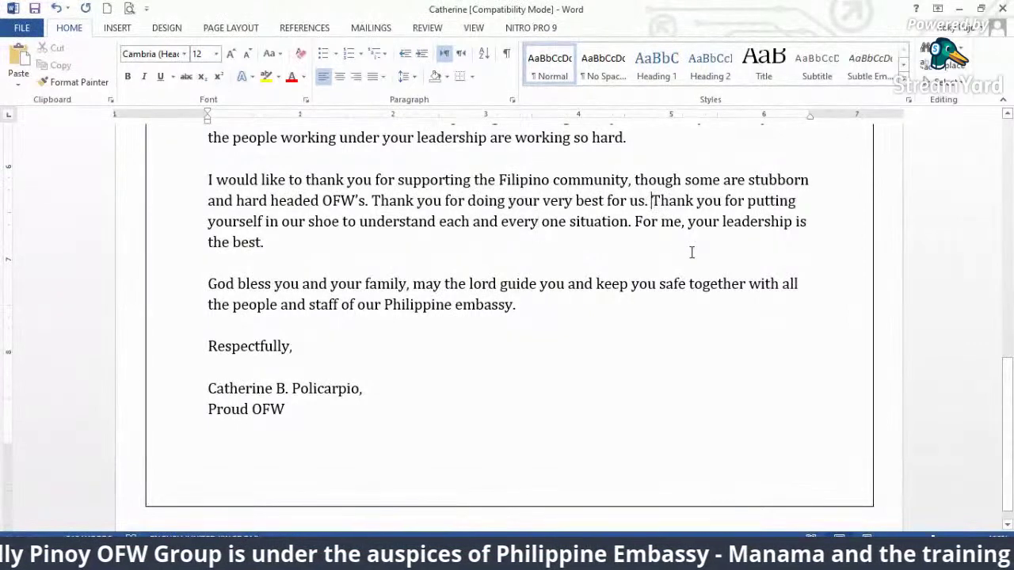
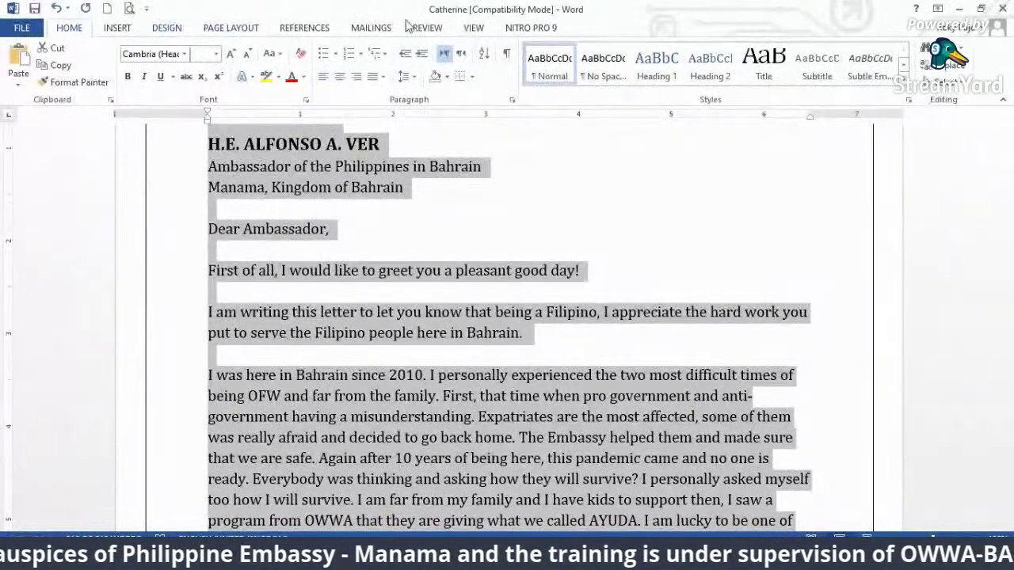
- Check the word count of the selected letter and look it over from the signature back to the title
left_click(444, 30)
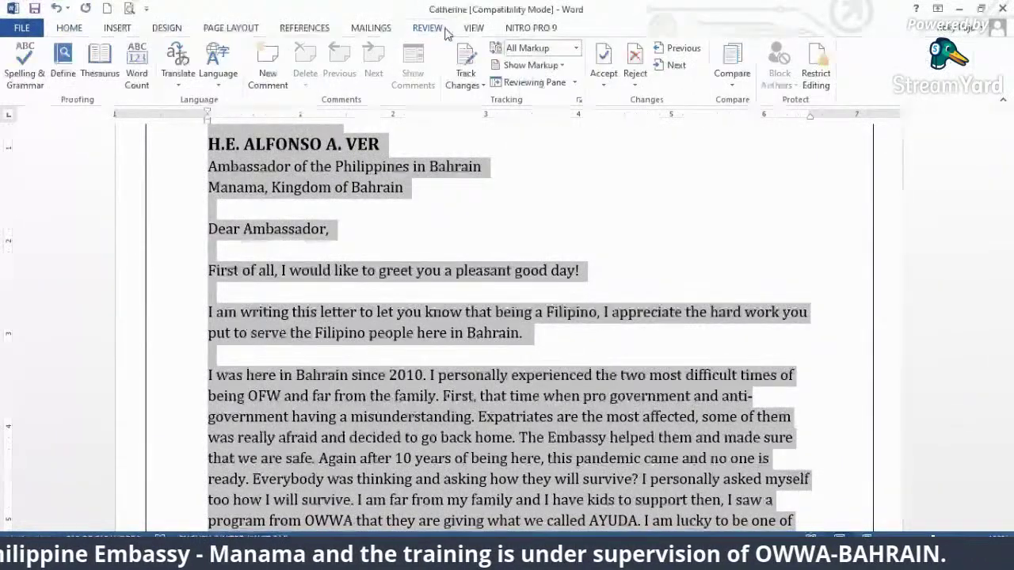
left_click(136, 67)
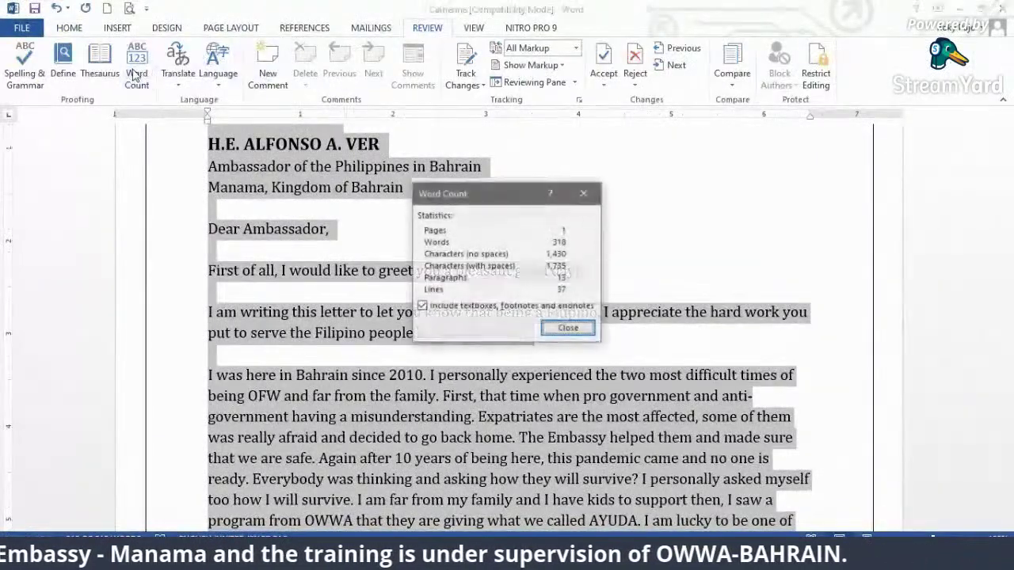
left_click(590, 331)
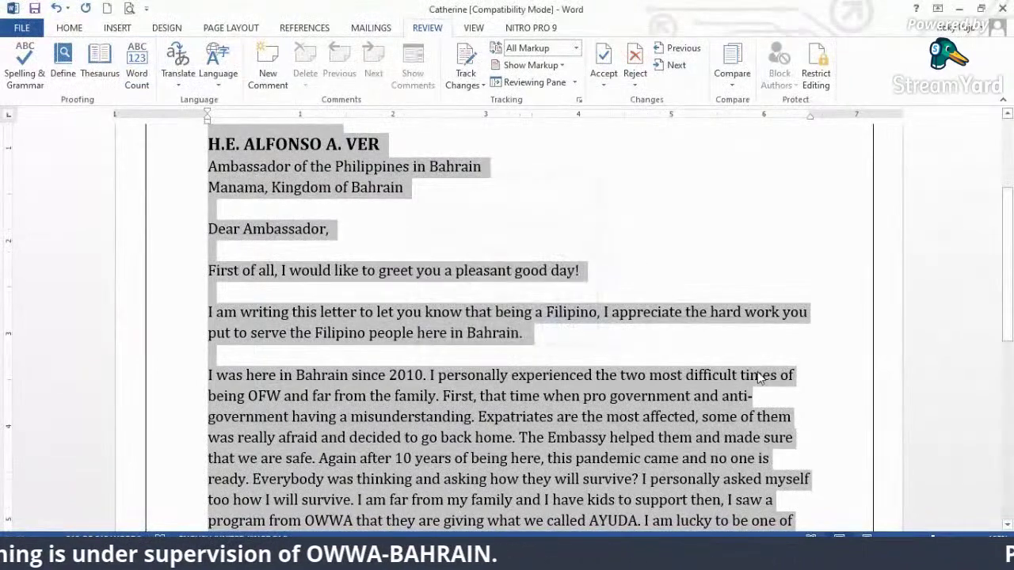
scroll(689, 363, "down", 8)
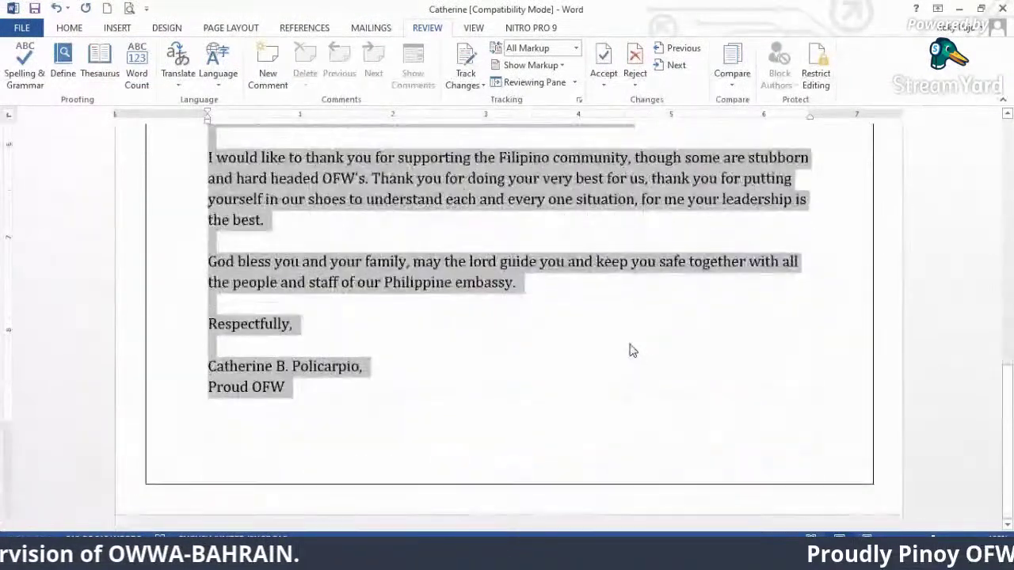
scroll(631, 351, "down", 2)
scroll(631, 351, "up", 10)
left_click(630, 344)
scroll(630, 345, "up", 3)
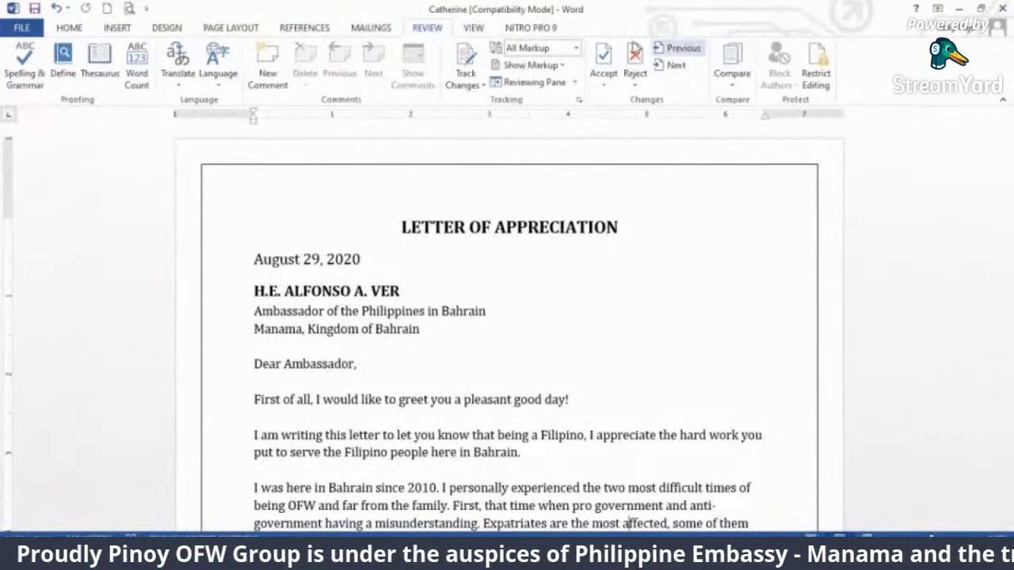
- Switch to the next trainee's document, headed "OPEN LETTER", and enlarge its text for review
left_click(162, 559)
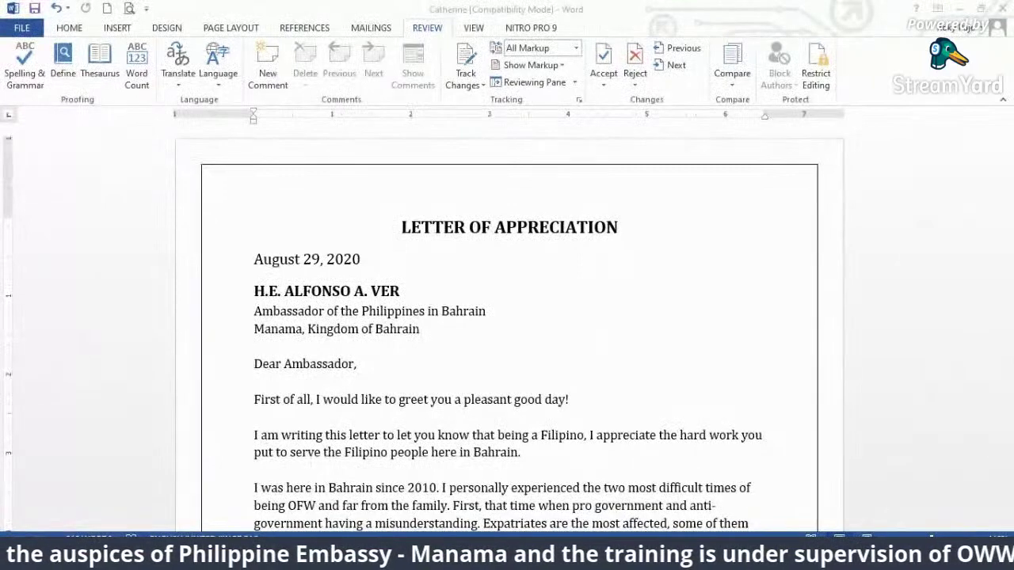
left_click(629, 524)
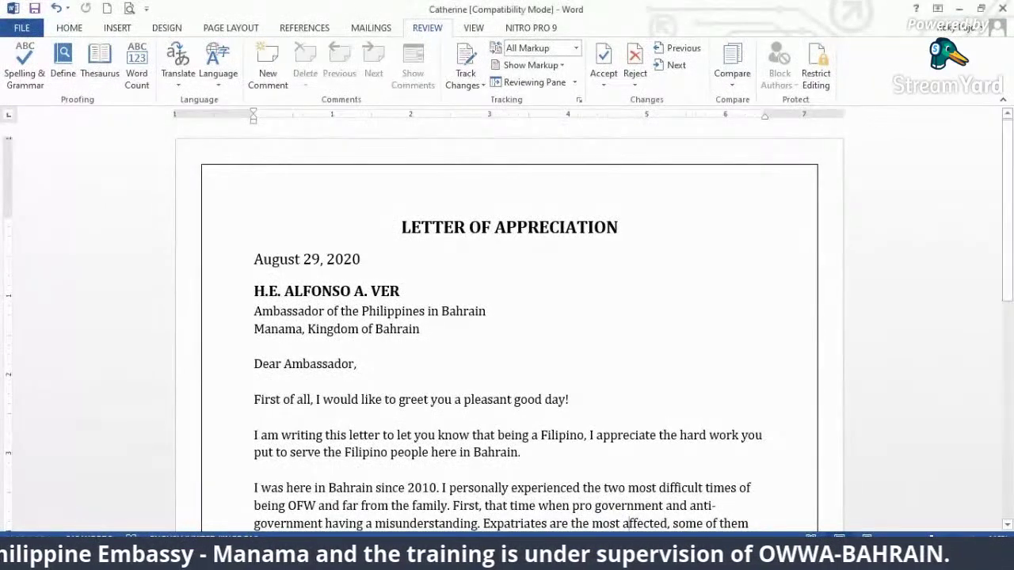
key("alt+Tab")
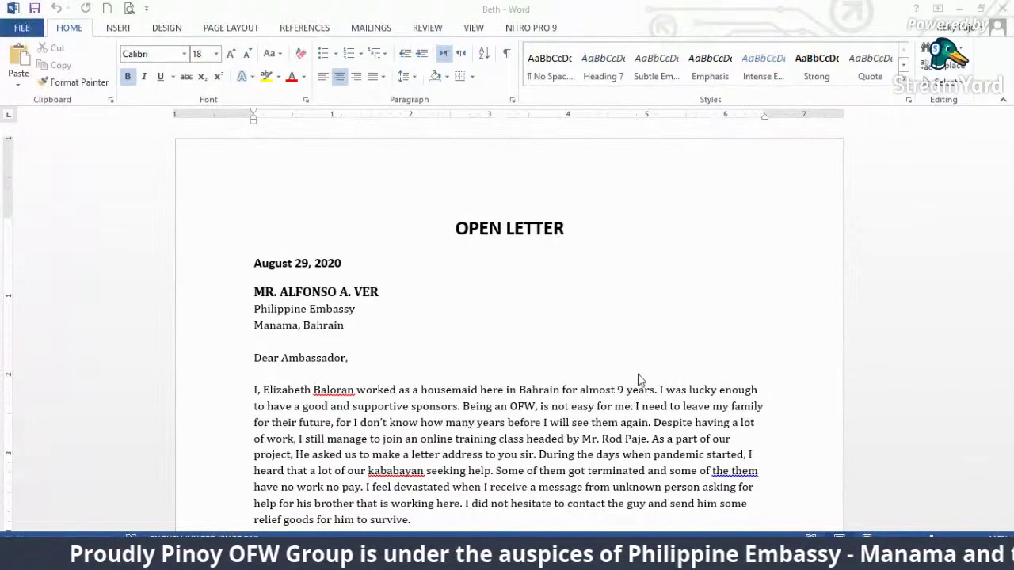
scroll(640, 381, "down", 1)
scroll(644, 359, "up", 1)
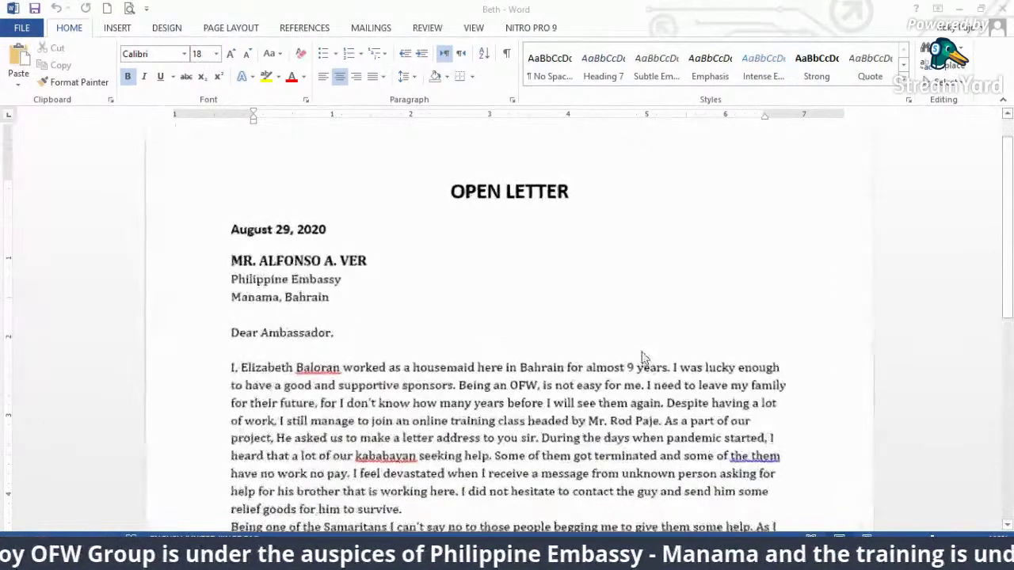
scroll(643, 358, "up", 2, "ctrl")
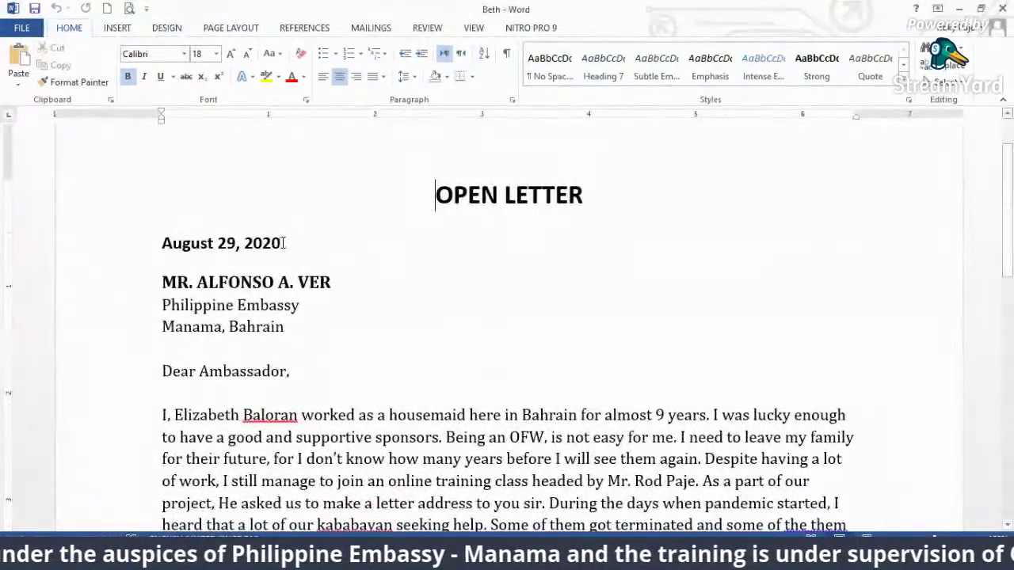
- Remove the bold from the letter's date and replace "MR." with "H.E." before the ambassador's name
left_click_drag(282, 243, 161, 246)
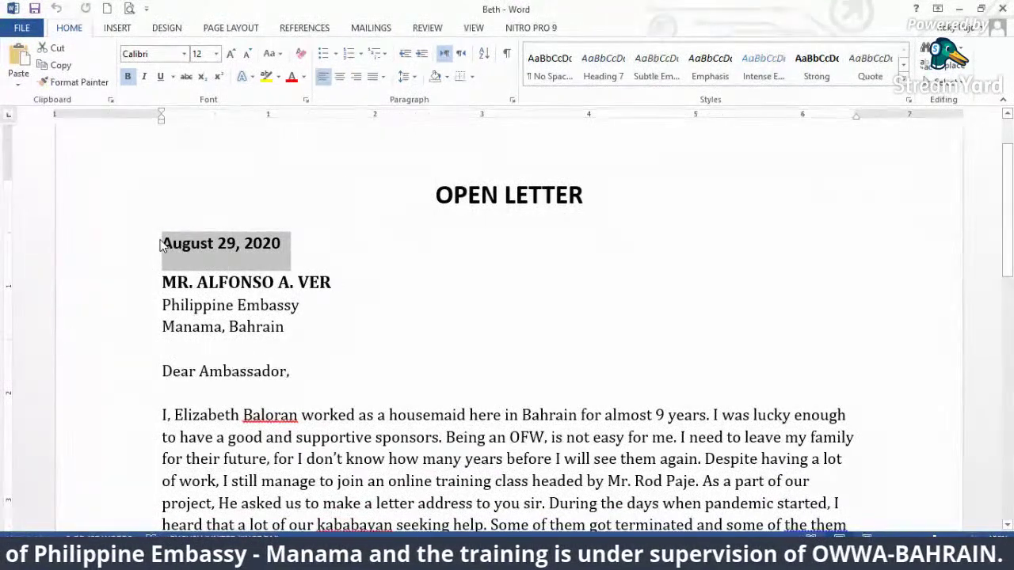
key("ctrl+b")
left_click(197, 271)
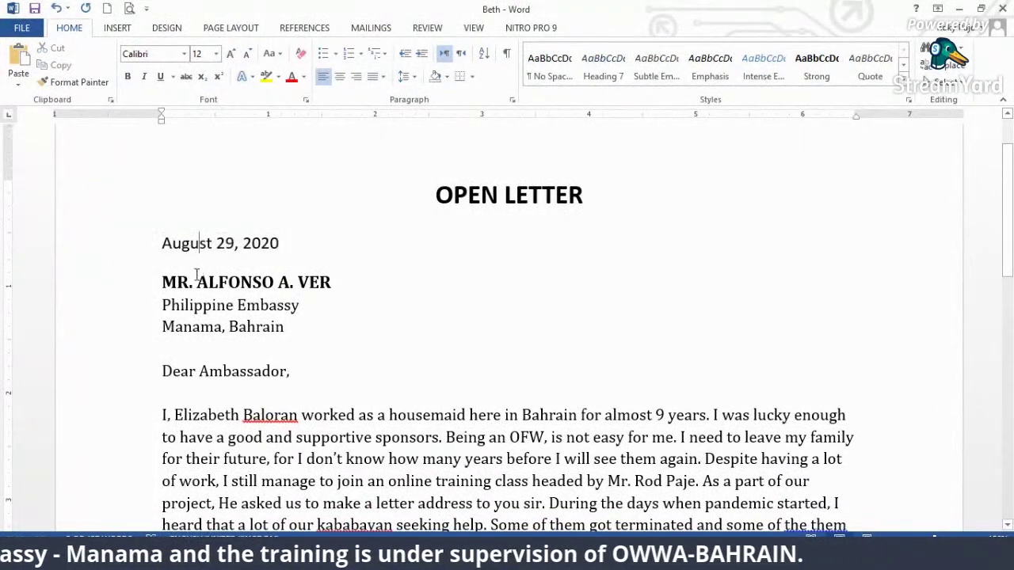
left_click_drag(196, 281, 167, 283)
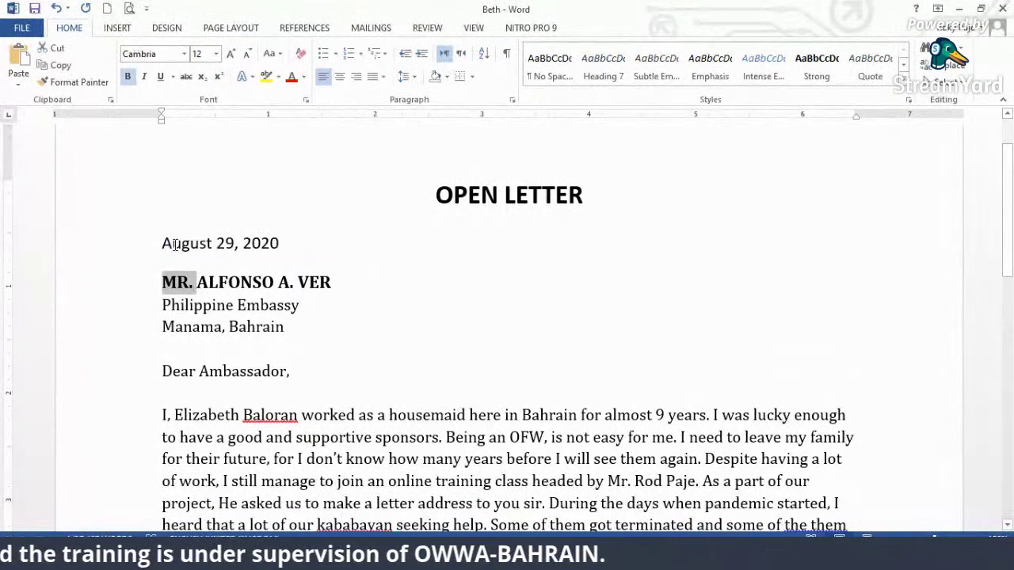
type("H.E.")
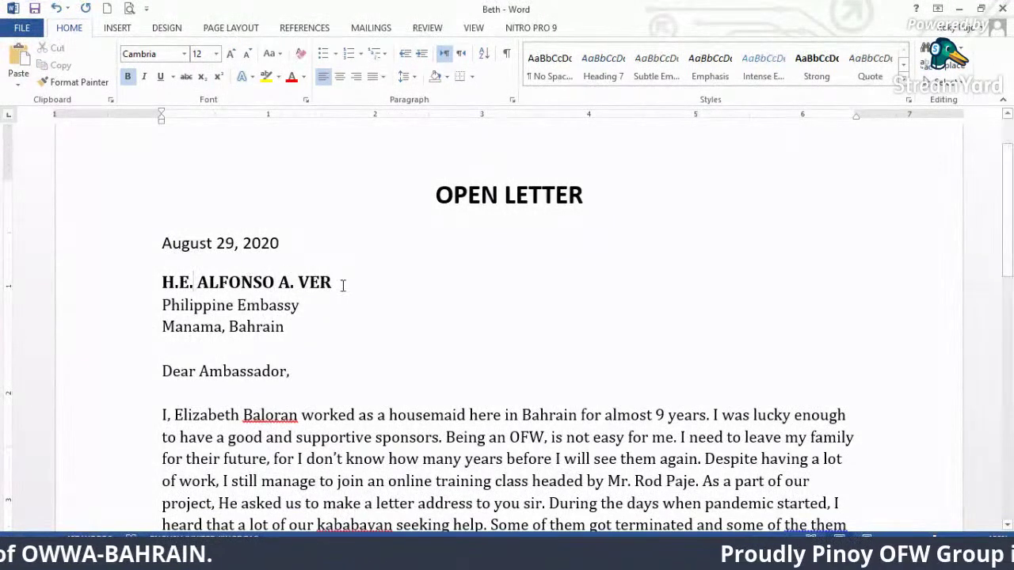
- Add a non-bold line reading "Ambassador" below the recipient's name, above "Philippine Embassy"
key("Return")
type("AMbas")
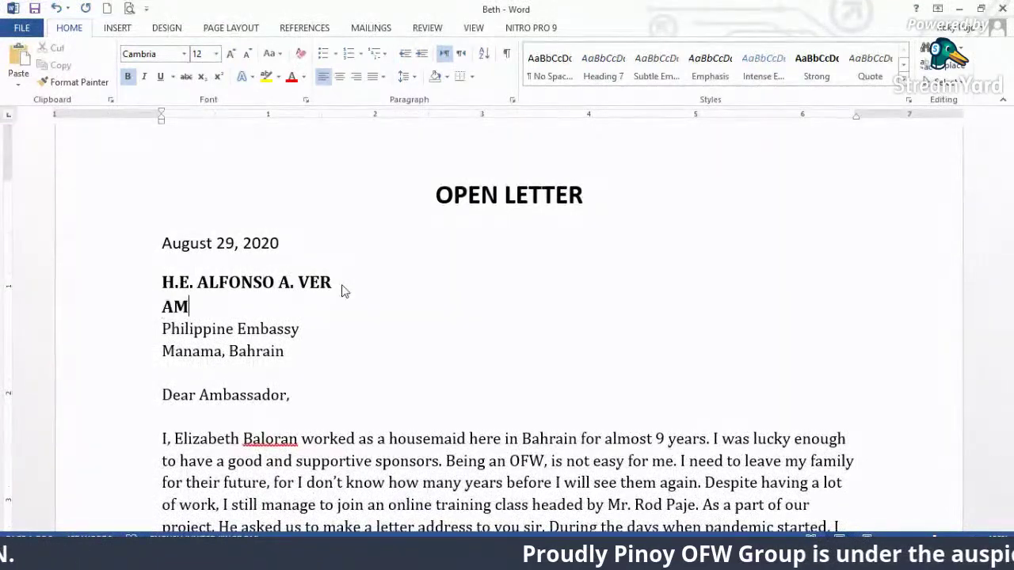
key("BackSpace")
key("BackSpace")
key("BackSpace")
key("BackSpace")
type("mbass")
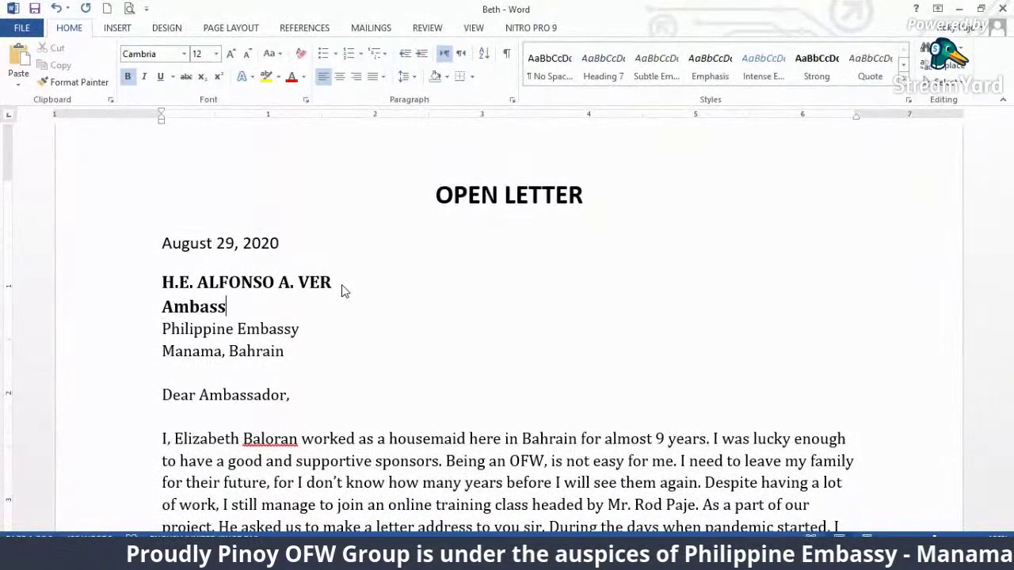
type("ado")
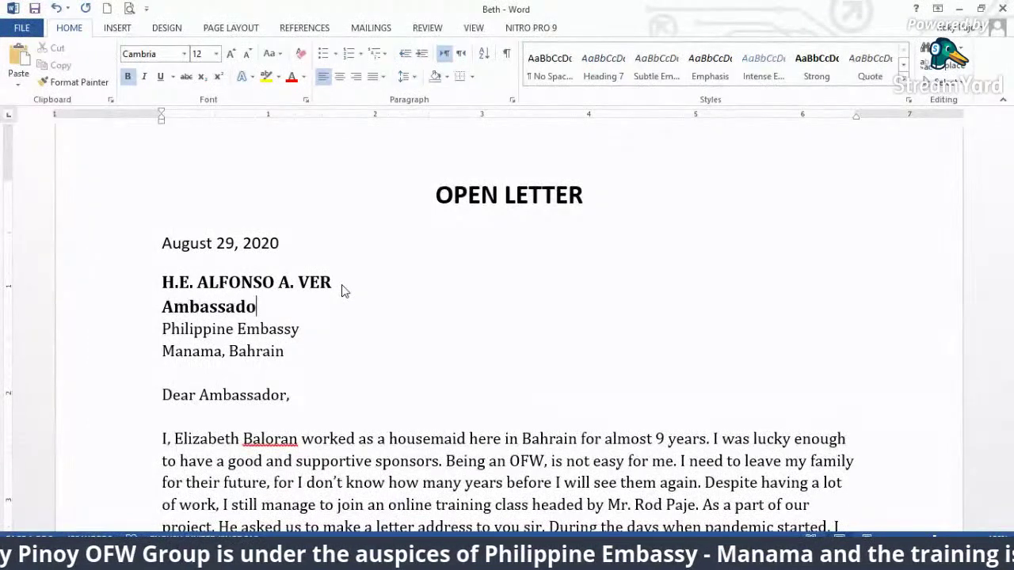
type("r")
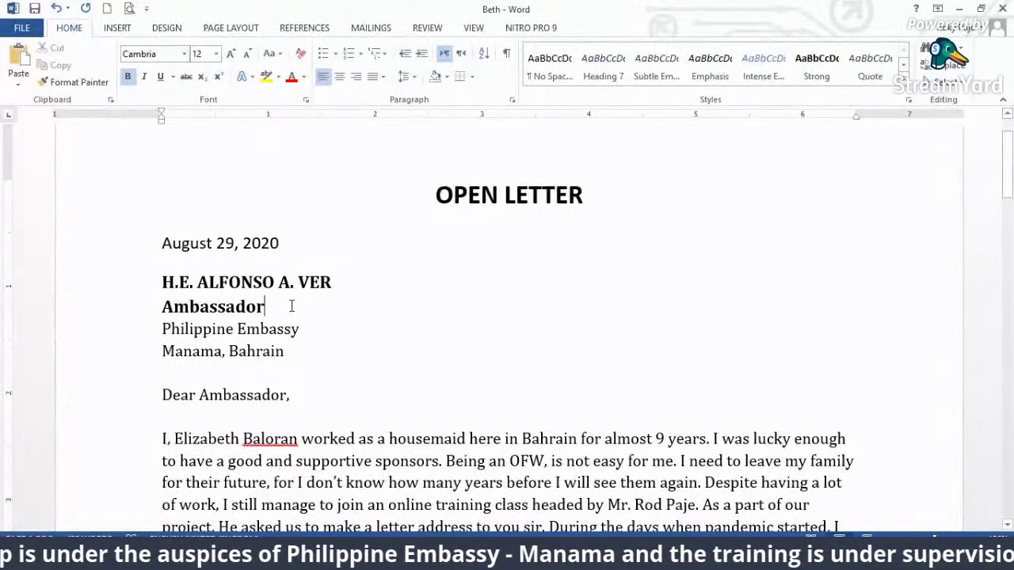
left_click_drag(274, 305, 135, 302)
key("ctrl+b")
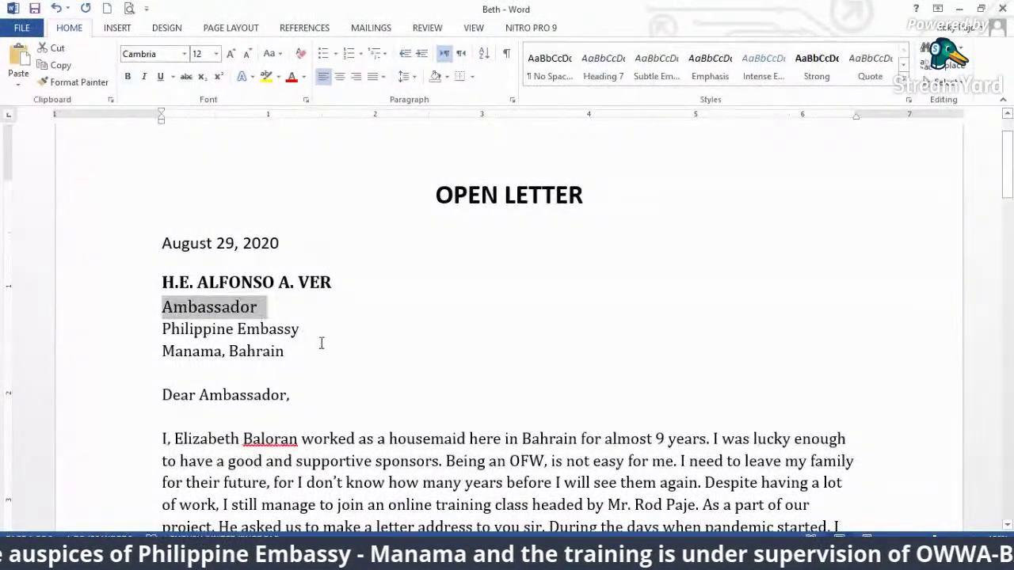
- Insert "Kingdom of" before "Bahrain" in the address line so it reads "Manama, Kingdom of Bahrain"
left_click(232, 350)
type("Kingd")
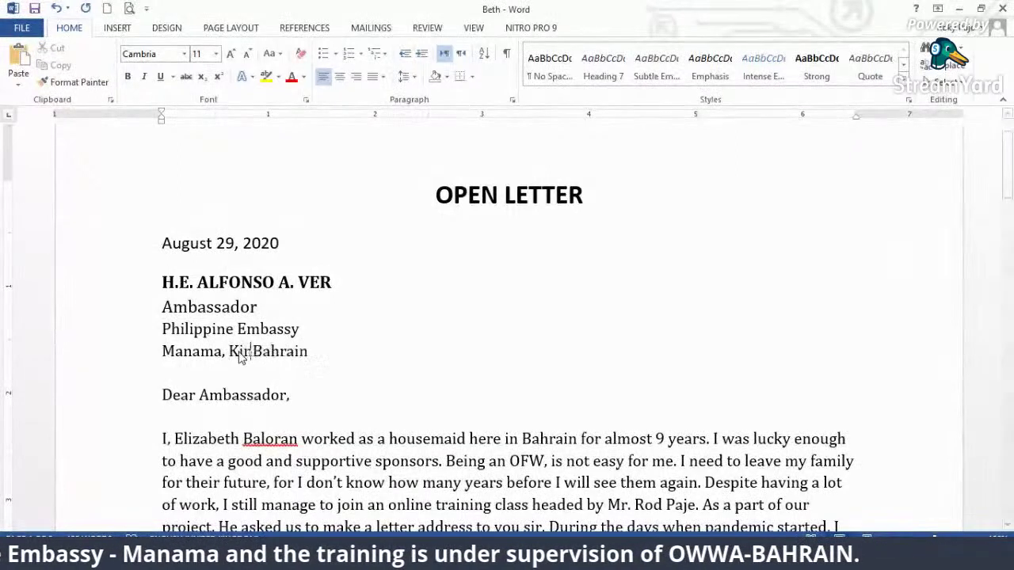
type("m")
key("BackSpace")
type("pm")
key("BackSpace")
key("BackSpace")
key("BackSpace")
type("om of")
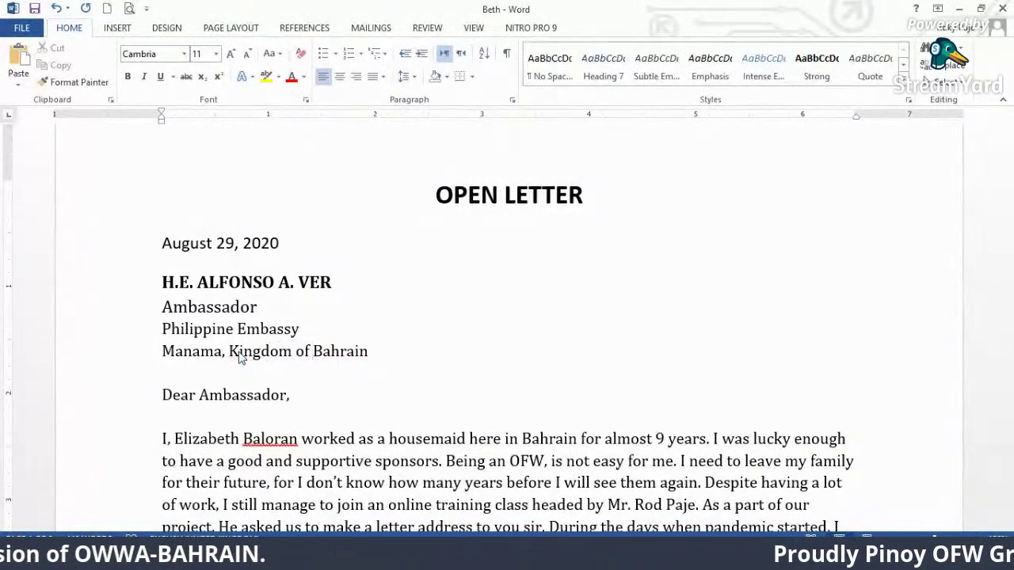
- Change "worked" to "working" before "as a housemaid here in Bahrain" in the opening sentence
scroll(309, 340, "down", 2)
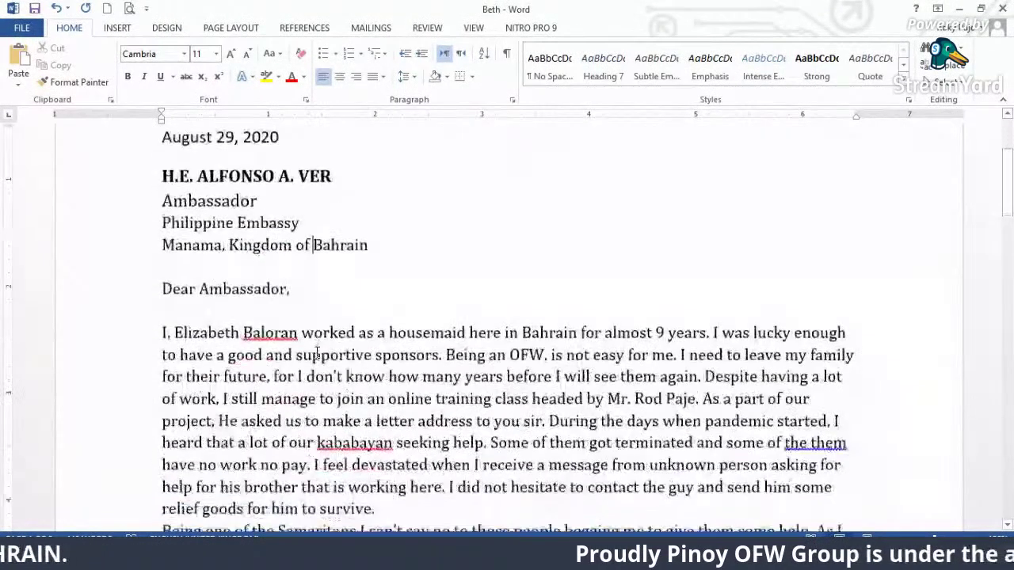
scroll(318, 340, "down", 3)
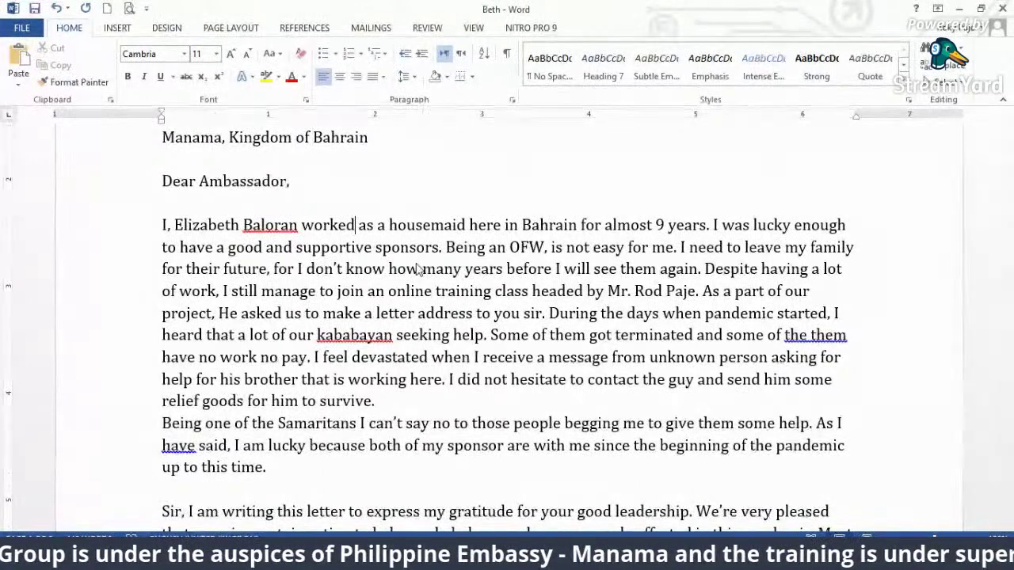
key("BackSpace")
key("BackSpace")
type("ing")
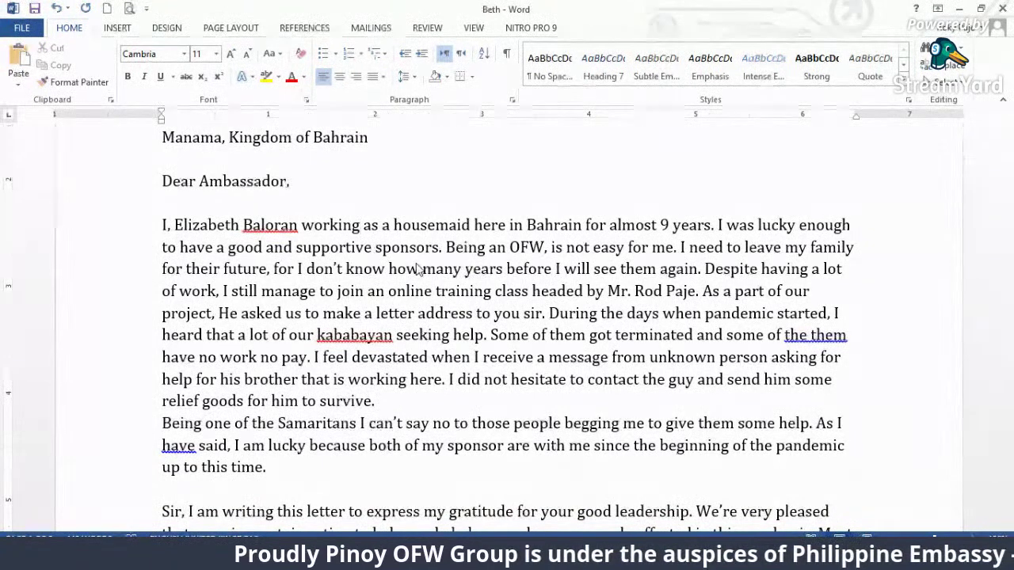
- Insert "it" before "is not easy for me" and replace the period after "for me" with a comma
left_click(552, 249)
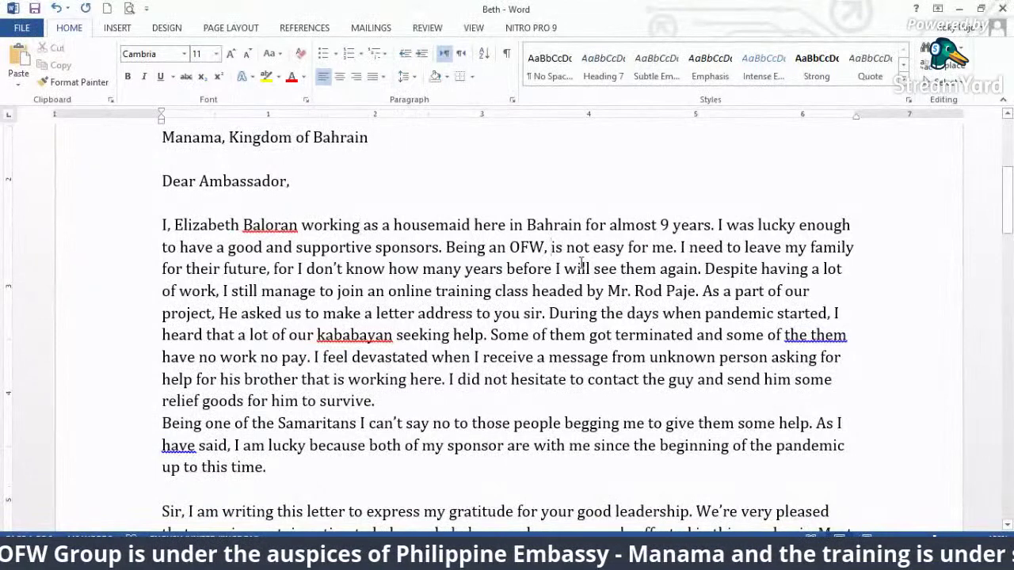
type("it i")
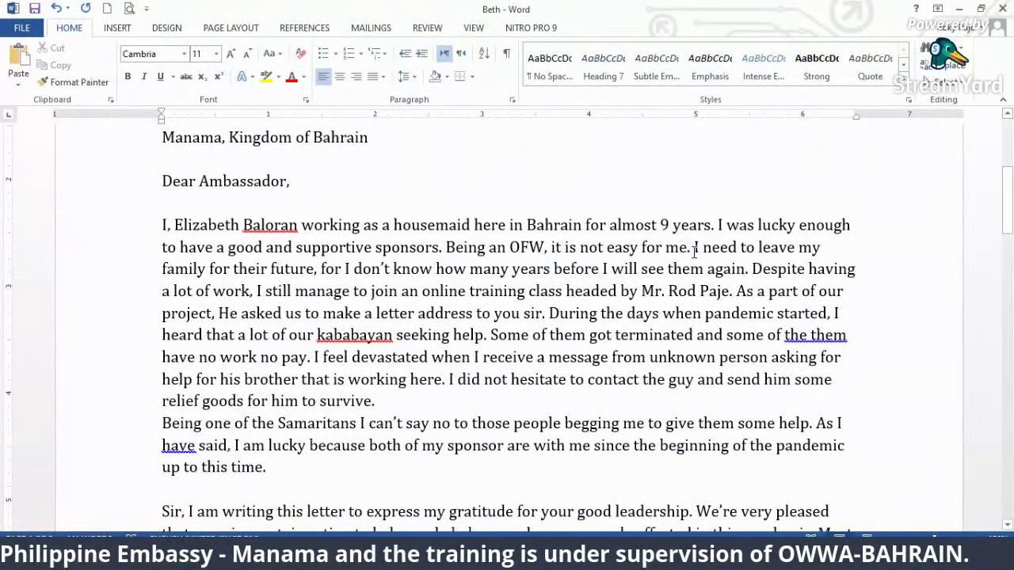
key("Left")
key("BackSpace")
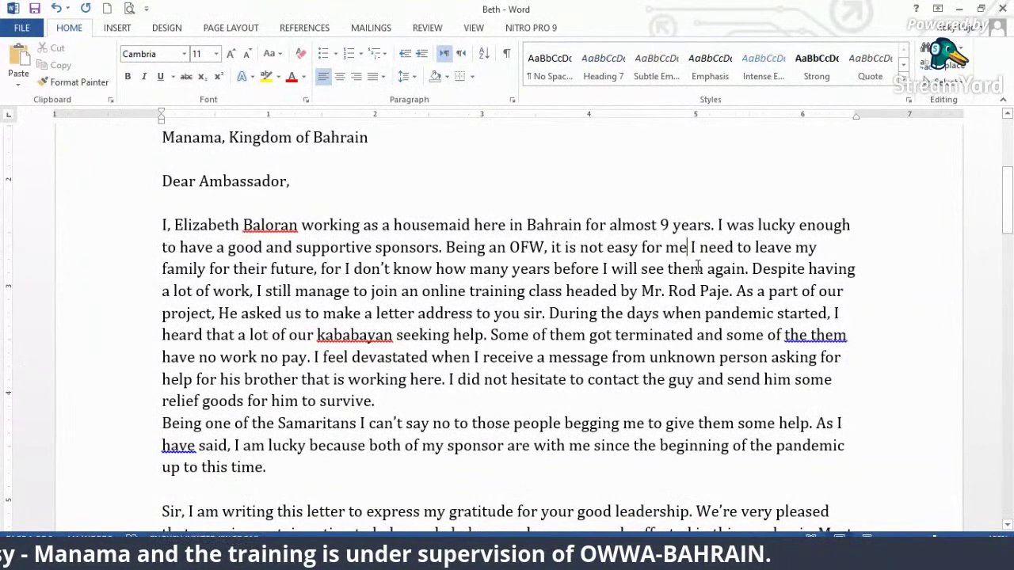
type(",")
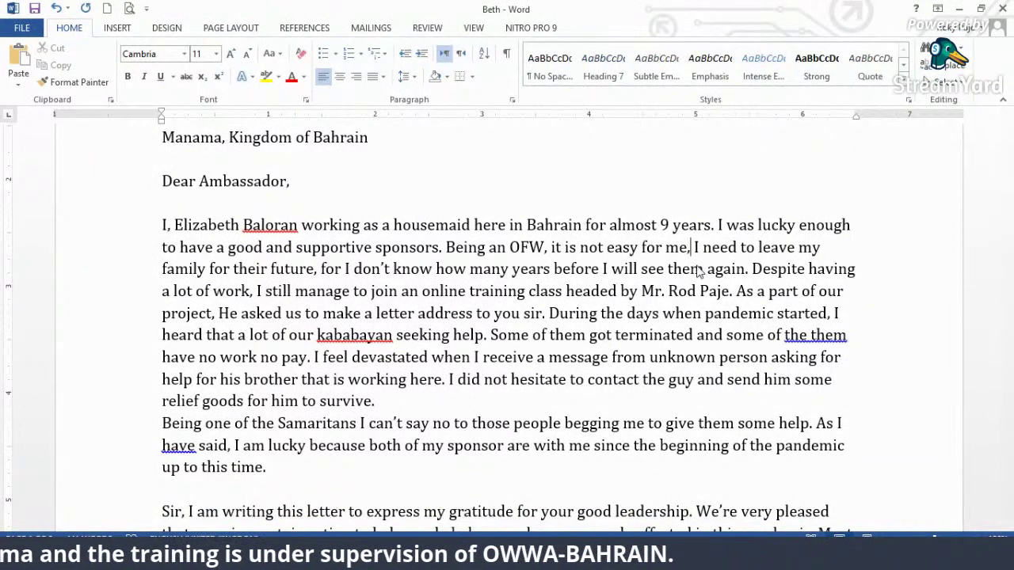
left_click(780, 270)
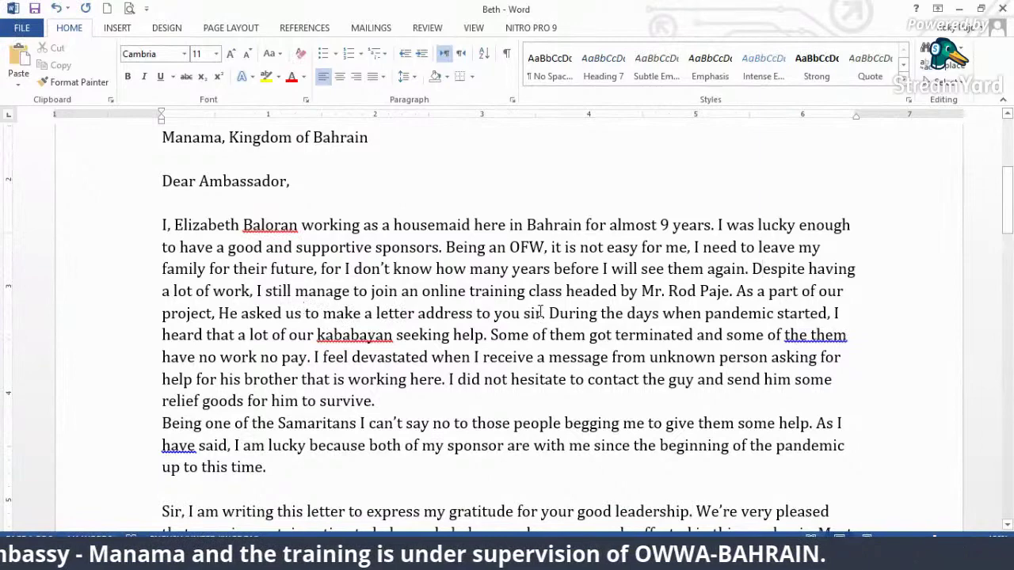
- Insert "are" before "seeking help" in the sentence about the kababayan during the pandemic
scroll(745, 300, "down", 2)
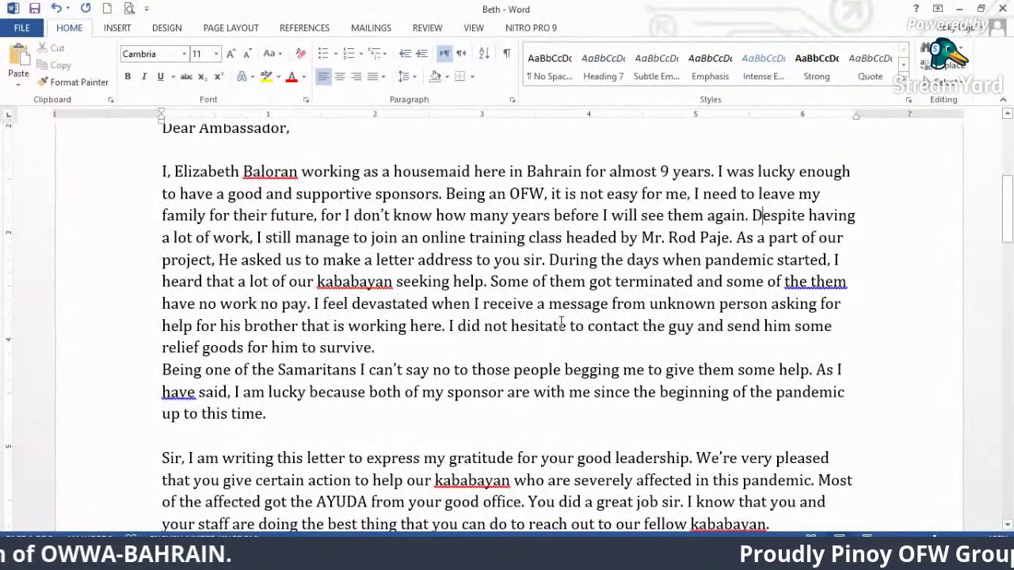
scroll(561, 323, "down", 2)
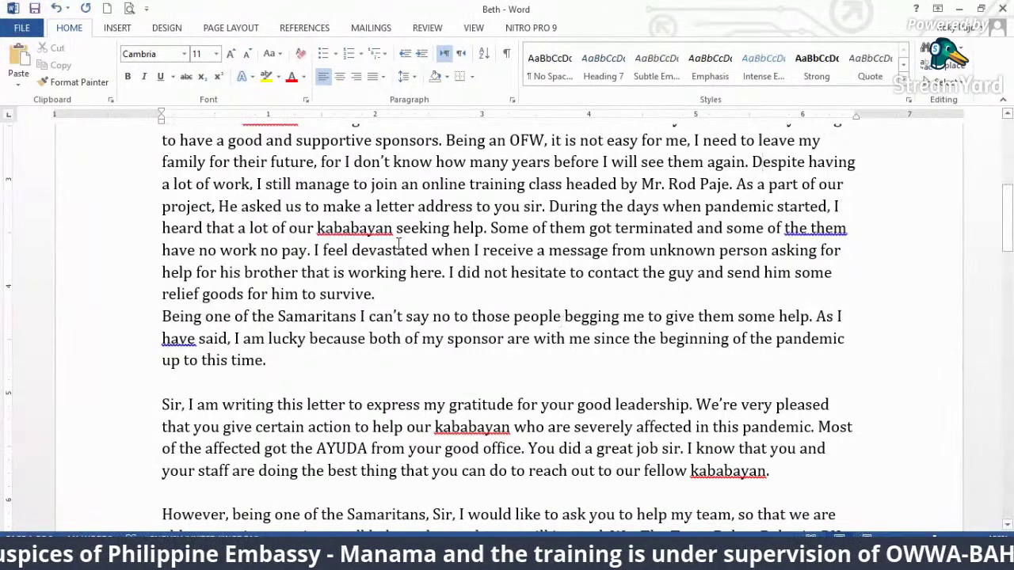
left_click(397, 228)
type("are")
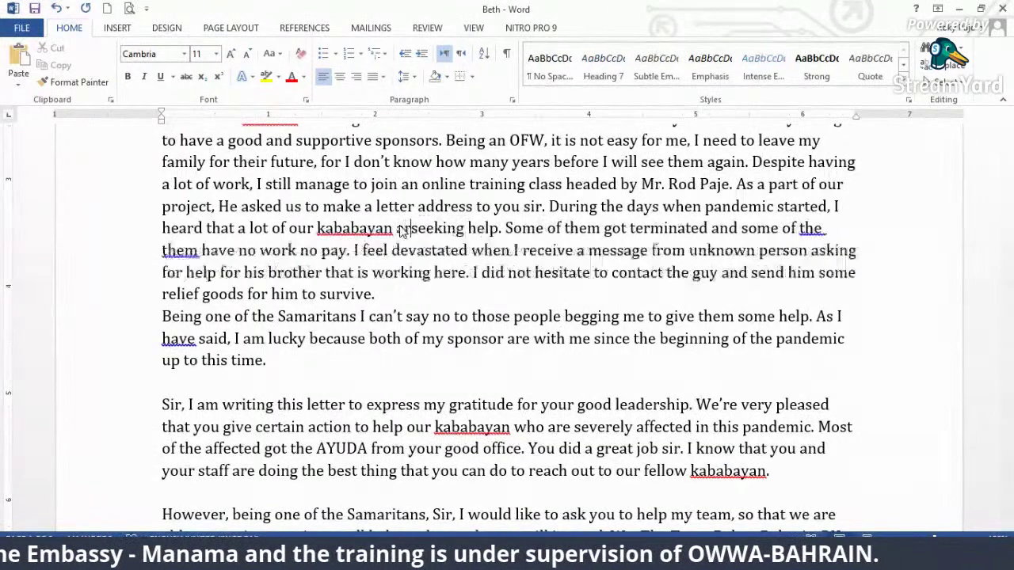
left_click(532, 228)
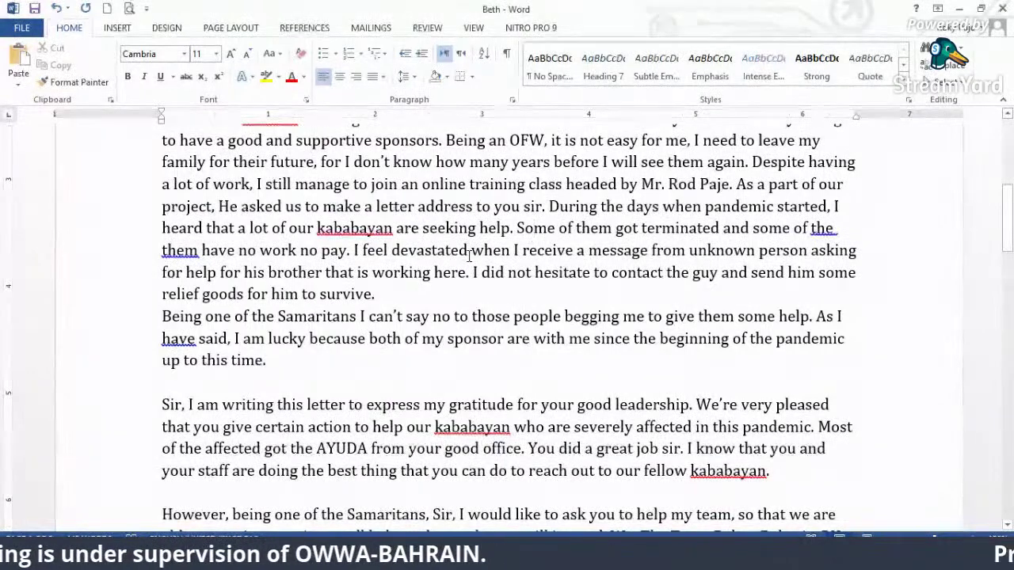
- Delete the extra "the" before "them" so the sentence reads "some of them have no work no pay"
left_click(835, 228)
key("BackSpace")
key("BackSpace")
key("BackSpace")
key("BackSpace")
key("BackSpace")
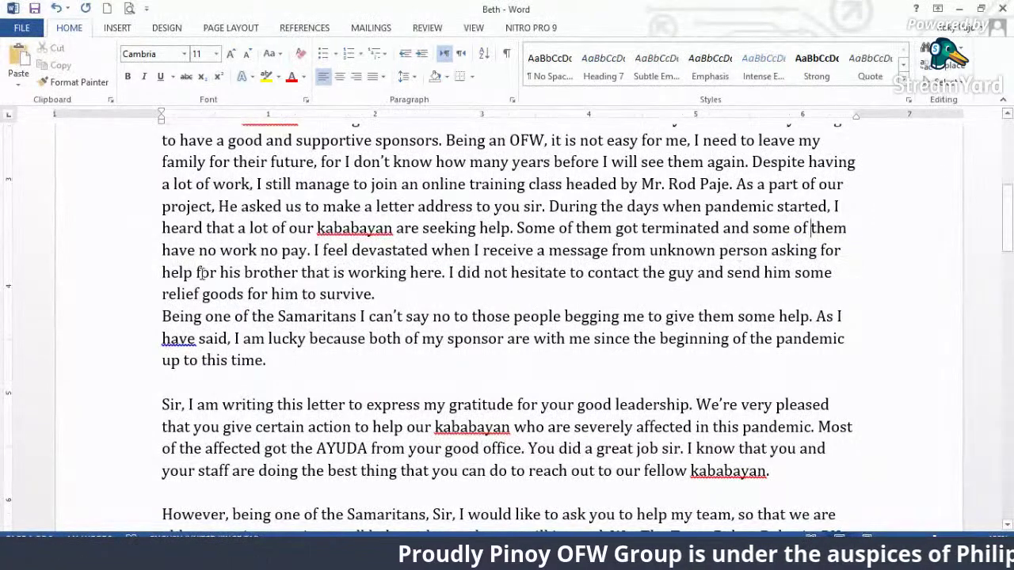
left_click(283, 252)
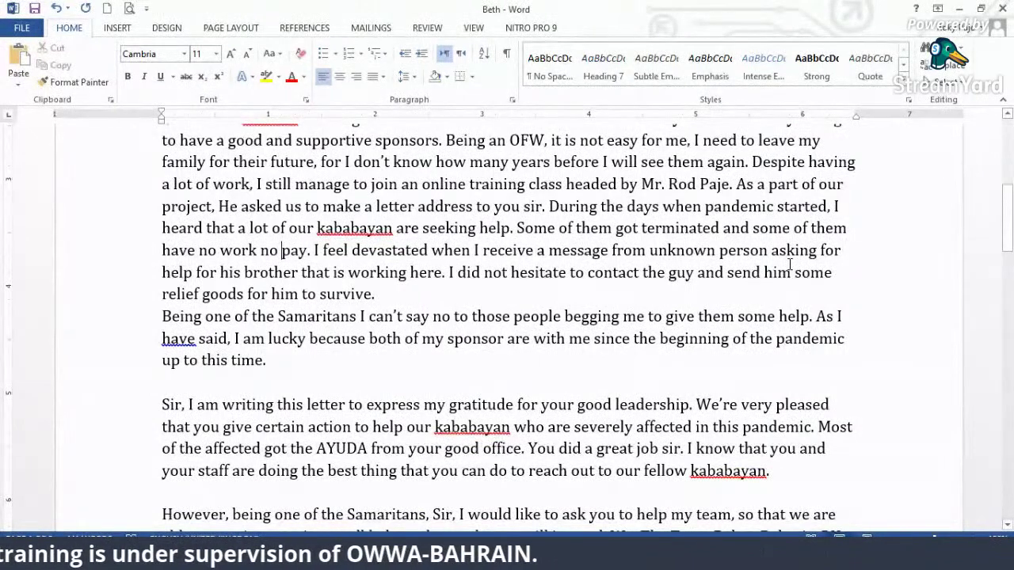
- Join the paragraph starting "Being one of the Samaritans" to the preceding one and insert "Good" before "Samaritans"
left_click(413, 297)
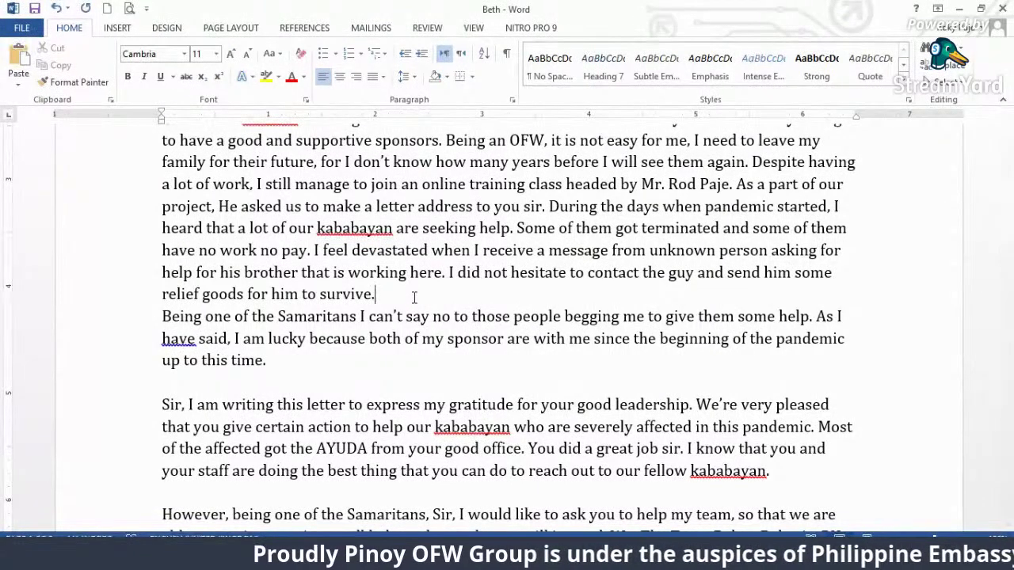
key("Delete")
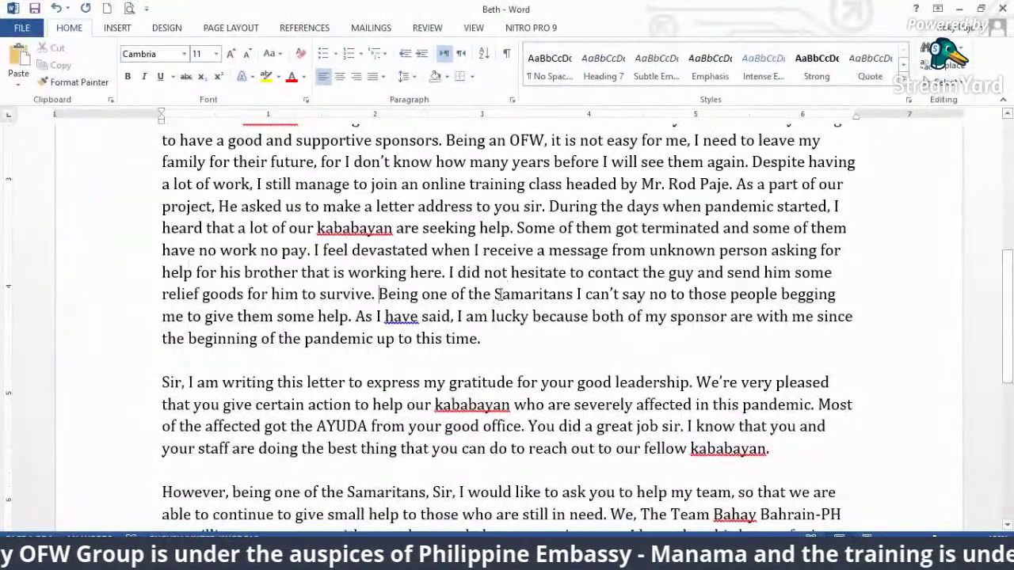
key("ctrl+Right")
key("ctrl+Right")
key("ctrl+Right")
key("ctrl+Right")
type("Good")
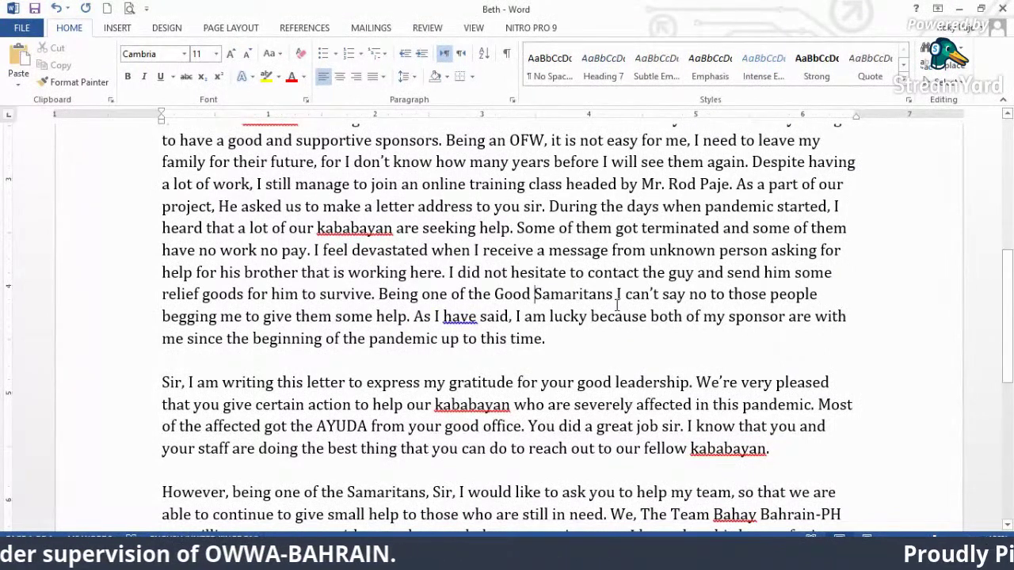
- Check the grammar flags around "As I have said" and ignore the one on "help" once
right_click(468, 316)
key("Escape")
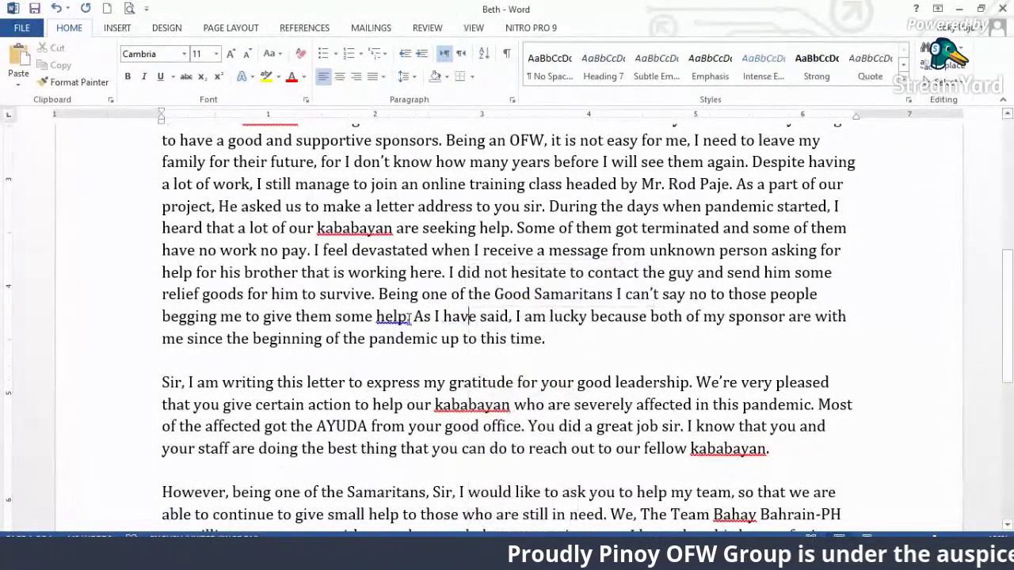
right_click(400, 319)
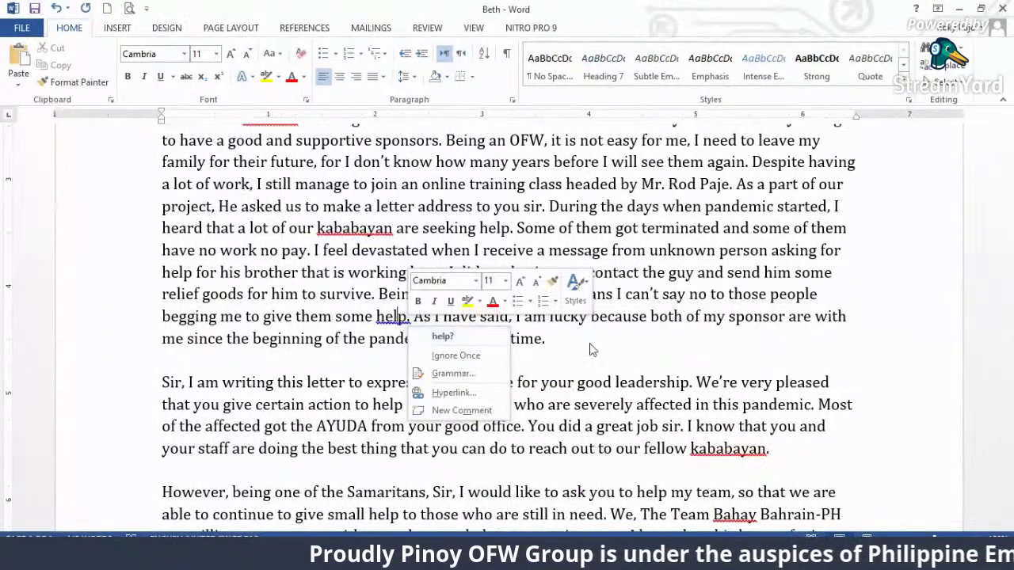
key("Escape")
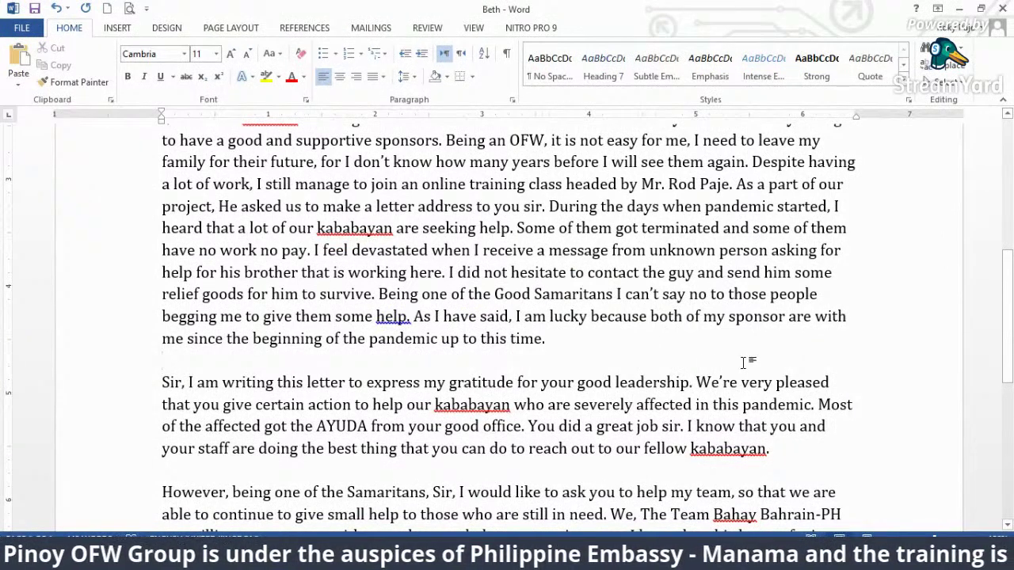
right_click(384, 317)
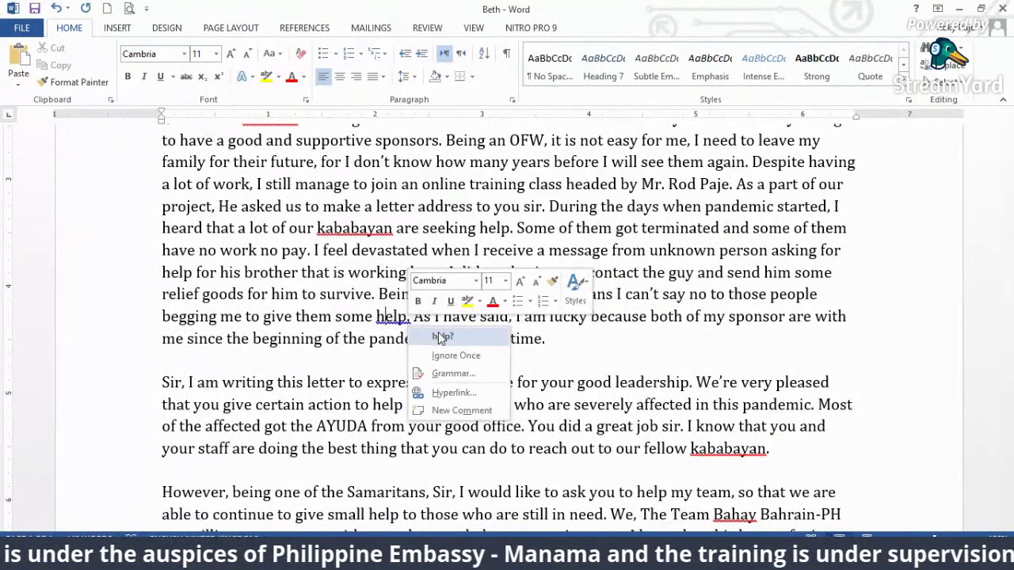
left_click(455, 356)
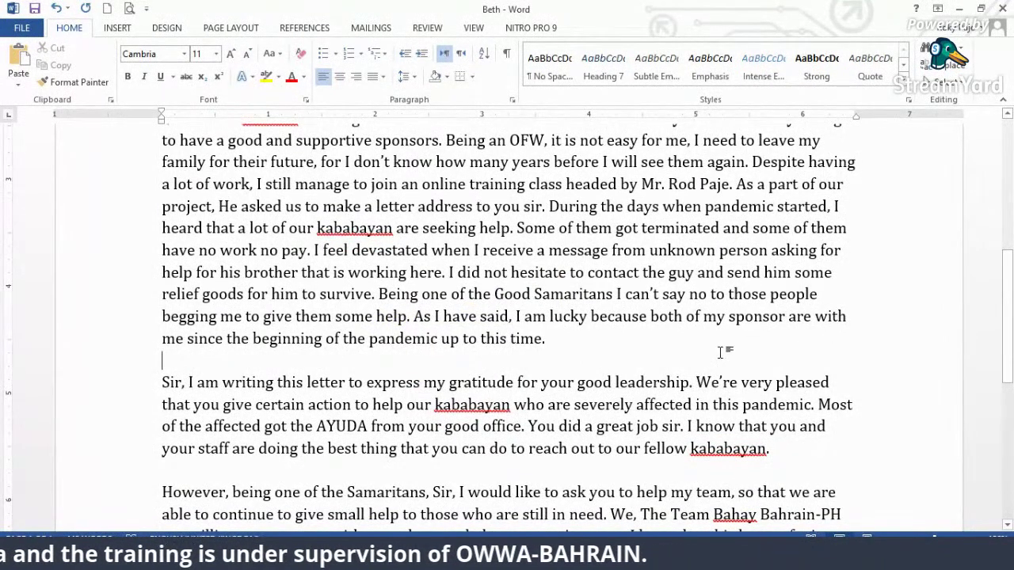
- Change "kababayan" to "kababayans" before "who are severely affected" and before "are seeking help"
scroll(720, 353, "down", 3)
scroll(720, 360, "down", 1)
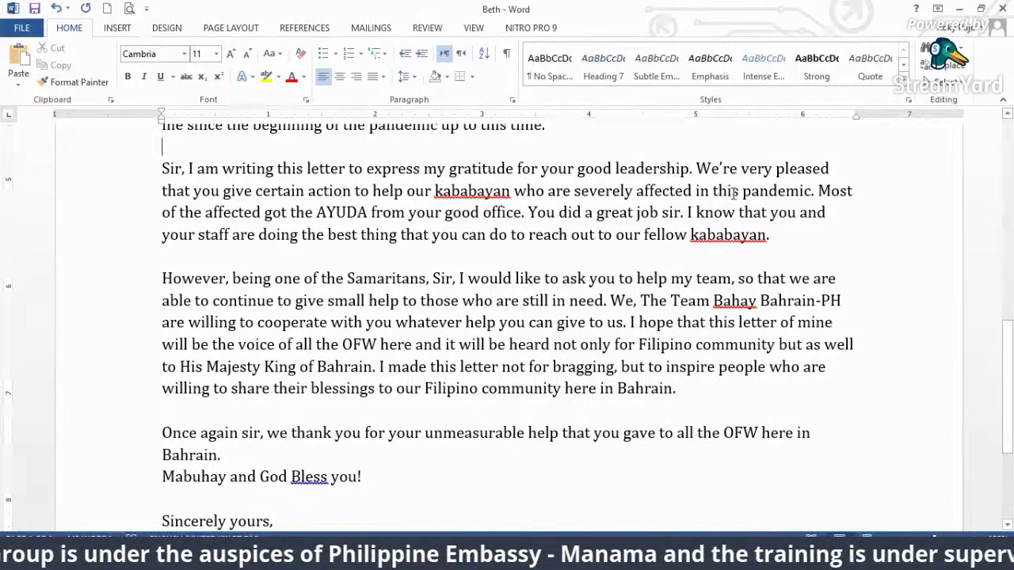
left_click(511, 191)
type("s")
scroll(532, 197, "up", 3)
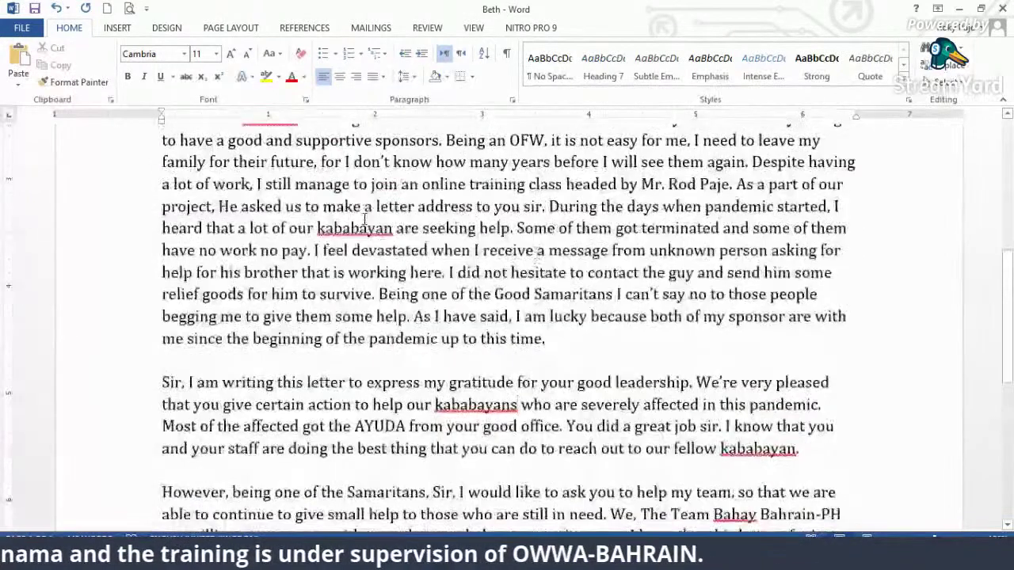
left_click(398, 228)
type("s")
scroll(576, 362, "down", 3)
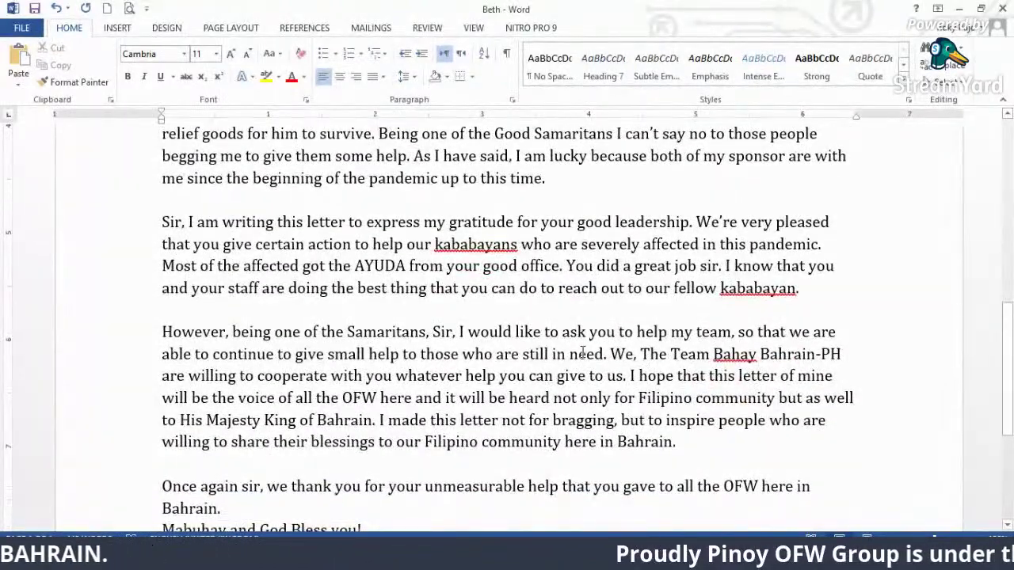
- Replace "in" with "of" so the phrase reads "severely affected of this pandemic"
left_click(705, 245)
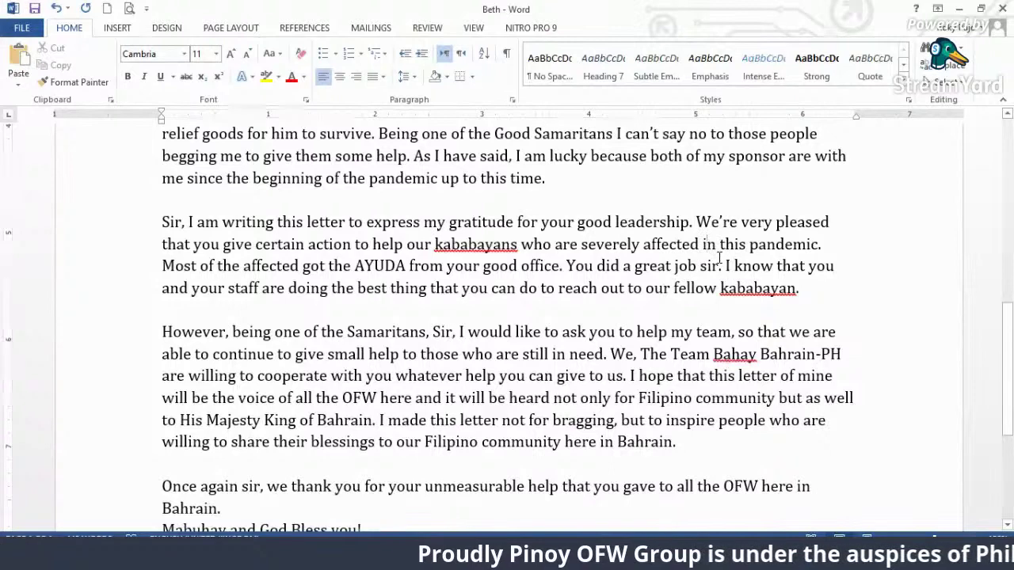
key("Delete")
key("Delete")
key("Delete")
type("of")
left_click(735, 266)
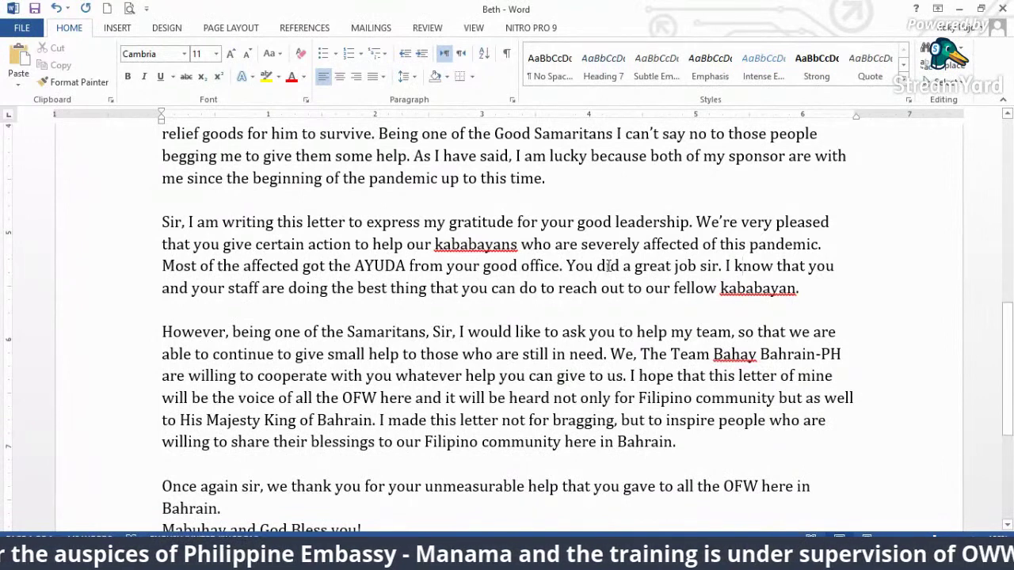
- End "You did a great job sir" with an exclamation mark and change "fellow kababayan" to "fellow kababayans"
left_click(723, 266)
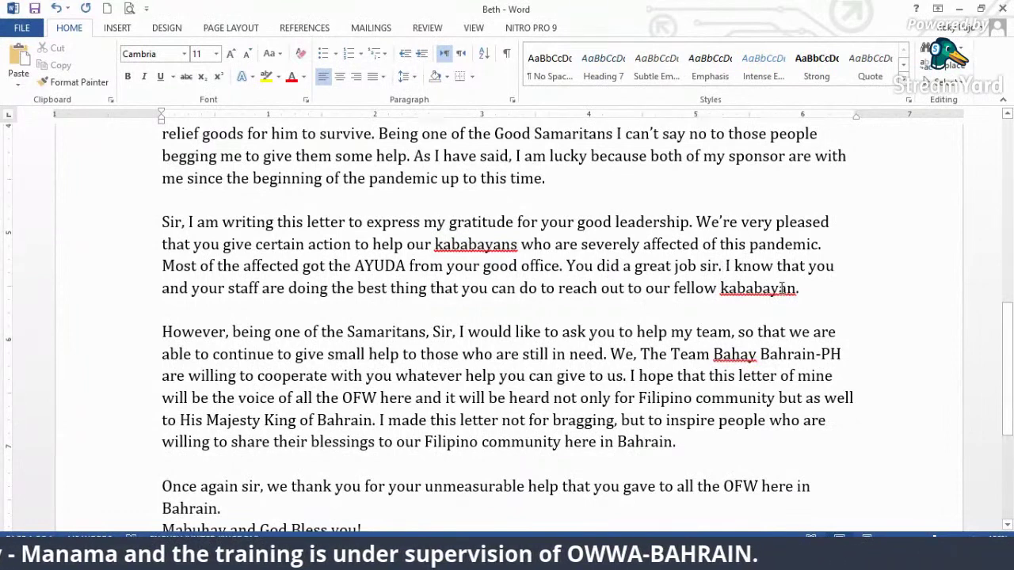
key("BackSpace")
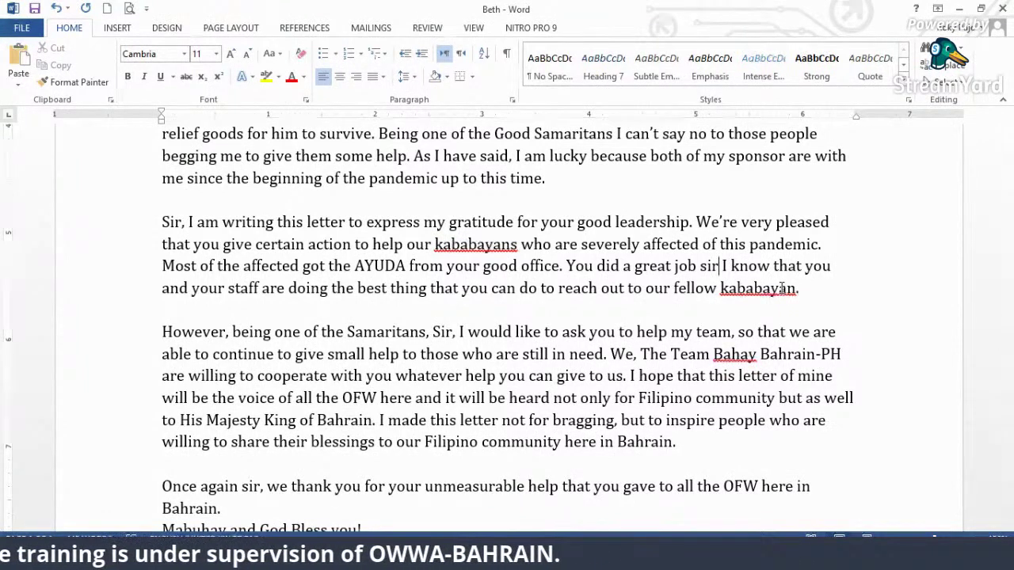
type("!")
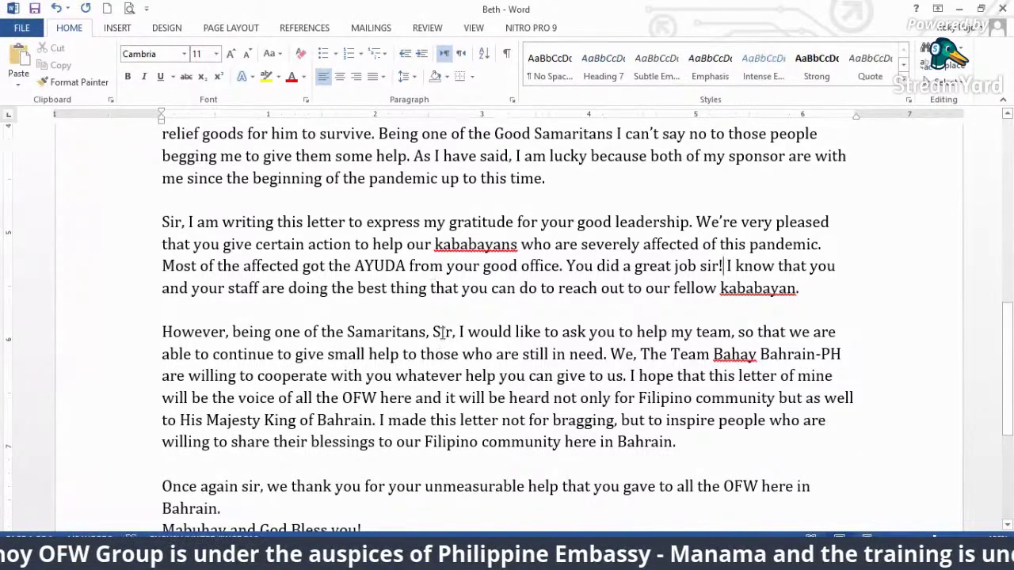
left_click(798, 289)
type("s")
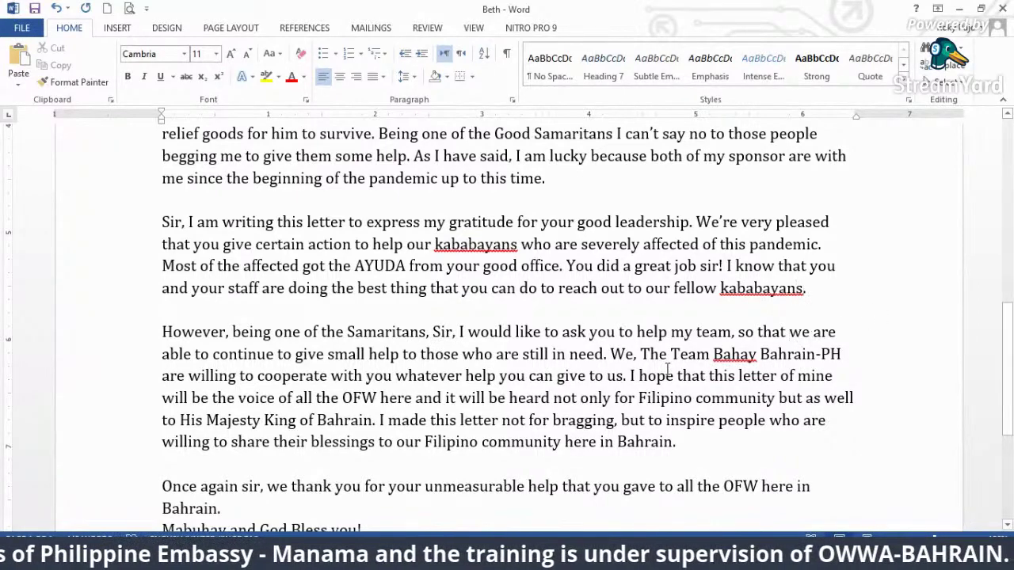
- Remove the comma after "Samaritans" in the opening of the "However" paragraph
scroll(666, 356, "down", 3)
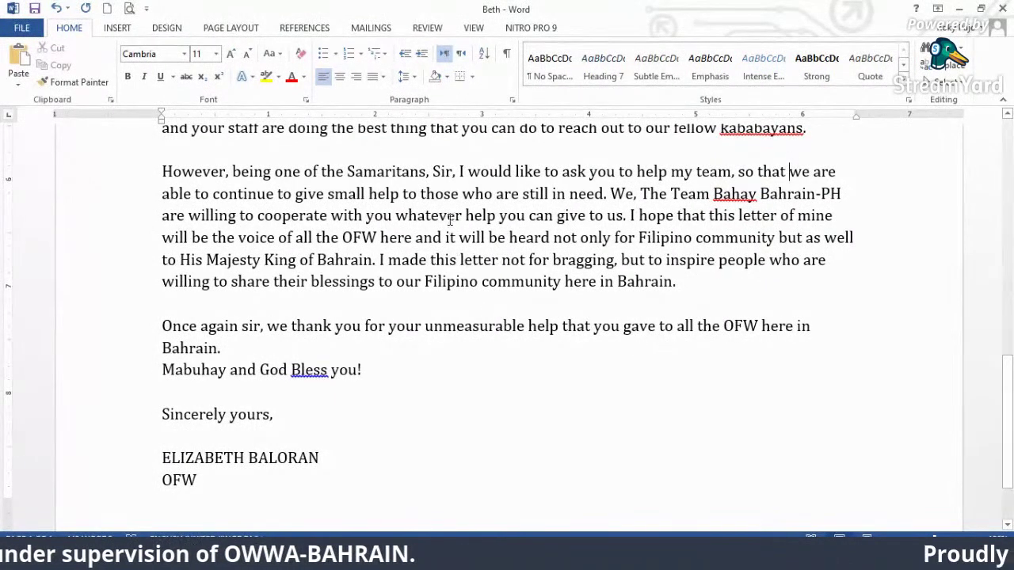
left_click(430, 173)
key("BackSpace")
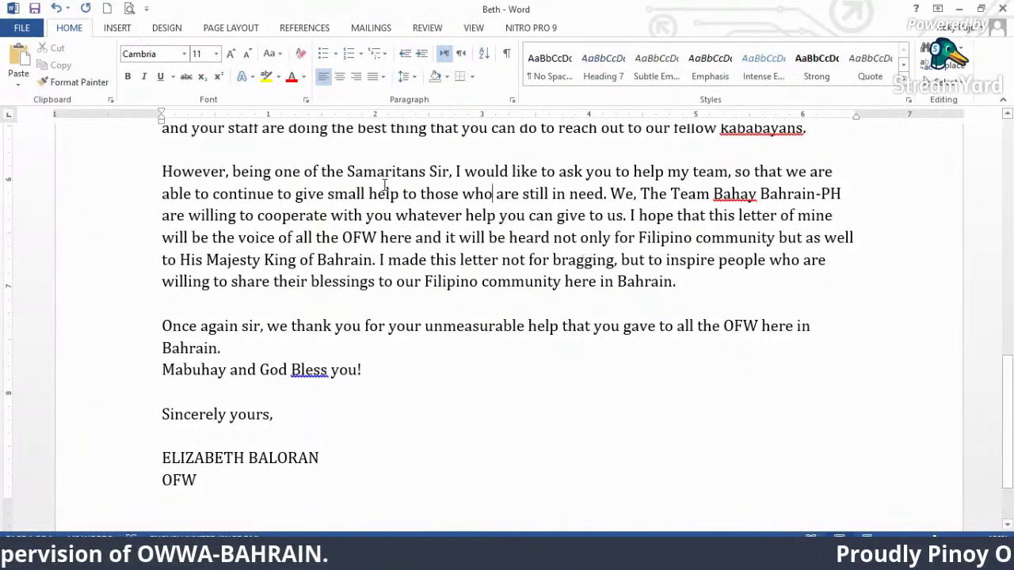
- Change "OFW" to "OFW's" in "the voice of all the OFW" and insert "the" before "Filipino community"
left_click(379, 238)
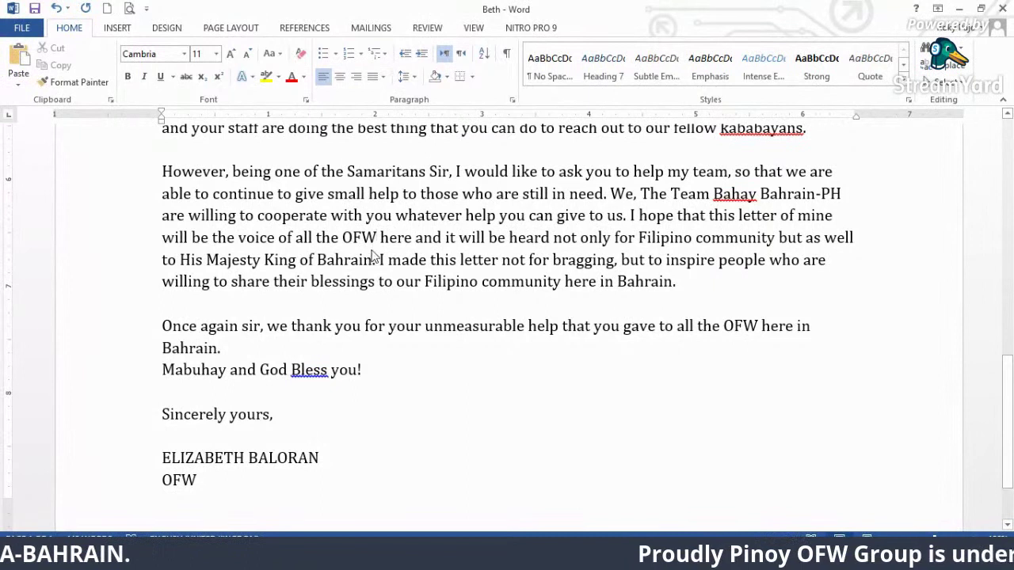
type("'s")
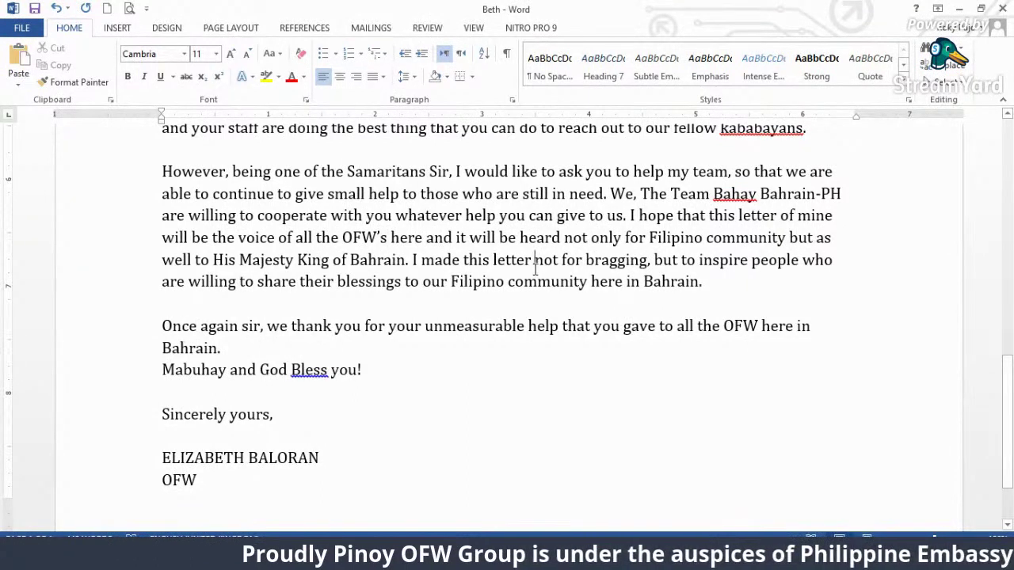
left_click(645, 236)
type("the")
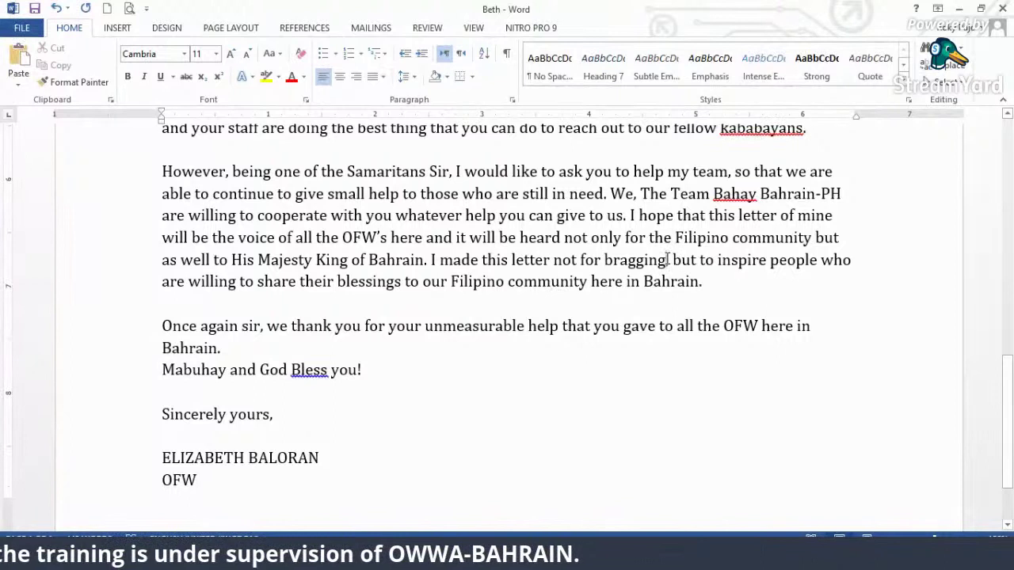
- Insert "about our accomplishments" after "I made this letter not for bragging"
type("about o")
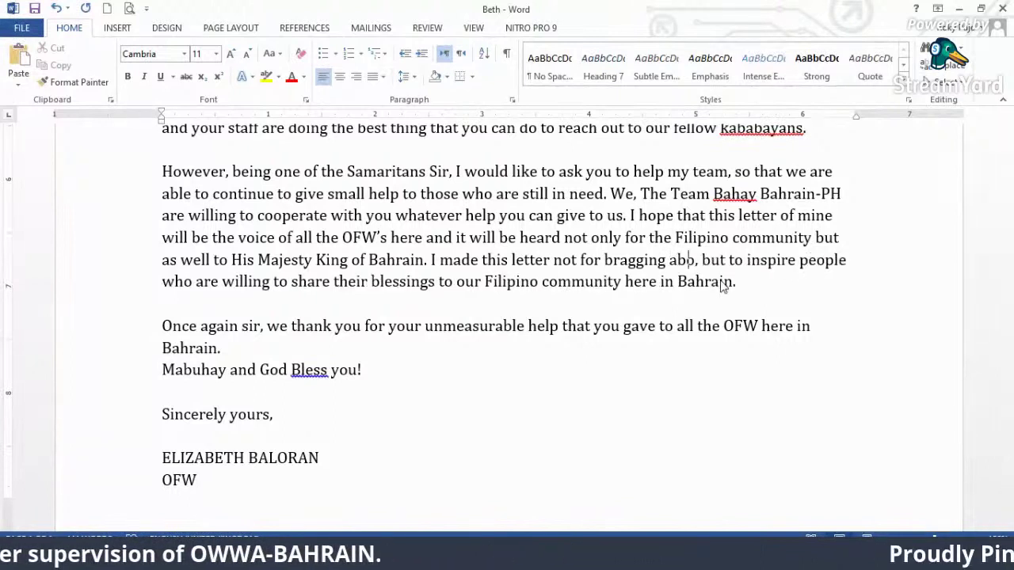
type("ur accomp")
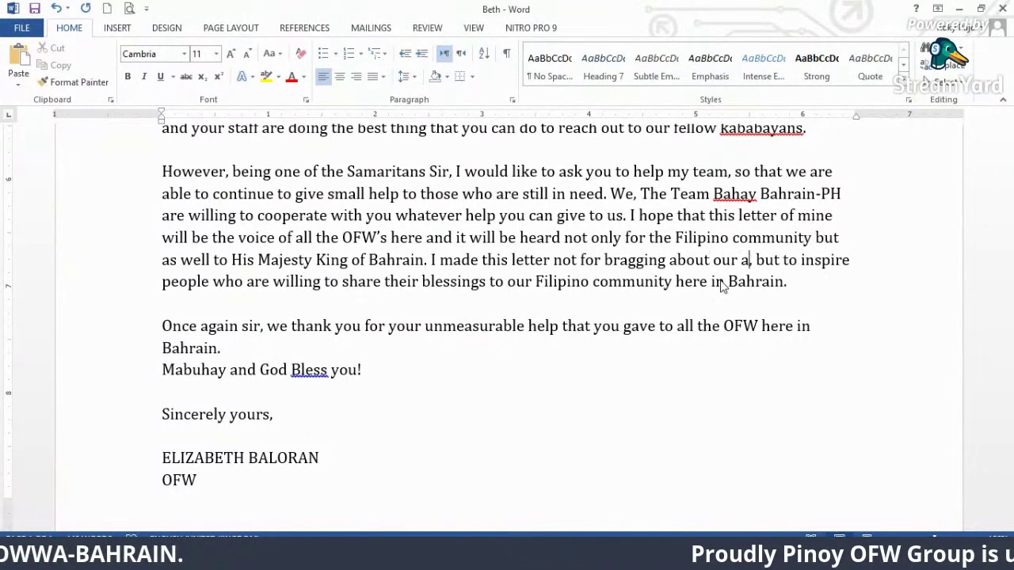
type("l")
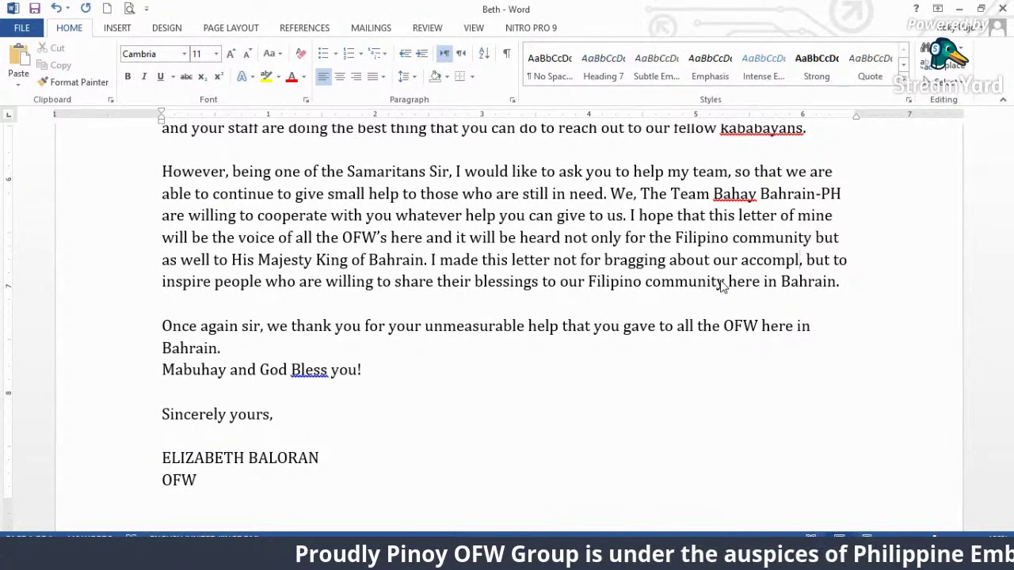
type("ishments")
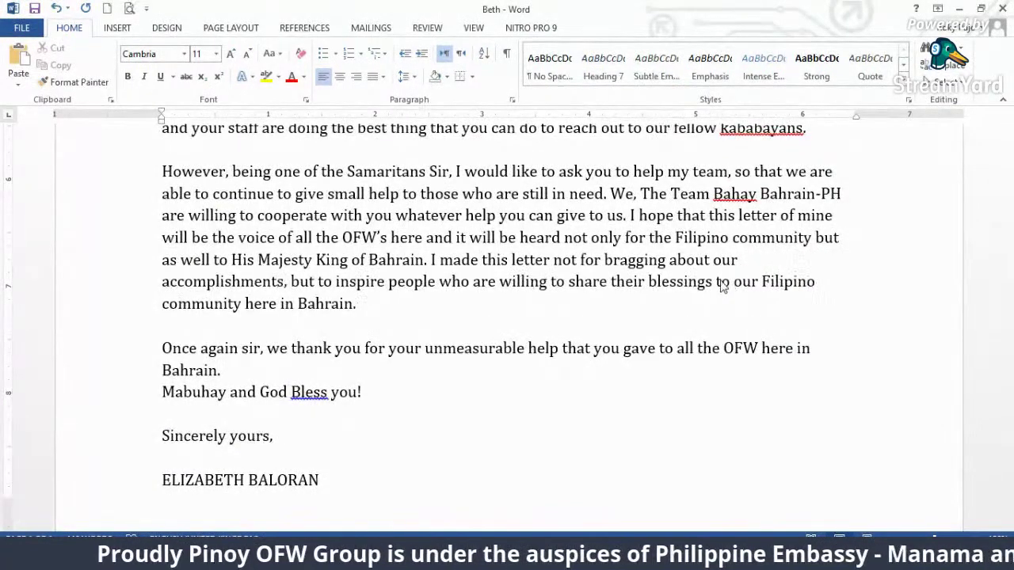
left_click(408, 298)
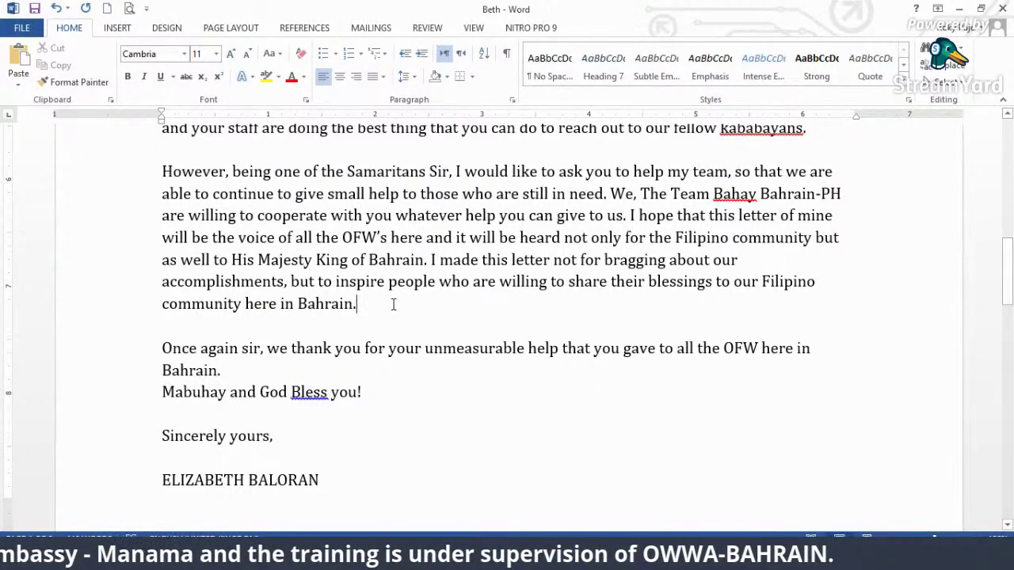
- Replace "our" with "the" in "share their blessings to our Filipino community"
left_click(760, 281)
key("BackSpace")
key("BackSpace")
key("BackSpace")
key("BackSpace")
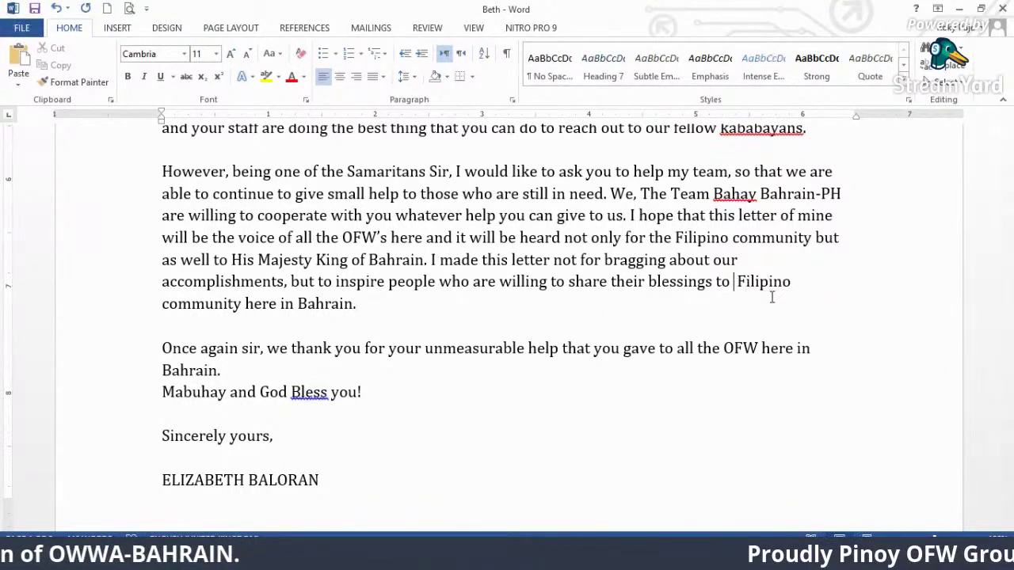
type("the")
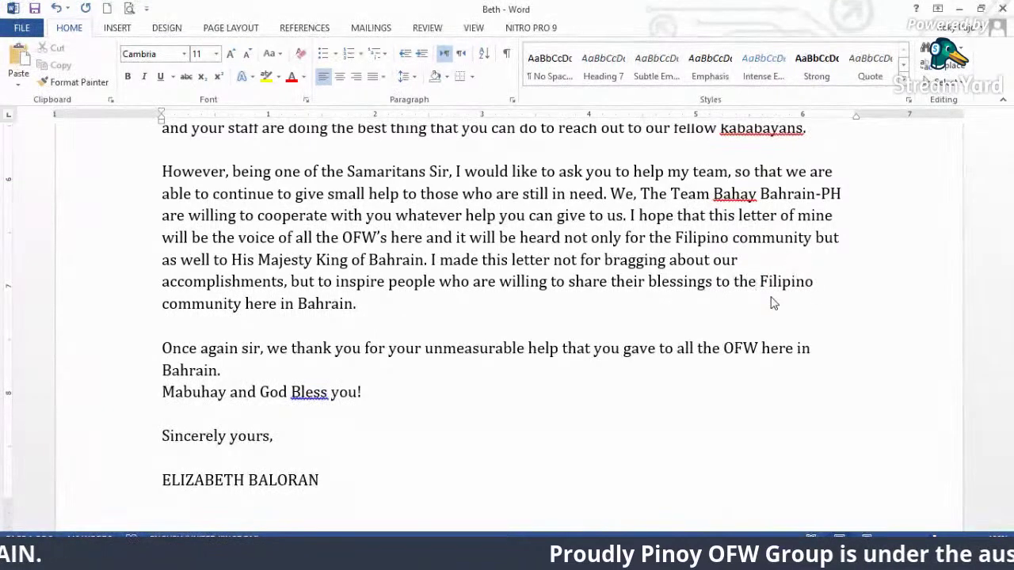
left_click(382, 299)
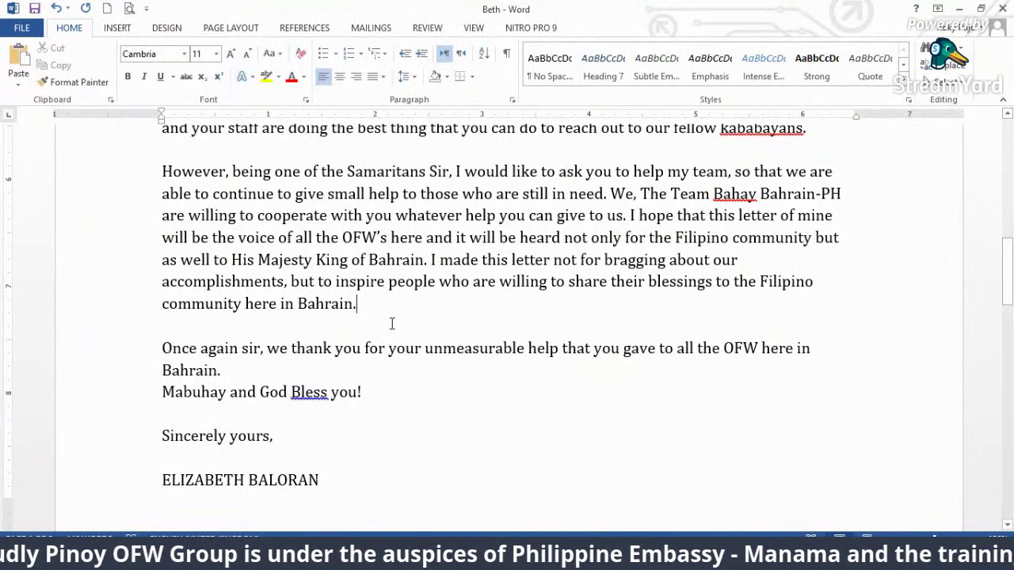
- Change "OFW" to "OFW's" in the "Once again sir" sentence and insert a blank line before "Mabuhay and God Bless you!"
left_click(759, 352)
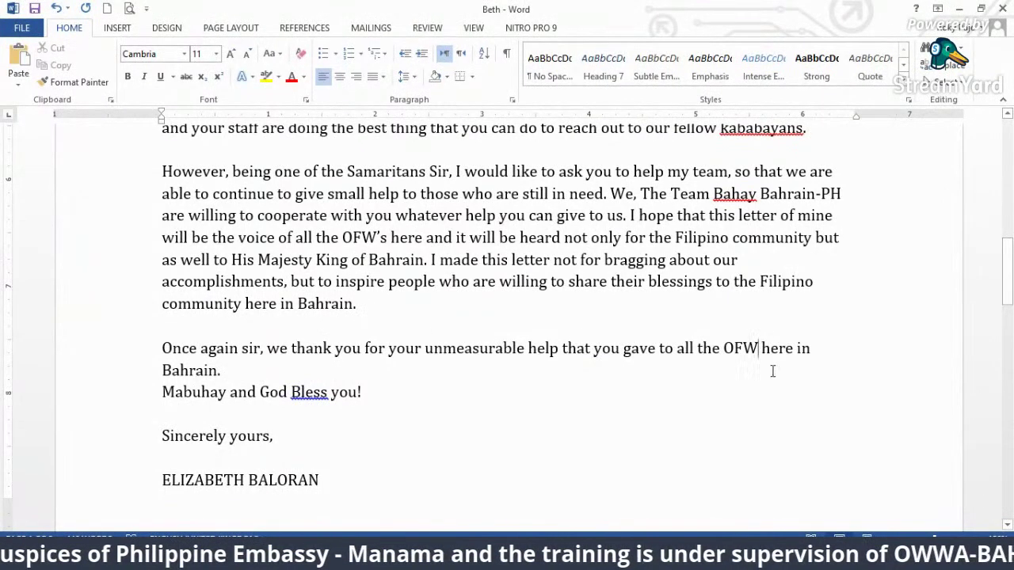
type("'s")
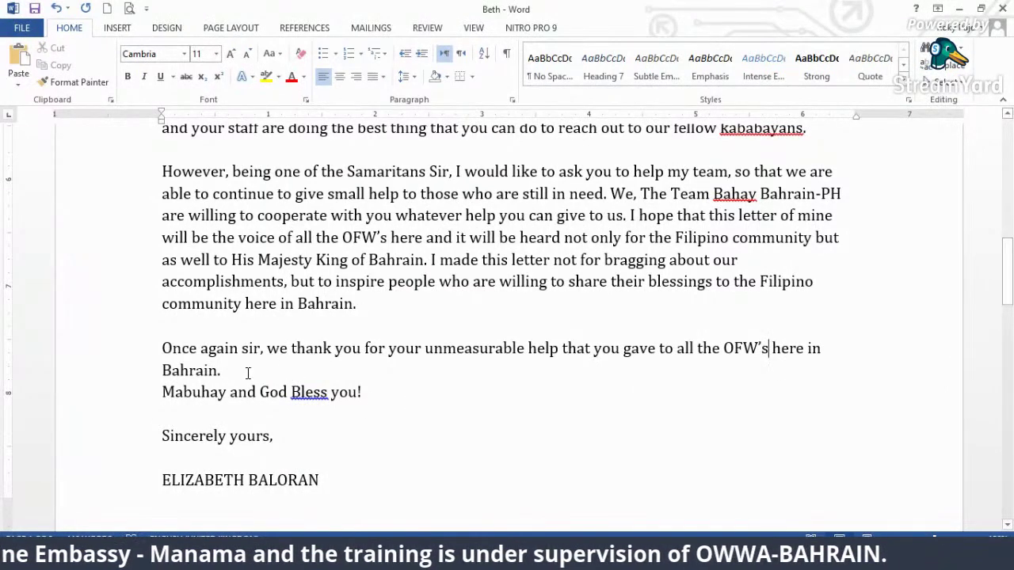
left_click(247, 373)
key("Return")
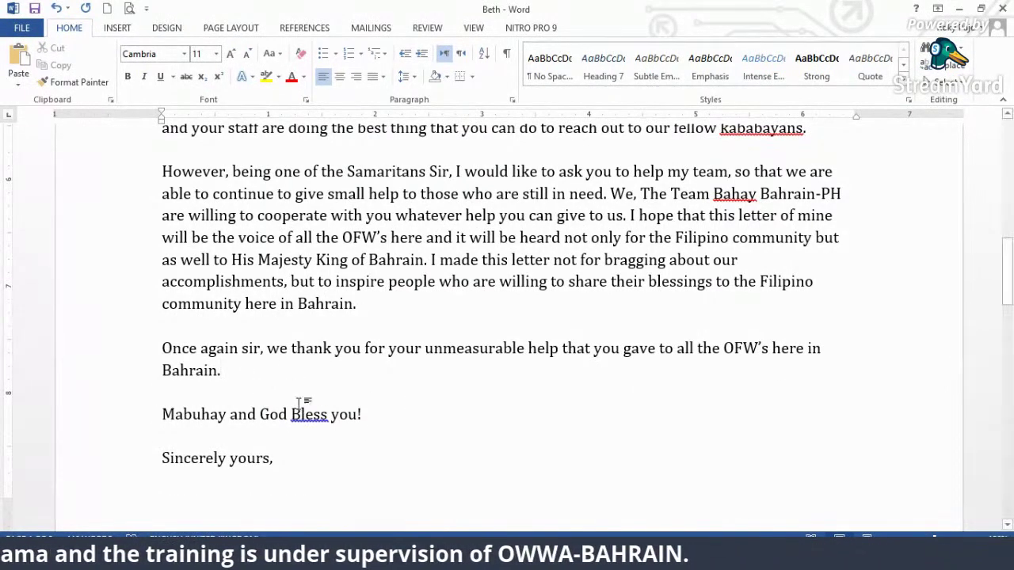
- Add an extra blank line between "Mabuhay and God Bless you!" and "Sincerely yours,"
scroll(294, 400, "down", 5)
left_click(247, 216)
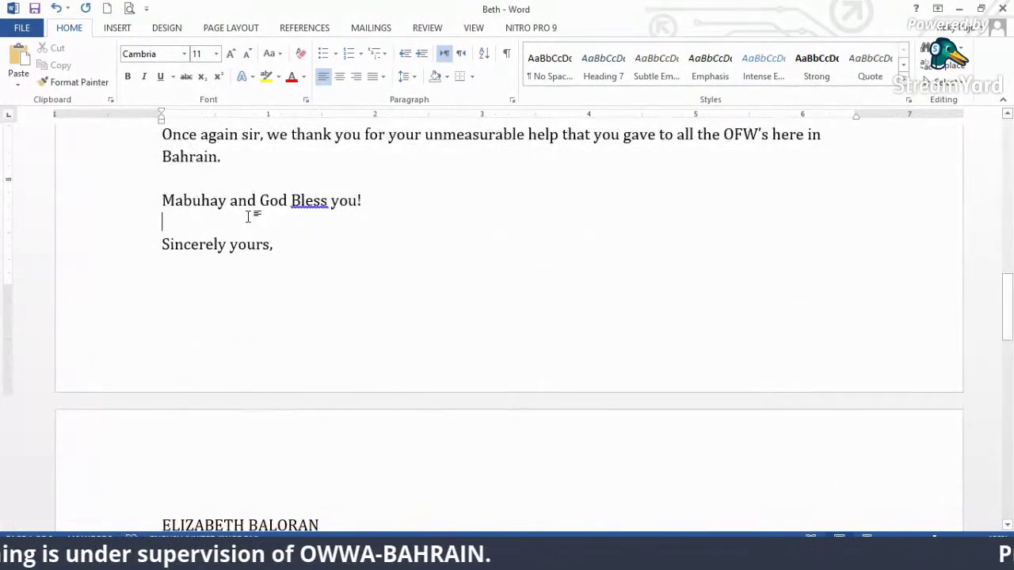
key("Return")
left_click(294, 272)
- Reduce the page's top margin so the "OPEN LETTER" heading sits higher on the page
scroll(309, 368, "down", 6)
scroll(310, 368, "down", 3)
scroll(310, 368, "up", 12)
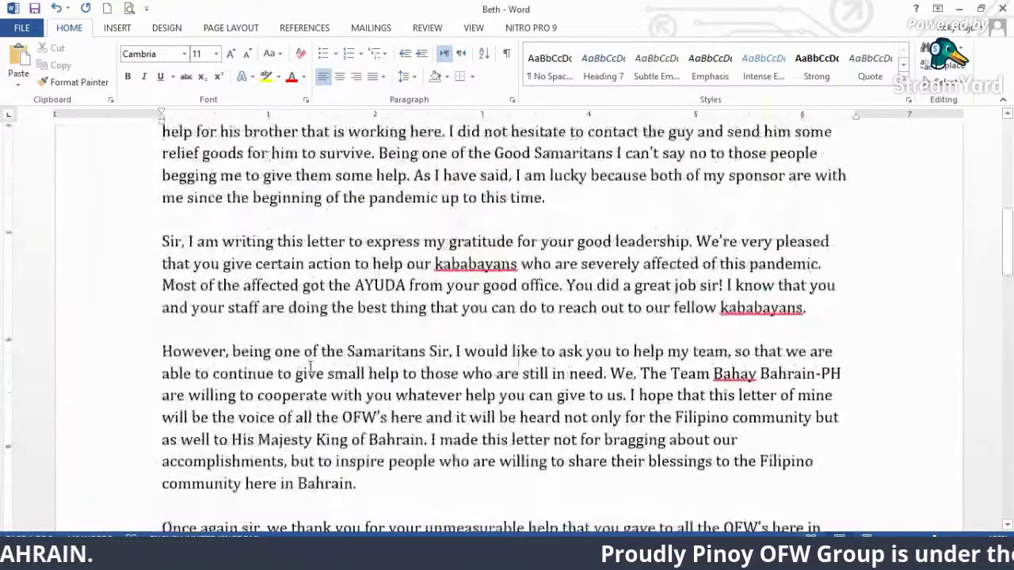
scroll(310, 367, "up", 10)
left_click(2, 252)
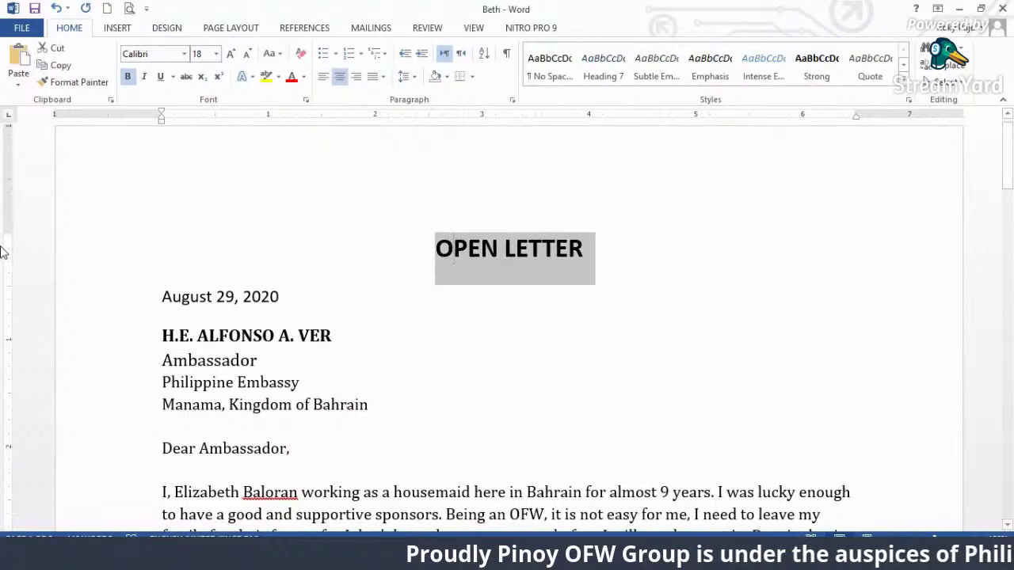
left_click_drag(4, 233, 8, 190)
left_click(231, 318)
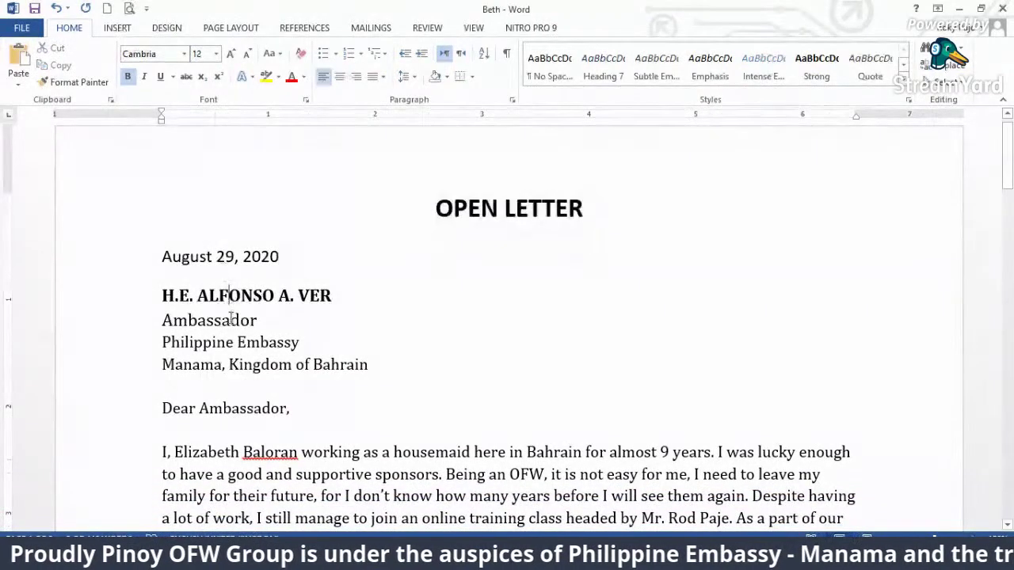
- Compare the font formatting of the date line, the recipient block and the body text
scroll(236, 396, "down", 5)
scroll(237, 405, "down", 6)
scroll(238, 406, "up", 8)
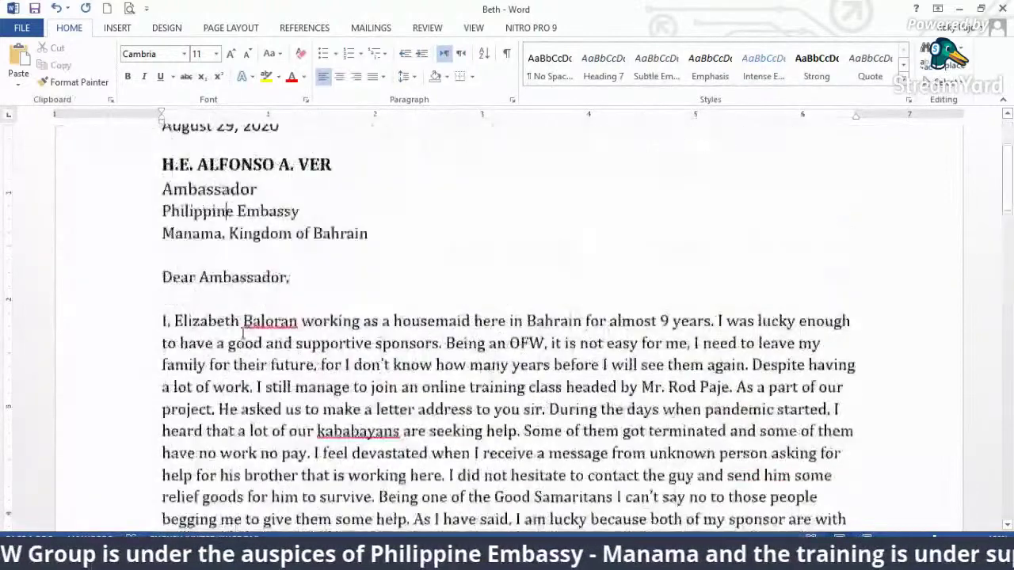
left_click(228, 190)
left_click(217, 240)
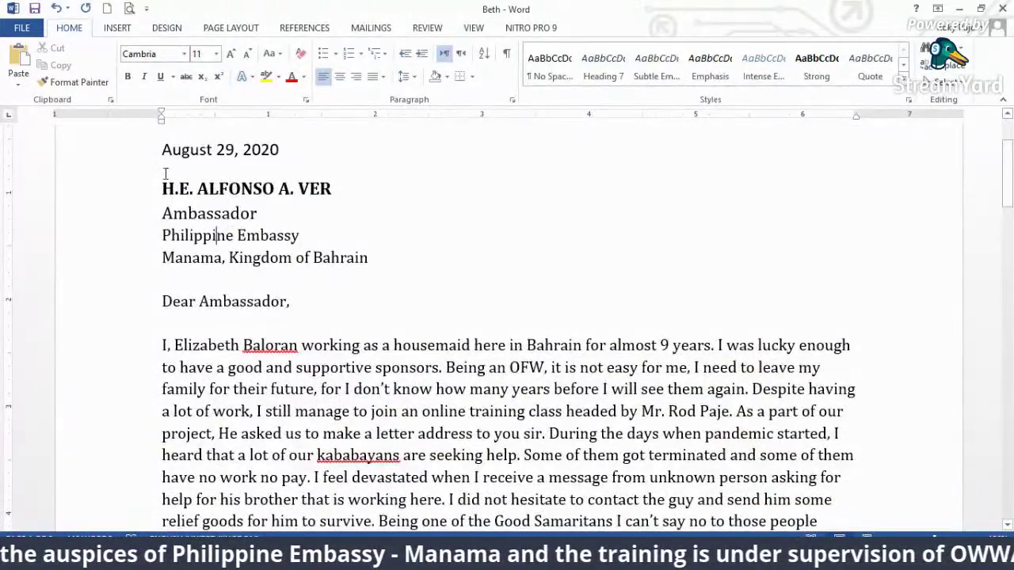
left_click(190, 157)
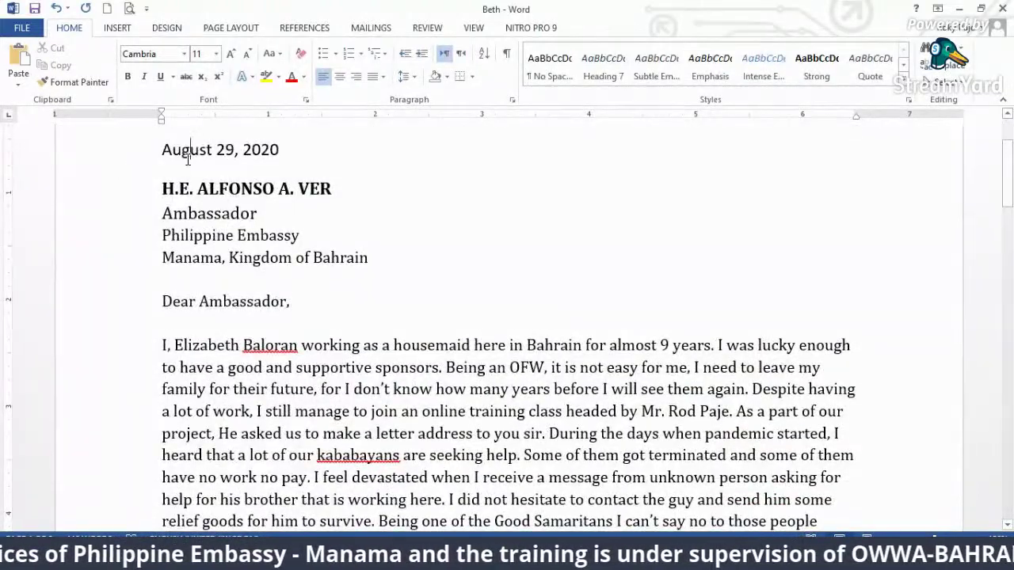
left_click(145, 155)
left_click(138, 191)
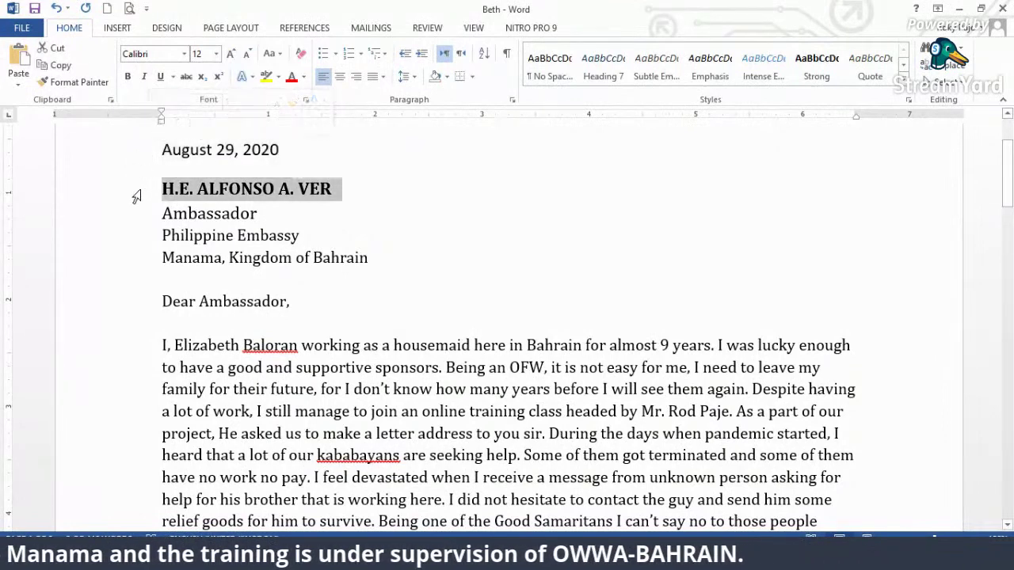
left_click(125, 255)
left_click(511, 433)
- Set the font of the date line "August 29, 2020" to Cambria
left_click(112, 160)
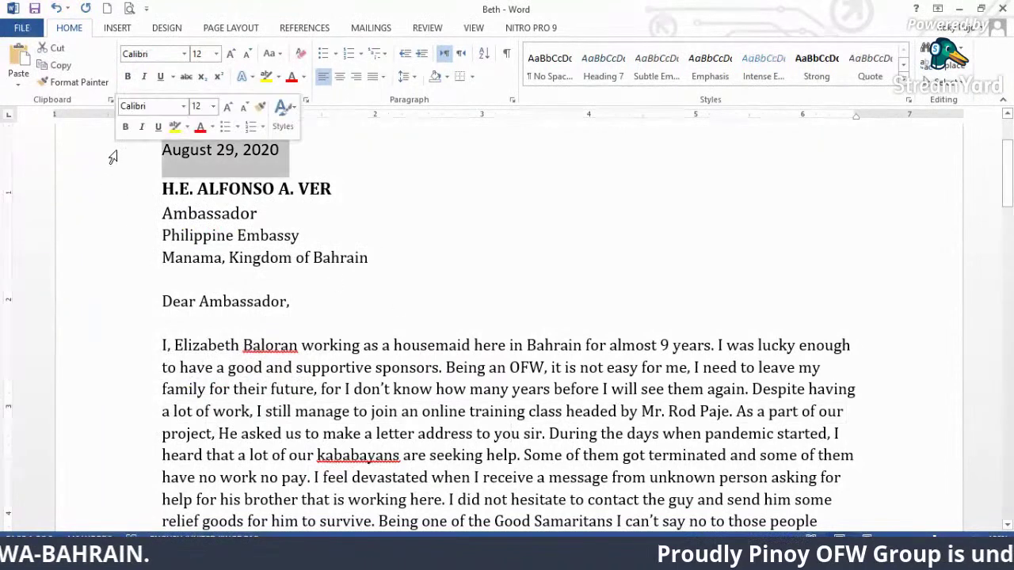
left_click(184, 53)
scroll(238, 269, "down", 20)
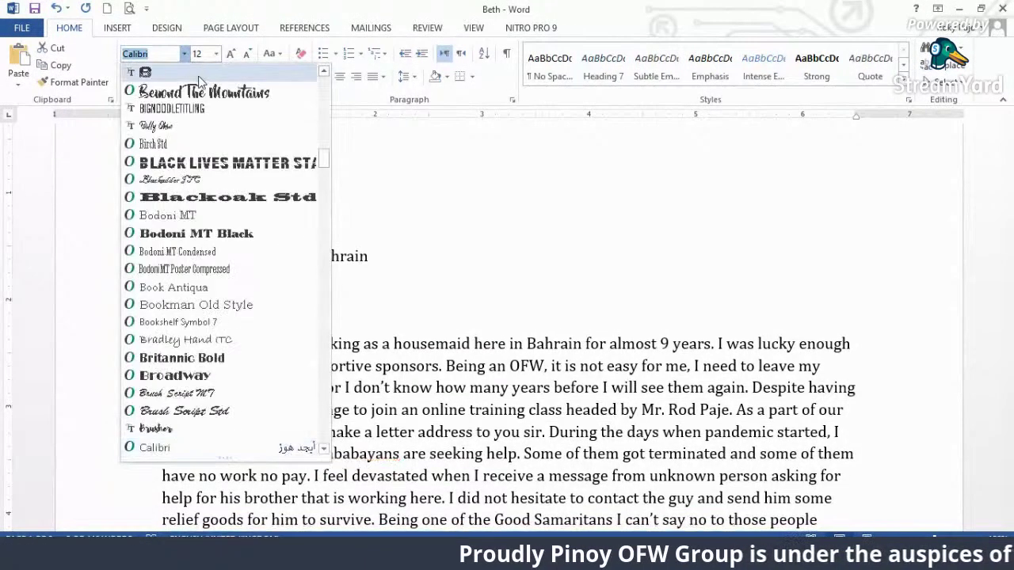
scroll(241, 269, "up", 5)
scroll(242, 269, "down", 10)
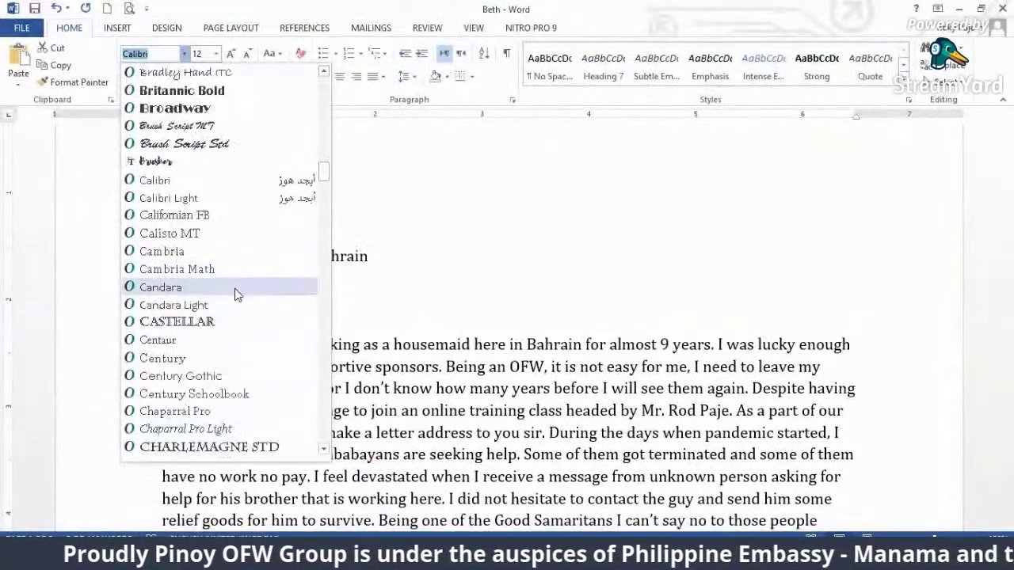
left_click(237, 252)
left_click(468, 360)
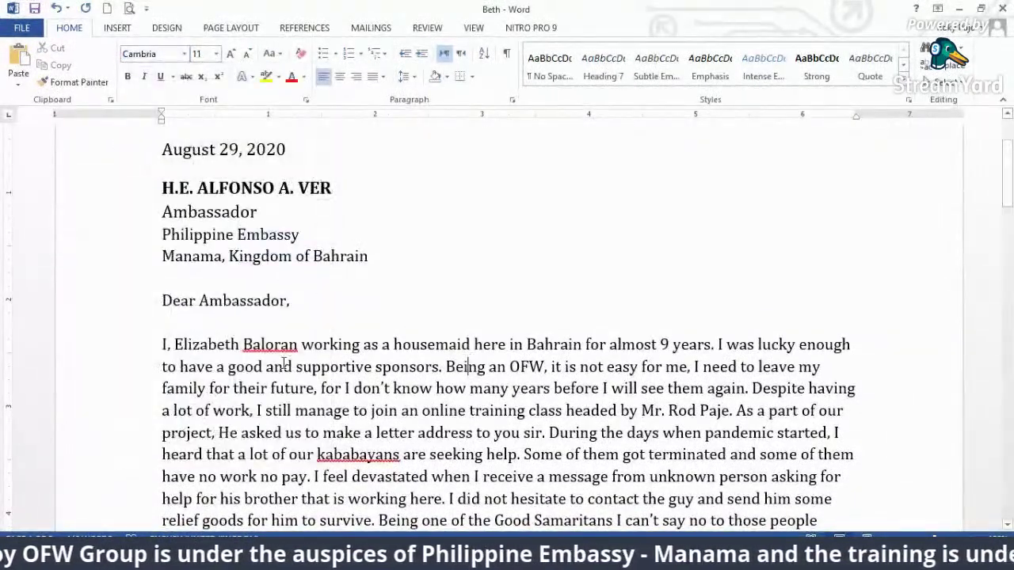
- Reduce the page's bottom margin so the sender's name and "OFW" fit together on the same page
scroll(272, 362, "down", 4)
scroll(277, 343, "down", 15)
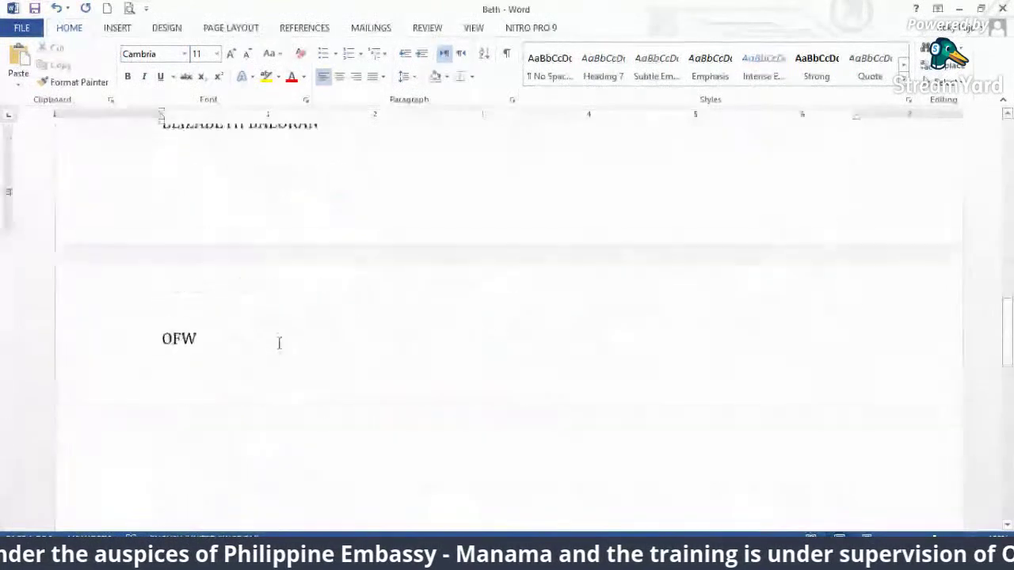
scroll(277, 342, "up", 3)
left_click(239, 345)
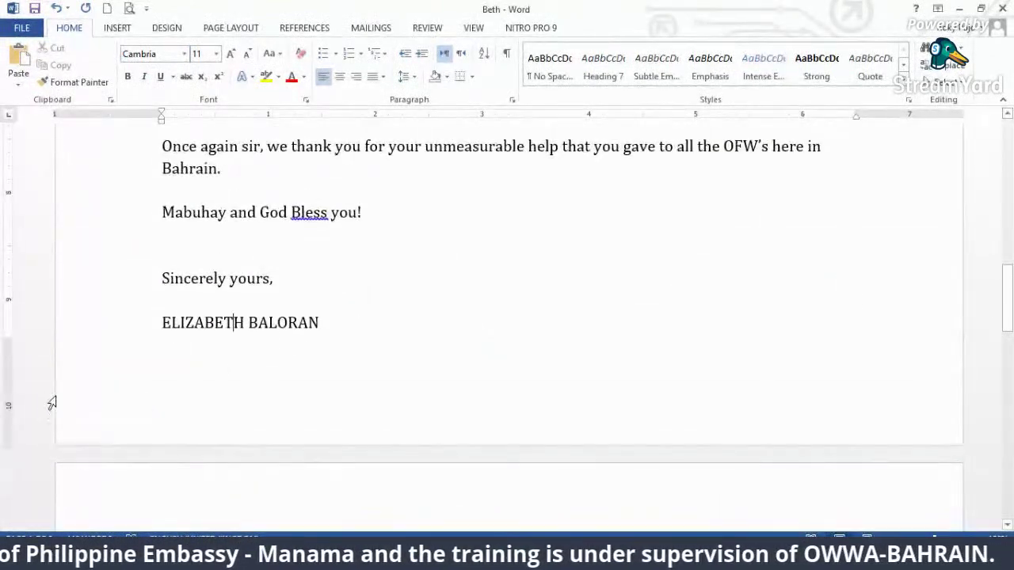
left_click_drag(4, 340, 4, 363)
scroll(448, 293, "up", 1)
left_click(448, 293)
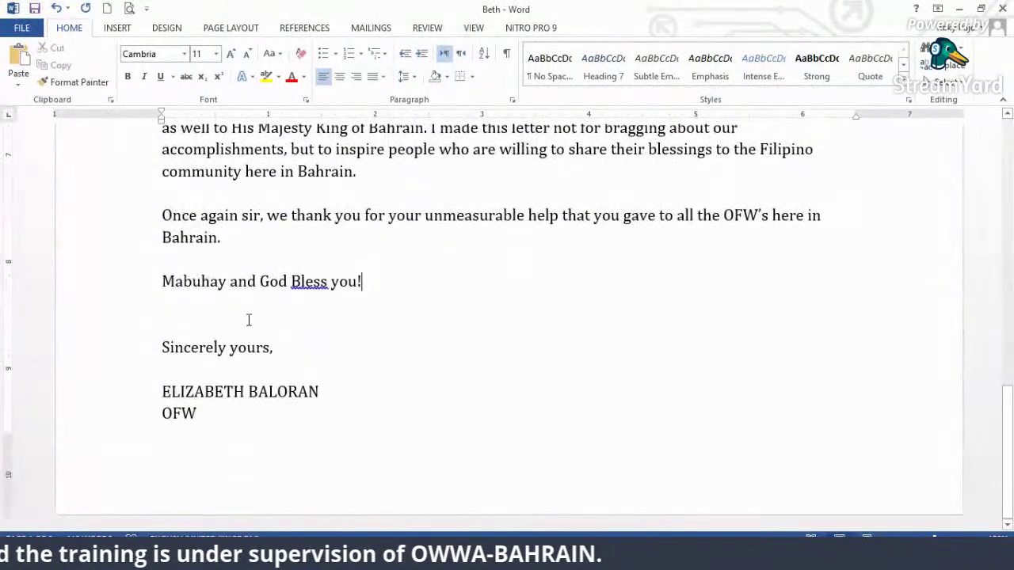
- Change "Bless" to lowercase "bless" in the closing line "Mabuhay and God Bless you!"
right_click(313, 283)
key("Escape")
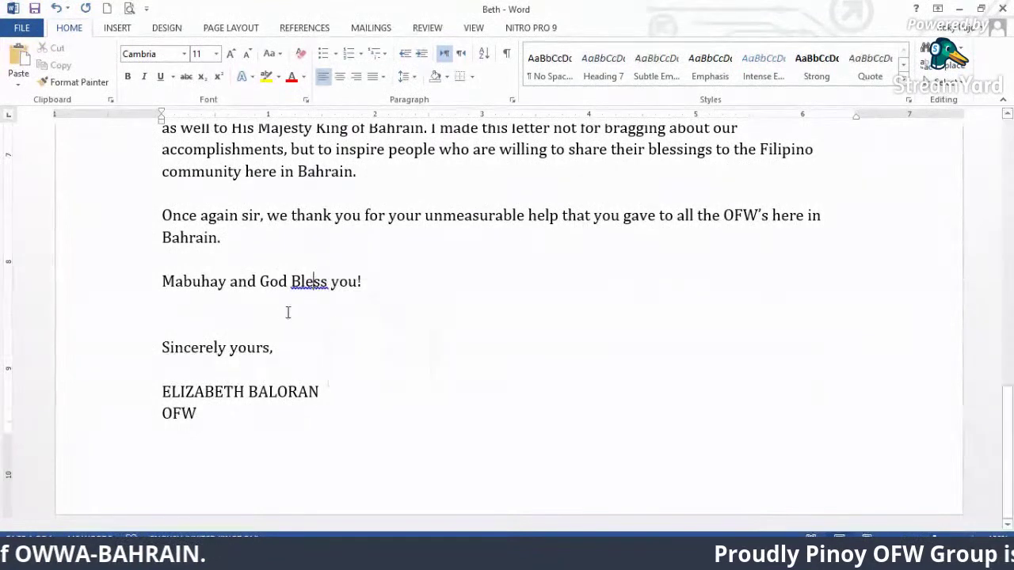
right_click(327, 288)
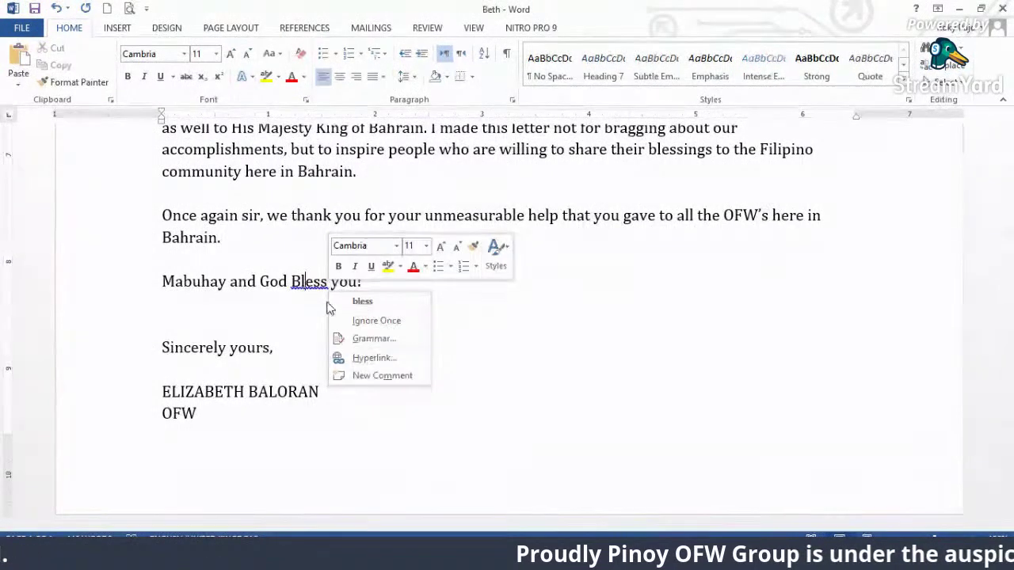
key("Escape")
key("BackSpace")
type("n=")
key("BackSpace")
key("BackSpace")
type("b")
left_click(375, 298)
- Review the whole corrected letter from the "OPEN LETTER" heading down to the signature block
scroll(468, 350, "up", 3)
scroll(467, 351, "up", 3)
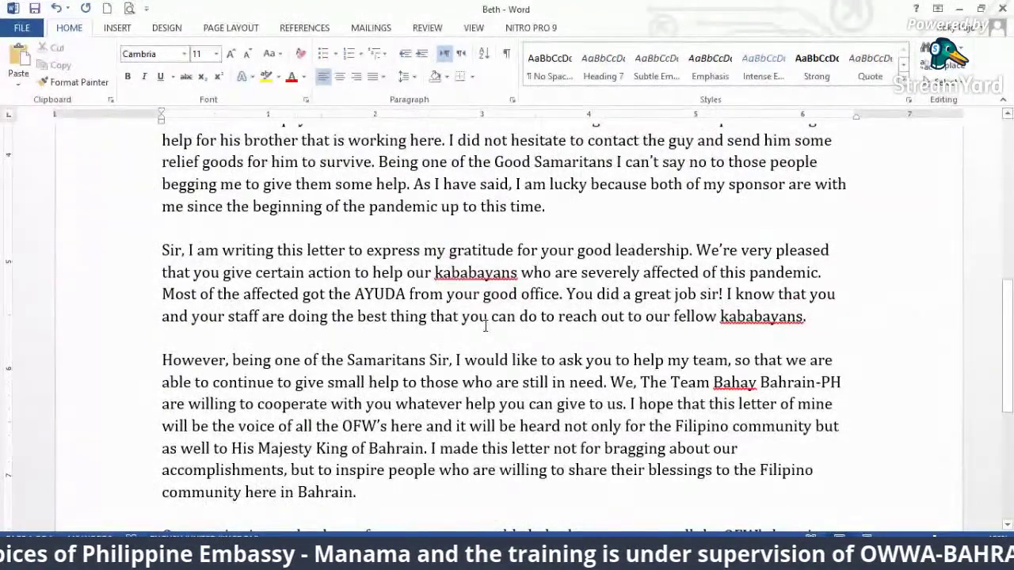
scroll(485, 326, "up", 7)
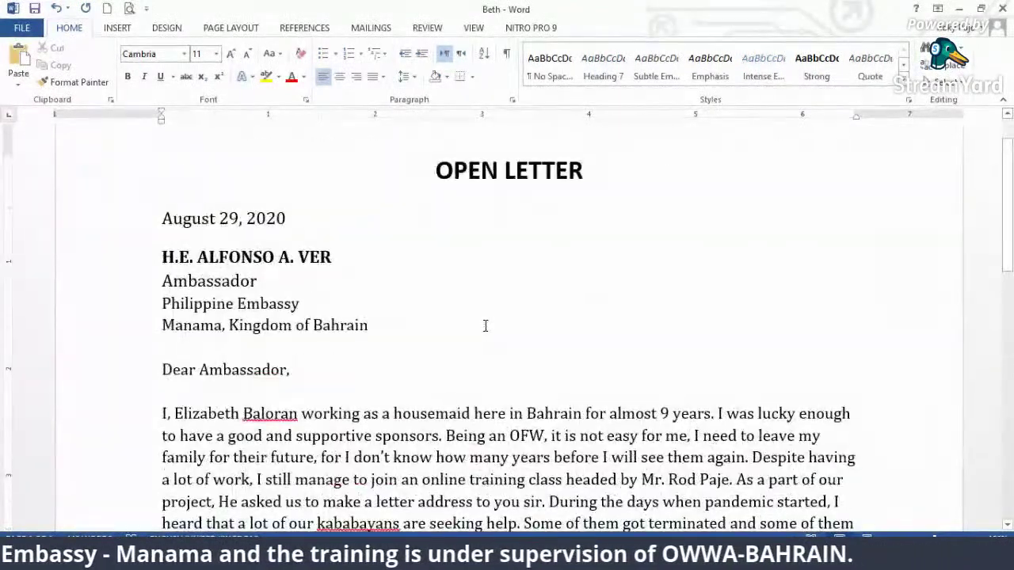
scroll(491, 321, "down", 4)
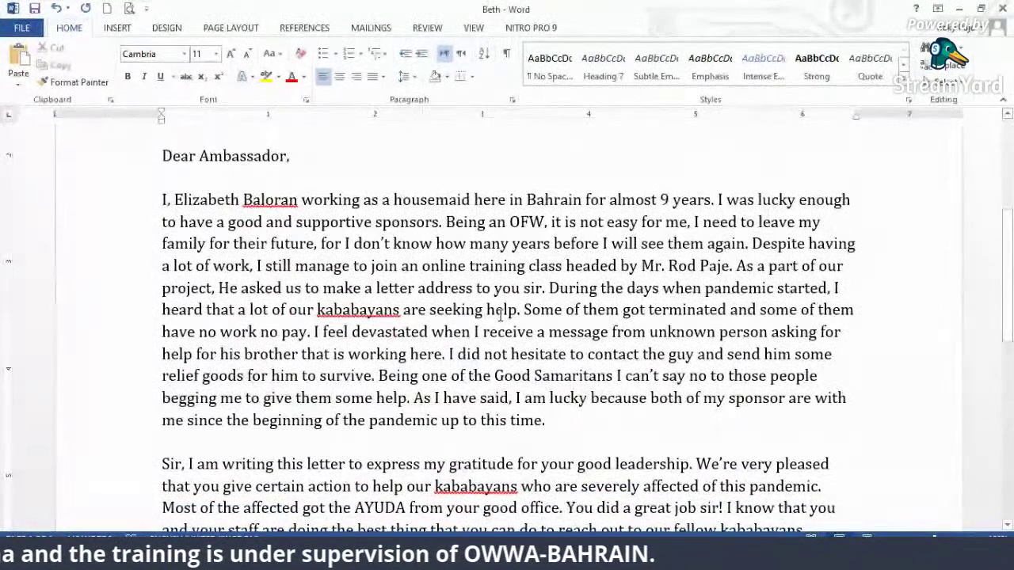
scroll(505, 325, "down", 4)
scroll(505, 325, "down", 3)
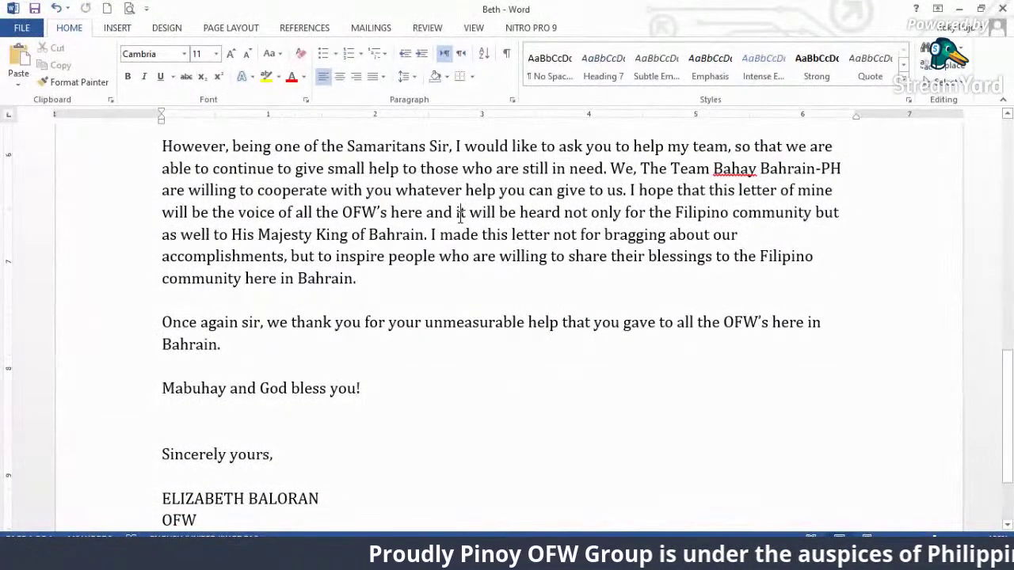
- Switch to the next trainee's letter and view its date, recipient block, salutation and opening paragraphs
left_click(65, 558)
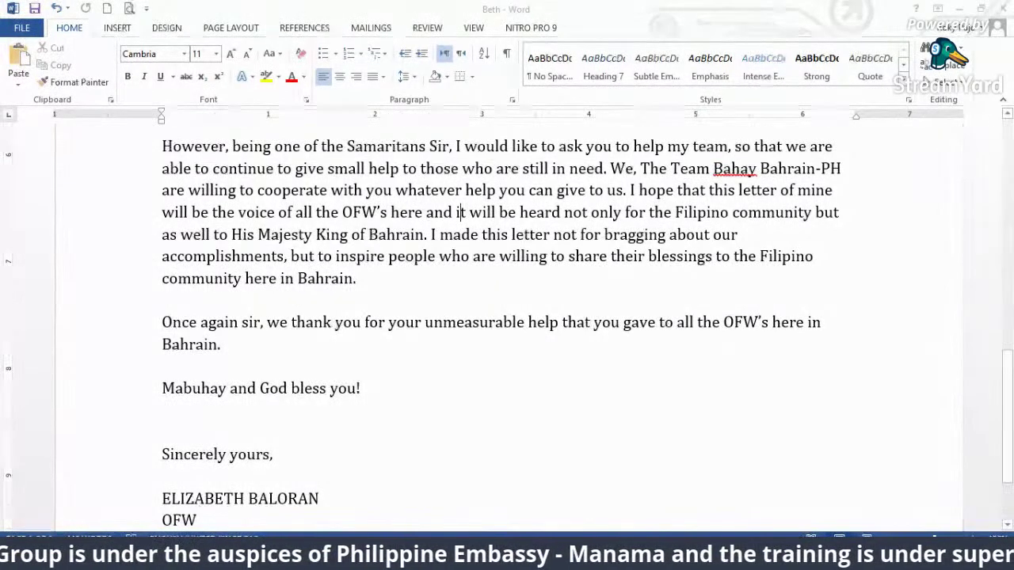
key("alt+Tab")
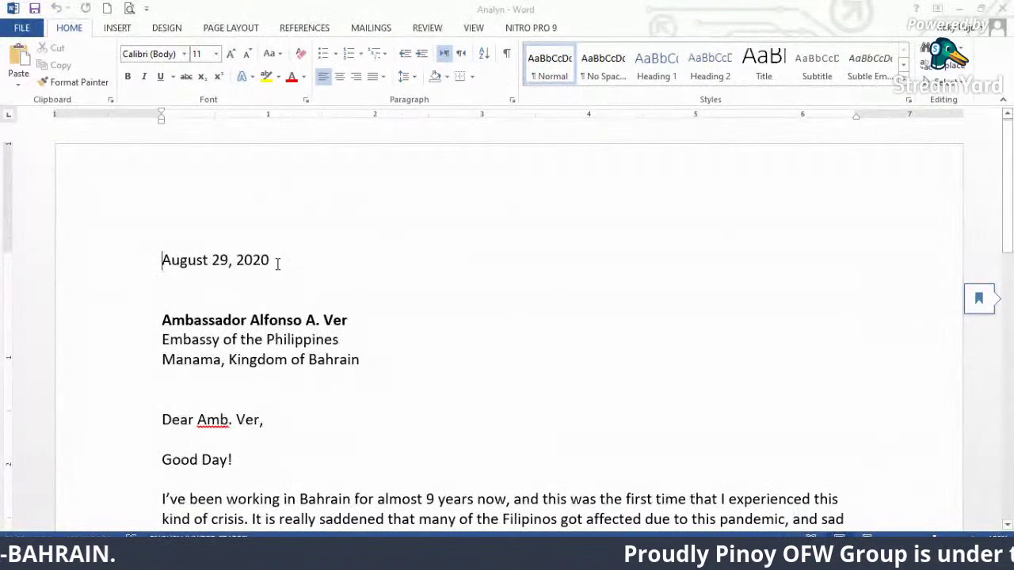
scroll(277, 263, "down", 3)
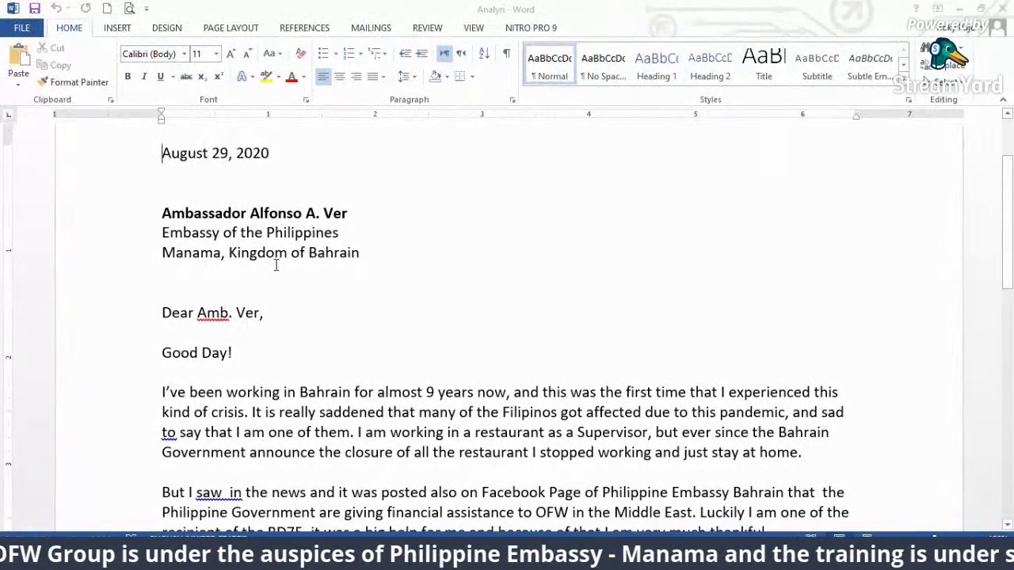
- Insert the title "H.E." before "Ambassador" on the name line of the letter's recipient block
key("Down")
key("Down")
key("Down")
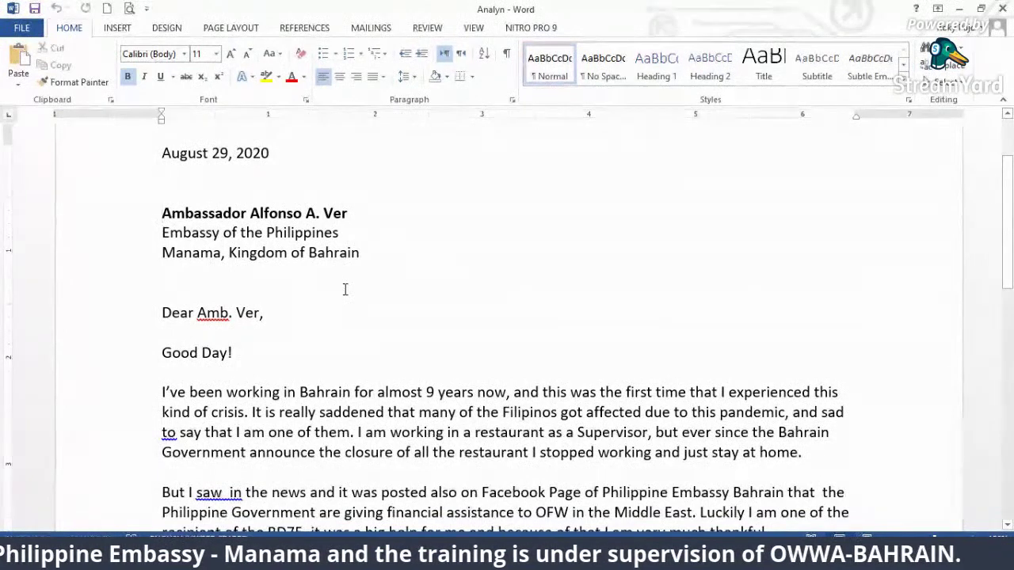
type("He")
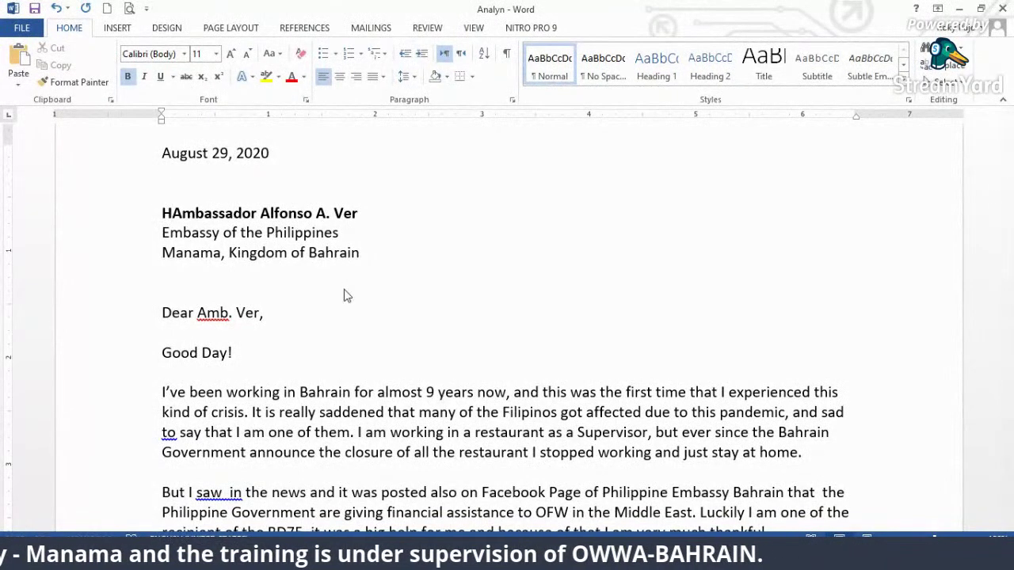
key("BackSpace")
type(".E")
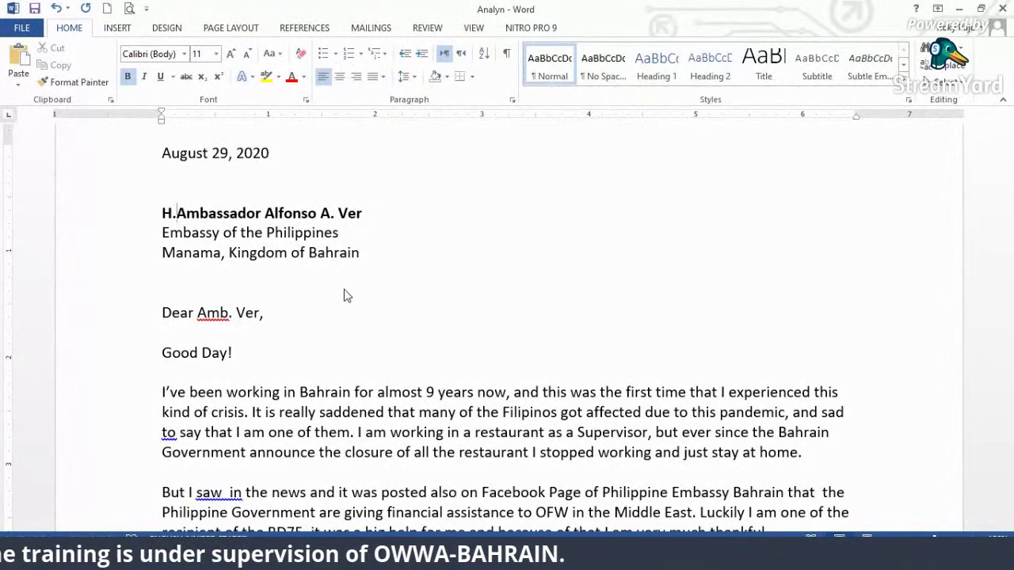
type(".")
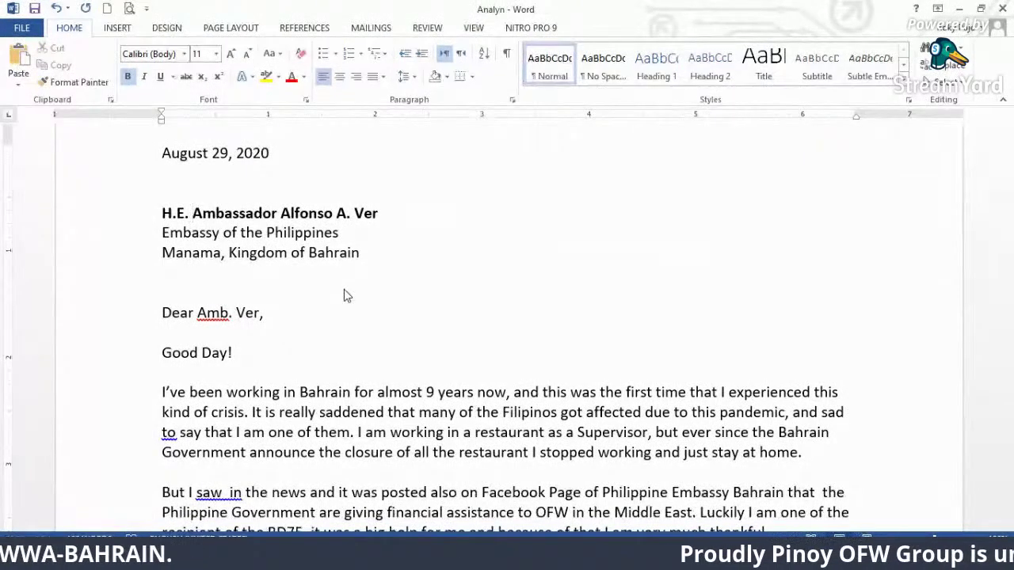
scroll(499, 371, "down", 2)
scroll(507, 370, "up", 2)
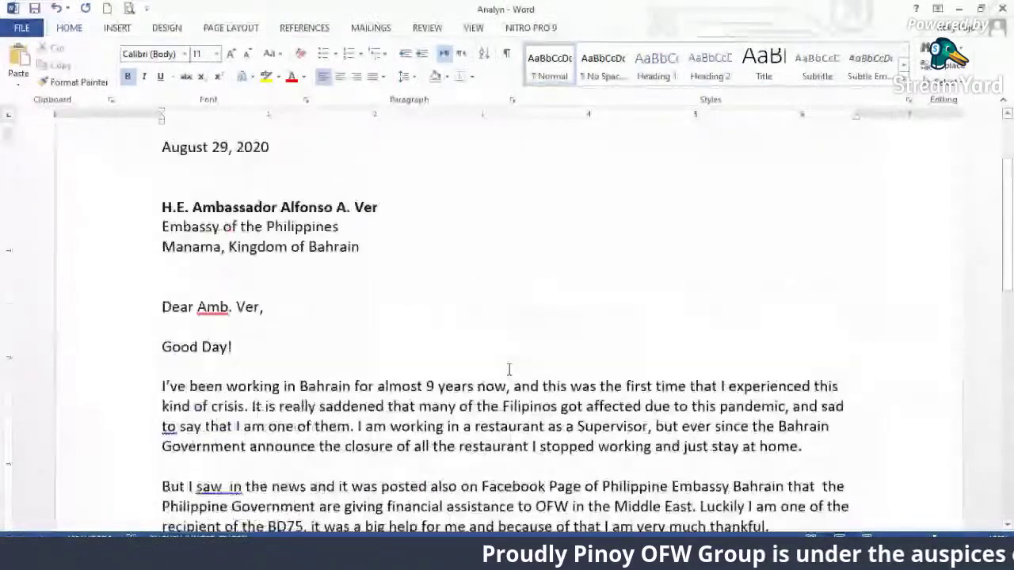
- Change "restaurant" to "restaurants" in "the closure of all the restaurant" at the end of the first paragraph
left_click(221, 315)
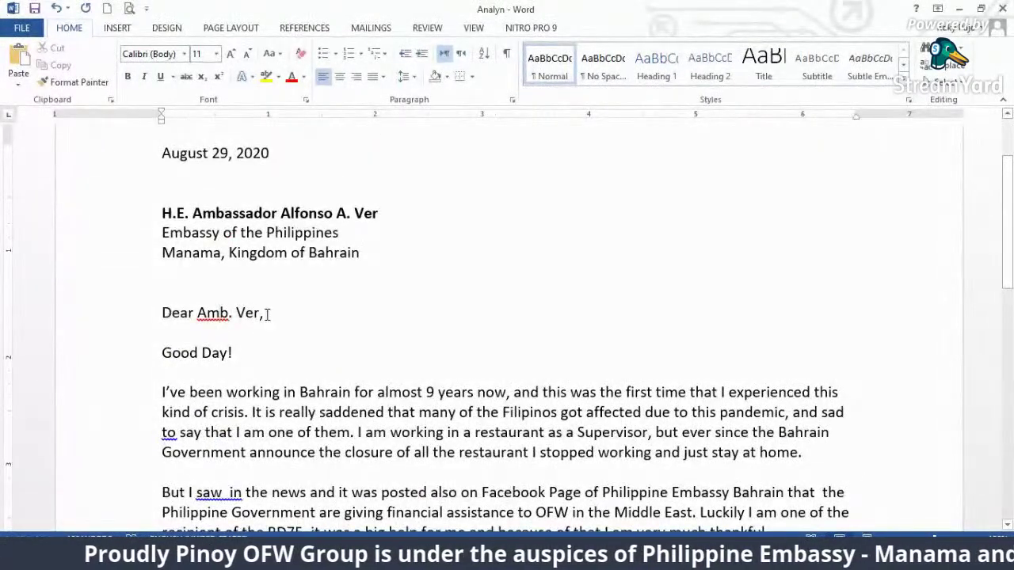
left_click(288, 334)
scroll(306, 340, "down", 3)
scroll(307, 340, "down", 2)
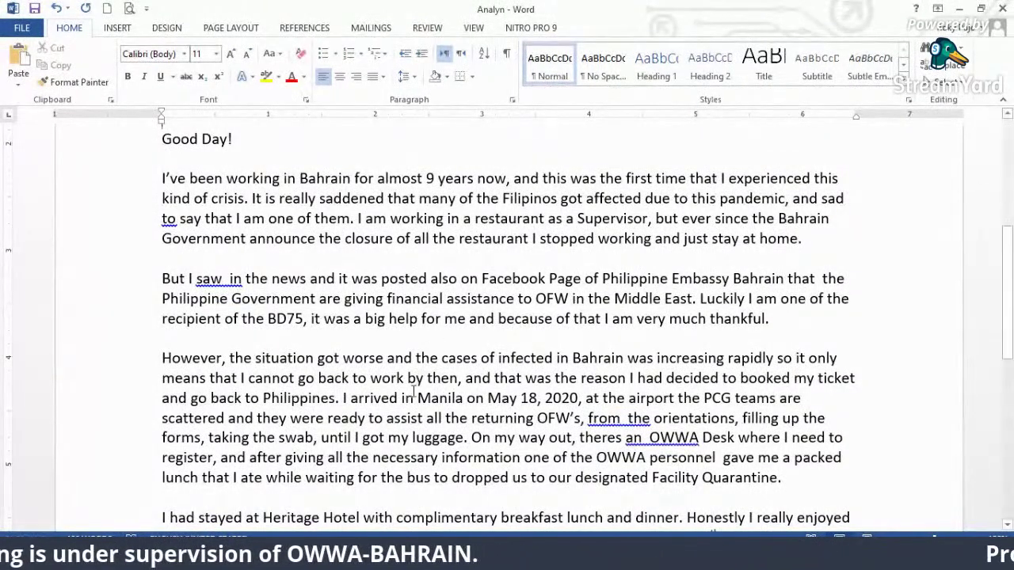
left_click(533, 239)
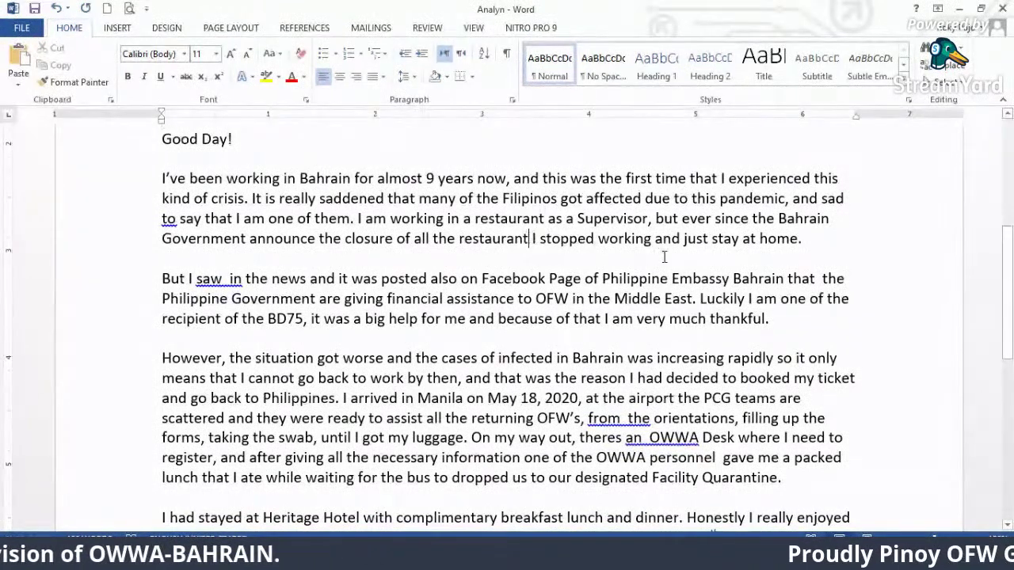
type("s")
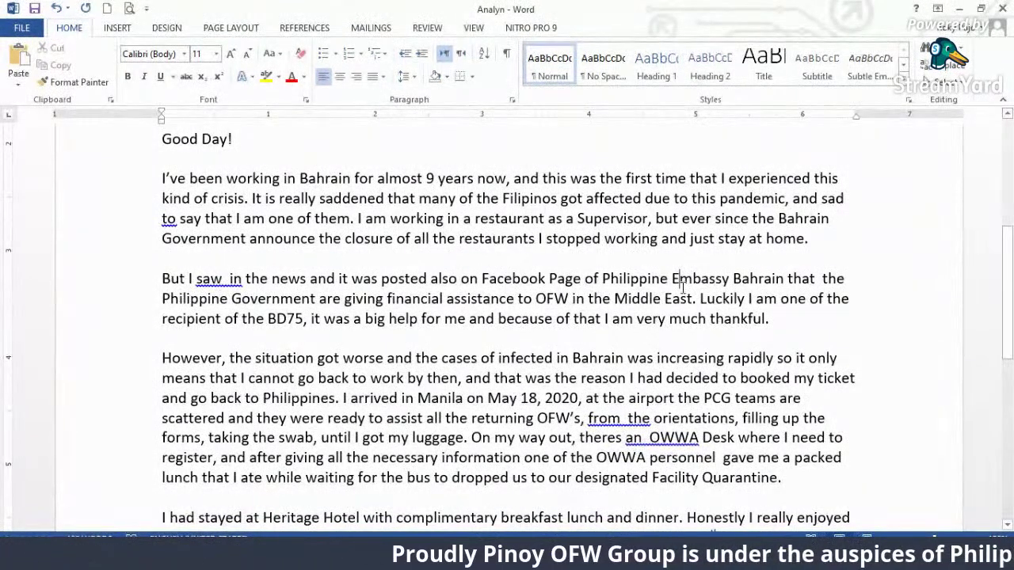
- Remove the extra spaces after "saw" and "that" in the second paragraph, and change "OFW" to "OFW's"
scroll(489, 362, "down", 2)
left_click(226, 173)
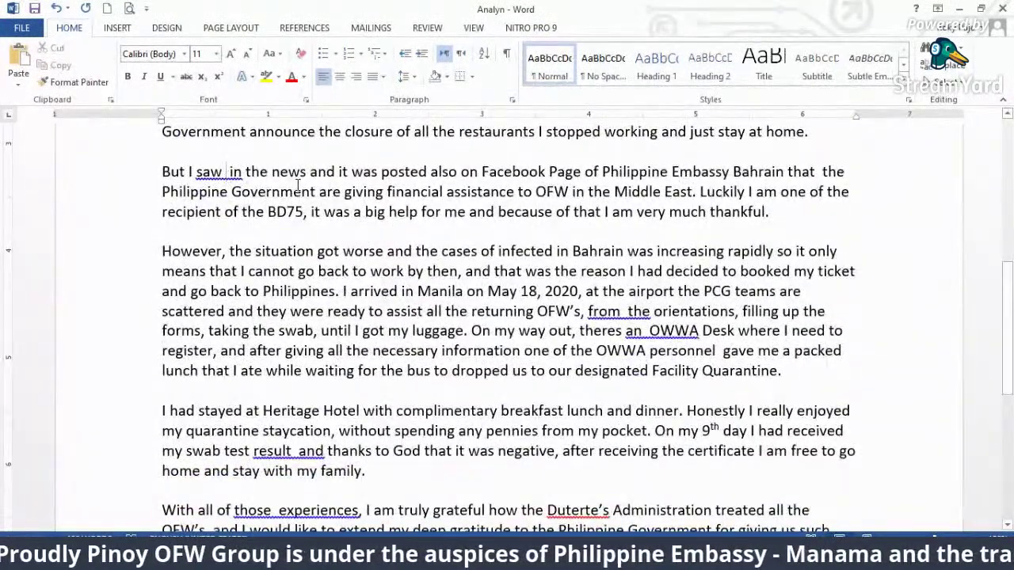
key("BackSpace")
left_click(342, 191)
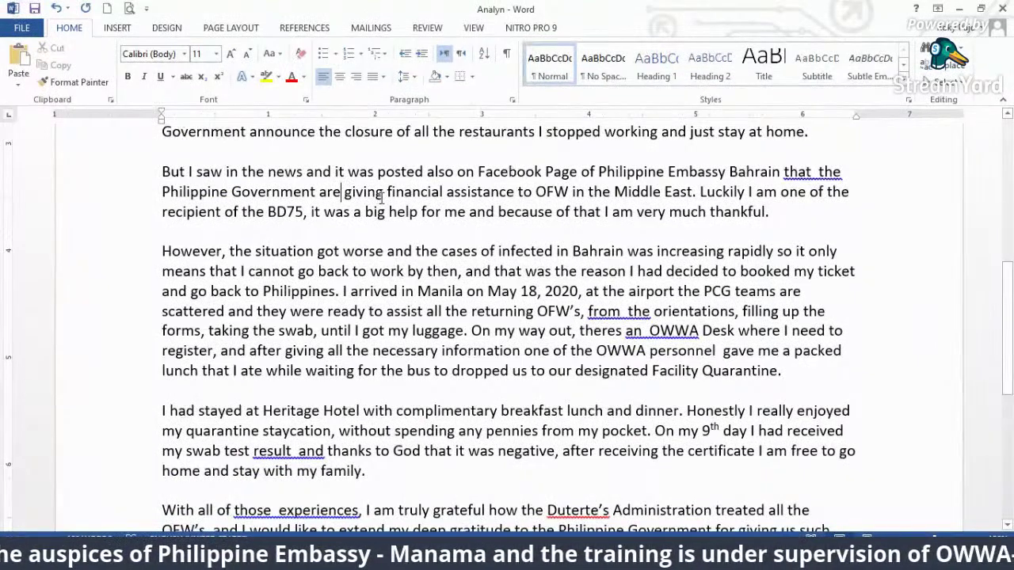
left_click(810, 172)
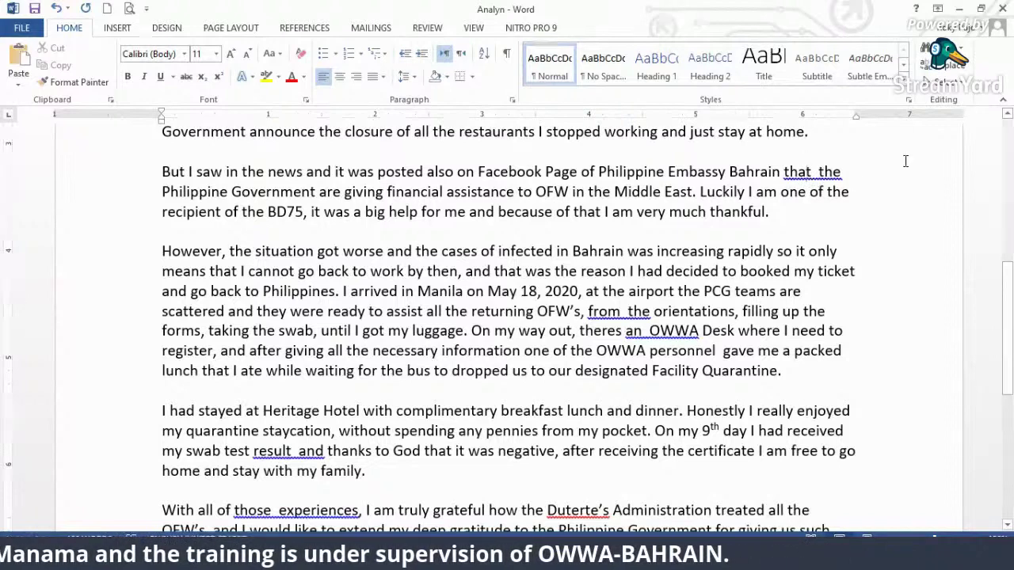
key("Delete")
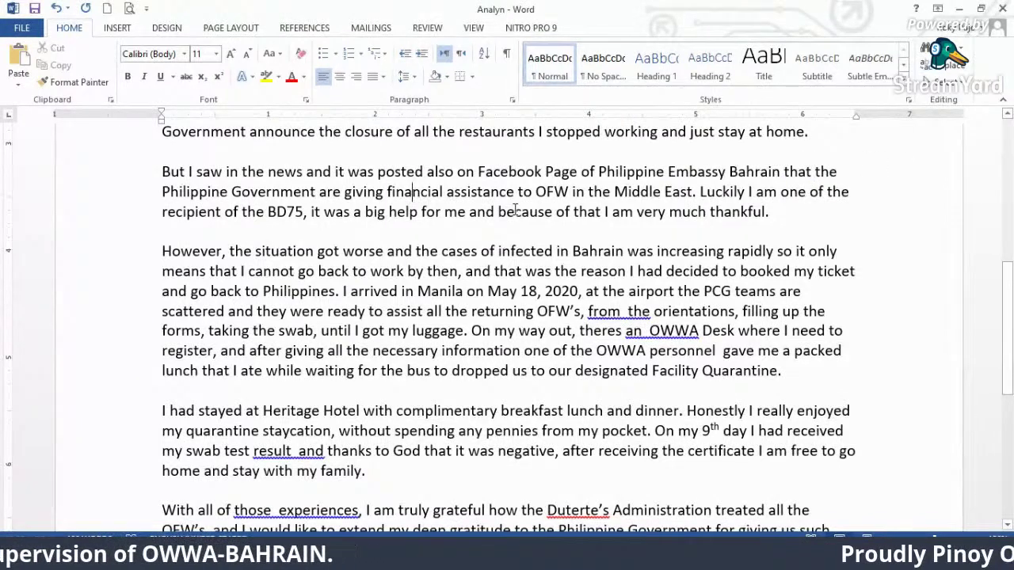
left_click(571, 191)
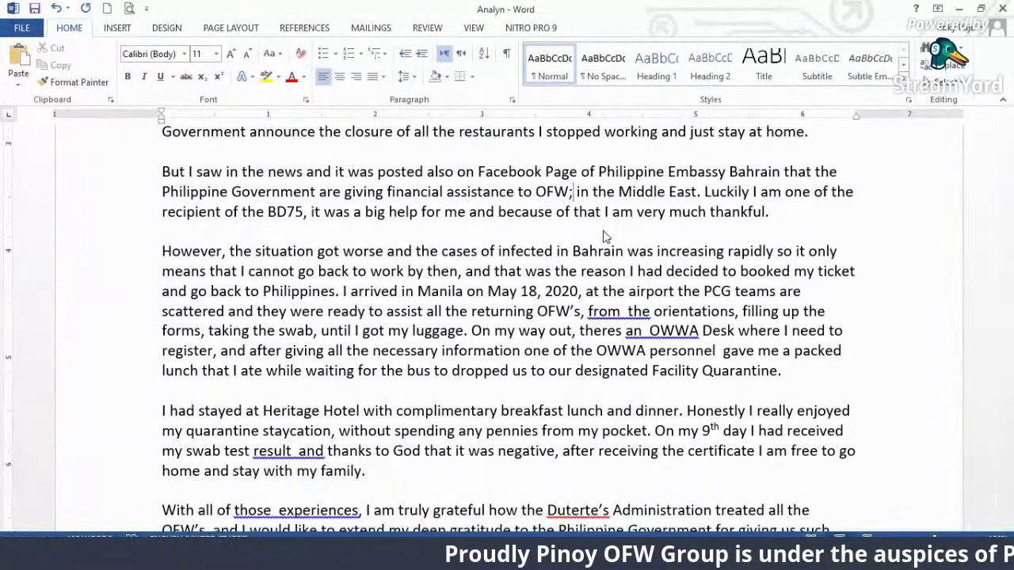
type("'s")
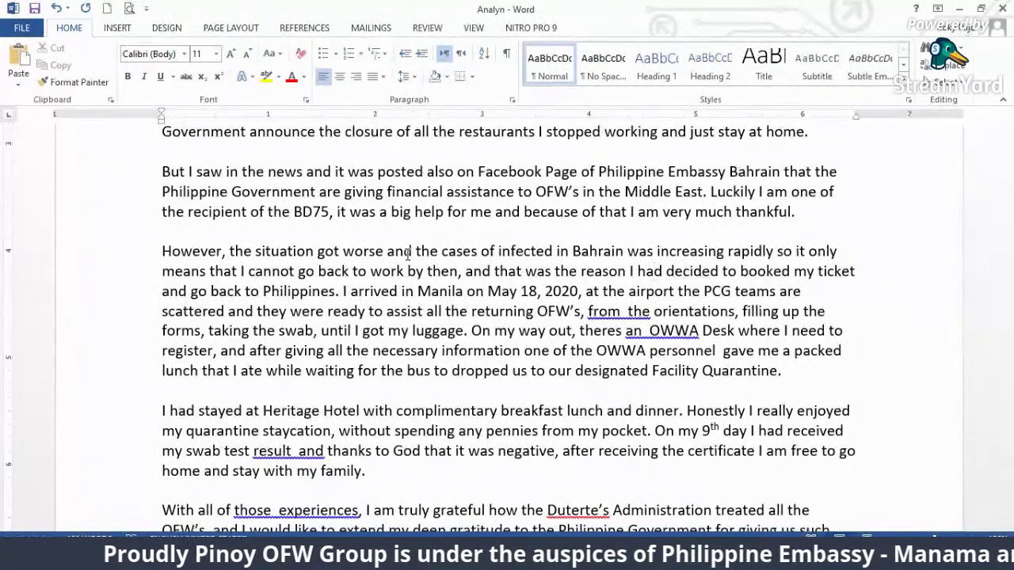
- Delete the blank line above the paragraph starting "But I saw" and insert "the" before "Philippines" in the following paragraph
scroll(476, 221, "up", 3)
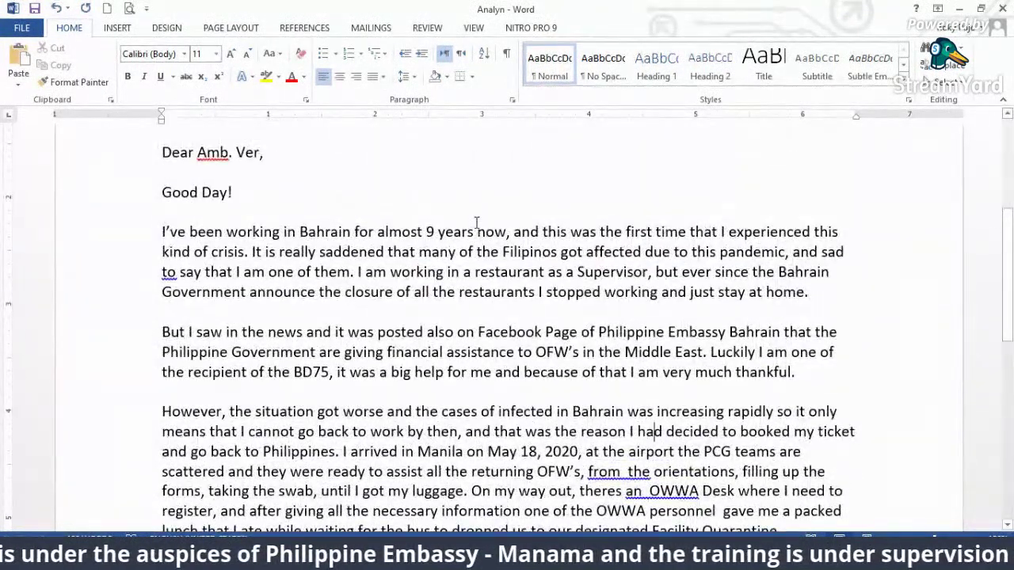
scroll(476, 222, "down", 2)
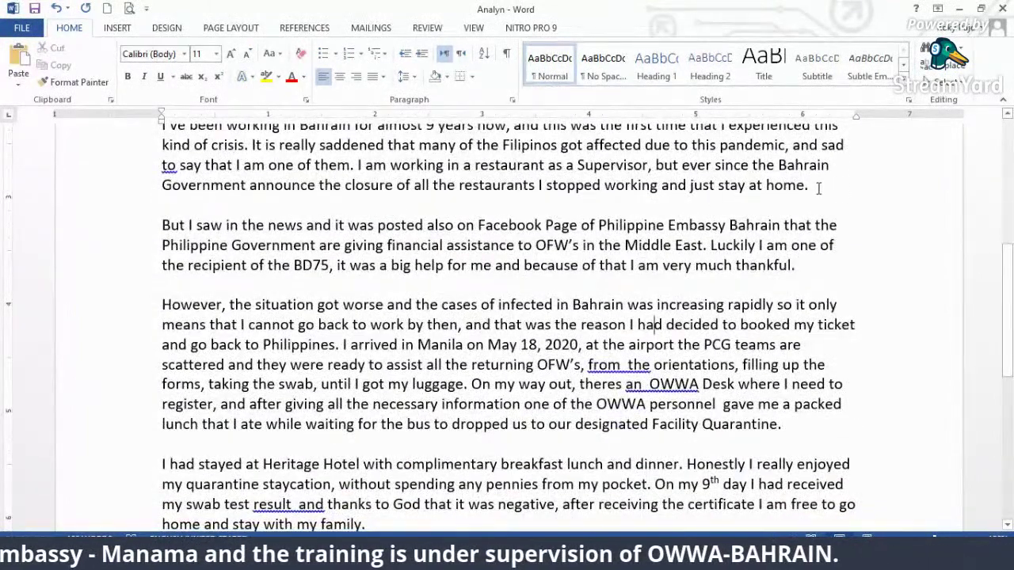
key("Delete")
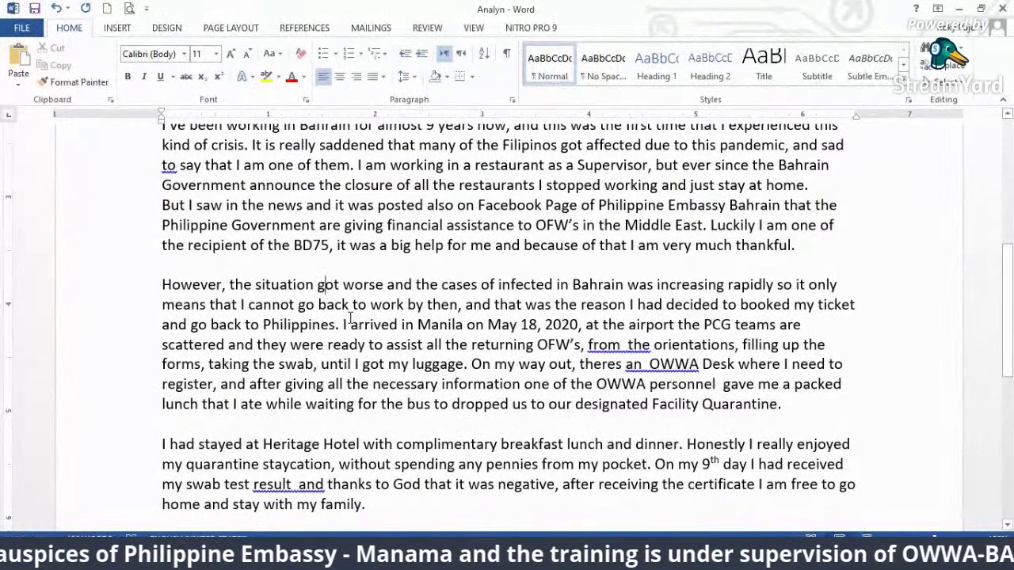
scroll(352, 318, "down", 1)
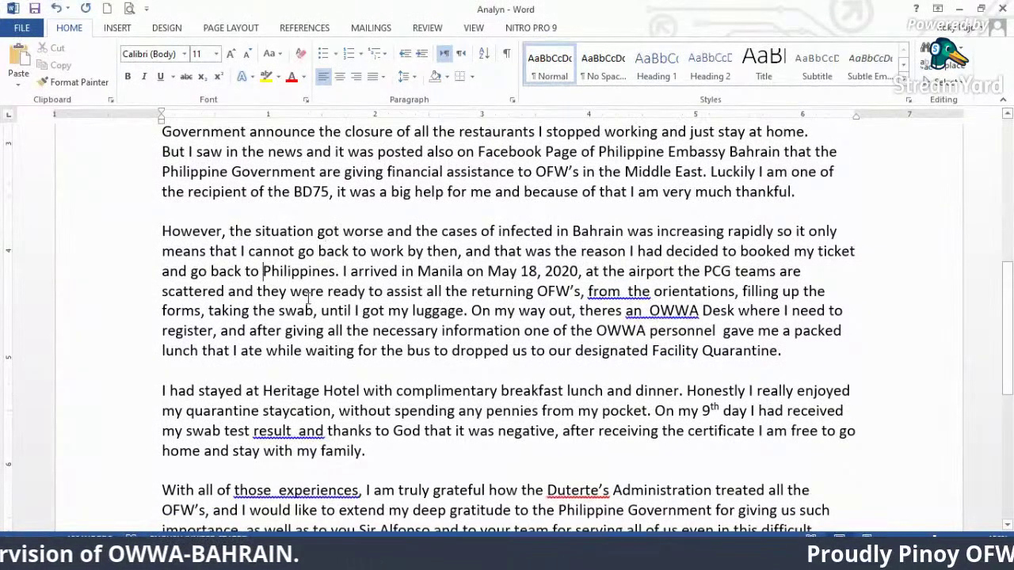
type("the")
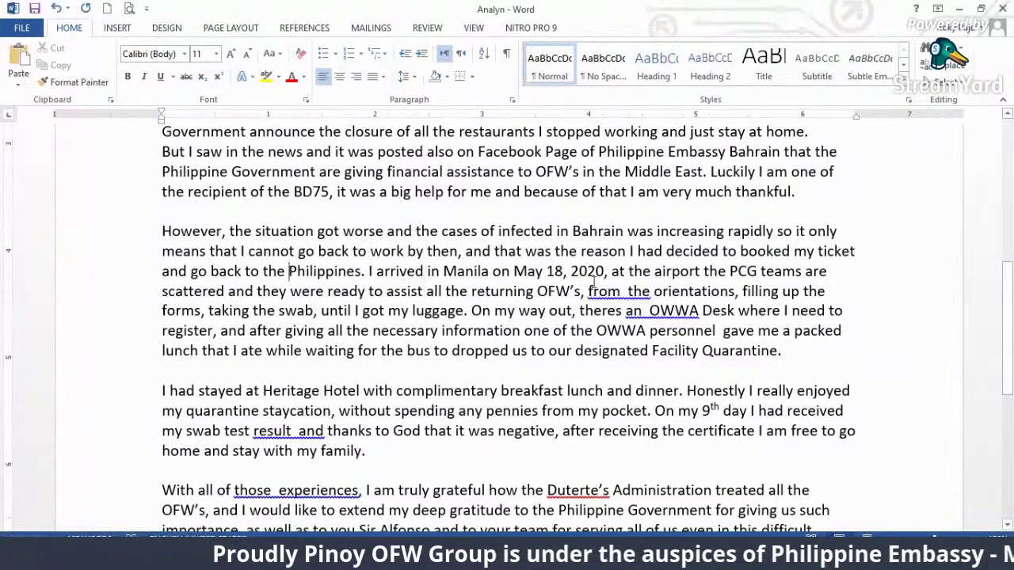
- Try "on" in place of "in" before "Manila" in the third paragraph, and restore "in"
left_click(442, 271)
key("BackSpace")
key("BackSpace")
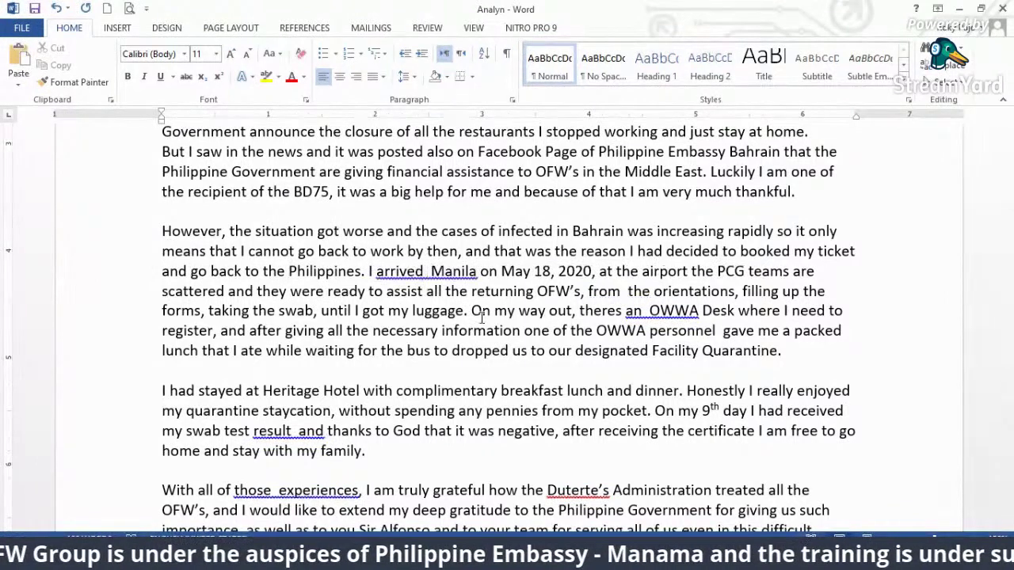
type("on")
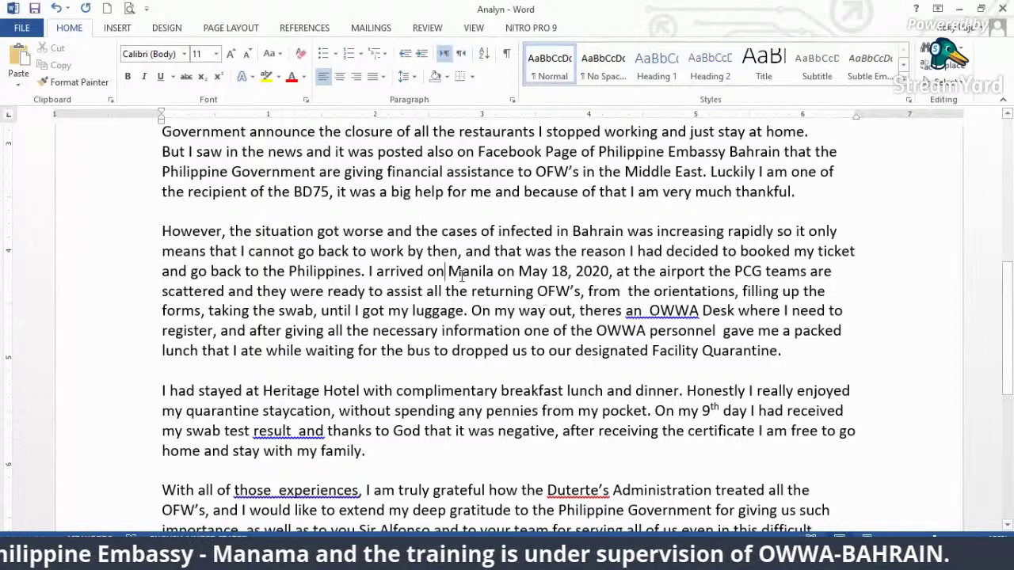
key("BackSpace")
key("BackSpace")
type("in")
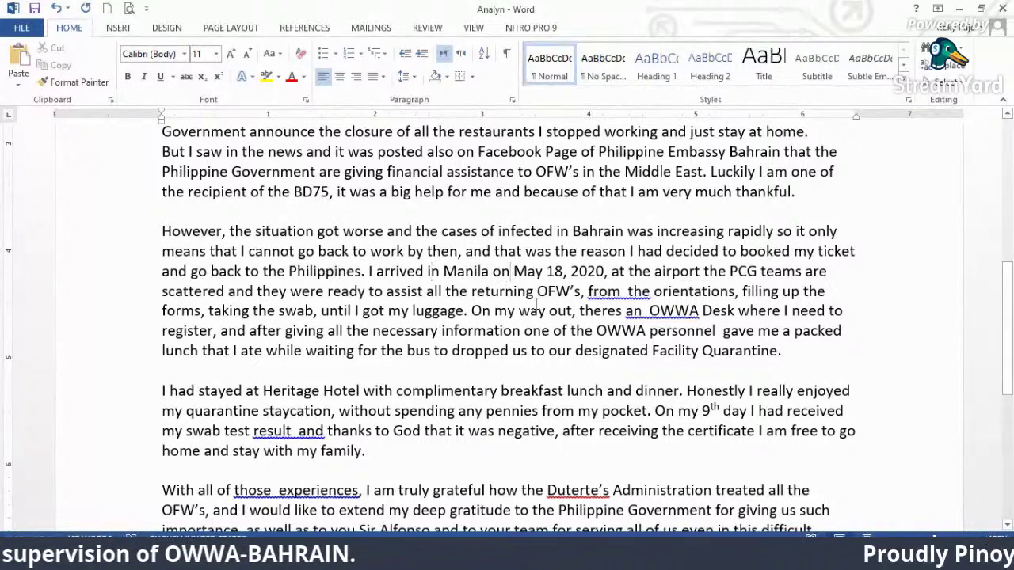
- Replace "on" with "last" before "May 18, 2020" in the third paragraph
key("BackSpace")
key("BackSpace")
type("las")
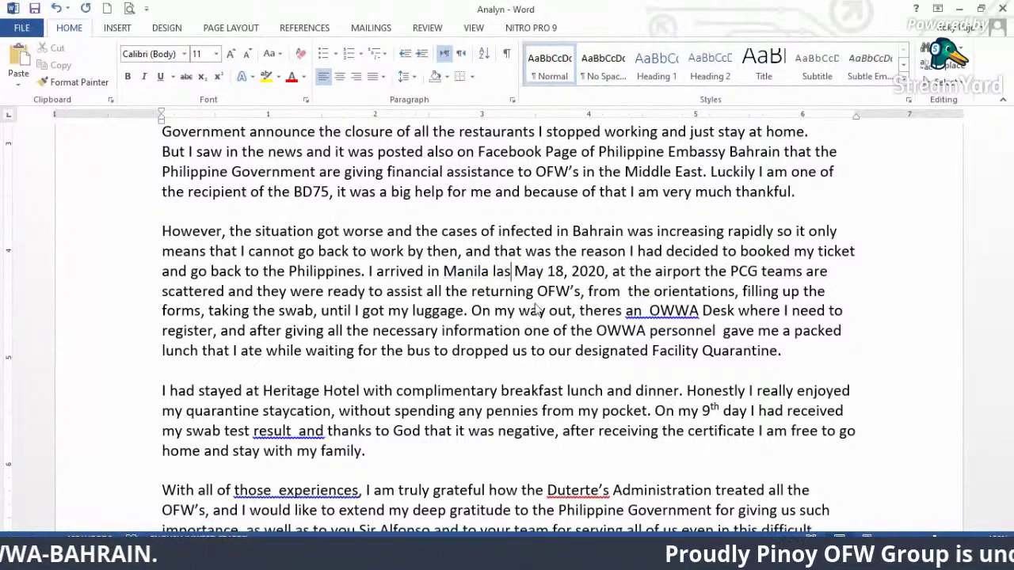
type("t")
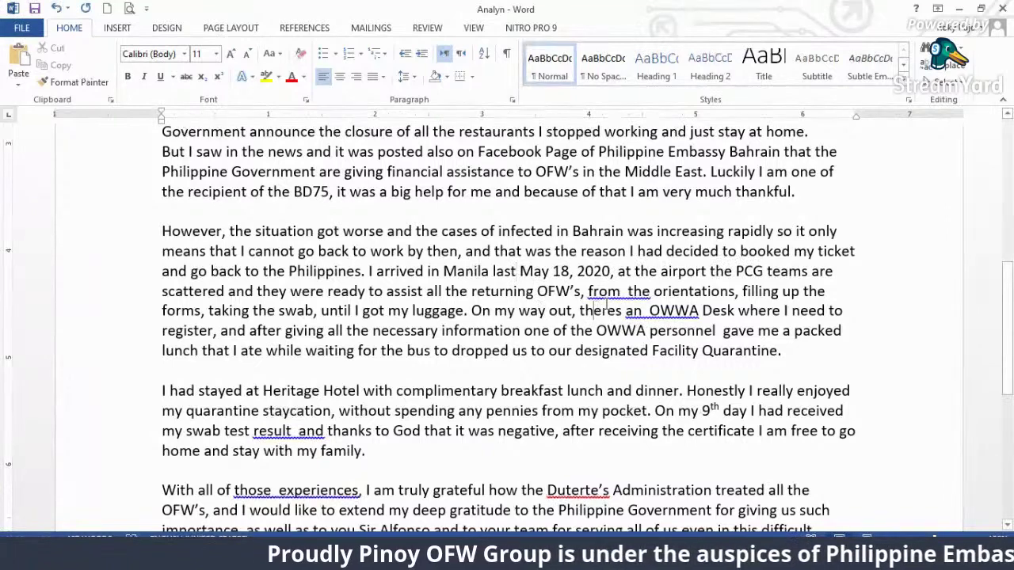
- Remove the extra space between "from" and "the orientations", and change "taking the swab" to "taking the swab test"
scroll(679, 294, "down", 2)
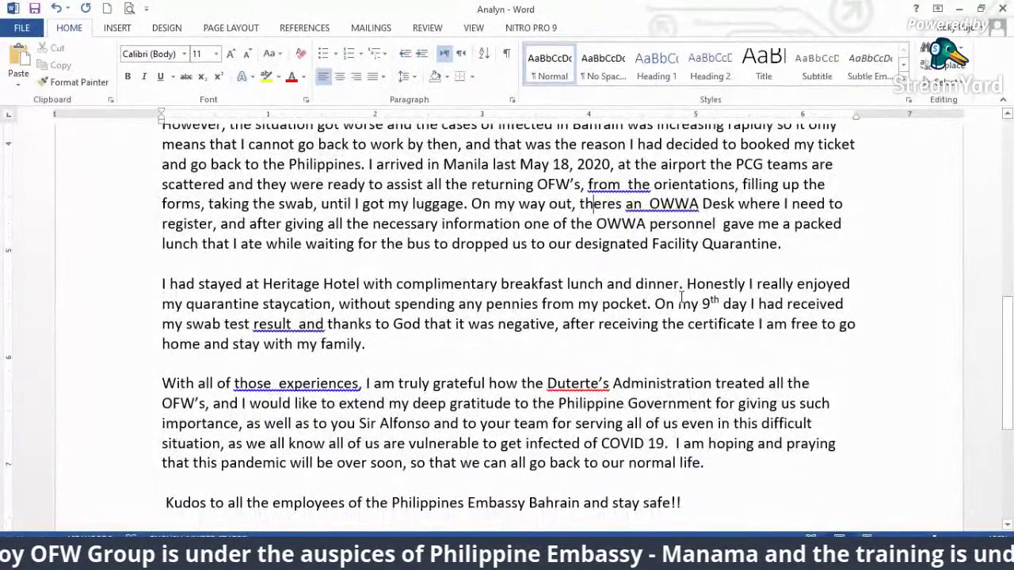
scroll(682, 297, "up", 1)
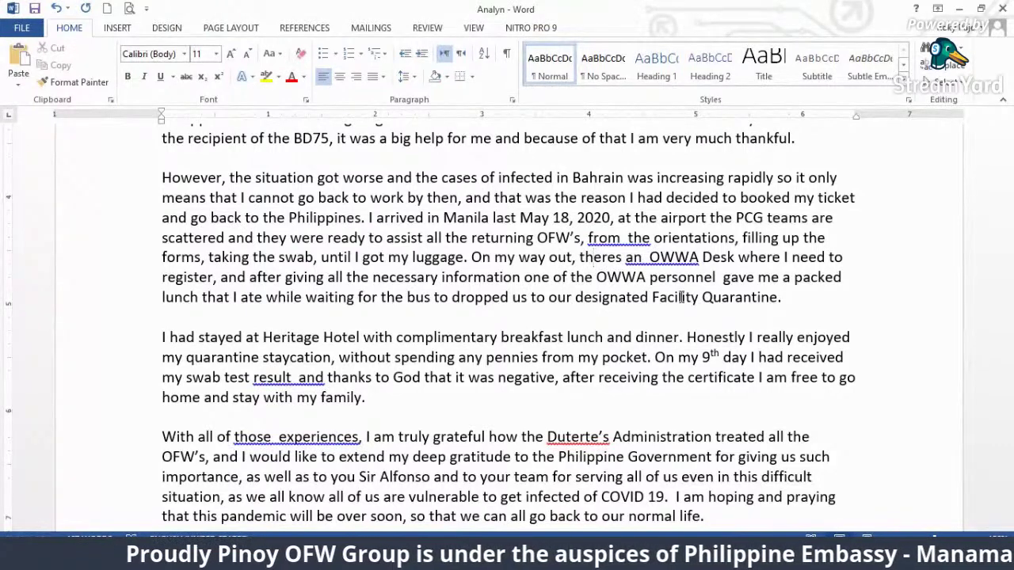
left_click(625, 238)
key("Delete")
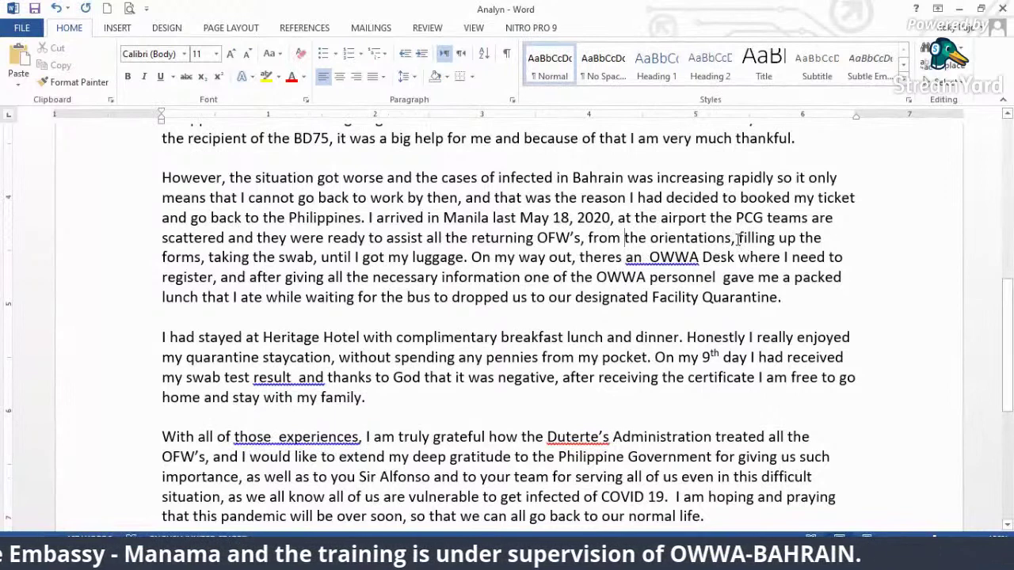
left_click(315, 257)
type("test,")
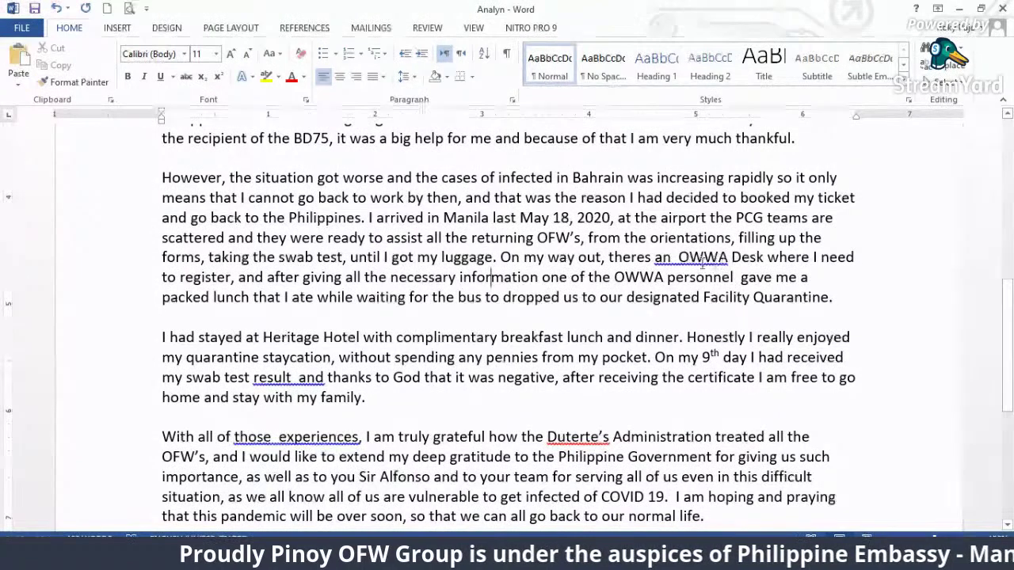
- Remove the extra spaces before "OWWA Desk" and after "OWWA personnel" in the third paragraph
left_click(676, 258)
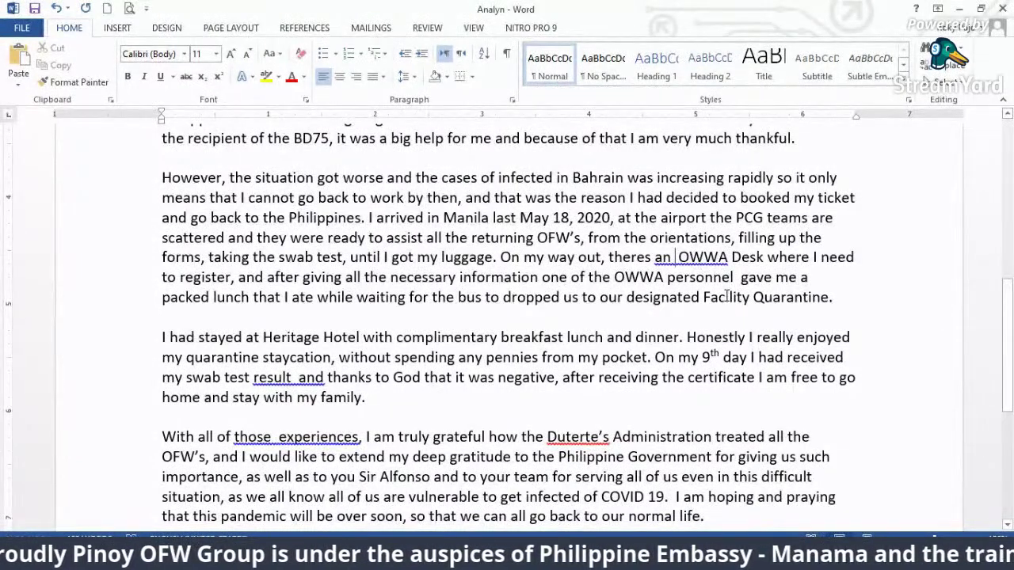
key("BackSpace")
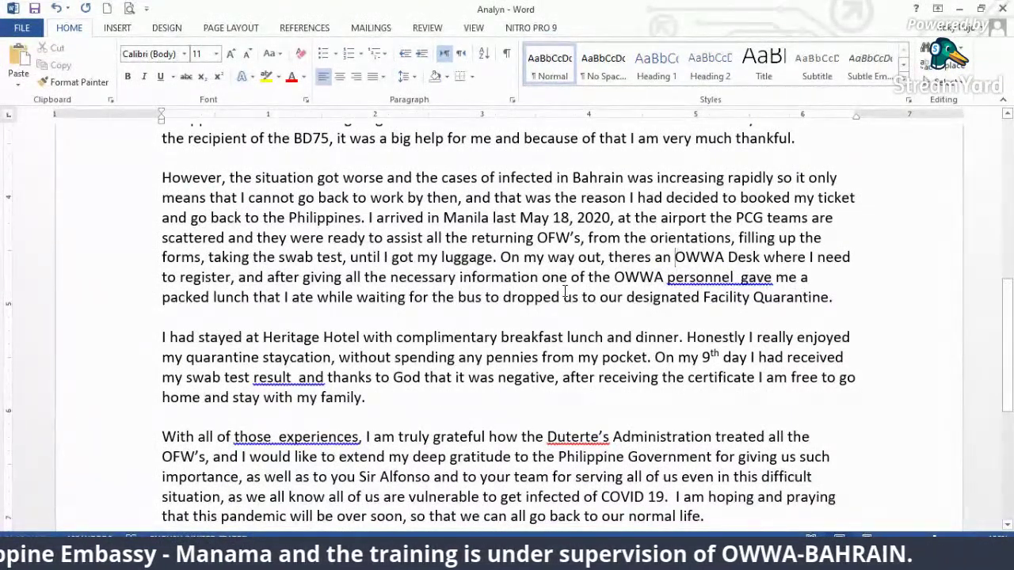
left_click(737, 278)
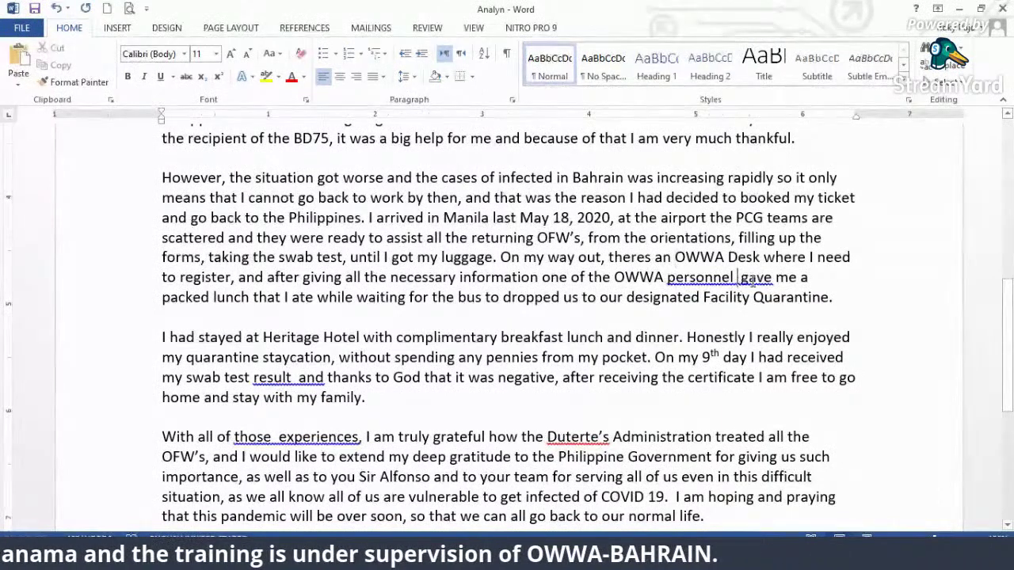
key("BackSpace")
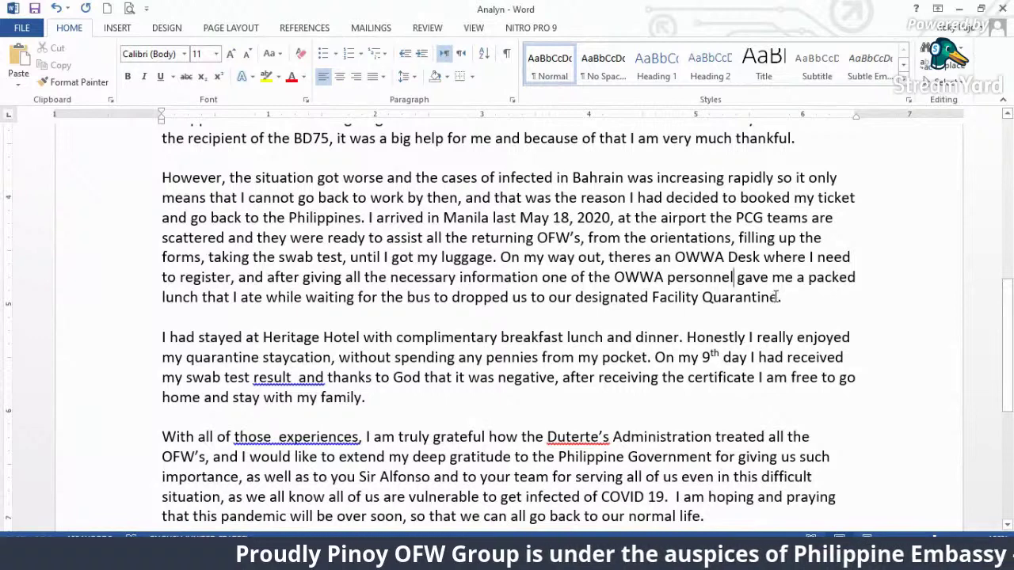
- Reorder "Facility Quarantine" at the end of the third paragraph to "quarantine facility" in lowercase
left_click_drag(778, 296, 705, 302)
key("ctrl+c")
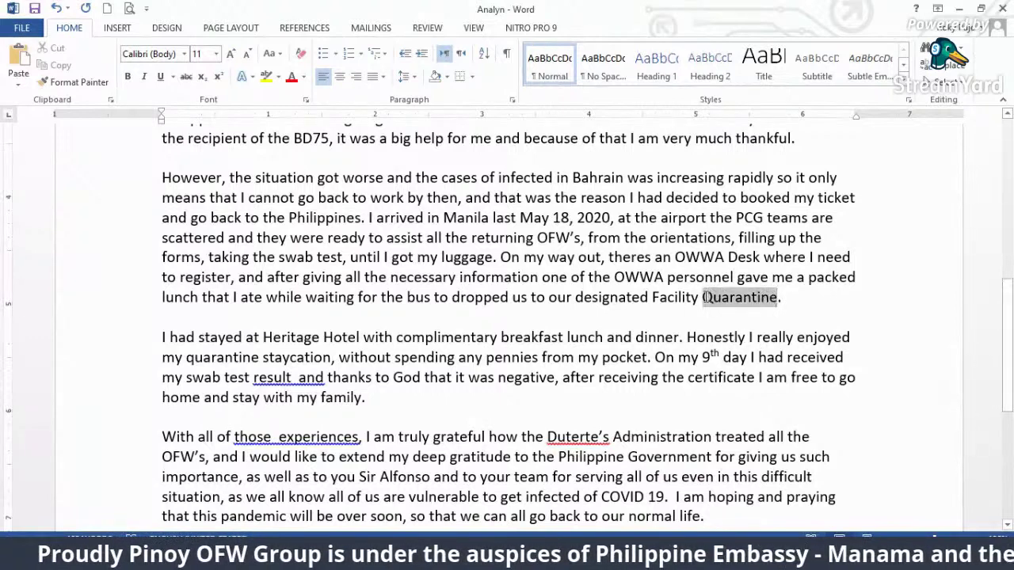
key("Delete")
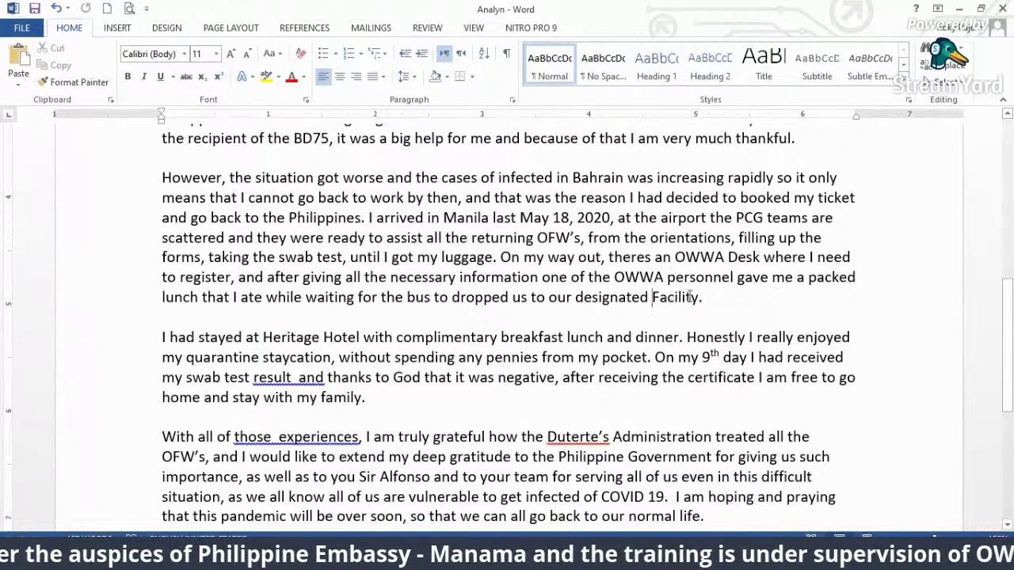
key("ctrl+v")
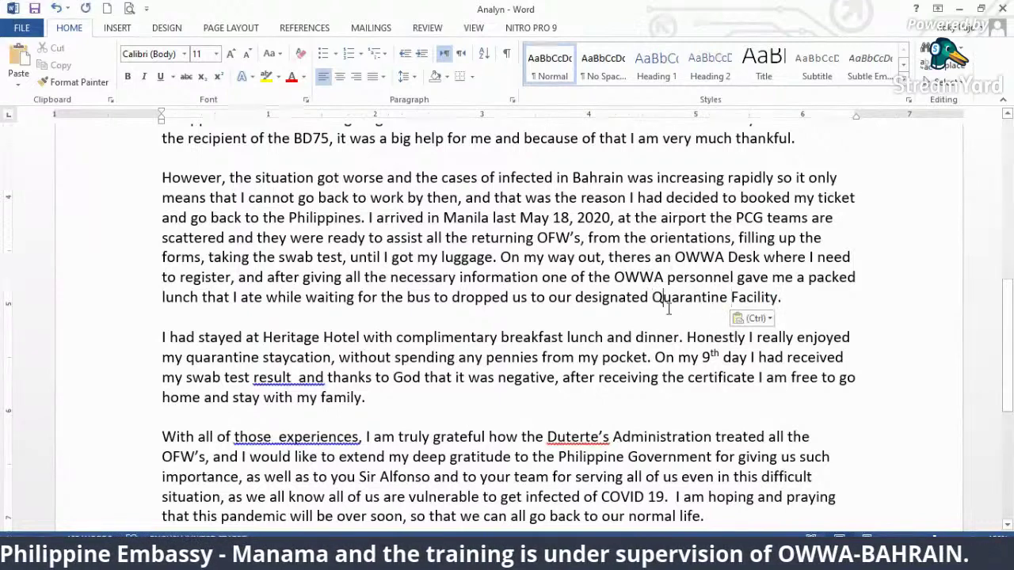
key("BackSpace")
type("q")
left_click(727, 298)
key("Delete")
type("f")
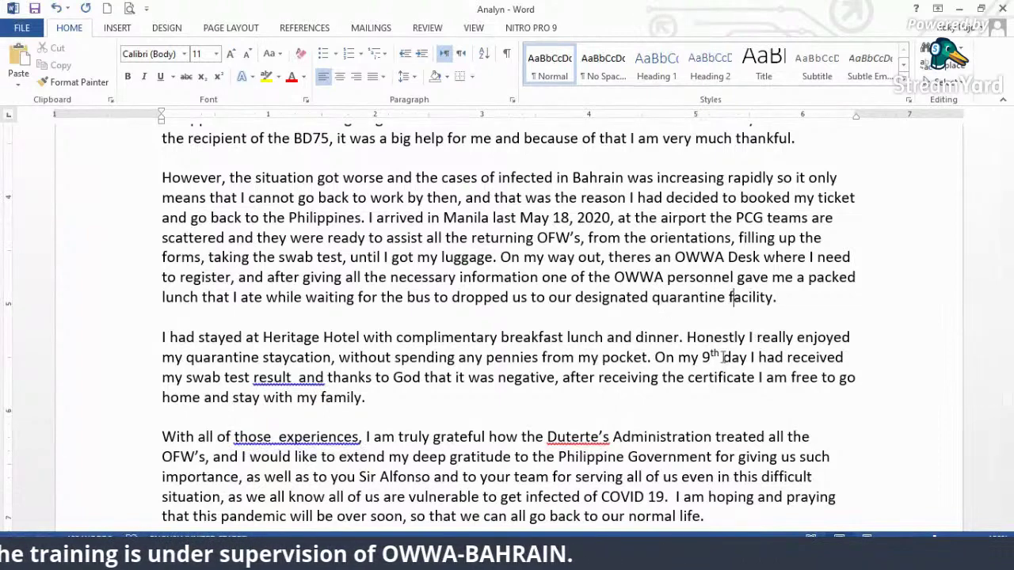
- In the Heritage Hotel paragraph, add a comma after "breakfast" and insert "own" before "pocket"
scroll(707, 358, "down", 1)
scroll(707, 358, "down", 1)
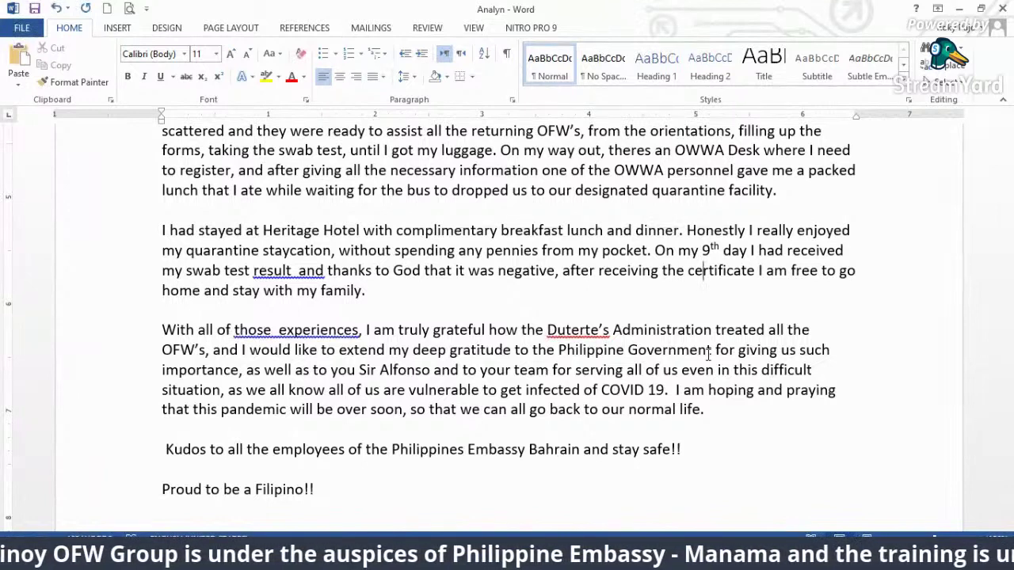
left_click(567, 230)
type(",")
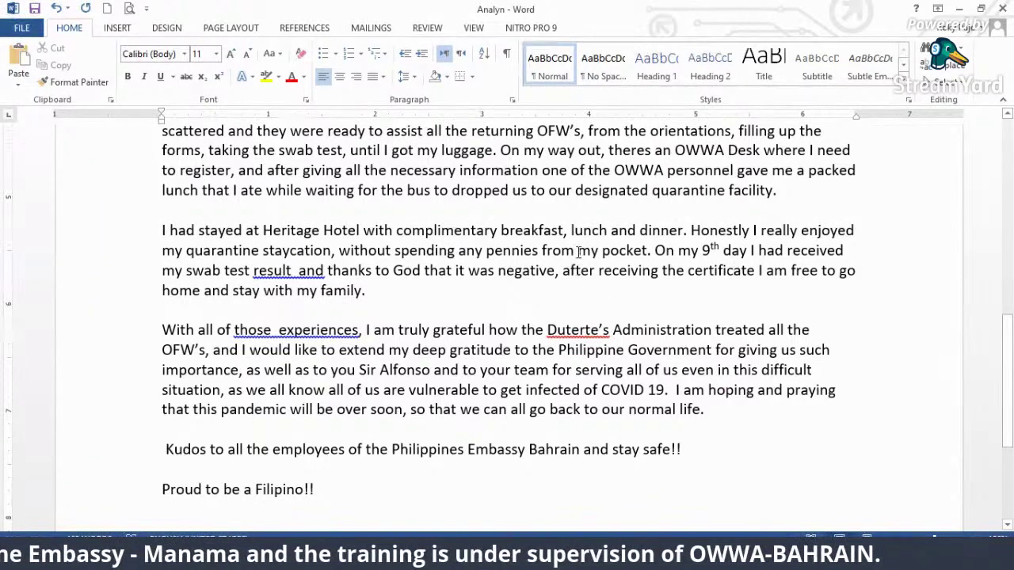
left_click(605, 252)
type("own")
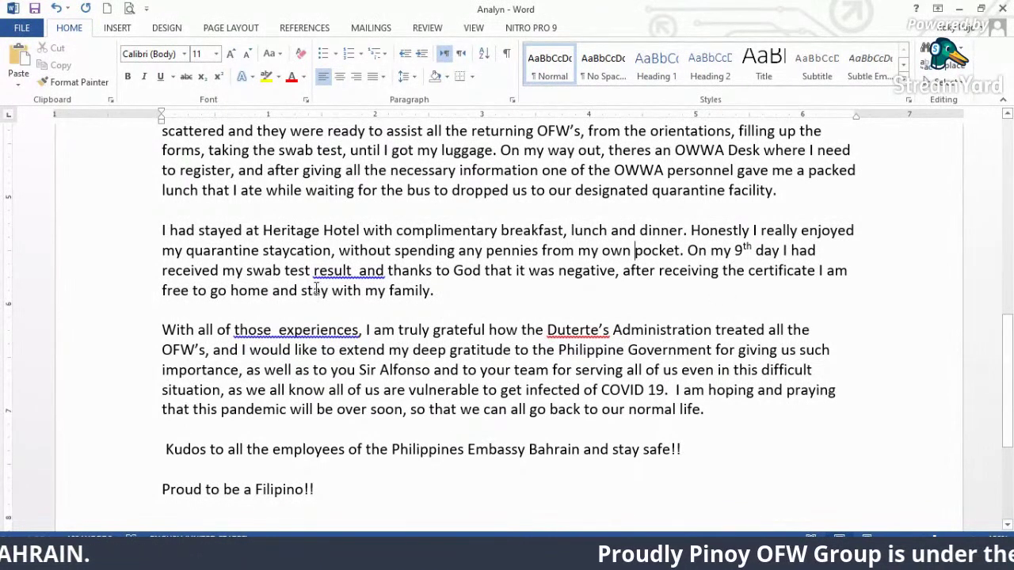
- Remove the extra spaces between "result" and "and", and between "those" and "experiences"
left_click(358, 271)
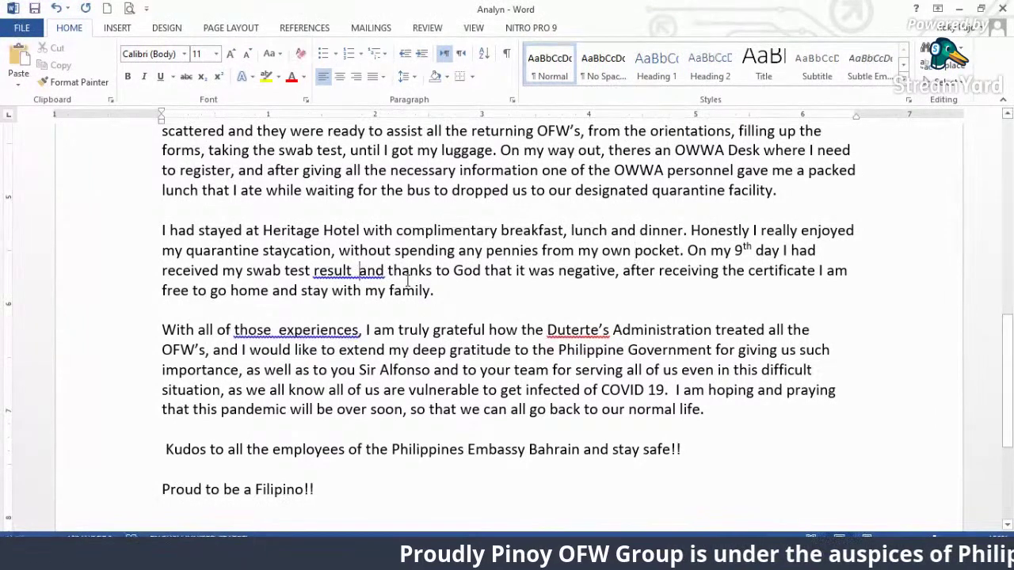
key("BackSpace")
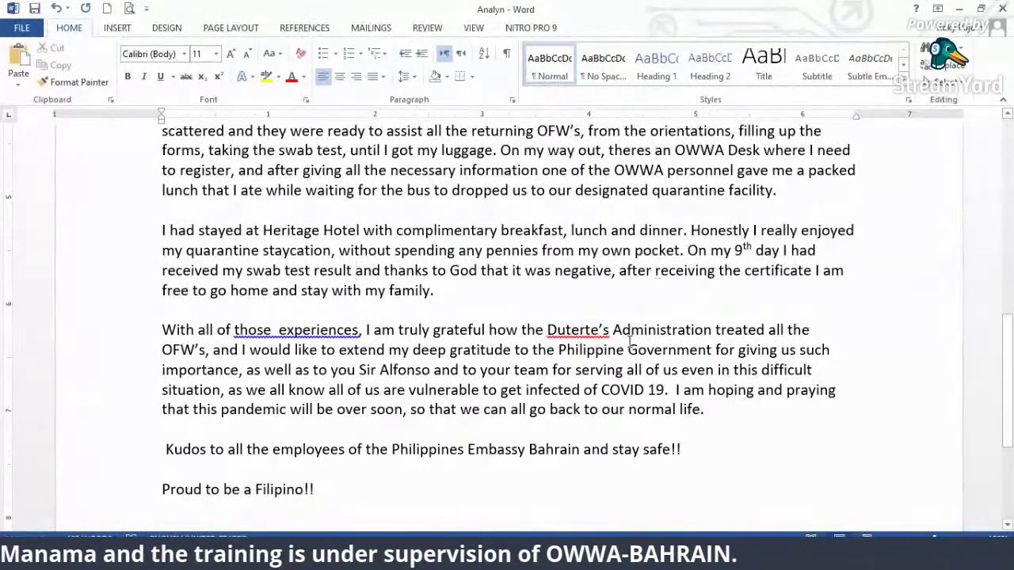
scroll(630, 341, "down", 2)
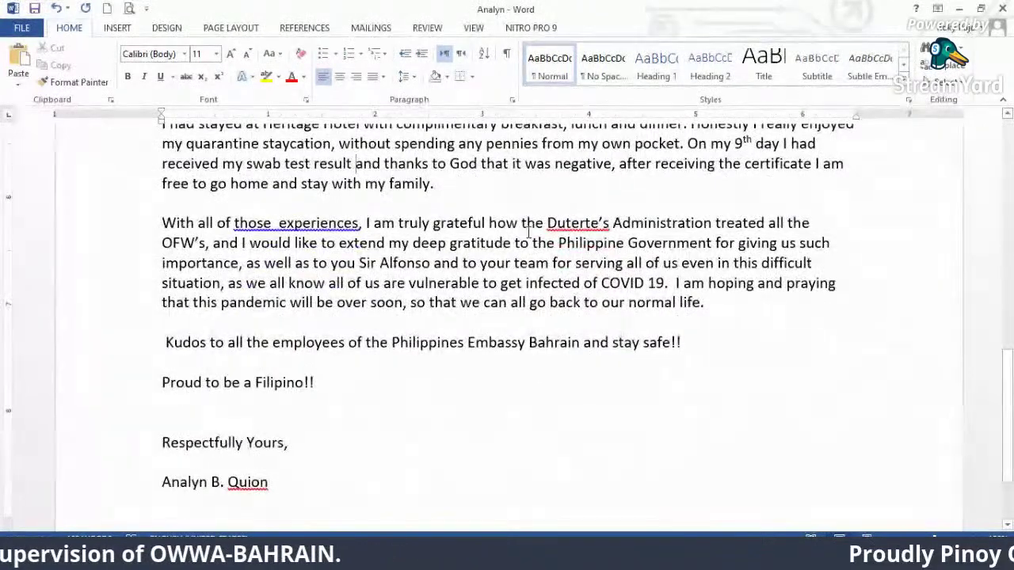
left_click(275, 224)
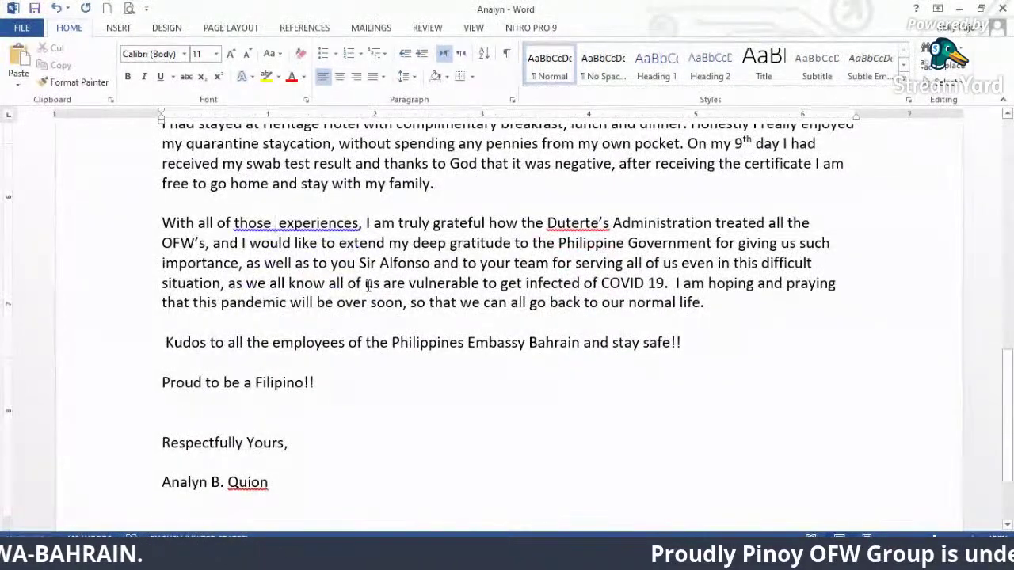
key("BackSpace")
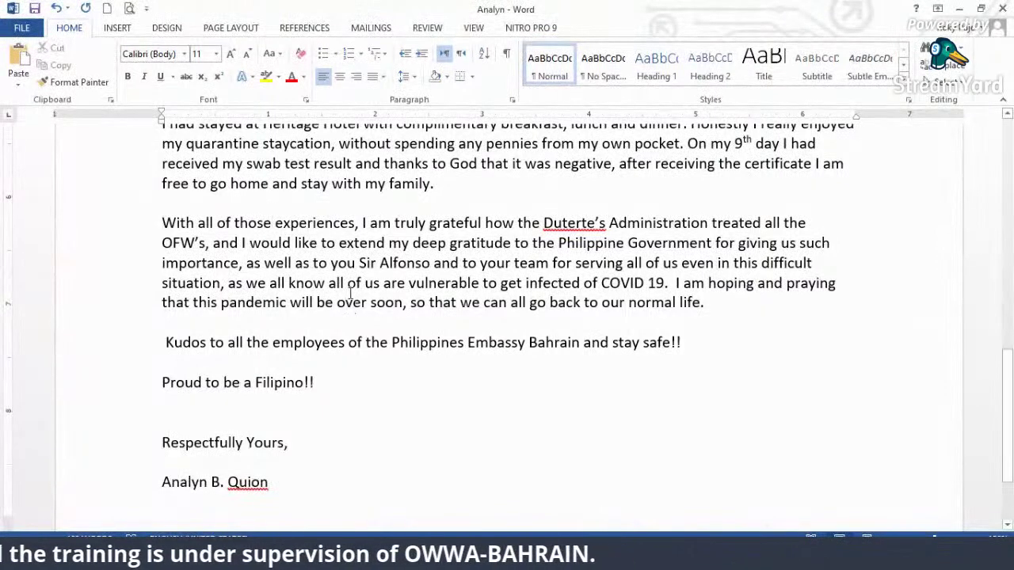
- Replace "Sir" with "Amb." before the ambassador's name in the gratitude paragraph
left_click_drag(379, 263, 361, 262)
type("Amb")
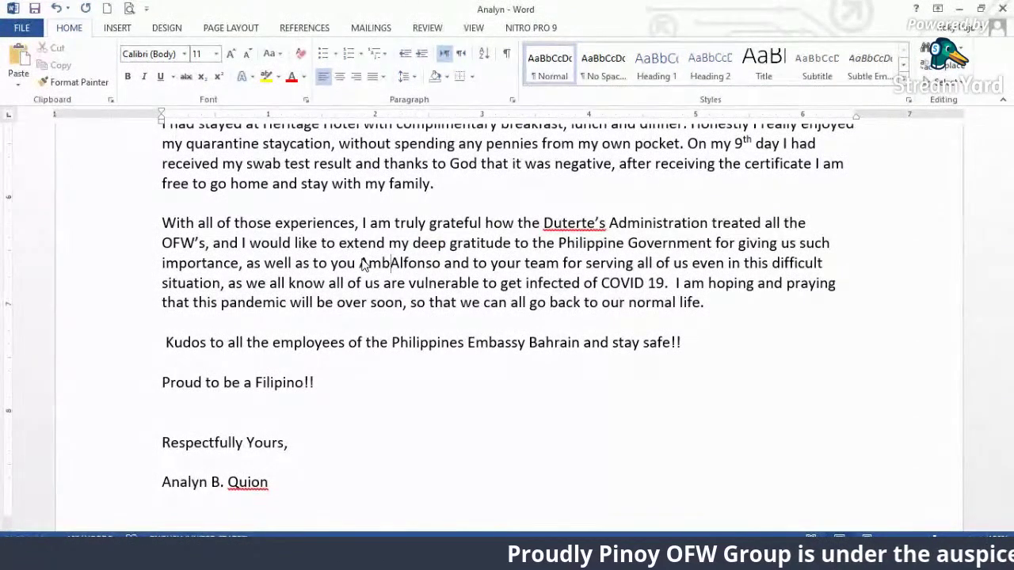
type(".")
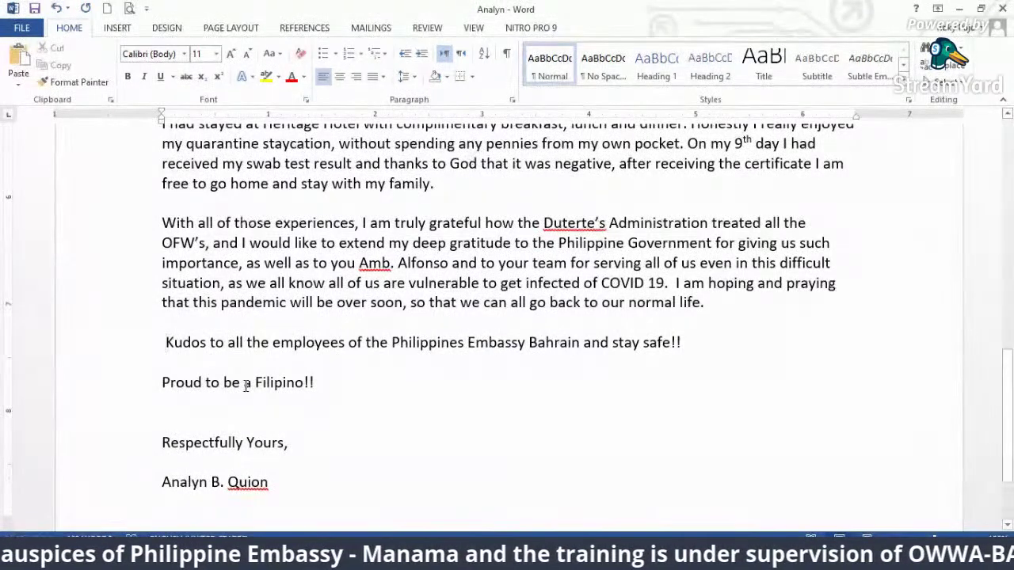
- Remove the leading space from the "Kudos" line and change its embassy wording to "Philippine Embassy - Manama"
key("BackSpace")
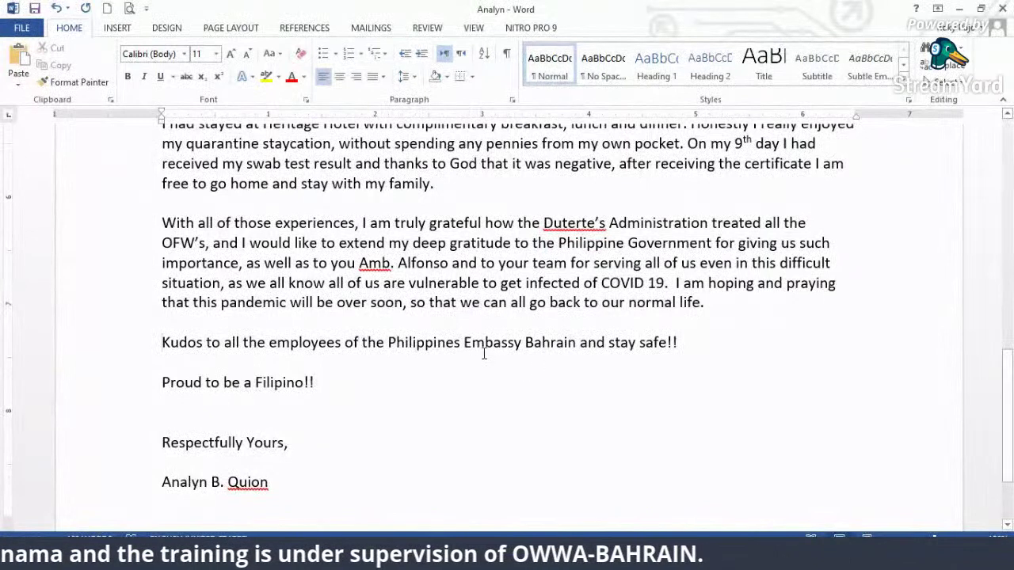
left_click(462, 342)
key("BackSpace")
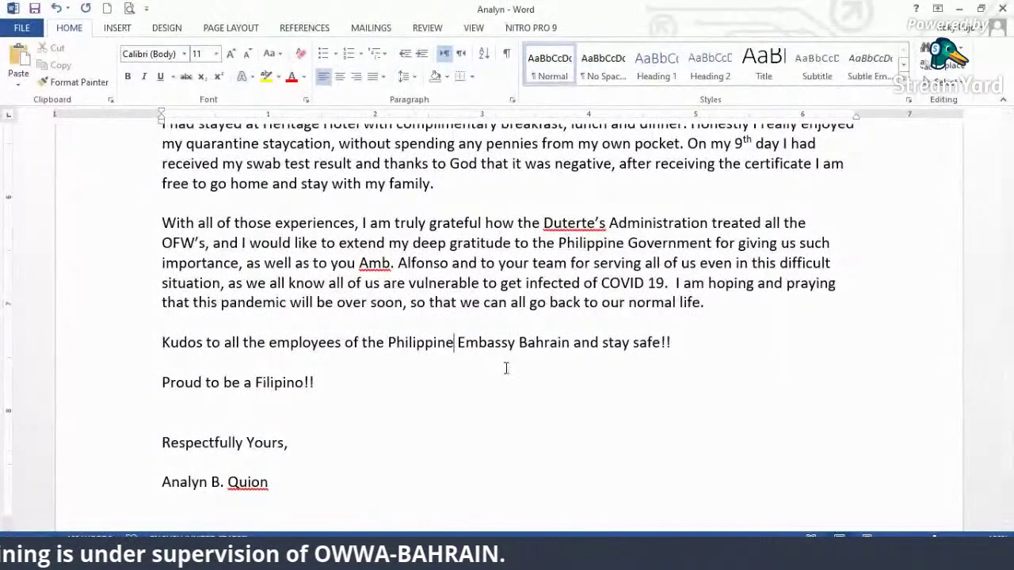
left_click_drag(521, 342, 568, 353)
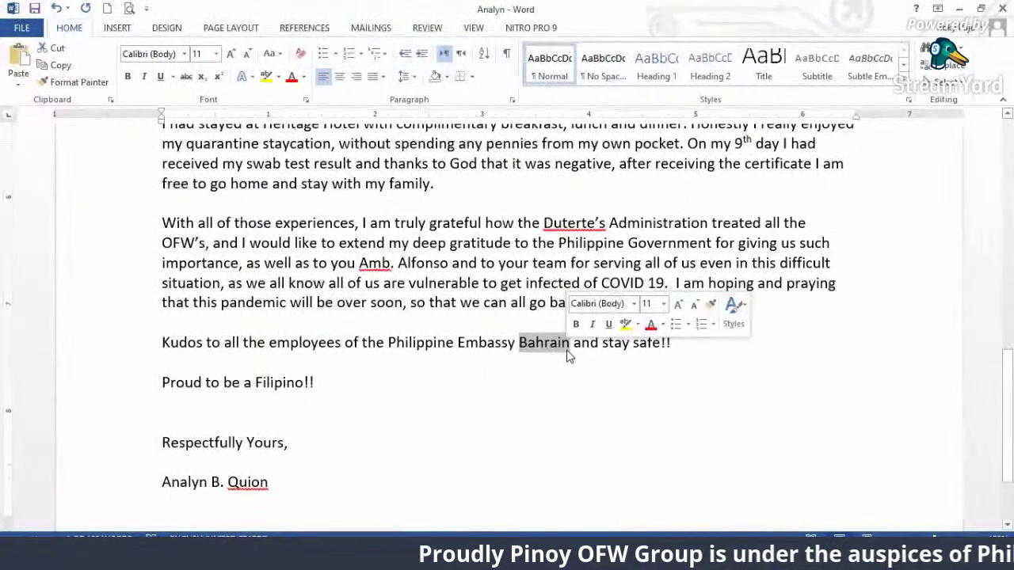
type("- Ma")
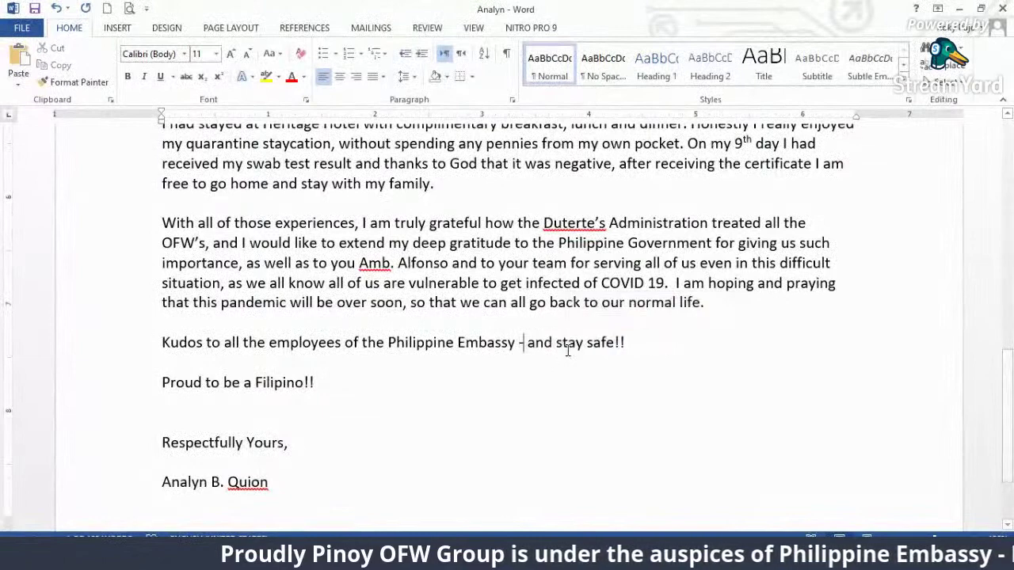
type("nama")
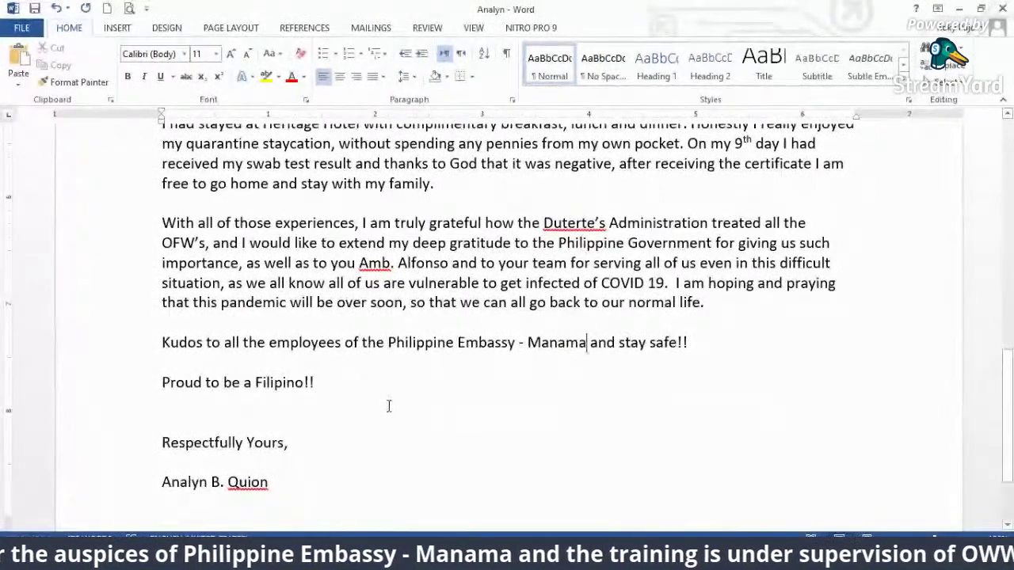
- Add a blank line below "Respectfully Yours," and make the sender's name bold
scroll(313, 413, "down", 3)
left_click(302, 350)
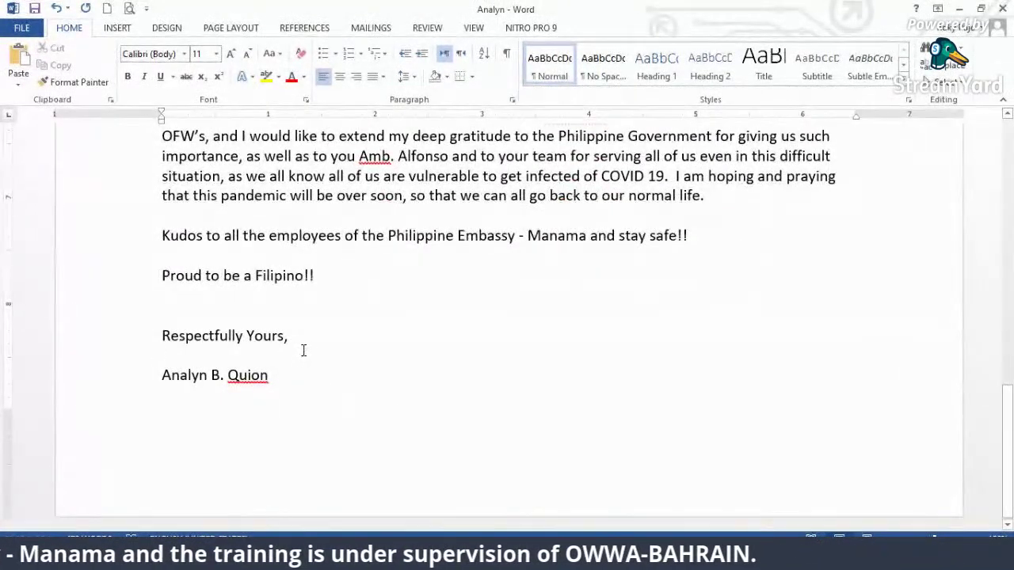
key("Return")
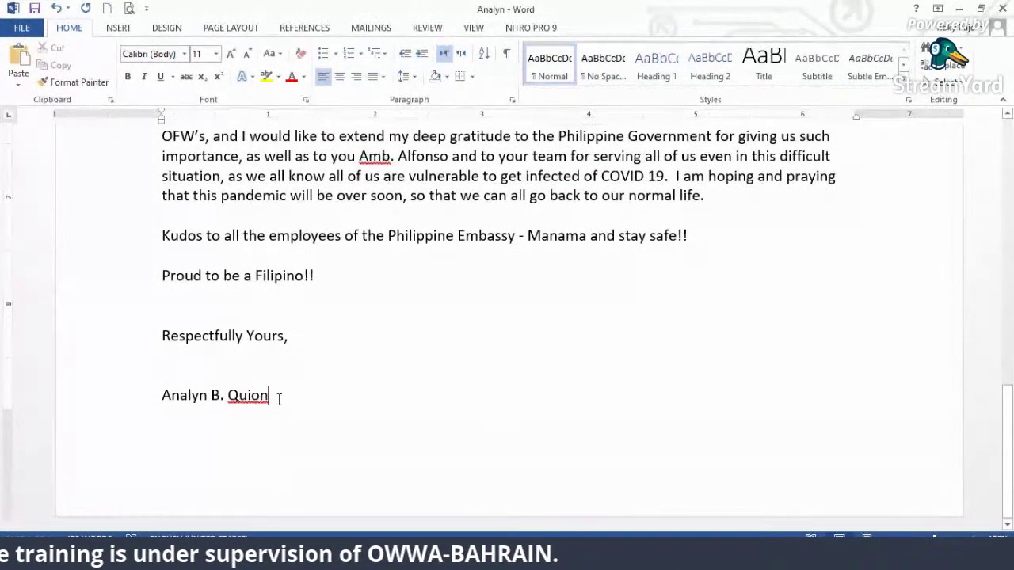
left_click_drag(278, 398, 164, 395)
key("ctrl+b")
left_click(365, 422)
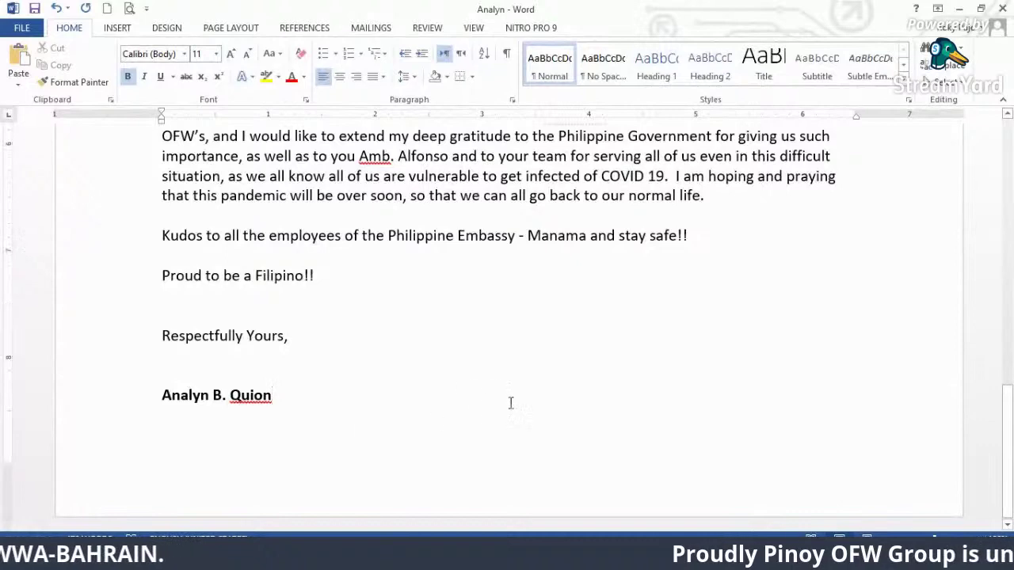
- Check the word count of the entire letter
scroll(513, 402, "up", 4)
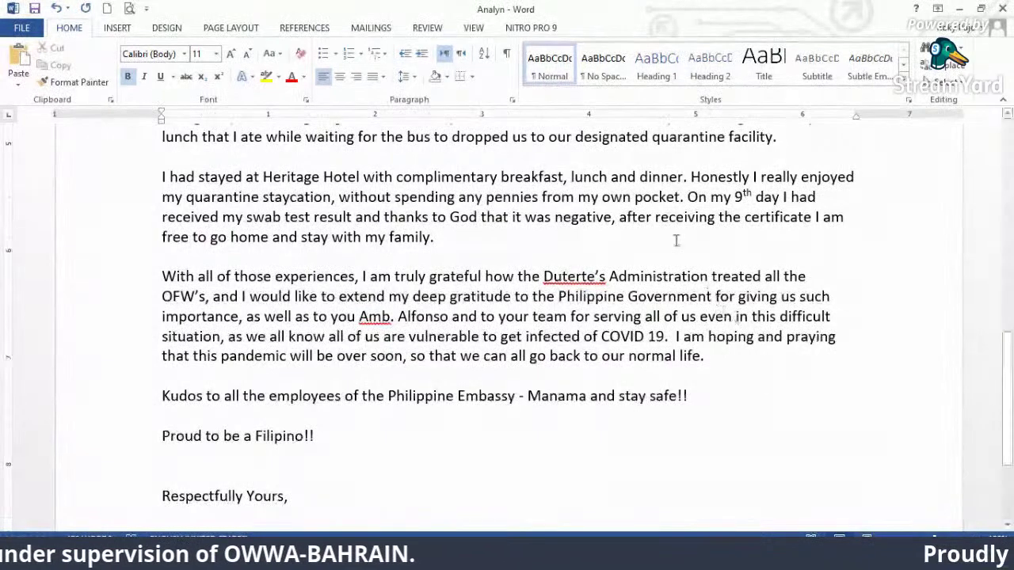
scroll(679, 233, "up", 1)
scroll(679, 233, "up", 3)
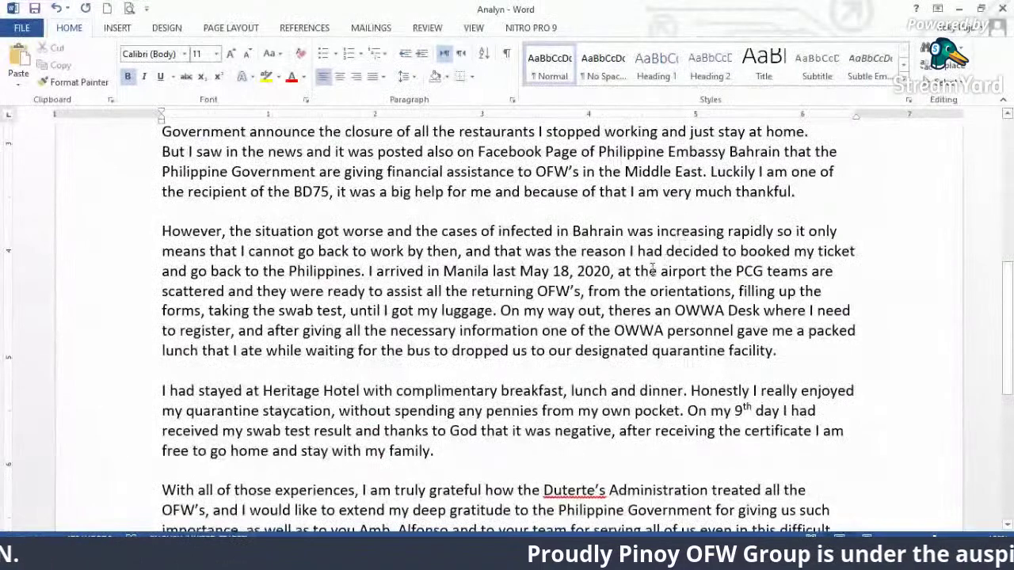
scroll(681, 230, "up", 2)
scroll(632, 289, "up", 6)
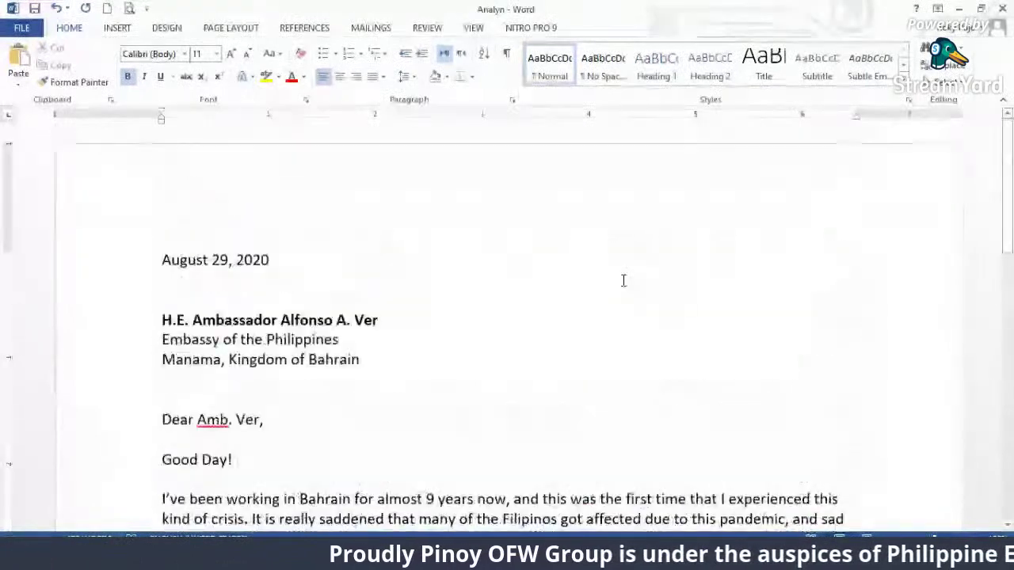
left_click(480, 442)
key("ctrl+a")
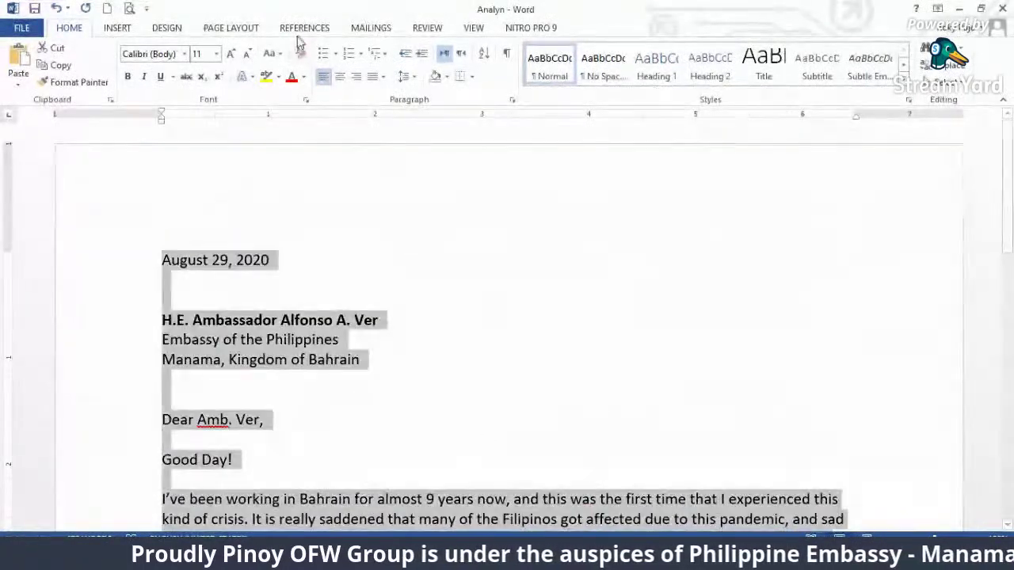
left_click(428, 27)
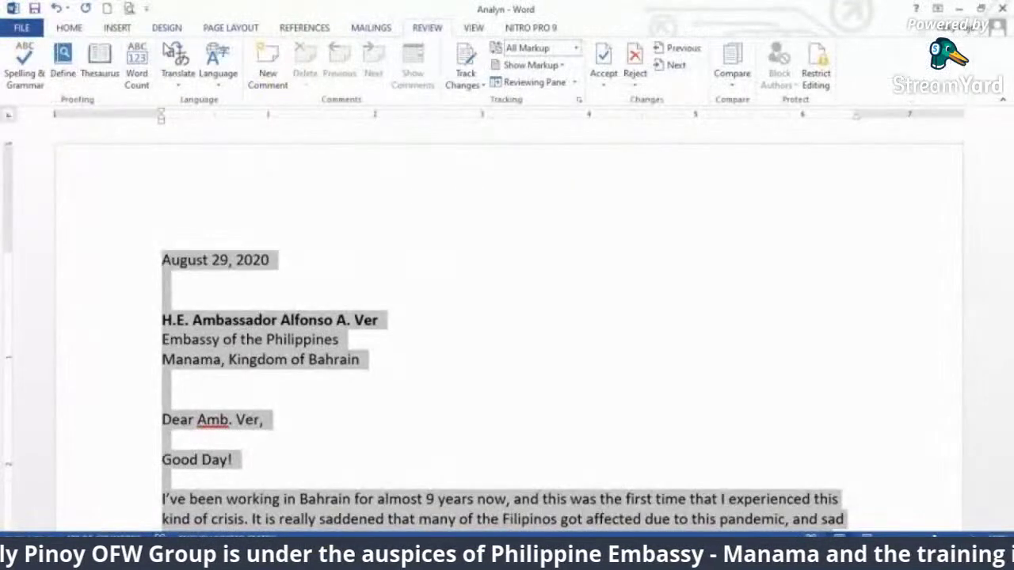
left_click(136, 60)
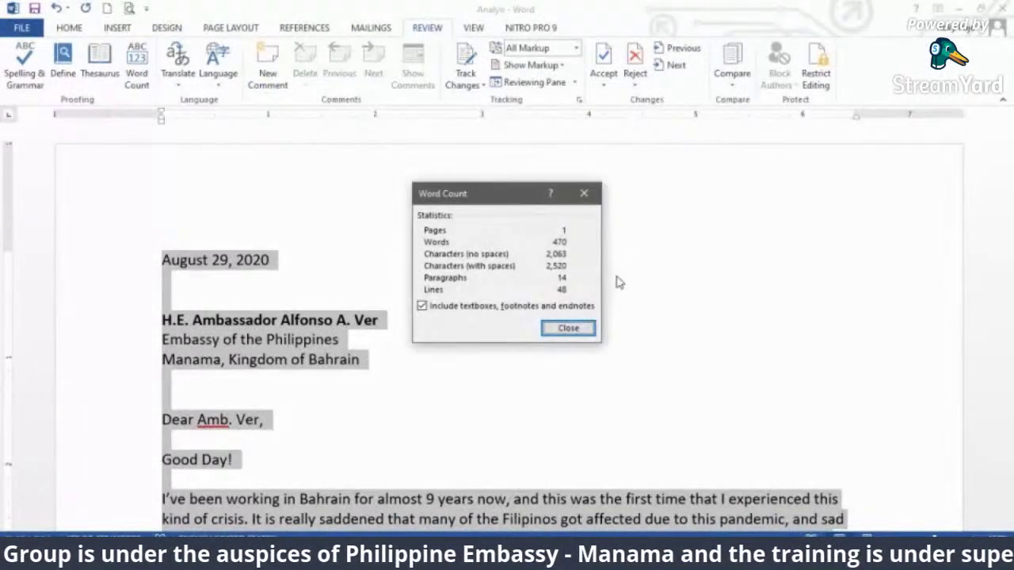
left_click(584, 331)
left_click(356, 391)
- Skim the corrected embassy letter and close the separate Promissory Letter document
scroll(355, 391, "down", 7)
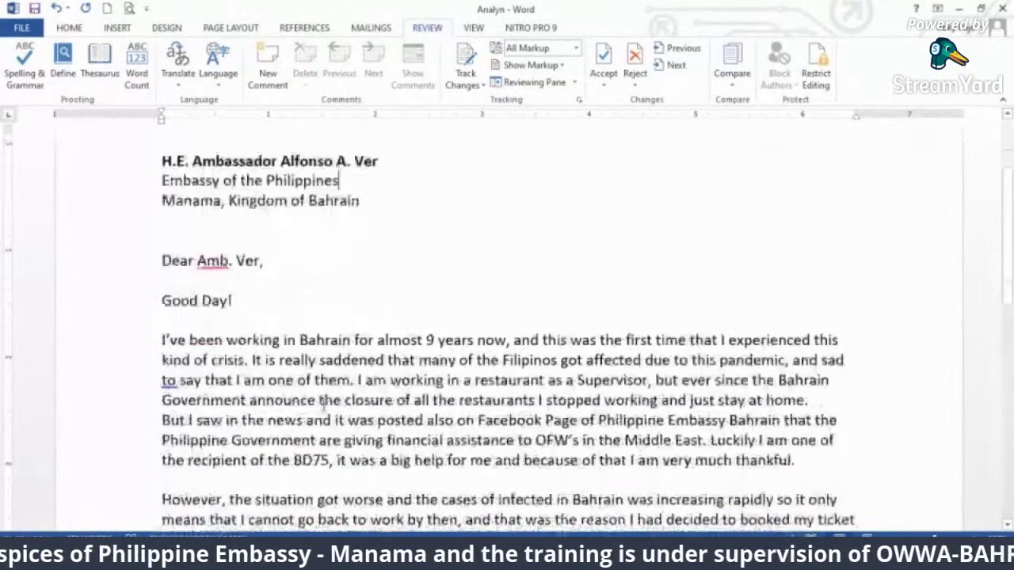
scroll(325, 401, "up", 5)
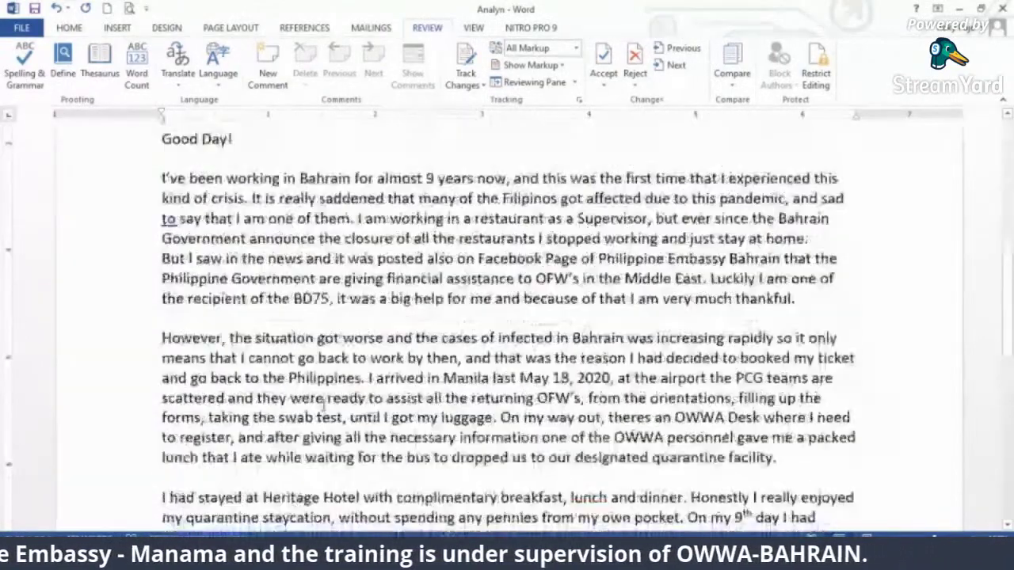
scroll(479, 398, "down", 5)
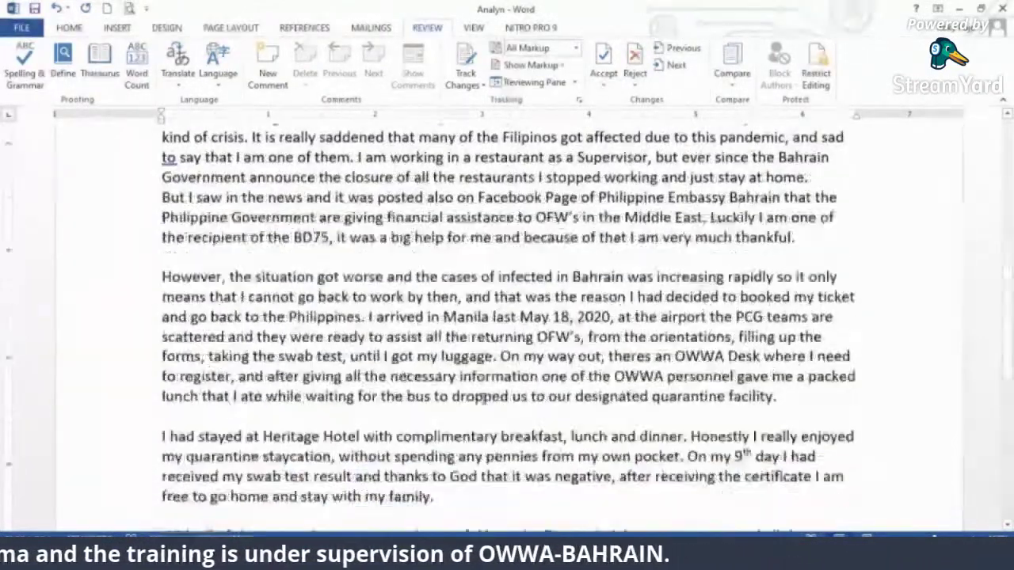
scroll(487, 393, "down", 3)
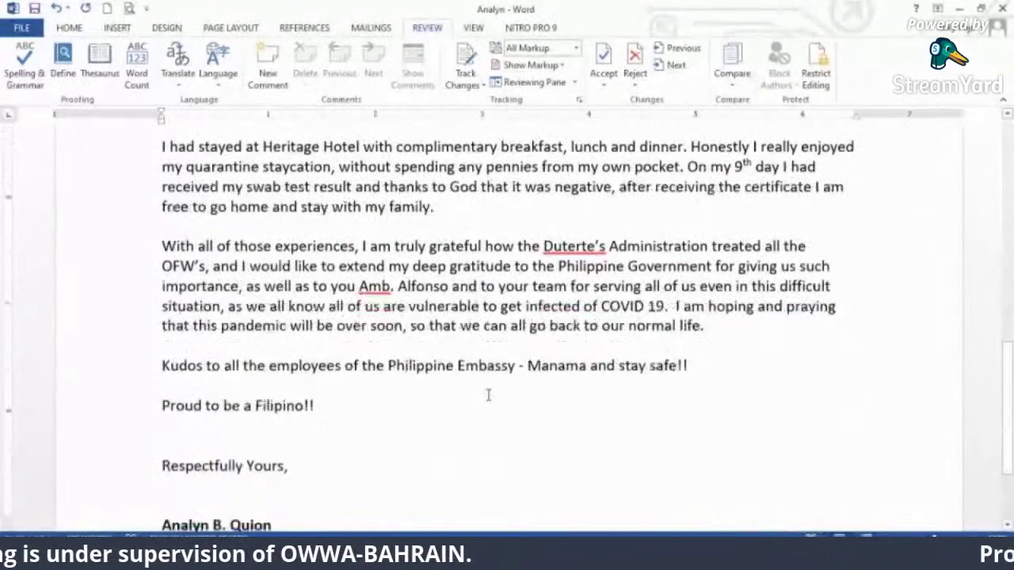
scroll(488, 395, "up", 1)
scroll(486, 396, "up", 3)
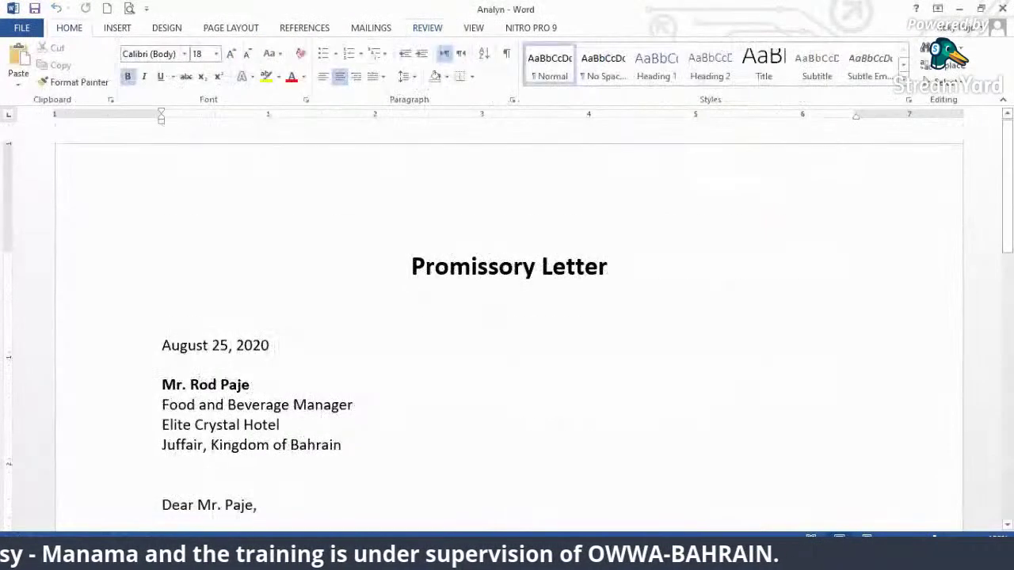
left_click(1003, 8)
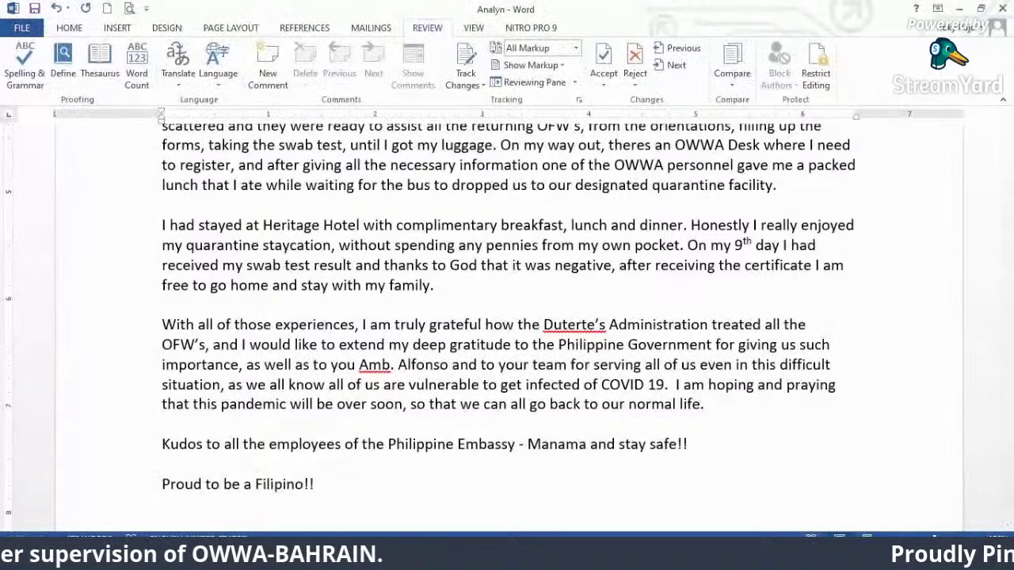